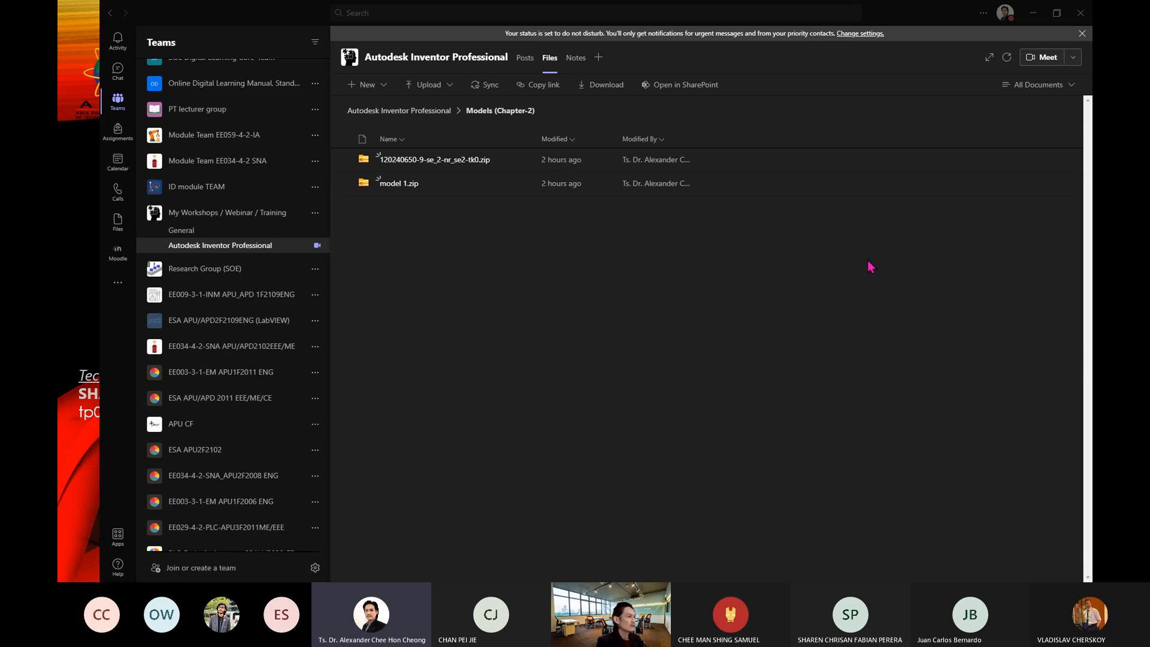
Examine the assembly and part files inside the model 1 archive and clear the windows away from the shared screen.
{"action": "left_click", "coordinate": [620, 360]}
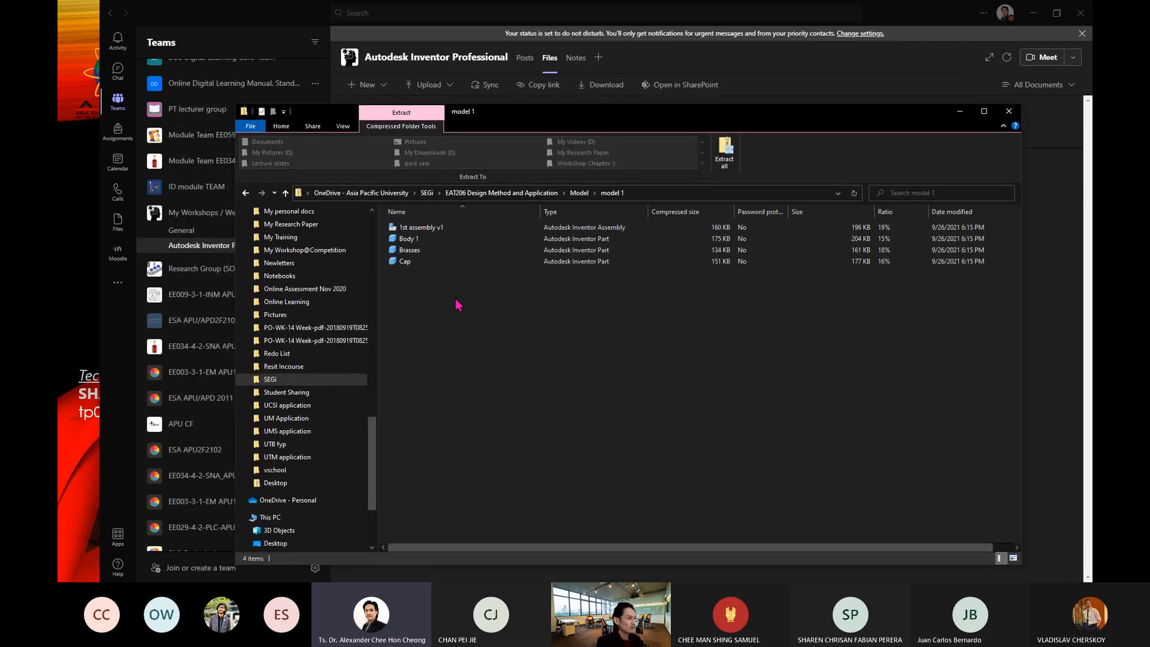
{"action": "left_click", "coordinate": [440, 239]}
{"action": "left_click", "coordinate": [455, 250]}
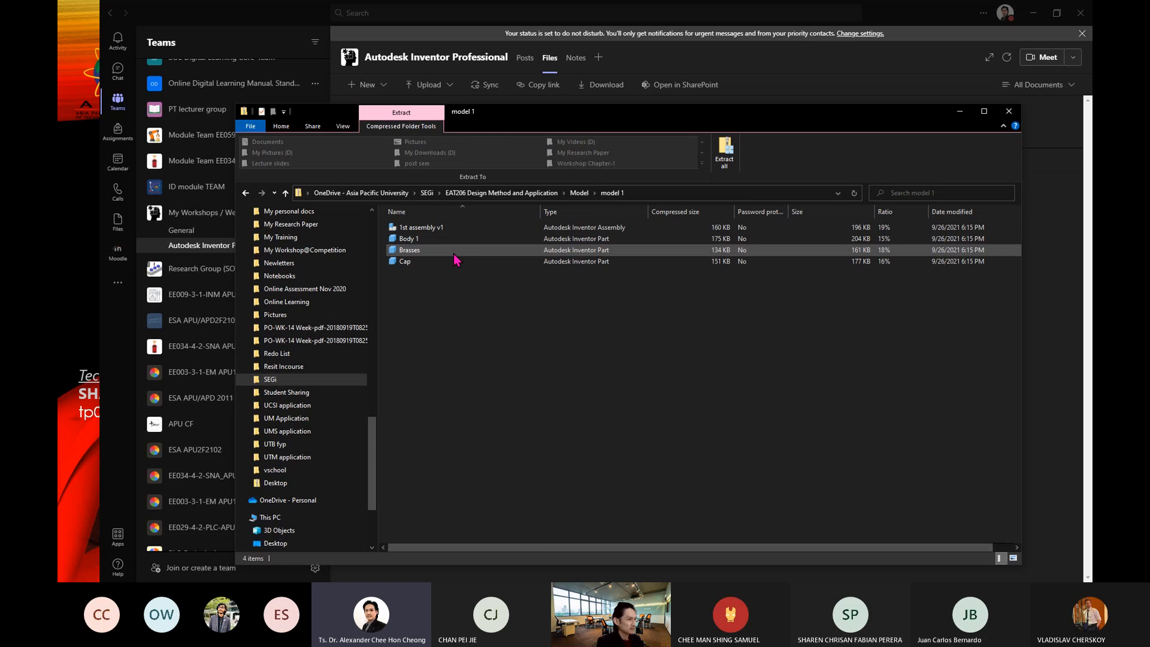
{"action": "left_click", "coordinate": [449, 231]}
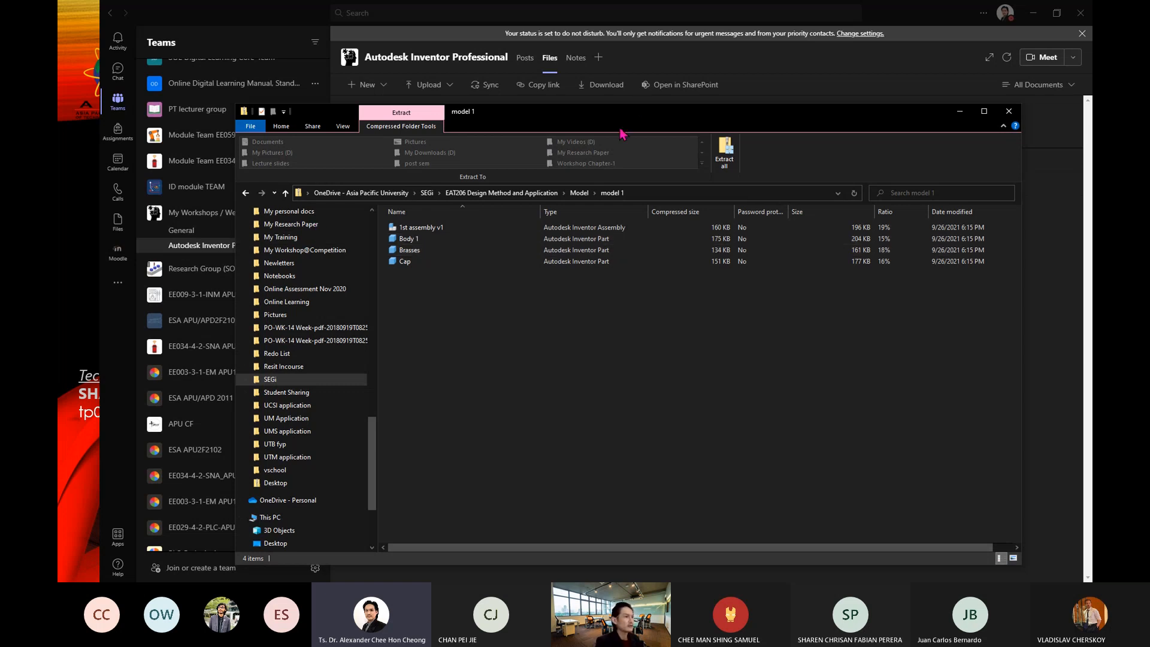
{"action": "left_click_drag", "start_coordinate": [664, 120], "coordinate": [57, 45]}
{"action": "left_click", "coordinate": [569, 258]}
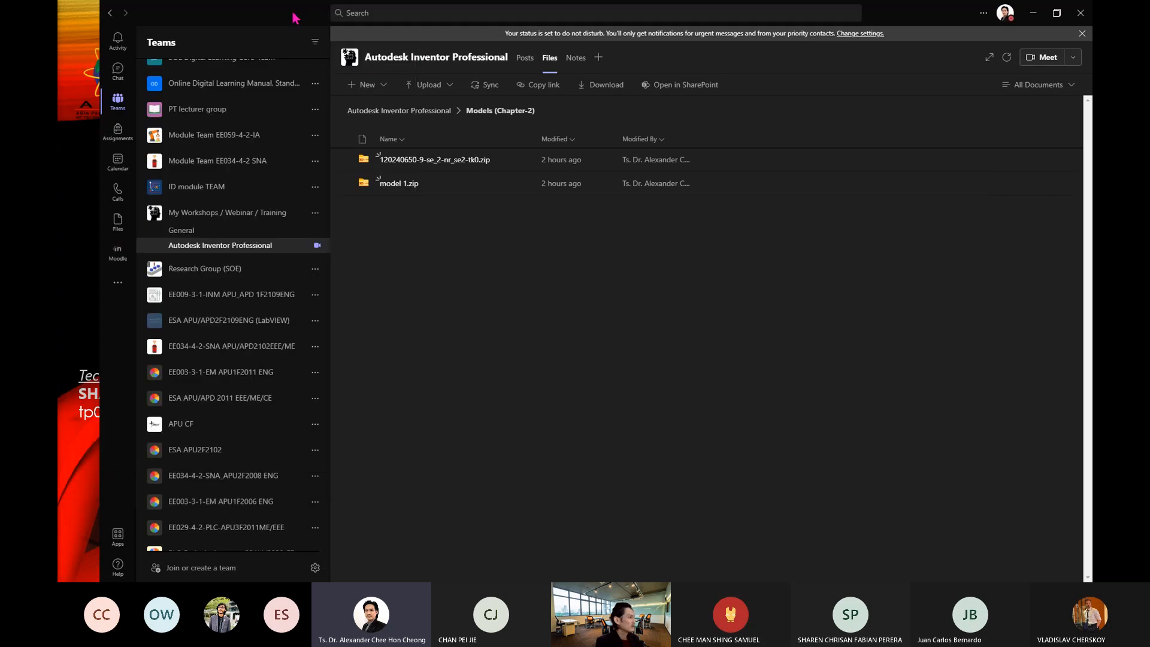
{"action": "left_click_drag", "start_coordinate": [293, 13], "coordinate": [1092, 153]}
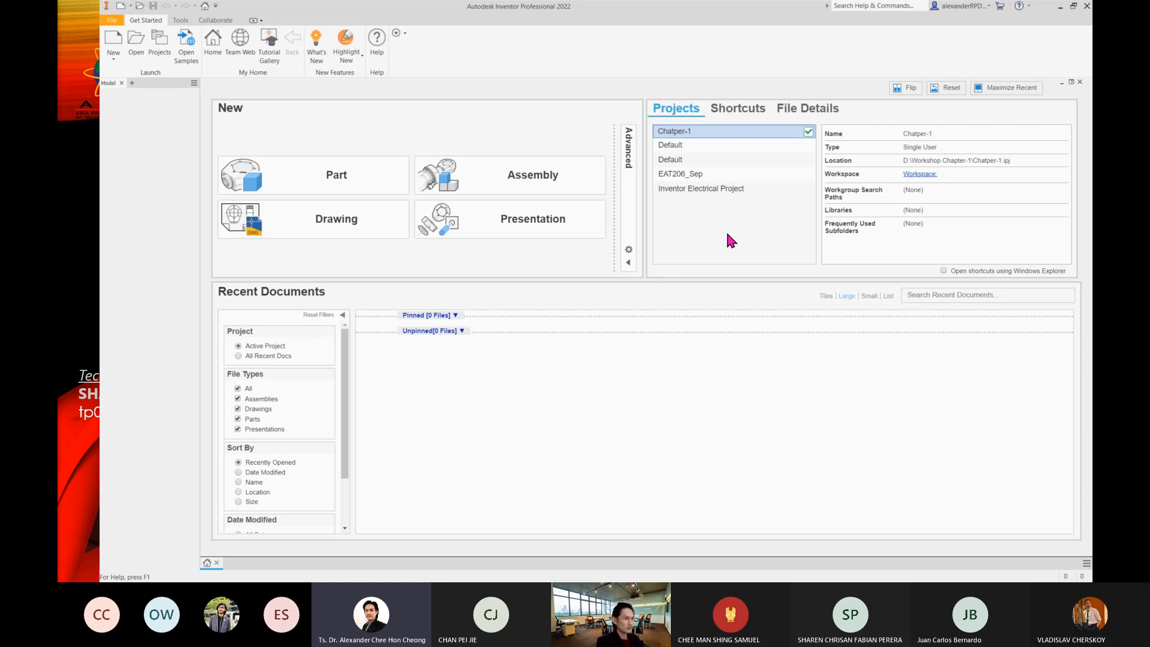
Start a new single user project in Inventor and name it Chapter-2.
{"action": "left_click", "coordinate": [159, 42]}
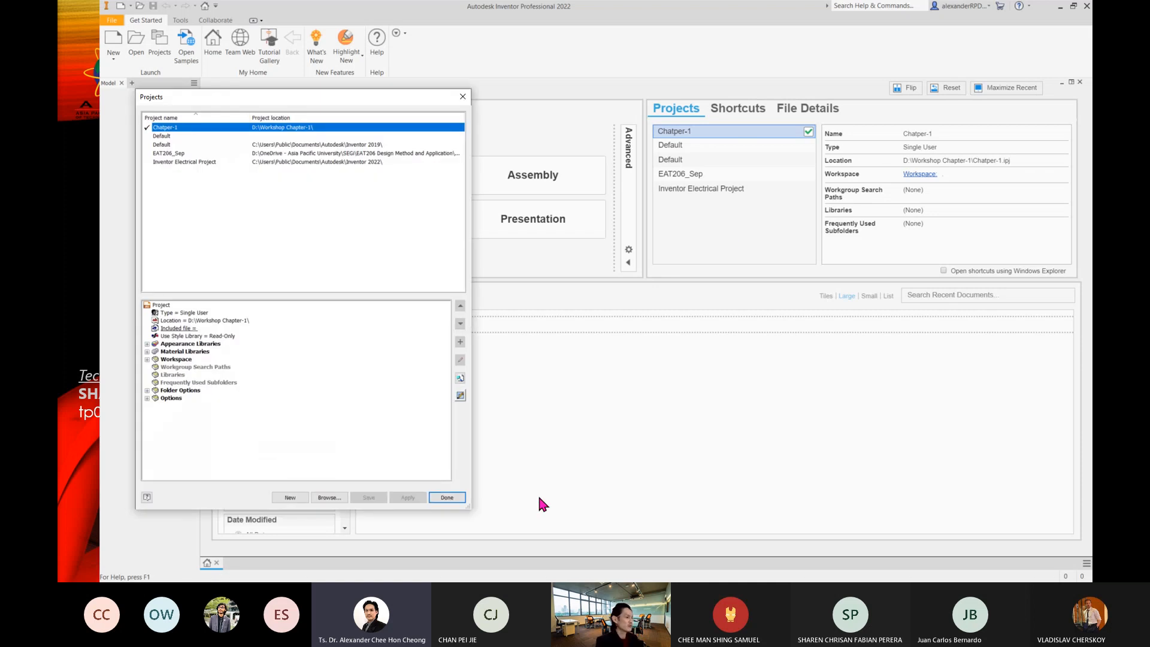
{"action": "left_click", "coordinate": [286, 497]}
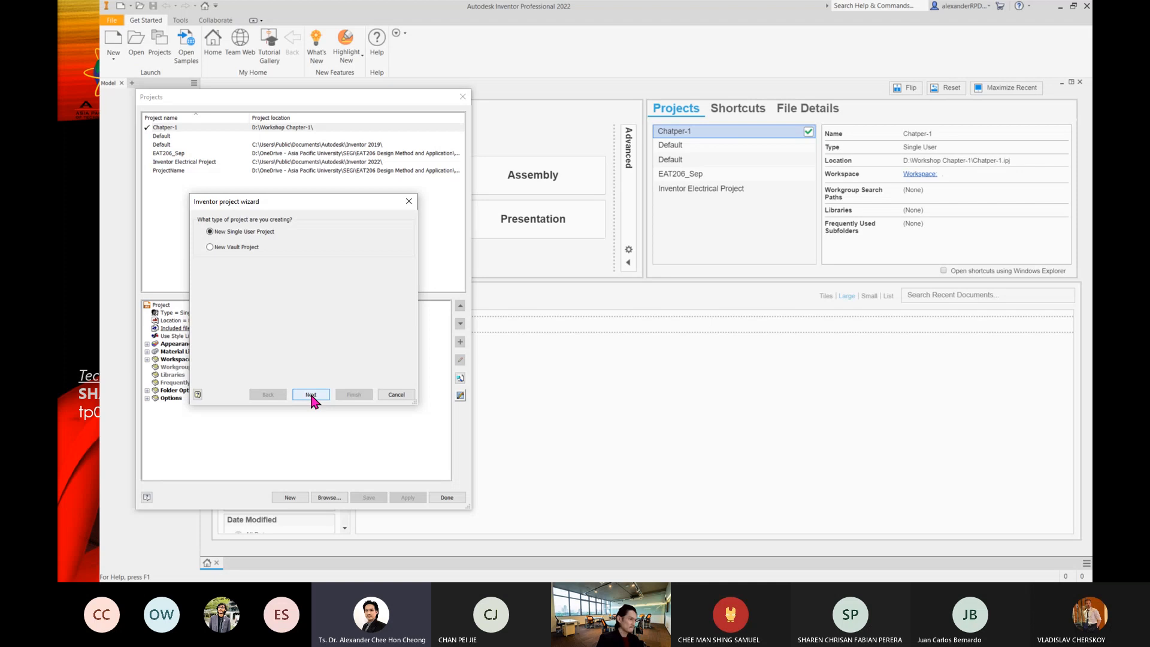
{"action": "left_click", "coordinate": [311, 395]}
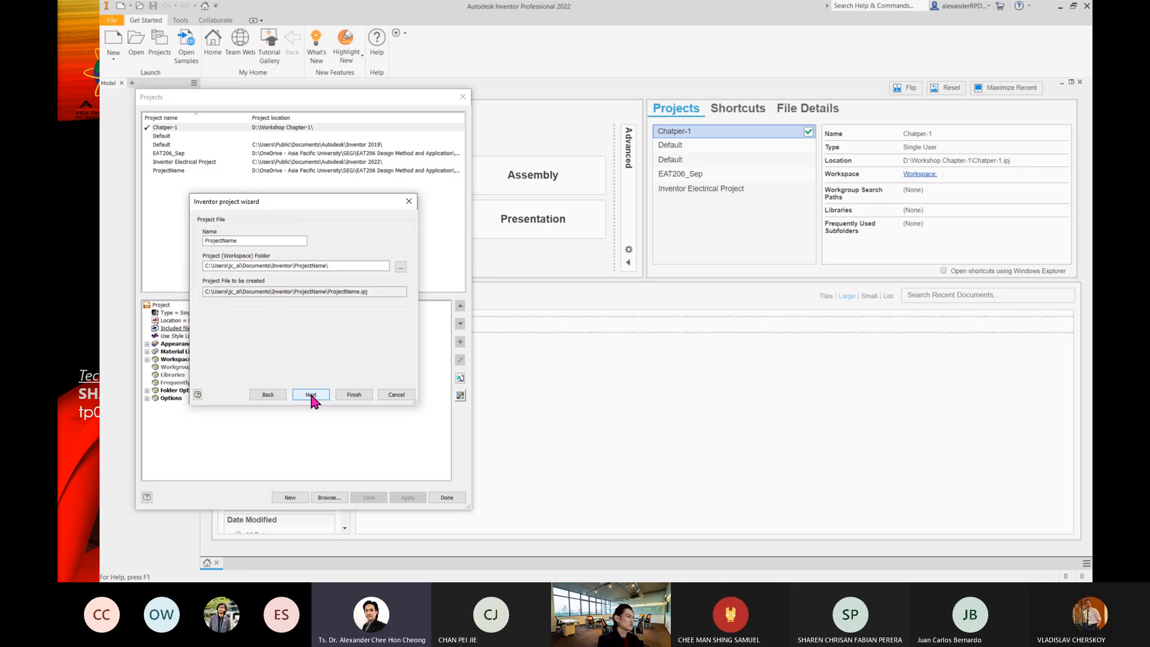
{"action": "double_click", "coordinate": [264, 241]}
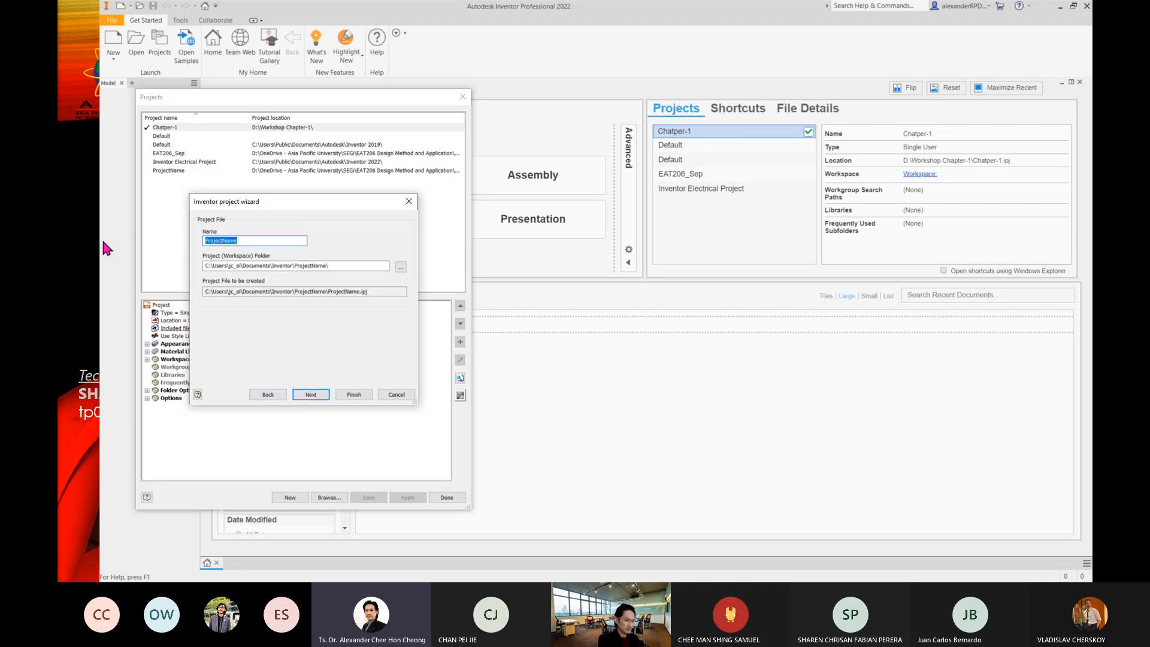
{"action": "type", "text": "Chapter-2"}
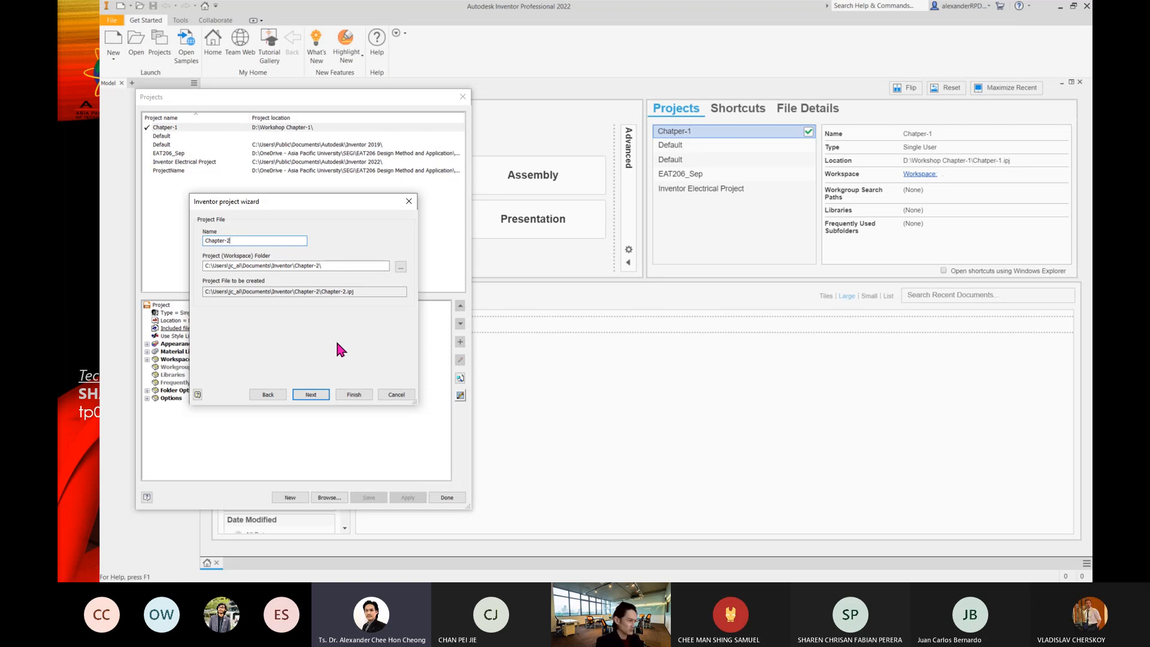
Browse for the project's workspace location and select the Data (D:) drive.
{"action": "left_click", "coordinate": [400, 266]}
{"action": "left_click_drag", "start_coordinate": [390, 335], "coordinate": [394, 308]}
{"action": "left_click", "coordinate": [240, 287]}
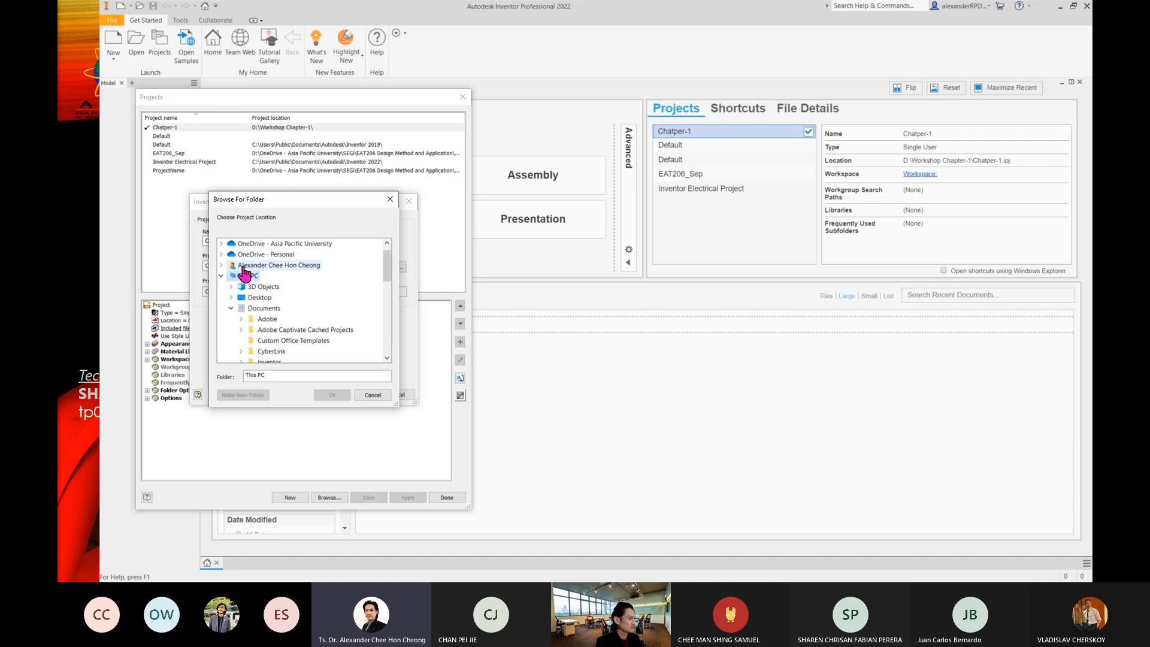
{"action": "left_click", "coordinate": [231, 308]}
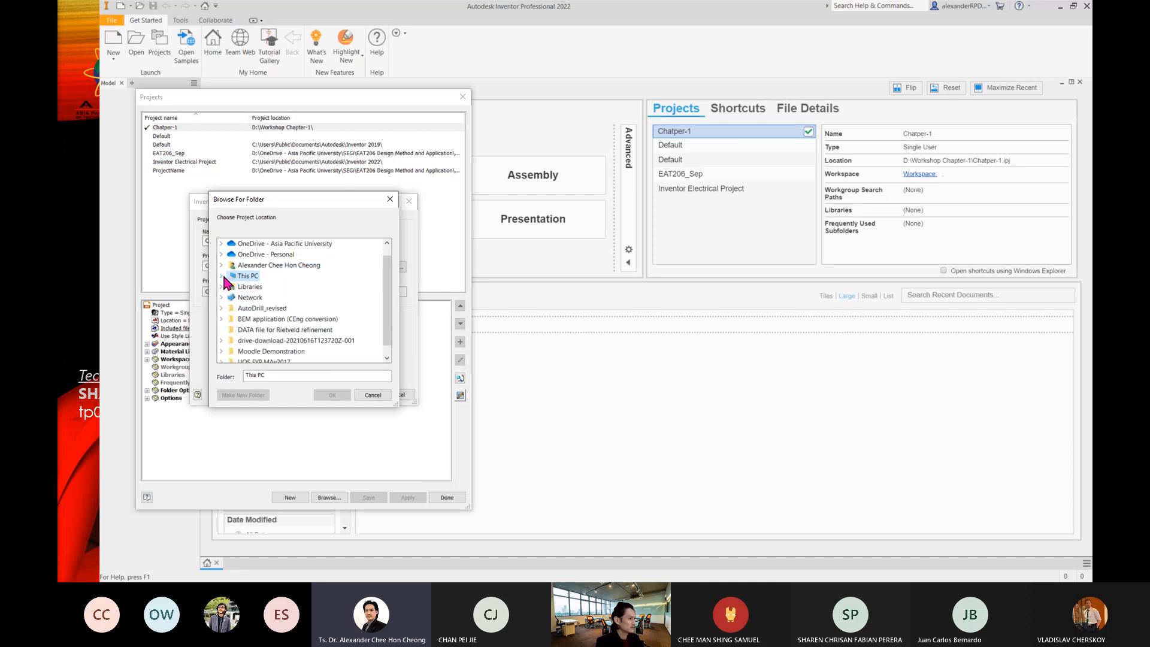
{"action": "scroll", "coordinate": [233, 335], "scroll_direction": "down", "scroll_amount": 1}
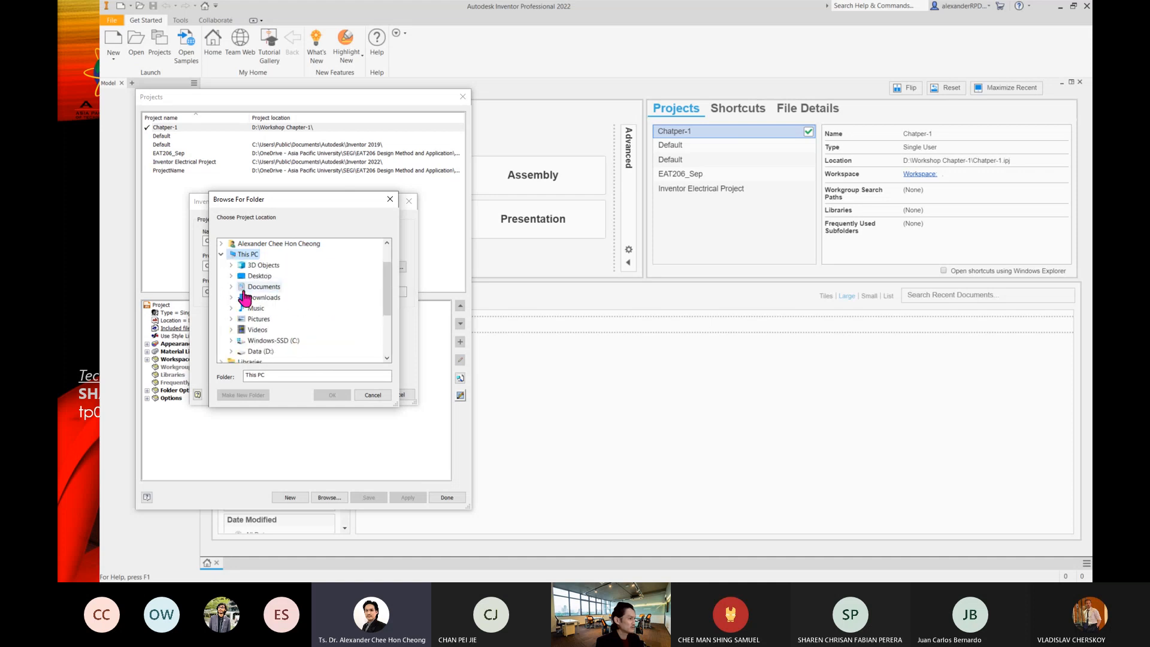
{"action": "left_click", "coordinate": [231, 350]}
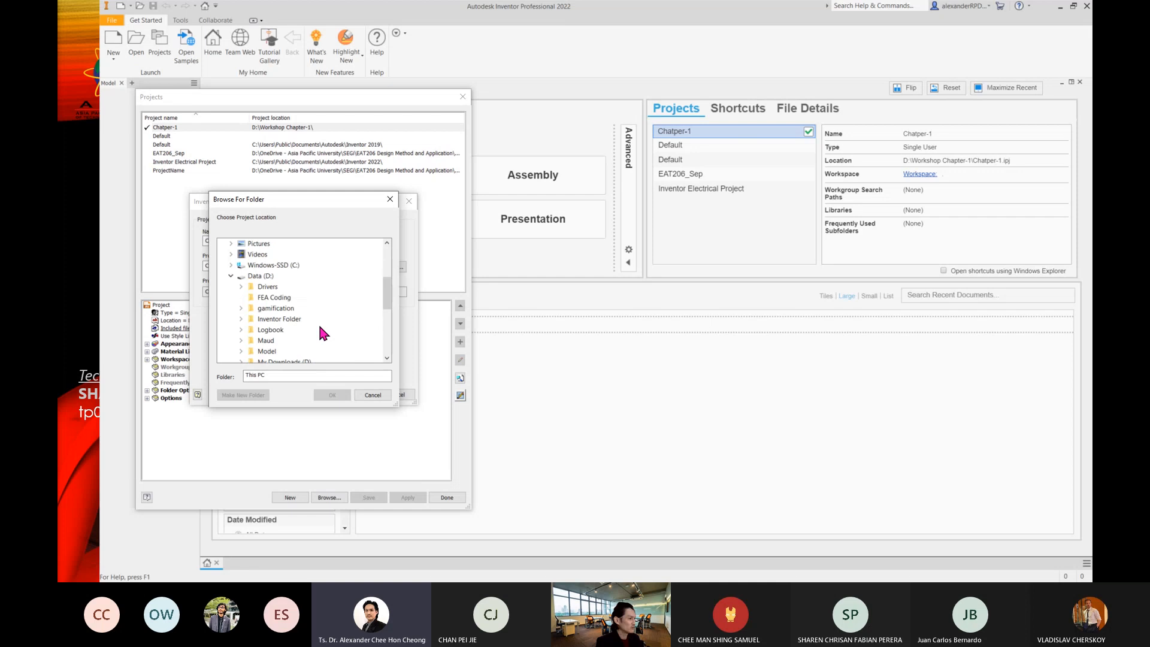
{"action": "scroll", "coordinate": [321, 332], "scroll_direction": "down", "scroll_amount": 3}
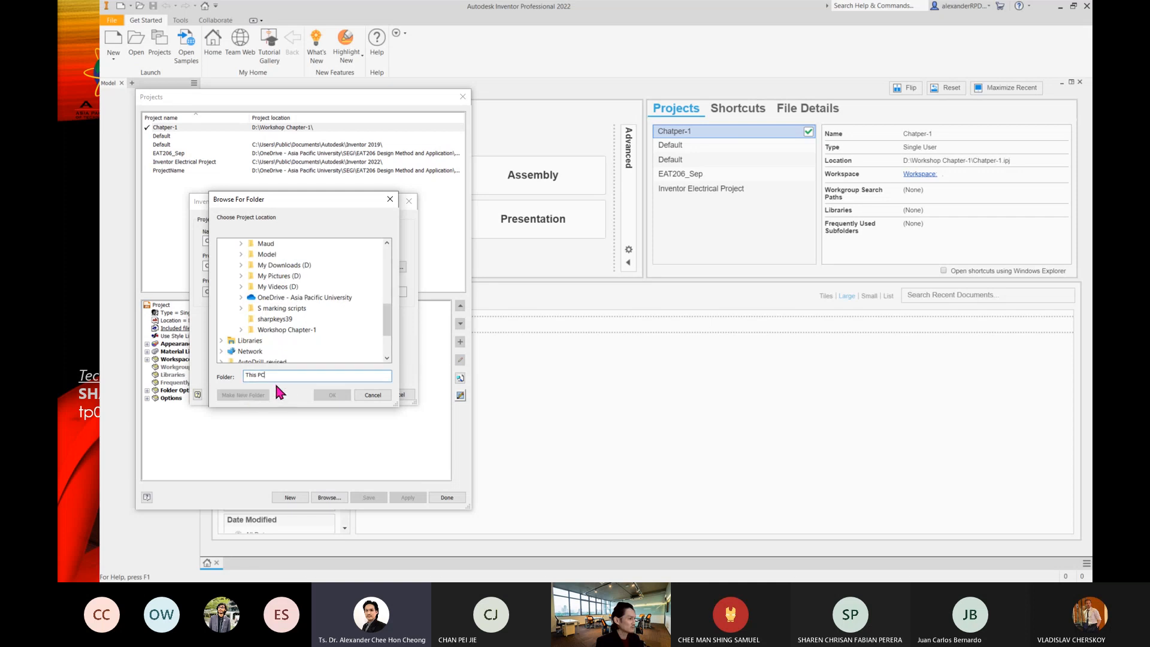
{"action": "scroll", "coordinate": [282, 299], "scroll_direction": "up", "scroll_amount": 3}
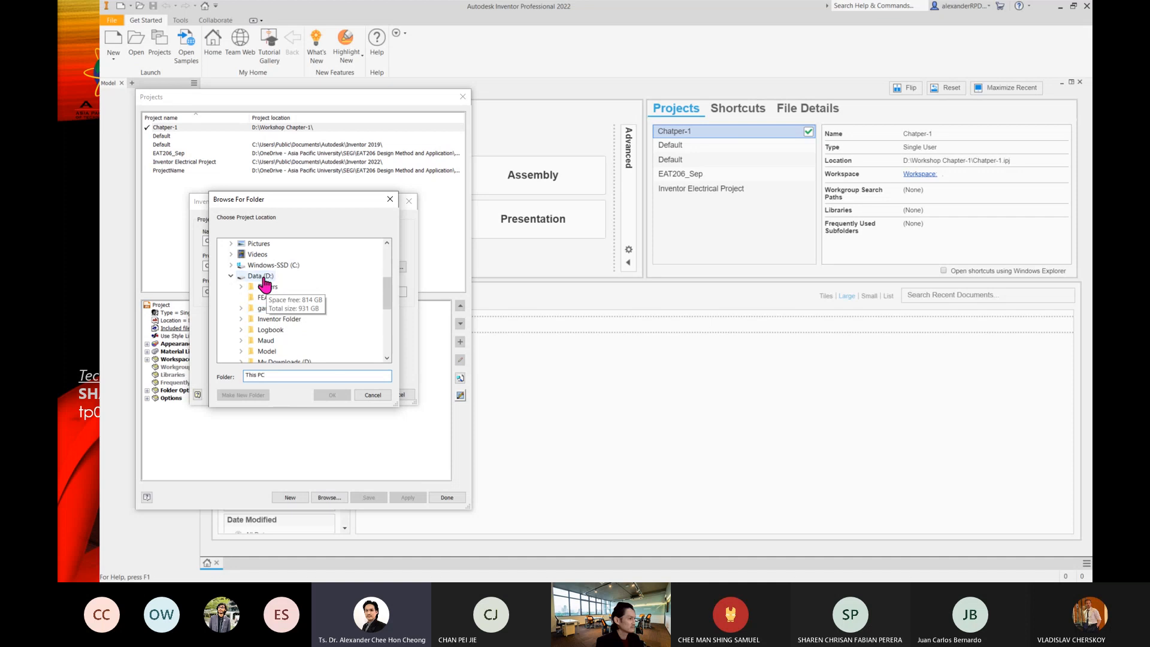
{"action": "left_click", "coordinate": [261, 276]}
Make a new folder named Workshop Chapter-2 on the drive and set it as the project's workspace folder.
{"action": "left_click", "coordinate": [249, 395]}
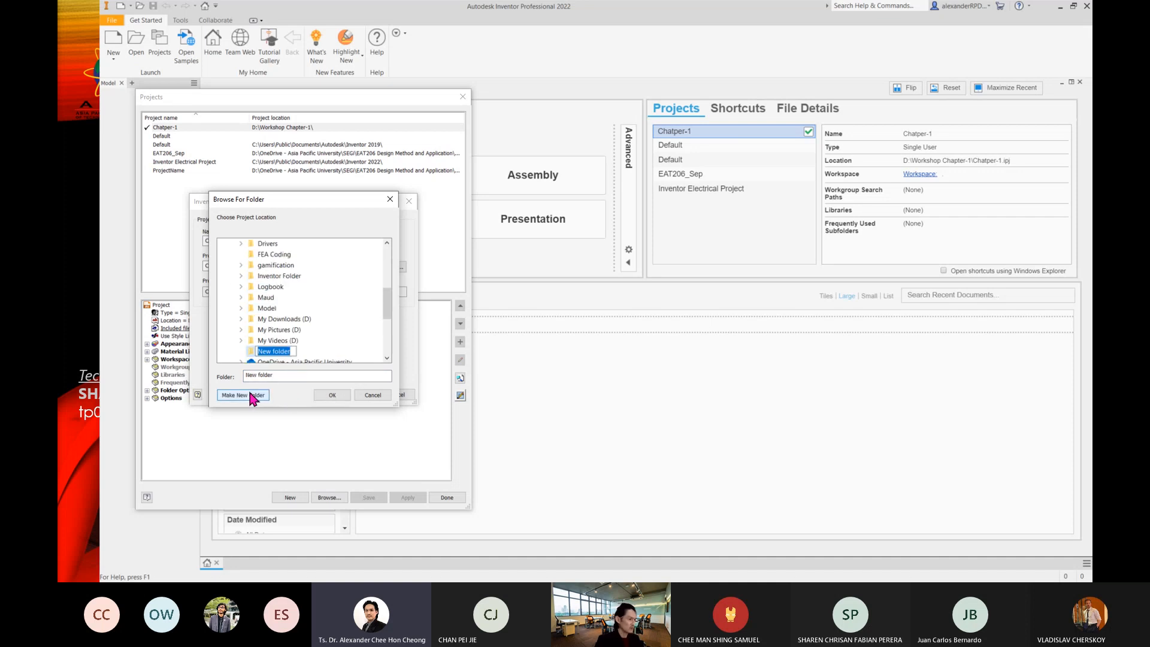
{"action": "type", "text": "Workshop Chapter-2"}
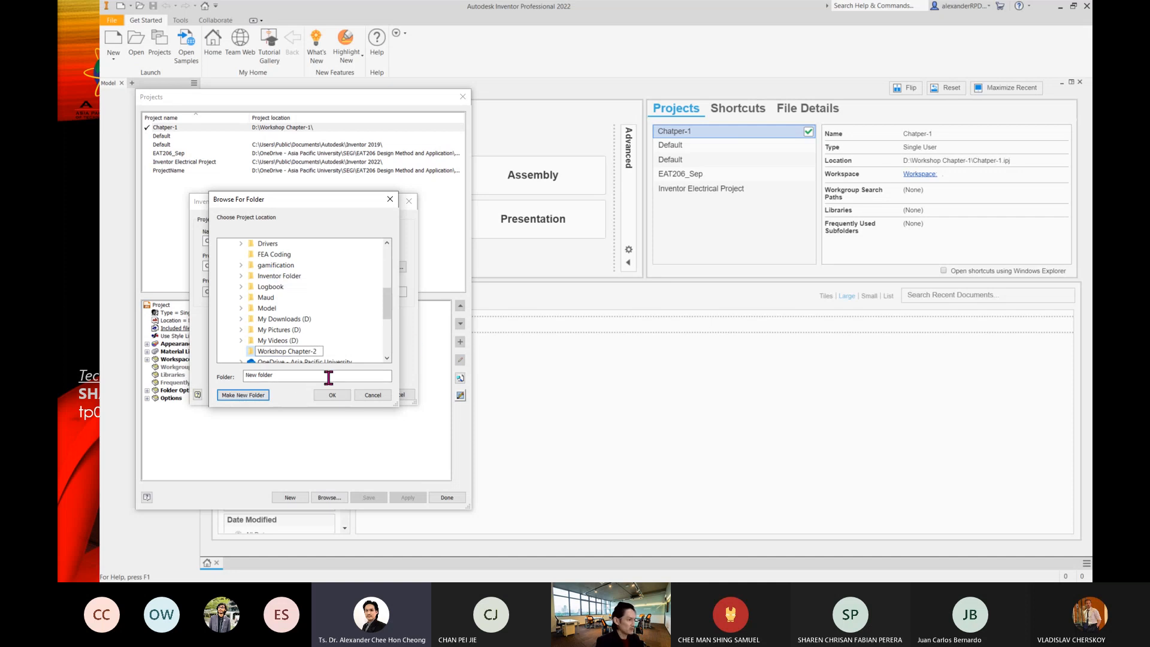
{"action": "key", "text": "Return"}
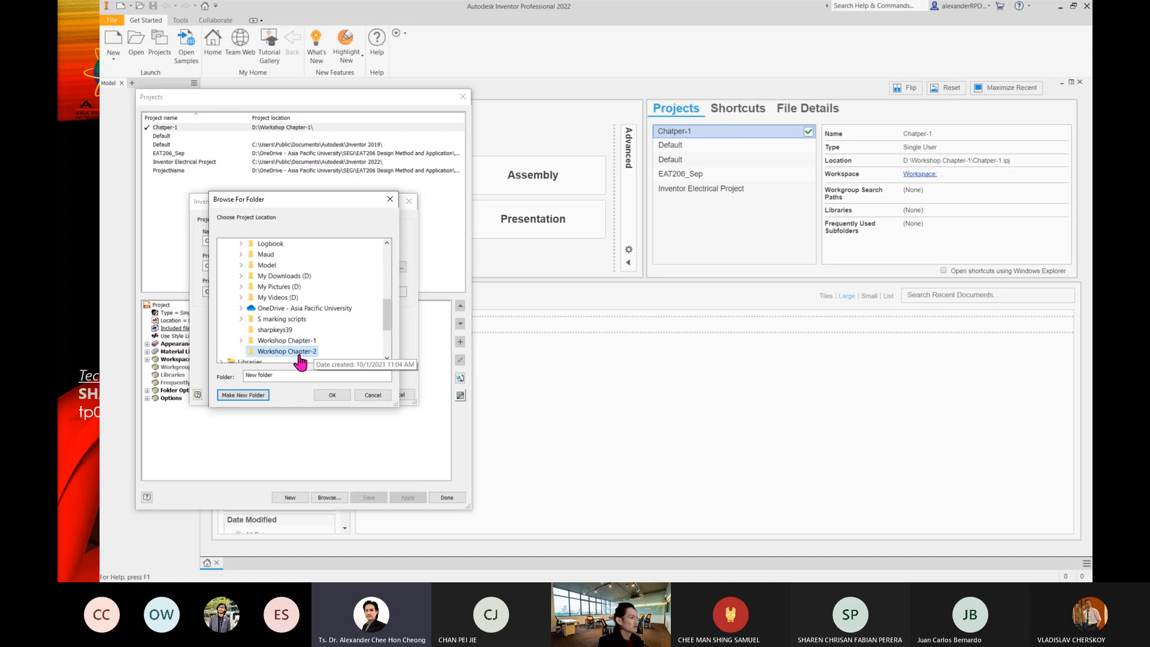
{"action": "left_click", "coordinate": [331, 394]}
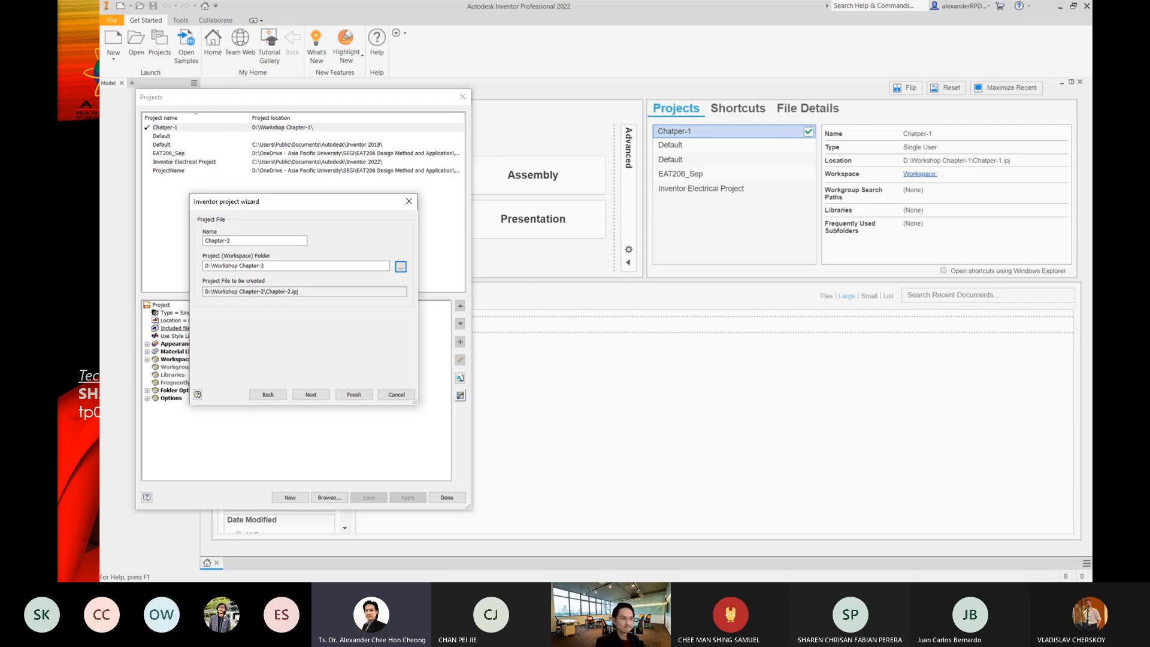
Finish creating the Chapter-2 project without adding any libraries and close the project manager.
{"action": "left_click_drag", "start_coordinate": [277, 197], "coordinate": [354, 213]}
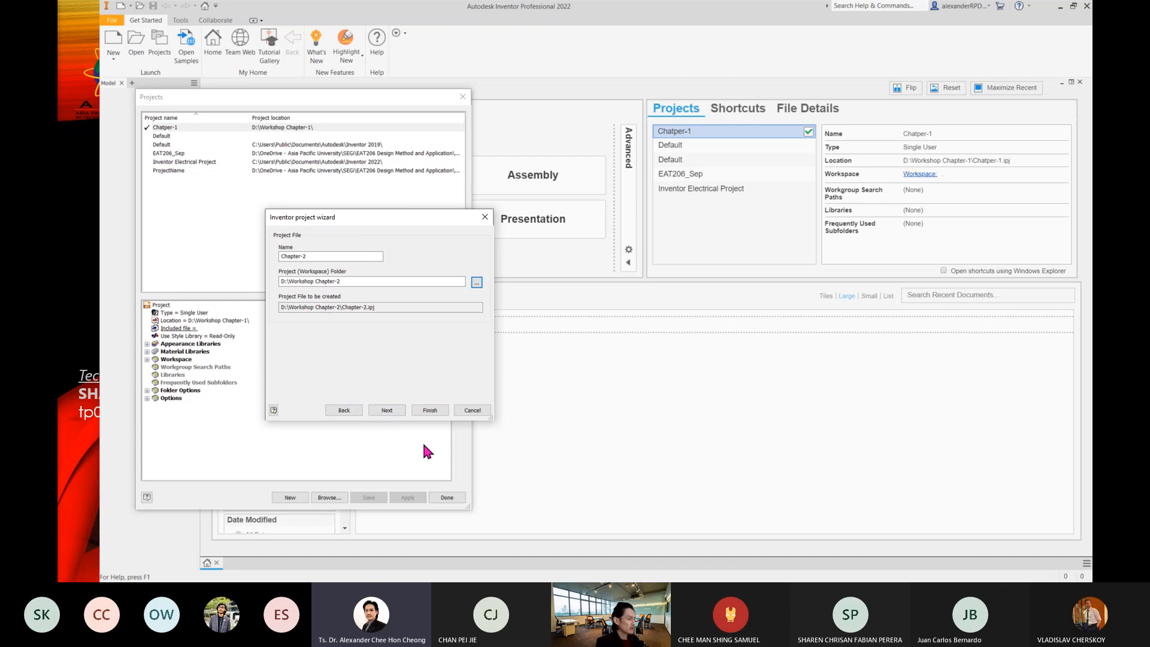
{"action": "left_click", "coordinate": [387, 410]}
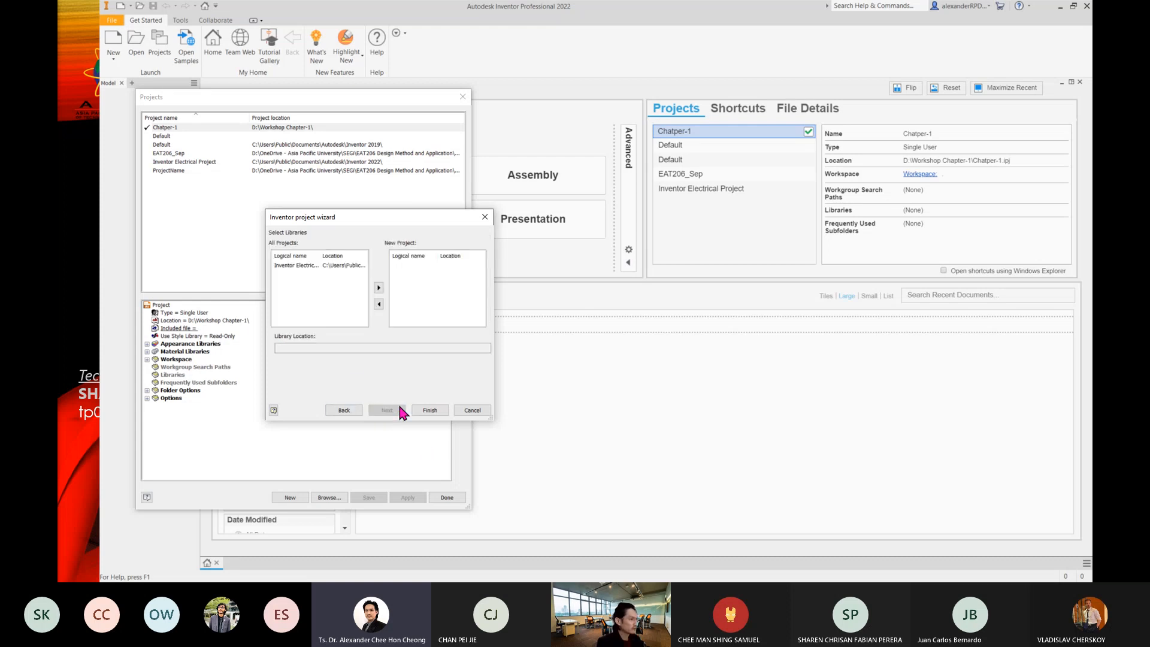
{"action": "left_click", "coordinate": [425, 410]}
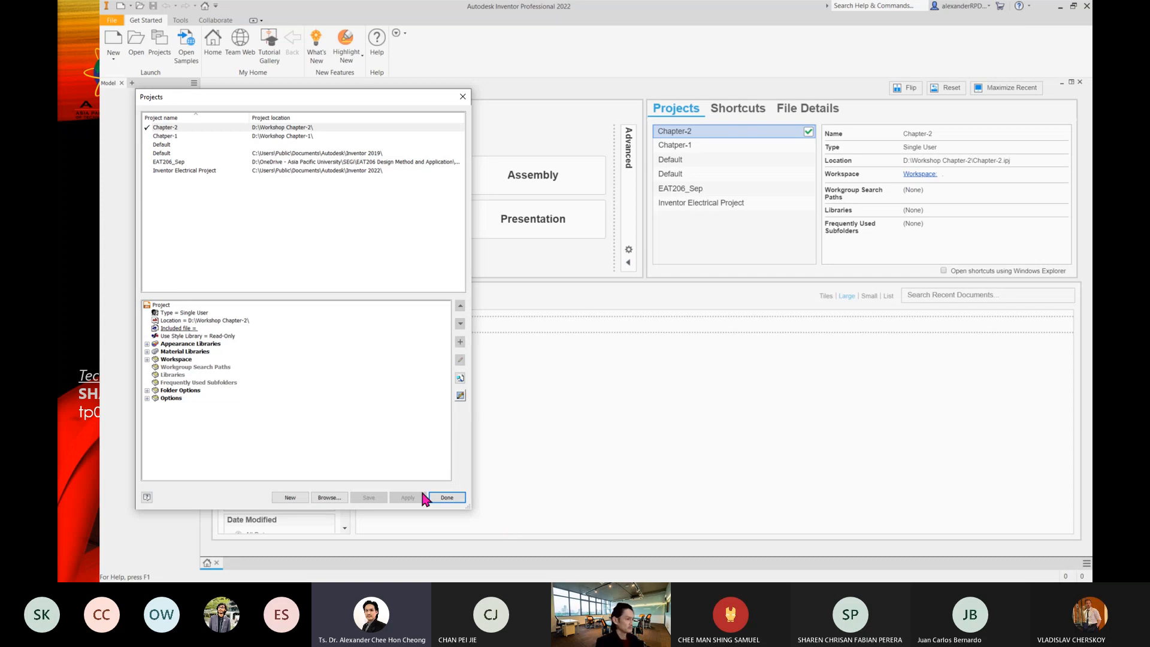
{"action": "left_click", "coordinate": [443, 499]}
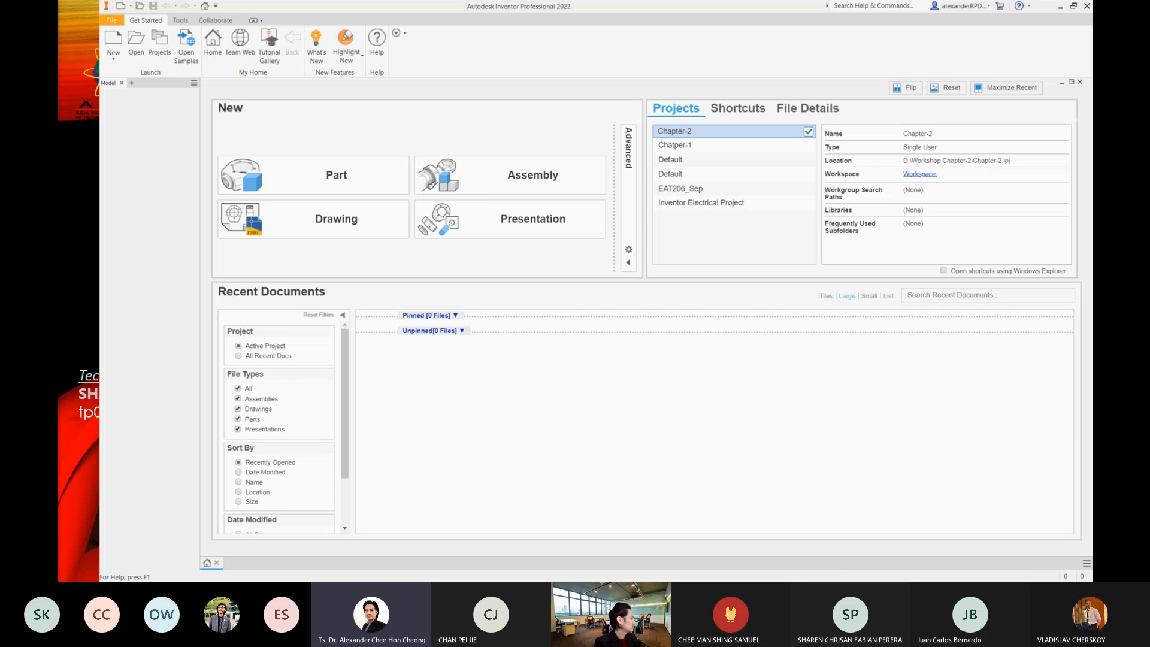
Copy 1st assembly v1, Body 1, Brasses and Cap from the model 1 archive into the Workshop Chapter-2 folder.
{"action": "left_click_drag", "start_coordinate": [59, 324], "coordinate": [787, 104]}
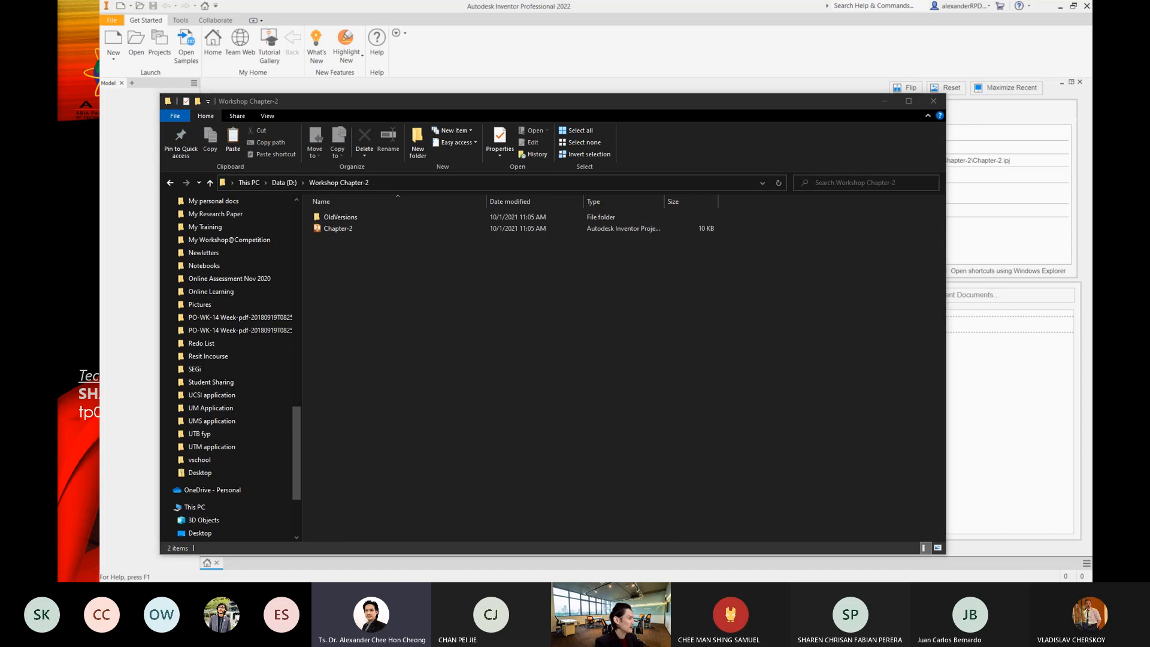
{"action": "left_click_drag", "start_coordinate": [58, 139], "coordinate": [1036, 67]}
{"action": "left_click_drag", "start_coordinate": [642, 245], "coordinate": [367, 332]}
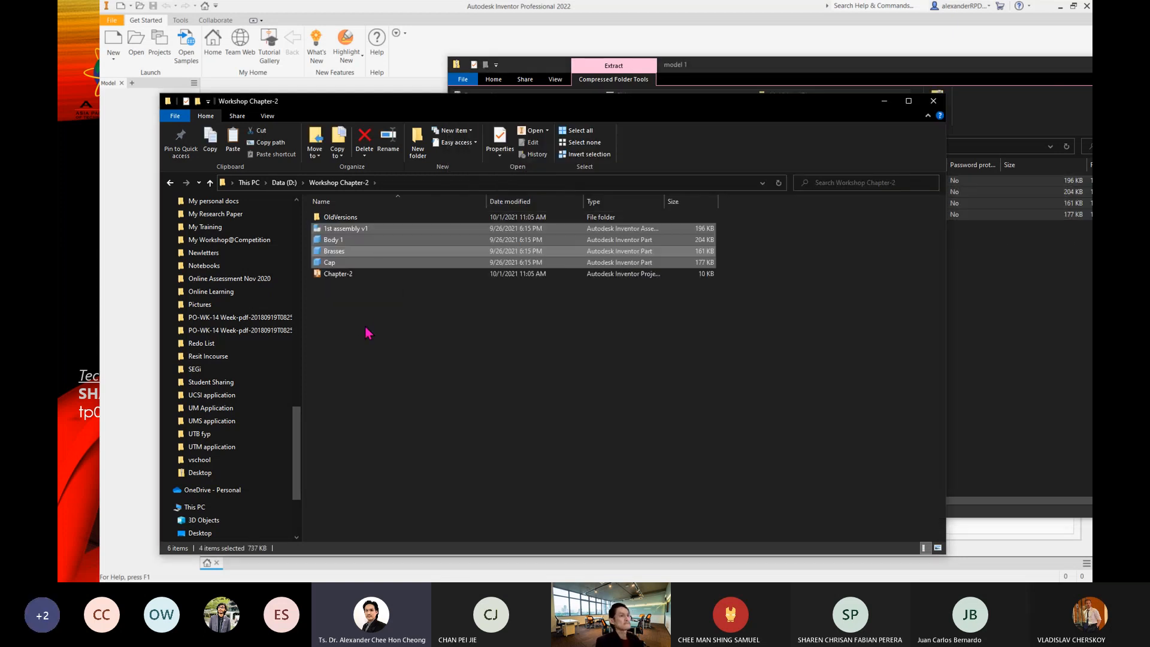
{"action": "left_click_drag", "start_coordinate": [1013, 71], "coordinate": [58, 143]}
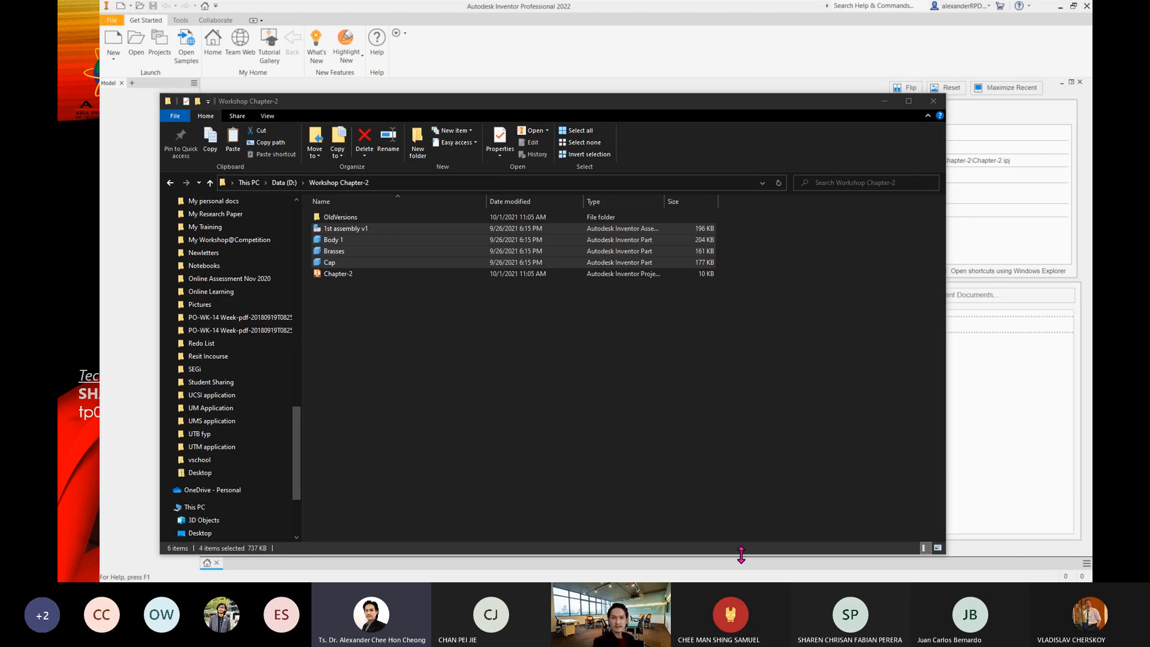
{"action": "left_click", "coordinate": [661, 393]}
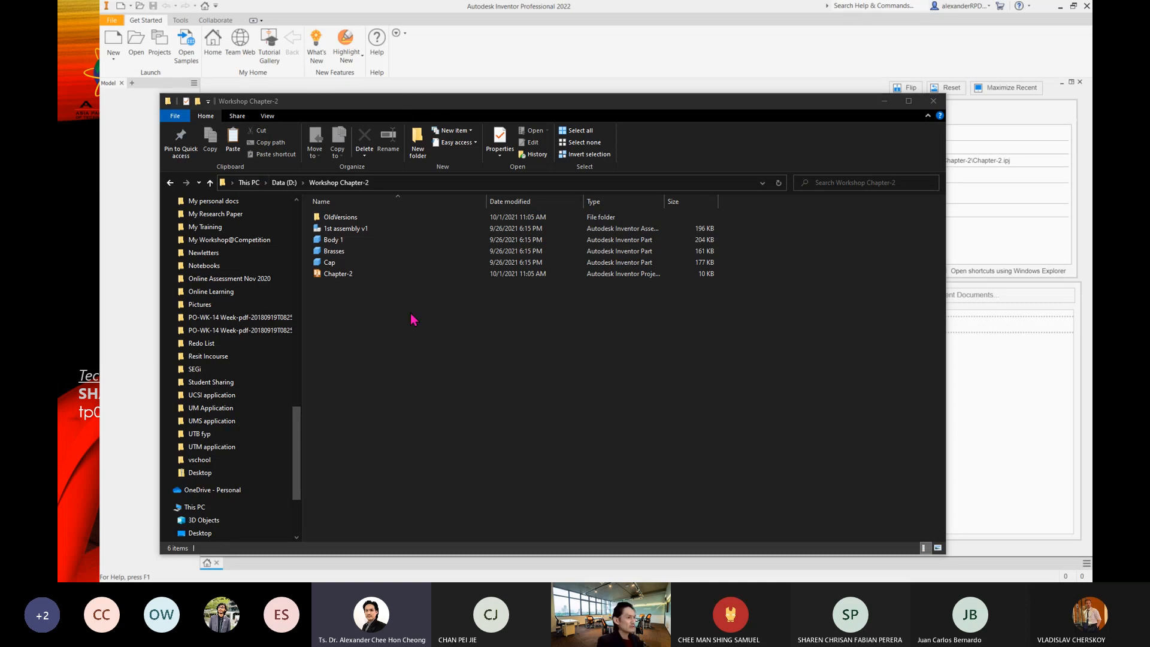
Narrow and reposition the Workshop Chapter-2 folder window so its files show beside Inventor's project details.
{"action": "left_click_drag", "start_coordinate": [494, 103], "coordinate": [539, 126]}
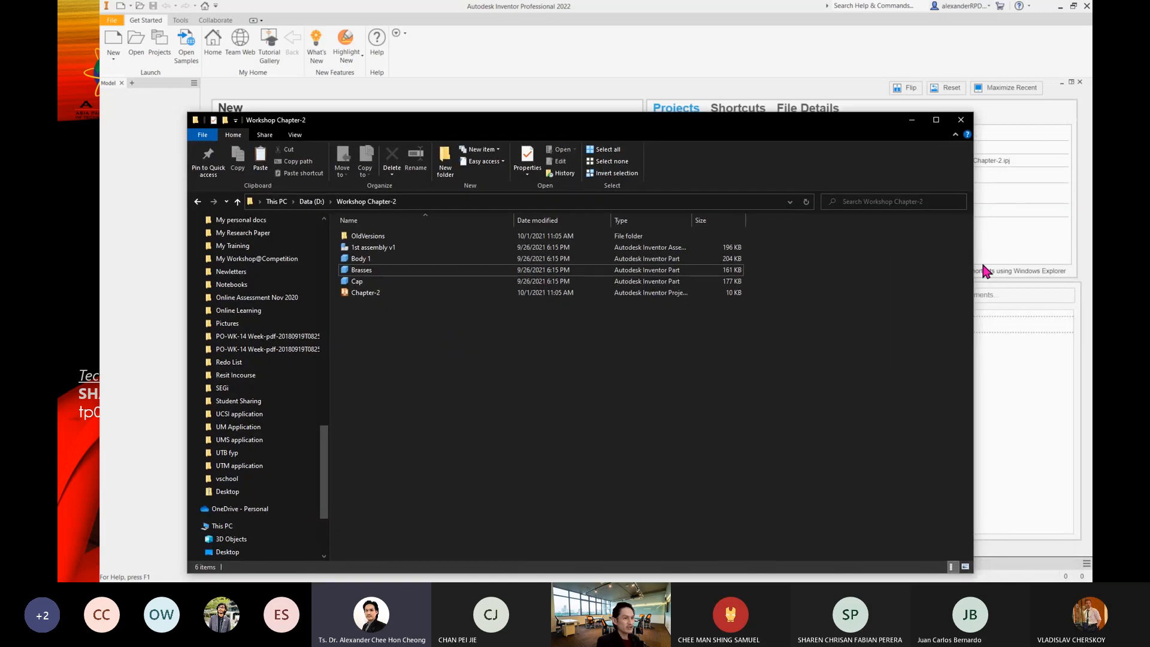
{"action": "left_click_drag", "start_coordinate": [972, 264], "coordinate": [614, 220]}
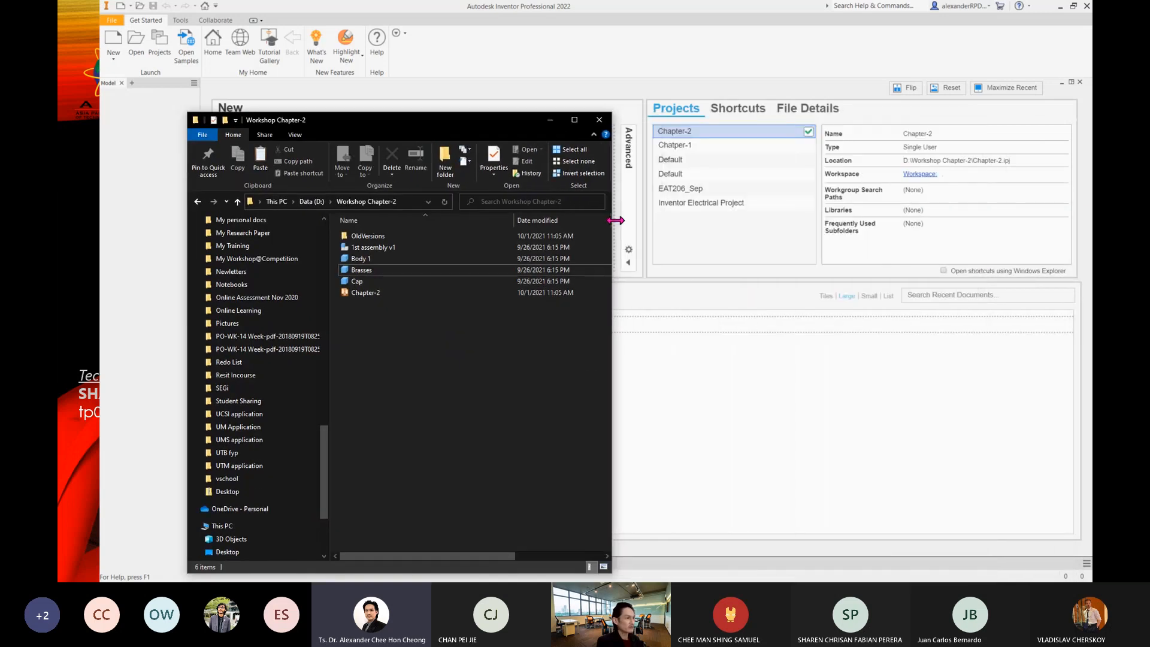
{"action": "left_click_drag", "start_coordinate": [466, 121], "coordinate": [424, 106]}
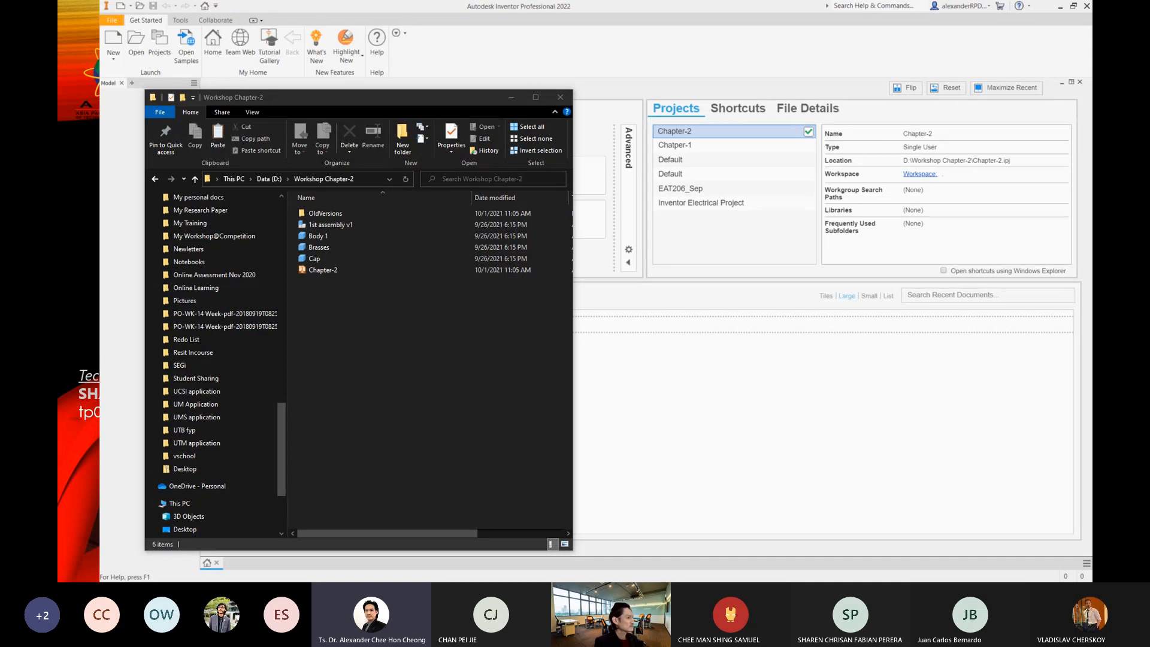
Switch back to Inventor and open the assembly file 1st assembly v1 from the Workshop Chapter-2 folder.
{"action": "key", "text": "alt+Tab"}
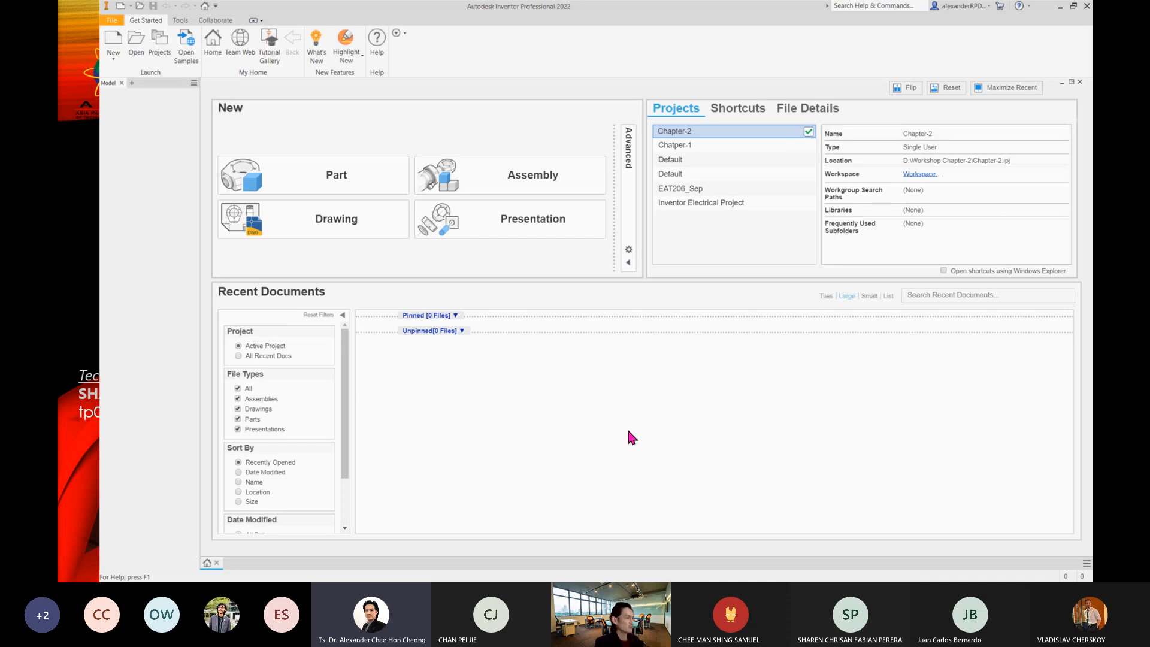
{"action": "left_click", "coordinate": [137, 51]}
{"action": "left_click", "coordinate": [607, 258]}
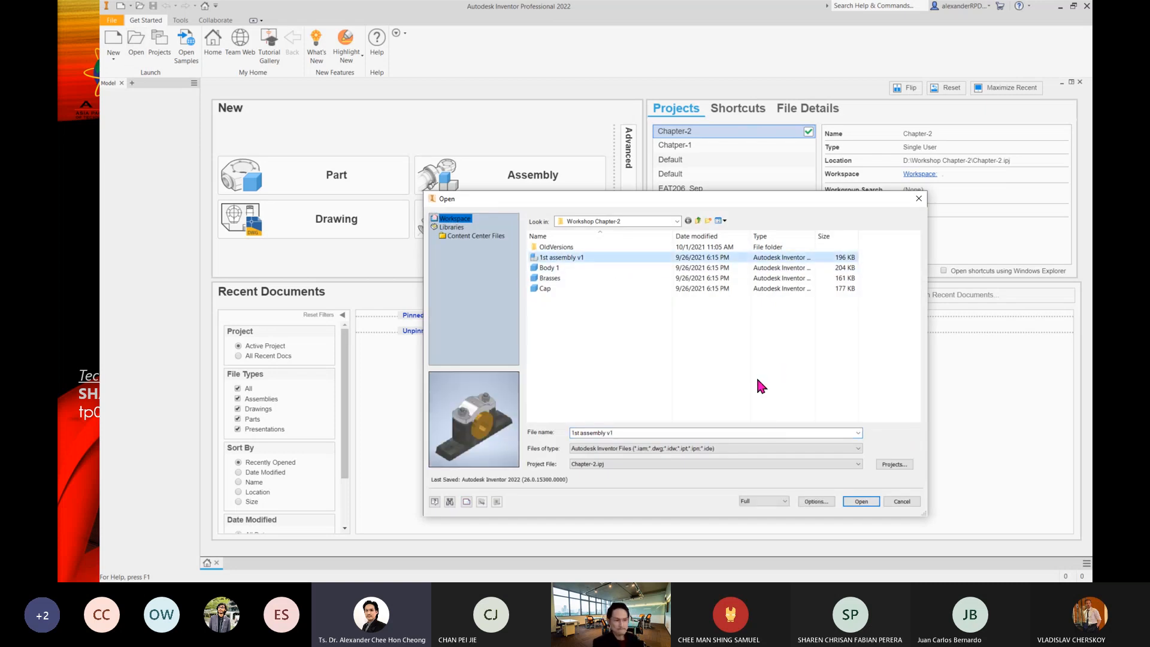
{"action": "left_click", "coordinate": [860, 501]}
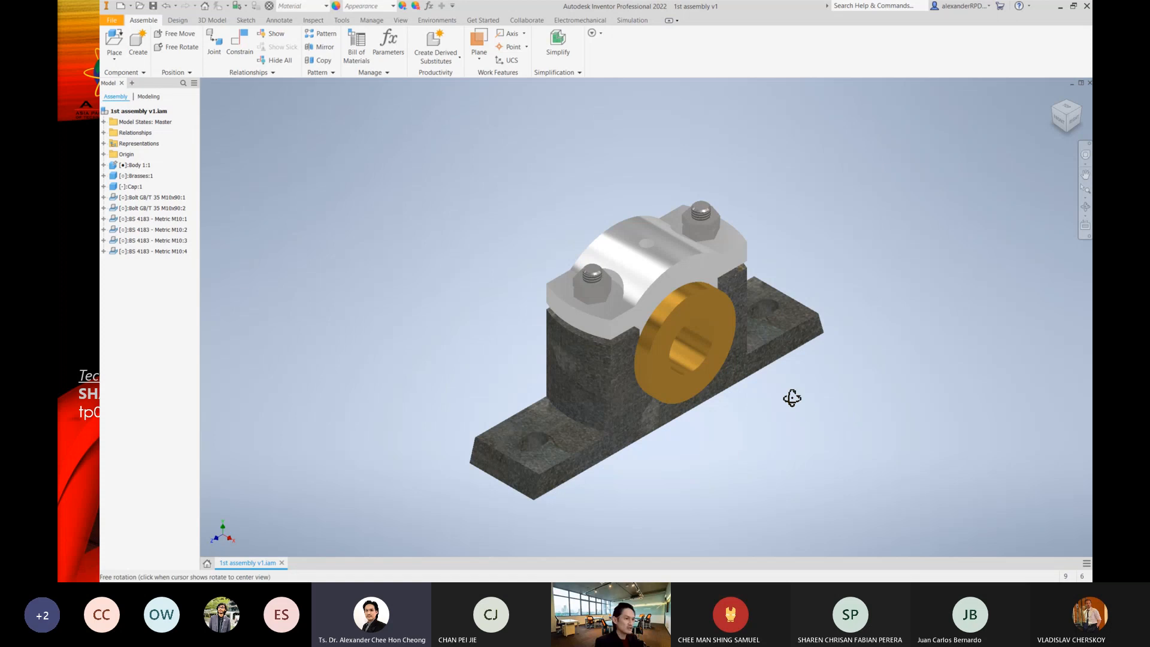
{"action": "middle_click_drag", "start_coordinate": [793, 395], "coordinate": [755, 448], "text": "shift"}
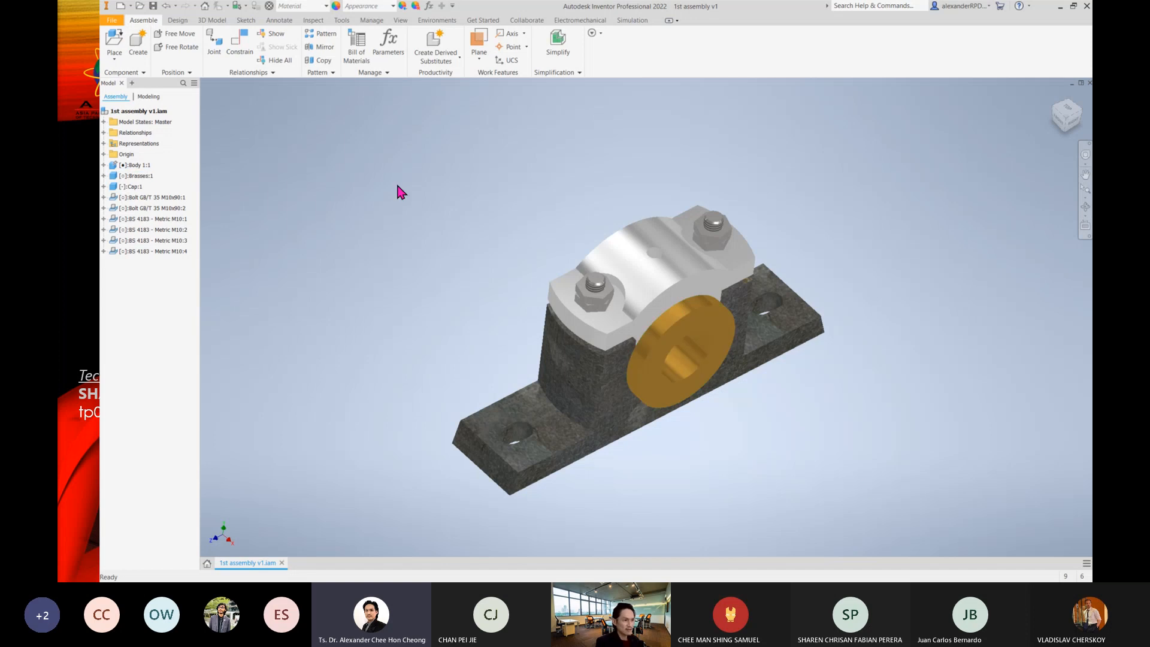
Orbit the bearing assembly to examine it from another angle, and switch to the workshop slides.
{"action": "left_click", "coordinate": [1070, 125]}
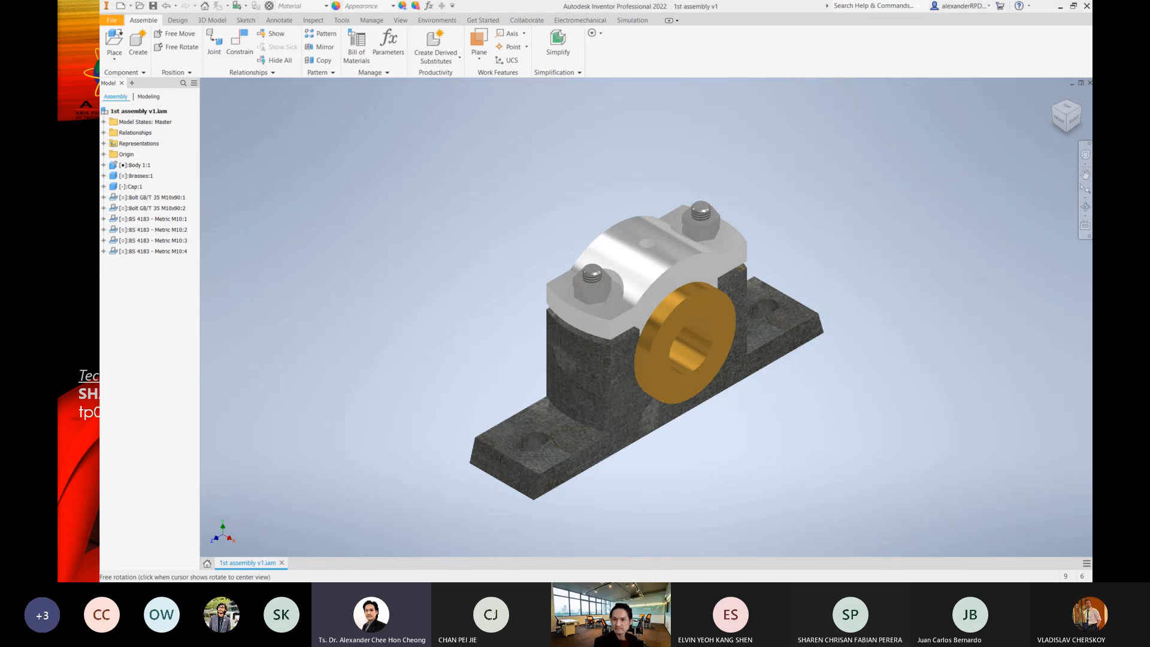
{"action": "key", "text": "alt+Tab"}
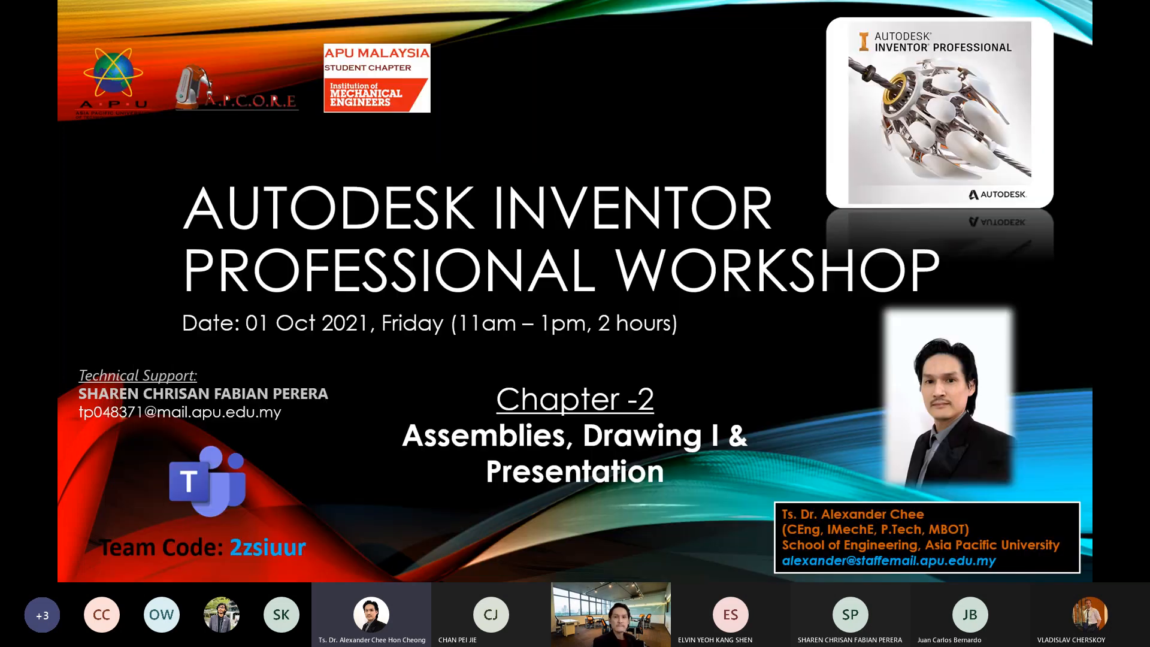
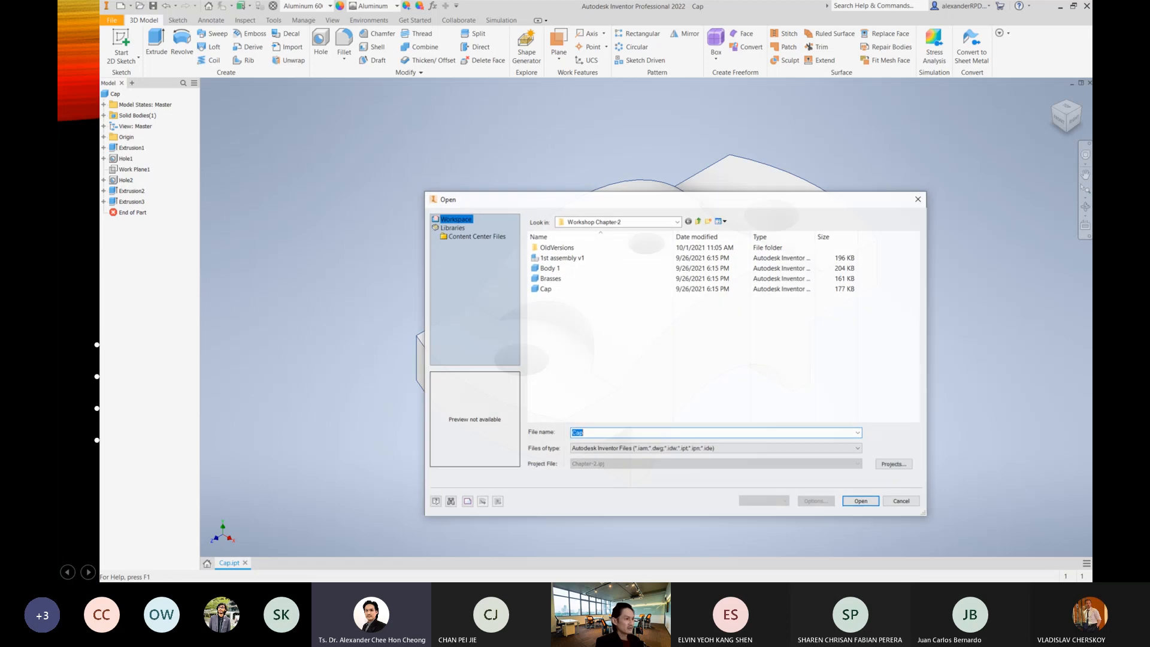
Open the part files Brasses and Body 1 from the Workshop Chapter-2 folder.
{"action": "left_click", "coordinate": [615, 277]}
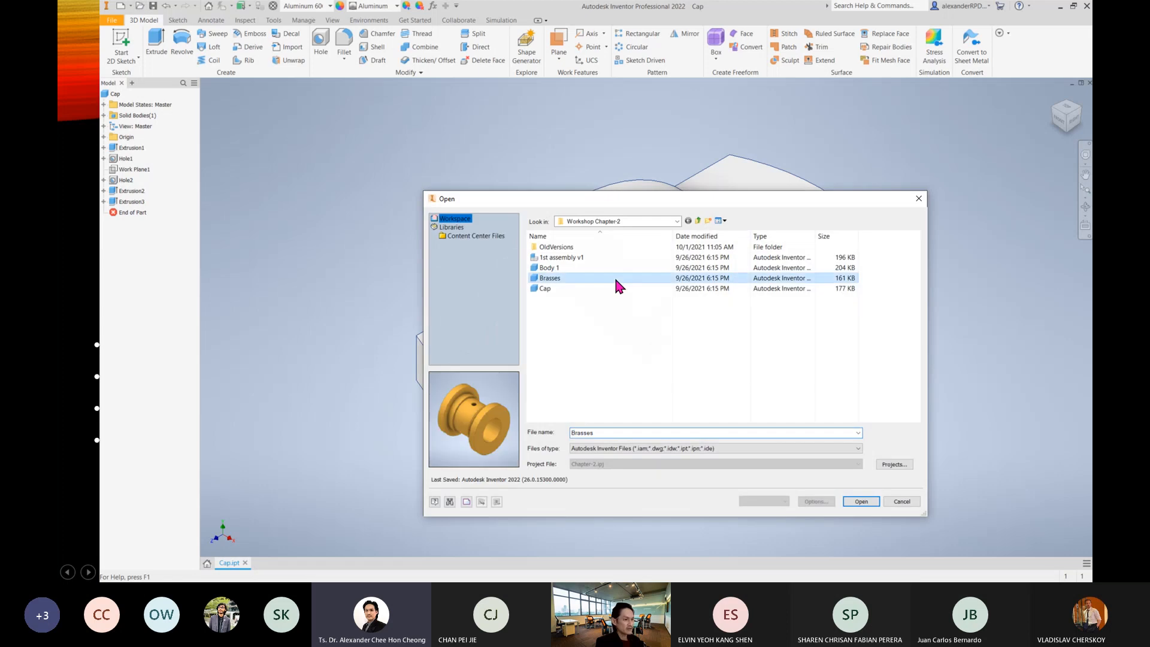
{"action": "left_click", "coordinate": [862, 502]}
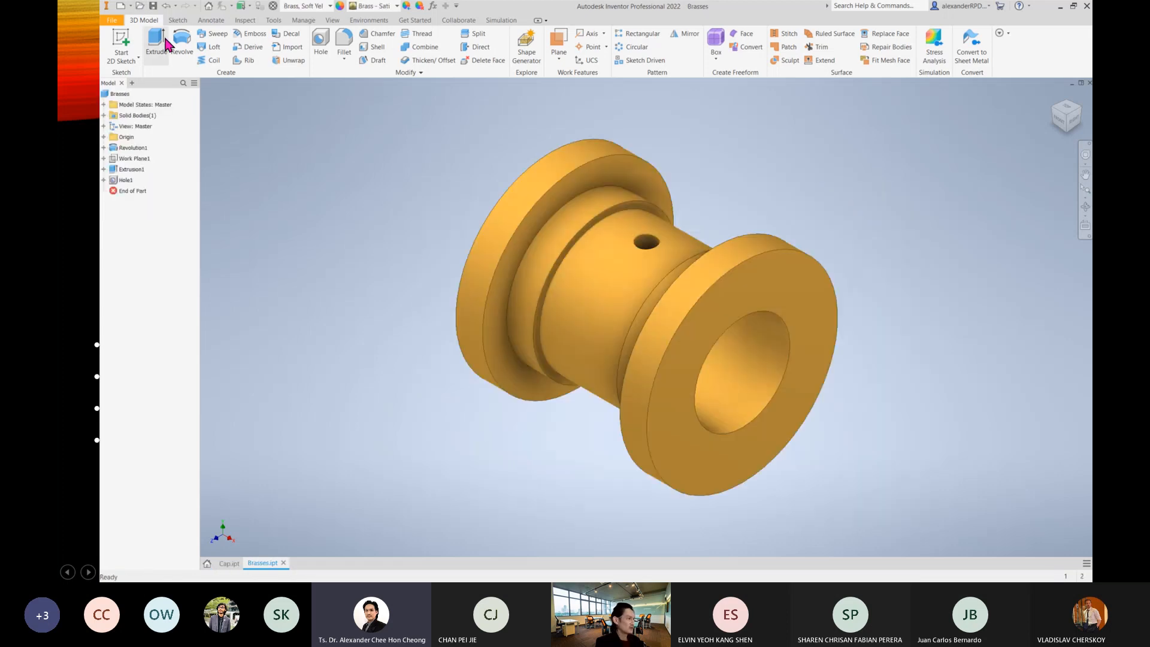
{"action": "left_click", "coordinate": [140, 7]}
{"action": "left_click_drag", "start_coordinate": [567, 307], "coordinate": [542, 267]}
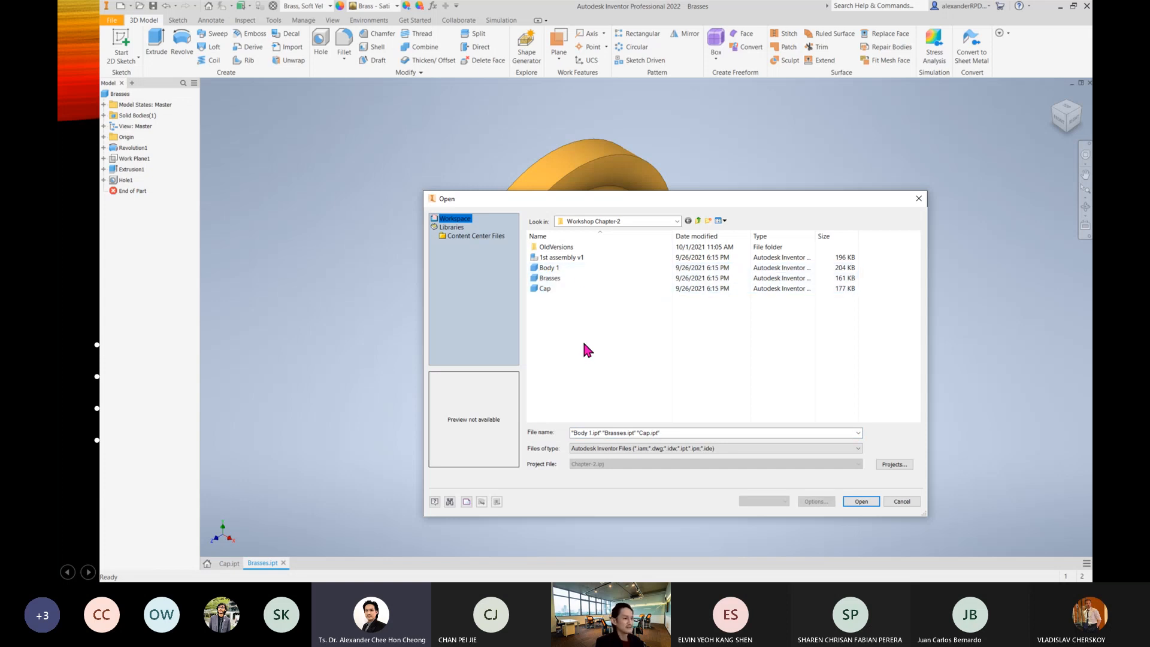
{"action": "left_click", "coordinate": [576, 267]}
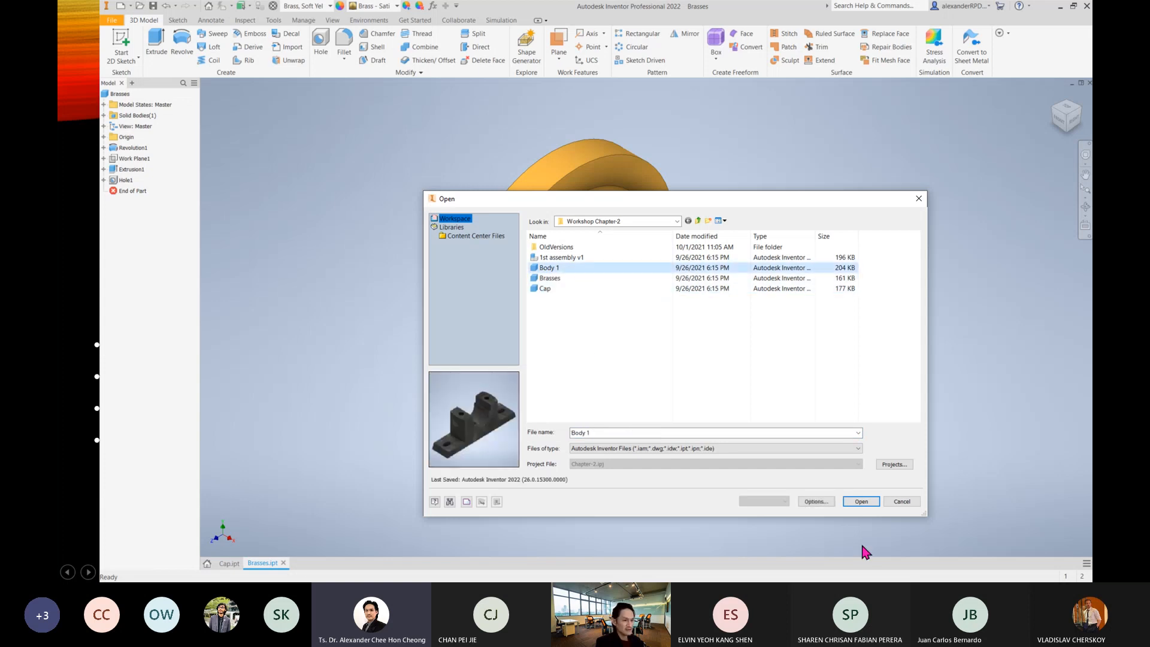
{"action": "left_click", "coordinate": [863, 502]}
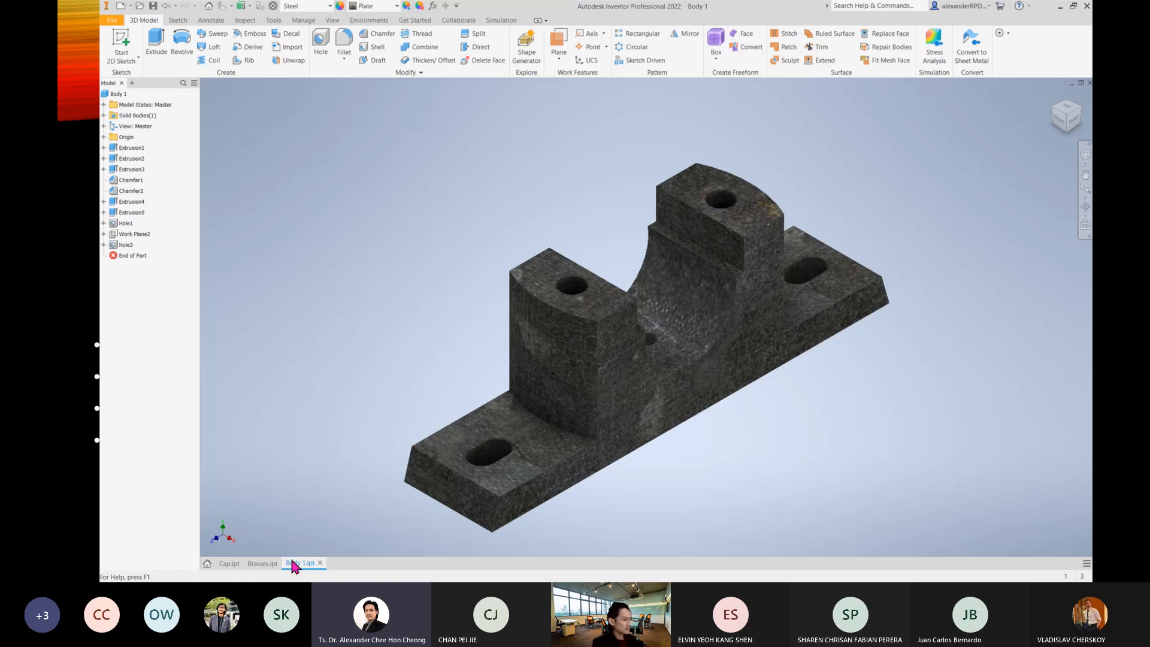
Look through the open Cap, Brasses and Body 1 parts one after another.
{"action": "left_click", "coordinate": [229, 564]}
{"action": "left_click", "coordinate": [260, 567]}
{"action": "left_click", "coordinate": [306, 565]}
{"action": "left_click", "coordinate": [268, 564]}
{"action": "left_click", "coordinate": [228, 564]}
{"action": "left_click", "coordinate": [268, 564]}
{"action": "left_click", "coordinate": [307, 564]}
{"action": "left_click", "coordinate": [229, 565]}
{"action": "left_click", "coordinate": [264, 564]}
{"action": "left_click", "coordinate": [302, 566]}
{"action": "left_click", "coordinate": [272, 564]}
{"action": "left_click", "coordinate": [230, 565]}
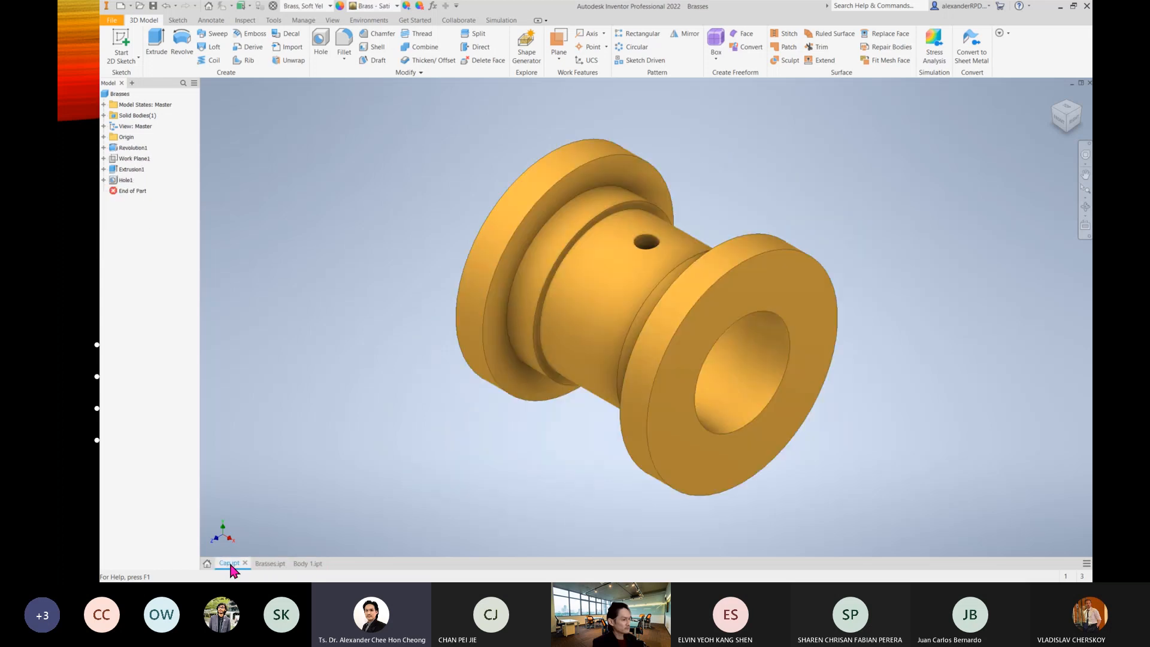
{"action": "left_click", "coordinate": [261, 565]}
{"action": "left_click", "coordinate": [306, 564]}
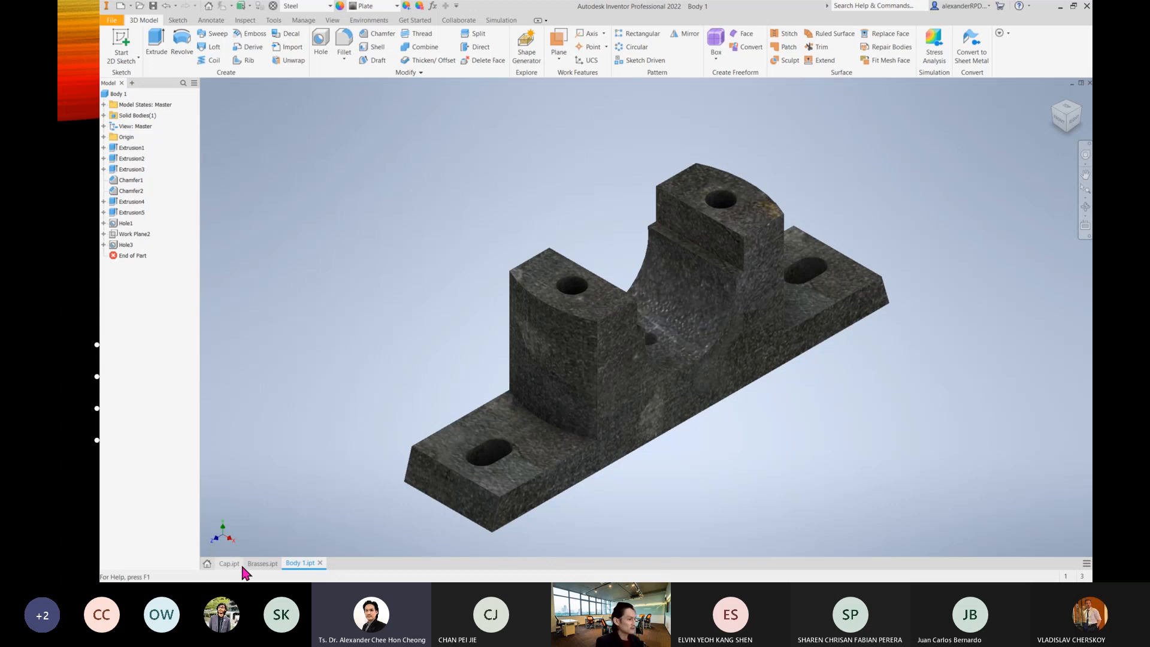
Create a new assembly from the Metric template Standard (mm).iam.
{"action": "left_click", "coordinate": [122, 7]}
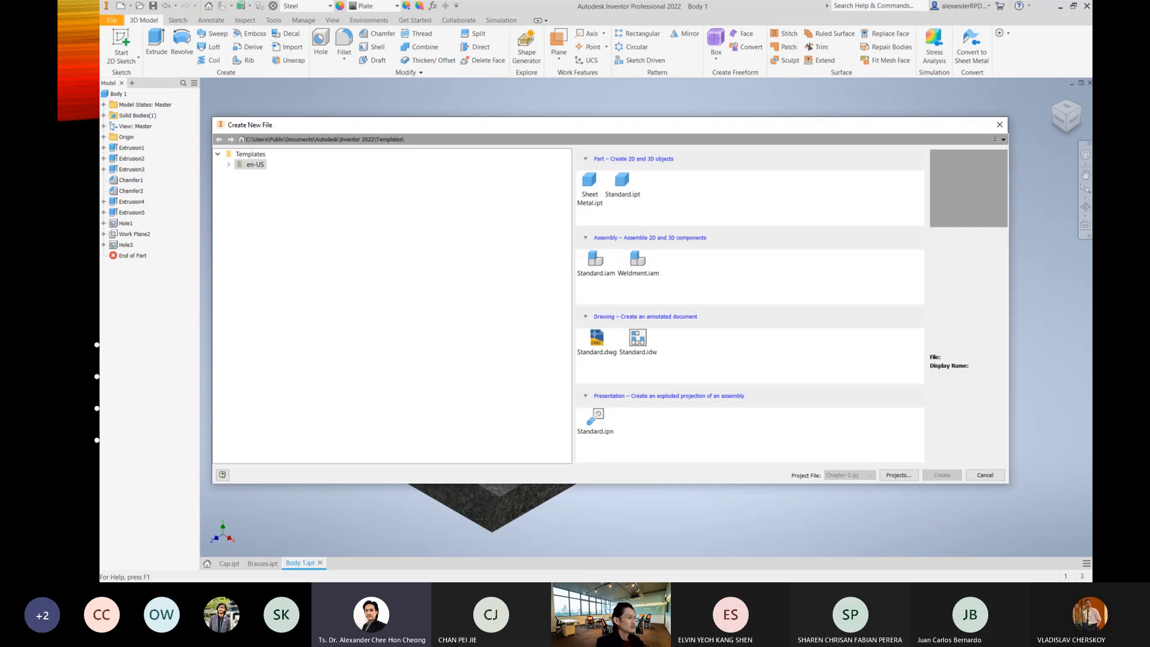
{"action": "left_click", "coordinate": [229, 165]}
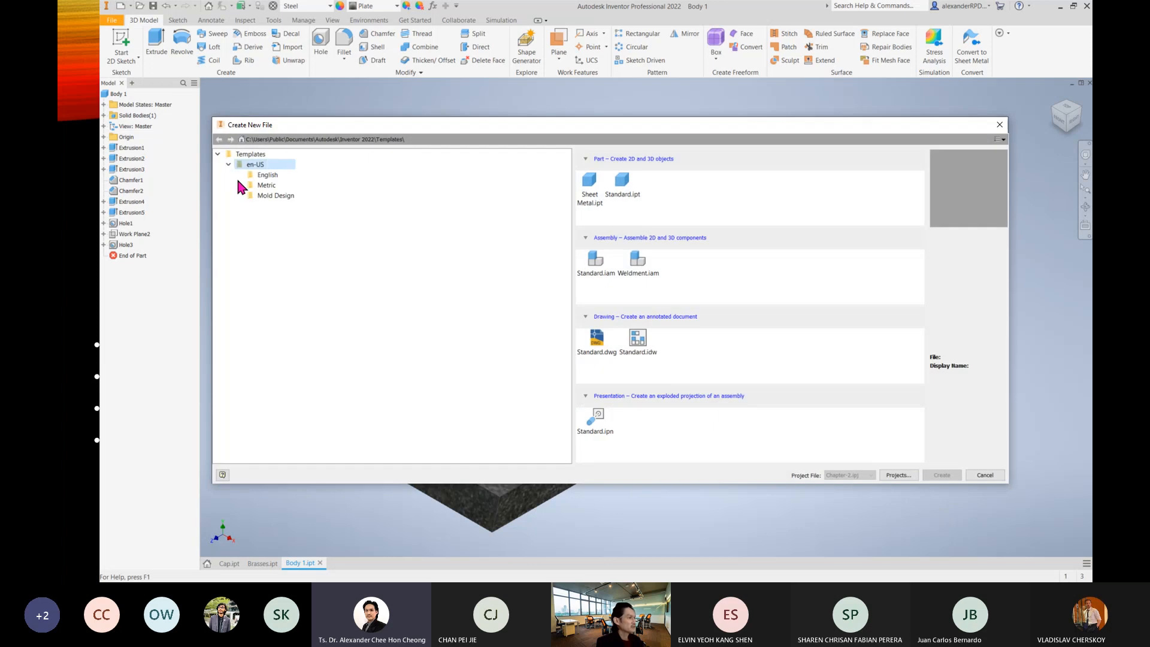
{"action": "left_click", "coordinate": [264, 185]}
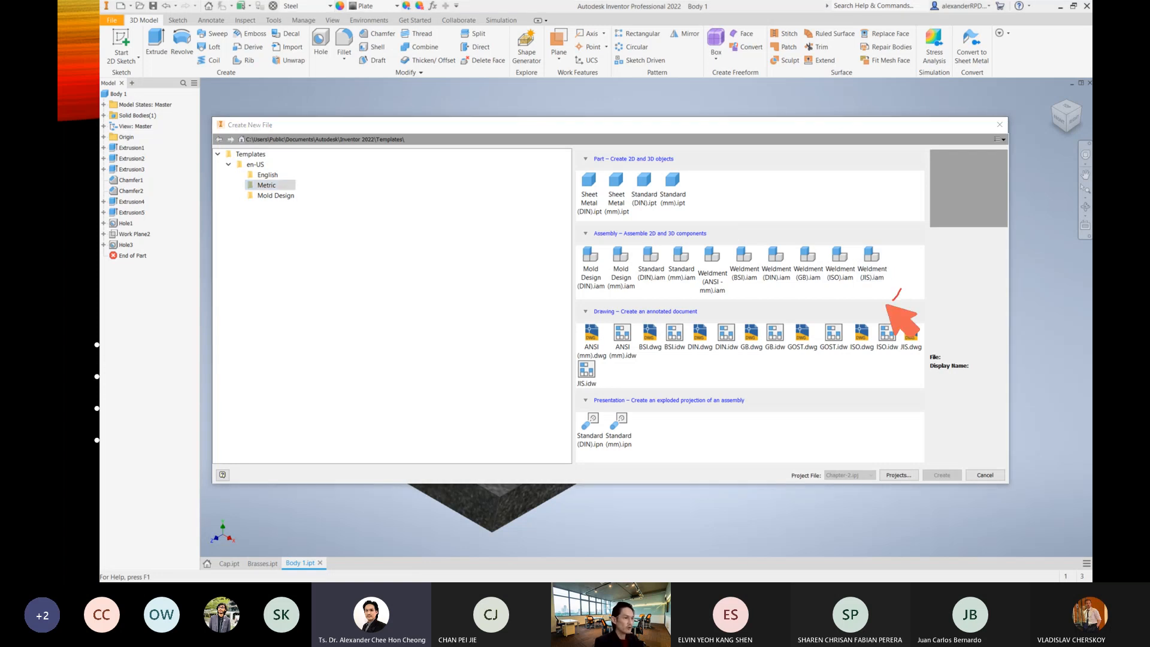
{"action": "mouse_move", "coordinate": [900, 289]}
{"action": "left_mouse_down"}
{"action": "mouse_move", "coordinate": [551, 255]}
{"action": "mouse_move", "coordinate": [781, 227]}
{"action": "mouse_move", "coordinate": [892, 282]}
{"action": "left_mouse_up"}
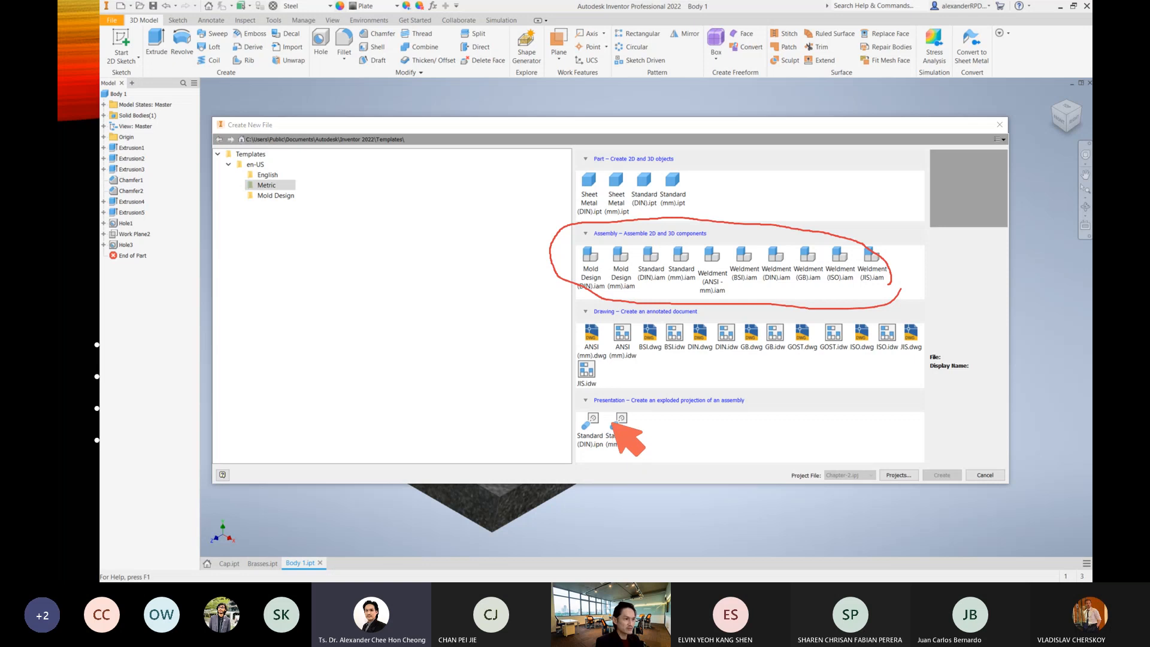
{"action": "mouse_move", "coordinate": [713, 208]}
{"action": "left_mouse_down"}
{"action": "mouse_move", "coordinate": [693, 250]}
{"action": "mouse_move", "coordinate": [699, 242]}
{"action": "left_mouse_up"}
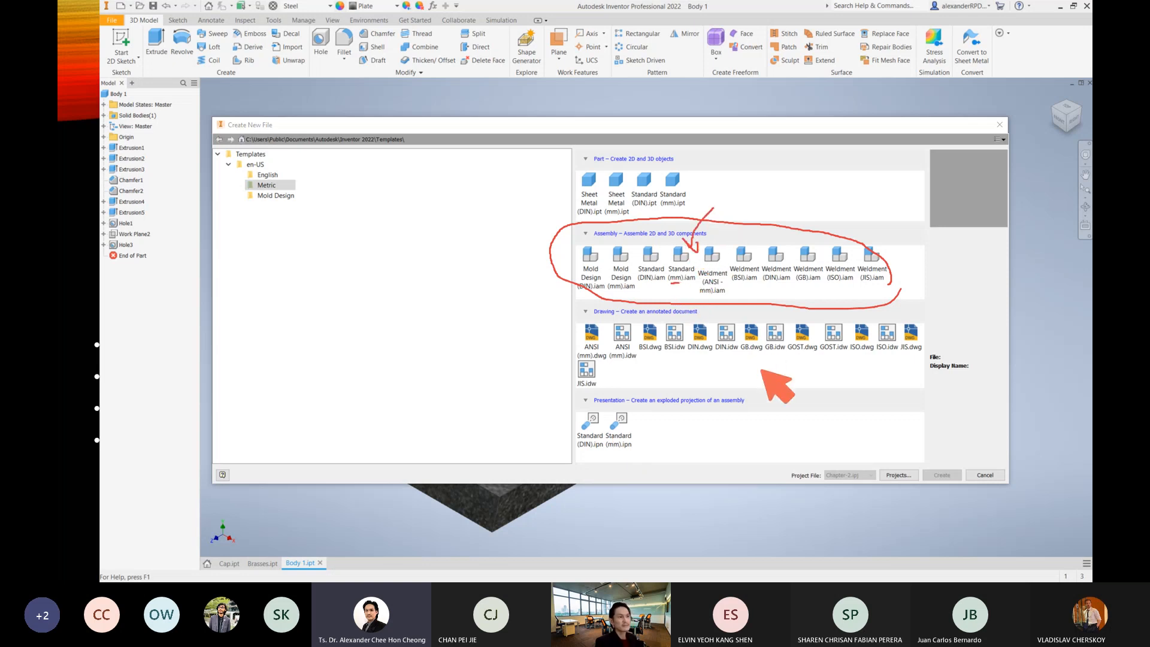
{"action": "mouse_move", "coordinate": [662, 243]}
{"action": "left_mouse_down"}
{"action": "mouse_move", "coordinate": [667, 284]}
{"action": "mouse_move", "coordinate": [686, 244]}
{"action": "mouse_move", "coordinate": [695, 267]}
{"action": "mouse_move", "coordinate": [673, 288]}
{"action": "left_mouse_up"}
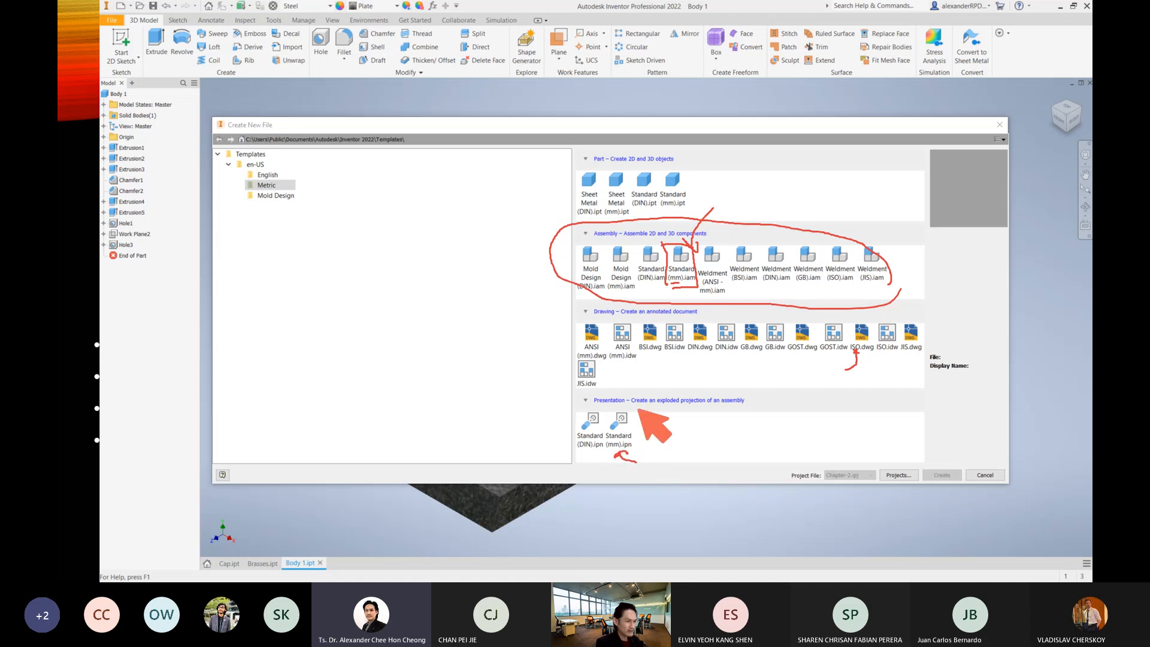
{"action": "left_click_drag", "start_coordinate": [639, 409], "coordinate": [635, 462]}
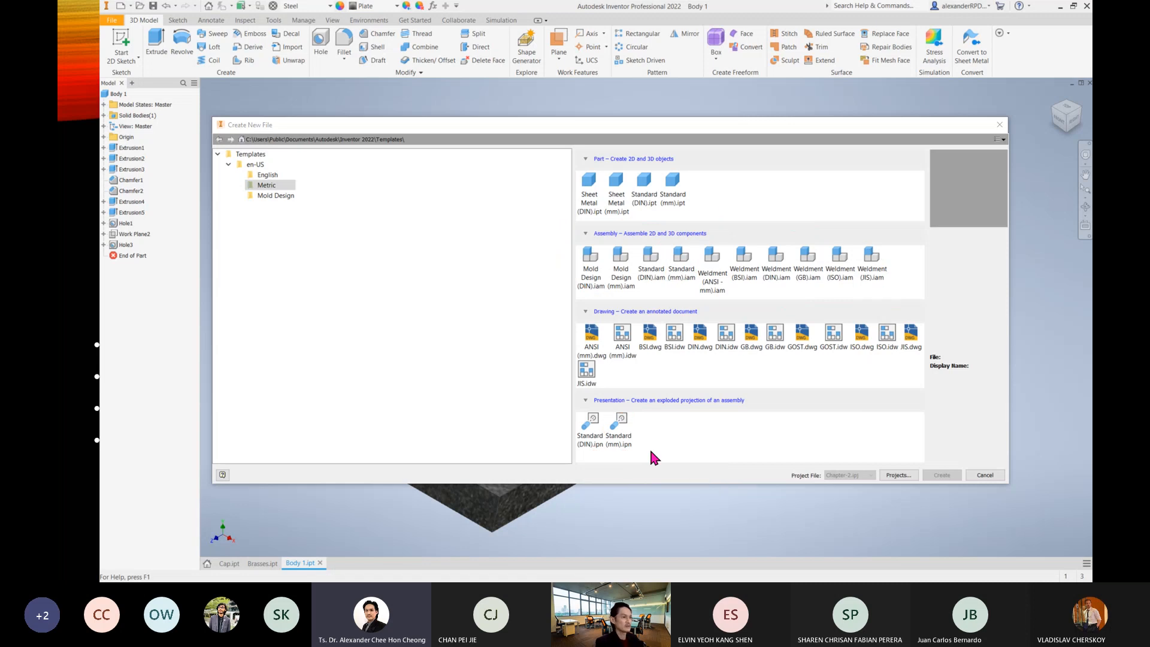
{"action": "left_click", "coordinate": [680, 264]}
{"action": "left_click", "coordinate": [942, 475]}
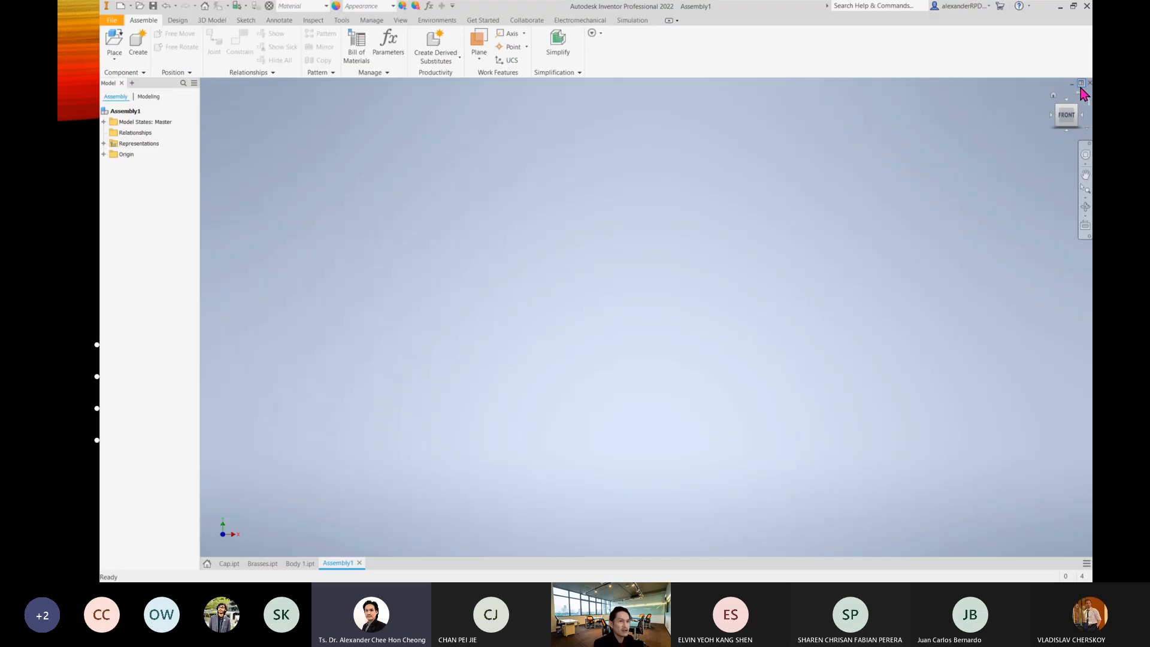
Show all open documents tiled side by side and close the home page among them.
{"action": "left_click", "coordinate": [1081, 83]}
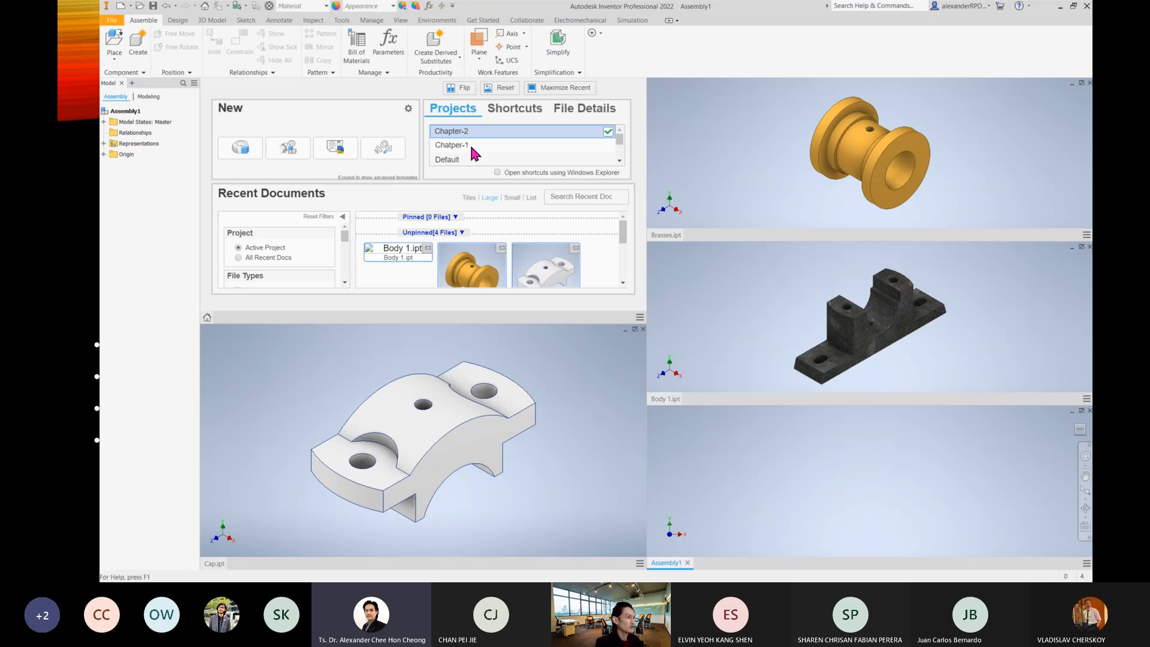
{"action": "left_click", "coordinate": [640, 317]}
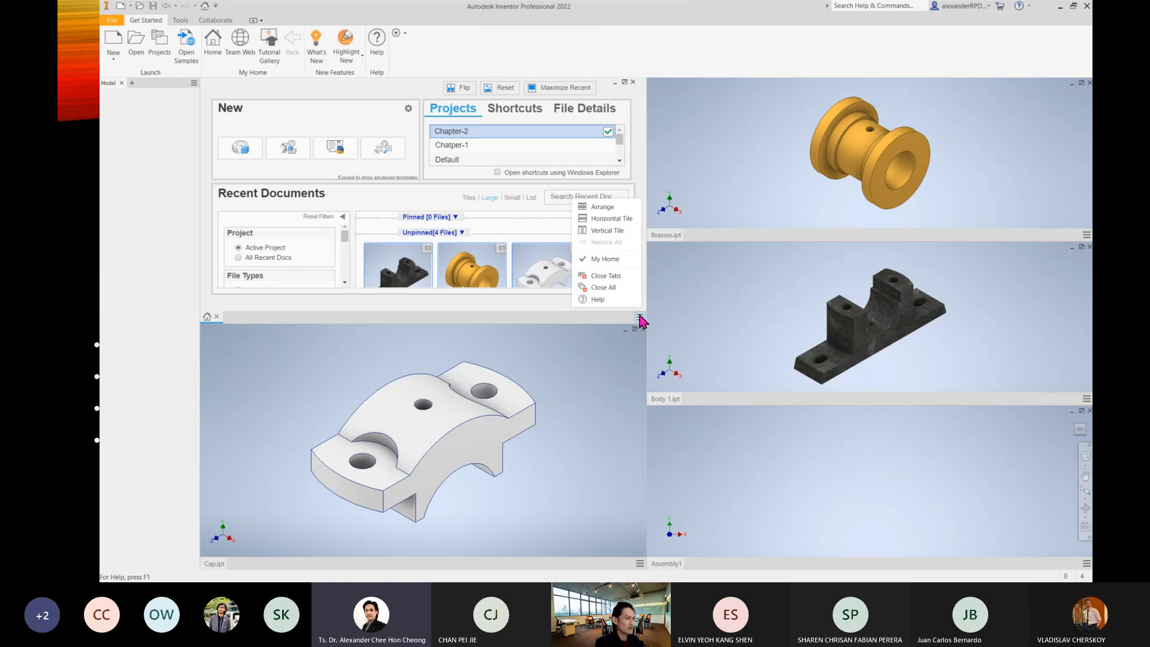
{"action": "left_click", "coordinate": [613, 275]}
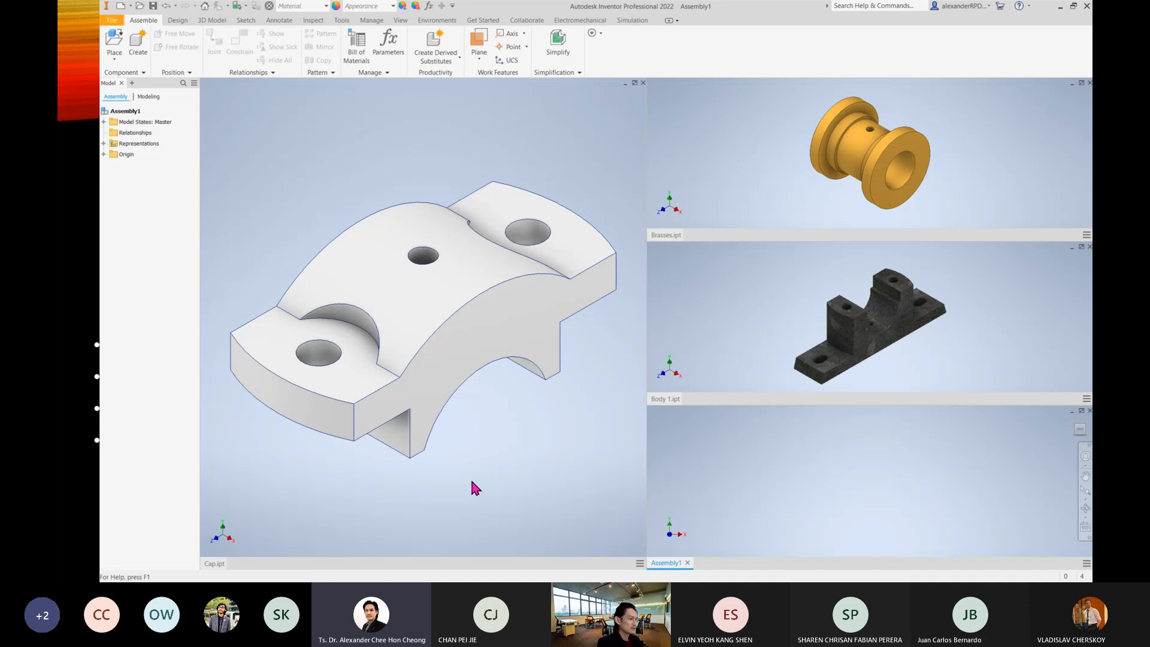
{"action": "left_click", "coordinate": [489, 508]}
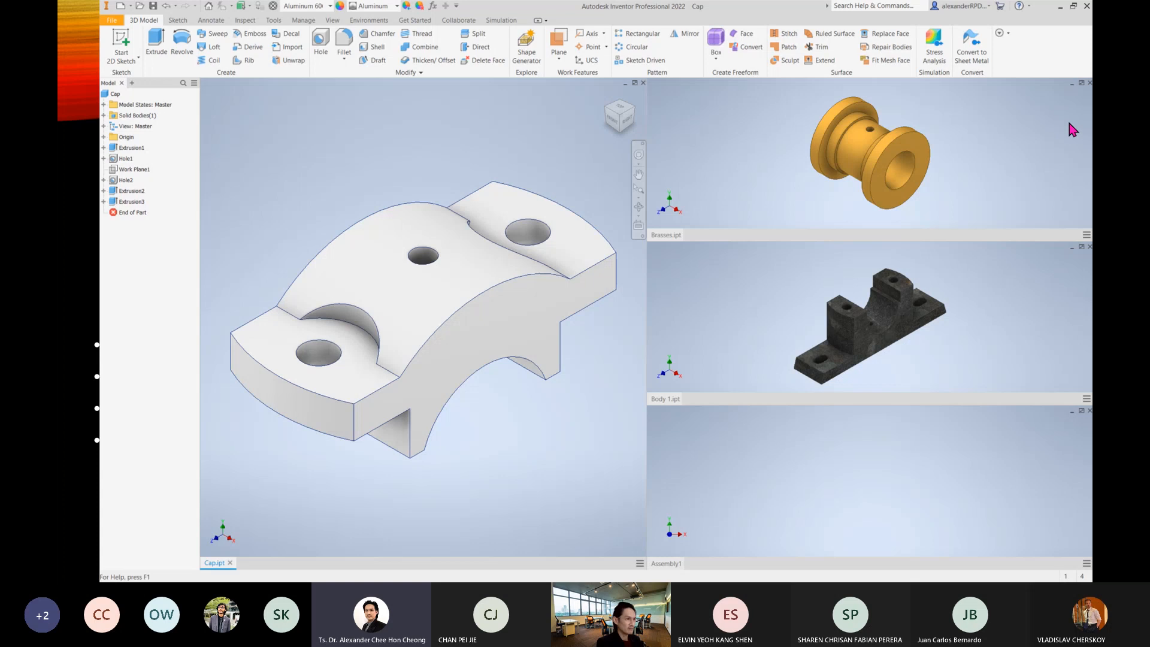
View the Body 1, Brasses, Cap and new assembly documents at full size, and return to the tiled view.
{"action": "left_click", "coordinate": [1081, 412]}
{"action": "left_click", "coordinate": [285, 563]}
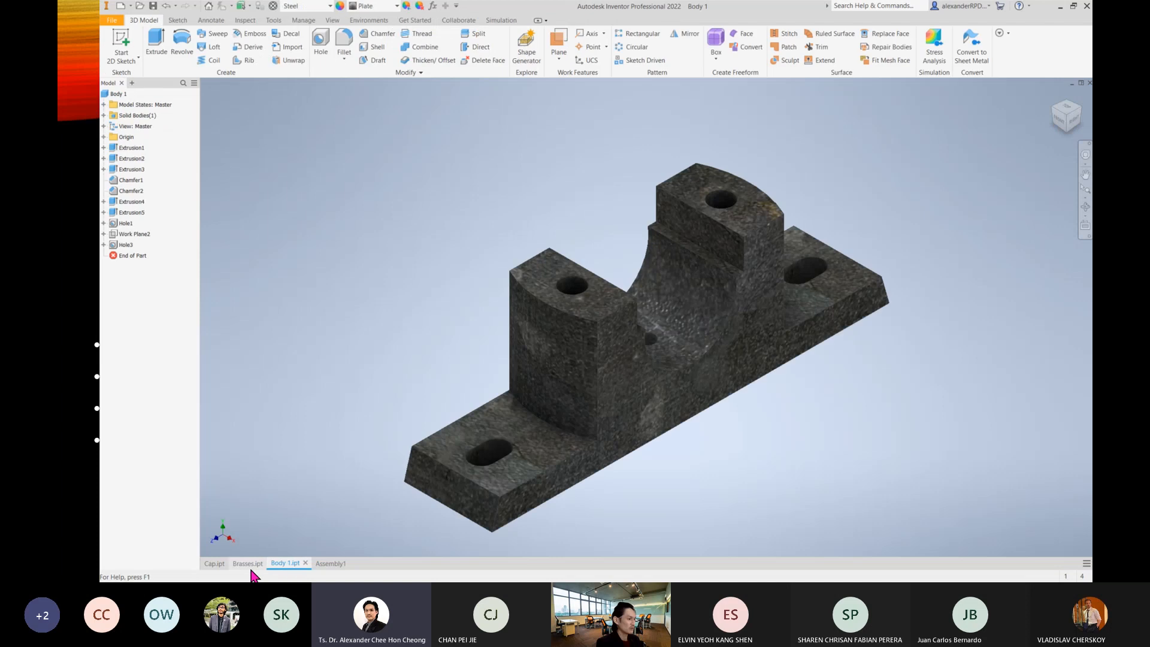
{"action": "left_click", "coordinate": [247, 563]}
{"action": "left_click", "coordinate": [215, 564]}
{"action": "left_click", "coordinate": [327, 563]}
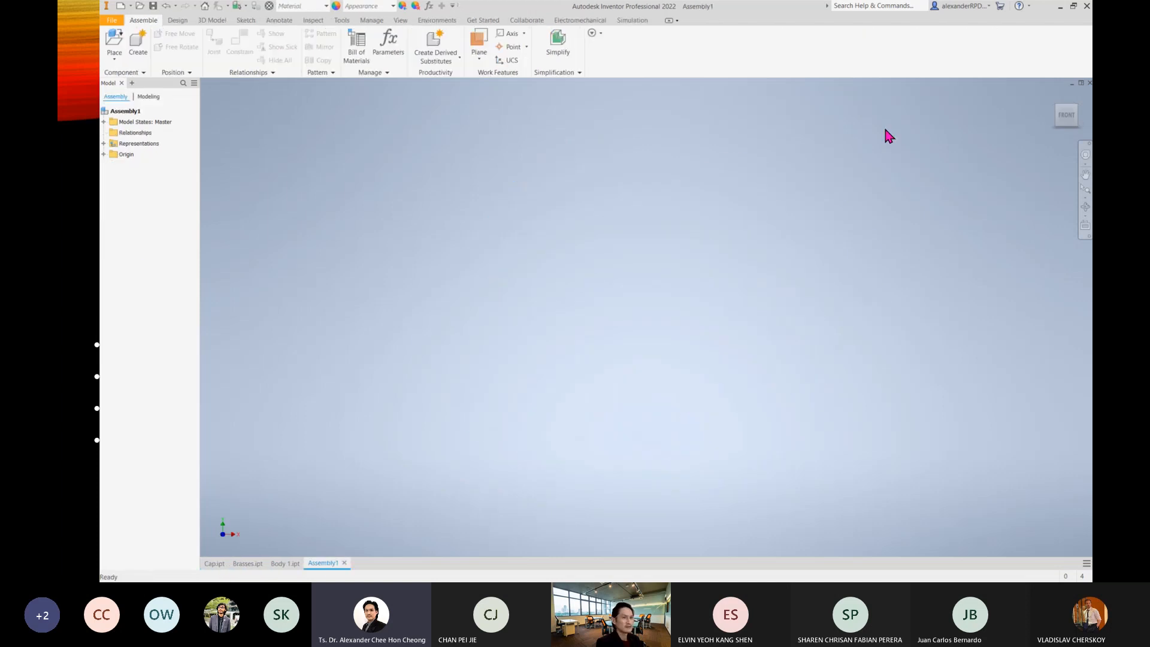
{"action": "left_click", "coordinate": [1082, 84]}
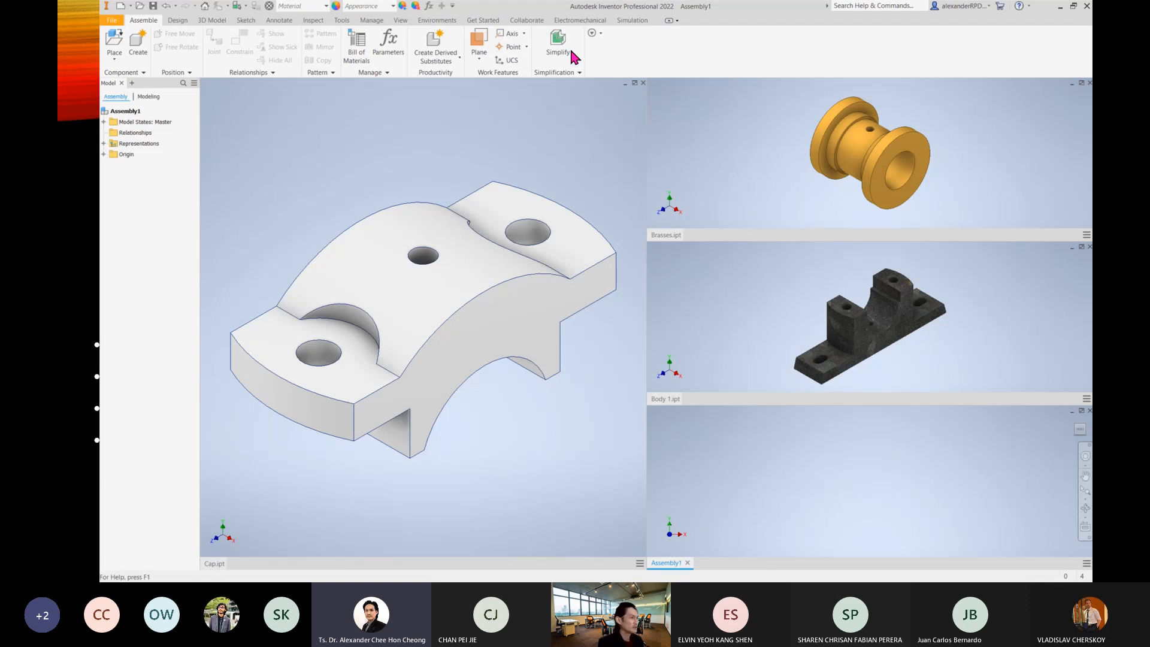
Arrange the Cap, Brasses, Body 1 and new assembly windows in an even grid.
{"action": "left_click", "coordinate": [400, 22]}
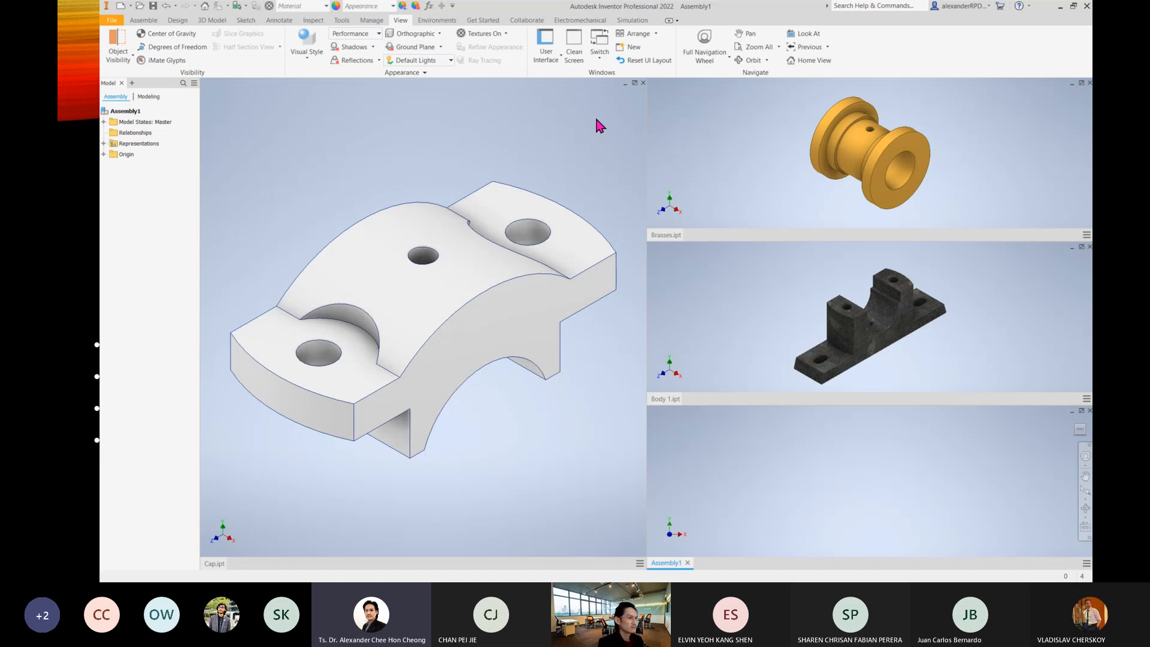
{"action": "left_click", "coordinate": [656, 34]}
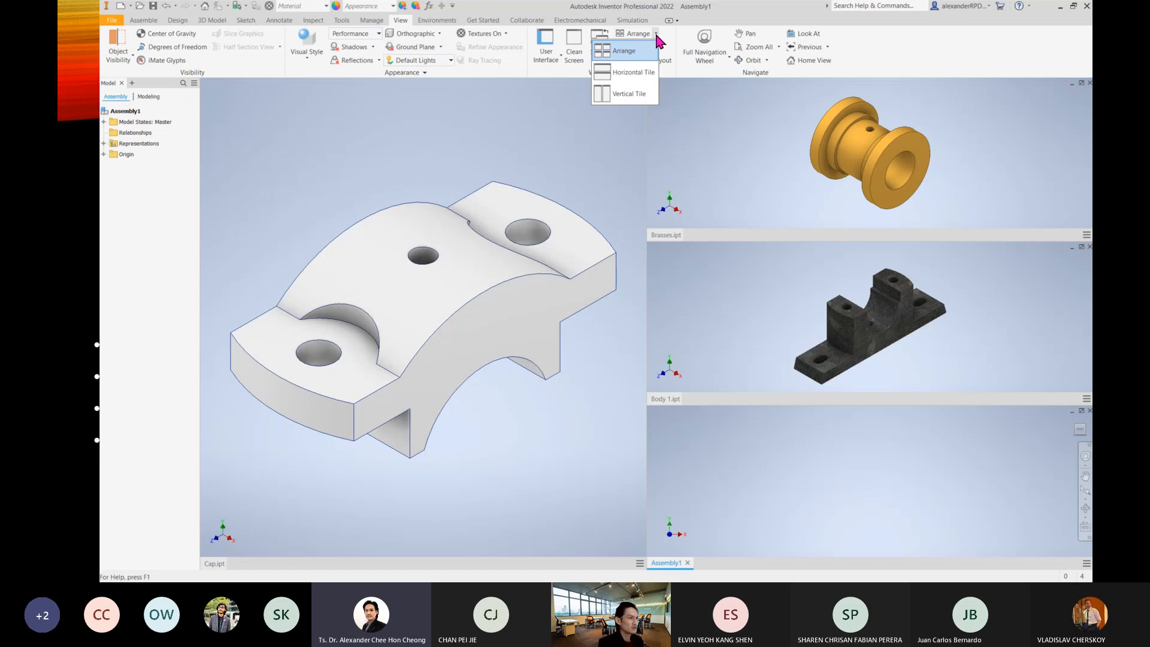
{"action": "left_click", "coordinate": [639, 47]}
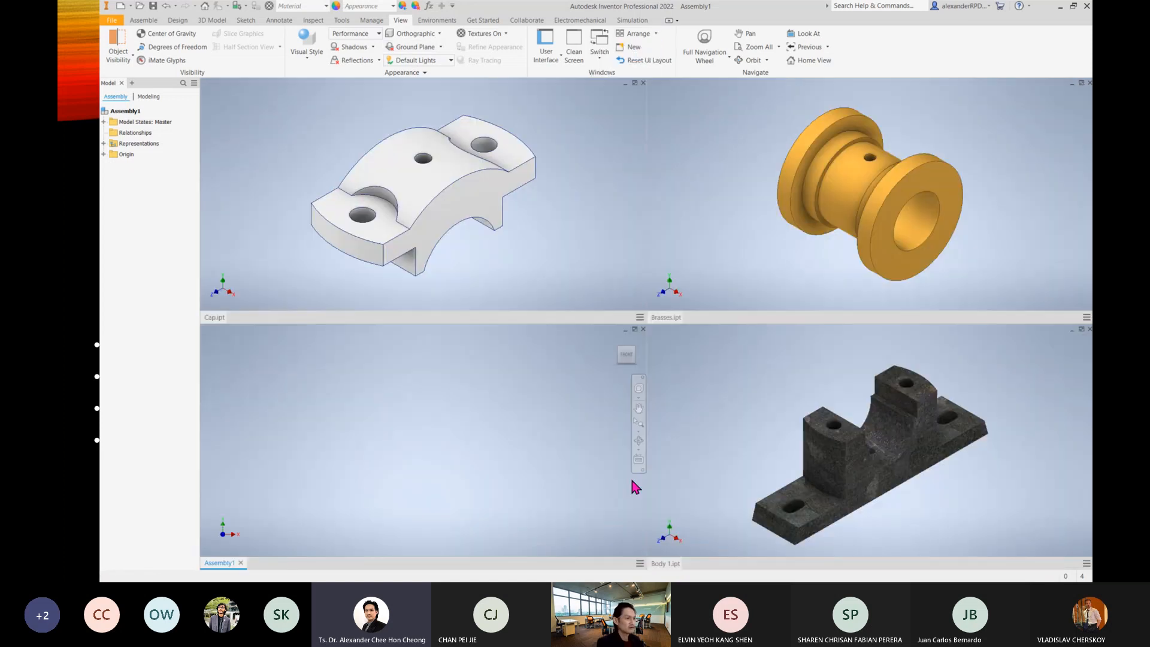
{"action": "left_click", "coordinate": [657, 33]}
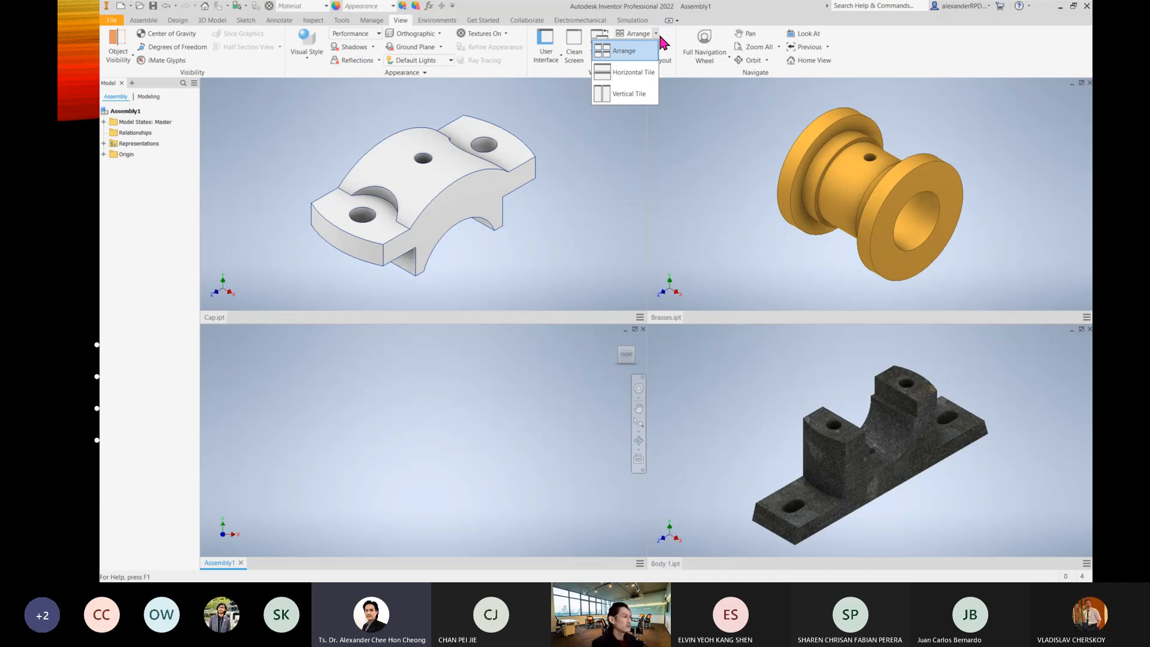
{"action": "left_click", "coordinate": [737, 191]}
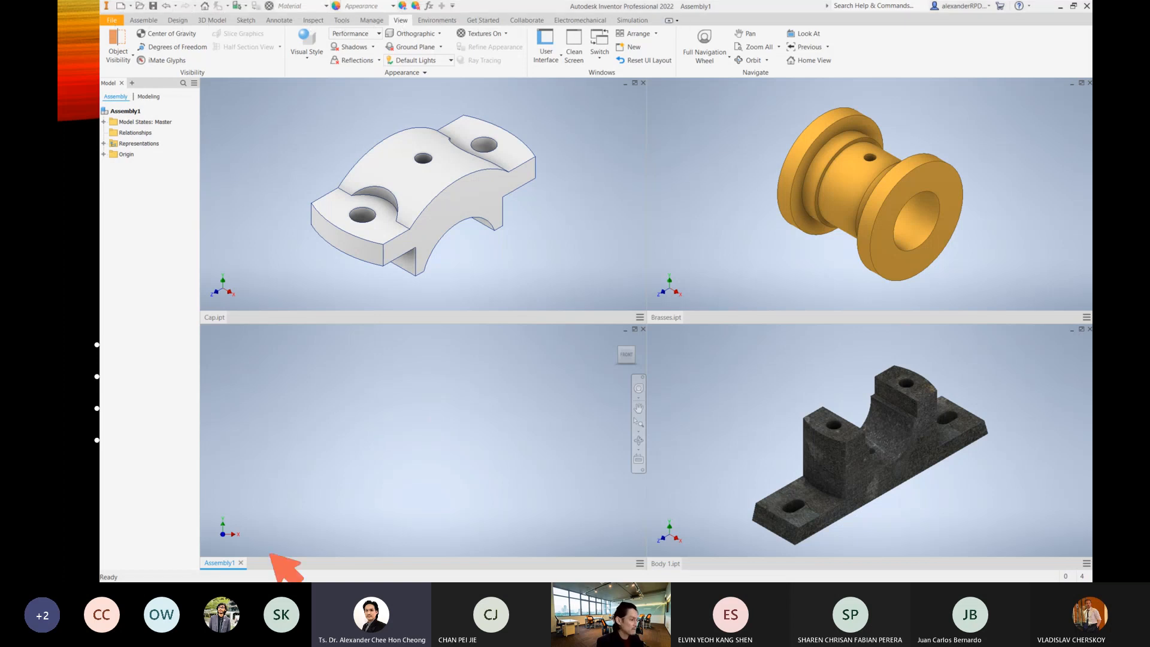
{"action": "mouse_move", "coordinate": [261, 546]}
{"action": "left_mouse_down"}
{"action": "mouse_move", "coordinate": [180, 550]}
{"action": "mouse_move", "coordinate": [258, 540]}
{"action": "left_mouse_up"}
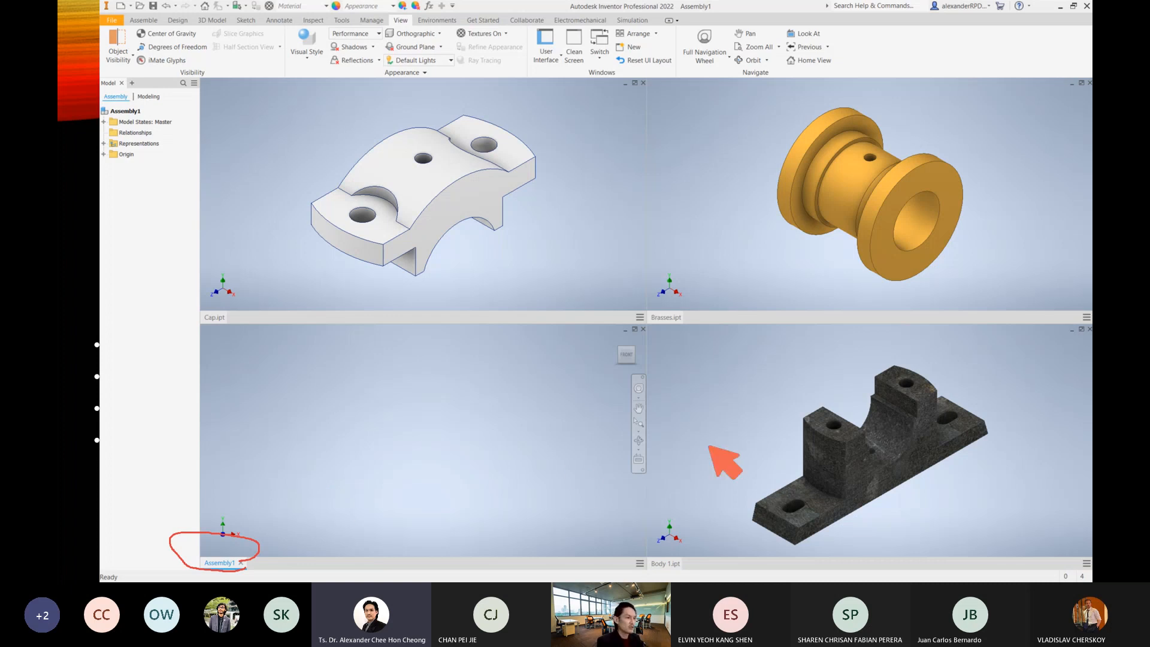
{"action": "left_click_drag", "start_coordinate": [552, 390], "coordinate": [723, 426]}
{"action": "left_click_drag", "start_coordinate": [841, 224], "coordinate": [565, 363]}
{"action": "left_click_drag", "start_coordinate": [563, 350], "coordinate": [583, 365]}
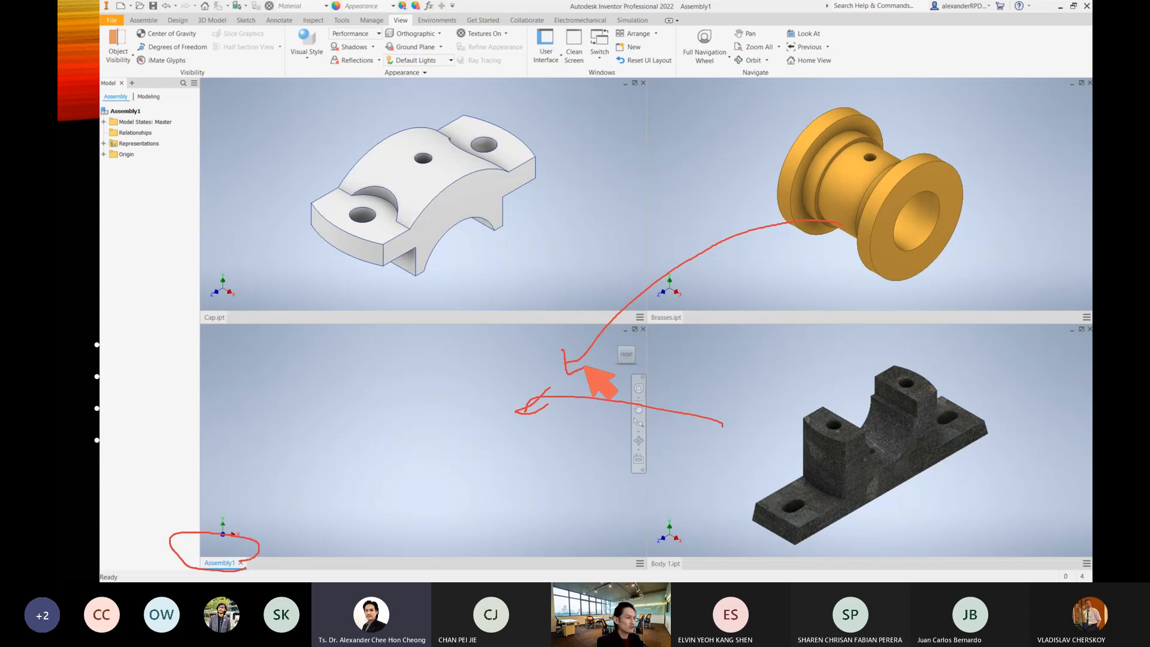
{"action": "mouse_move", "coordinate": [482, 263]}
{"action": "left_mouse_down"}
{"action": "mouse_move", "coordinate": [486, 362]}
{"action": "mouse_move", "coordinate": [499, 351]}
{"action": "left_mouse_up"}
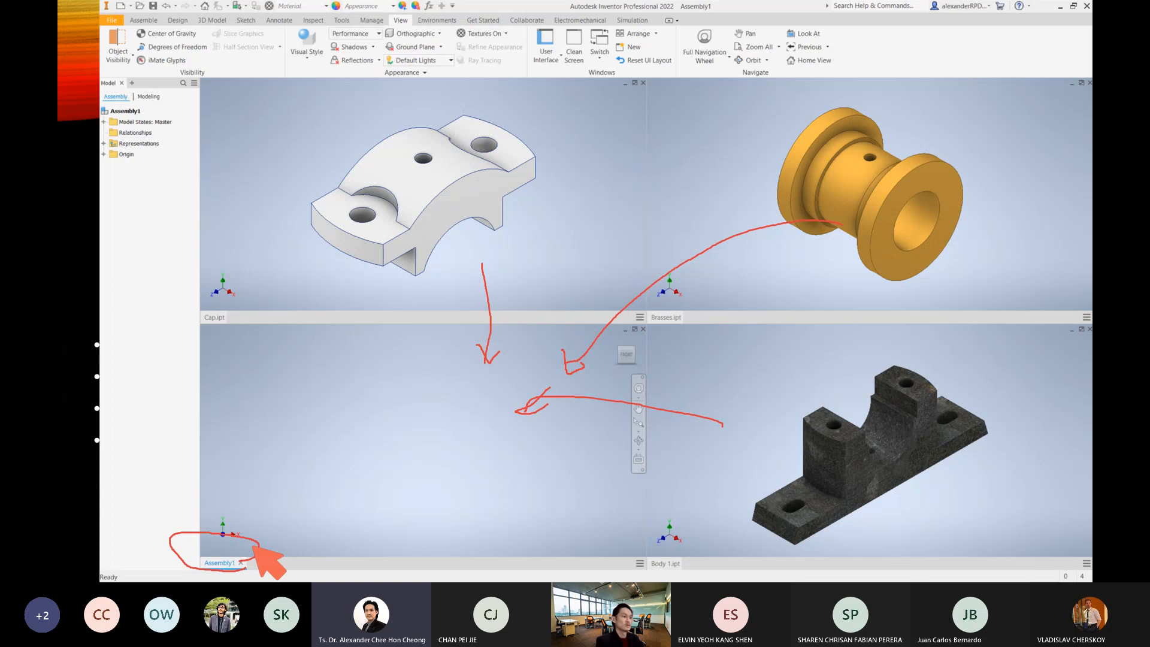
{"action": "key", "text": "Escape"}
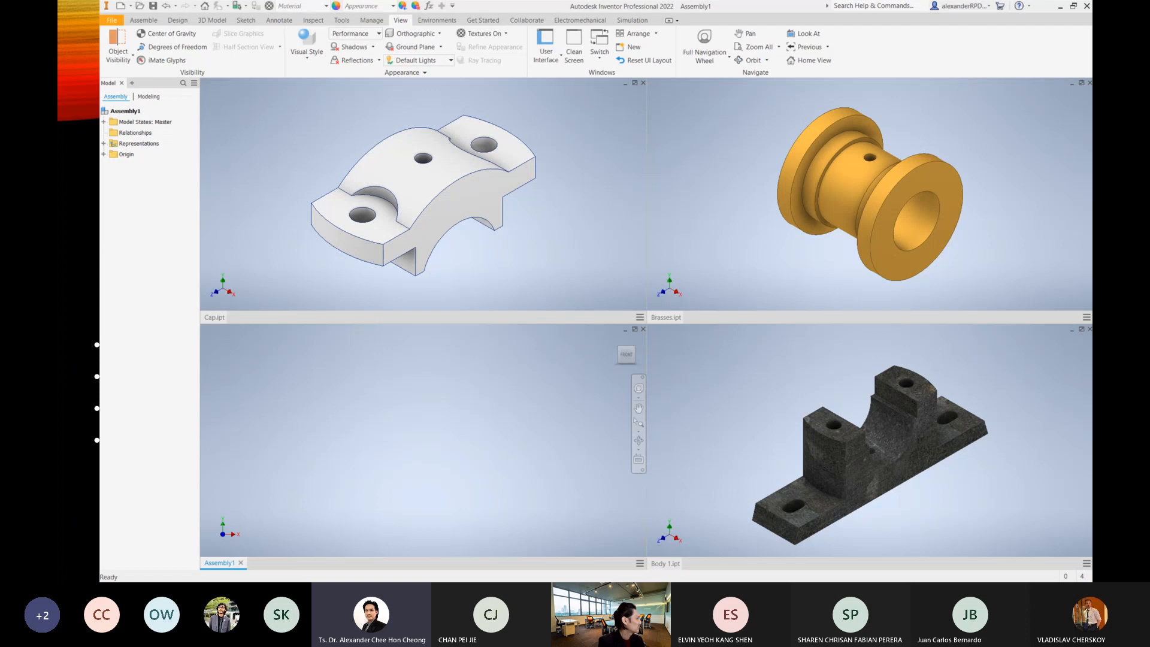
Bring the model 1 archive window in front of Inventor to view the model files it contains.
{"action": "left_click_drag", "start_coordinate": [58, 124], "coordinate": [809, 121]}
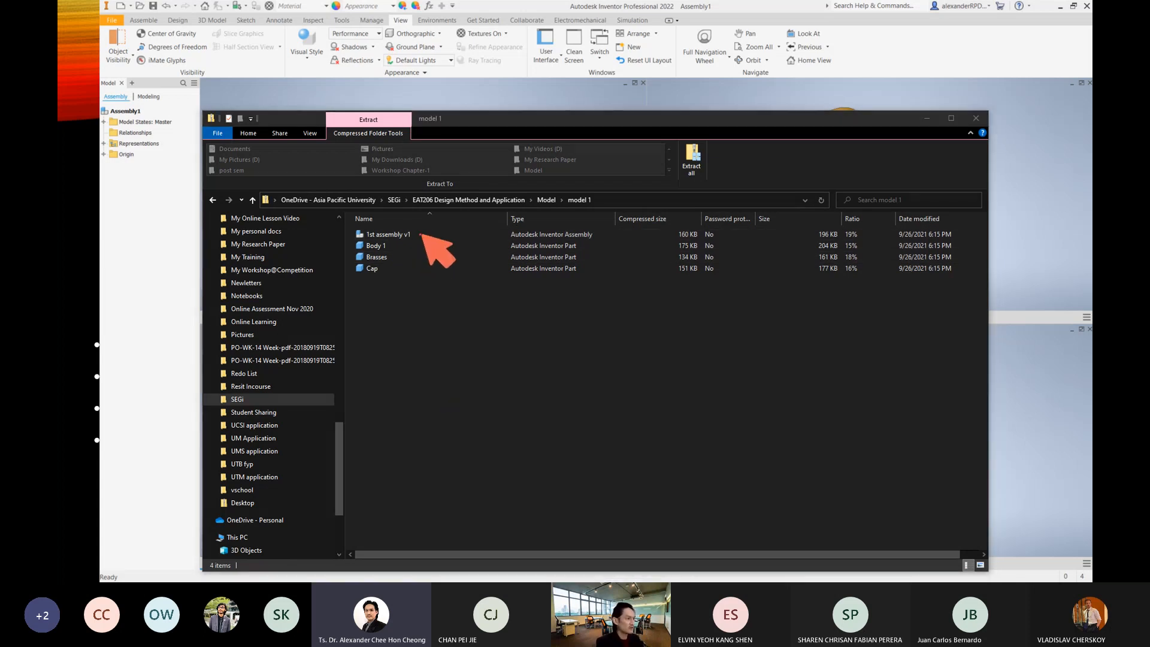
Move the model 1 archive window clear of Inventor and return to the empty assembly window.
{"action": "mouse_move", "coordinate": [422, 234]}
{"action": "left_mouse_down"}
{"action": "mouse_move", "coordinate": [469, 237]}
{"action": "mouse_move", "coordinate": [422, 234]}
{"action": "mouse_move", "coordinate": [407, 241]}
{"action": "mouse_move", "coordinate": [411, 258]}
{"action": "mouse_move", "coordinate": [418, 244]}
{"action": "mouse_move", "coordinate": [358, 235]}
{"action": "left_mouse_up"}
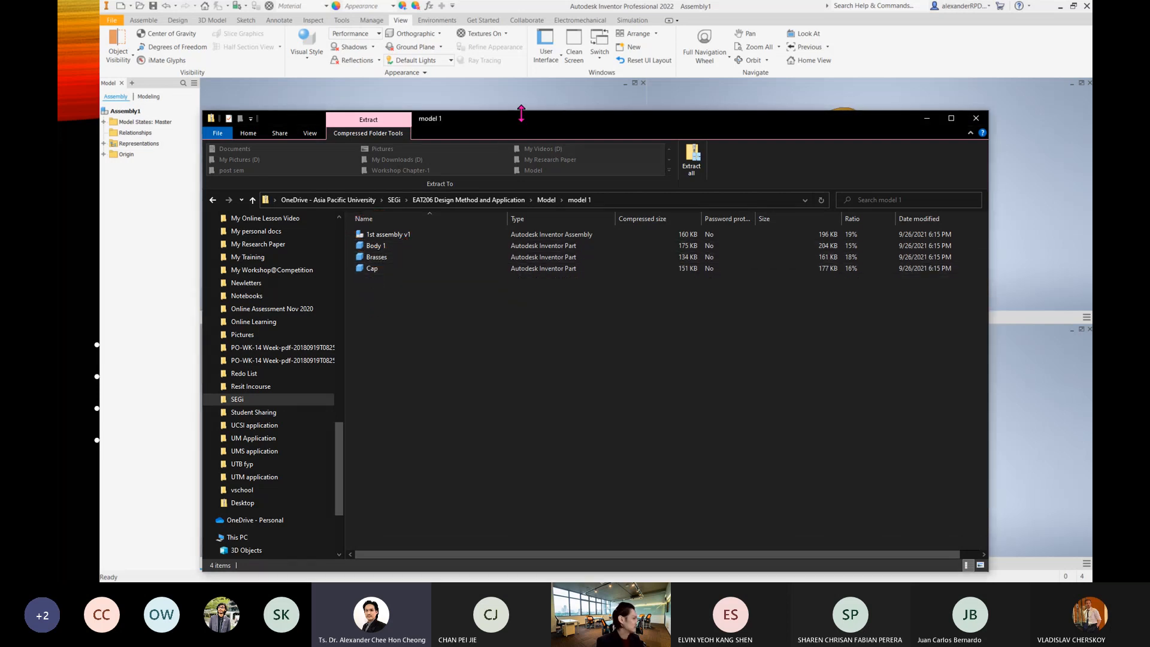
{"action": "left_click_drag", "start_coordinate": [523, 121], "coordinate": [0, 179]}
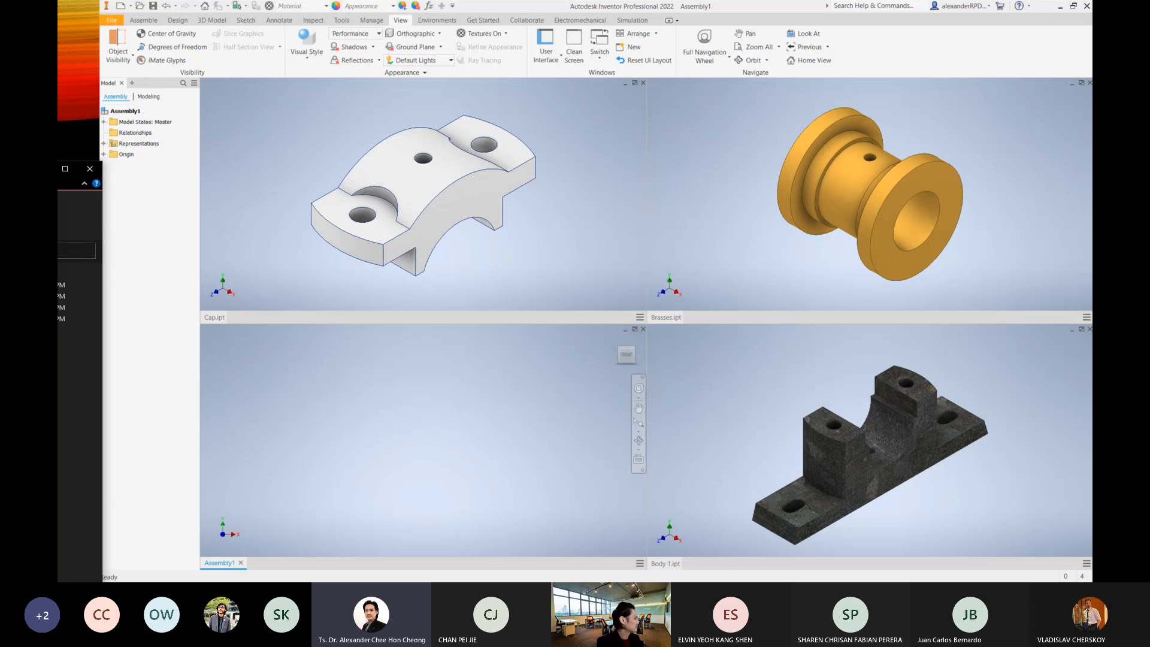
{"action": "left_click", "coordinate": [434, 398]}
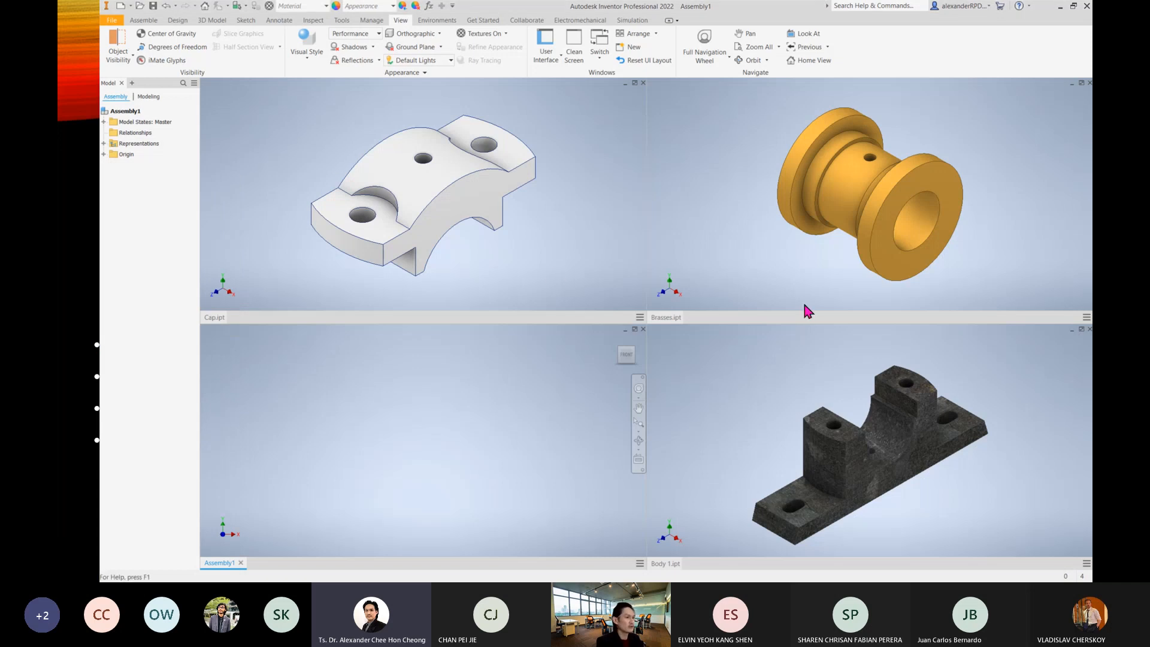
Insert Body 1 from its open part window into the empty assembly and show it in the home view.
{"action": "left_click", "coordinate": [544, 233]}
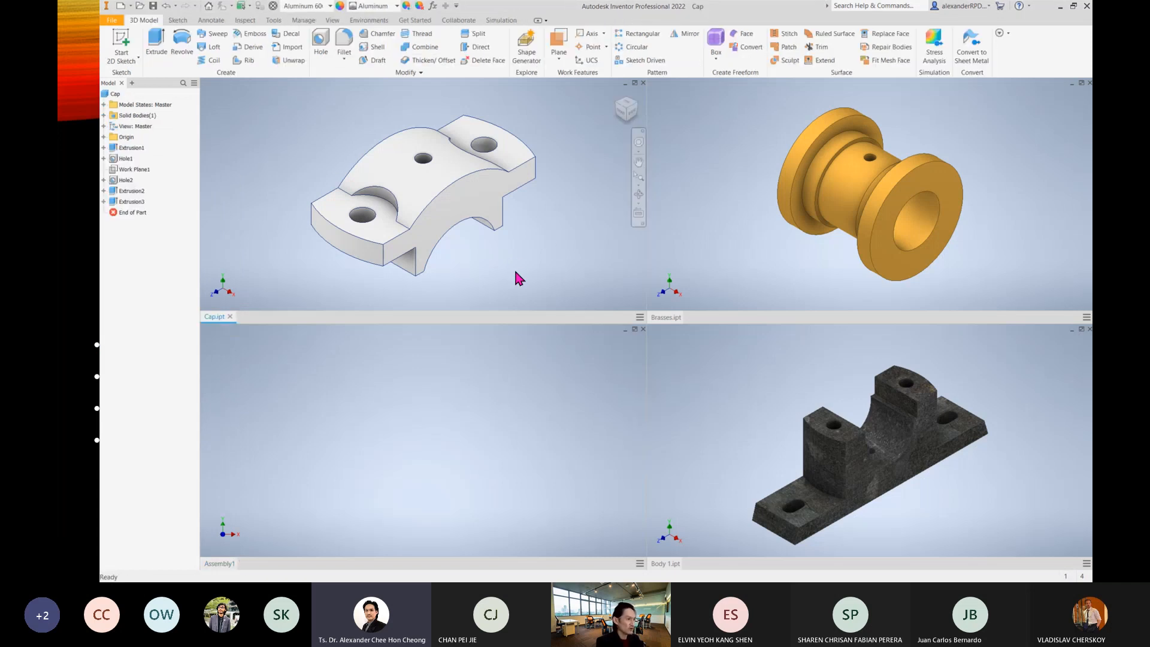
{"action": "left_click", "coordinate": [739, 381]}
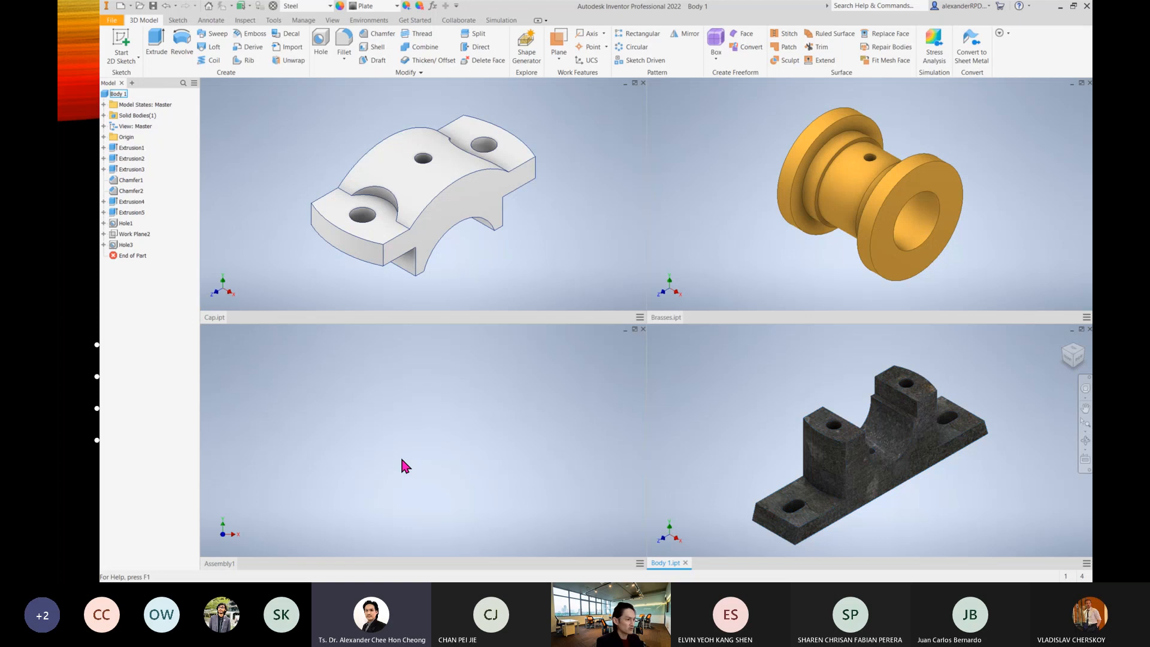
{"action": "left_click", "coordinate": [537, 408]}
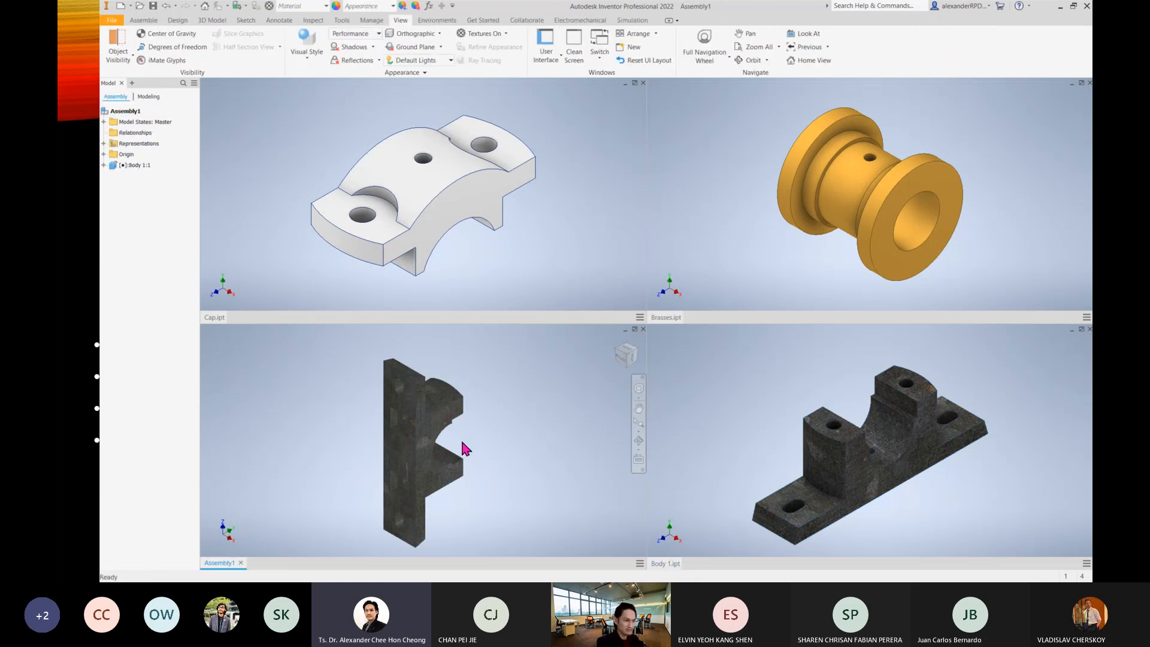
{"action": "middle_click_drag", "start_coordinate": [282, 370], "coordinate": [473, 412], "text": "shift"}
{"action": "scroll", "coordinate": [527, 437], "scroll_direction": "up", "scroll_amount": 4}
{"action": "mouse_move", "coordinate": [527, 437]}
{"action": "middle_mouse_down", "text": "shift"}
{"action": "mouse_move", "coordinate": [516, 459]}
{"action": "mouse_move", "coordinate": [442, 386]}
{"action": "mouse_move", "coordinate": [449, 442]}
{"action": "mouse_move", "coordinate": [539, 437]}
{"action": "middle_mouse_up", "text": "shift"}
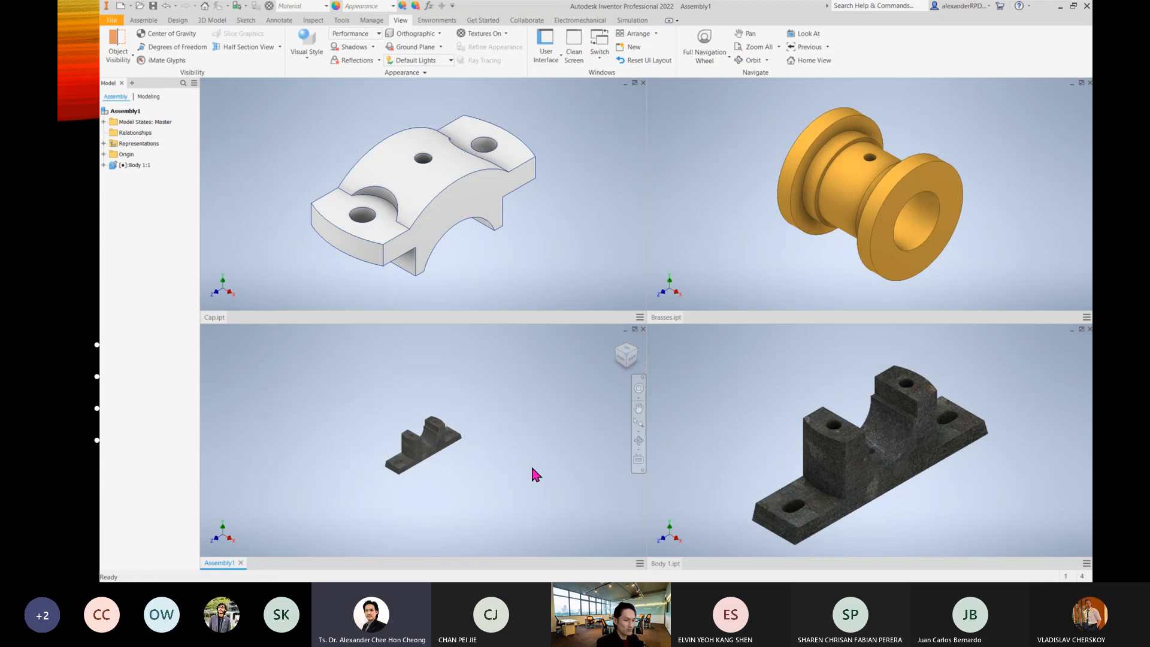
{"action": "key", "text": "F6"}
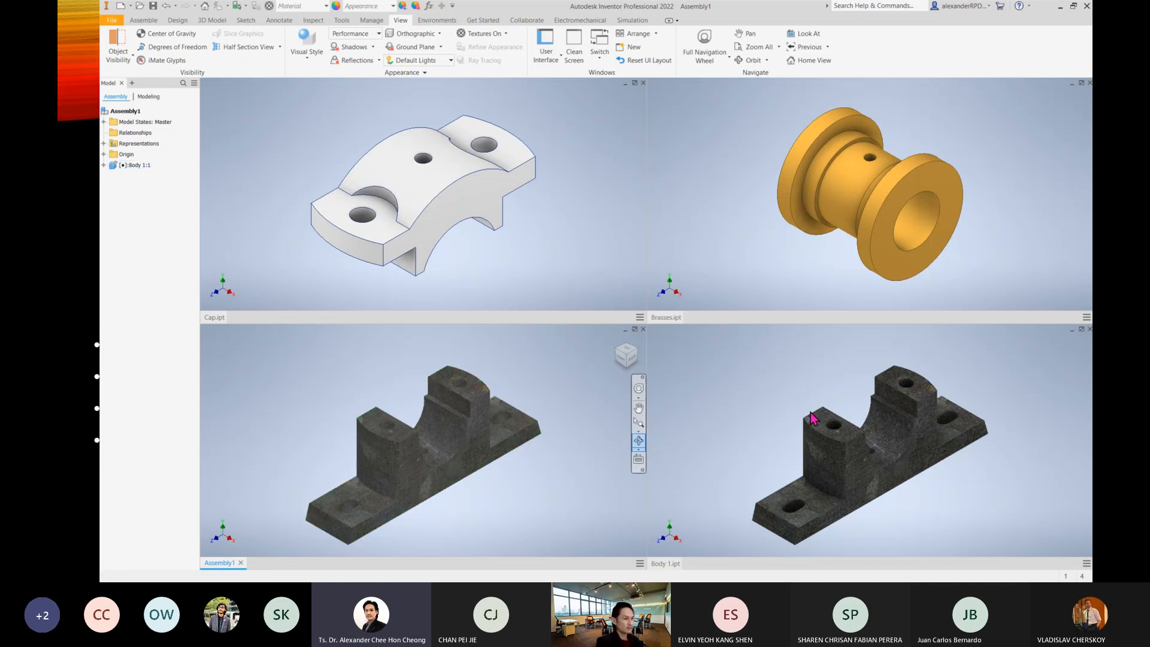
Insert the Brasses part from its open part window into the assembly, behind the left end of Body 1.
{"action": "left_click", "coordinate": [758, 380]}
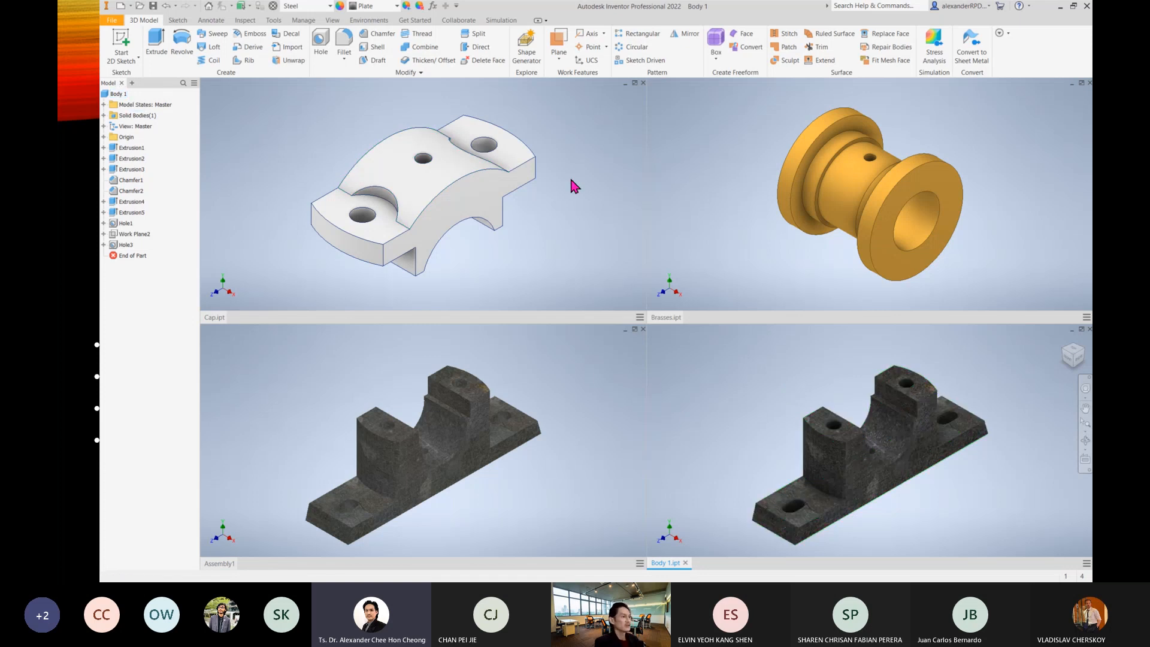
{"action": "left_click", "coordinate": [757, 196]}
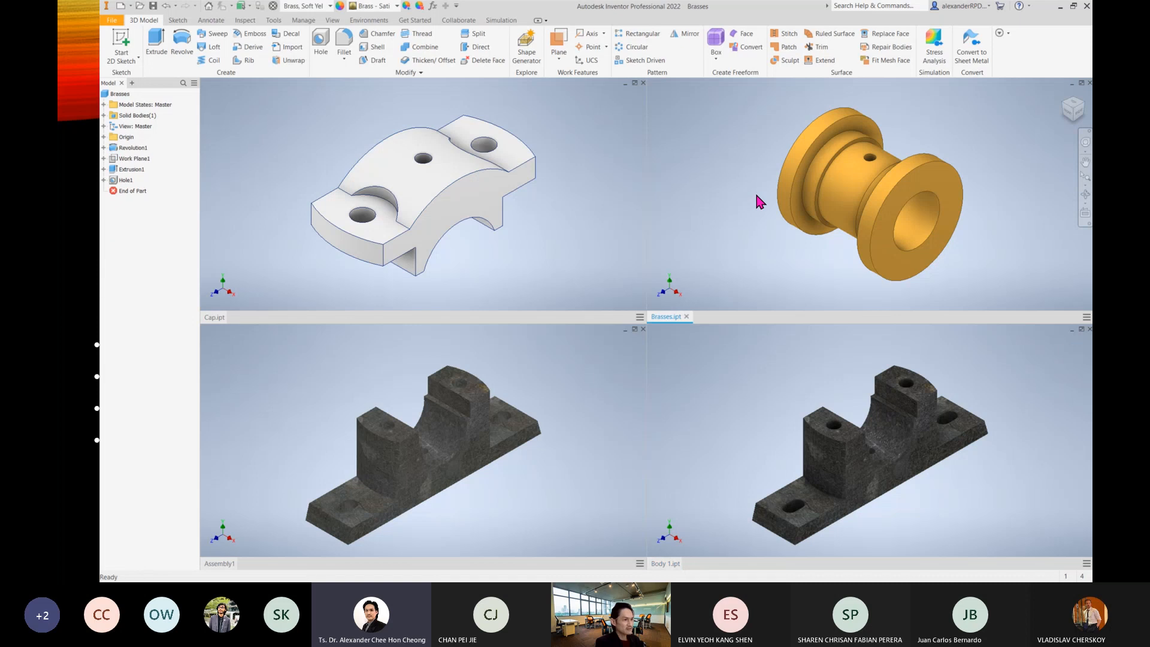
{"action": "left_click_drag", "start_coordinate": [128, 95], "coordinate": [301, 417]}
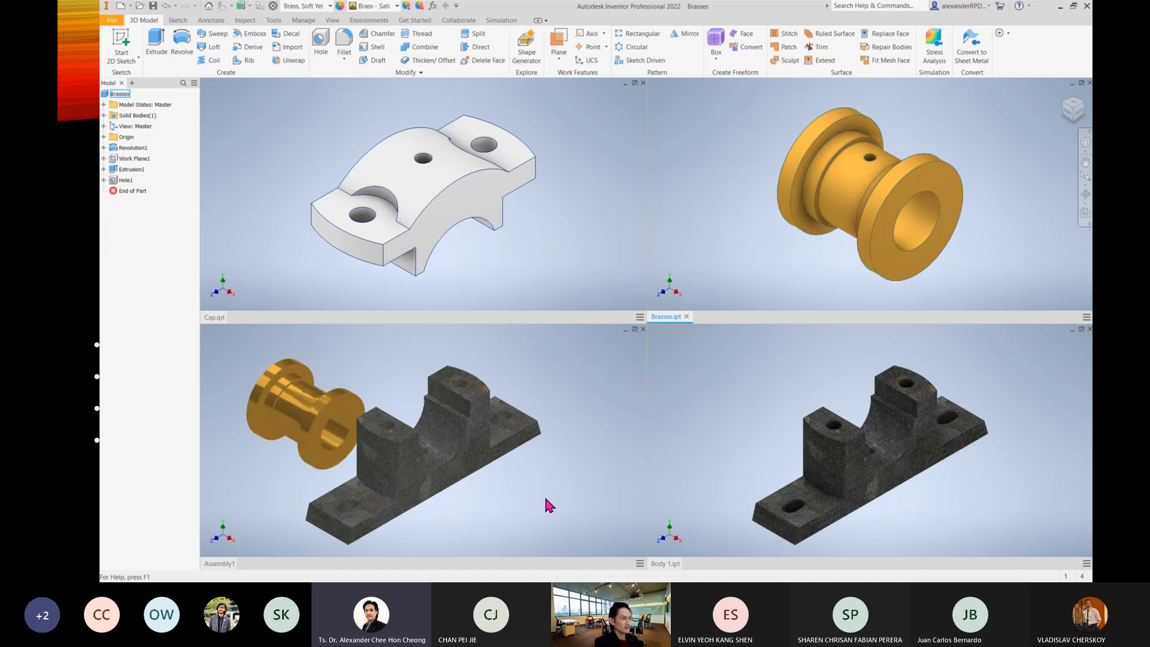
Insert the Cap from its open part window into the assembly, and delete that inserted Cap again.
{"action": "left_click", "coordinate": [558, 218]}
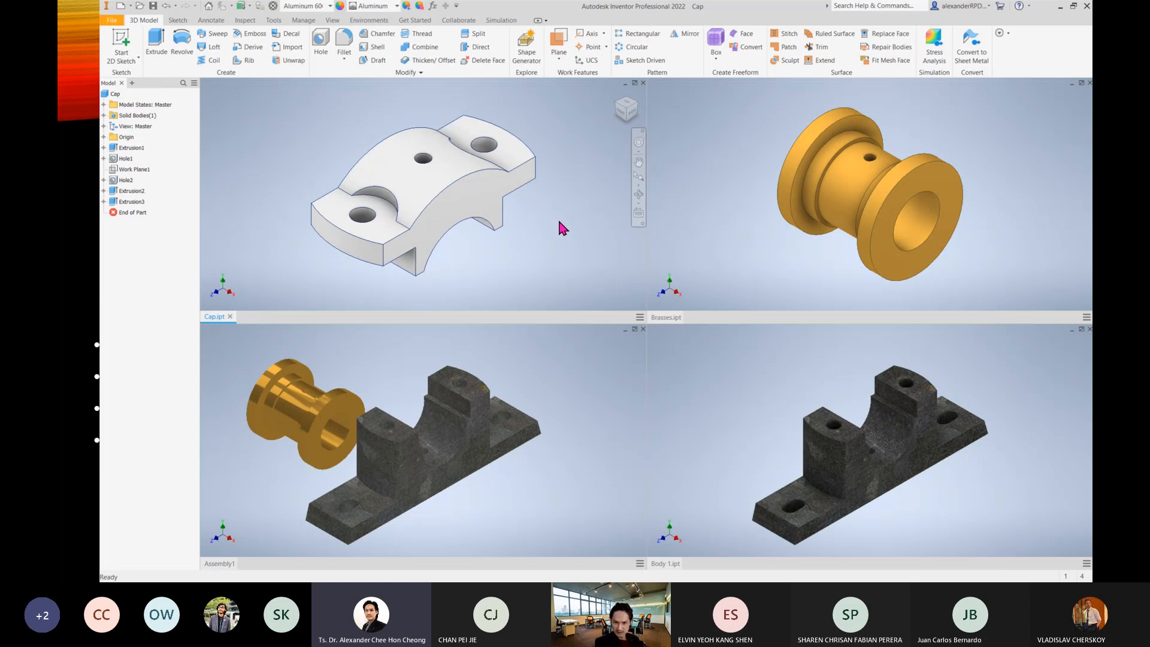
{"action": "left_click_drag", "start_coordinate": [459, 195], "coordinate": [573, 402]}
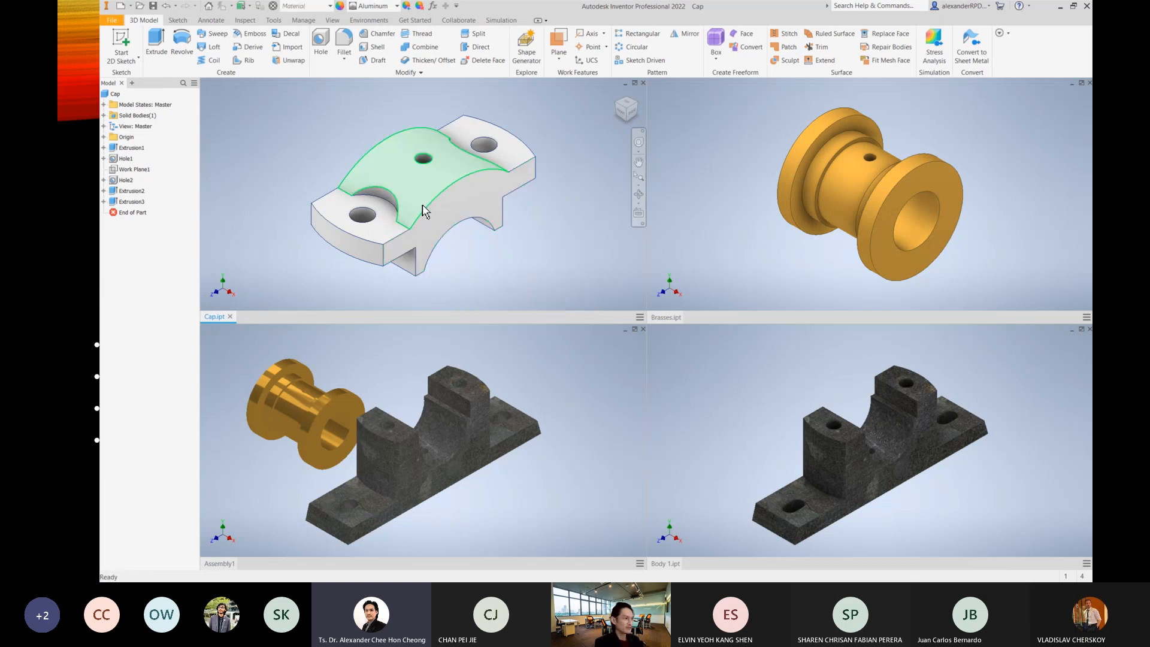
{"action": "left_click_drag", "start_coordinate": [410, 204], "coordinate": [570, 414]}
{"action": "left_click_drag", "start_coordinate": [488, 193], "coordinate": [607, 432]}
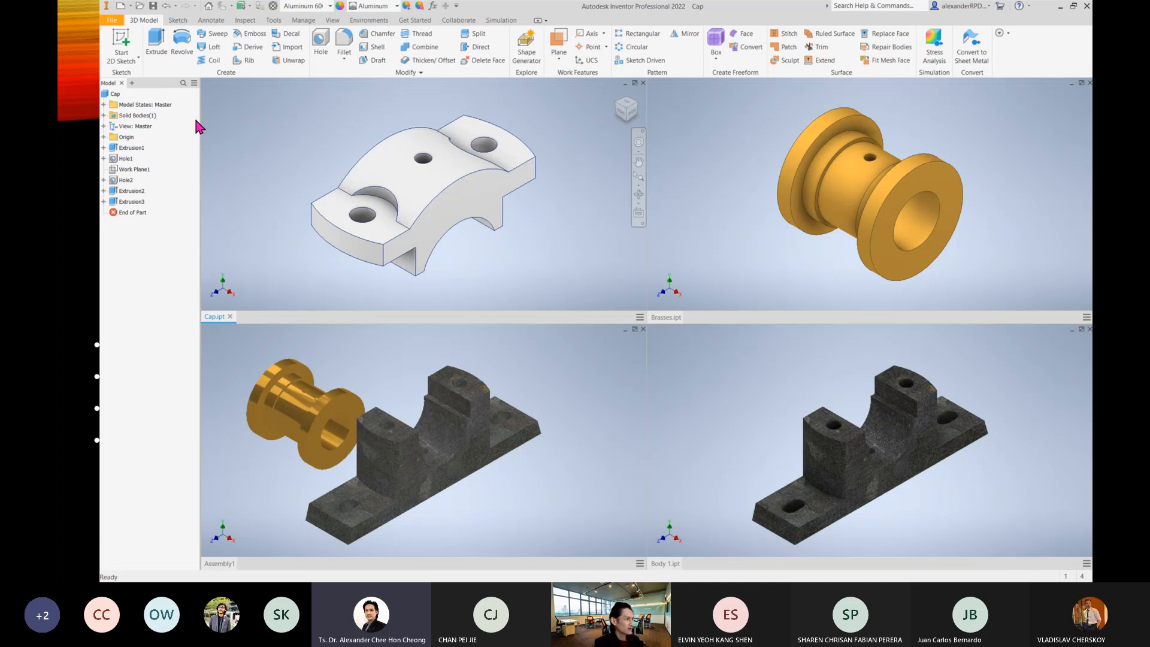
{"action": "left_click", "coordinate": [117, 96]}
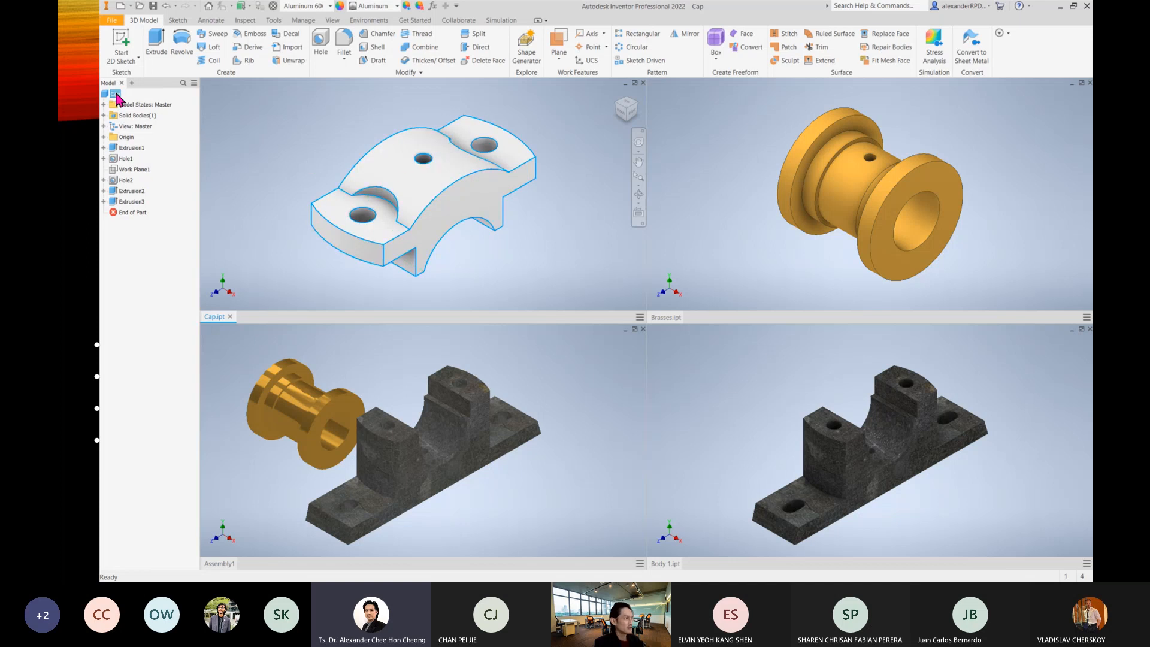
{"action": "left_click_drag", "start_coordinate": [117, 97], "coordinate": [579, 506]}
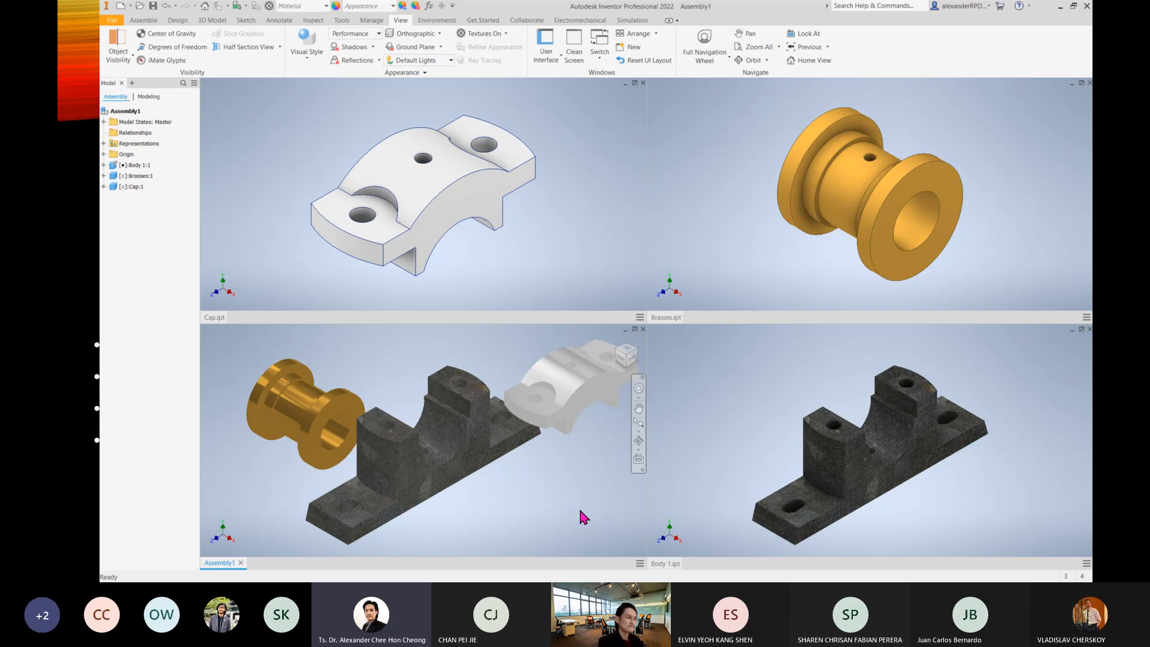
{"action": "left_click", "coordinate": [585, 401]}
{"action": "key", "text": "Delete"}
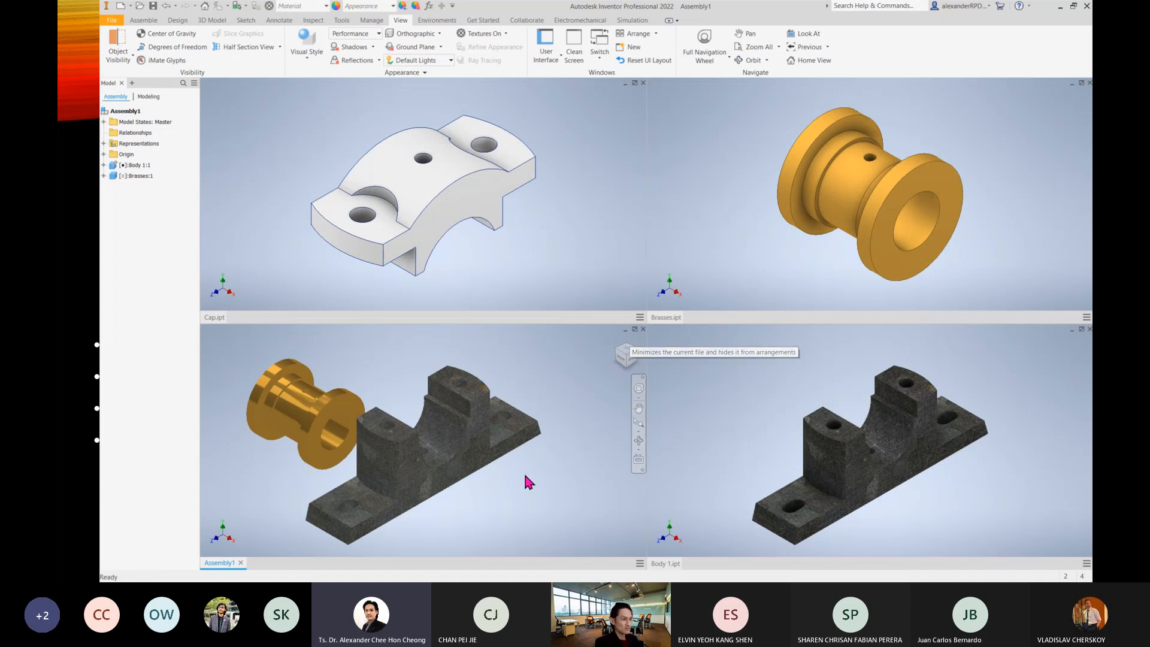
Show the assembly at full size and place one Cap from the Workshop Chapter-2 folder above the right end of Body 1.
{"action": "left_click", "coordinate": [635, 329]}
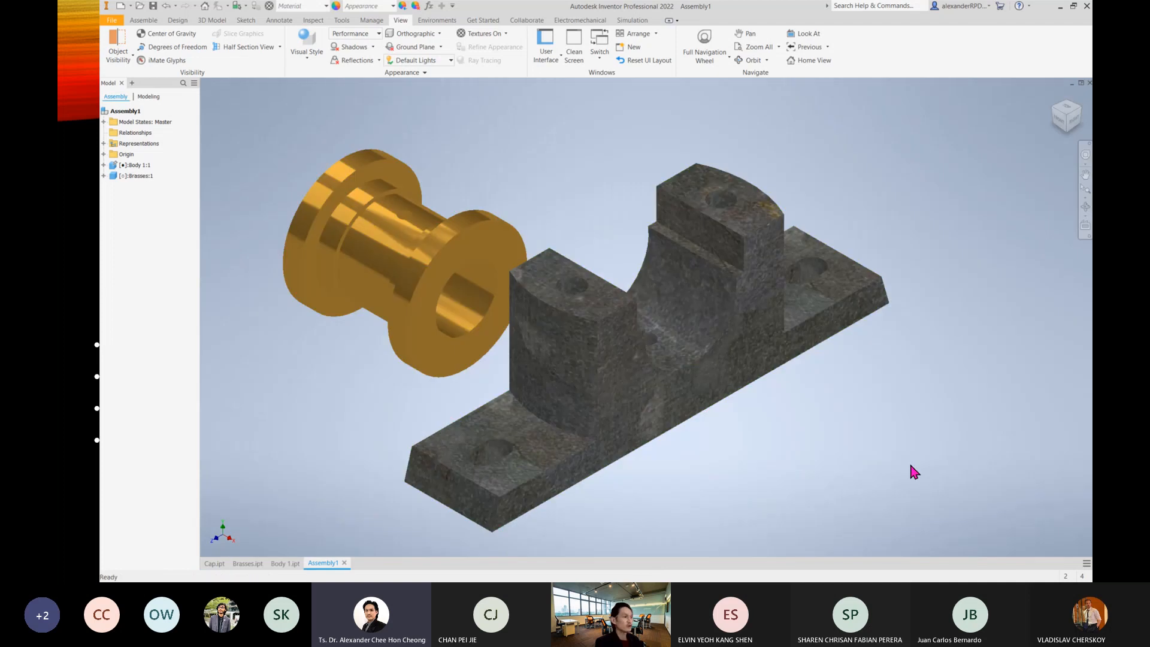
{"action": "scroll", "coordinate": [760, 454], "scroll_direction": "up", "scroll_amount": 3}
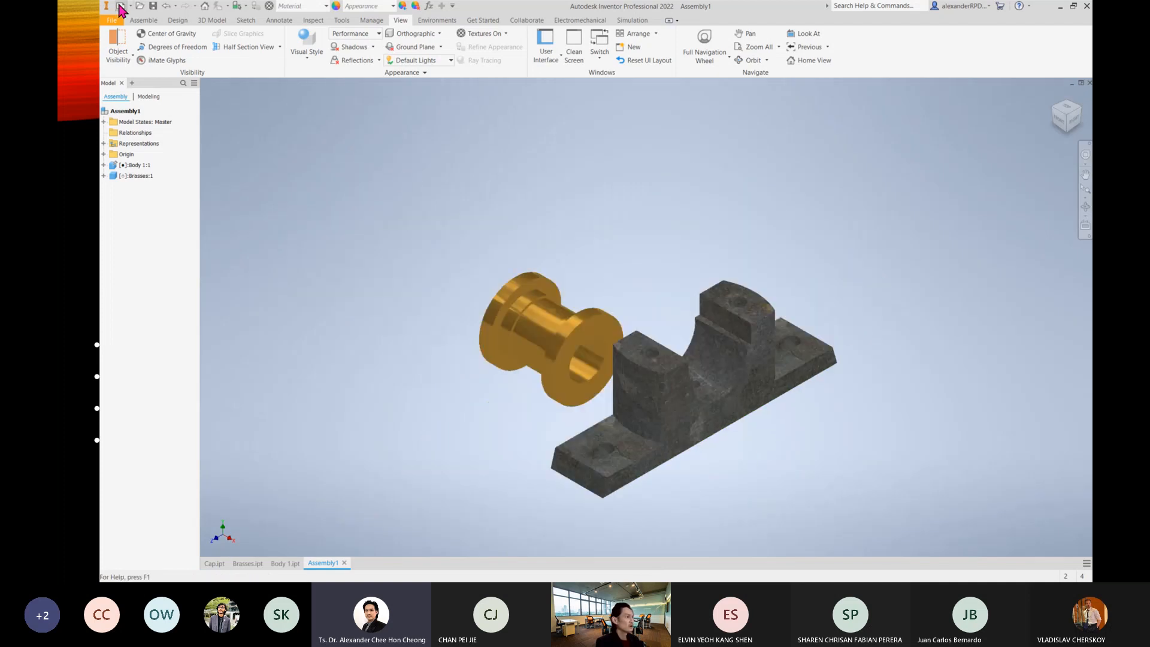
{"action": "left_click", "coordinate": [138, 18]}
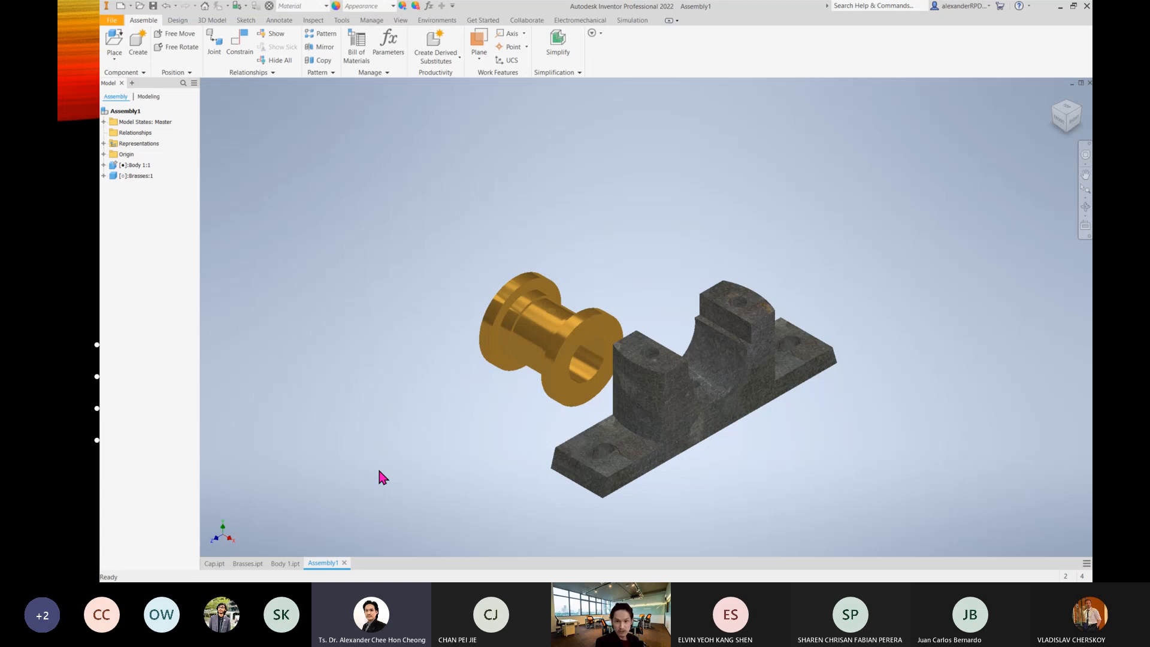
{"action": "left_click", "coordinate": [113, 59]}
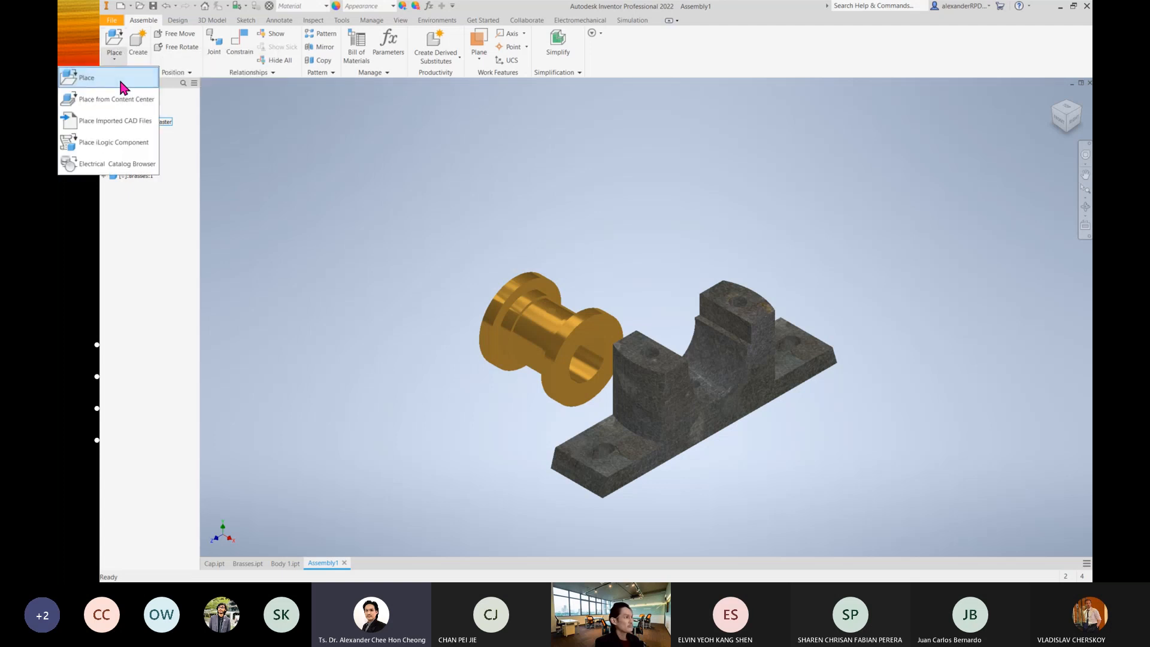
{"action": "left_click", "coordinate": [216, 115]}
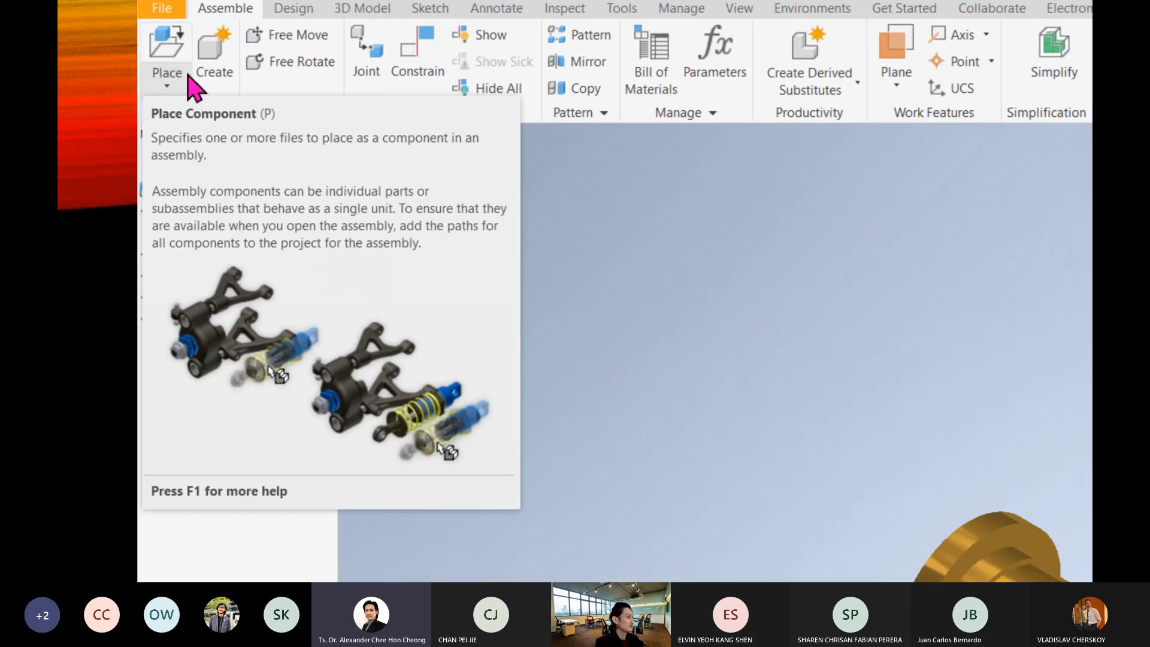
{"action": "left_click", "coordinate": [180, 81]}
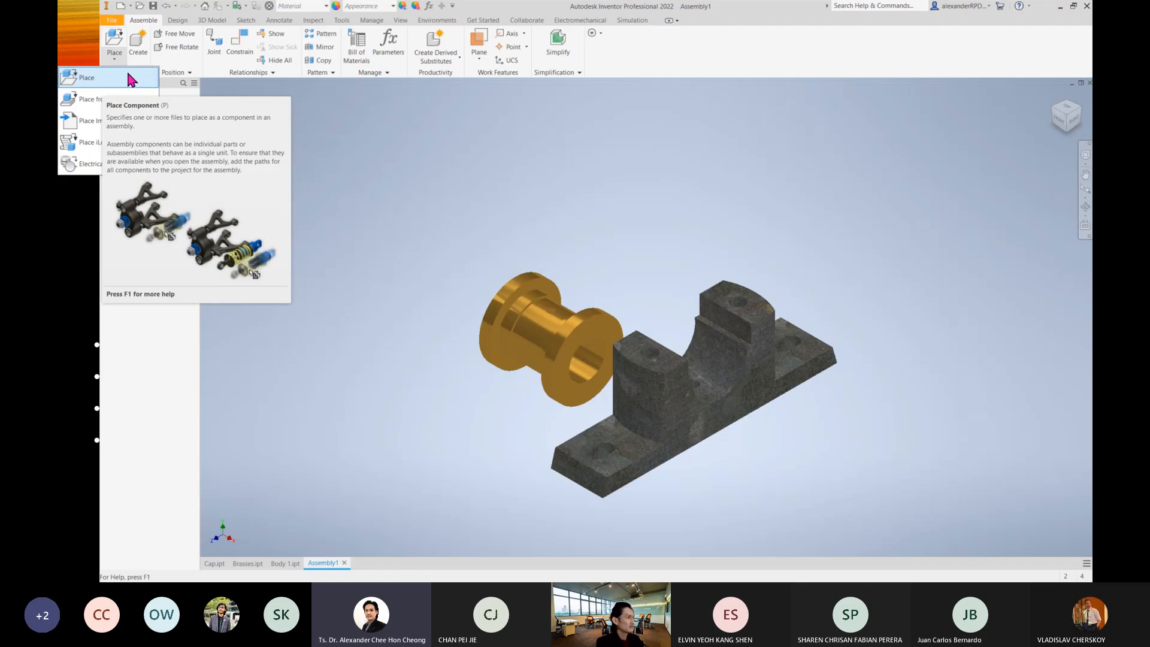
{"action": "left_click", "coordinate": [129, 79]}
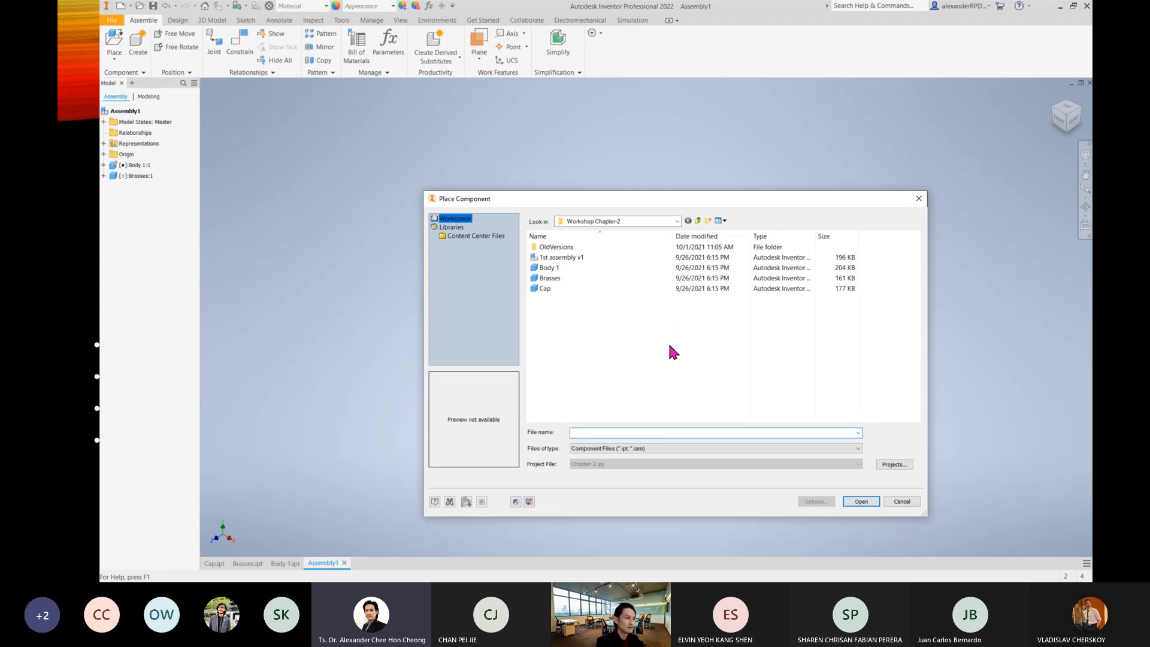
{"action": "left_click_drag", "start_coordinate": [752, 197], "coordinate": [473, 147]}
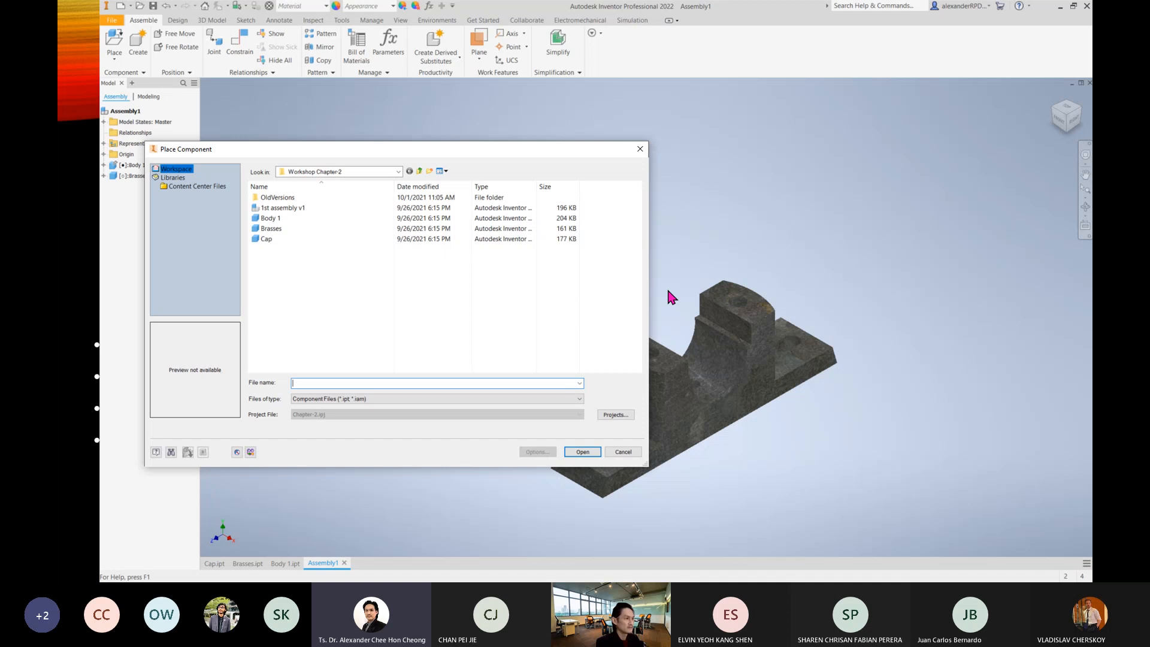
{"action": "left_click", "coordinate": [291, 240]}
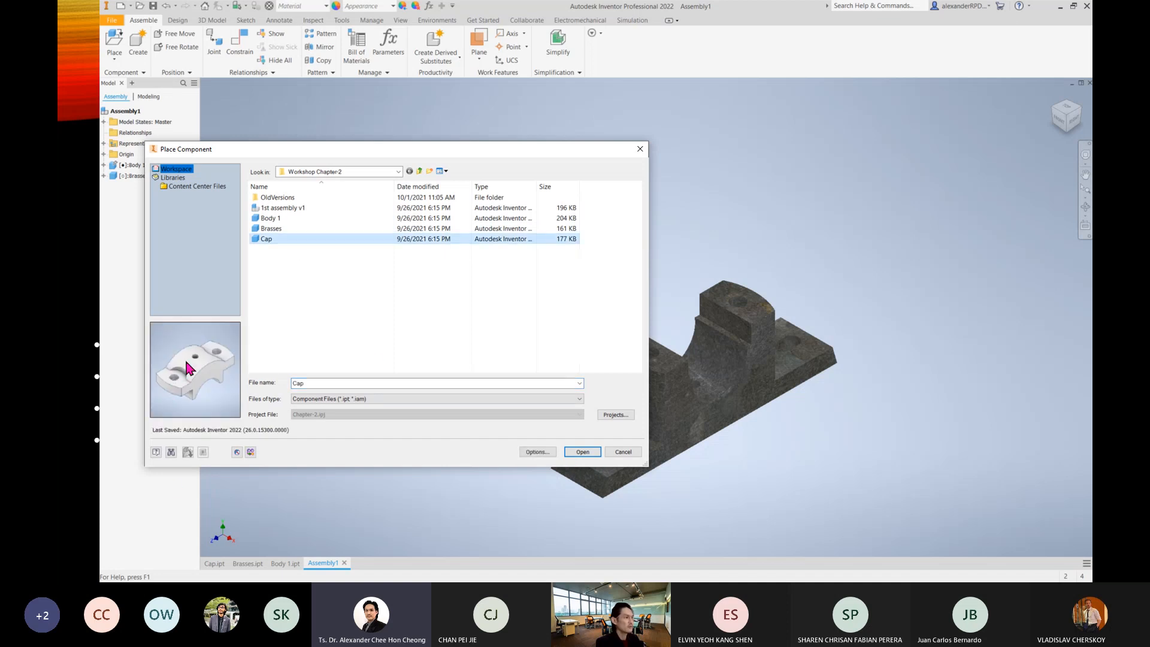
{"action": "left_click", "coordinate": [581, 452]}
{"action": "left_click", "coordinate": [829, 209]}
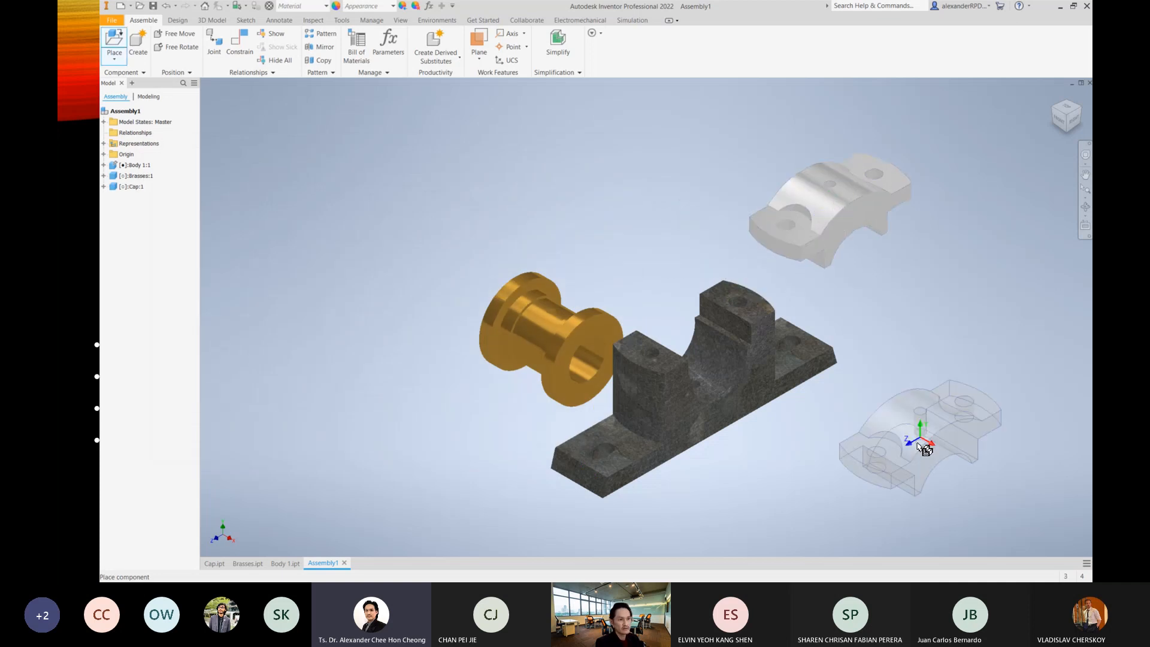
{"action": "key", "text": "Escape"}
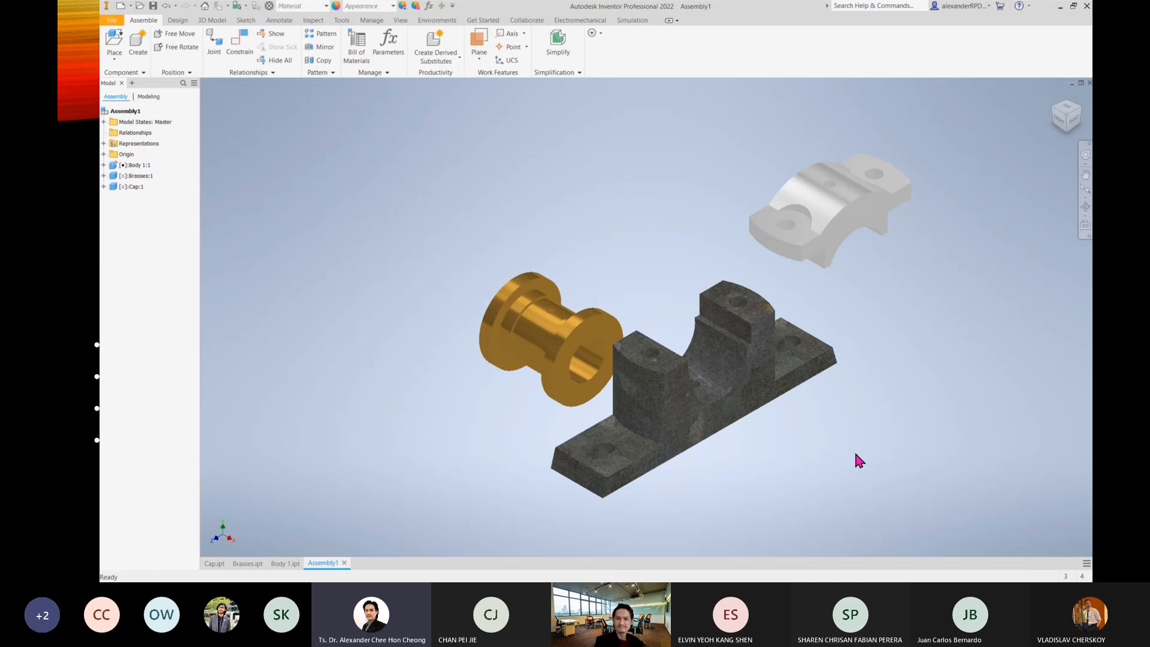
Copy the placed Cap and paste three more instances around Body 1 and the Brasses.
{"action": "left_click", "coordinate": [828, 350]}
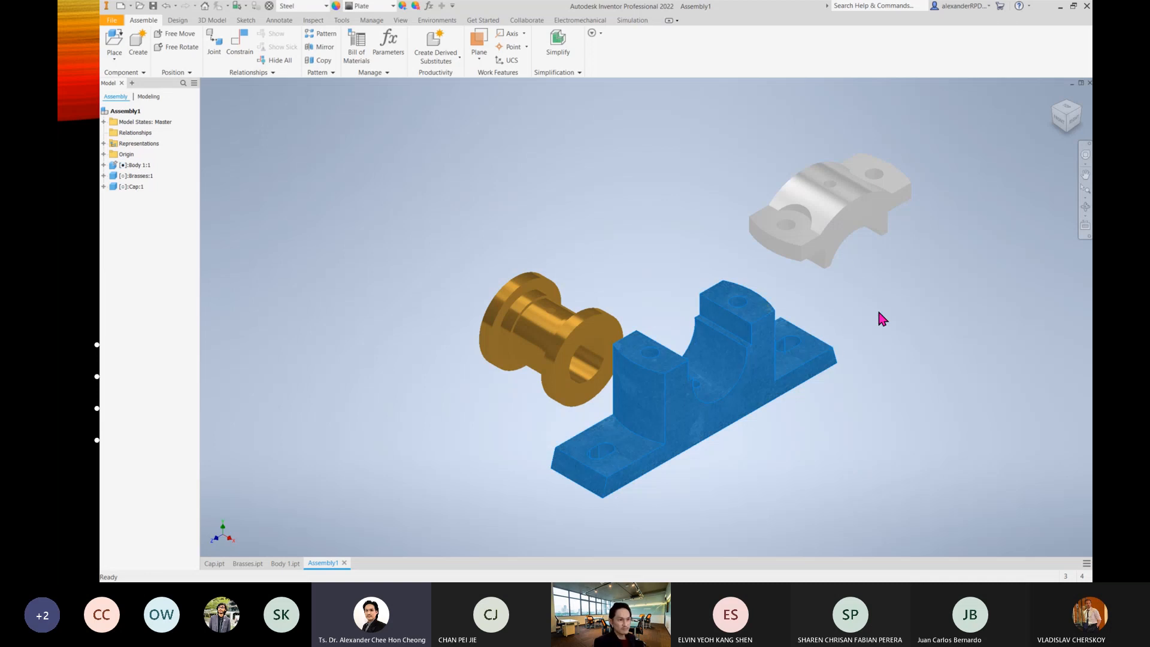
{"action": "left_click", "coordinate": [837, 223]}
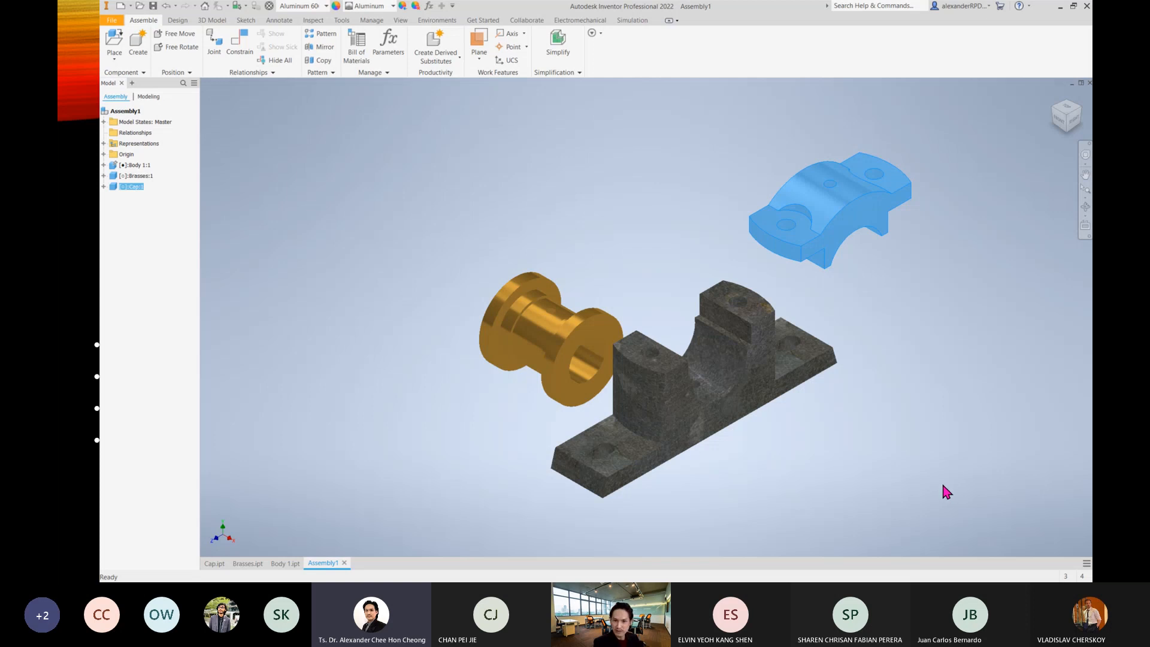
{"action": "left_click", "coordinate": [893, 412]}
{"action": "key", "text": "ctrl+v"}
{"action": "key", "text": "ctrl+v"}
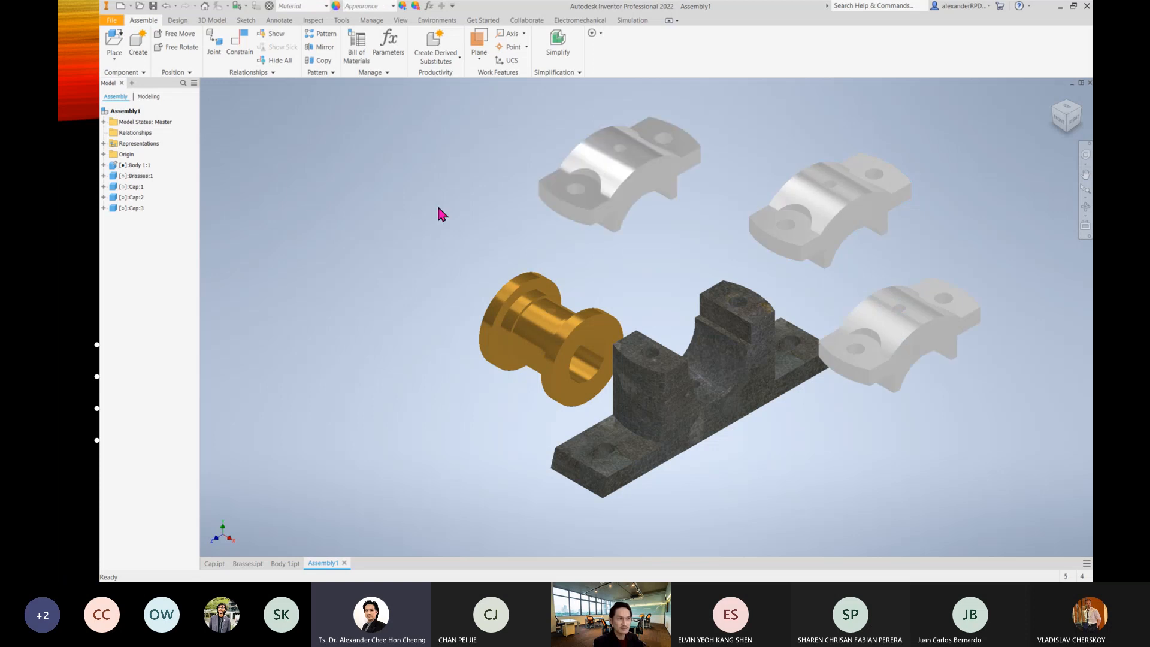
{"action": "key", "text": "ctrl+v"}
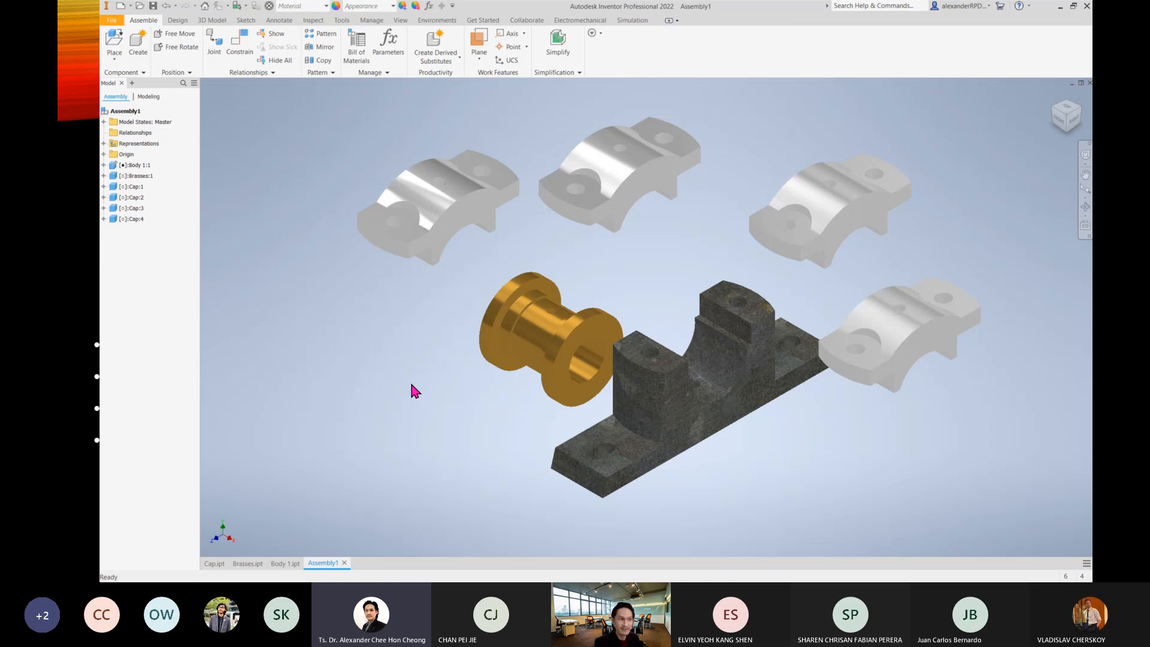
Delete the three pasted Cap copies, keeping only the original Cap in the assembly.
{"action": "left_click_drag", "start_coordinate": [681, 253], "coordinate": [398, 161]}
{"action": "key", "text": "Delete"}
{"action": "left_click", "coordinate": [919, 336]}
{"action": "key", "text": "Delete"}
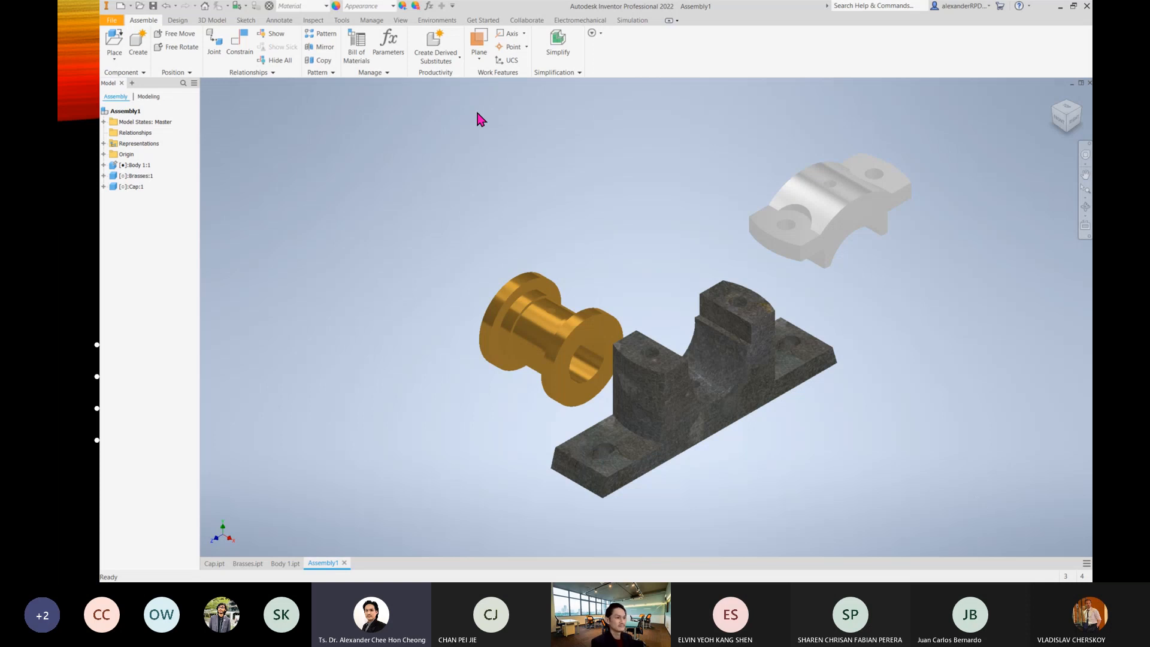
Move the Brasses up and away from Body 1 and shift the Cap above Body 1.
{"action": "left_click_drag", "start_coordinate": [499, 319], "coordinate": [459, 260]}
{"action": "left_click_drag", "start_coordinate": [875, 210], "coordinate": [778, 191]}
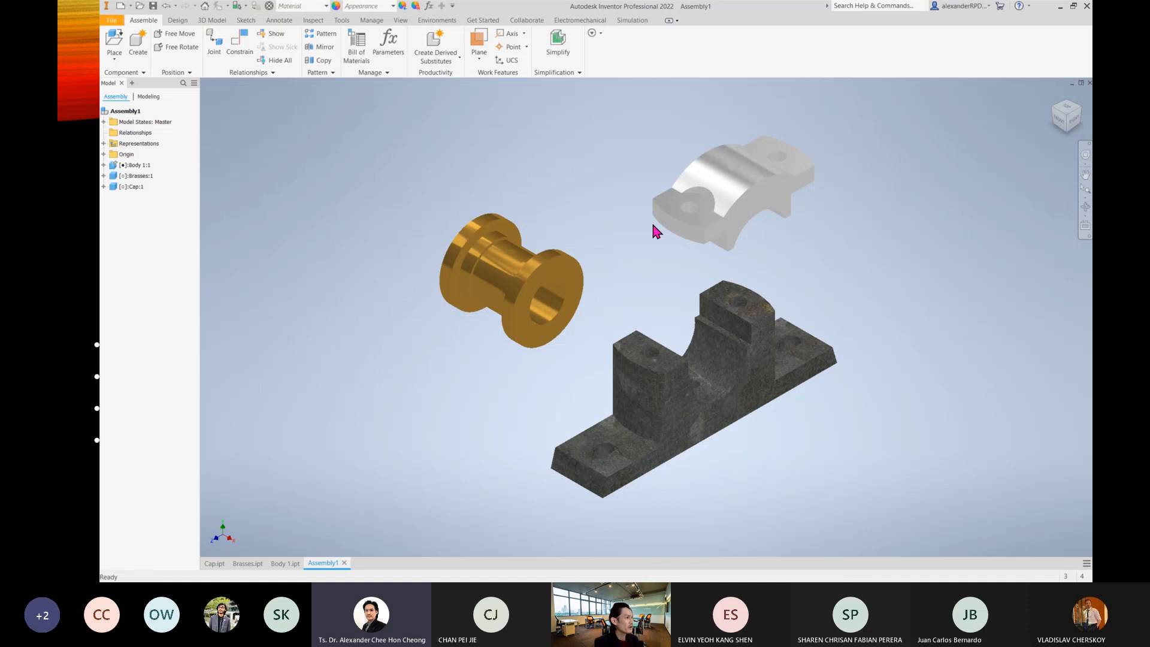
{"action": "left_click", "coordinate": [787, 334]}
{"action": "left_click", "coordinate": [912, 465]}
{"action": "left_click", "coordinate": [396, 23]}
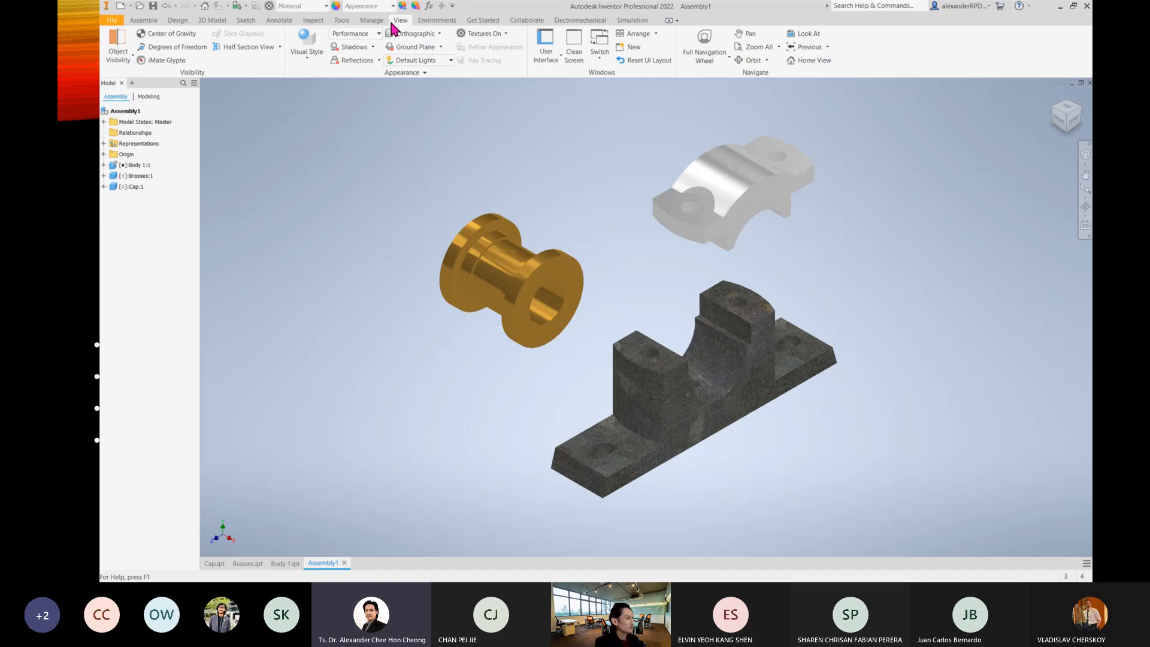
Display the assembly in the Shaded with Edges visual style.
{"action": "left_click", "coordinate": [318, 60]}
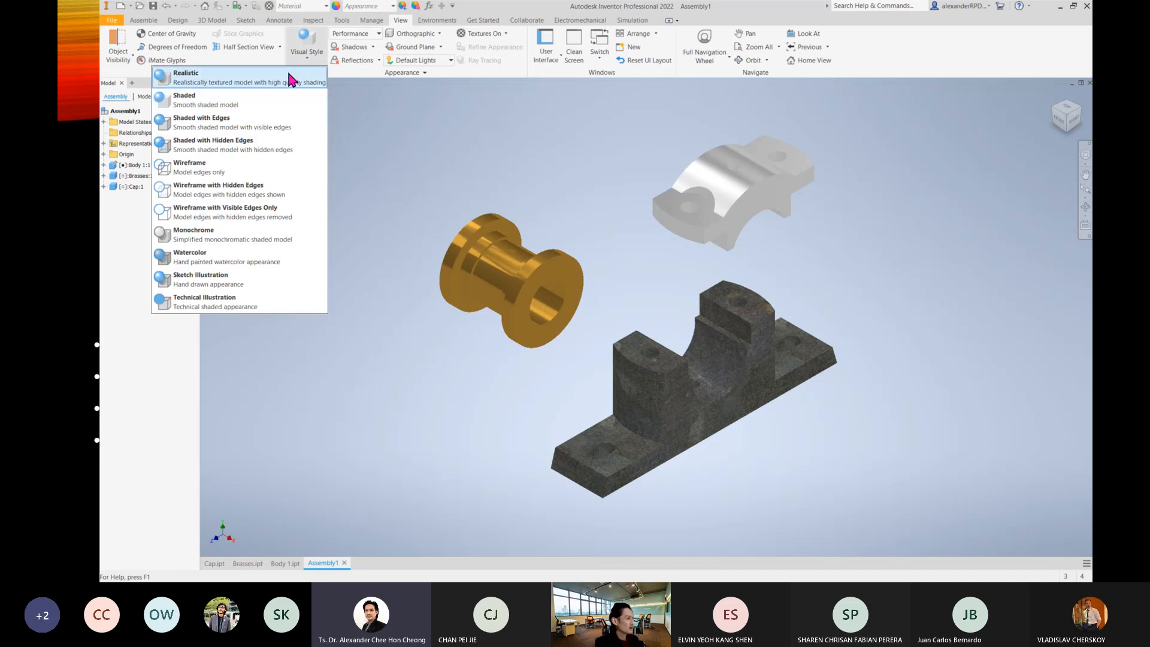
{"action": "left_click", "coordinate": [254, 124]}
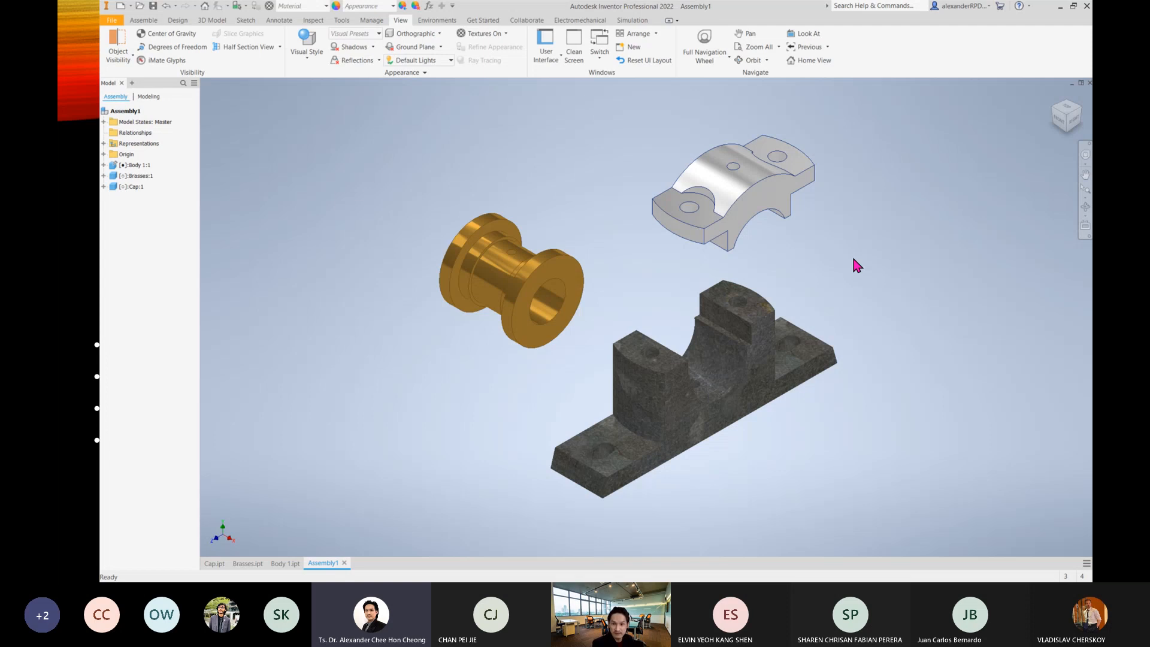
Save the assembly as "c2 assembly-1" in the Workshop Chapter-2 folder.
{"action": "key", "text": "ctrl+s"}
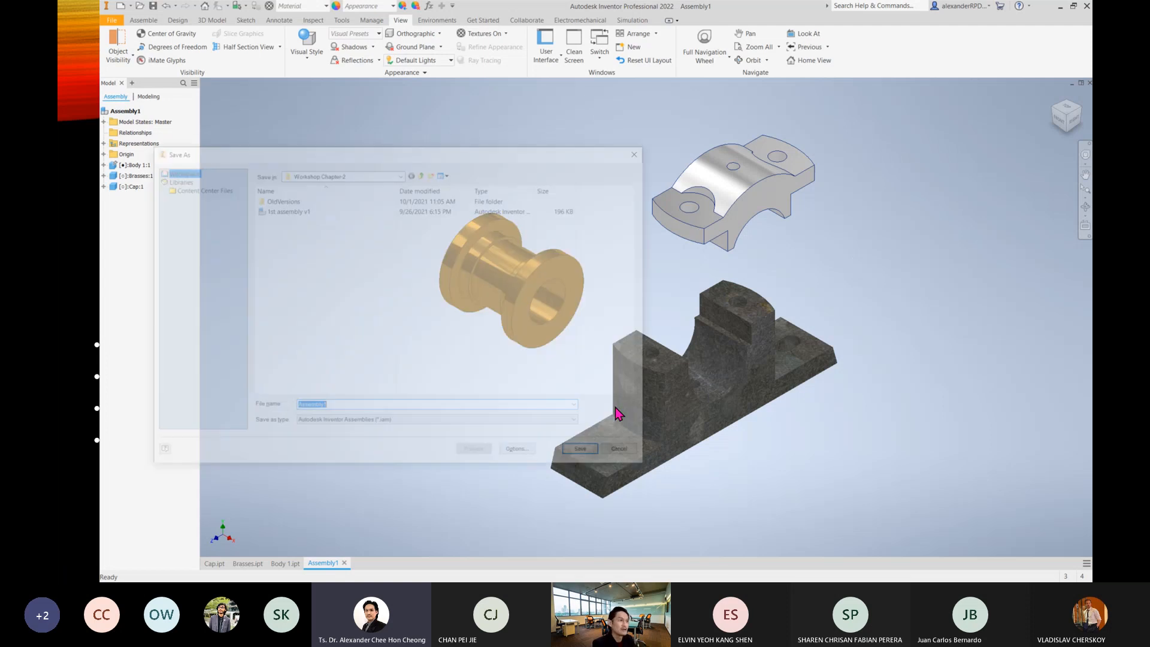
{"action": "left_click_drag", "start_coordinate": [463, 145], "coordinate": [634, 141]}
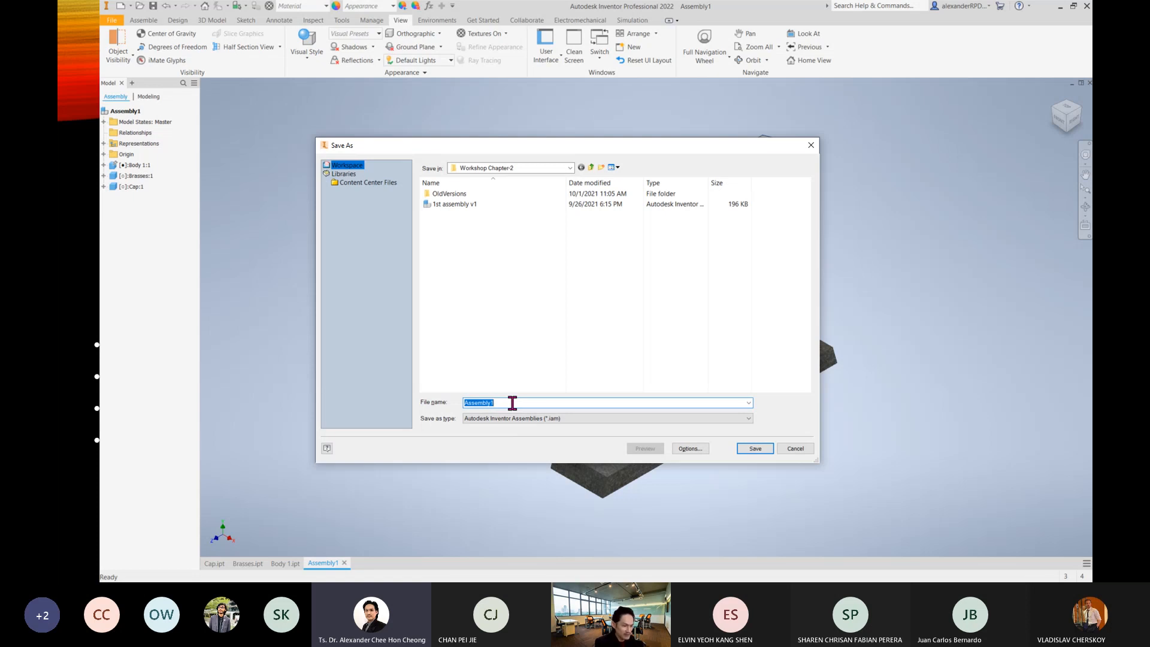
{"action": "type", "text": "c2 asse"}
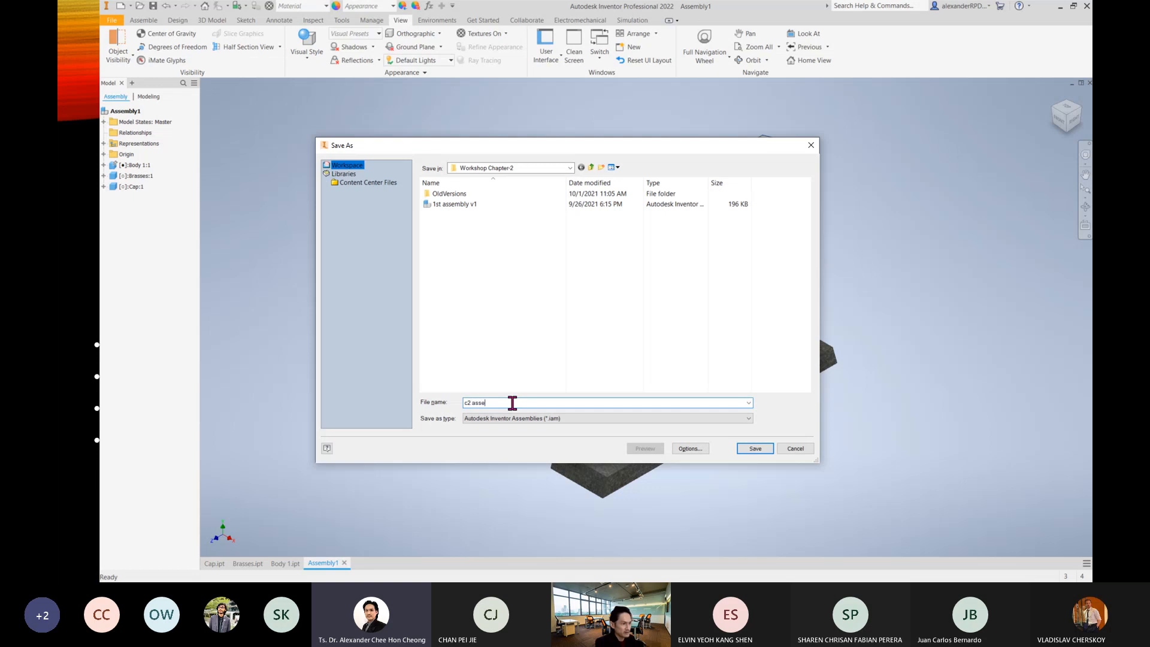
{"action": "type", "text": "mbly-1"}
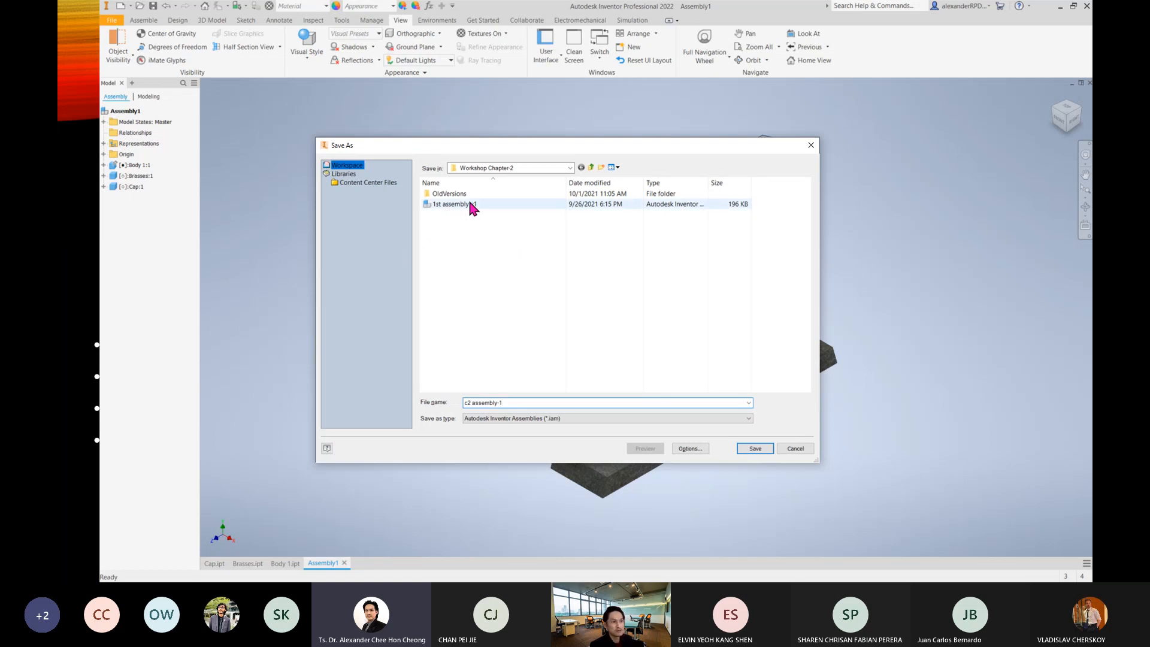
{"action": "left_click", "coordinate": [753, 452]}
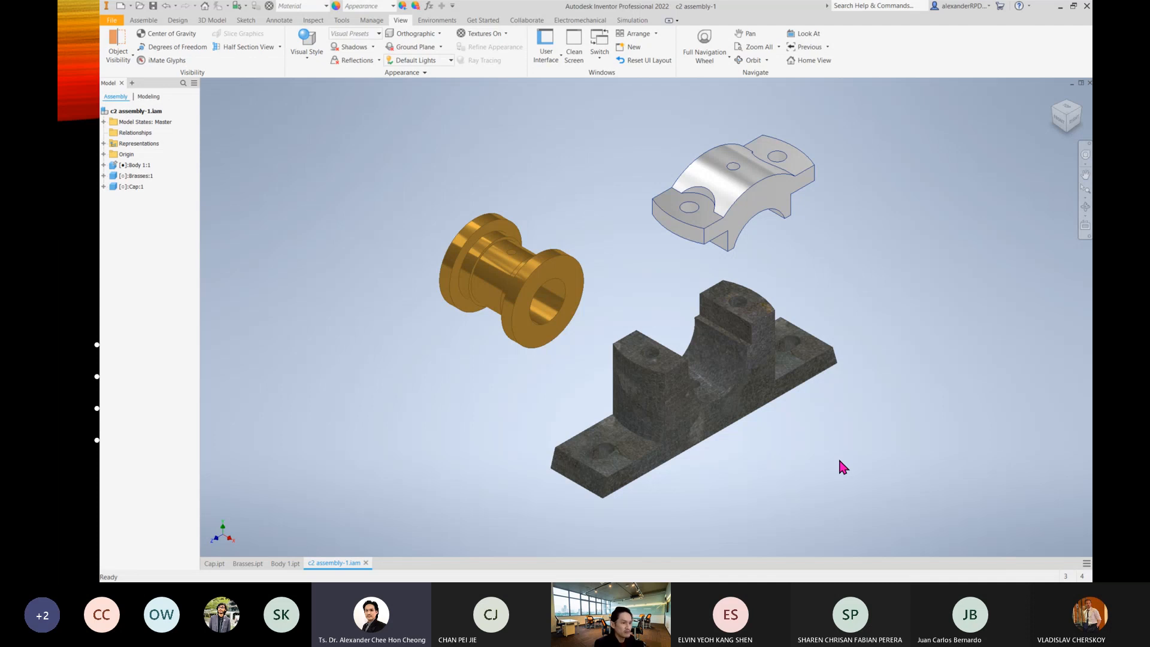
Switch the visual style to Shaded for comparison and restore Shaded with Edges.
{"action": "mouse_move", "coordinate": [830, 456]}
{"action": "middle_mouse_down", "text": "shift"}
{"action": "mouse_move", "coordinate": [816, 432]}
{"action": "mouse_move", "coordinate": [821, 400]}
{"action": "mouse_move", "coordinate": [839, 437]}
{"action": "mouse_move", "coordinate": [801, 449]}
{"action": "mouse_move", "coordinate": [783, 483]}
{"action": "mouse_move", "coordinate": [860, 432]}
{"action": "mouse_move", "coordinate": [908, 437]}
{"action": "mouse_move", "coordinate": [873, 431]}
{"action": "mouse_move", "coordinate": [829, 444]}
{"action": "mouse_move", "coordinate": [836, 451]}
{"action": "middle_mouse_up", "text": "shift"}
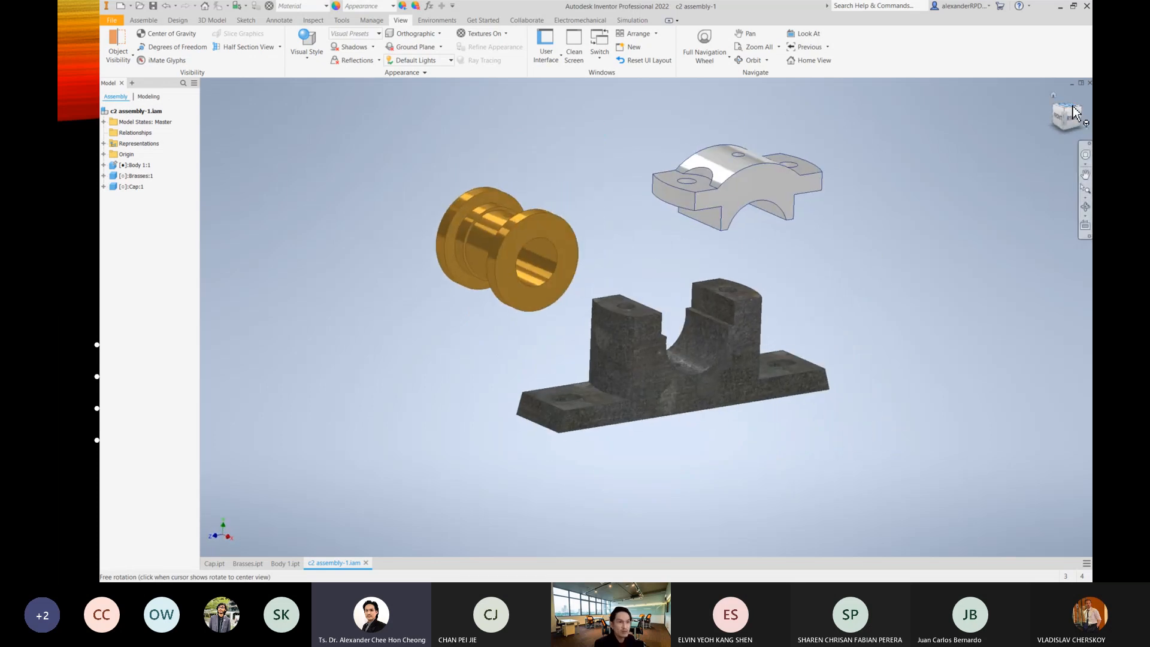
{"action": "left_click", "coordinate": [1070, 116]}
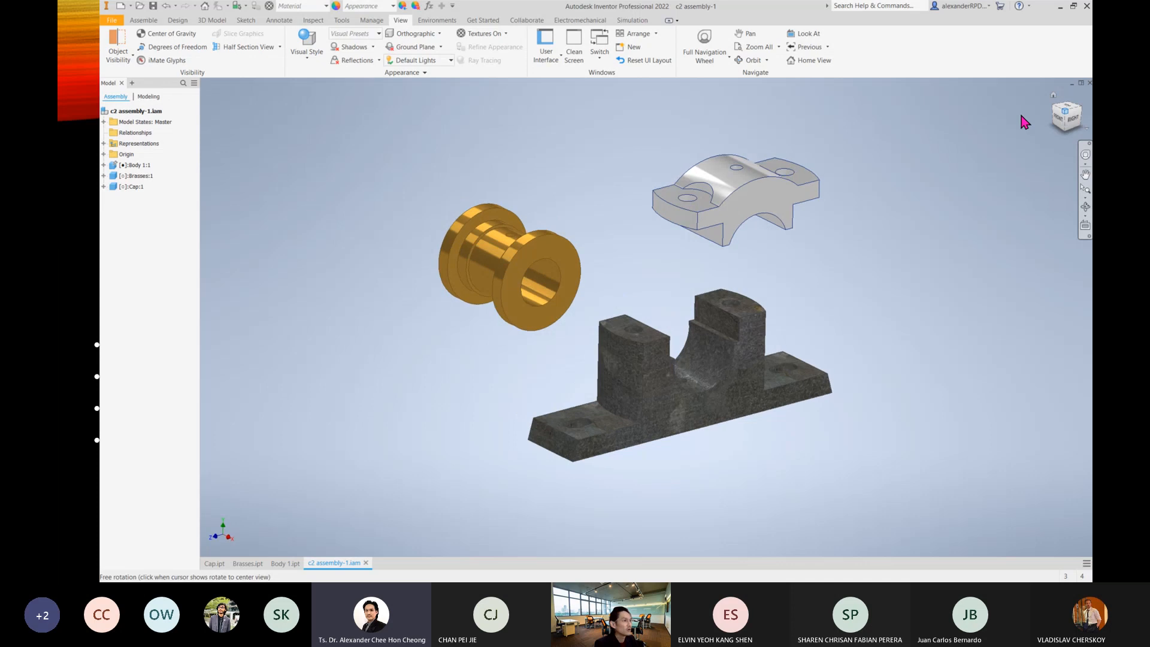
{"action": "left_click", "coordinate": [307, 59]}
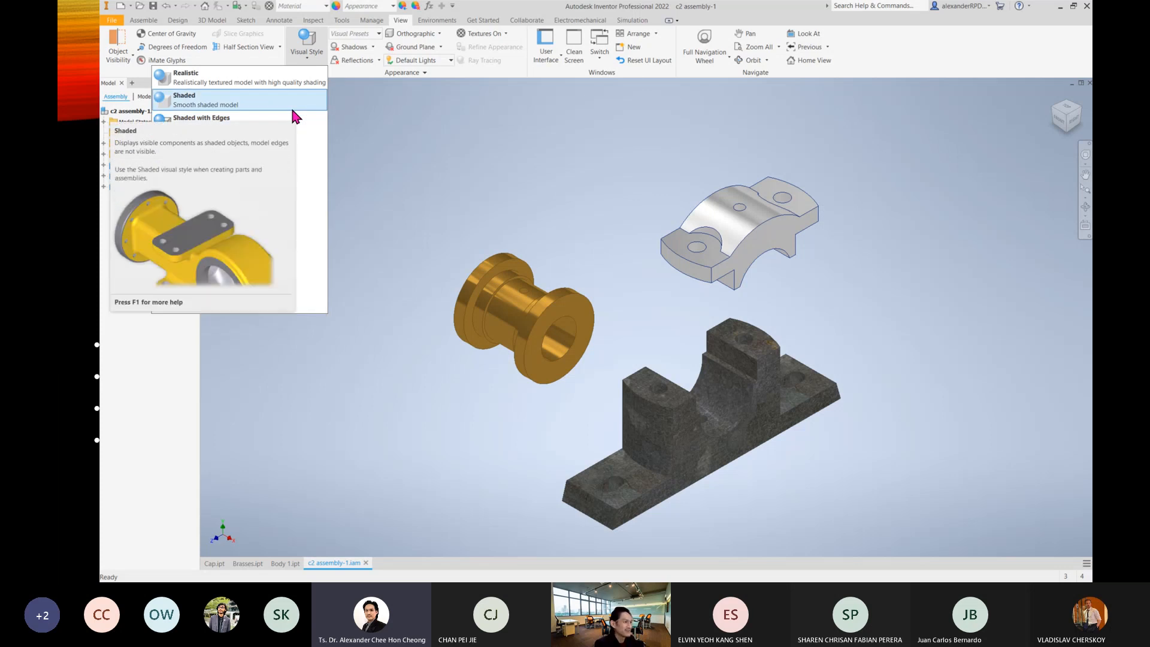
{"action": "left_click", "coordinate": [293, 110]}
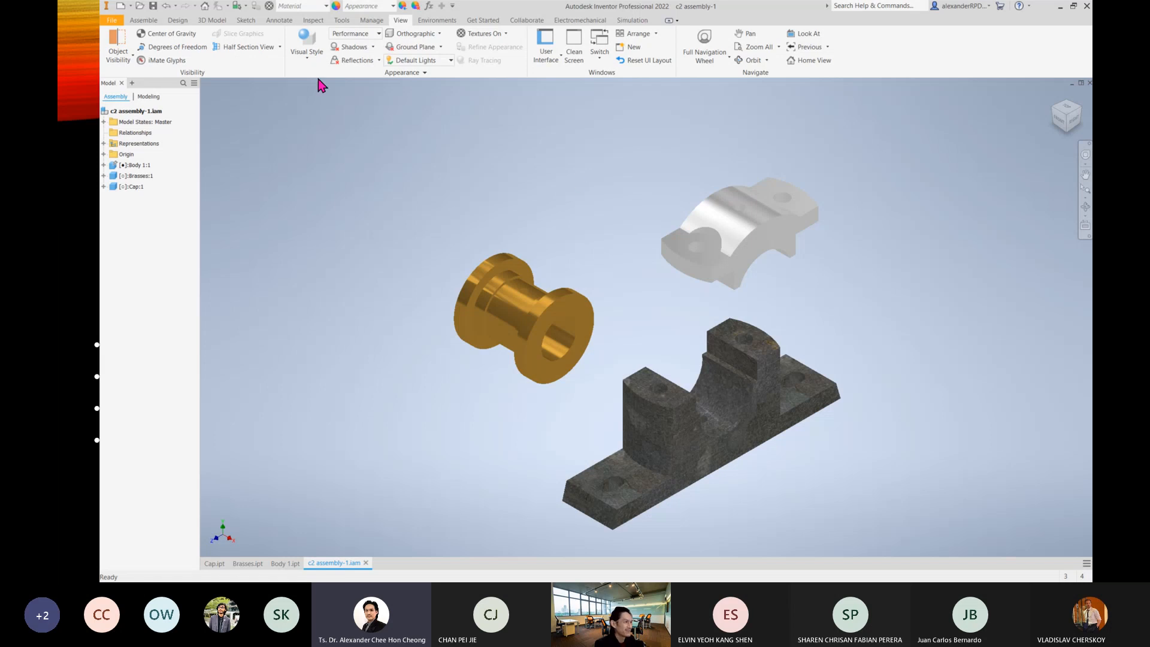
{"action": "left_click", "coordinate": [307, 57]}
{"action": "left_click", "coordinate": [273, 123]}
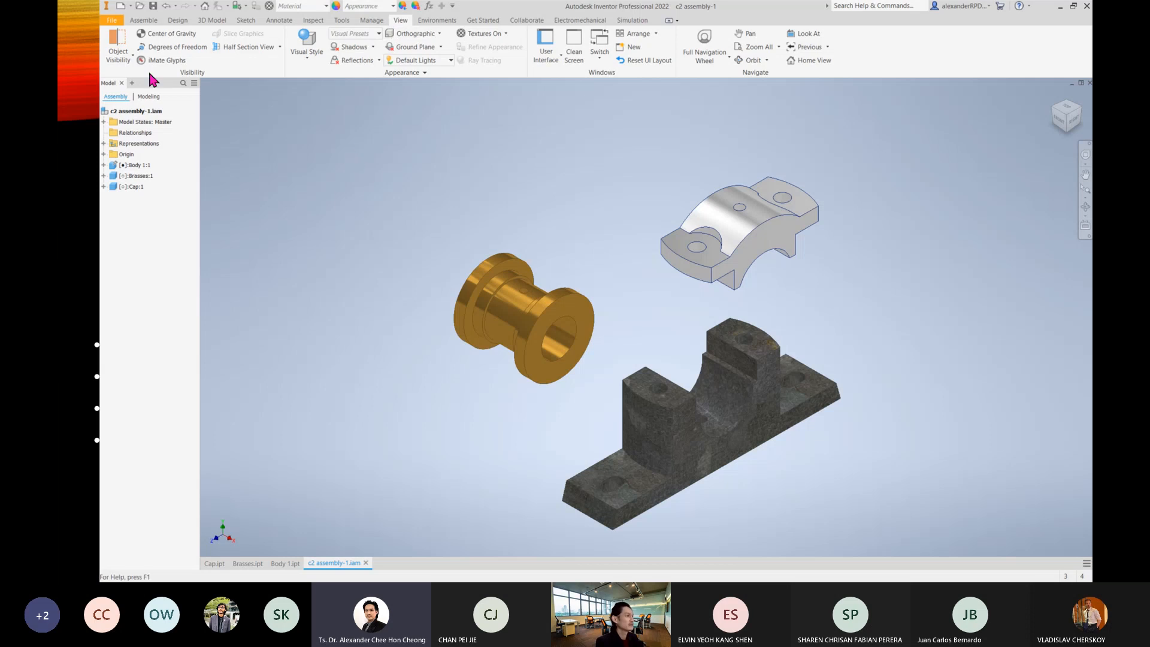
Move the Brasses and the Cap freely around Body 1 to test that both are unconstrained.
{"action": "left_click", "coordinate": [143, 21]}
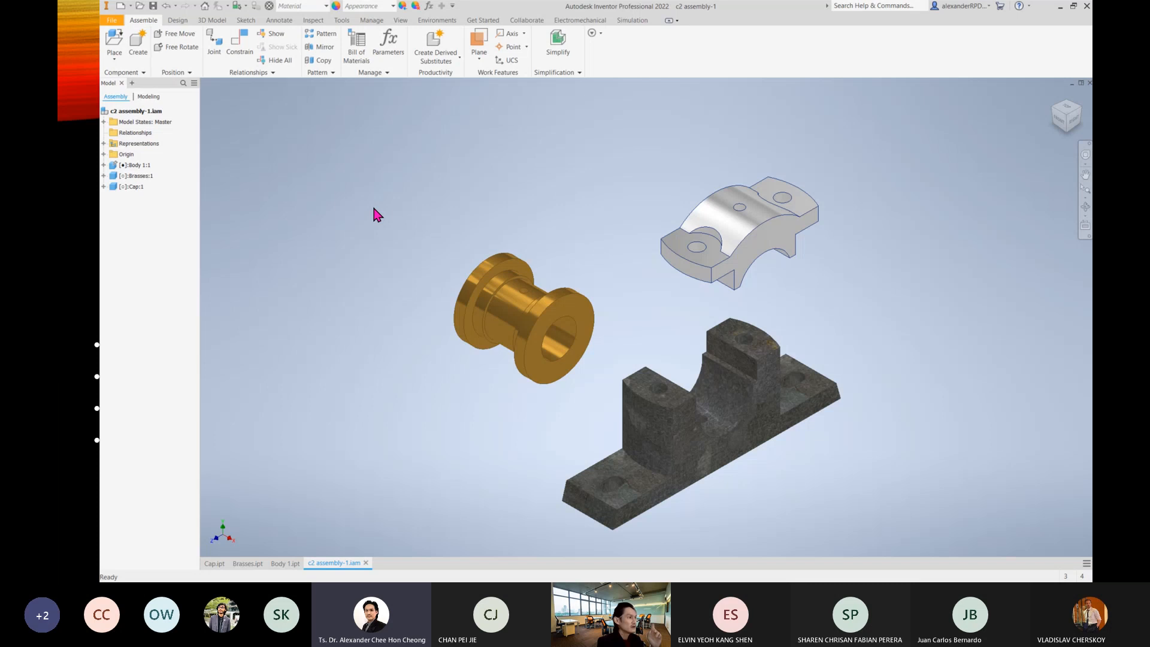
{"action": "left_click_drag", "start_coordinate": [541, 347], "coordinate": [457, 275]}
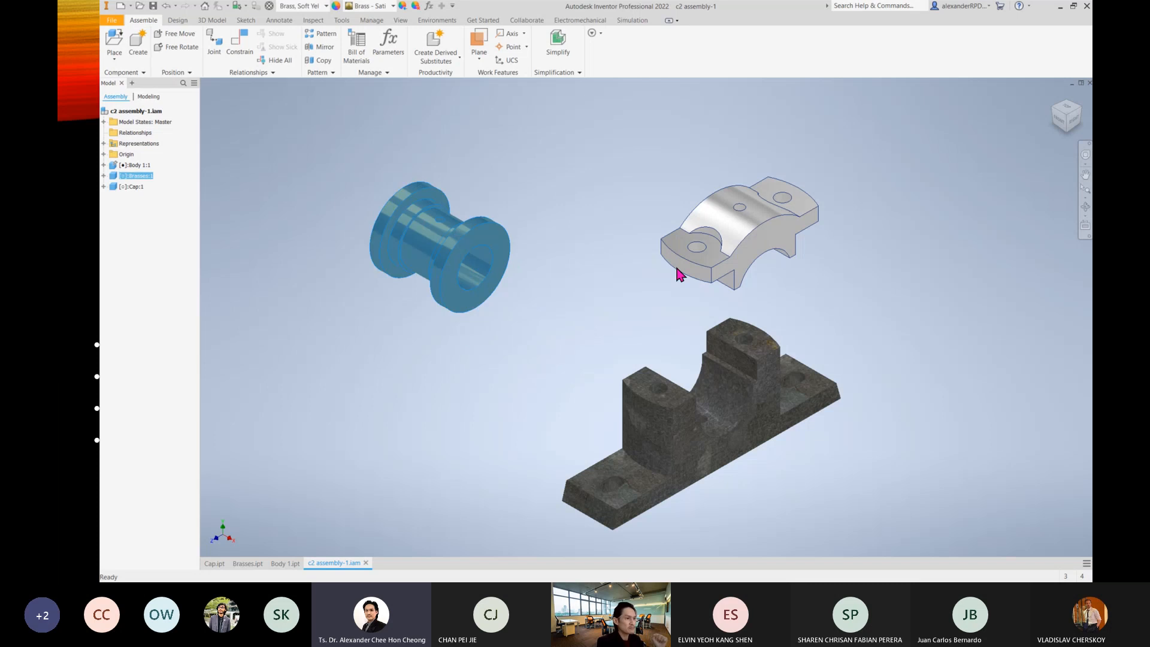
{"action": "left_click_drag", "start_coordinate": [715, 252], "coordinate": [868, 214]}
{"action": "left_click_drag", "start_coordinate": [418, 242], "coordinate": [471, 319]}
{"action": "left_click_drag", "start_coordinate": [902, 203], "coordinate": [734, 205]}
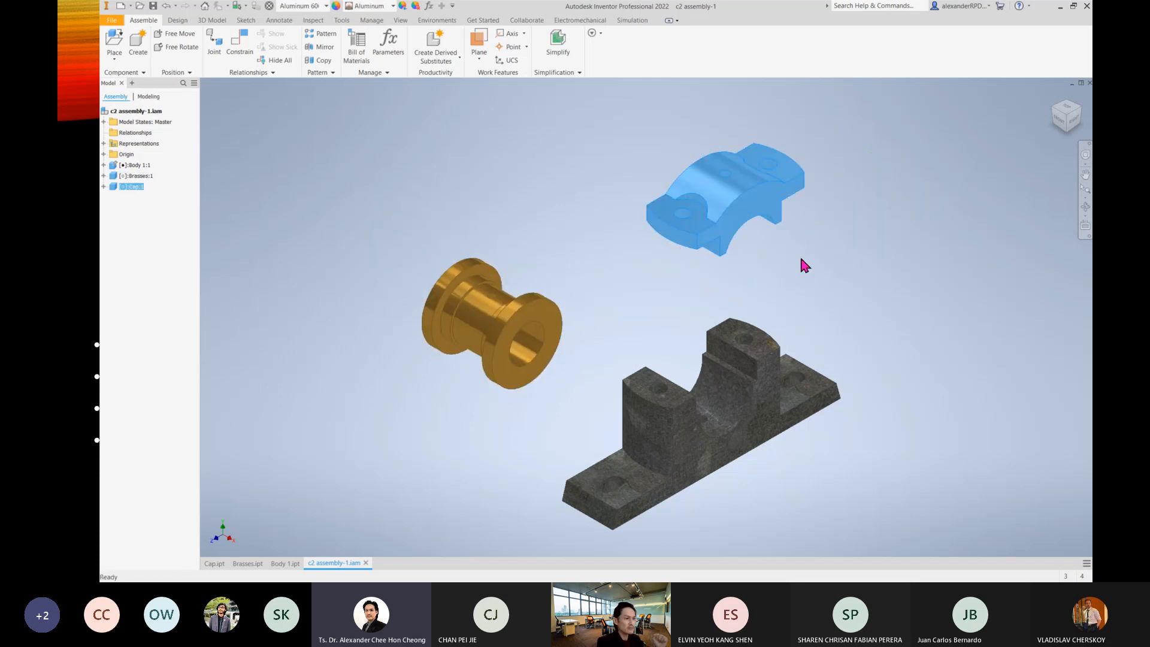
Select Body 1 and examine its grounded marker in the model browser against those of the Brasses and Cap.
{"action": "left_click", "coordinate": [731, 463]}
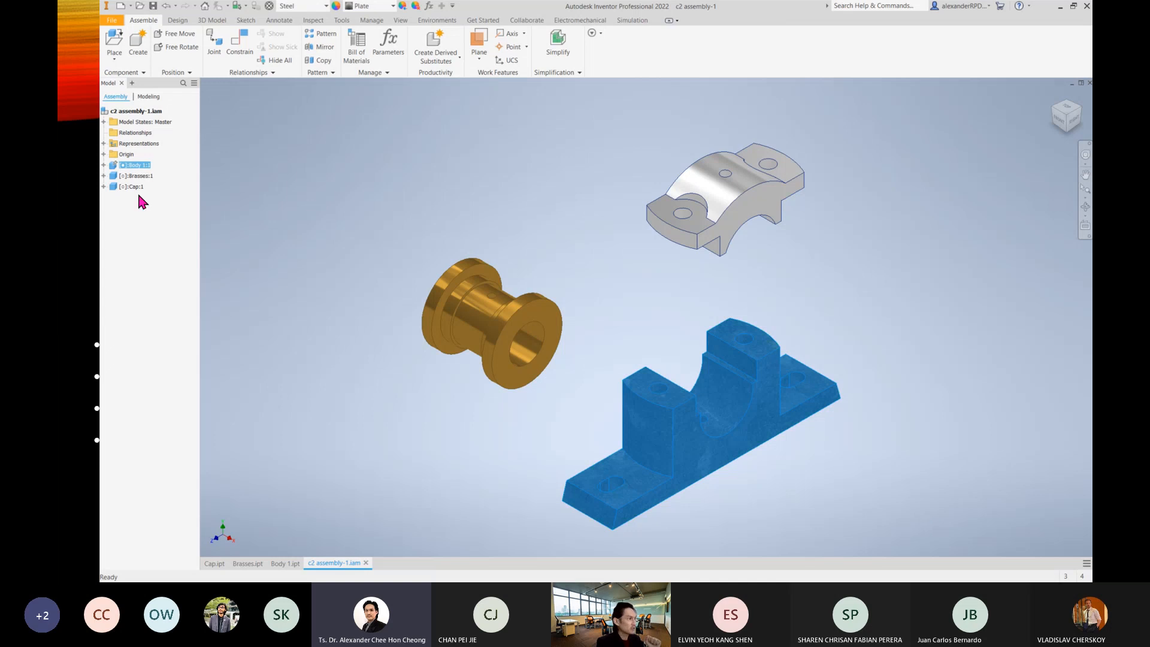
{"action": "left_click", "coordinate": [501, 241]}
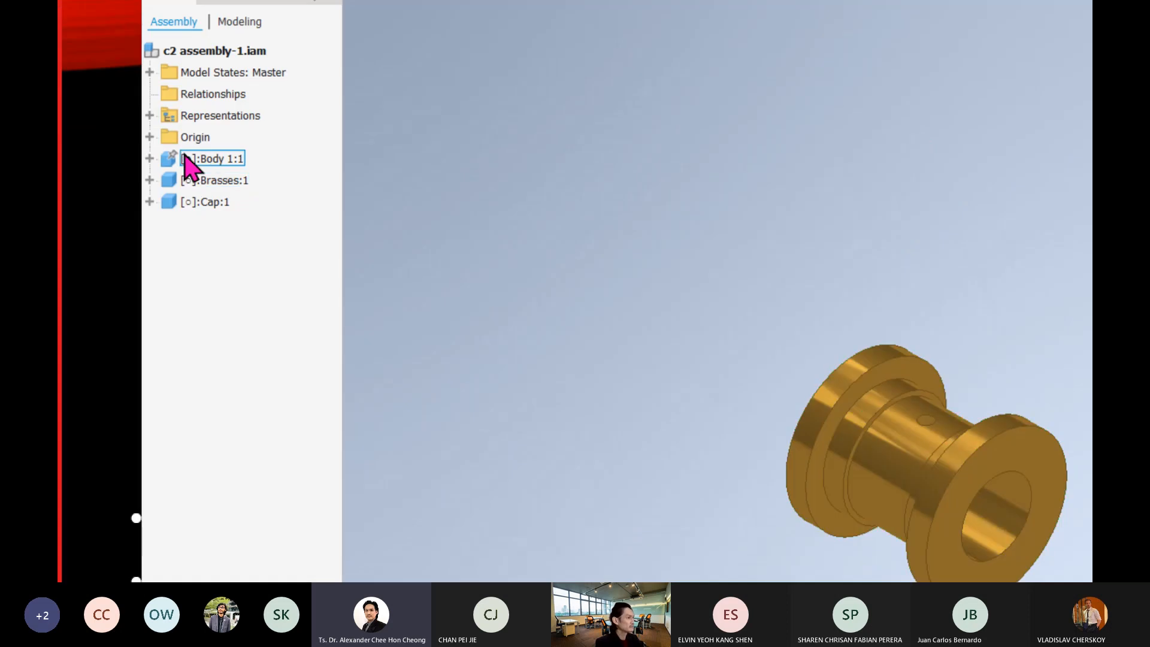
{"action": "left_click", "coordinate": [191, 161]}
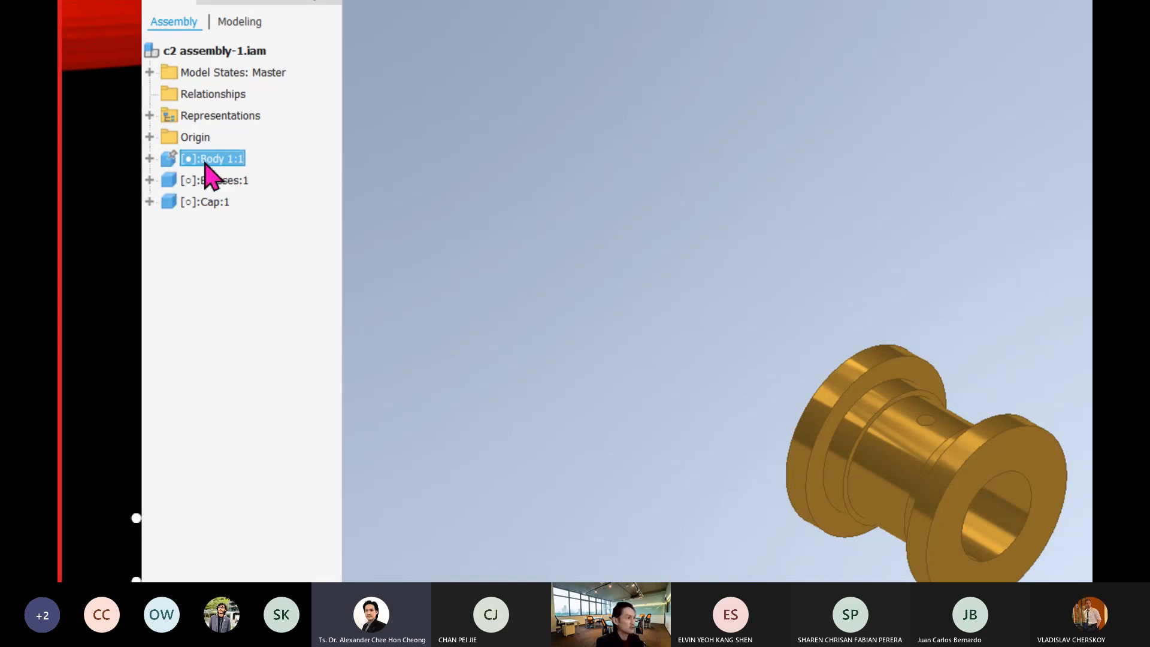
{"action": "left_click", "coordinate": [414, 205]}
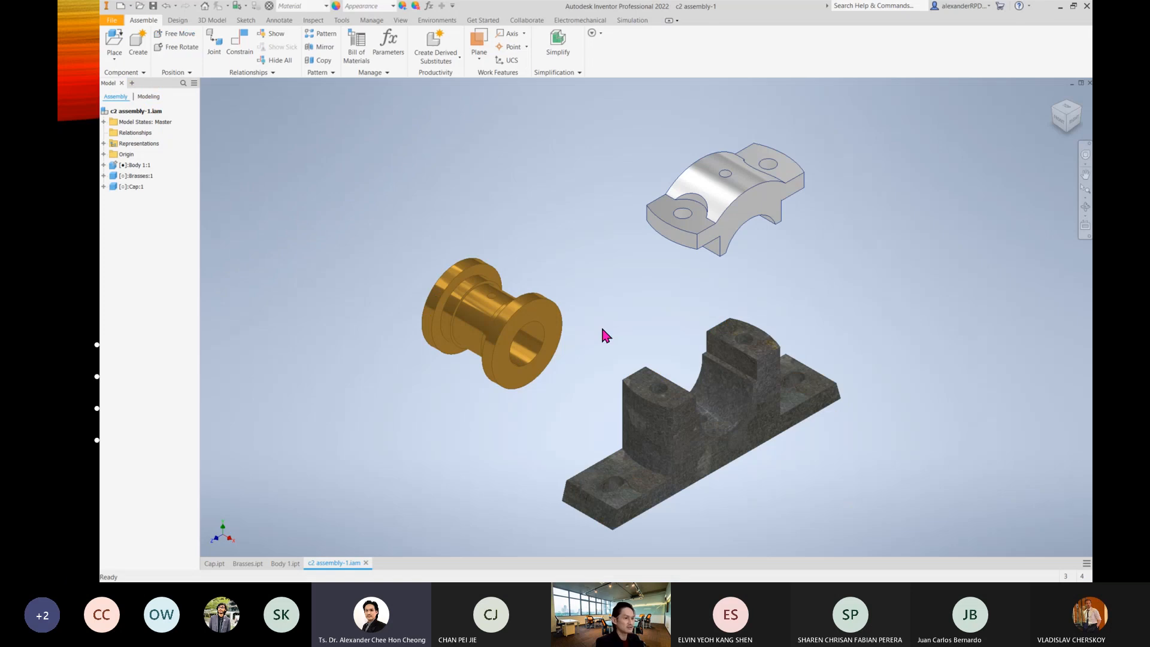
Reposition the Brasses to the left and the Cap to the upper right of Body 1, and try to move grounded Body 1.
{"action": "left_click", "coordinate": [743, 414]}
{"action": "left_click_drag", "start_coordinate": [734, 218], "coordinate": [840, 221]}
{"action": "left_click_drag", "start_coordinate": [524, 322], "coordinate": [459, 242]}
{"action": "left_click_drag", "start_coordinate": [811, 214], "coordinate": [614, 204]}
{"action": "left_click_drag", "start_coordinate": [437, 268], "coordinate": [458, 334]}
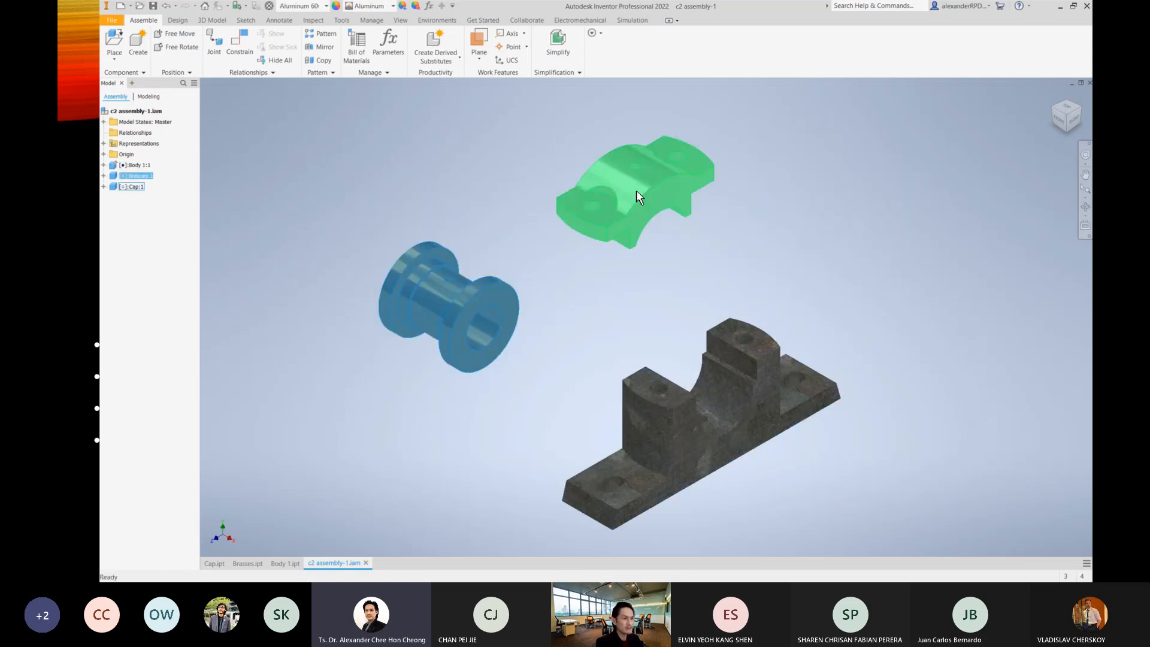
{"action": "left_click_drag", "start_coordinate": [636, 189], "coordinate": [914, 217]}
{"action": "left_click", "coordinate": [759, 417]}
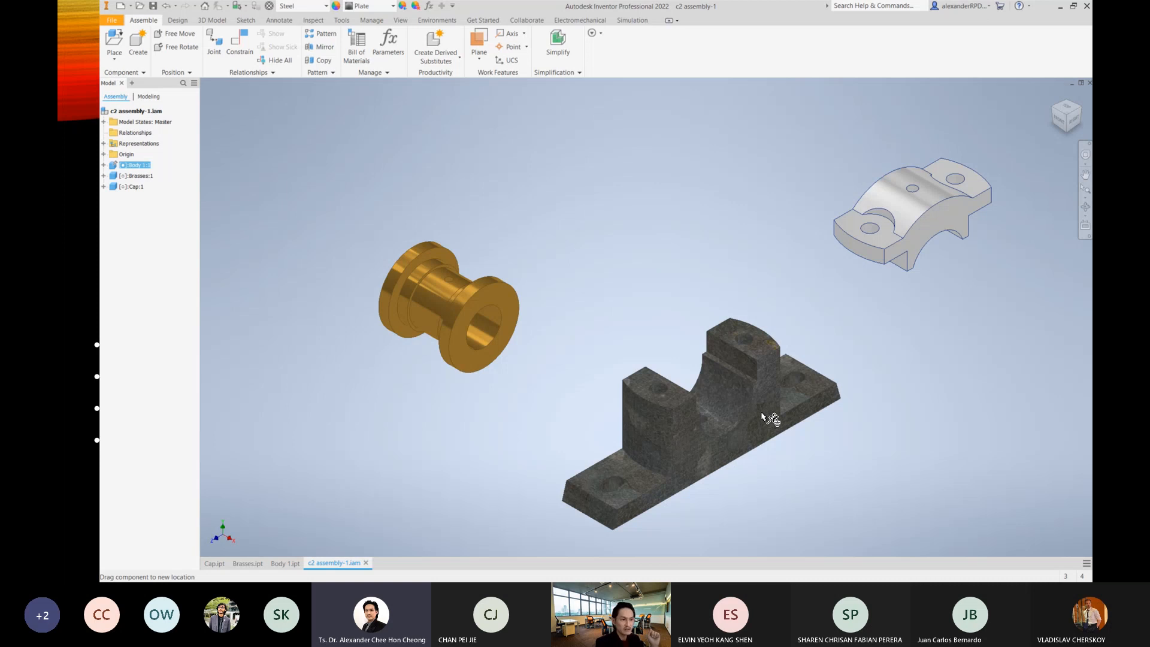
{"action": "key", "text": "Escape"}
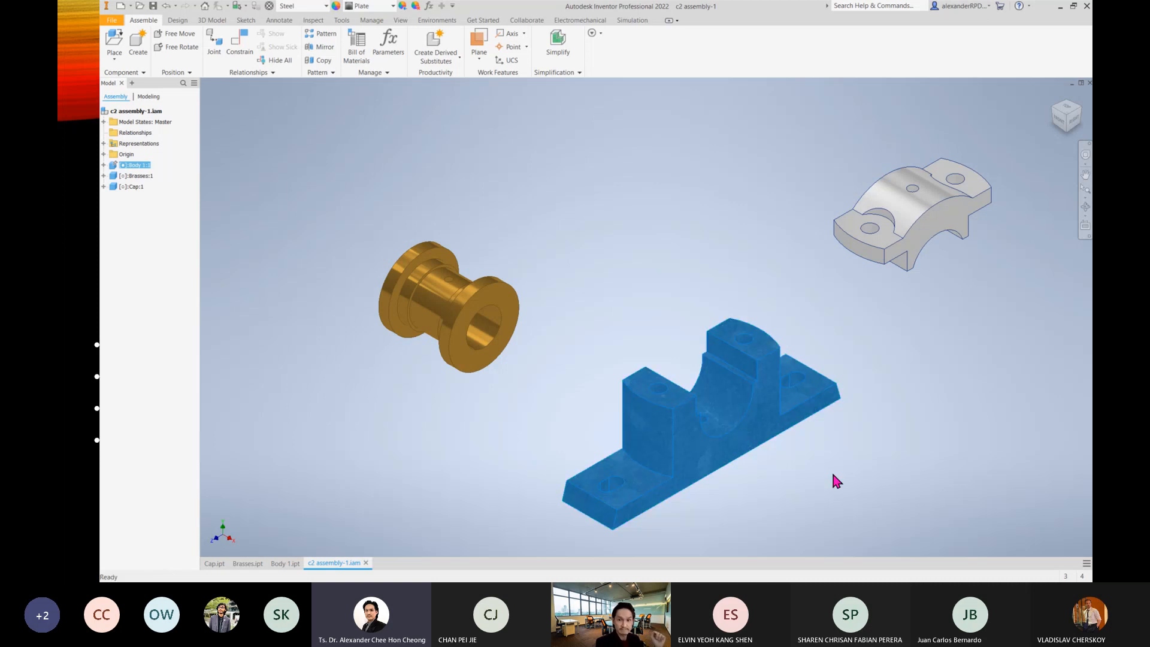
{"action": "left_click", "coordinate": [866, 483]}
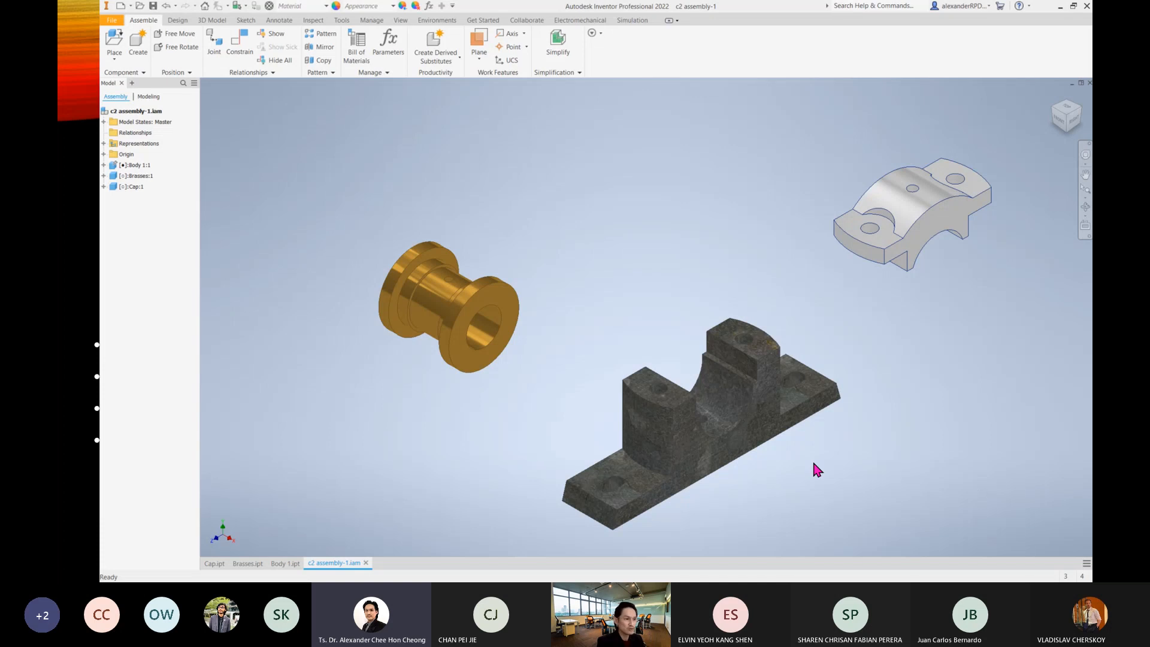
Turn off grounding on Body 1 and shift it slightly.
{"action": "right_click", "coordinate": [748, 437]}
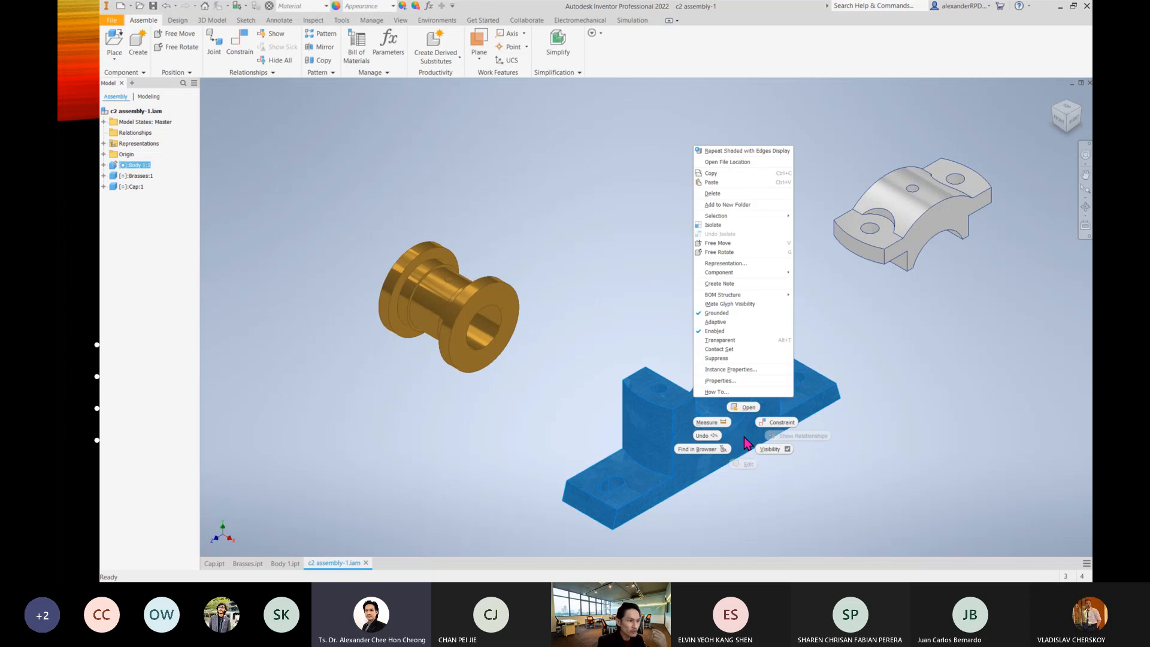
{"action": "left_click", "coordinate": [730, 312]}
{"action": "mouse_move", "coordinate": [738, 408]}
{"action": "left_mouse_down"}
{"action": "mouse_move", "coordinate": [719, 185]}
{"action": "mouse_move", "coordinate": [742, 421]}
{"action": "mouse_move", "coordinate": [734, 403]}
{"action": "left_mouse_up"}
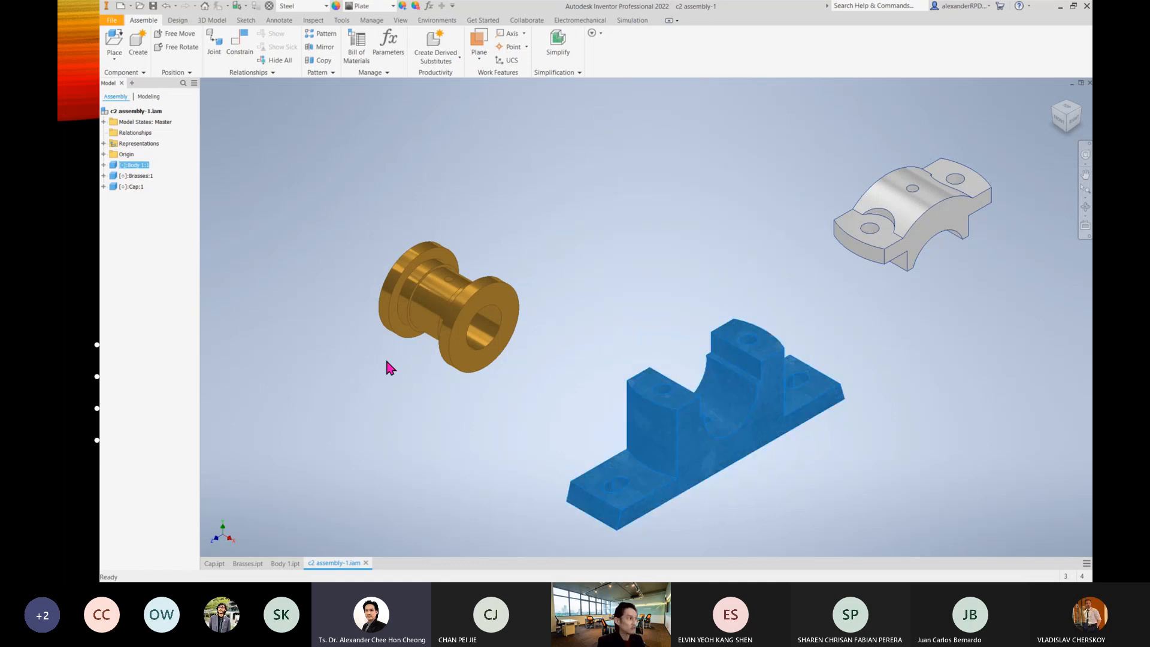
{"action": "left_click", "coordinate": [897, 403]}
Ground Body 1 again and release its grounding once more.
{"action": "right_click", "coordinate": [742, 401]}
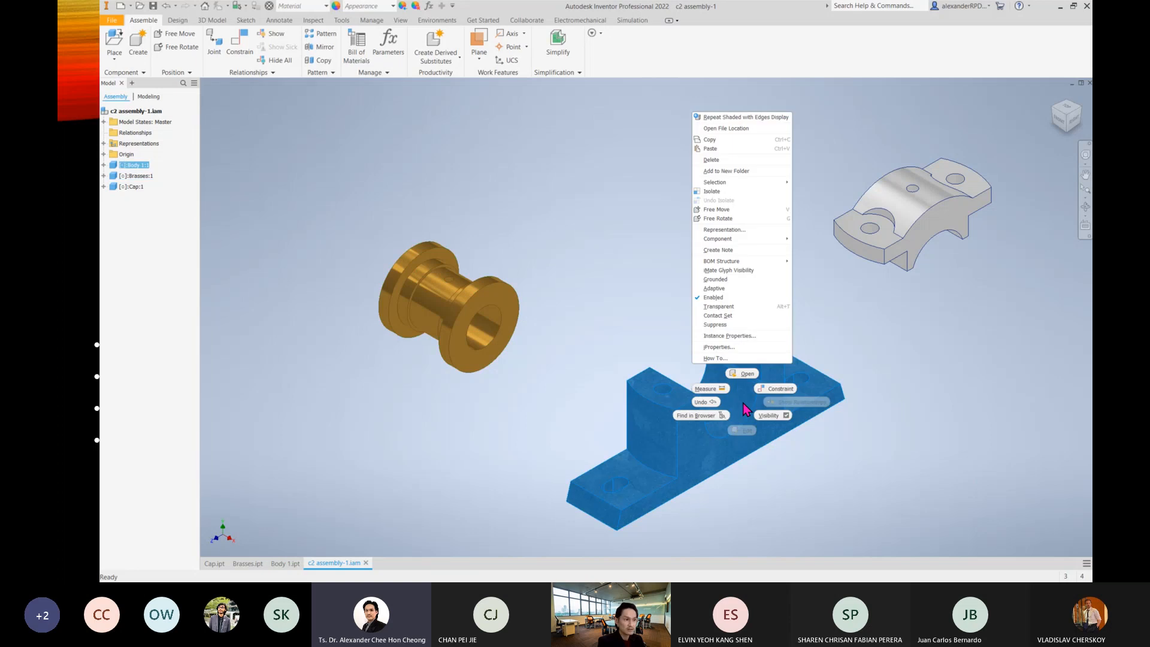
{"action": "left_click", "coordinate": [716, 279]}
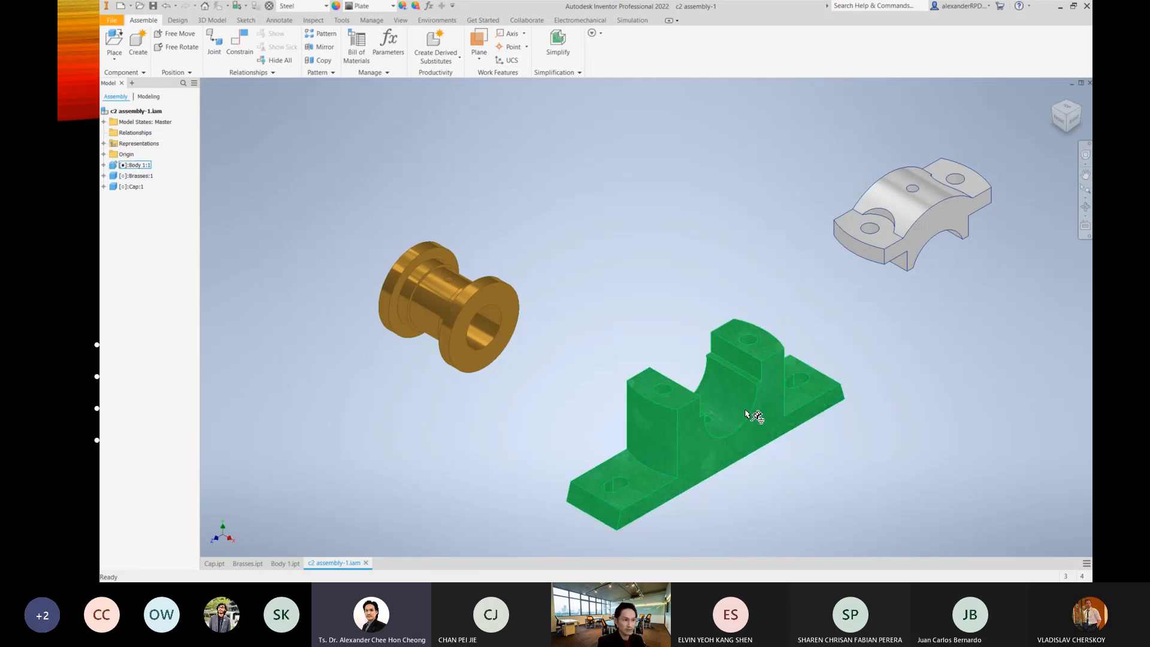
{"action": "right_click", "coordinate": [718, 247]}
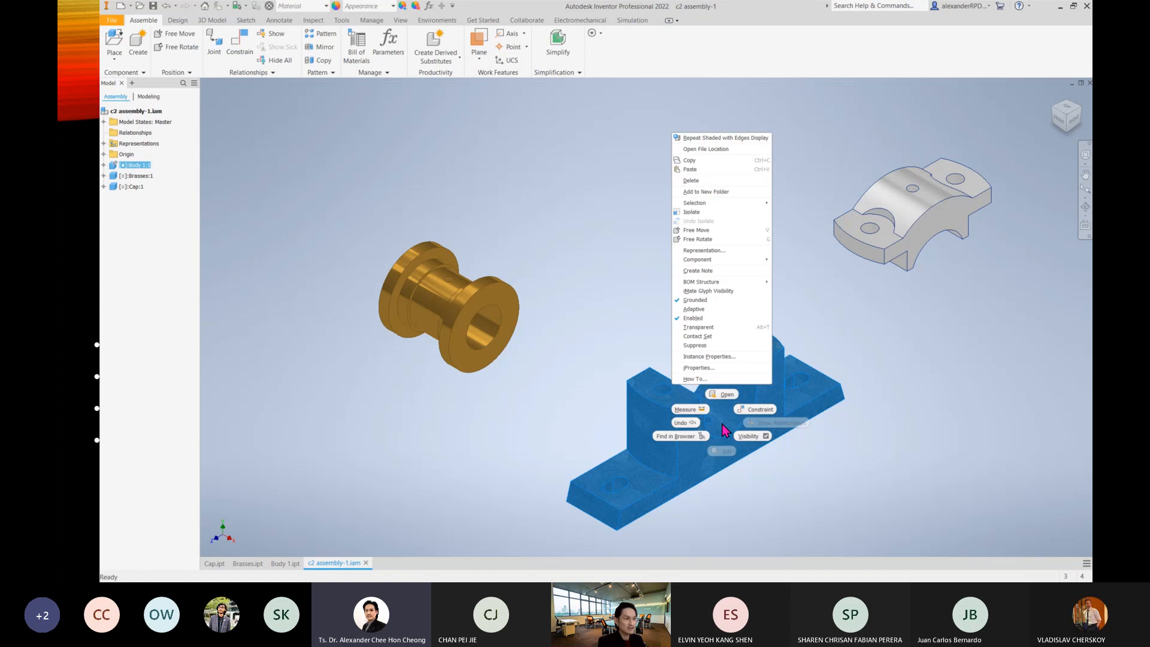
{"action": "left_click", "coordinate": [719, 299]}
{"action": "left_click", "coordinate": [886, 369]}
Ground the Cap and try to move it.
{"action": "right_click", "coordinate": [896, 226]}
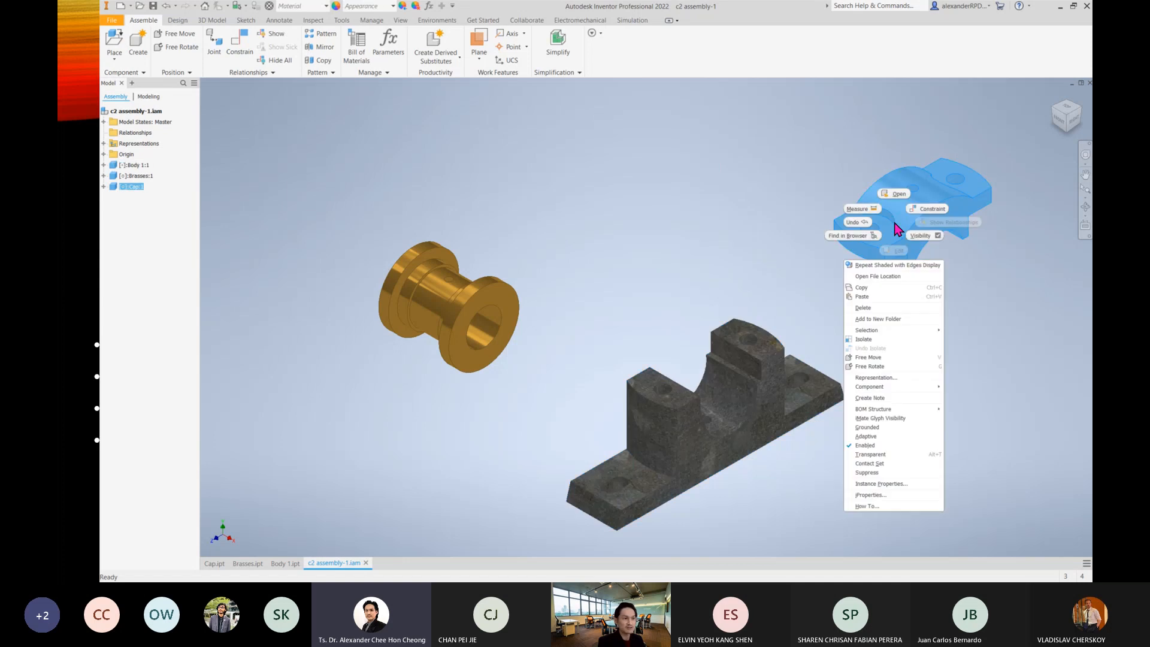
{"action": "left_click", "coordinate": [889, 427]}
{"action": "left_click_drag", "start_coordinate": [938, 202], "coordinate": [896, 204]}
Move ungrounded Body 1 and the Brasses to new positions while leaving the Cap fixed.
{"action": "left_click_drag", "start_coordinate": [767, 417], "coordinate": [749, 351]}
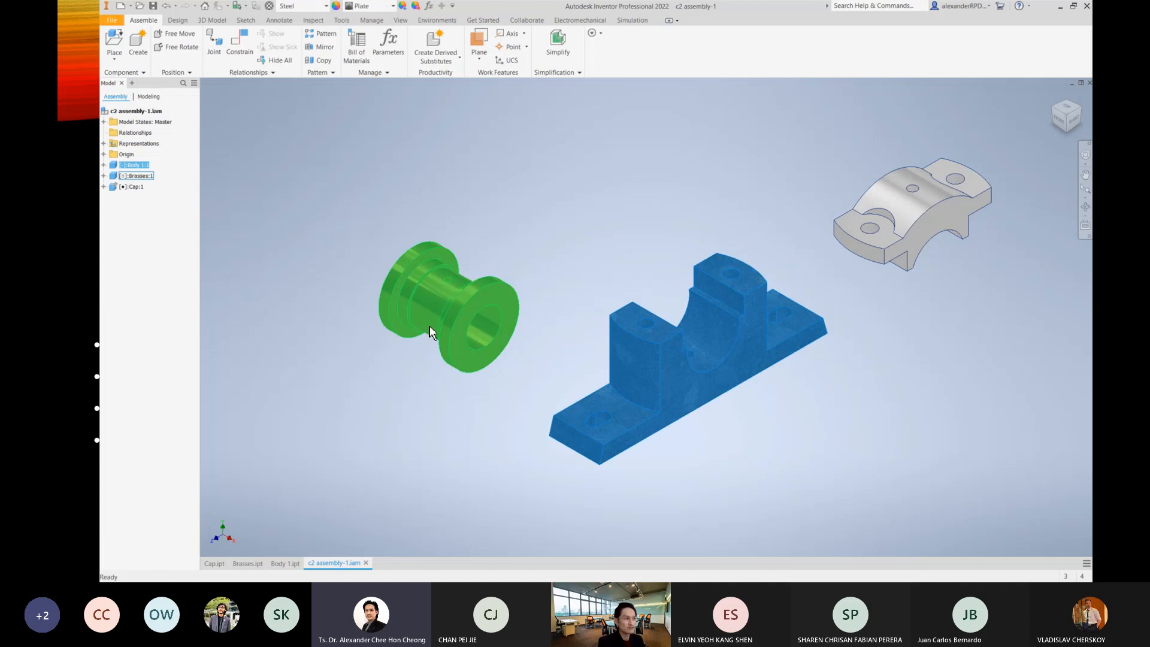
{"action": "left_click_drag", "start_coordinate": [430, 328], "coordinate": [461, 348]}
{"action": "left_click_drag", "start_coordinate": [721, 354], "coordinate": [713, 444]}
{"action": "left_click_drag", "start_coordinate": [457, 341], "coordinate": [423, 280]}
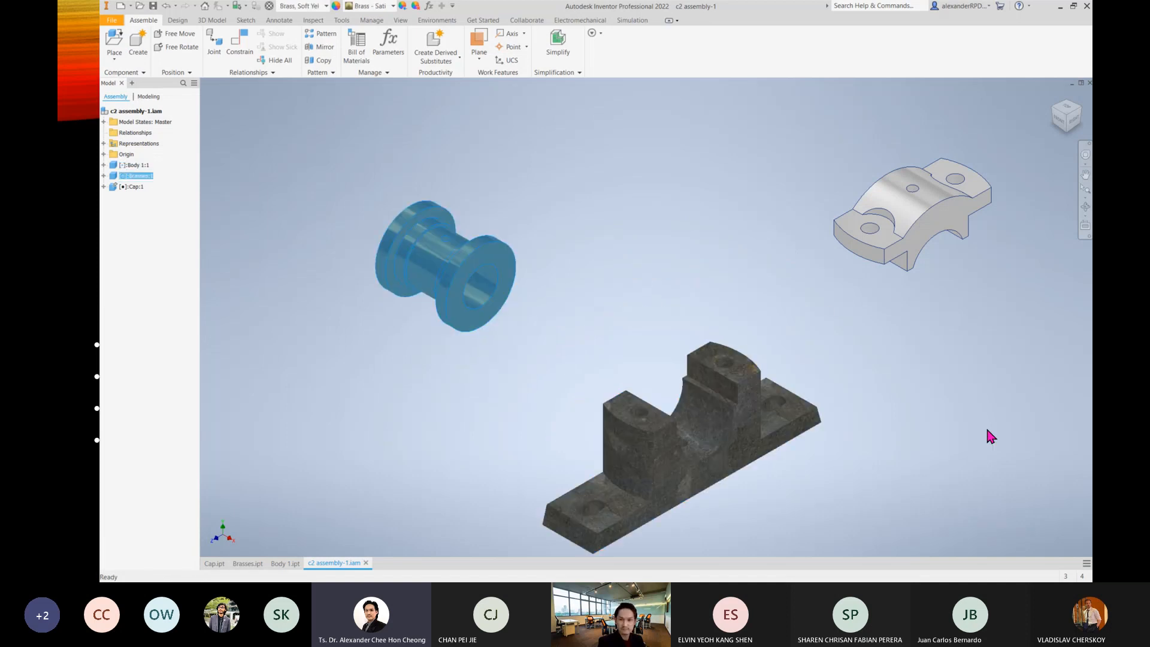
{"action": "left_click_drag", "start_coordinate": [693, 417], "coordinate": [741, 414]}
{"action": "left_click", "coordinate": [926, 346]}
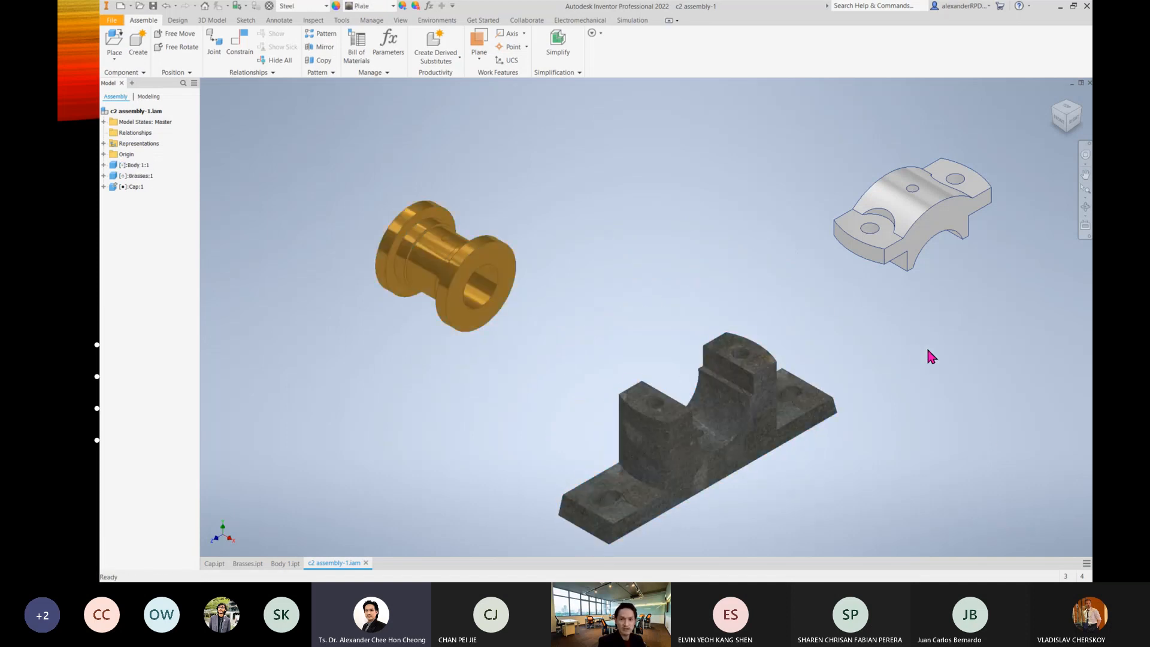
Try grounding Body 1 while the Cap is still grounded.
{"action": "right_click", "coordinate": [730, 432]}
{"action": "left_click", "coordinate": [716, 307]}
{"action": "right_click", "coordinate": [881, 215]}
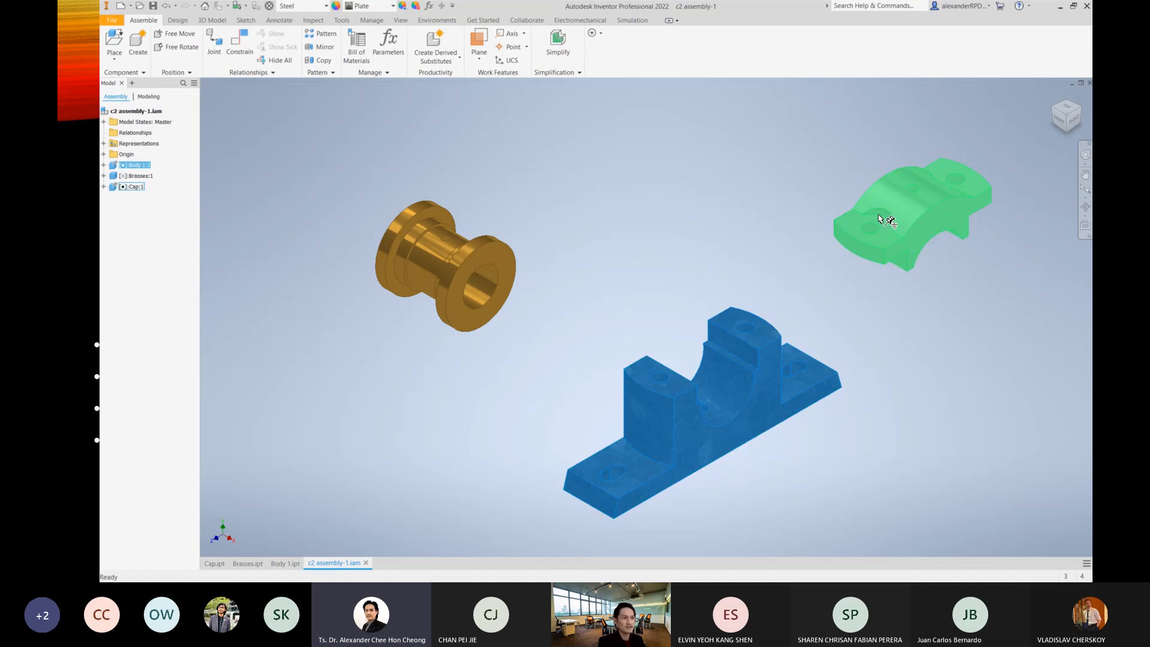
{"action": "left_click", "coordinate": [875, 418]}
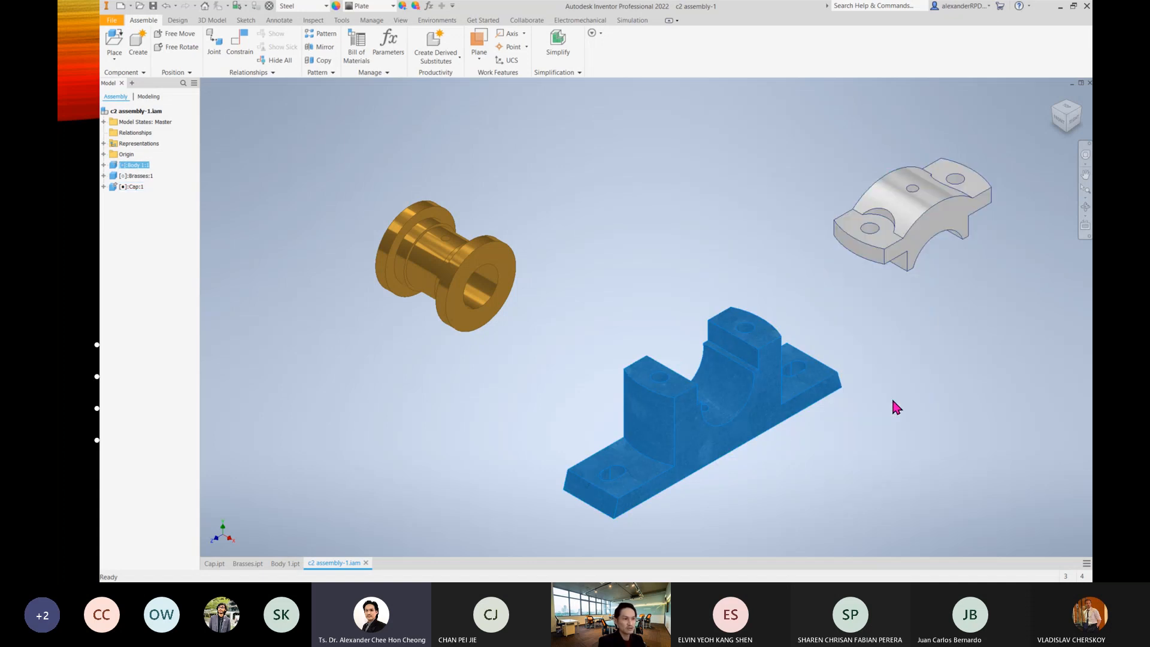
Turn off grounding on the Cap, move it closer above Body 1 and shift the Brasses slightly.
{"action": "right_click", "coordinate": [924, 252]}
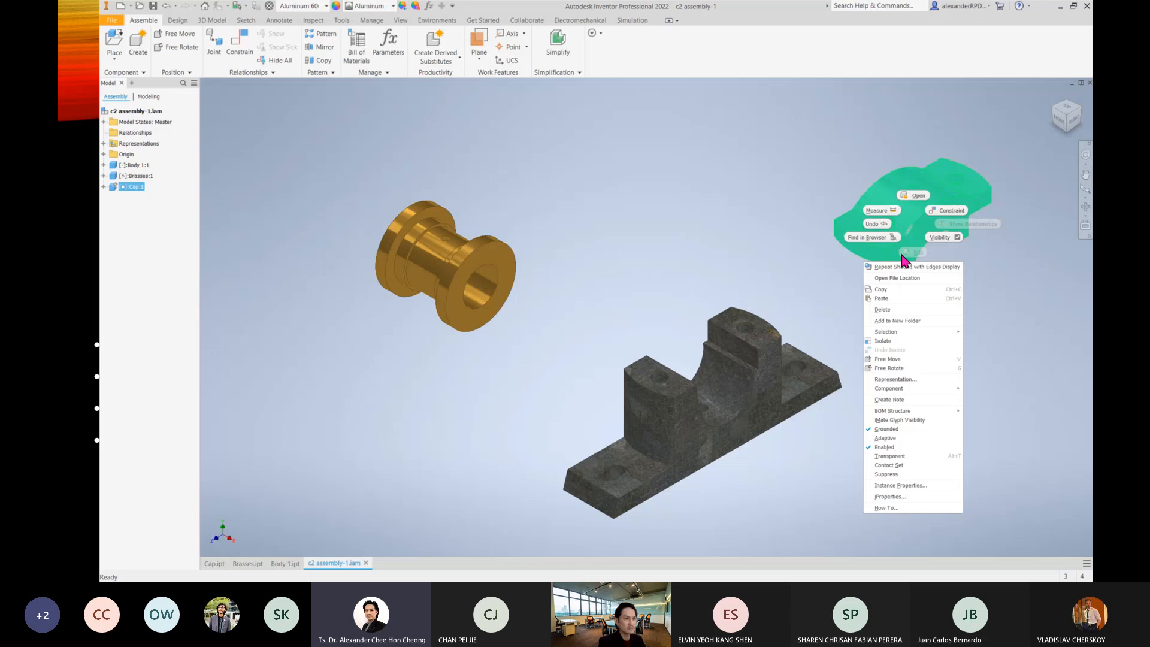
{"action": "left_click", "coordinate": [893, 436]}
{"action": "left_click_drag", "start_coordinate": [933, 224], "coordinate": [691, 198]}
{"action": "left_click_drag", "start_coordinate": [476, 286], "coordinate": [503, 277]}
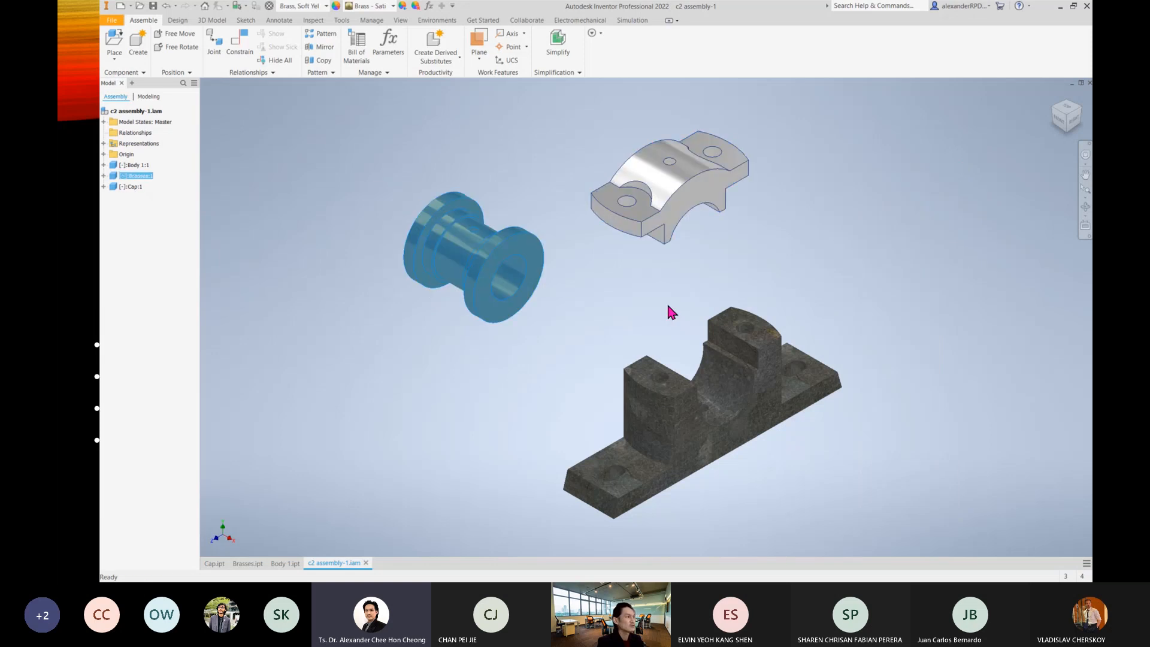
{"action": "left_click", "coordinate": [666, 303]}
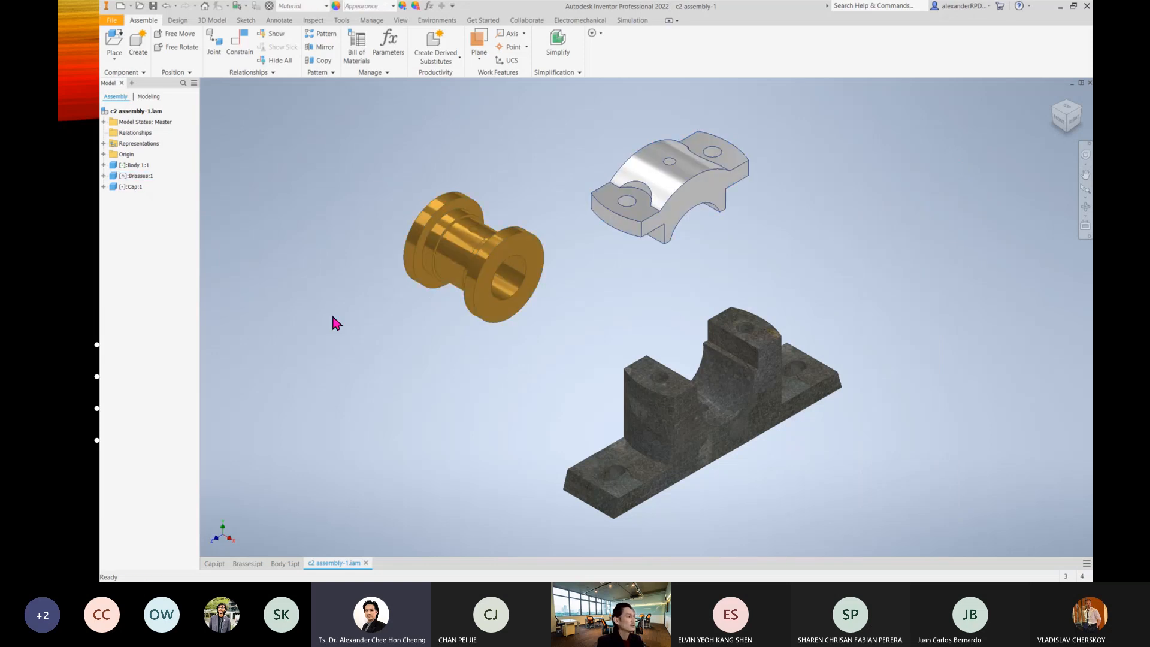
Ground Body 1 and move the free Cap and Brasses to new positions around it.
{"action": "right_click", "coordinate": [716, 428]}
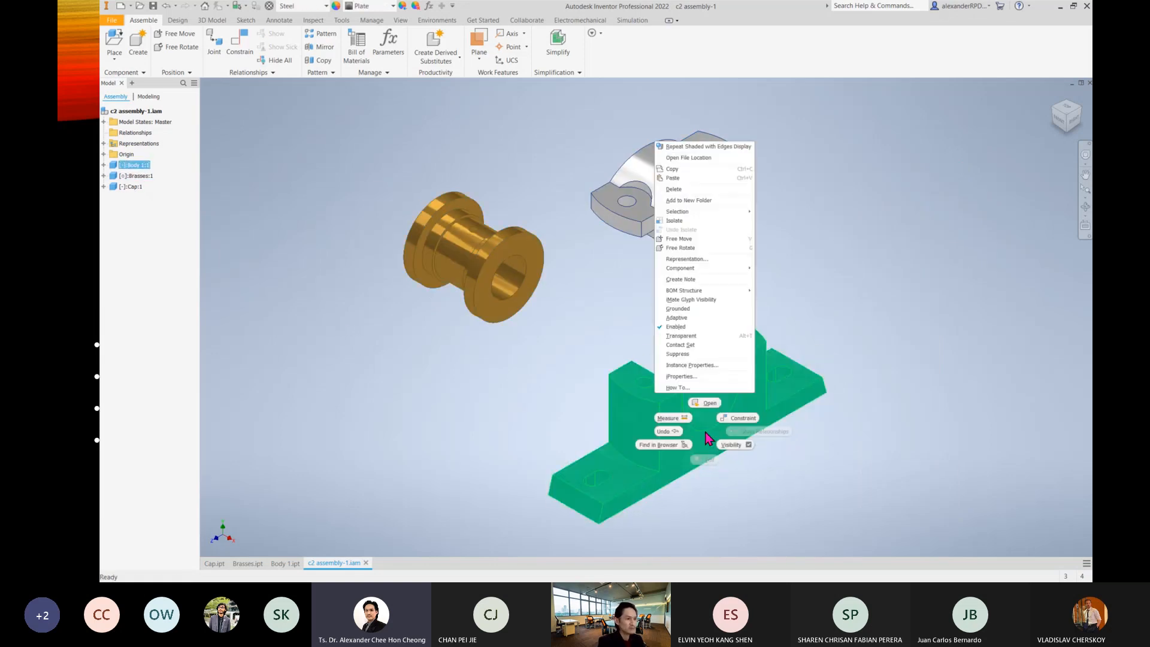
{"action": "left_click", "coordinate": [692, 308]}
{"action": "left_click", "coordinate": [859, 334]}
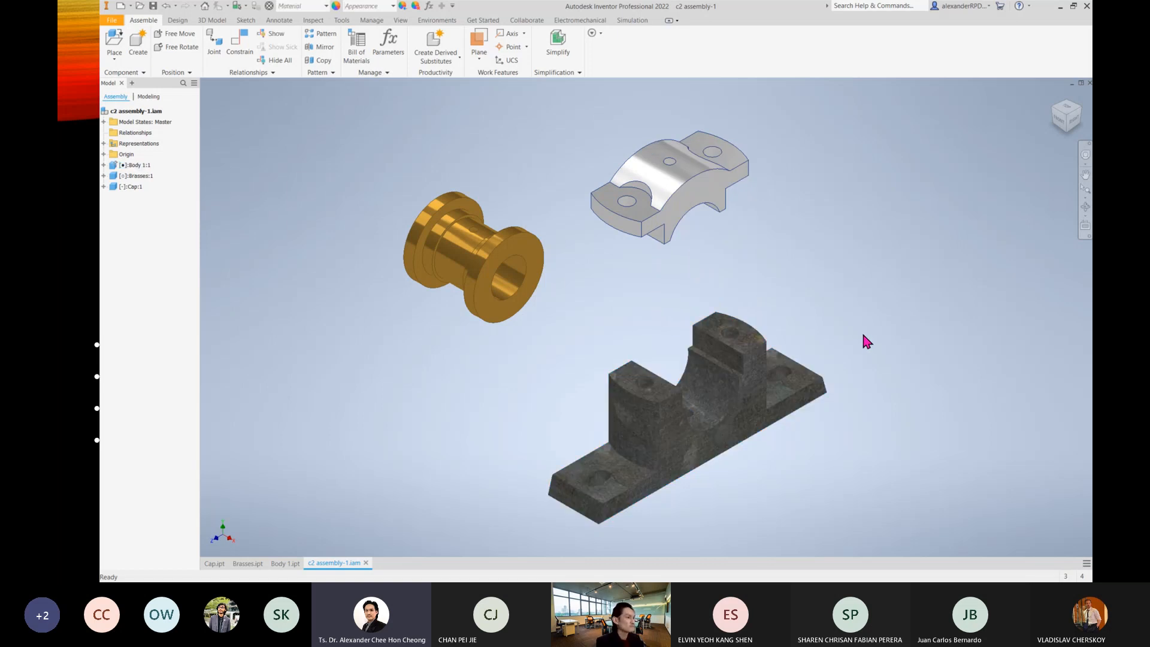
{"action": "left_click_drag", "start_coordinate": [709, 180], "coordinate": [758, 196]}
{"action": "left_click_drag", "start_coordinate": [521, 276], "coordinate": [503, 312]}
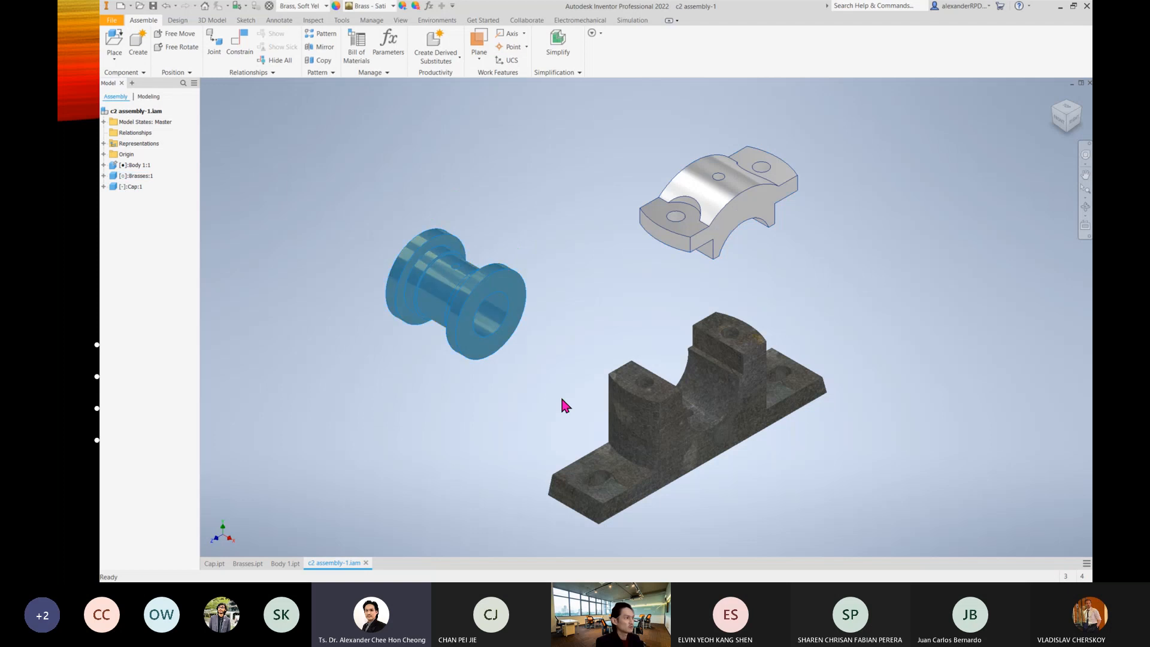
{"action": "left_click", "coordinate": [566, 406]}
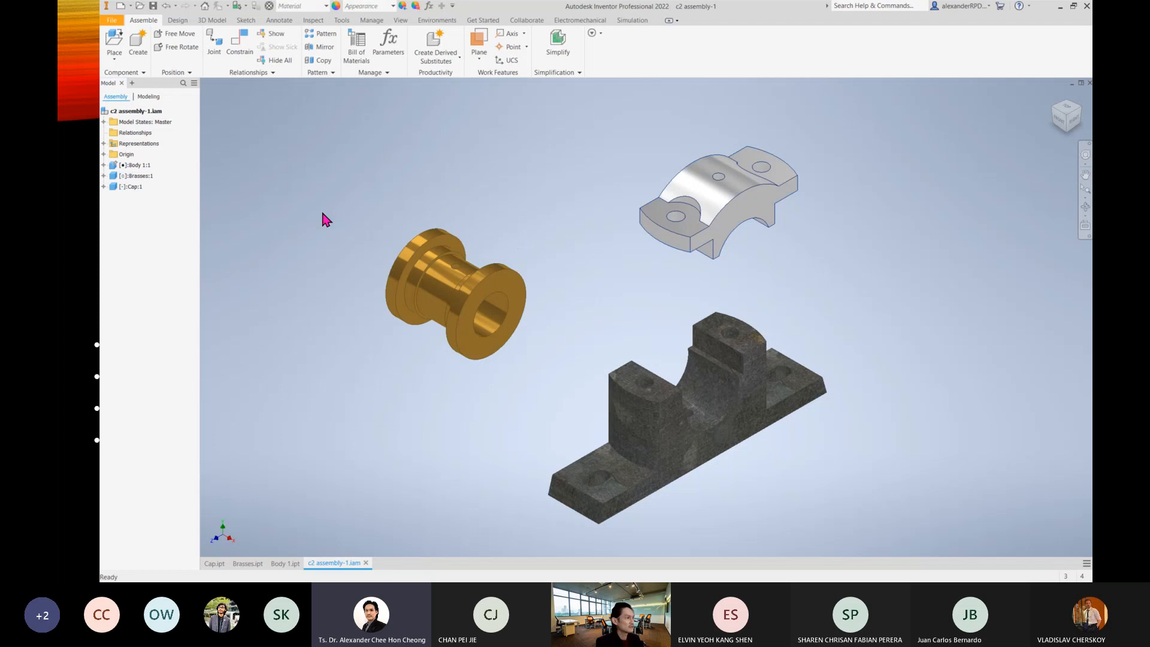
Check the grounding markers of Body 1, Brasses and Cap in the model tree.
{"action": "left_click", "coordinate": [129, 165]}
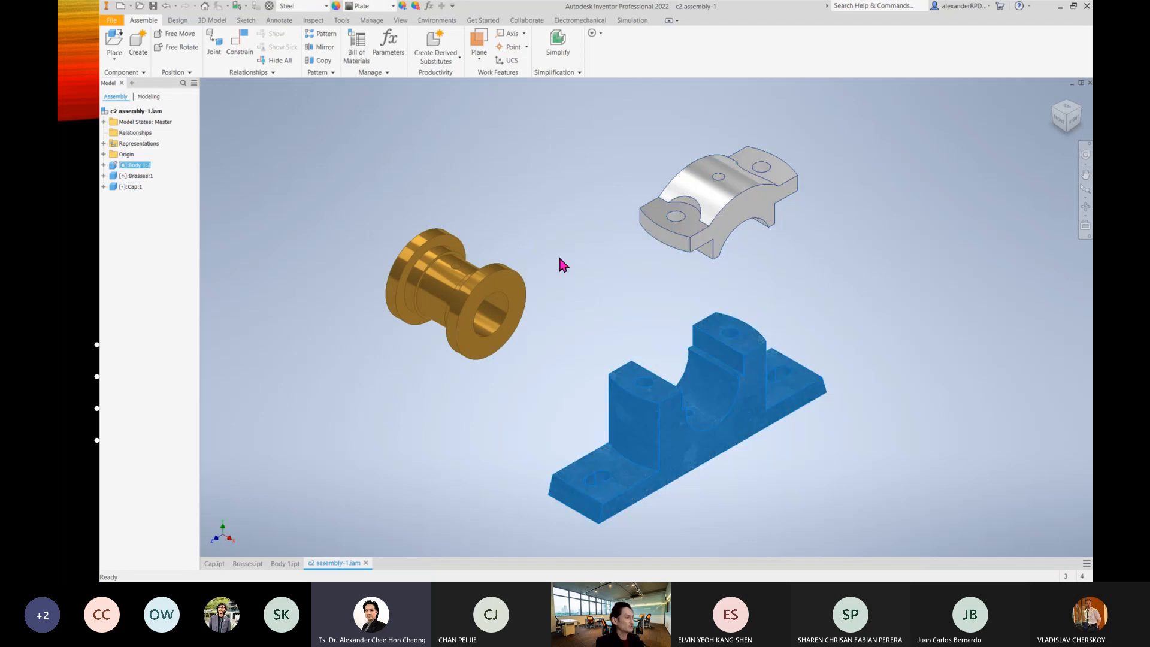
{"action": "left_click", "coordinate": [309, 155]}
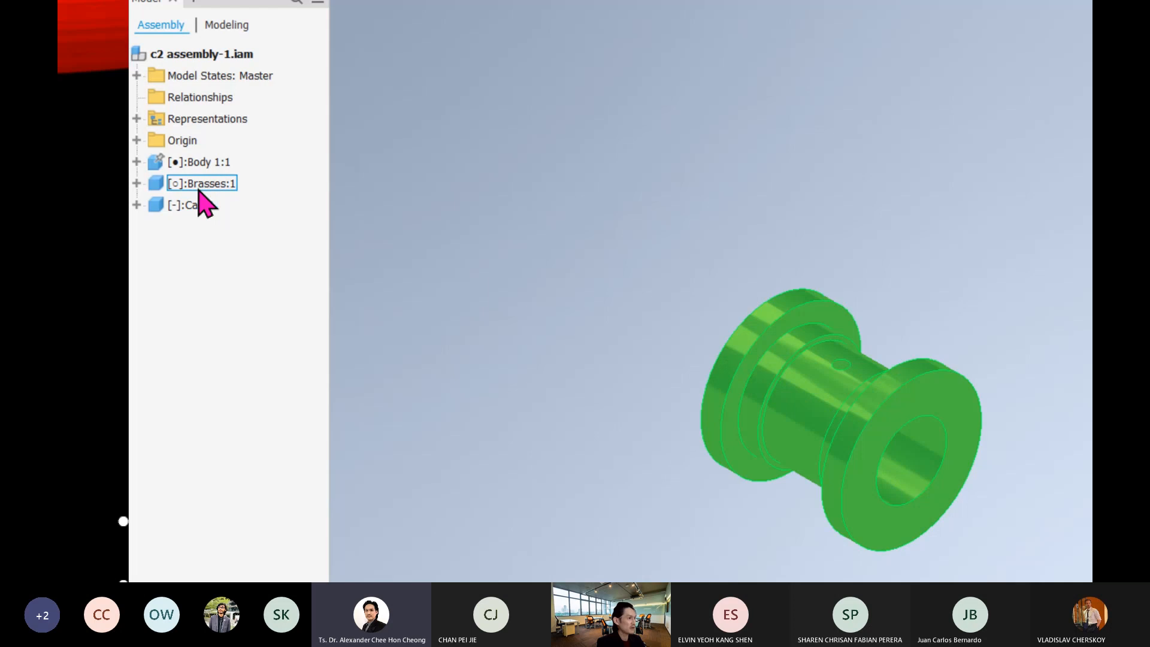
{"action": "left_click", "coordinate": [198, 185]}
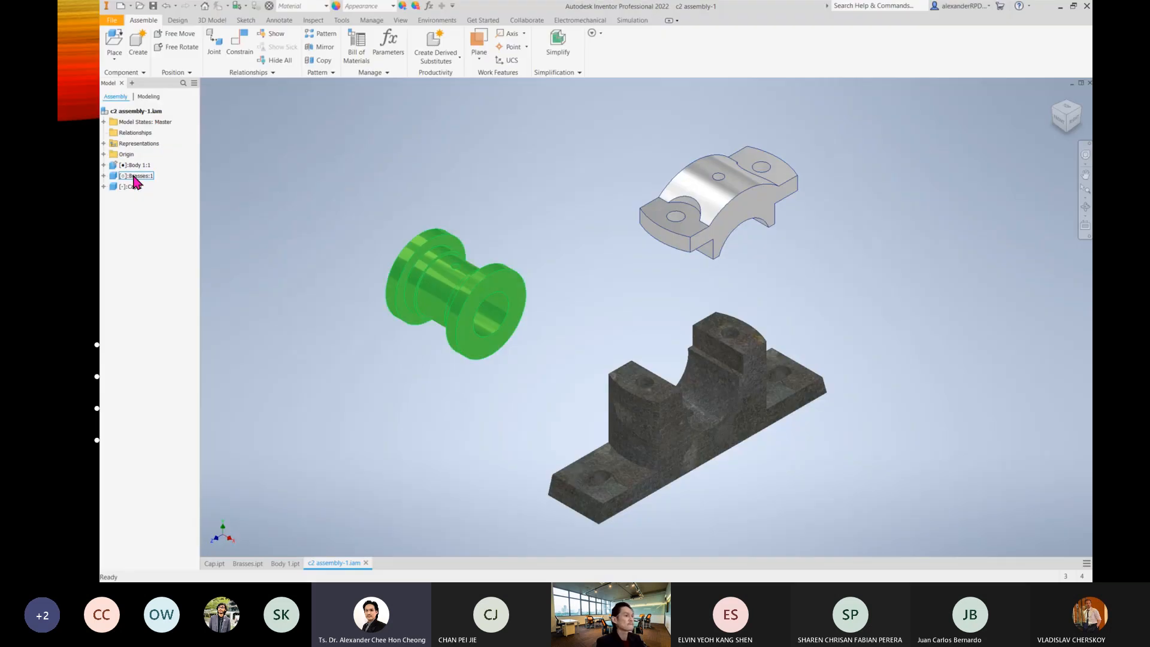
{"action": "left_click", "coordinate": [794, 287]}
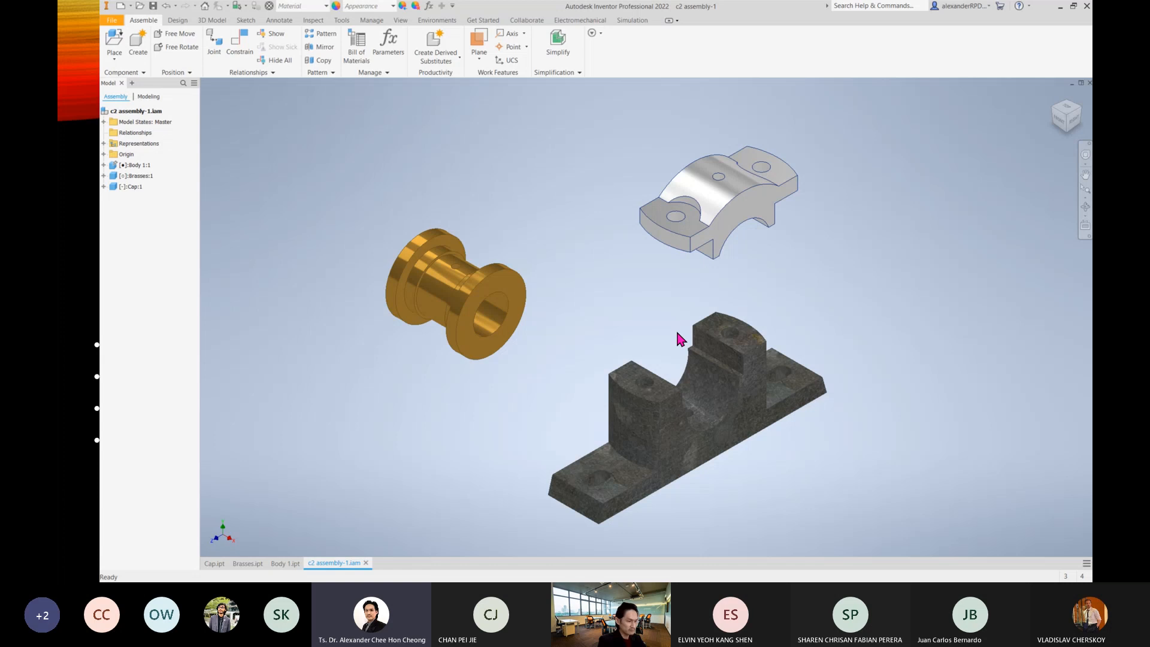
Recall the saved home view and turn the assembly back to the upright isometric orientation.
{"action": "scroll", "coordinate": [677, 334], "scroll_direction": "down", "scroll_amount": 2}
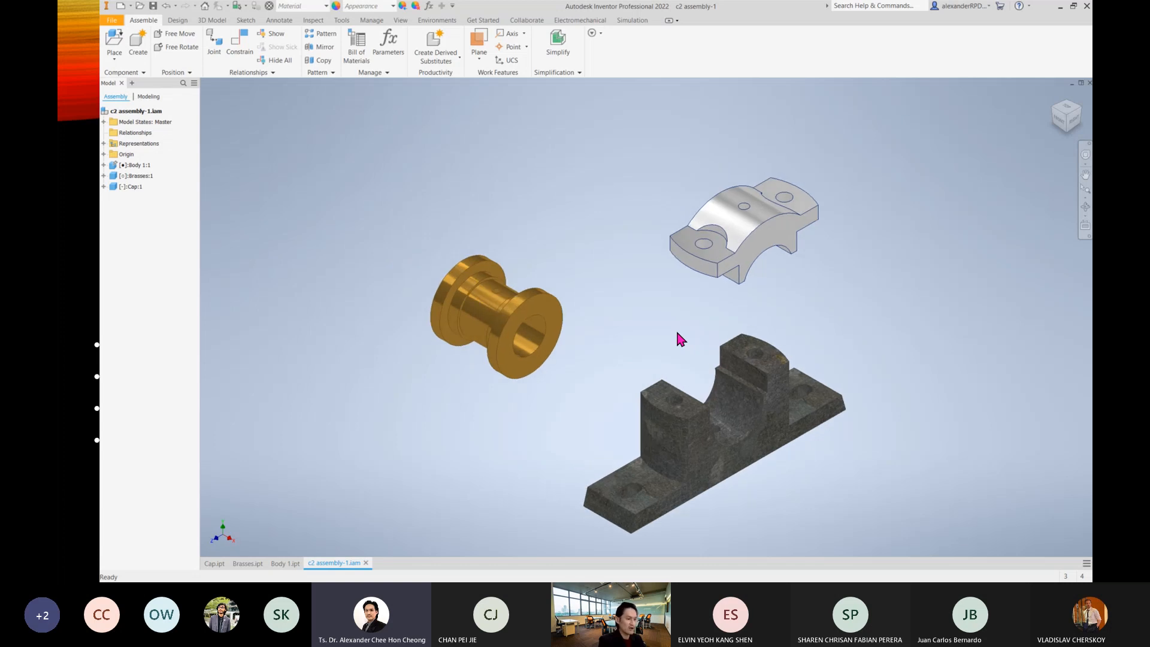
{"action": "key", "text": "F6"}
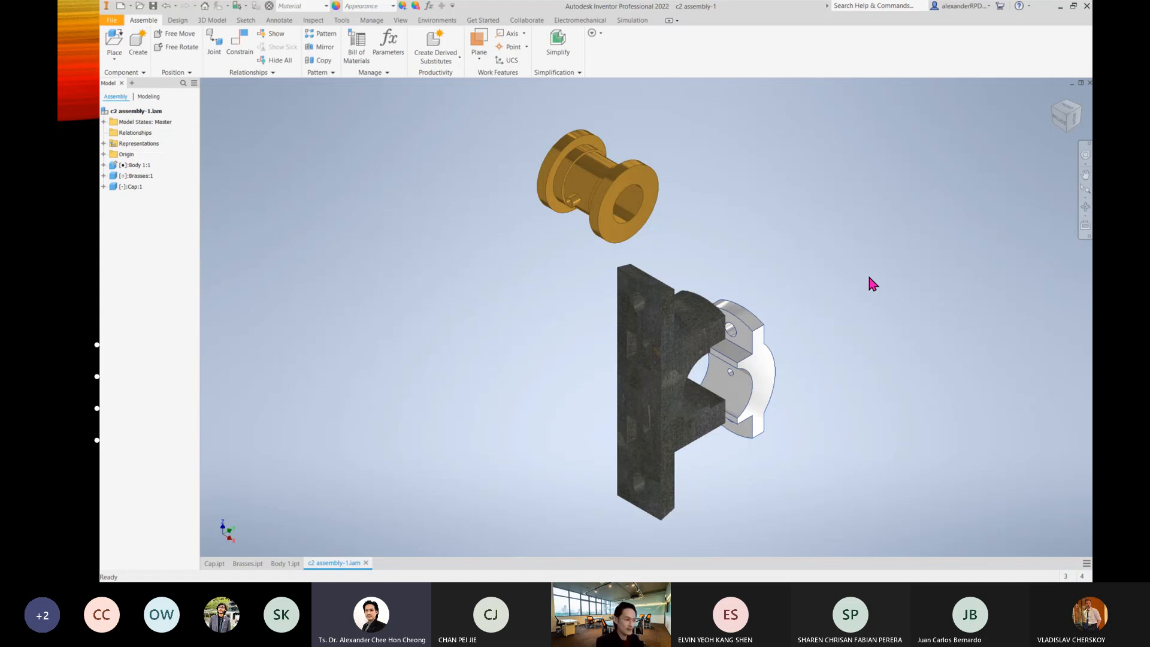
{"action": "middle_click_drag", "start_coordinate": [817, 220], "coordinate": [728, 274], "text": "shift"}
{"action": "left_click", "coordinate": [1065, 112]}
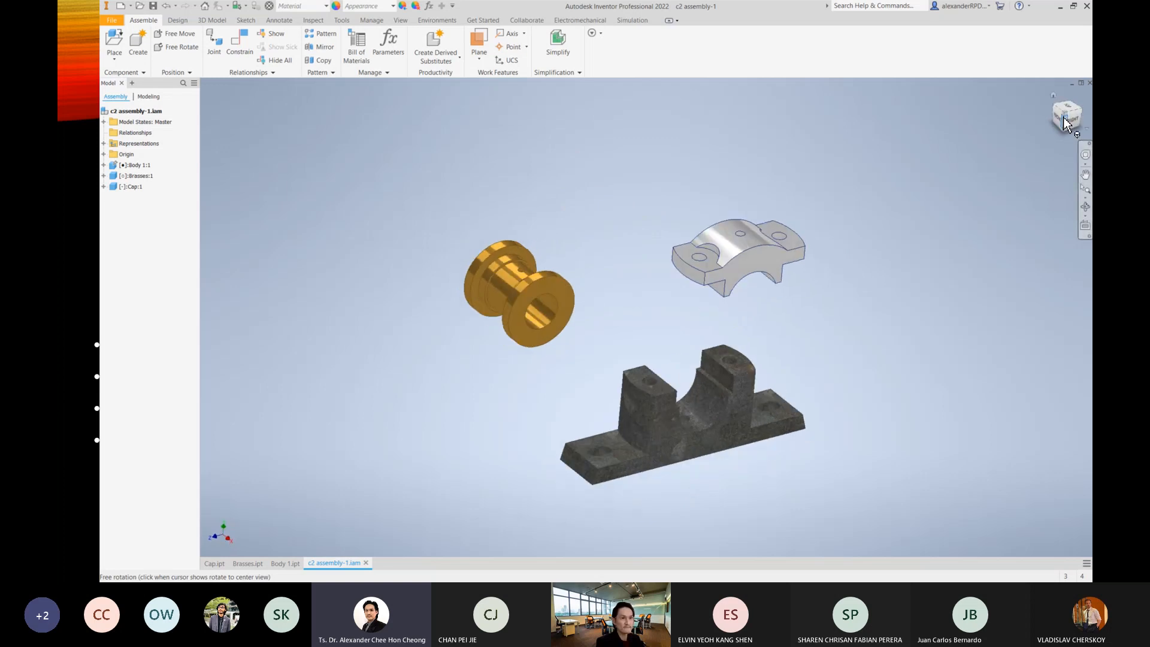
{"action": "left_click", "coordinate": [1066, 107]}
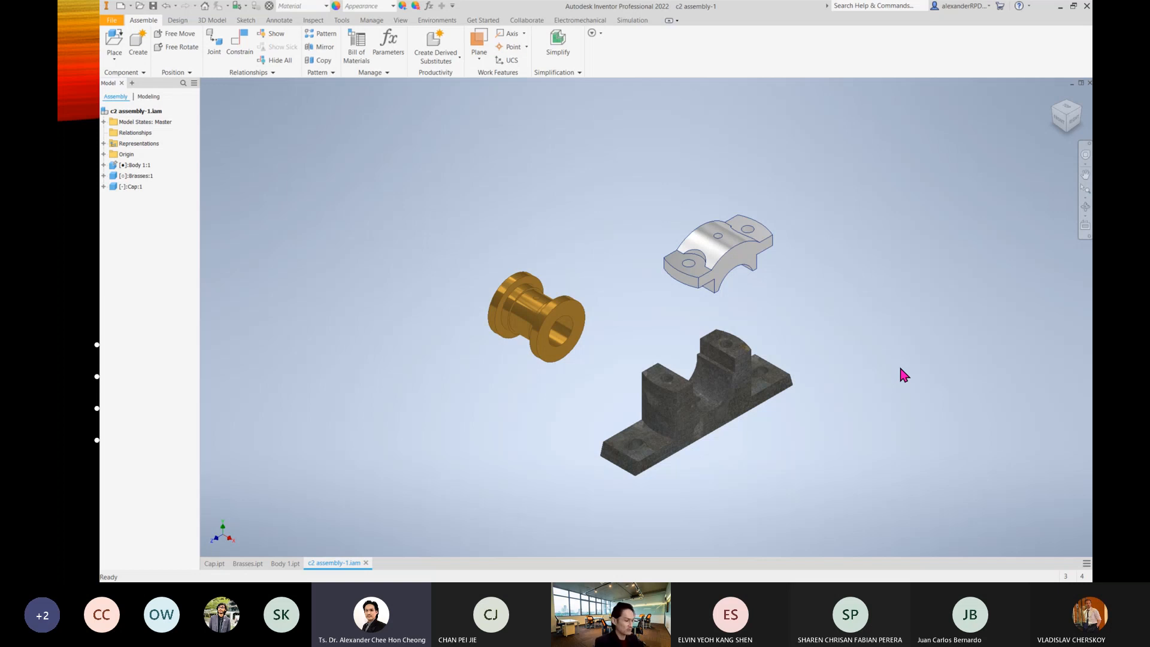
Orbit the assembly freely, compare it with the home view and restore the upright isometric orientation.
{"action": "mouse_move", "coordinate": [834, 169]}
{"action": "left_mouse_down"}
{"action": "mouse_move", "coordinate": [843, 263]}
{"action": "mouse_move", "coordinate": [850, 169]}
{"action": "left_mouse_up"}
{"action": "left_click_drag", "start_coordinate": [820, 205], "coordinate": [860, 204]}
{"action": "mouse_move", "coordinate": [874, 179]}
{"action": "left_mouse_down"}
{"action": "mouse_move", "coordinate": [867, 197]}
{"action": "mouse_move", "coordinate": [892, 231]}
{"action": "mouse_move", "coordinate": [870, 222]}
{"action": "left_mouse_up"}
{"action": "mouse_move", "coordinate": [838, 291]}
{"action": "left_mouse_down"}
{"action": "mouse_move", "coordinate": [886, 263]}
{"action": "mouse_move", "coordinate": [912, 277]}
{"action": "left_mouse_up"}
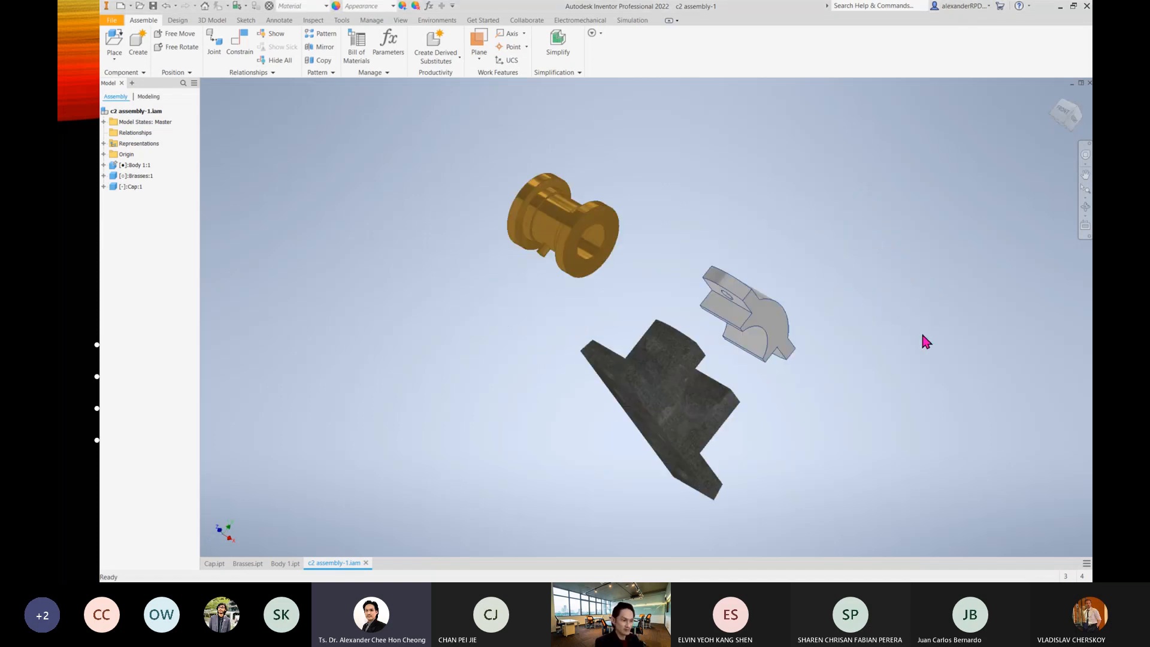
{"action": "key", "text": "F4"}
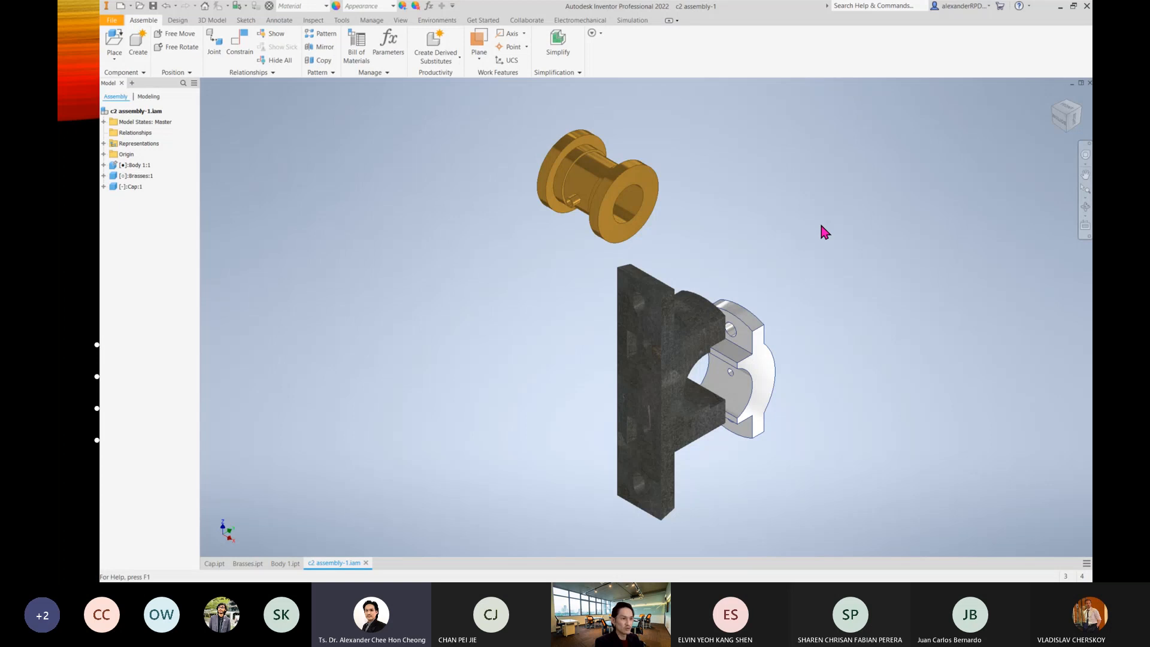
{"action": "left_click_drag", "start_coordinate": [821, 223], "coordinate": [880, 234]}
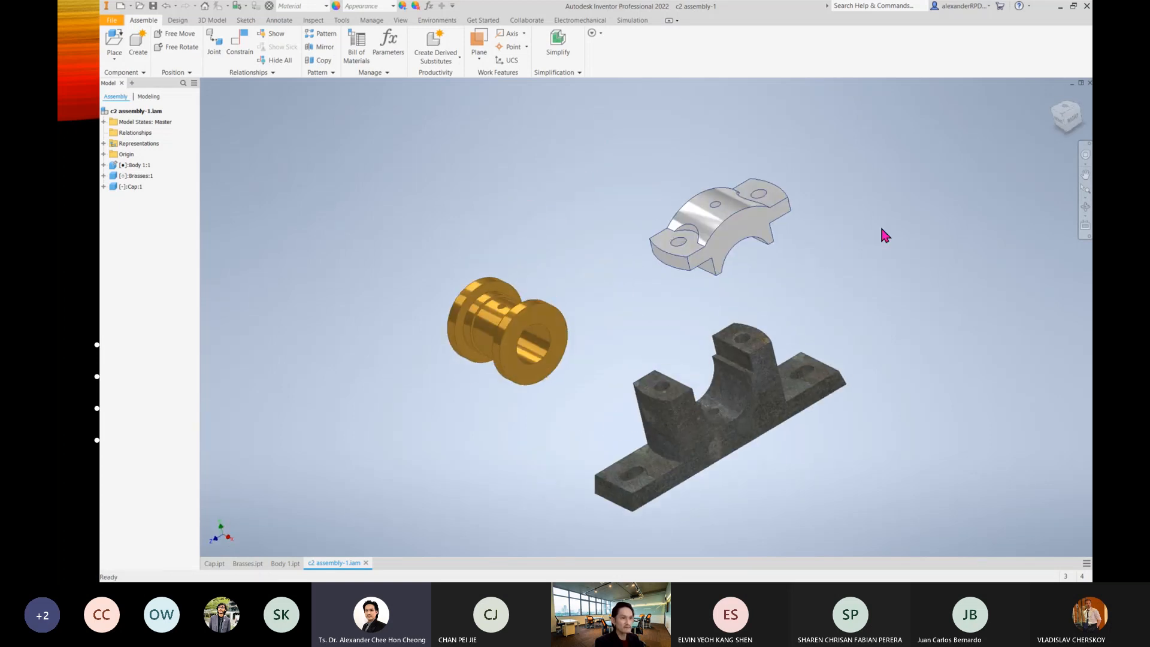
{"action": "left_click", "coordinate": [1060, 116]}
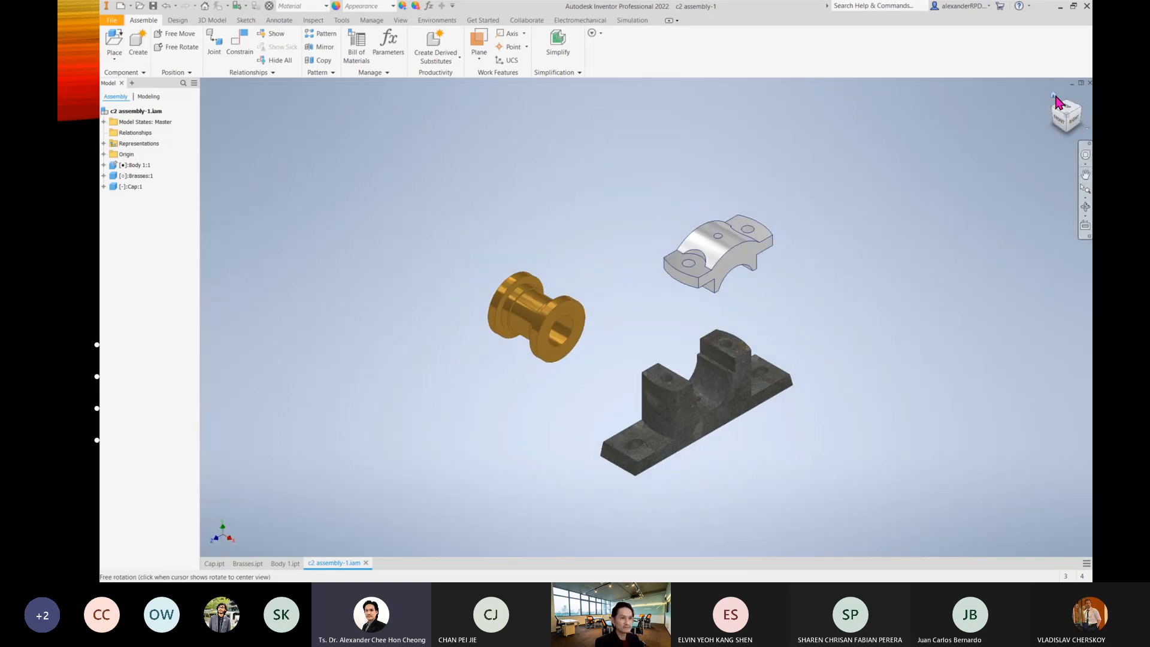
Orient the assembly to the upright isometric view and set it as the home view with Fit to View.
{"action": "left_click_drag", "start_coordinate": [1060, 116], "coordinate": [795, 257]}
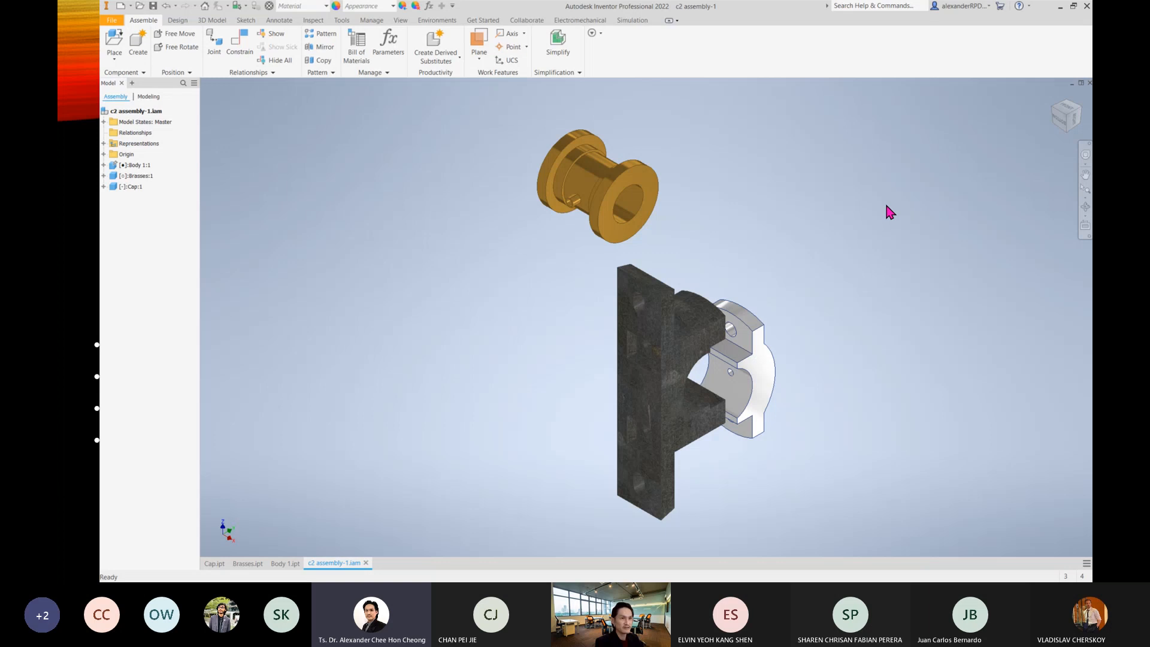
{"action": "key", "text": "F4"}
{"action": "left_click_drag", "start_coordinate": [888, 211], "coordinate": [898, 252]}
{"action": "left_click", "coordinate": [1072, 119]}
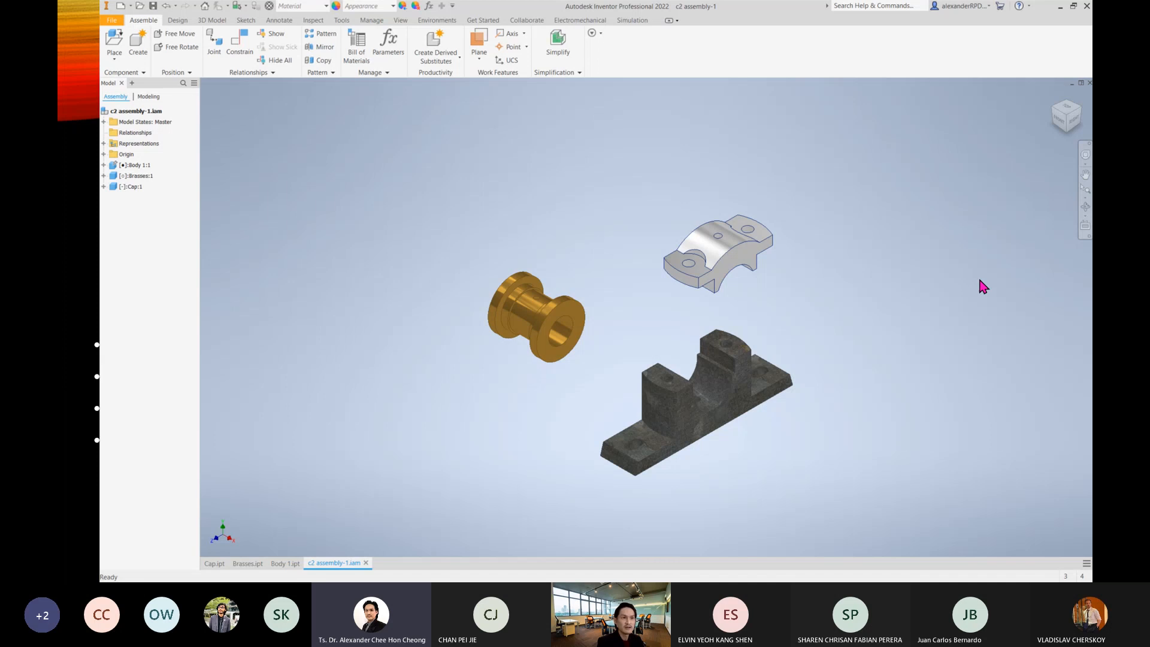
{"action": "right_click", "coordinate": [1065, 116]}
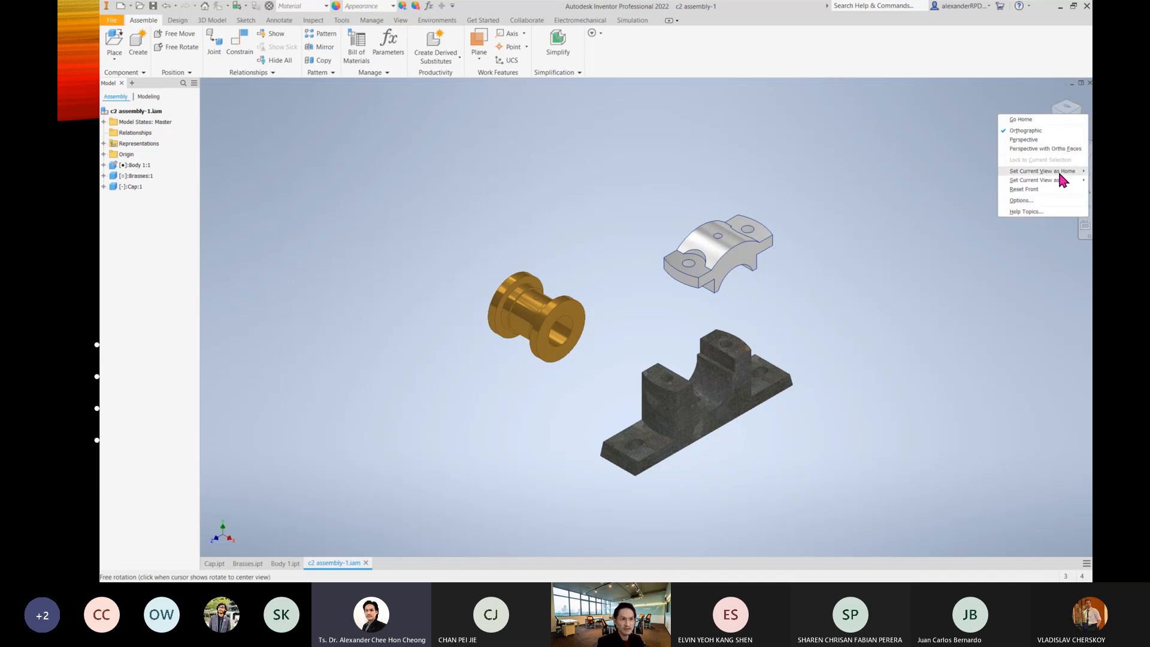
{"action": "mouse_move", "coordinate": [1058, 170]}
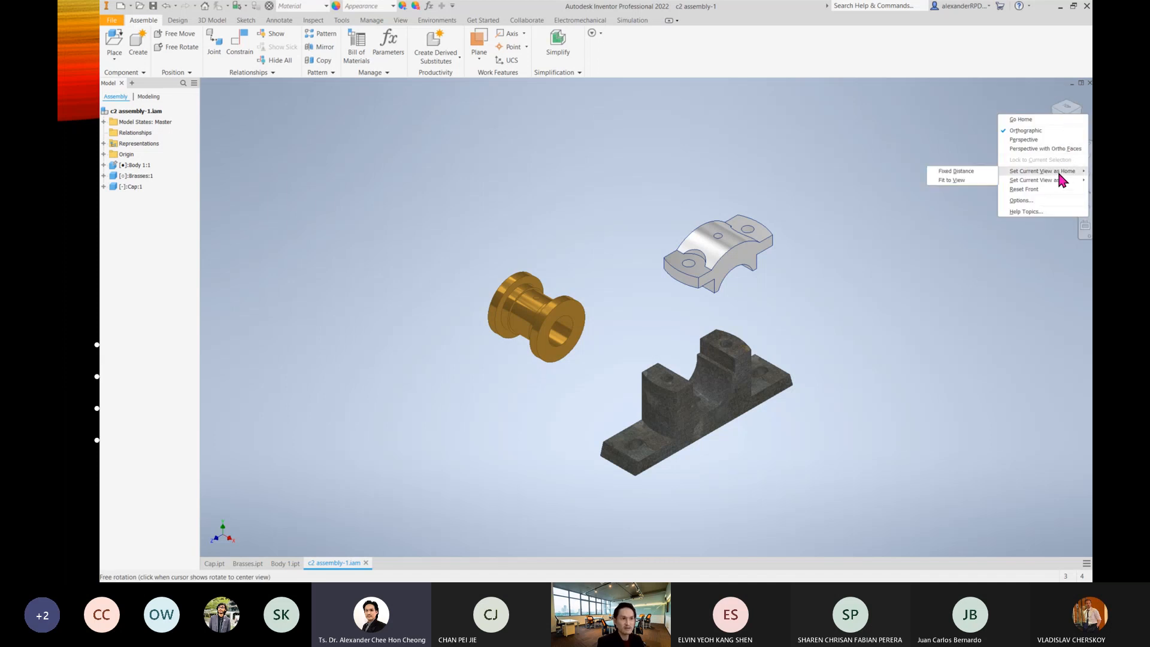
{"action": "left_click", "coordinate": [976, 181]}
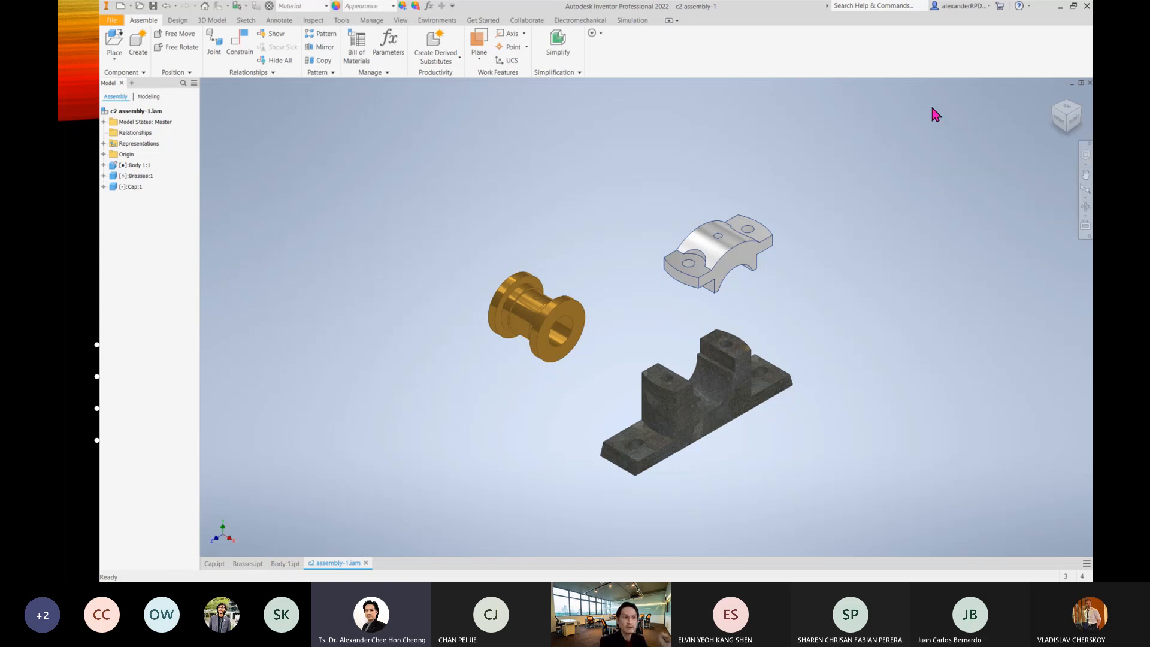
Set the current isometric view as the home view once more, using the Fit to View option.
{"action": "right_click", "coordinate": [1065, 120]}
{"action": "left_click", "coordinate": [909, 149]}
{"action": "right_click", "coordinate": [907, 150]}
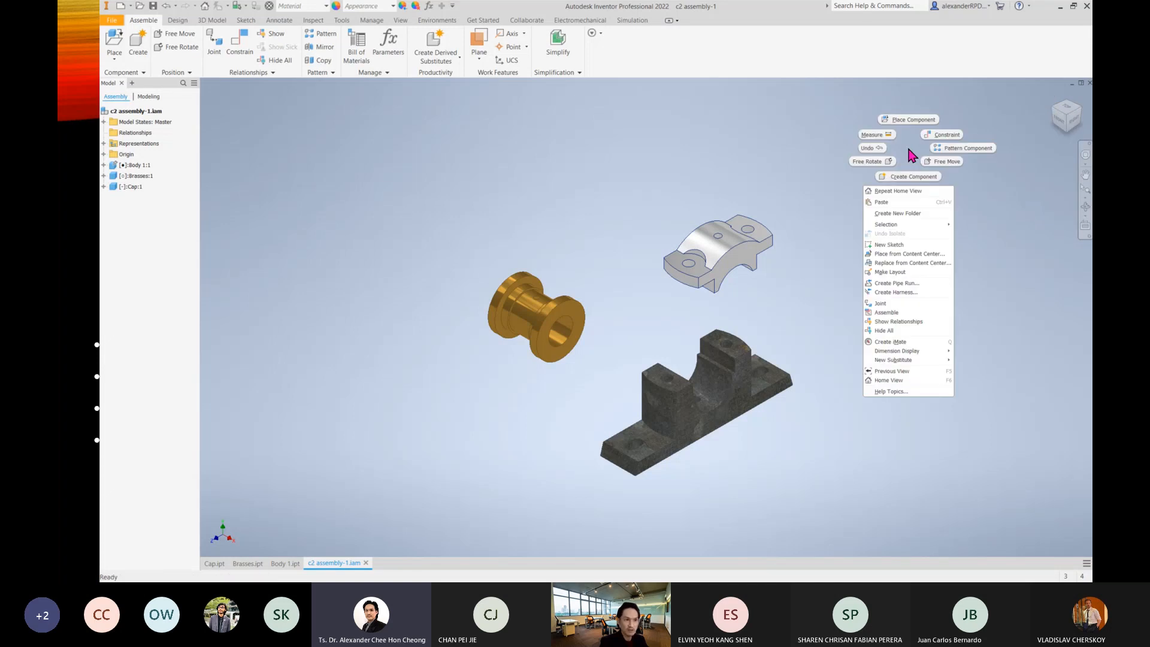
{"action": "left_click", "coordinate": [1048, 159]}
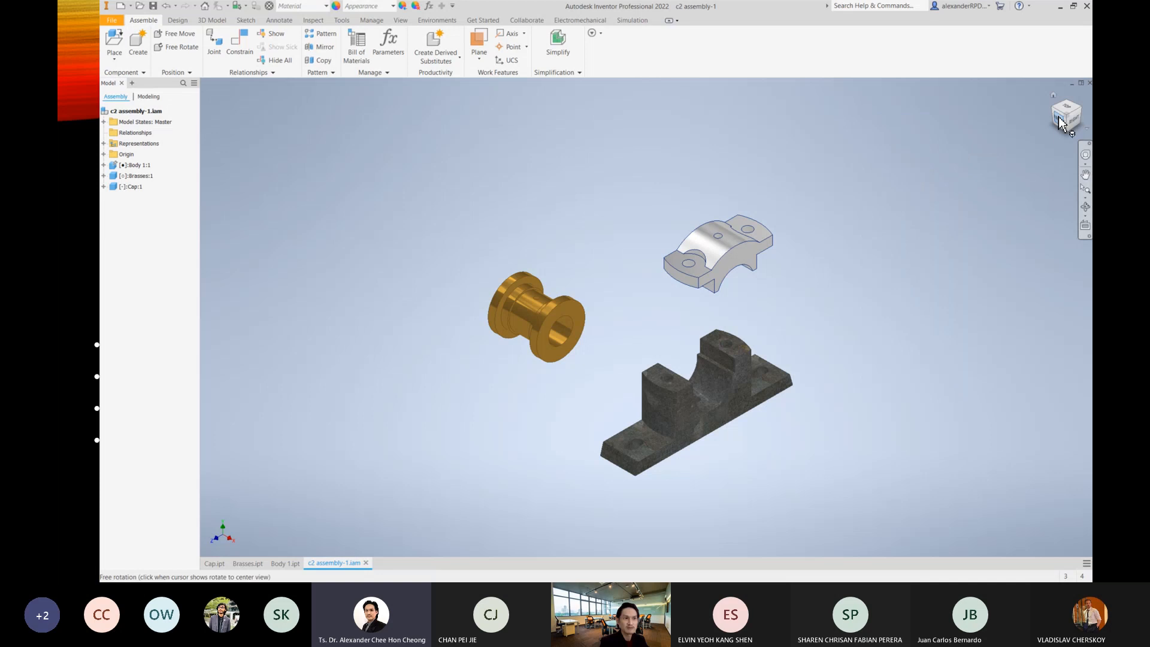
{"action": "right_click", "coordinate": [1075, 115]}
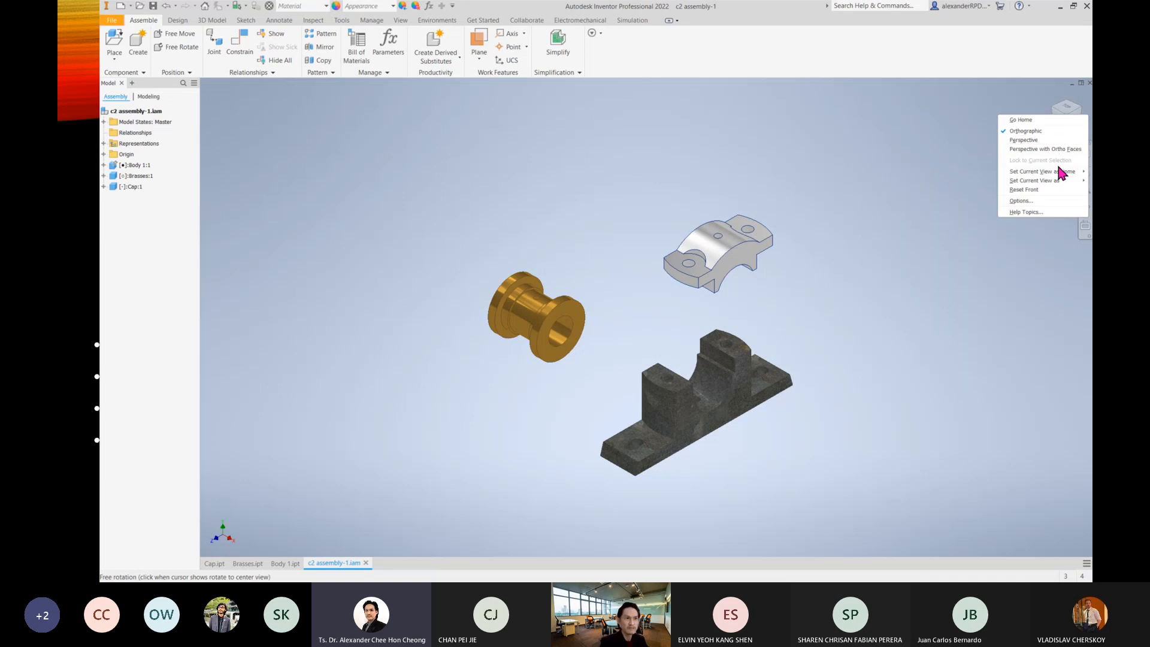
{"action": "mouse_move", "coordinate": [1058, 172]}
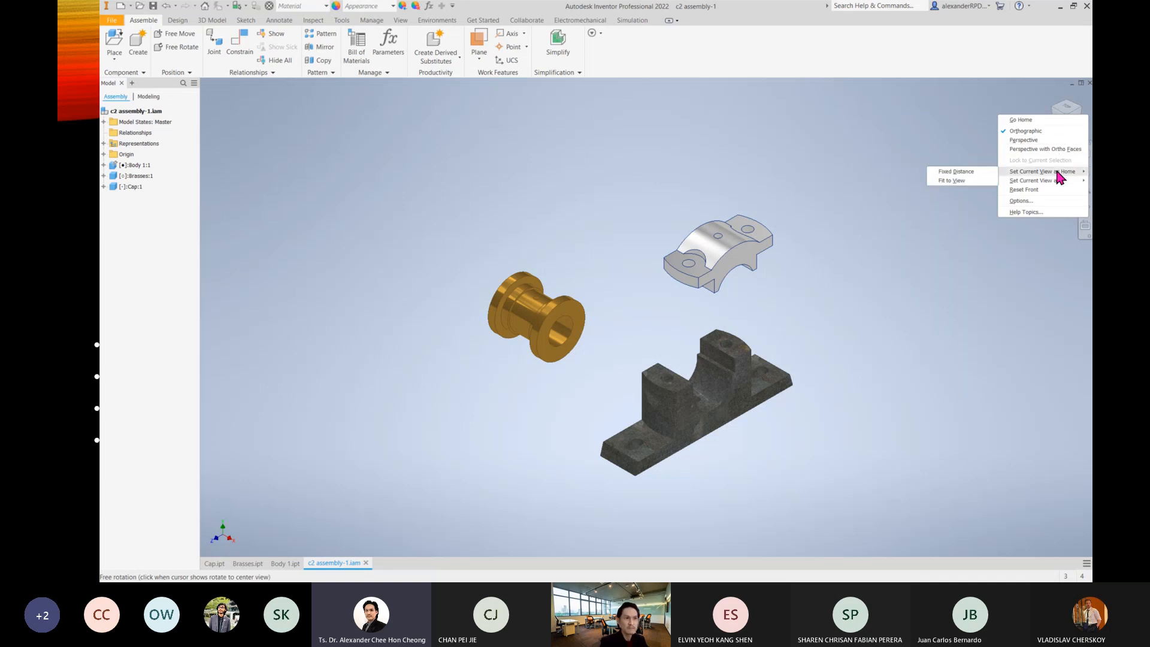
{"action": "left_click", "coordinate": [983, 181]}
Test the new home view by orbiting the assembly away and recalling it repeatedly.
{"action": "left_click_drag", "start_coordinate": [917, 397], "coordinate": [896, 372]}
{"action": "left_click", "coordinate": [1055, 104]}
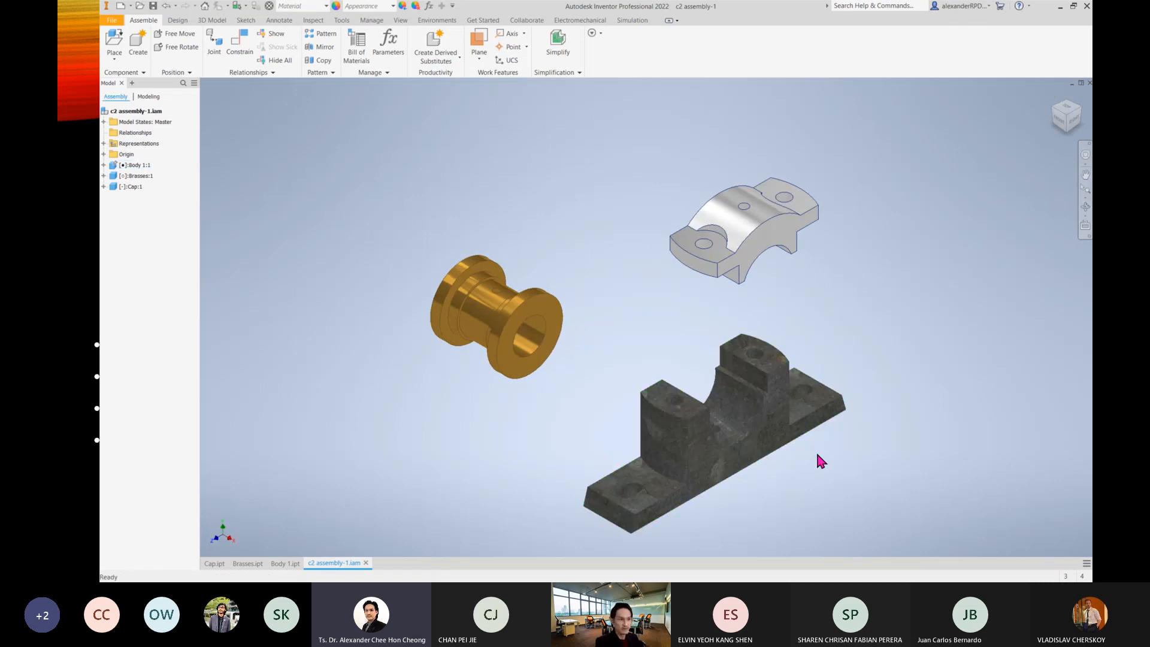
{"action": "left_click_drag", "start_coordinate": [816, 457], "coordinate": [890, 318]}
{"action": "key", "text": "F6"}
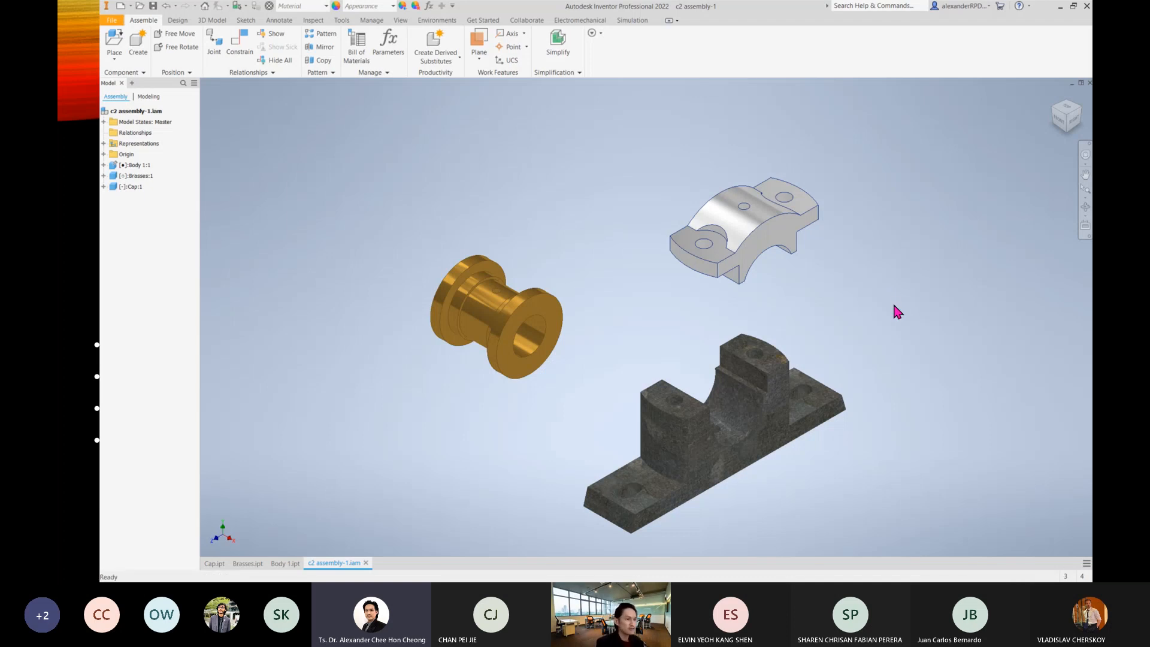
{"action": "middle_click_drag", "start_coordinate": [900, 326], "coordinate": [857, 303]}
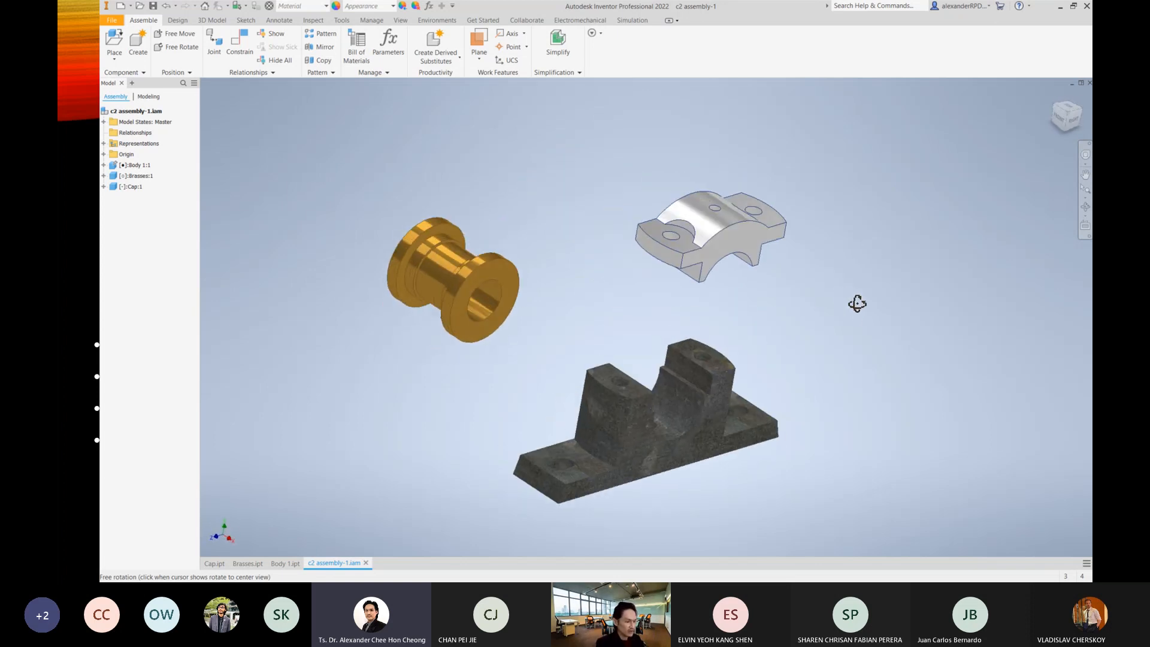
{"action": "key", "text": "F6"}
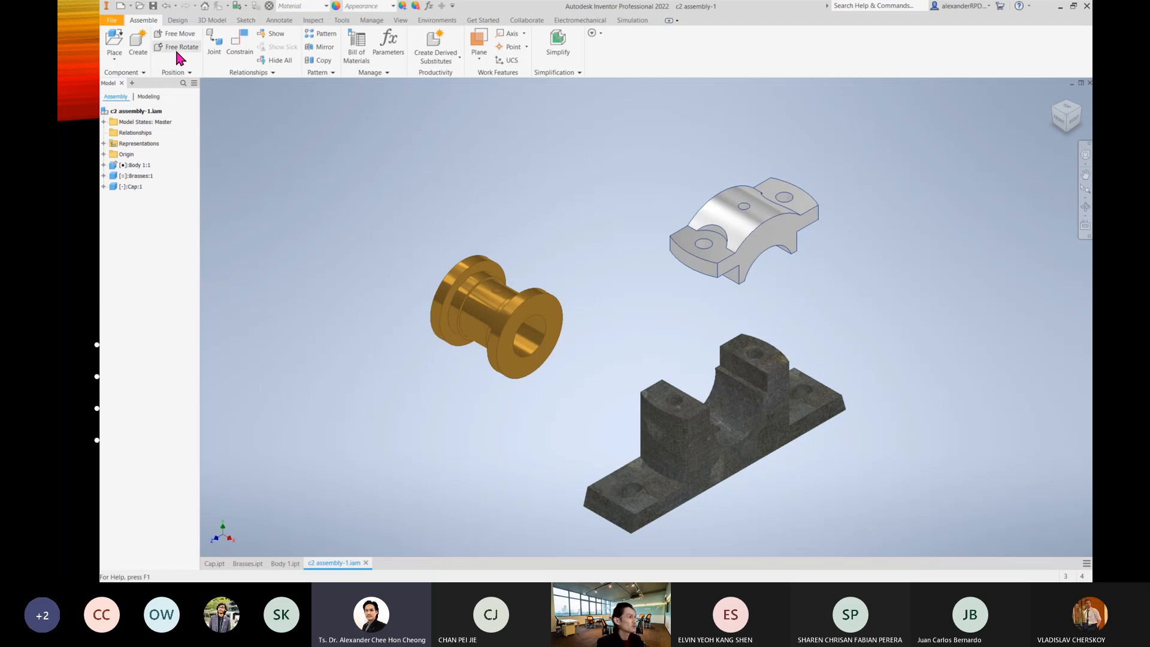
Tilt the Cap with Free Rotate to bring its arch forward, and shift the Brasses slightly away from Body 1 with Free Move.
{"action": "left_click", "coordinate": [764, 225]}
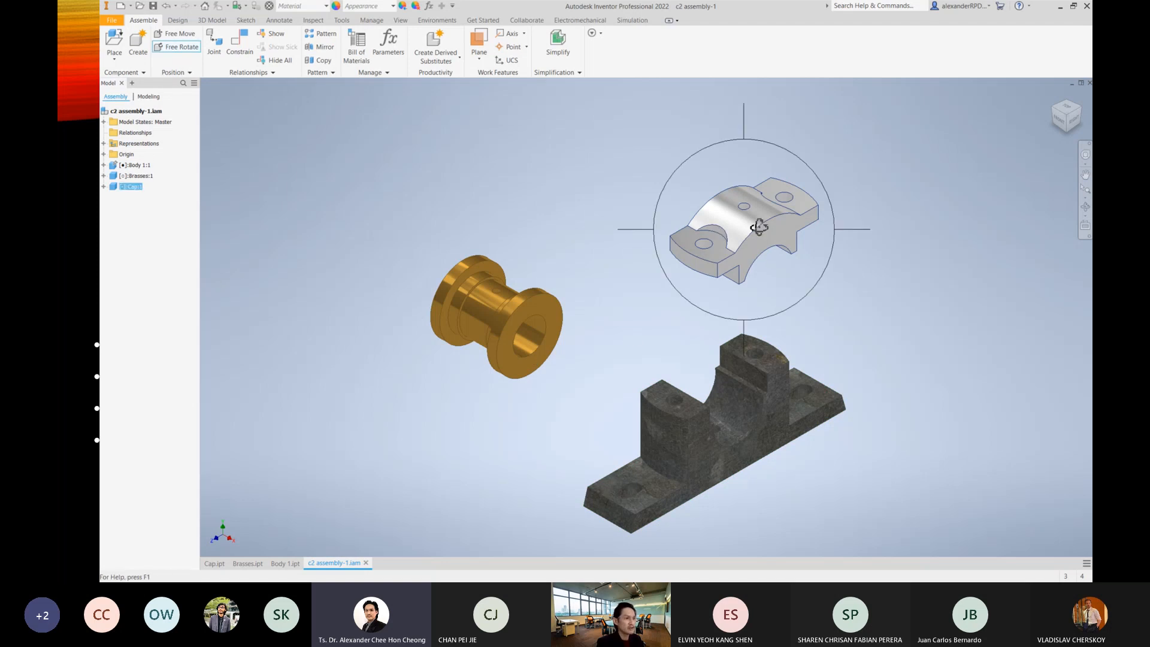
{"action": "left_click_drag", "start_coordinate": [754, 233], "coordinate": [756, 151]}
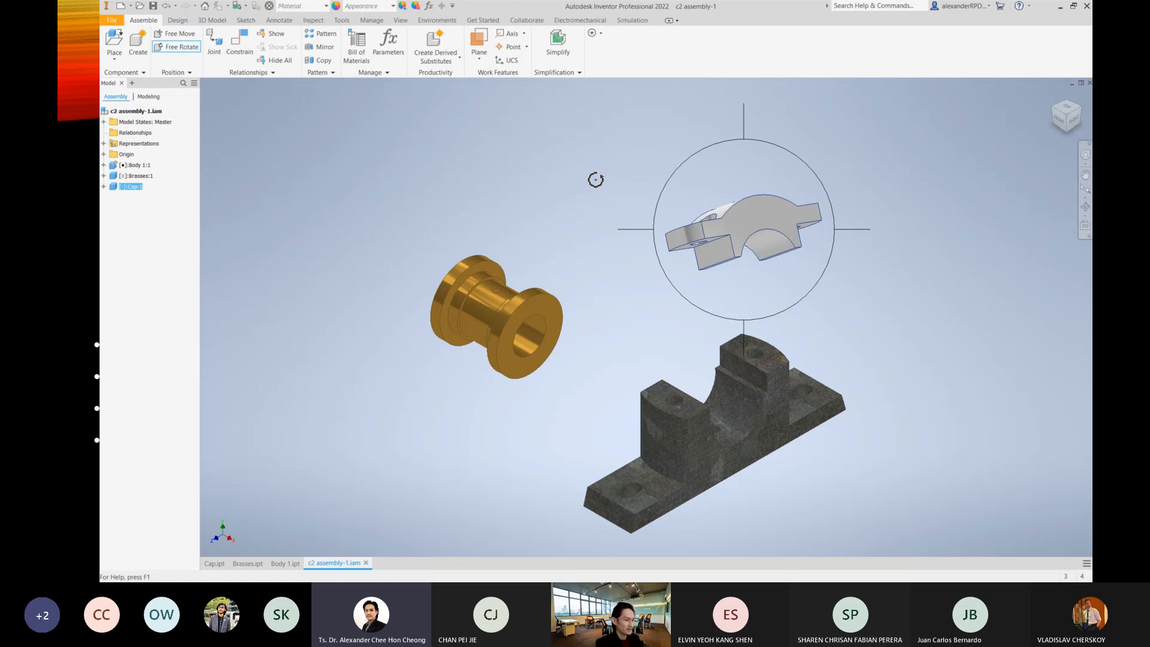
{"action": "key", "text": "Escape"}
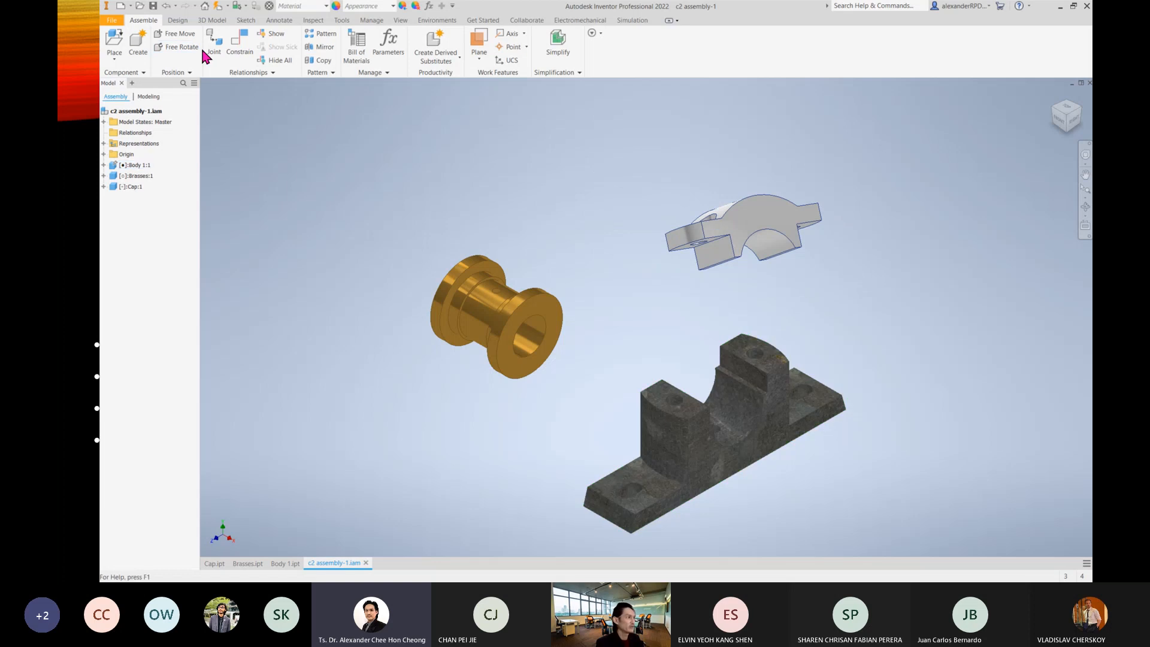
{"action": "left_click", "coordinate": [175, 34]}
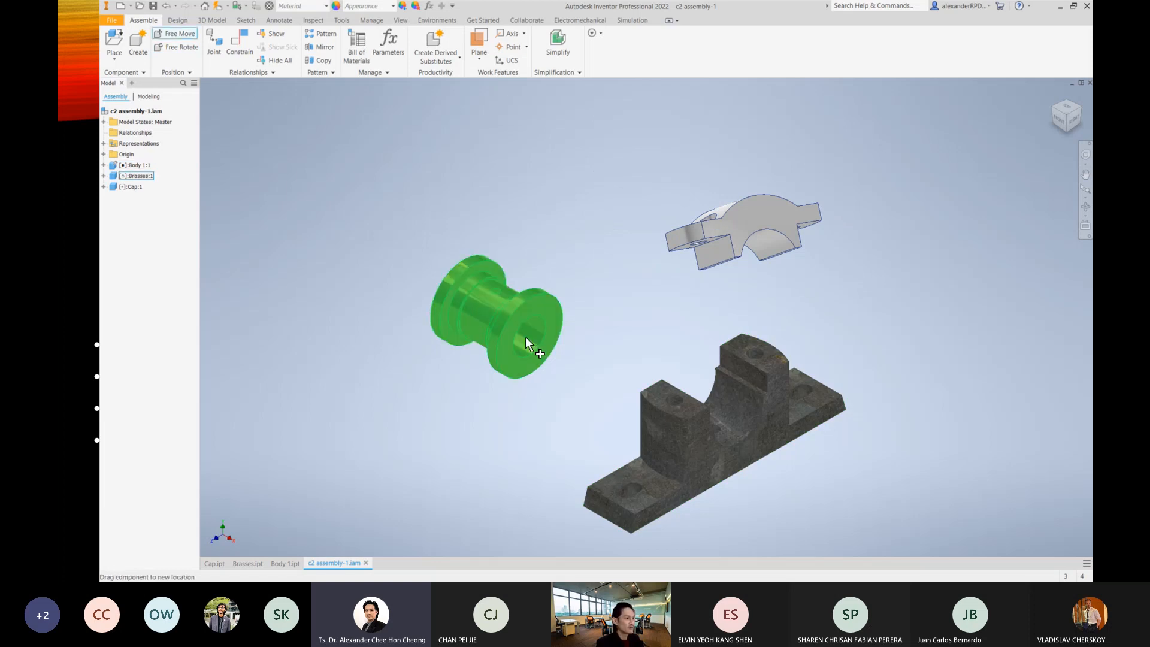
{"action": "left_click_drag", "start_coordinate": [526, 343], "coordinate": [484, 325]}
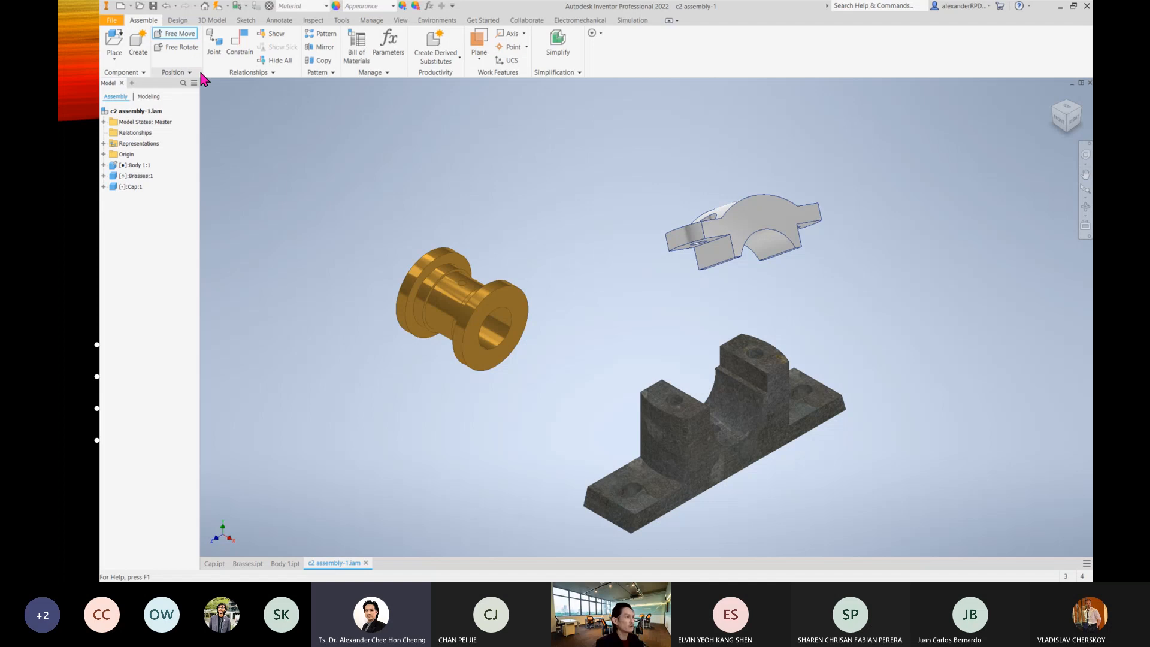
Free-rotate the Cap back to an upright pose, recall the home view and turn the Cap so its arched side faces forward.
{"action": "left_click", "coordinate": [185, 48]}
{"action": "left_click", "coordinate": [761, 226]}
{"action": "left_click_drag", "start_coordinate": [760, 226], "coordinate": [779, 279]}
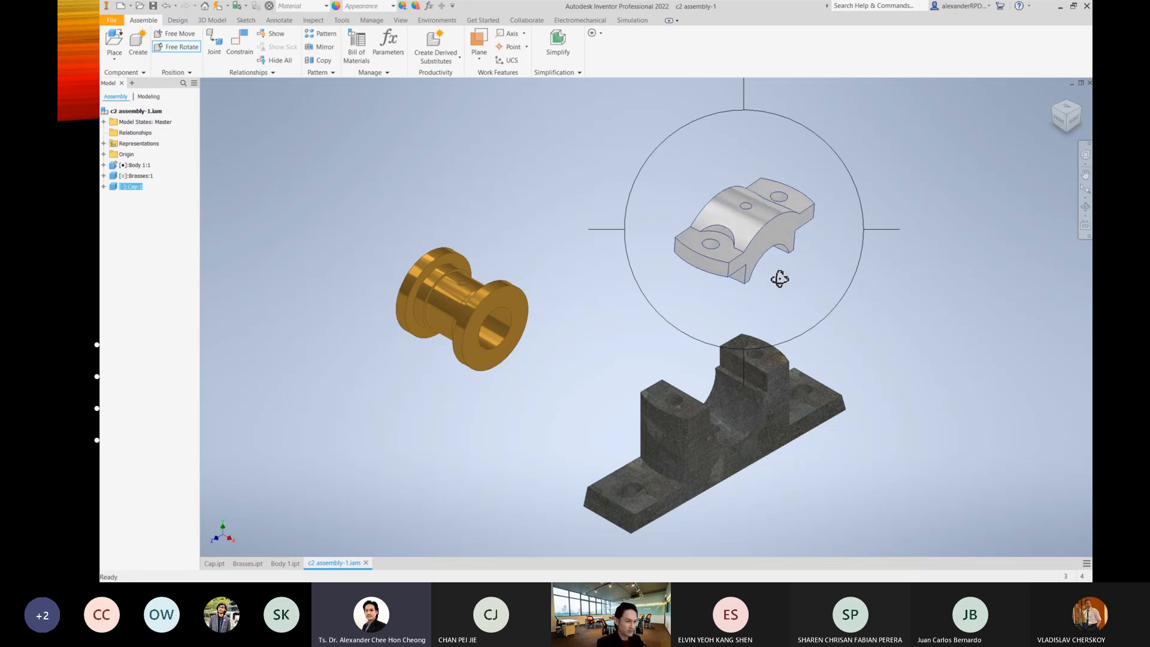
{"action": "key", "text": "F6"}
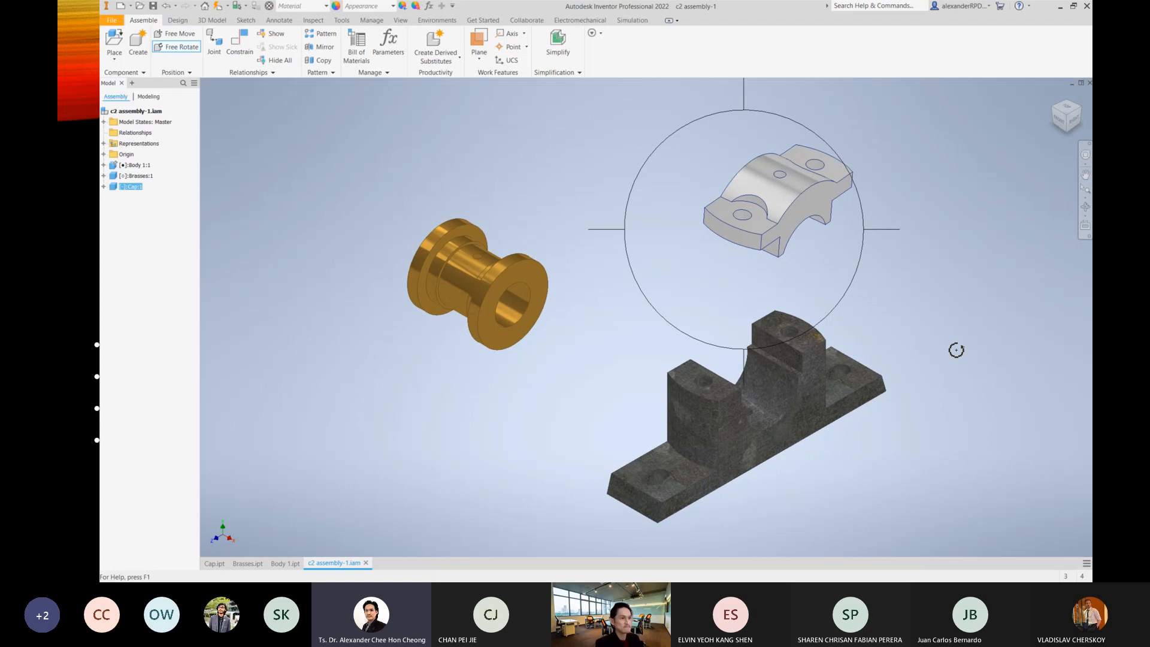
{"action": "left_click_drag", "start_coordinate": [761, 204], "coordinate": [733, 203]}
{"action": "key", "text": "Escape"}
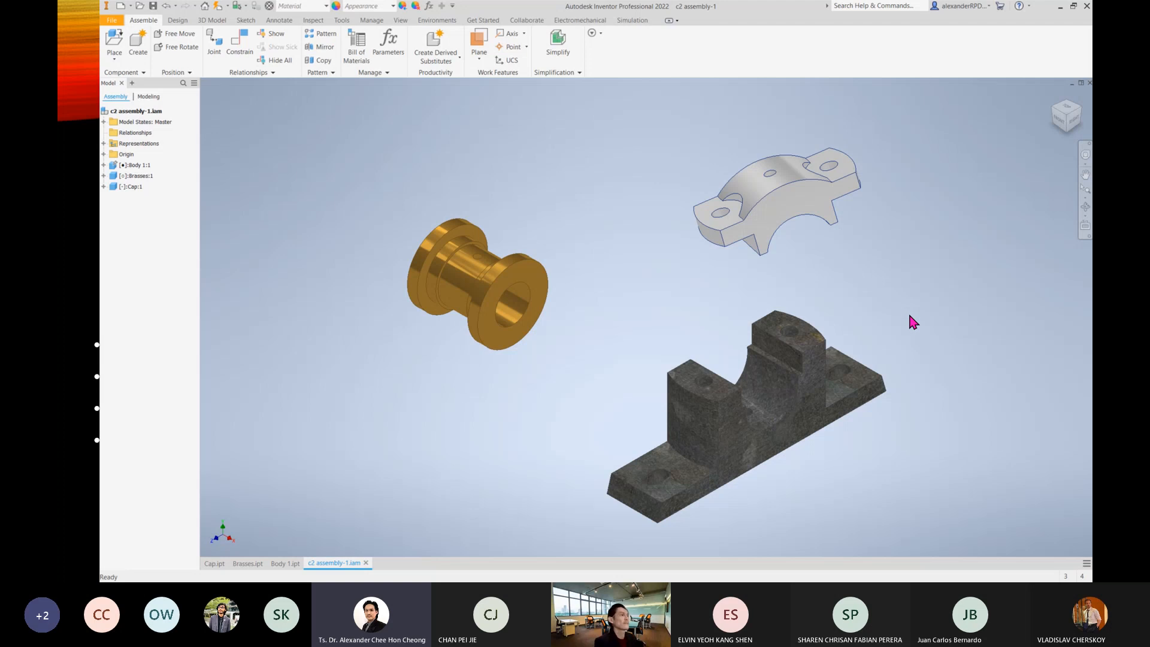
Free-rotate the Brasses so its bore faces forward and its small pin points downward.
{"action": "left_click", "coordinate": [180, 47]}
{"action": "left_click", "coordinate": [474, 350]}
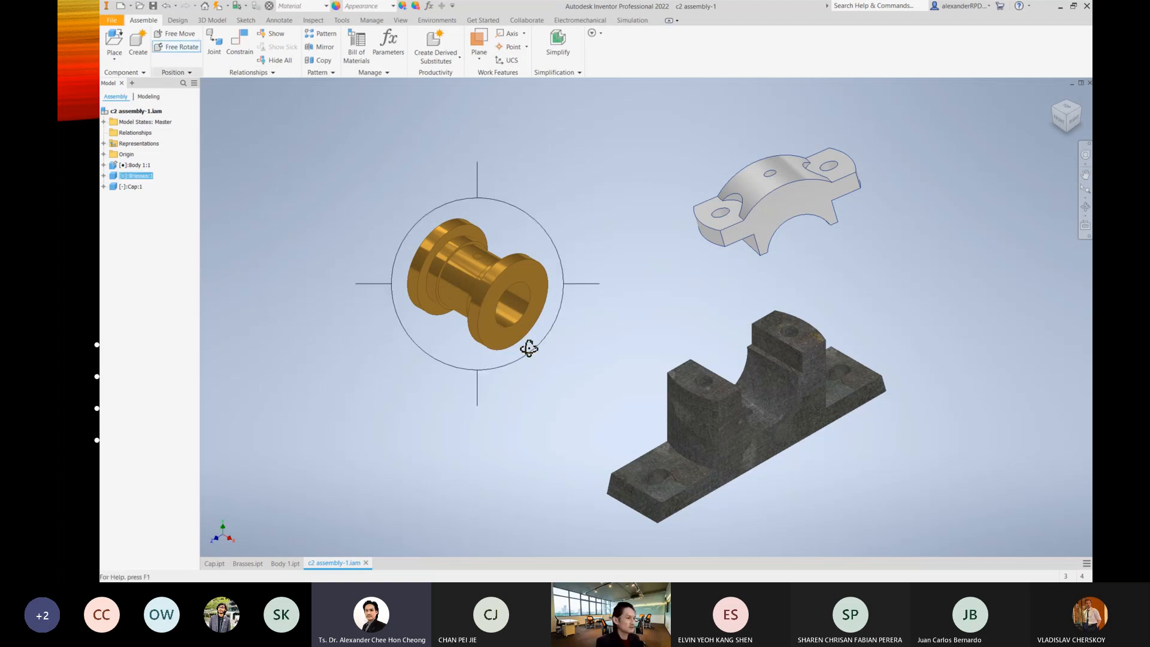
{"action": "left_click_drag", "start_coordinate": [491, 306], "coordinate": [436, 344]}
{"action": "left_click_drag", "start_coordinate": [519, 297], "coordinate": [483, 244]}
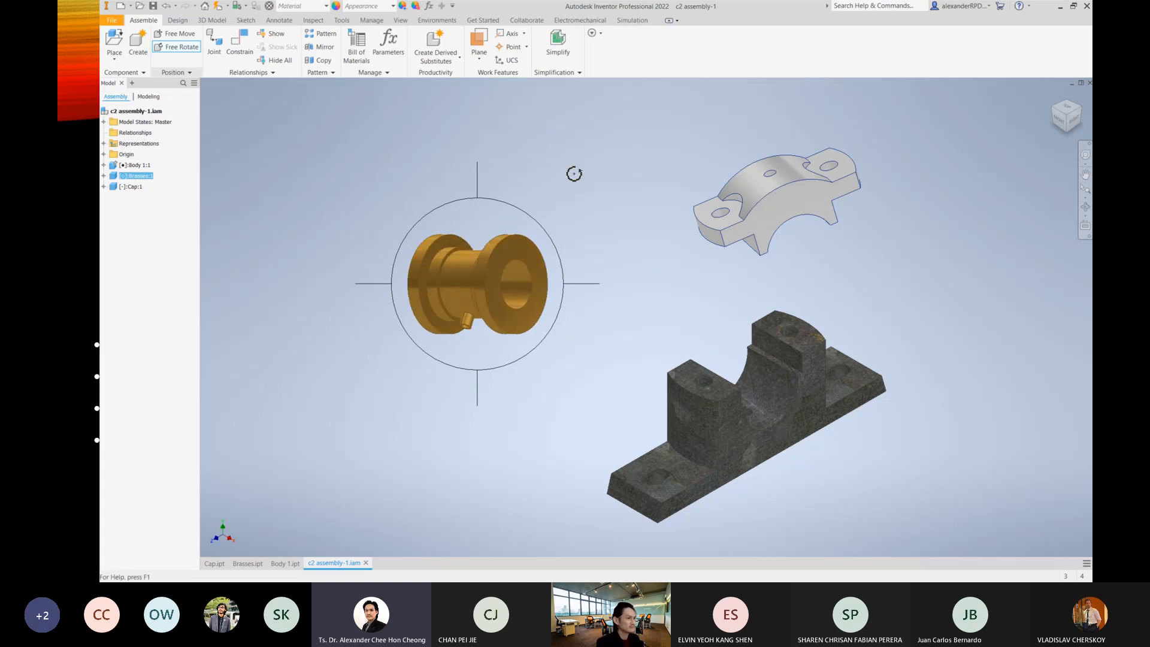
{"action": "key", "text": "Escape"}
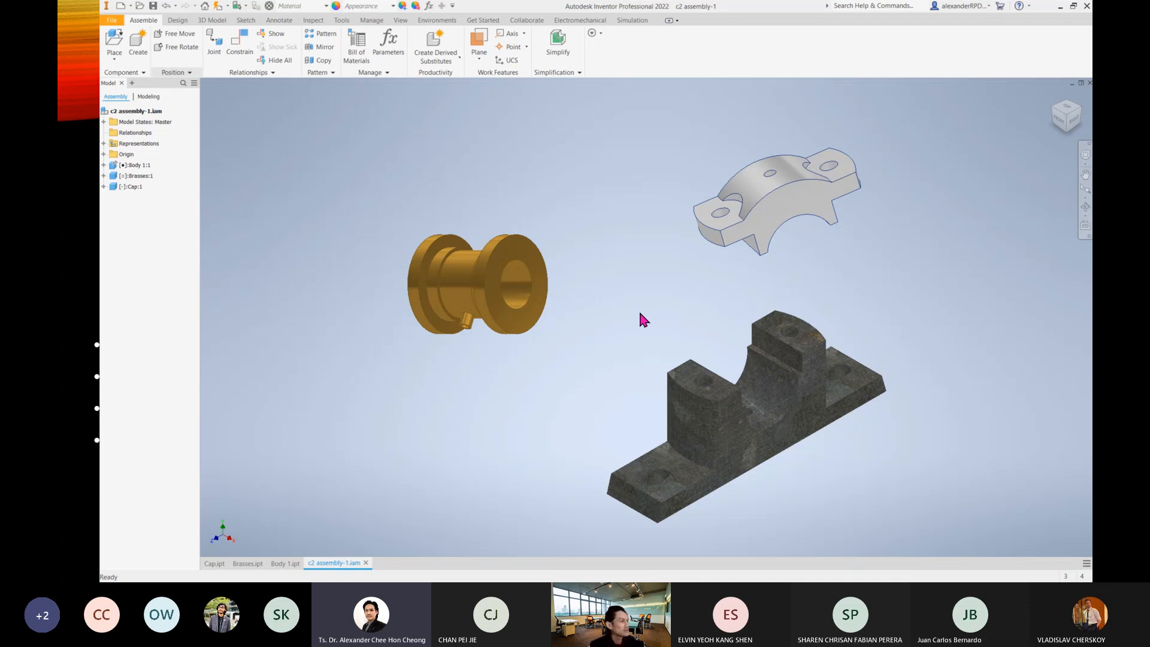
Shift the Brasses slightly closer to Body 1 with Free Move.
{"action": "middle_click_drag", "start_coordinate": [650, 311], "coordinate": [626, 307]}
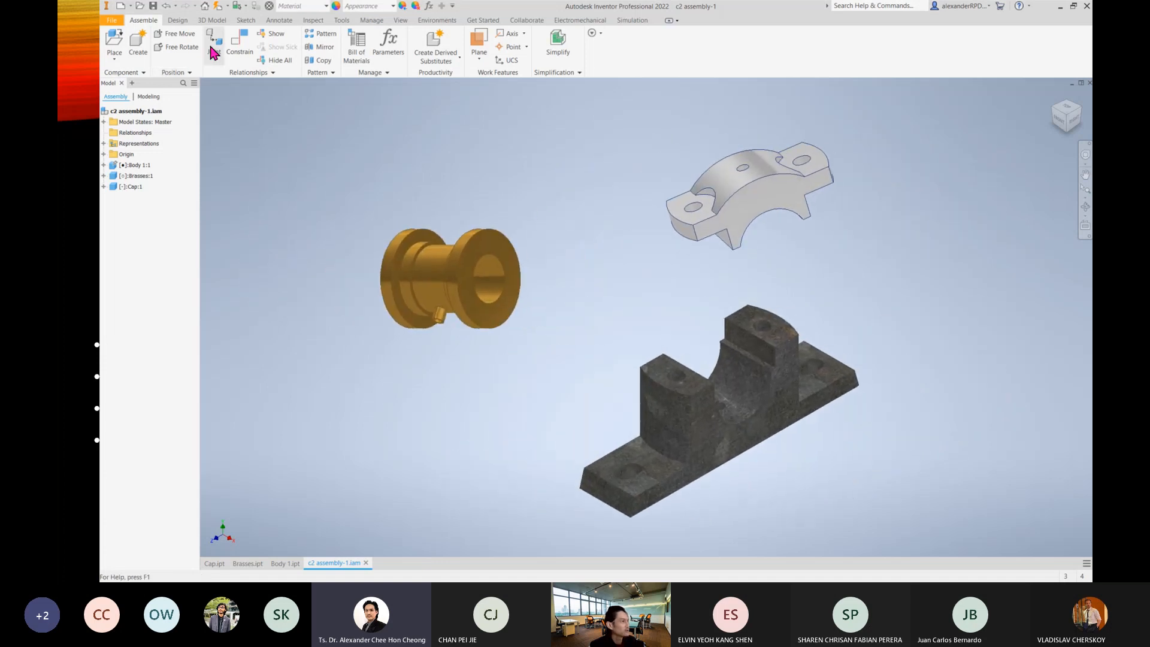
{"action": "left_click", "coordinate": [175, 34]}
{"action": "left_click_drag", "start_coordinate": [494, 311], "coordinate": [513, 287]}
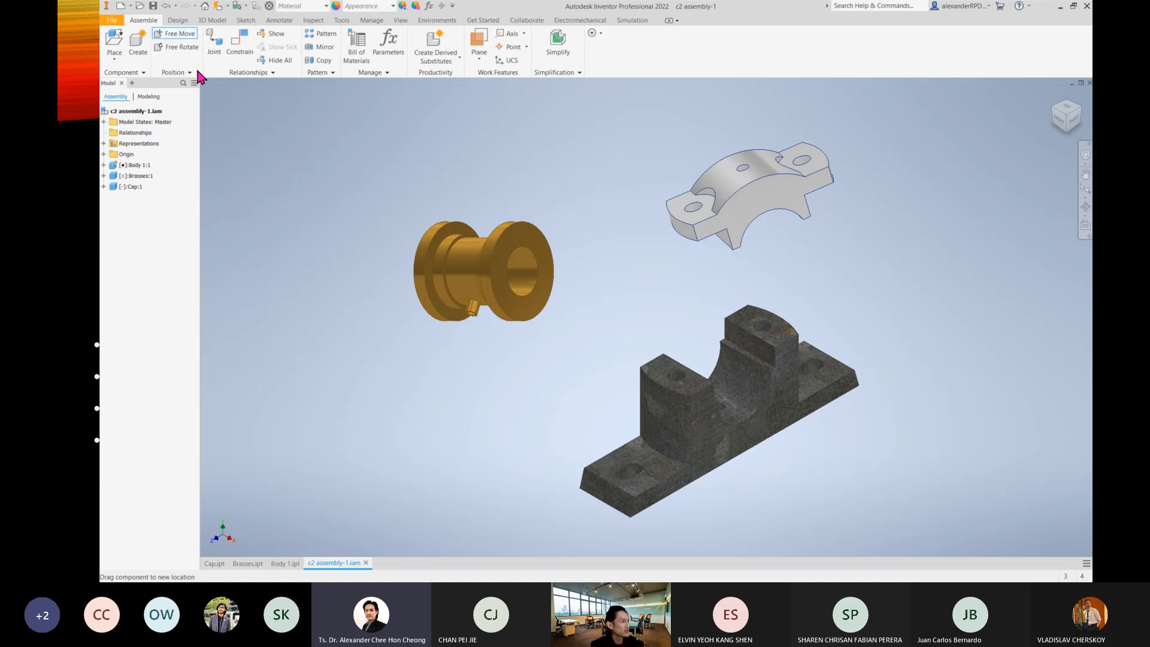
Try to reposition the grounded Body 1 with Free Move.
{"action": "left_click", "coordinate": [175, 36]}
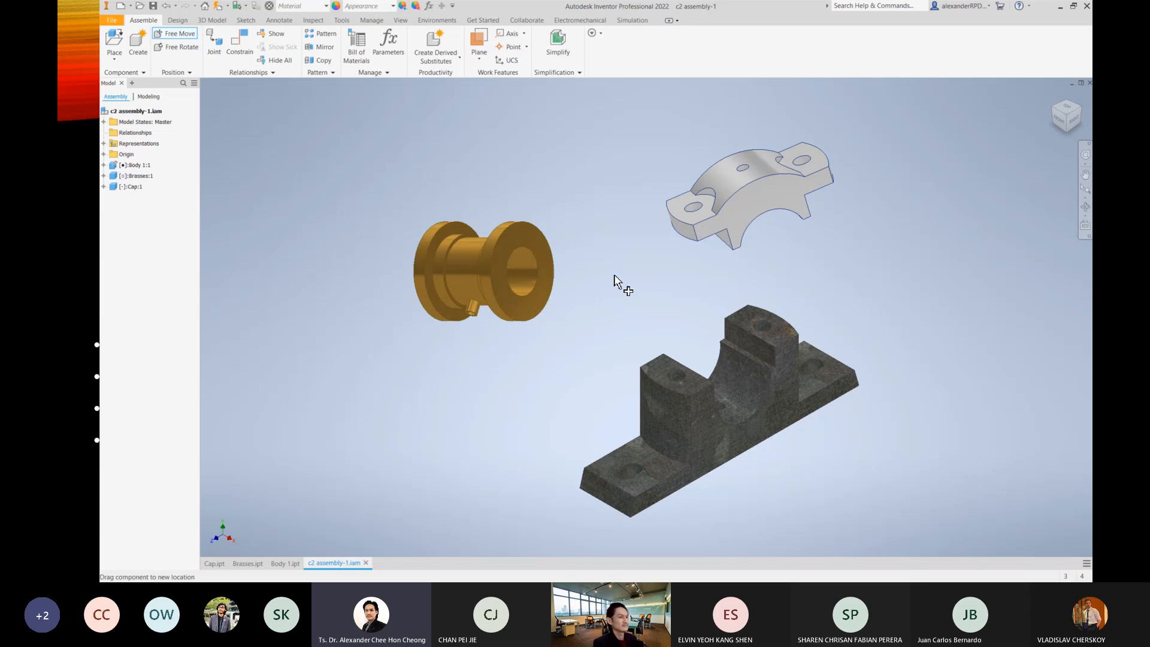
{"action": "left_click", "coordinate": [768, 311]}
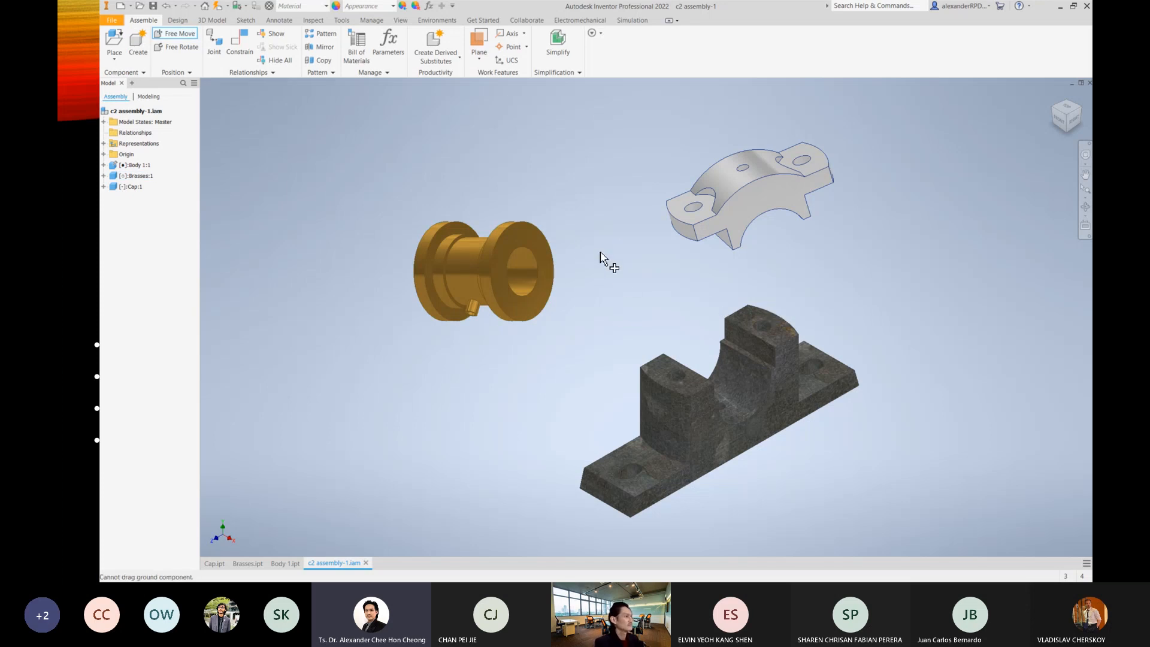
{"action": "key", "text": "Escape"}
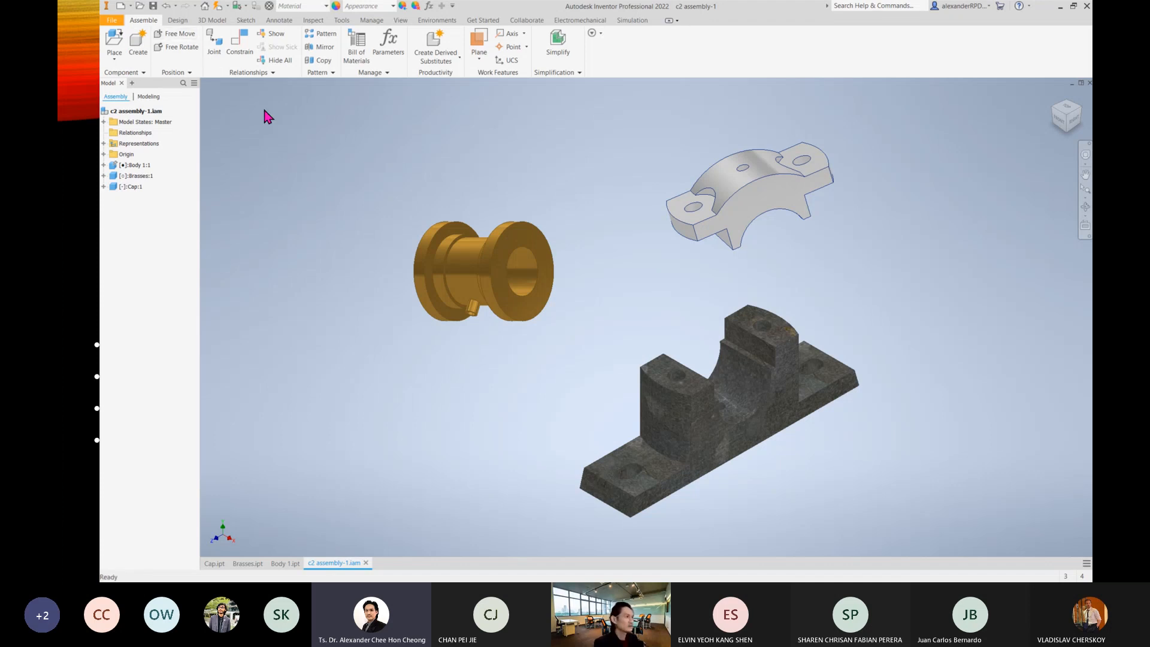
Reposition the Cap slightly closer to the Brasses with Free Move, and shift the Brasses away from it.
{"action": "left_click", "coordinate": [177, 34]}
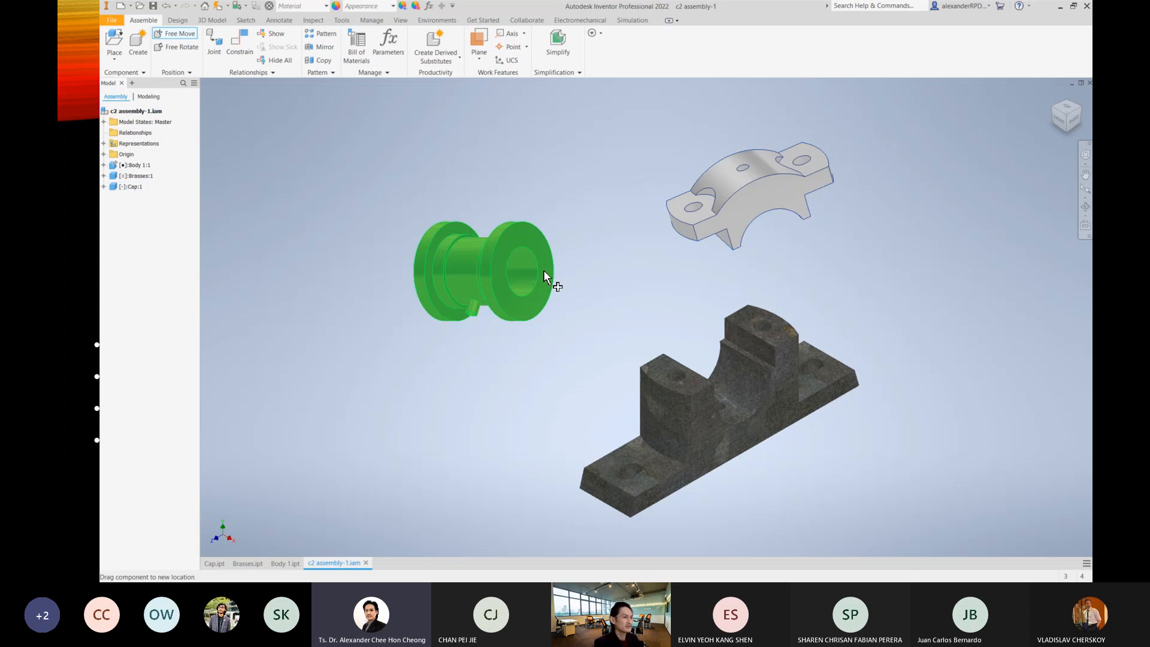
{"action": "left_click_drag", "start_coordinate": [496, 279], "coordinate": [555, 272]}
{"action": "left_click_drag", "start_coordinate": [798, 196], "coordinate": [771, 213]}
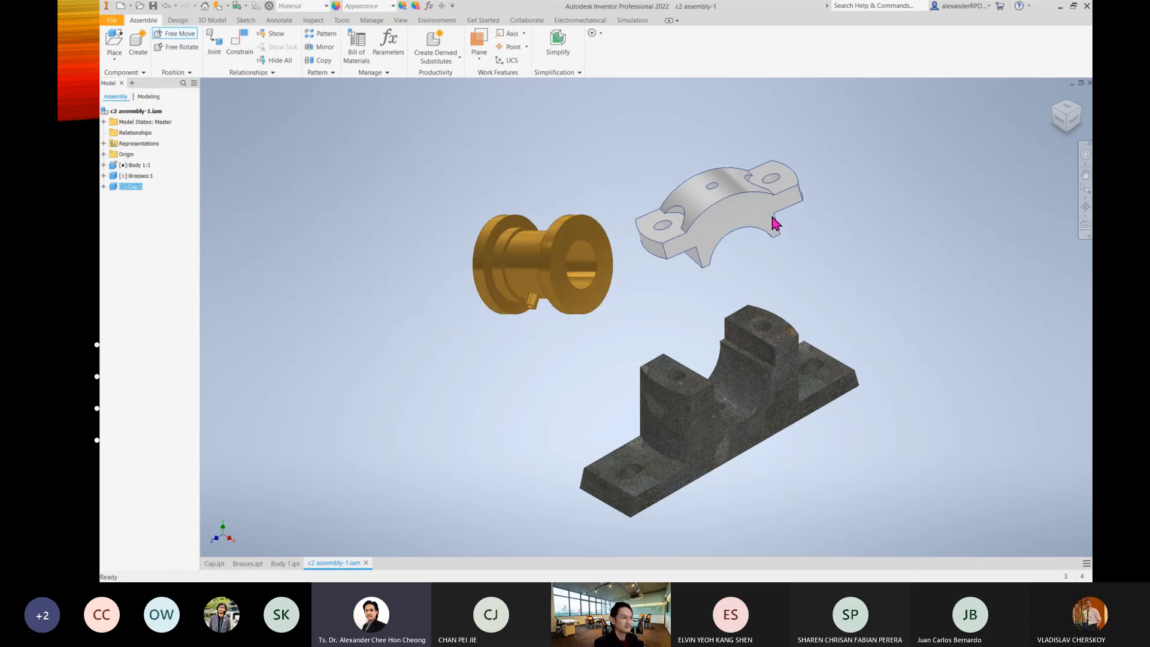
{"action": "left_click_drag", "start_coordinate": [556, 284], "coordinate": [487, 293]}
{"action": "key", "text": "Escape"}
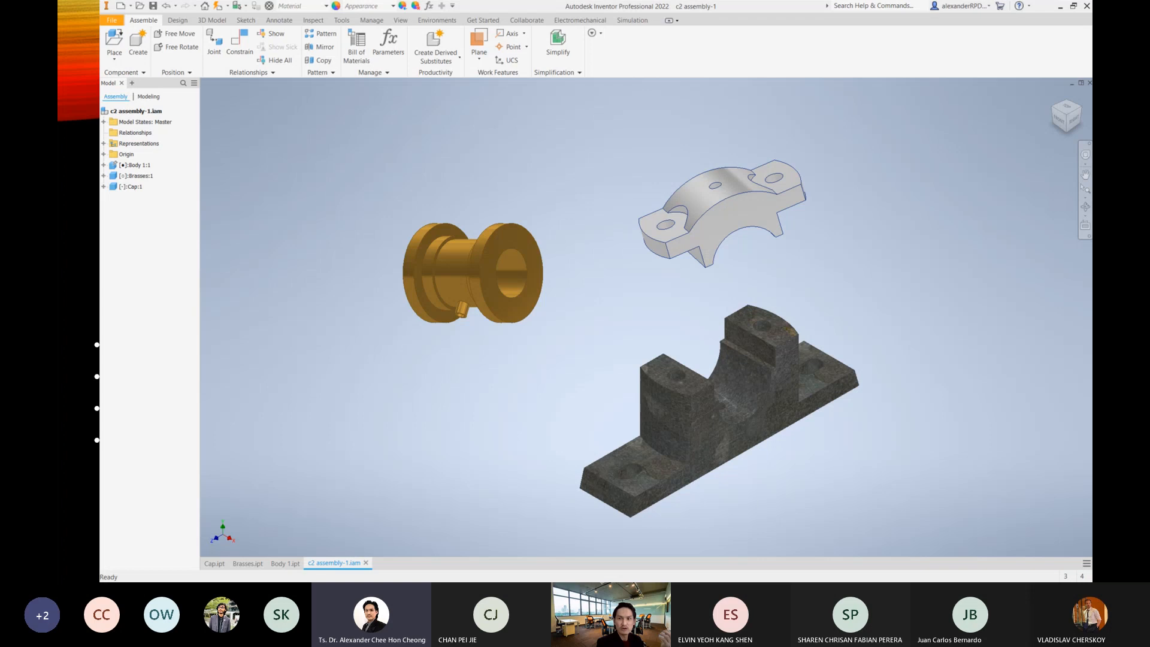
{"action": "key", "text": "alt+Tab"}
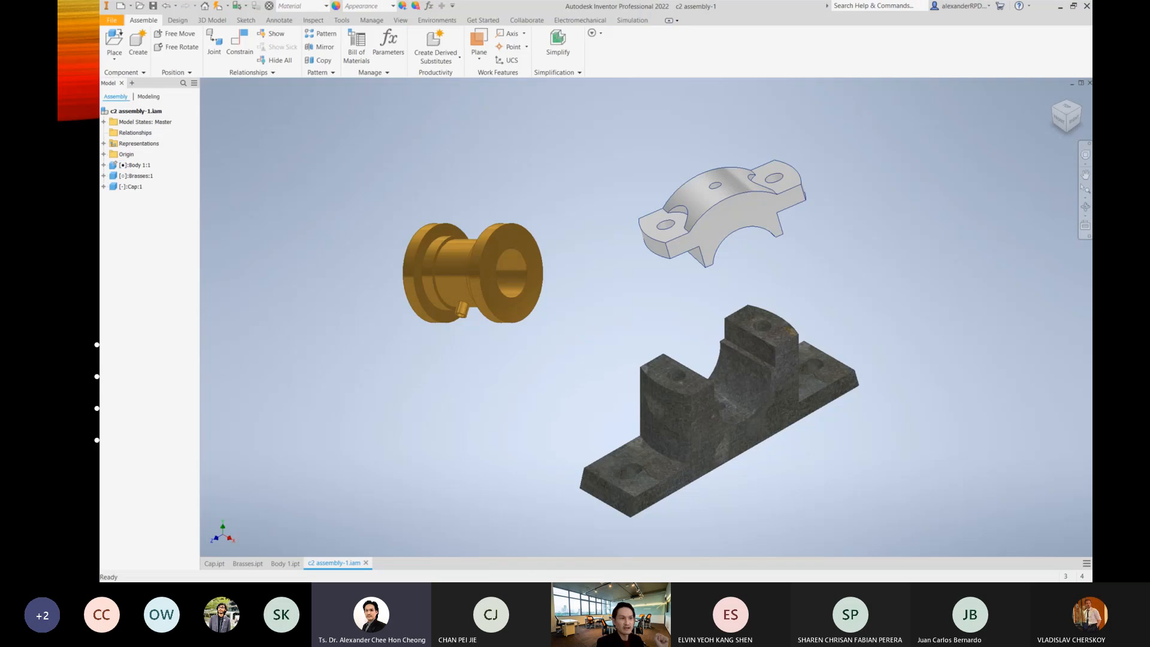
{"action": "key", "text": "alt+Tab"}
Inspect the pin on the Brasses and free-rotate the Cap to expose the small hole inside its arch.
{"action": "scroll", "coordinate": [470, 336], "scroll_direction": "down", "scroll_amount": 5}
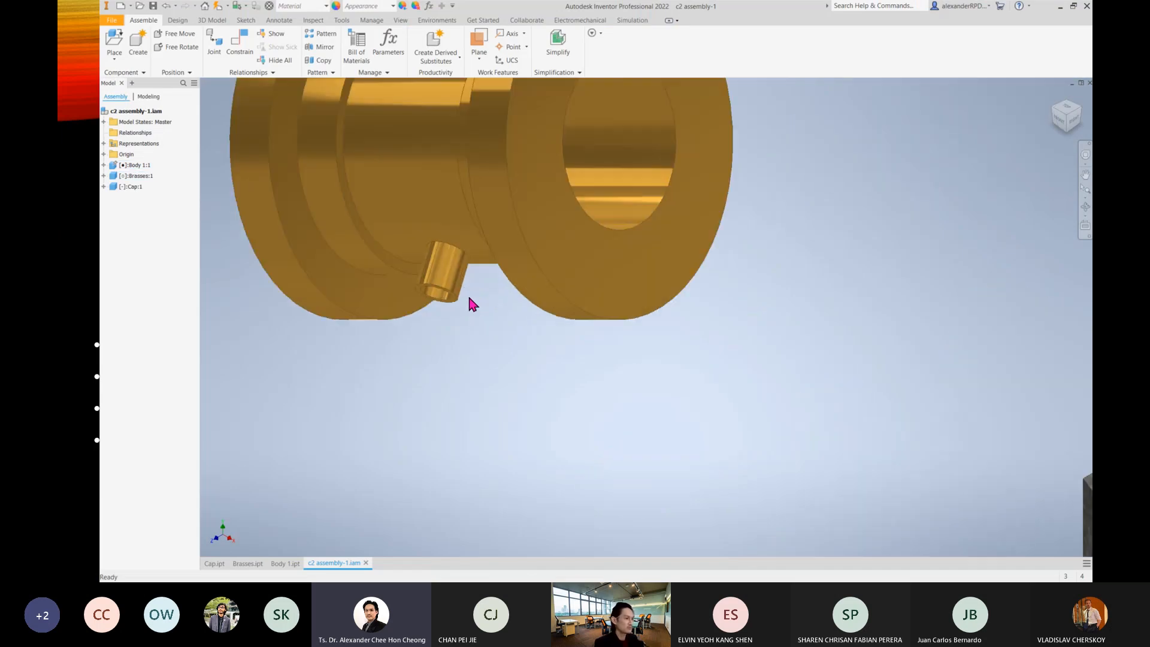
{"action": "scroll", "coordinate": [766, 378], "scroll_direction": "up", "scroll_amount": 5}
{"action": "middle_click_drag", "start_coordinate": [904, 367], "coordinate": [821, 286]}
{"action": "left_click", "coordinate": [808, 203]}
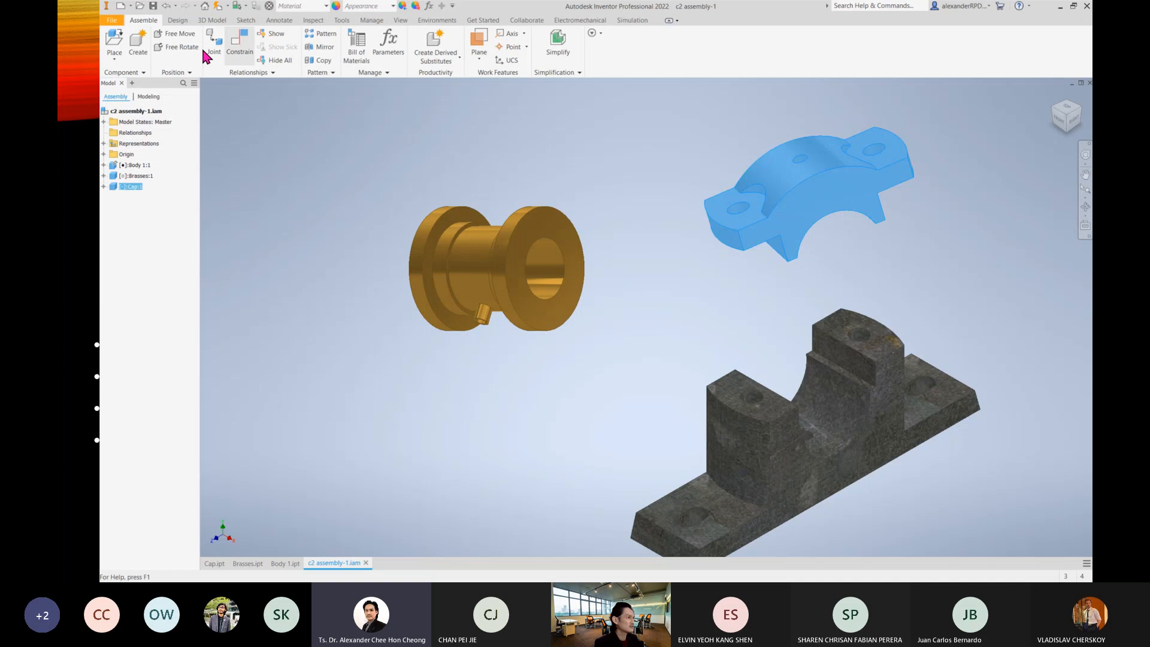
{"action": "left_click", "coordinate": [172, 48]}
{"action": "left_click_drag", "start_coordinate": [775, 205], "coordinate": [762, 146]}
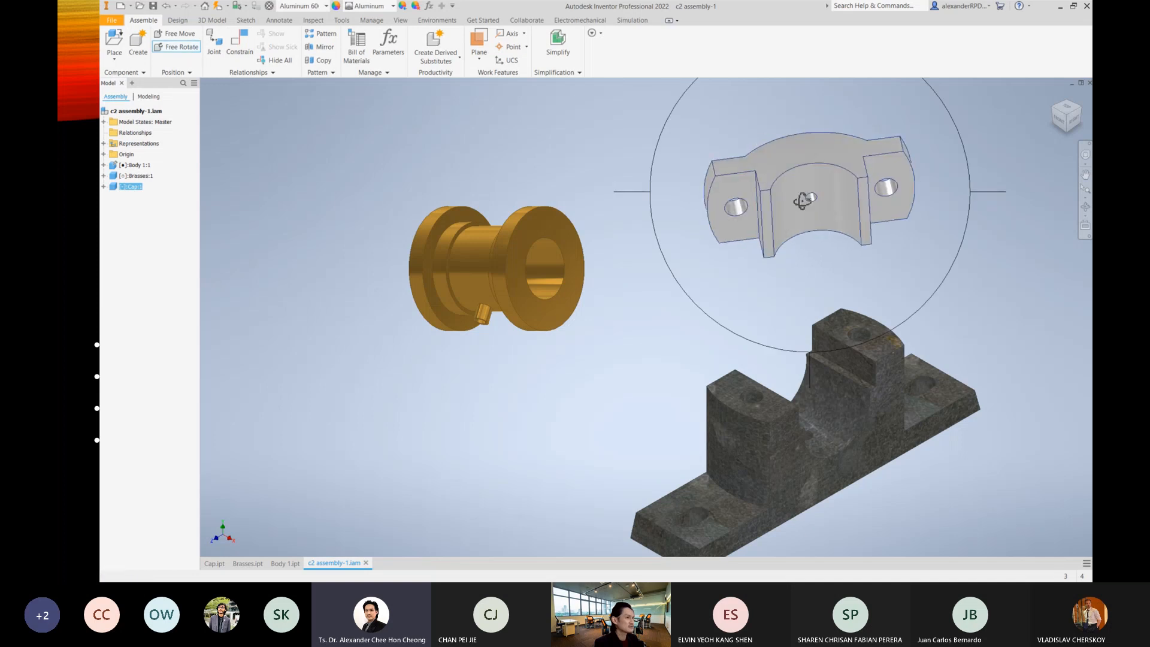
{"action": "key", "text": "Escape"}
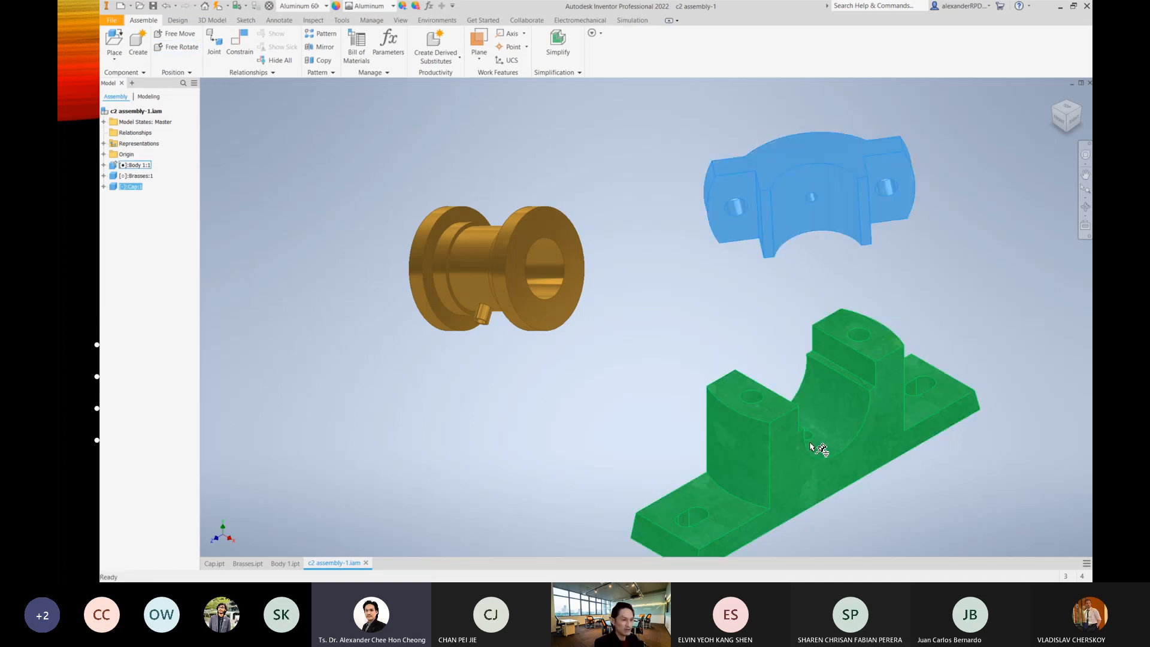
Examine the small hole in the curved saddle of Body 1 up close and restore the isometric home view.
{"action": "scroll", "coordinate": [816, 442], "scroll_direction": "down", "scroll_amount": 6}
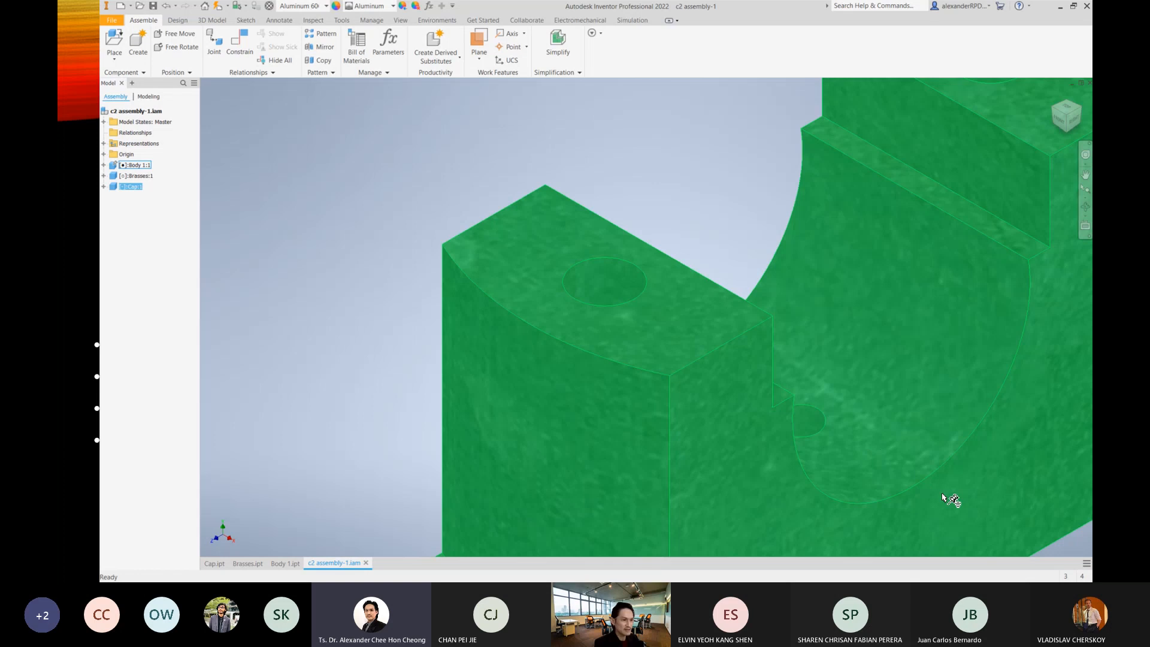
{"action": "middle_click_drag", "start_coordinate": [947, 501], "coordinate": [619, 349]}
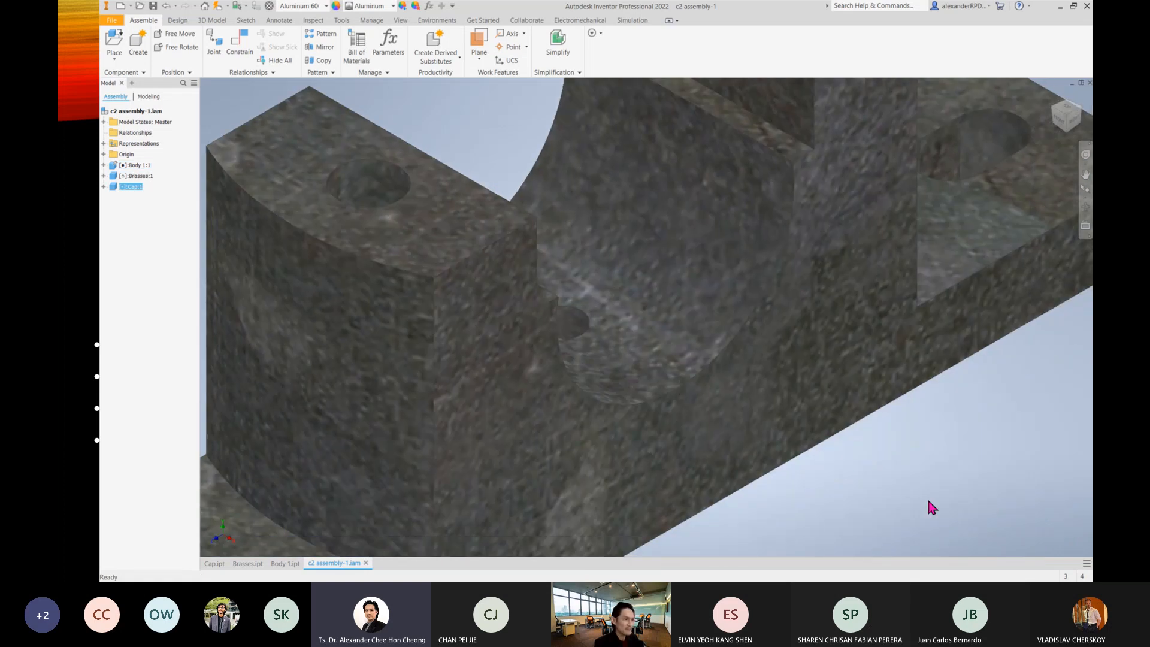
{"action": "middle_click_drag", "start_coordinate": [932, 506], "coordinate": [560, 424], "text": "shift"}
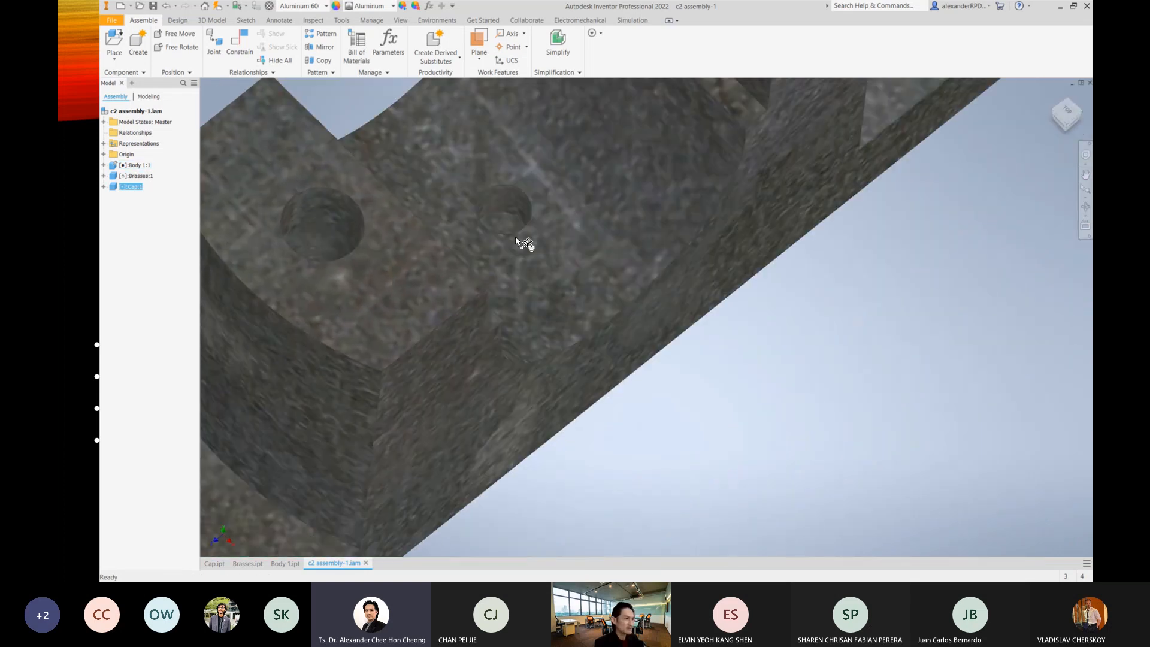
{"action": "scroll", "coordinate": [854, 411], "scroll_direction": "down", "scroll_amount": 5}
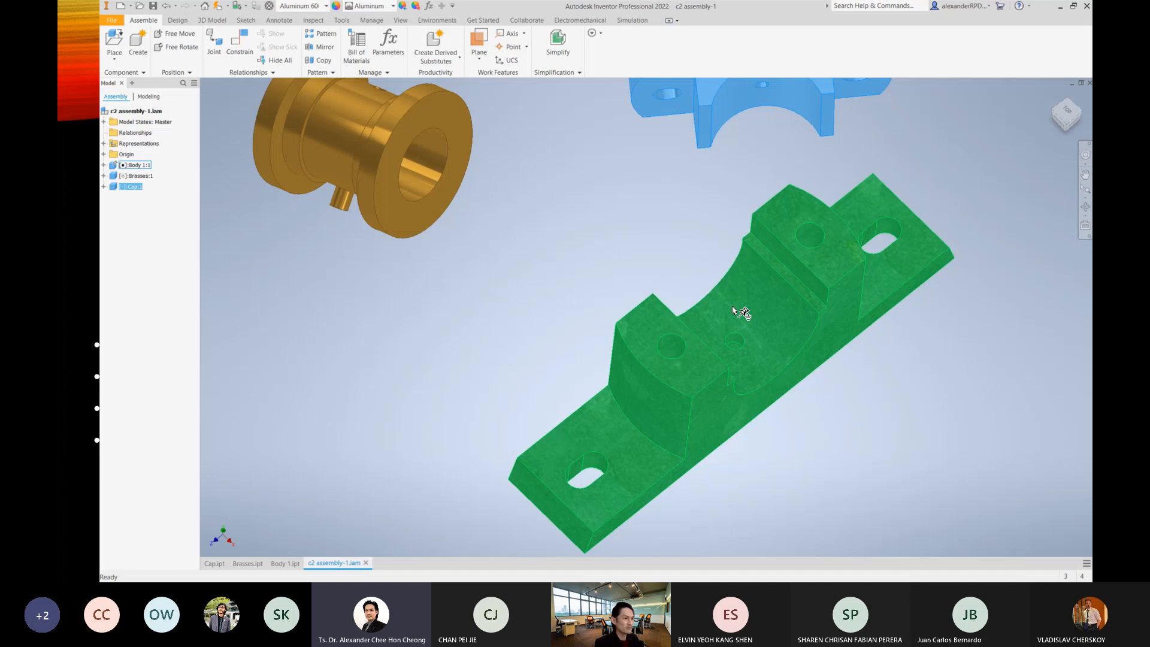
{"action": "middle_click_drag", "start_coordinate": [742, 314], "coordinate": [685, 217], "text": "shift"}
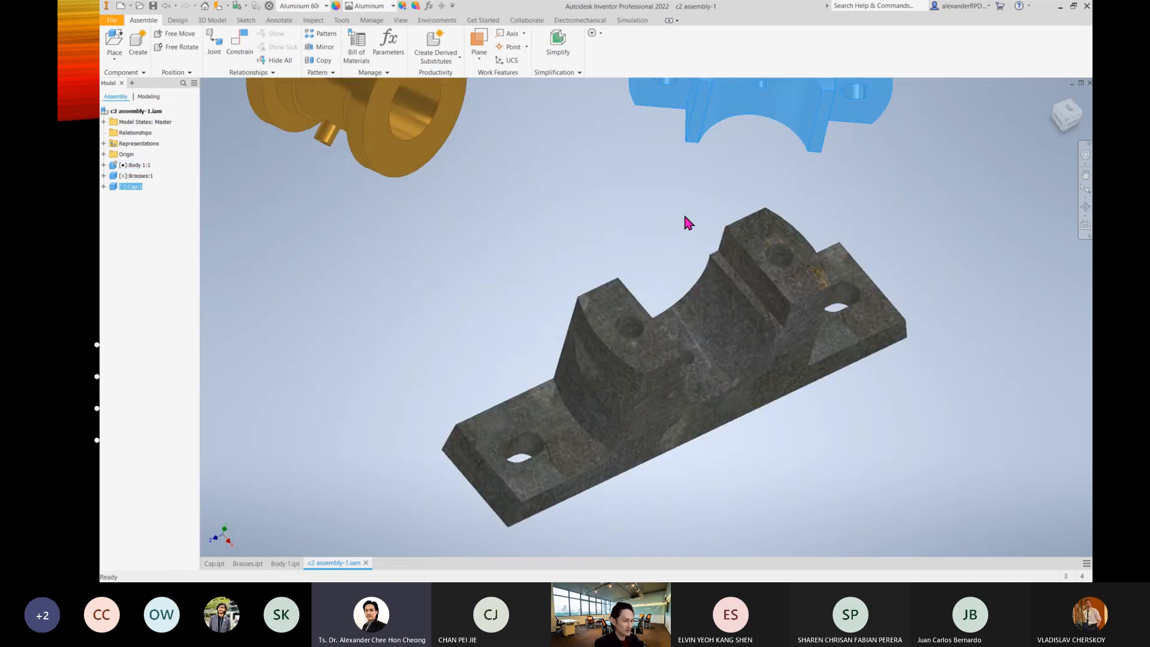
{"action": "scroll", "coordinate": [684, 216], "scroll_direction": "down", "scroll_amount": 3}
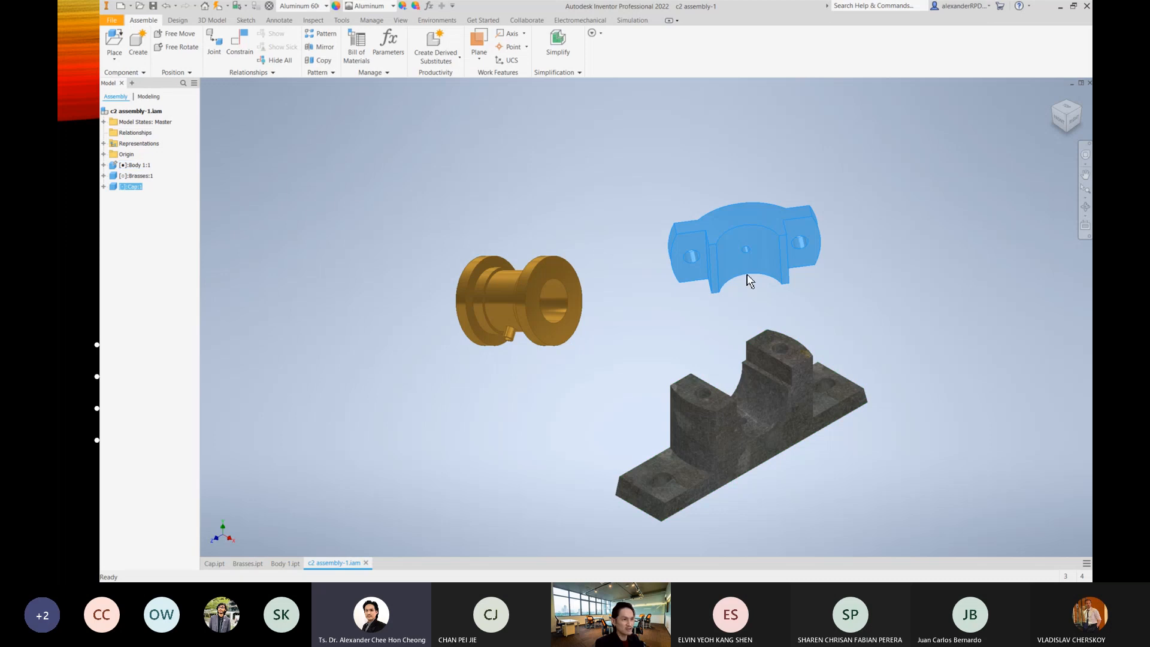
Mark the small holes in the Cap and Body 1 with temporary on-screen ink, link the Brasses' pin to each, and clear the marks.
{"action": "left_click", "coordinate": [746, 247]}
{"action": "key", "text": "ctrl+alt+g"}
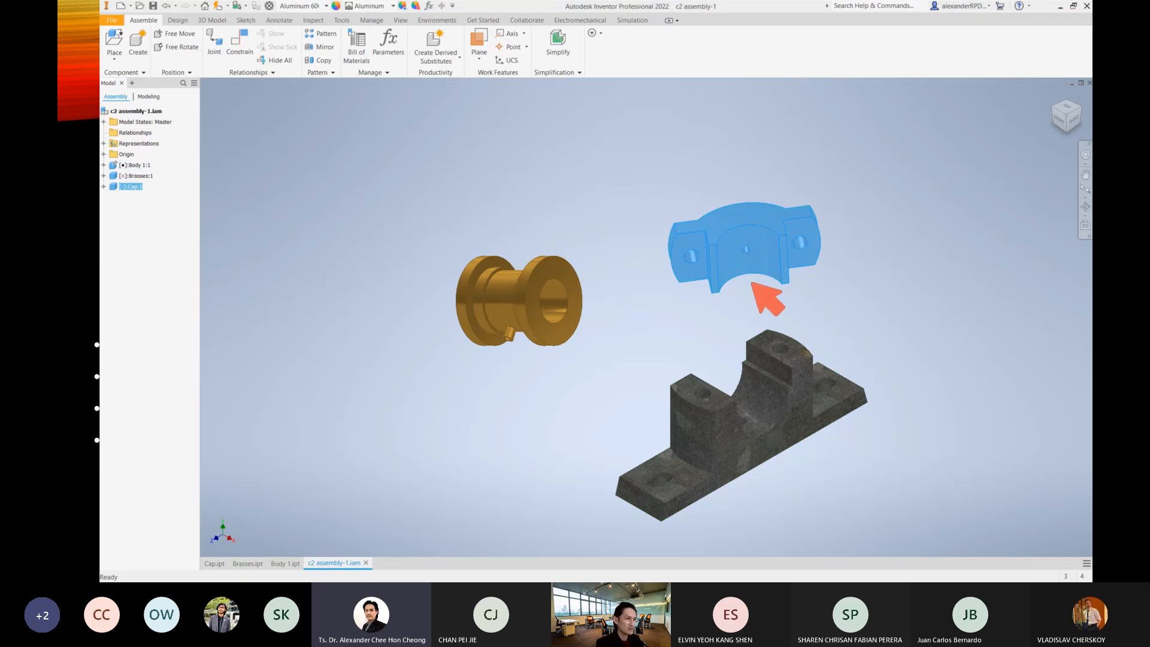
{"action": "mouse_move", "coordinate": [749, 269]}
{"action": "left_mouse_down"}
{"action": "mouse_move", "coordinate": [774, 253]}
{"action": "mouse_move", "coordinate": [756, 255]}
{"action": "left_mouse_up"}
{"action": "mouse_move", "coordinate": [757, 408]}
{"action": "left_mouse_down"}
{"action": "mouse_move", "coordinate": [770, 411]}
{"action": "mouse_move", "coordinate": [742, 395]}
{"action": "left_mouse_up"}
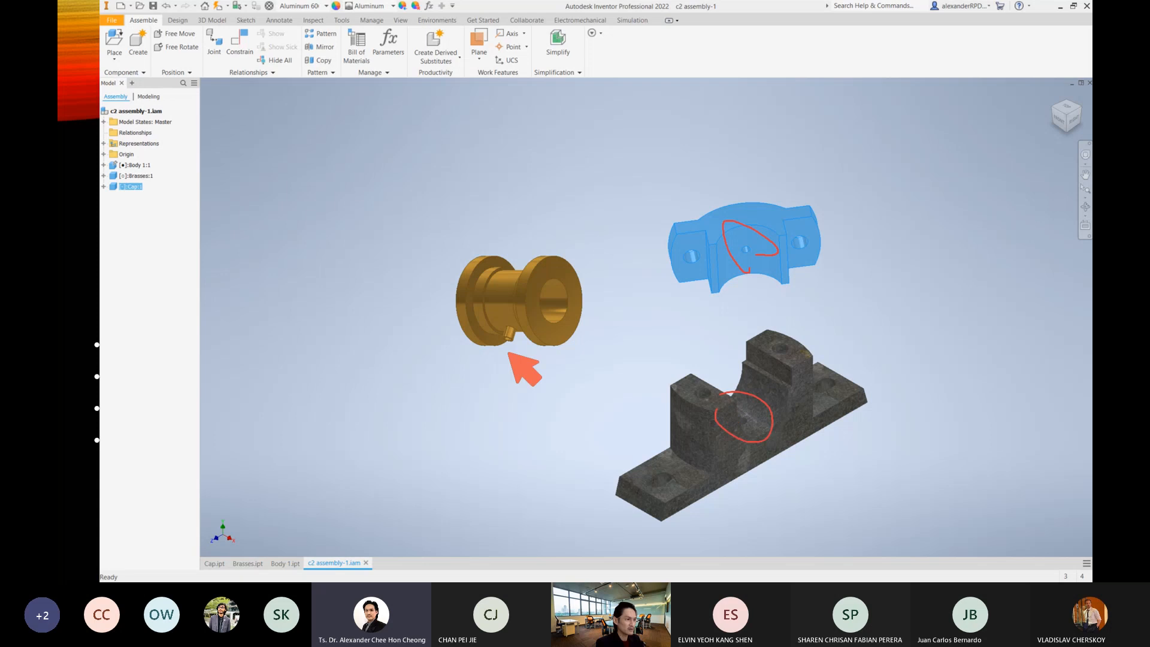
{"action": "mouse_move", "coordinate": [510, 338]}
{"action": "left_mouse_down"}
{"action": "mouse_move", "coordinate": [673, 321]}
{"action": "mouse_move", "coordinate": [742, 268]}
{"action": "mouse_move", "coordinate": [623, 341]}
{"action": "mouse_move", "coordinate": [657, 373]}
{"action": "mouse_move", "coordinate": [759, 418]}
{"action": "left_mouse_up"}
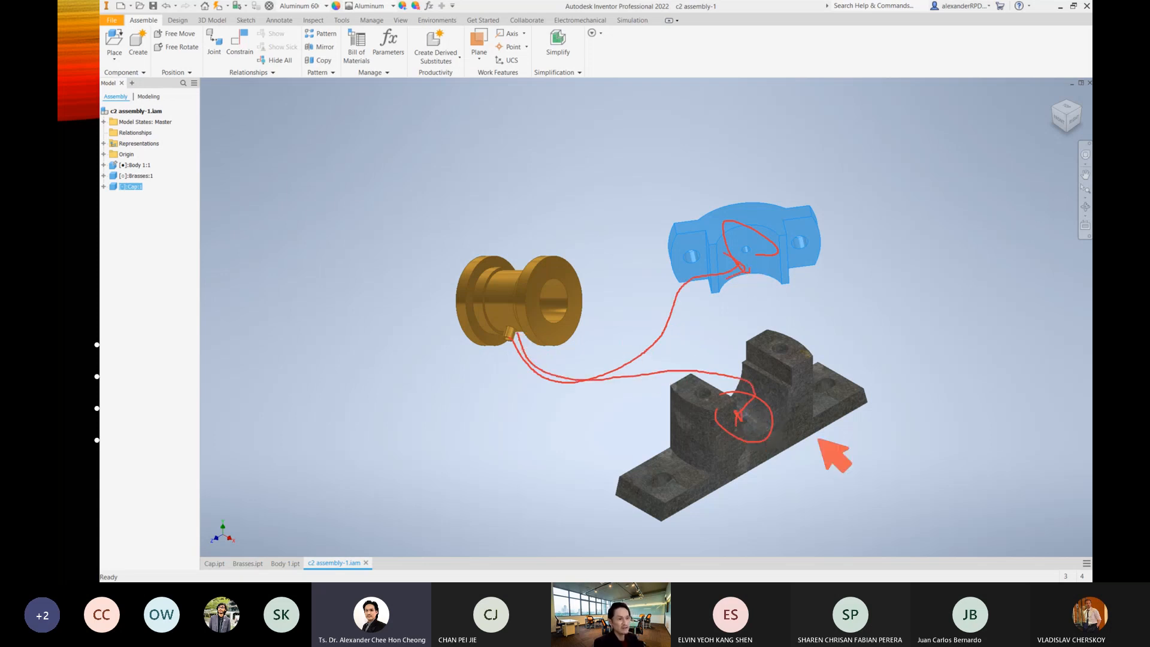
{"action": "left_click_drag", "start_coordinate": [617, 279], "coordinate": [643, 331]}
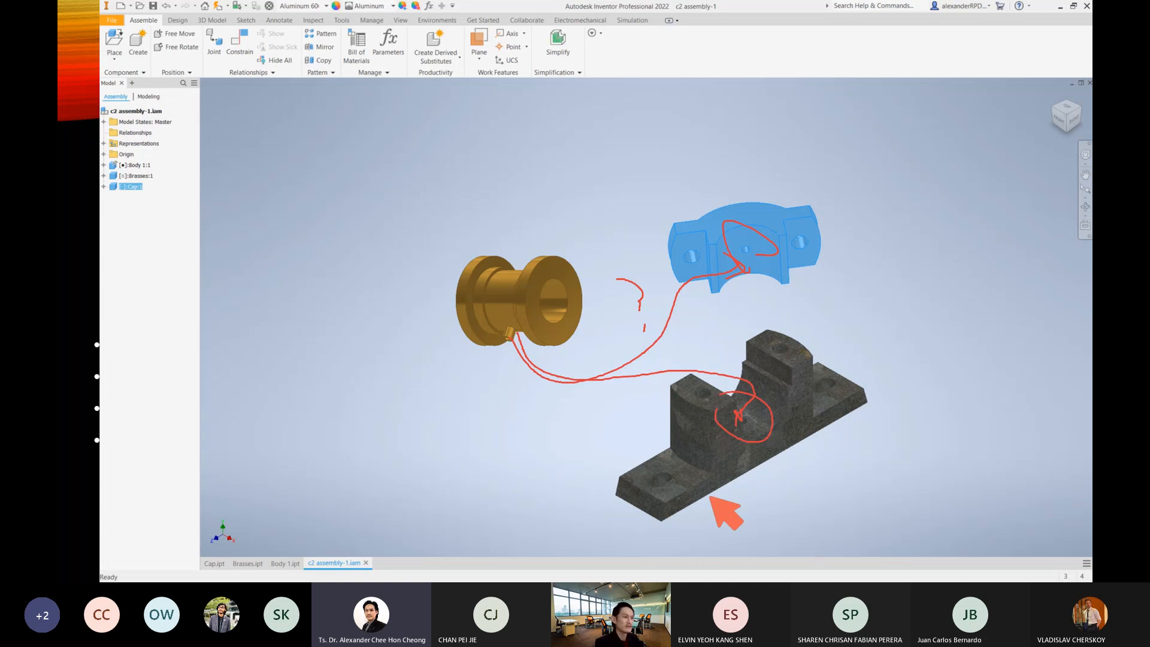
{"action": "key", "text": "Escape"}
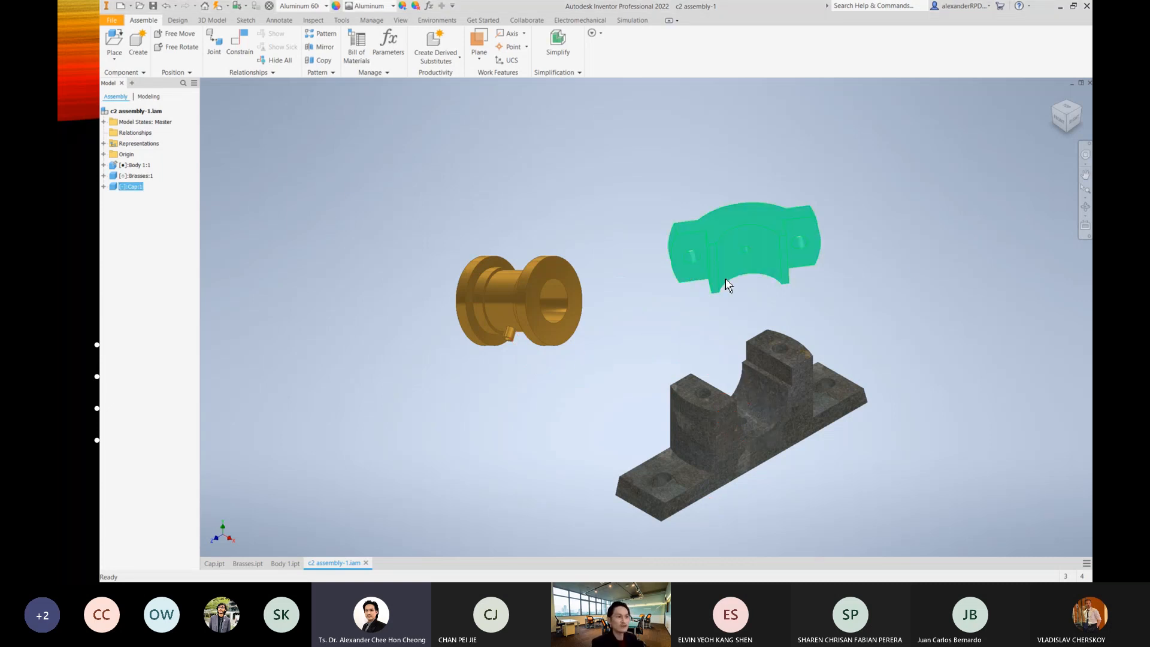
Measure the diameter of the outer cylindrical face of the Brasses' pin, keeping the measurement window clear of the part.
{"action": "left_click", "coordinate": [914, 278]}
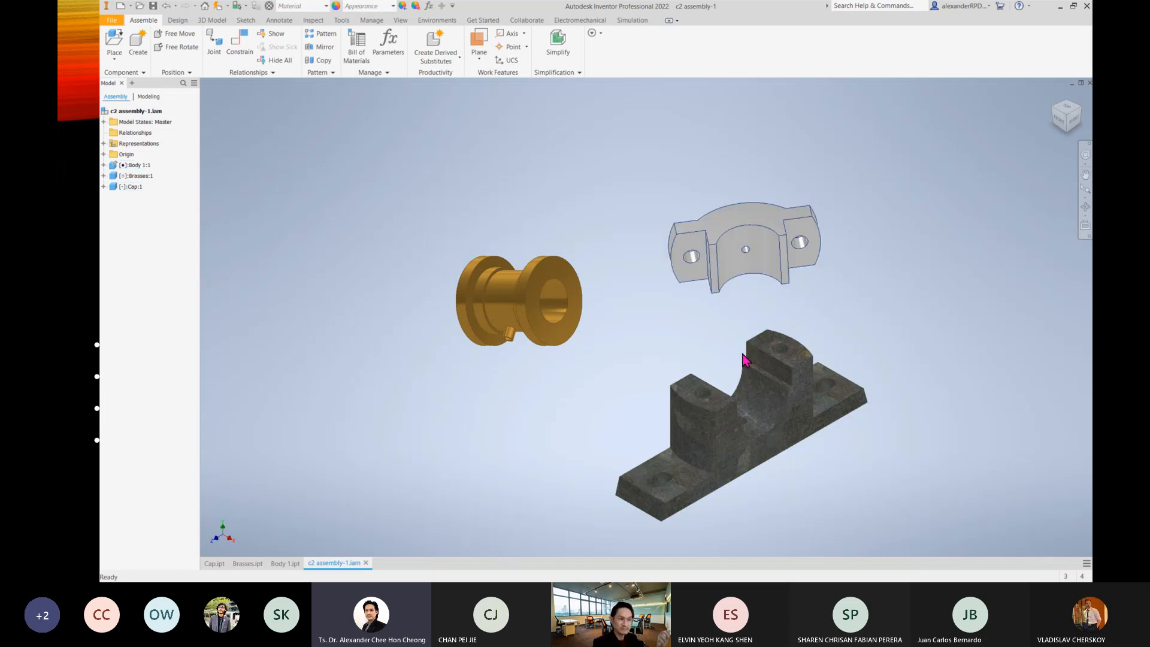
{"action": "left_click", "coordinate": [649, 466]}
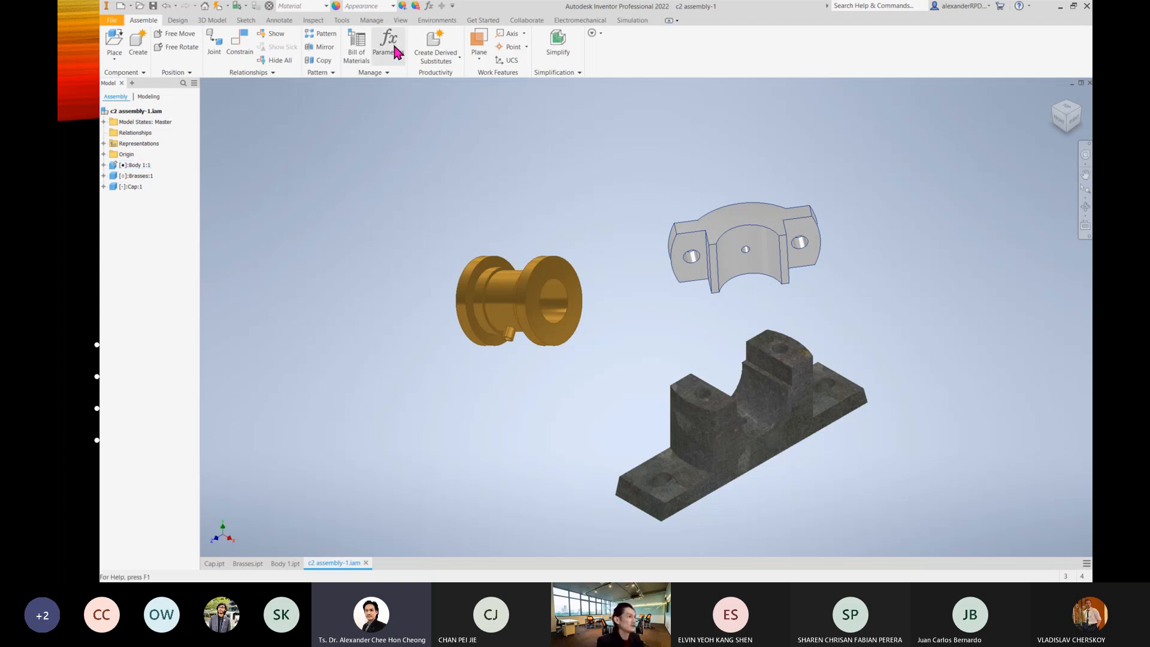
{"action": "left_click", "coordinate": [315, 19]}
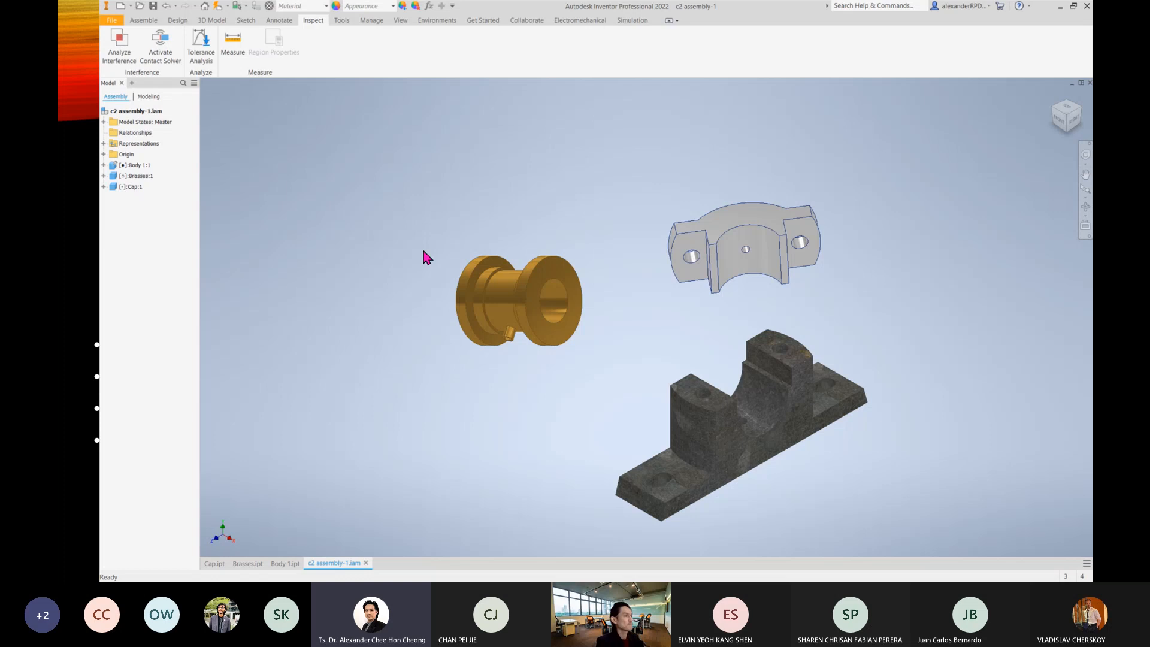
{"action": "left_click", "coordinate": [225, 58]}
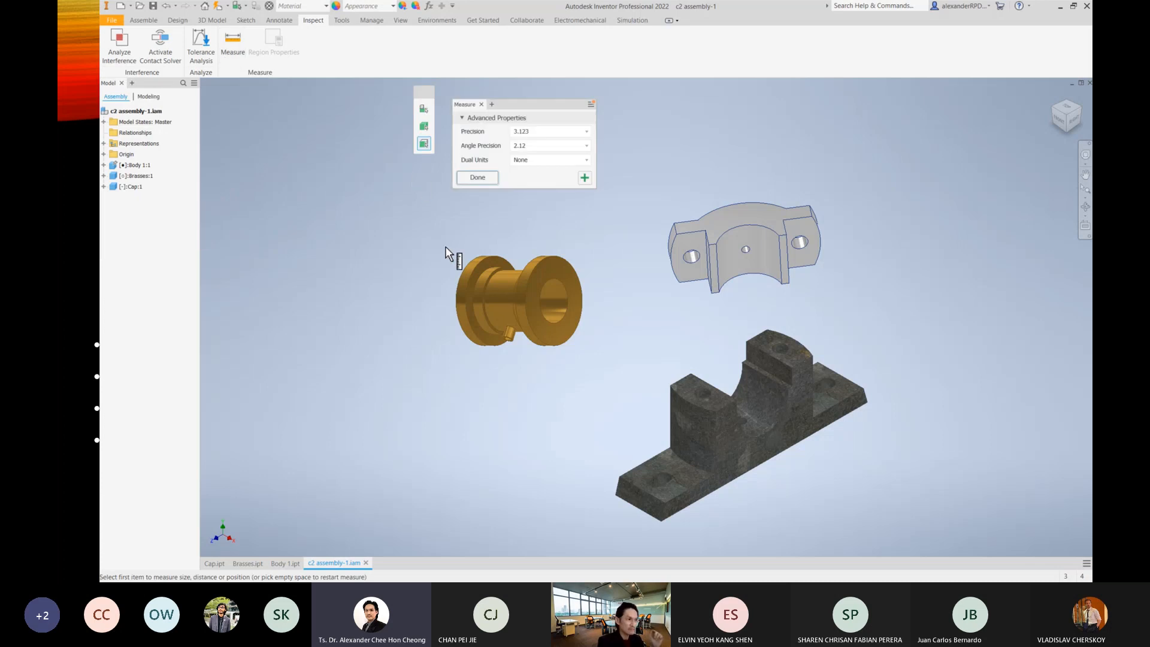
{"action": "scroll", "coordinate": [500, 356], "scroll_direction": "down", "scroll_amount": 5}
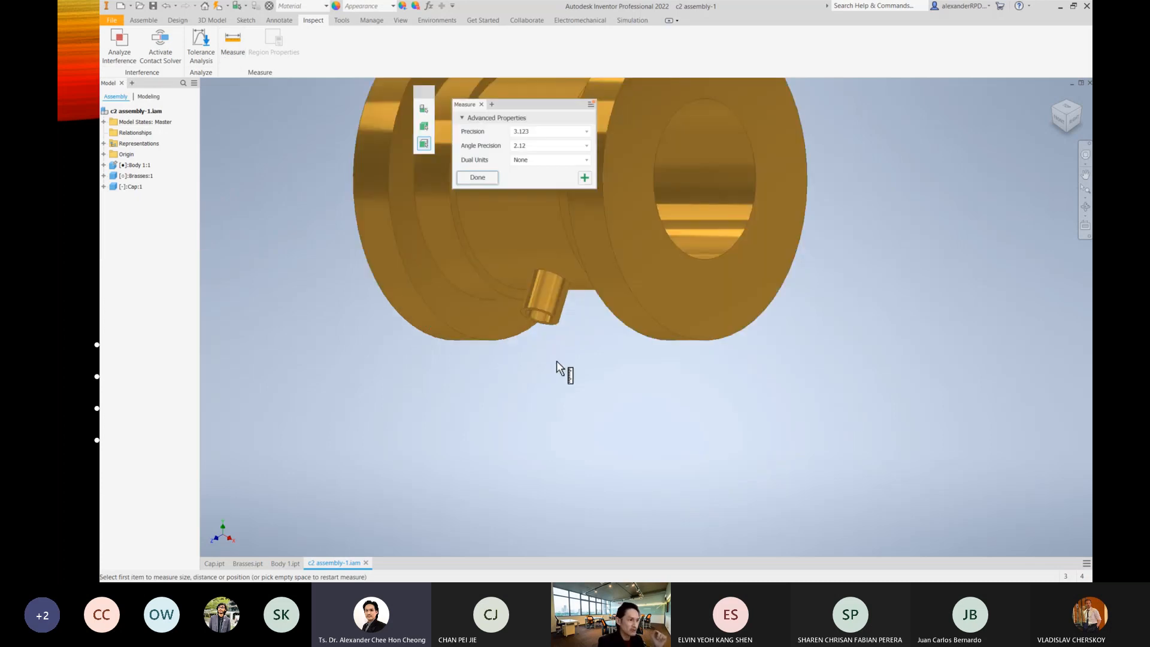
{"action": "left_click", "coordinate": [552, 306]}
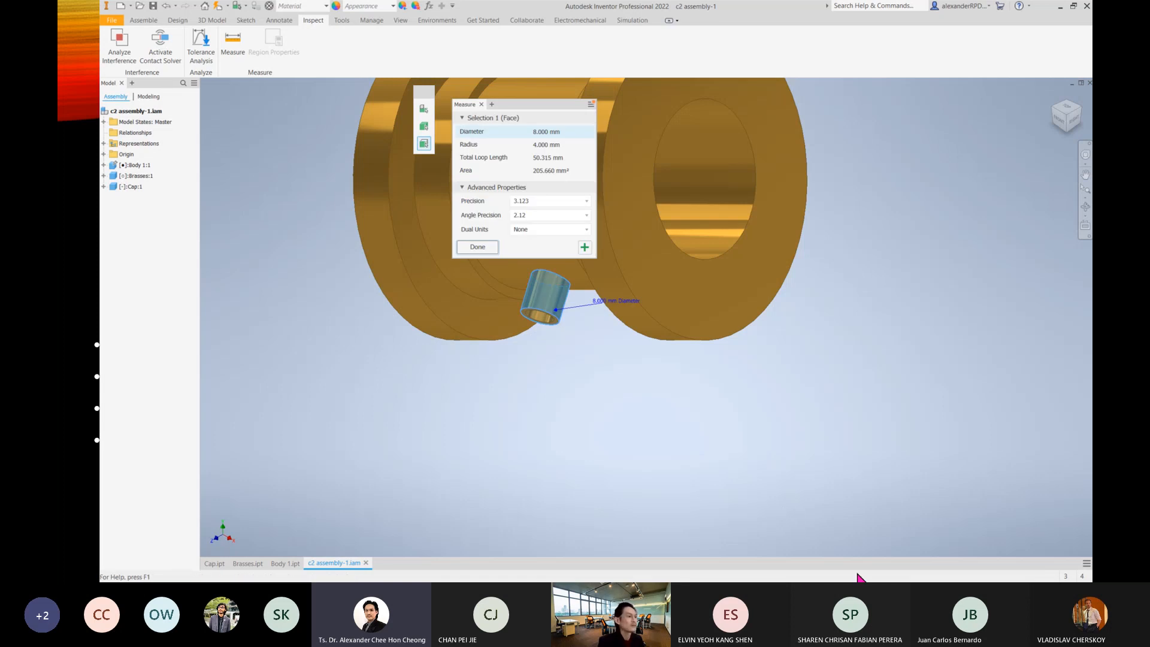
{"action": "left_click_drag", "start_coordinate": [555, 103], "coordinate": [886, 239]}
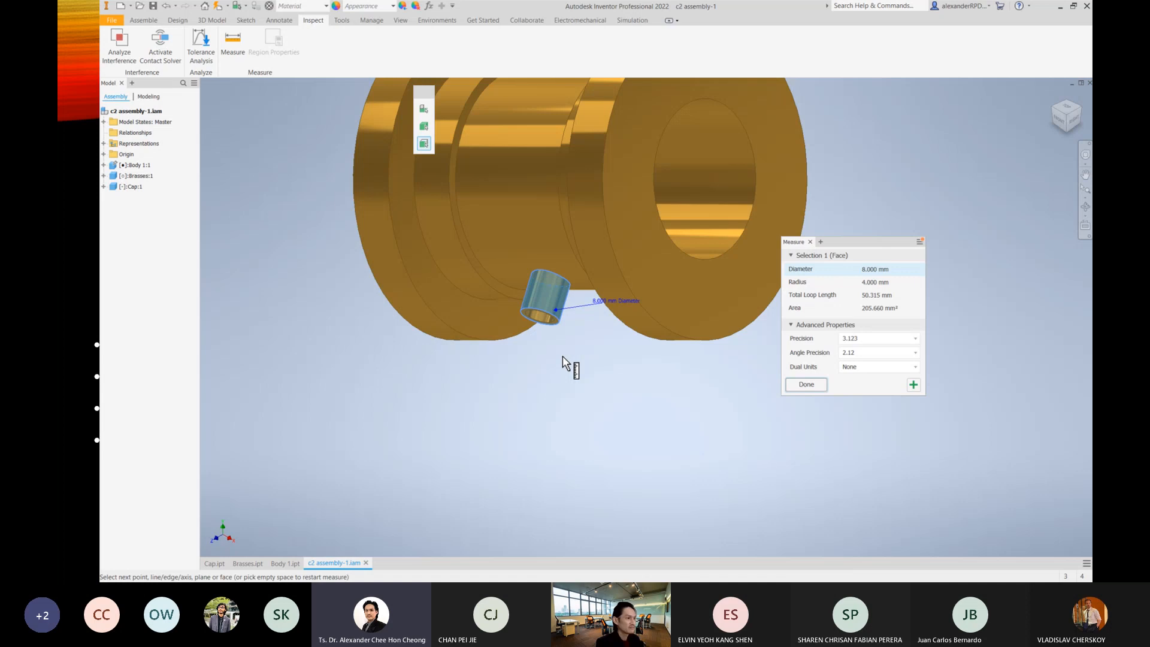
Measure the diameter of the inner bore of the Brasses' pin and reset the measurement.
{"action": "left_click", "coordinate": [594, 408]}
{"action": "left_click", "coordinate": [546, 324]}
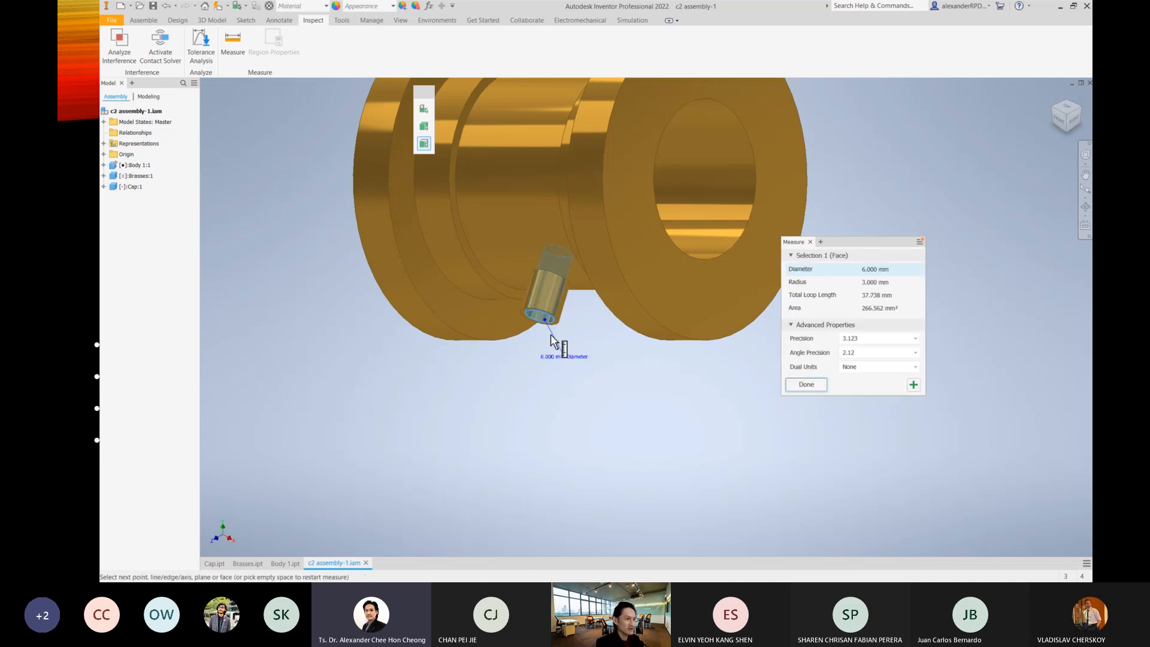
{"action": "key", "text": "Escape"}
{"action": "key", "text": "m"}
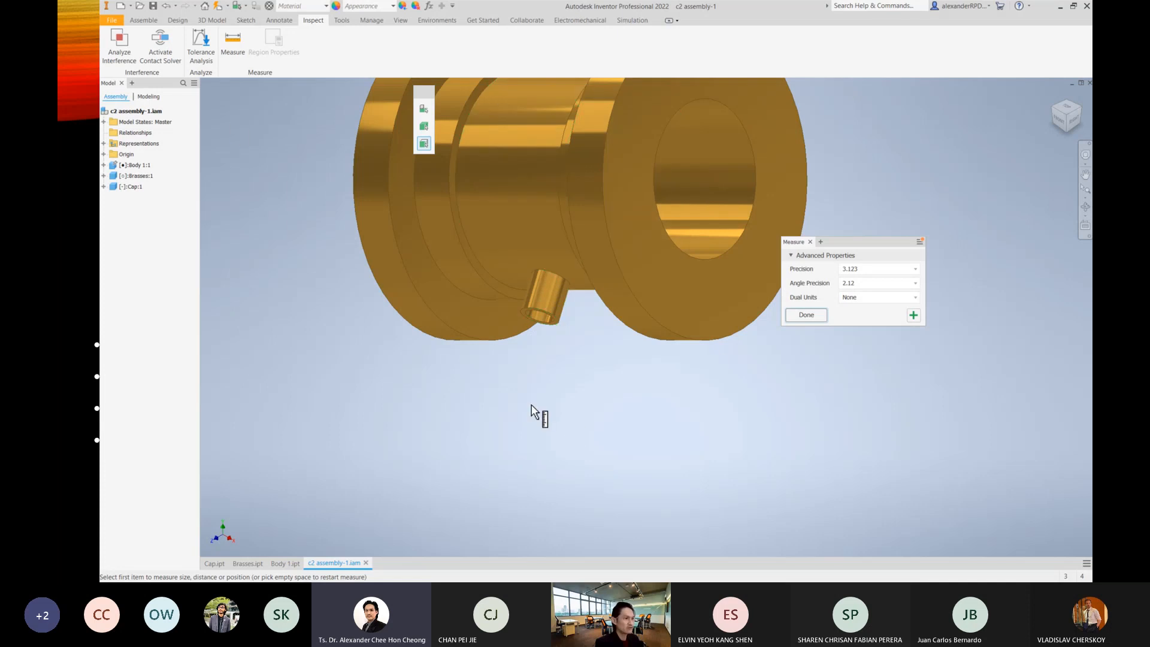
Measure the ring-shaped end face of the Brasses' pin, clear that selection, and measure the pin's outer face again.
{"action": "scroll", "coordinate": [555, 359], "scroll_direction": "up", "scroll_amount": 2}
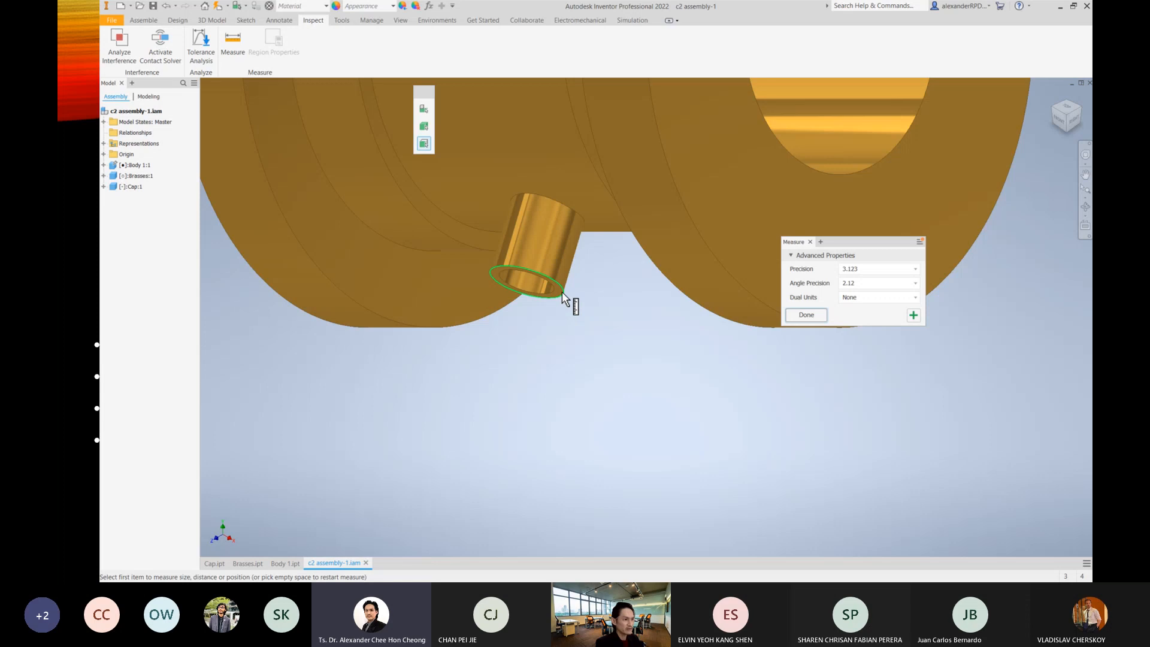
{"action": "left_click", "coordinate": [567, 305]}
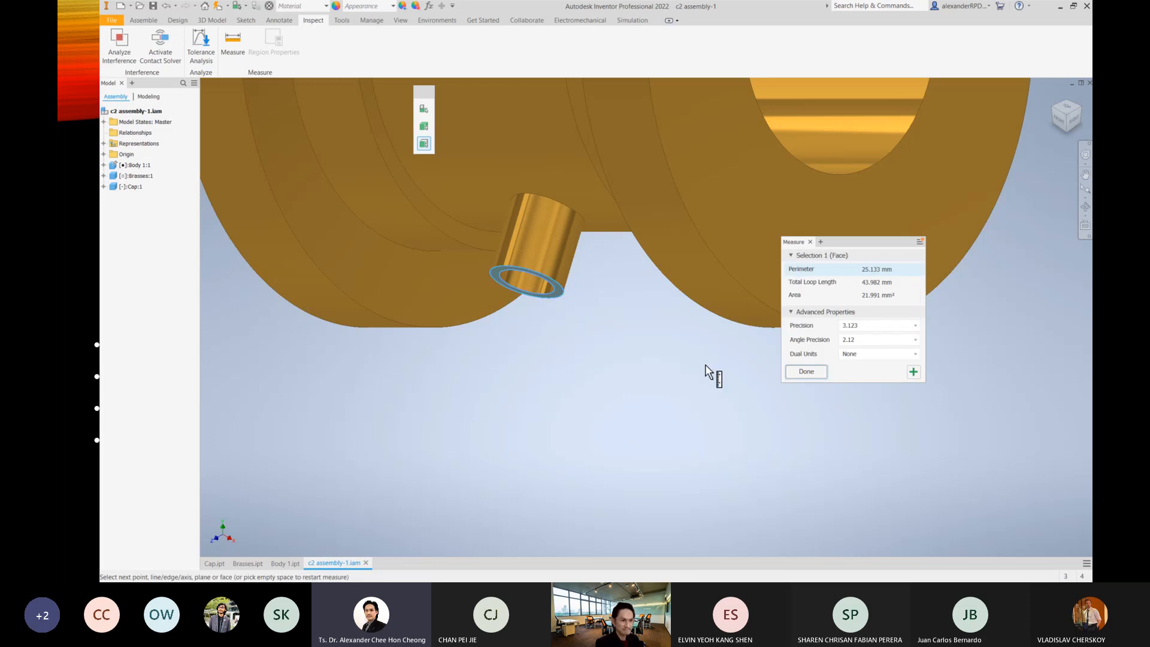
{"action": "left_click", "coordinate": [555, 349]}
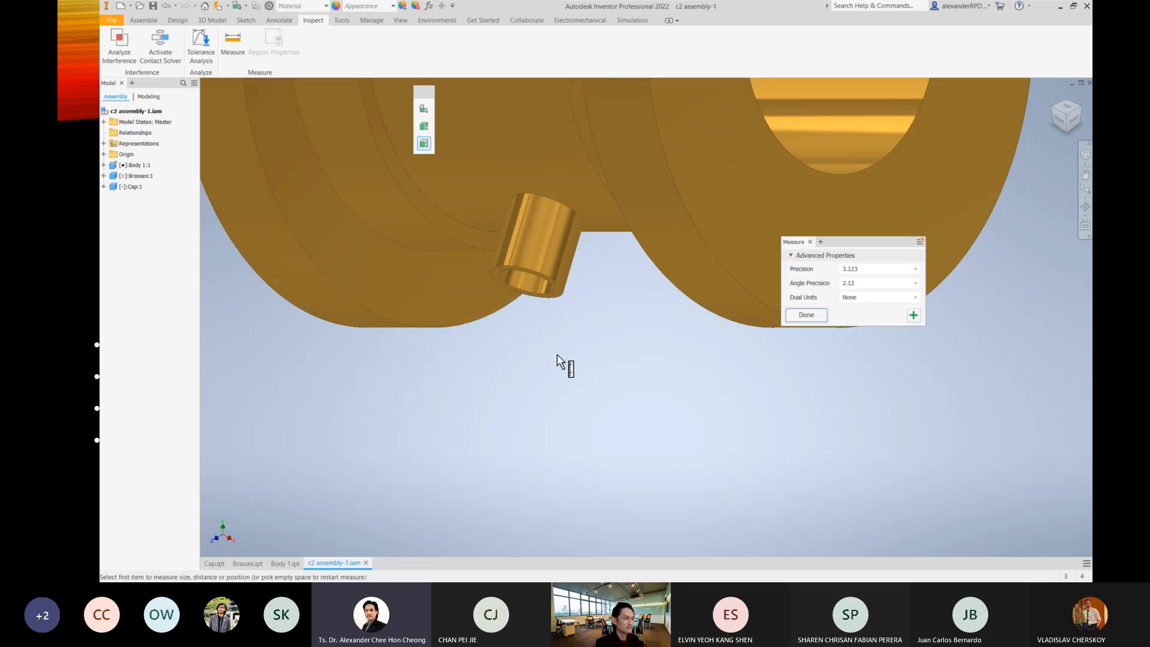
{"action": "left_click", "coordinate": [559, 279]}
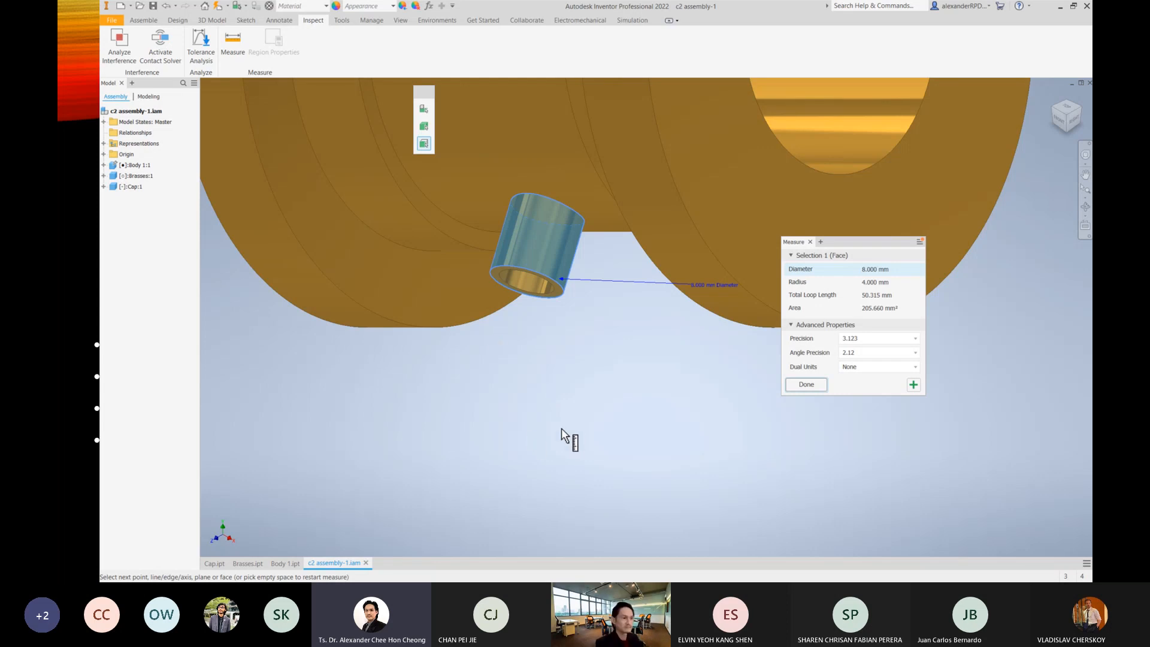
Measure the diameter of the small hole inside the Cap's arch, with the measurement window moved off the parts.
{"action": "scroll", "coordinate": [562, 427], "scroll_direction": "up", "scroll_amount": 5}
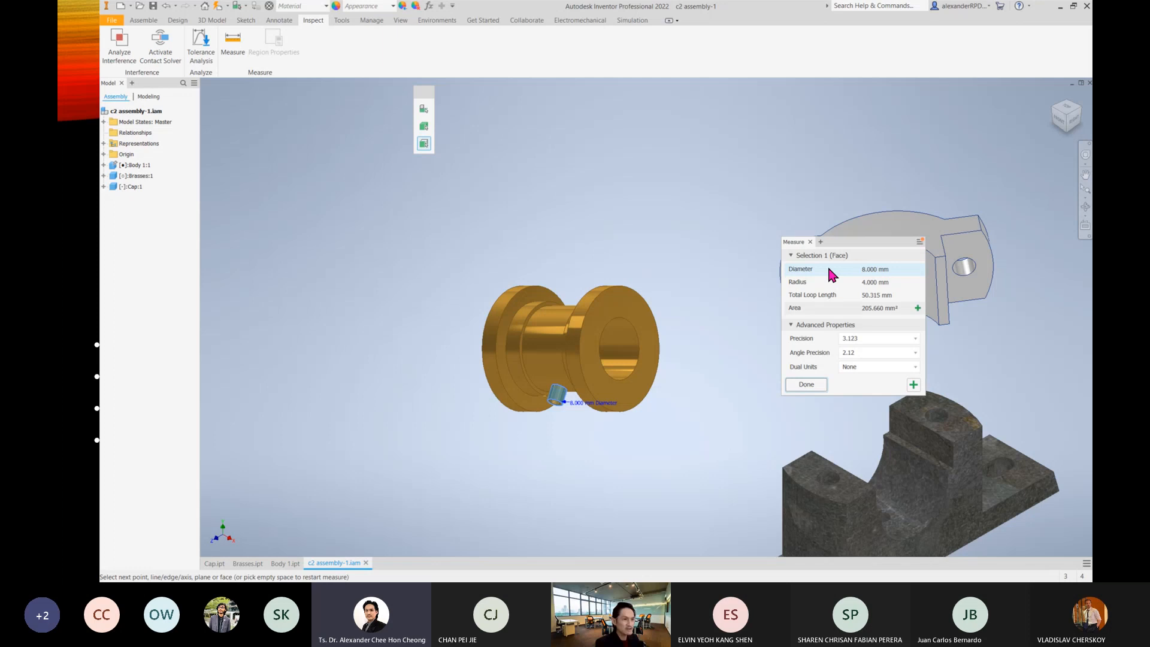
{"action": "left_click_drag", "start_coordinate": [845, 241], "coordinate": [324, 123]}
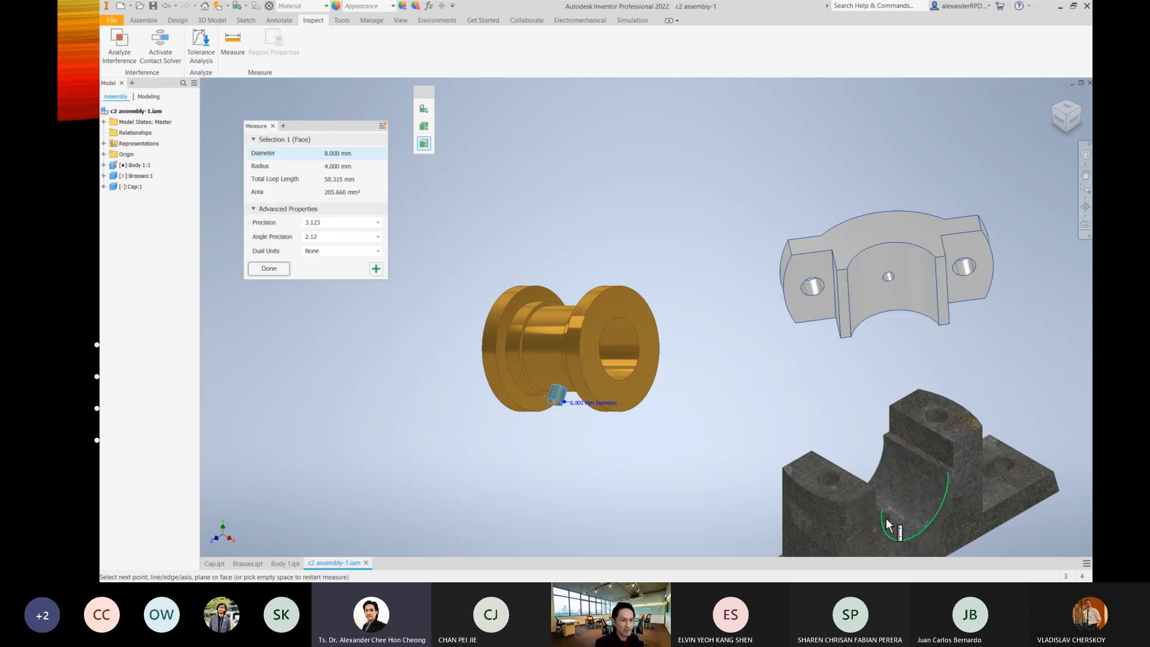
{"action": "left_click", "coordinate": [742, 387]}
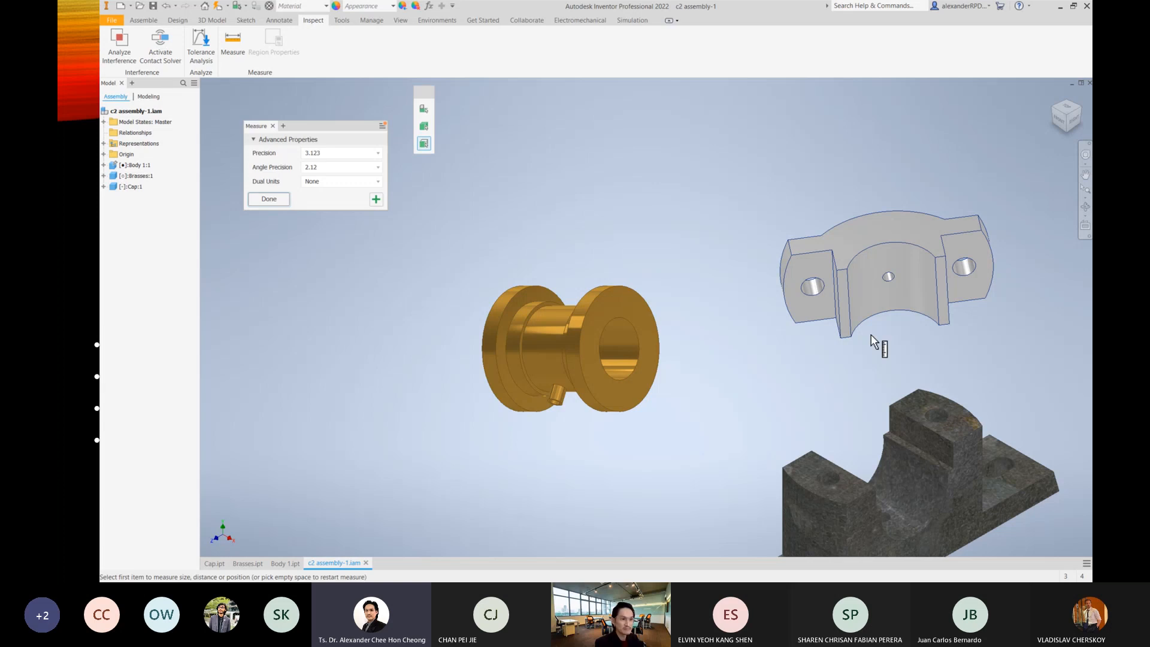
{"action": "scroll", "coordinate": [871, 334], "scroll_direction": "down", "scroll_amount": 5}
{"action": "left_click", "coordinate": [931, 145]}
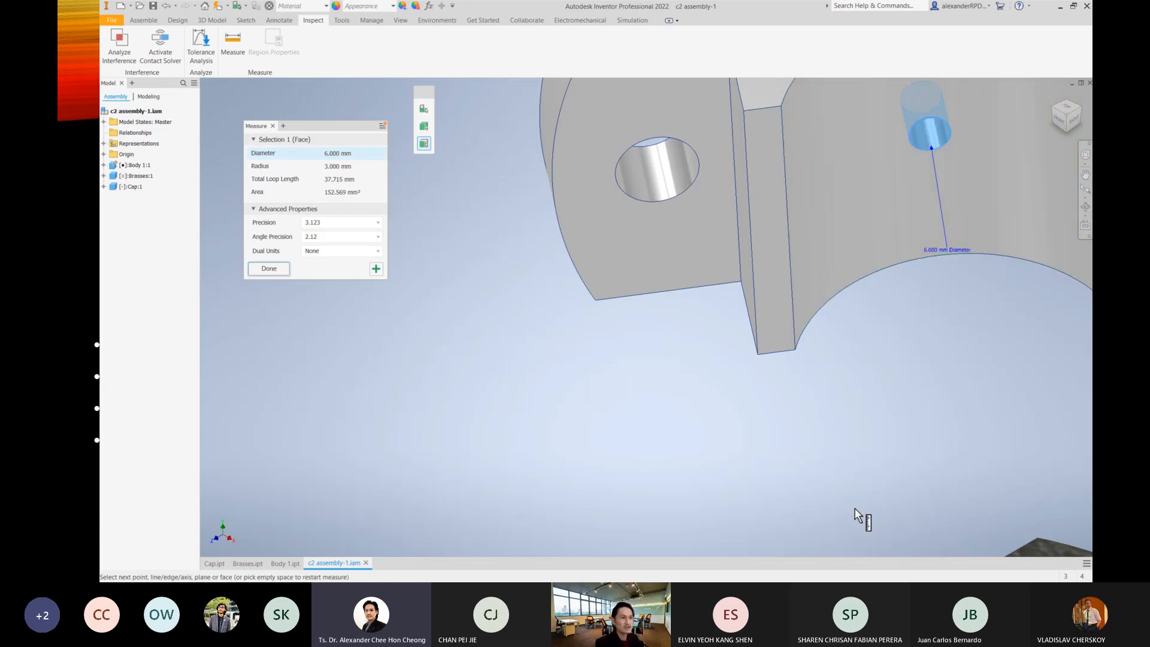
{"action": "scroll", "coordinate": [713, 449], "scroll_direction": "up", "scroll_amount": 5}
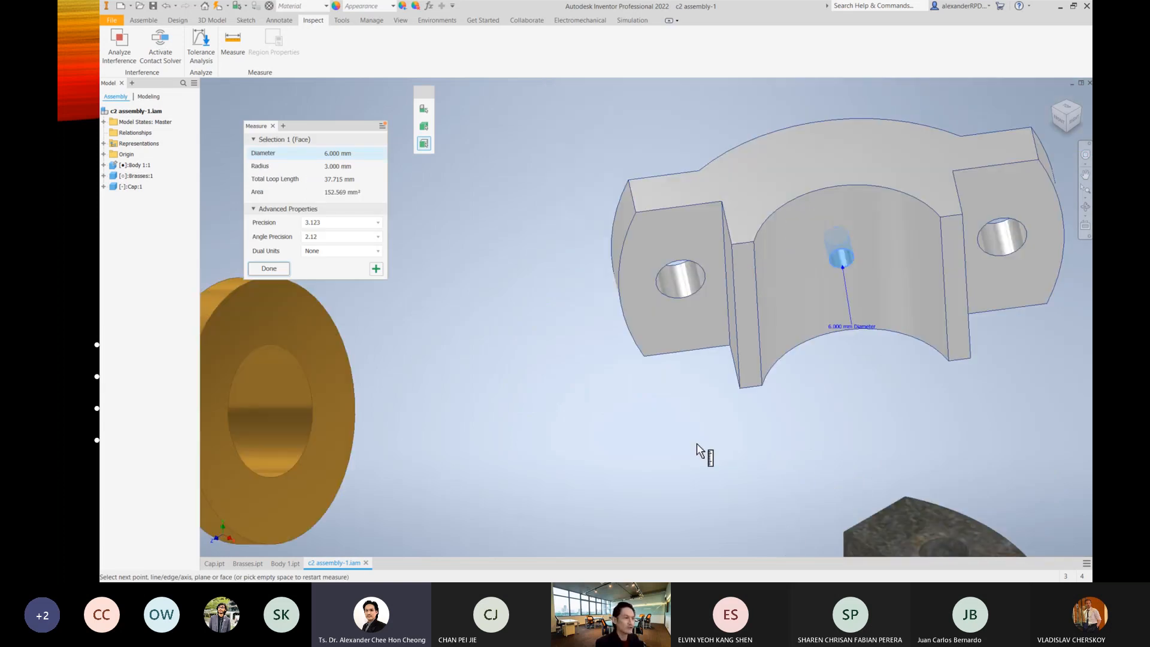
{"action": "scroll", "coordinate": [701, 470], "scroll_direction": "up", "scroll_amount": 3}
{"action": "scroll", "coordinate": [683, 419], "scroll_direction": "down", "scroll_amount": 4}
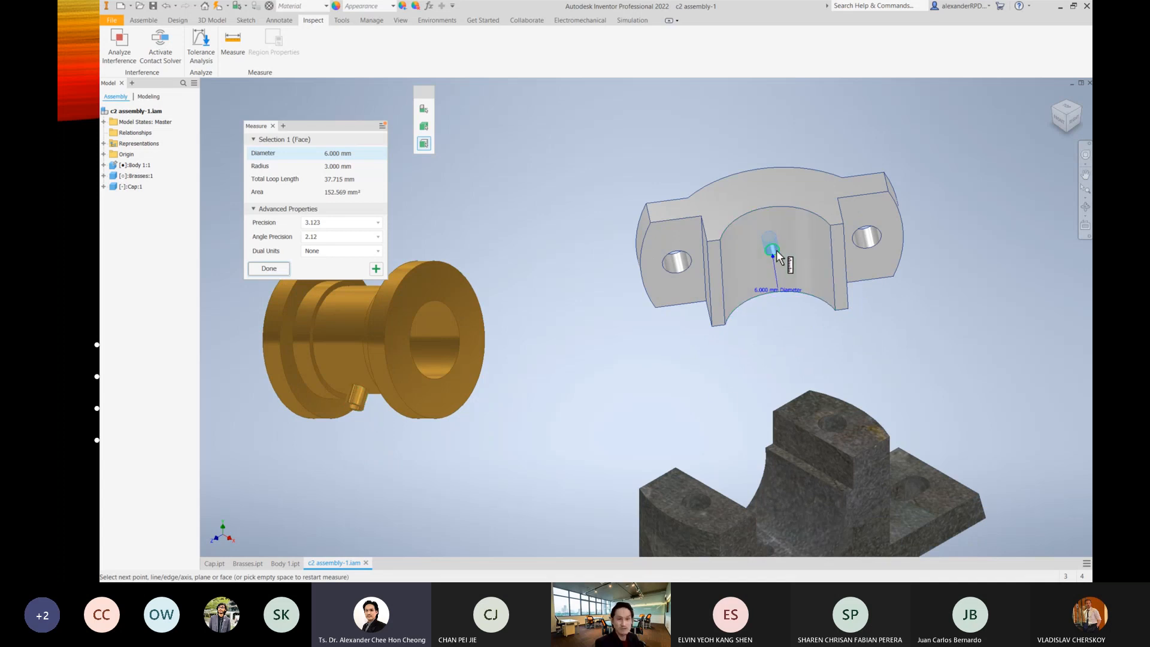
Measure the diameter of the small hole in the curved saddle of Body 1.
{"action": "scroll", "coordinate": [690, 399], "scroll_direction": "down", "scroll_amount": 8}
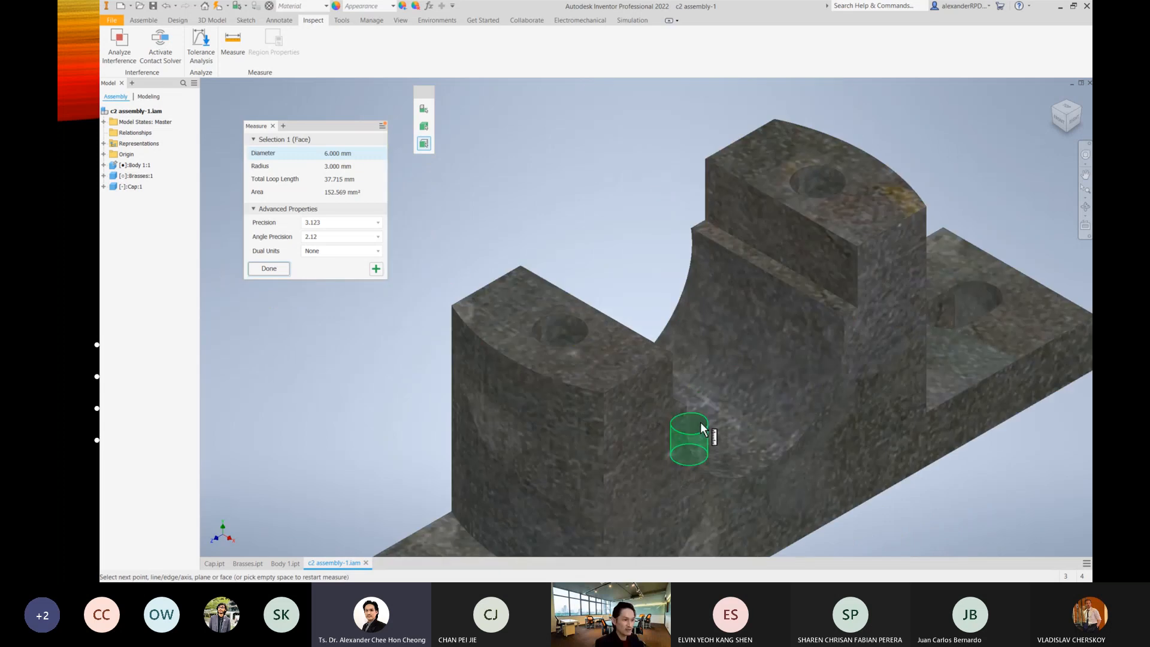
{"action": "left_click", "coordinate": [701, 423]}
{"action": "left_click", "coordinate": [581, 192]}
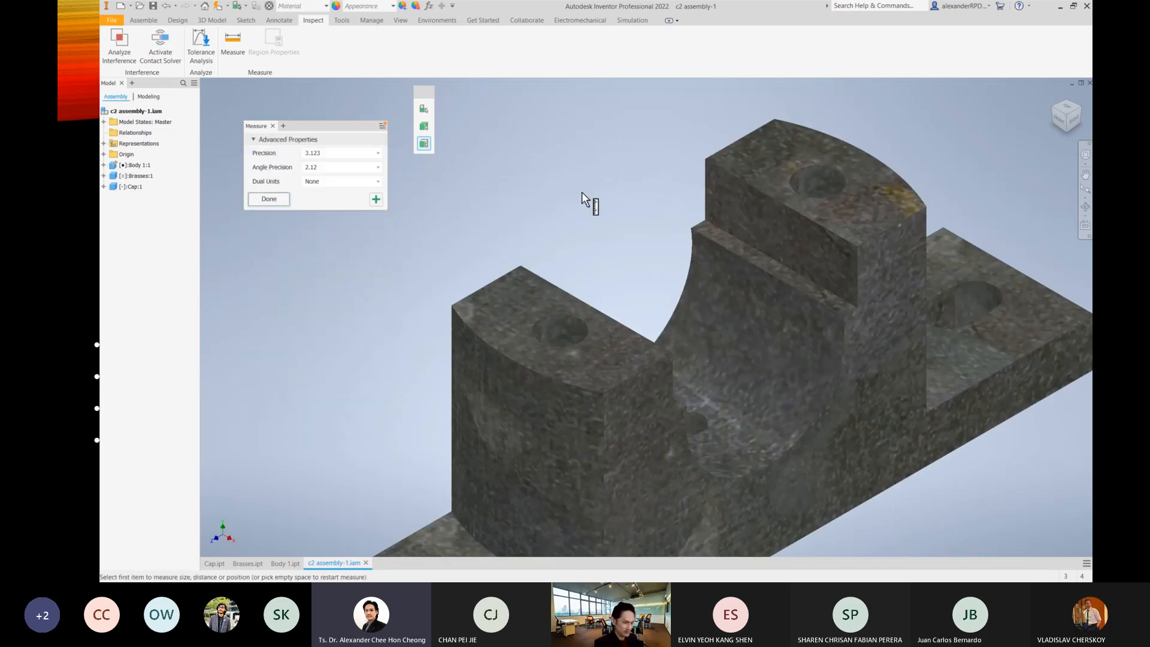
{"action": "left_click", "coordinate": [694, 430]}
{"action": "scroll", "coordinate": [735, 372], "scroll_direction": "up", "scroll_amount": 3}
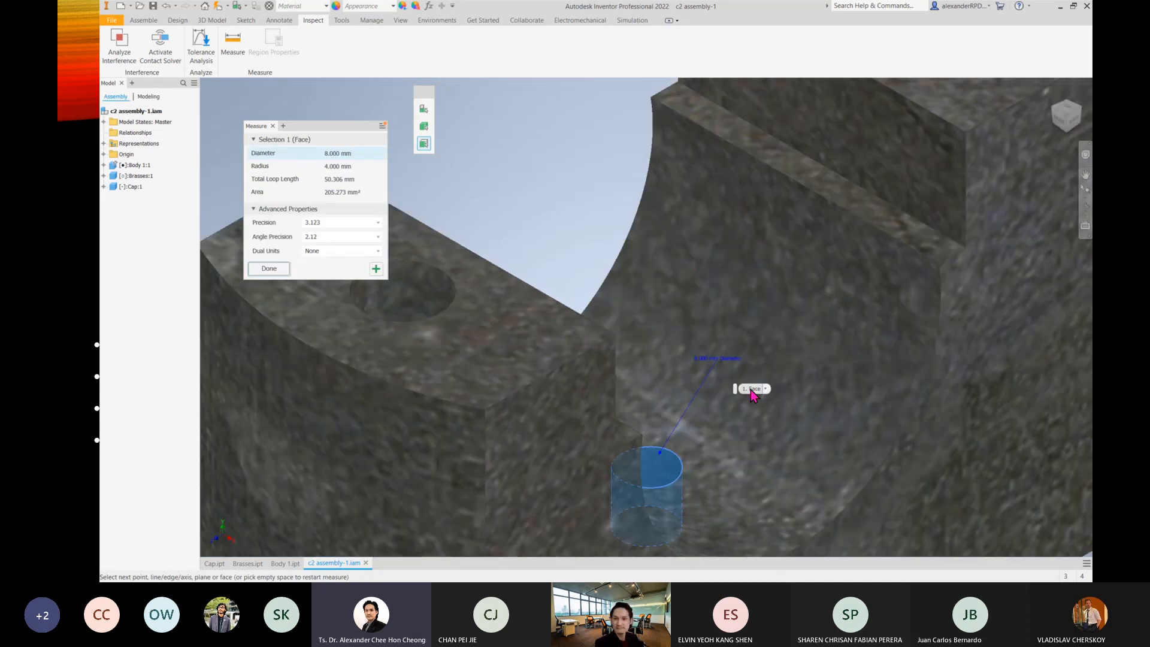
Link the Brasses' pin to the saddle hole in Body 1 with a temporary ink arrow, clear it, and end the measurement.
{"action": "scroll", "coordinate": [746, 376], "scroll_direction": "down", "scroll_amount": 8}
{"action": "scroll", "coordinate": [568, 329], "scroll_direction": "up", "scroll_amount": 3}
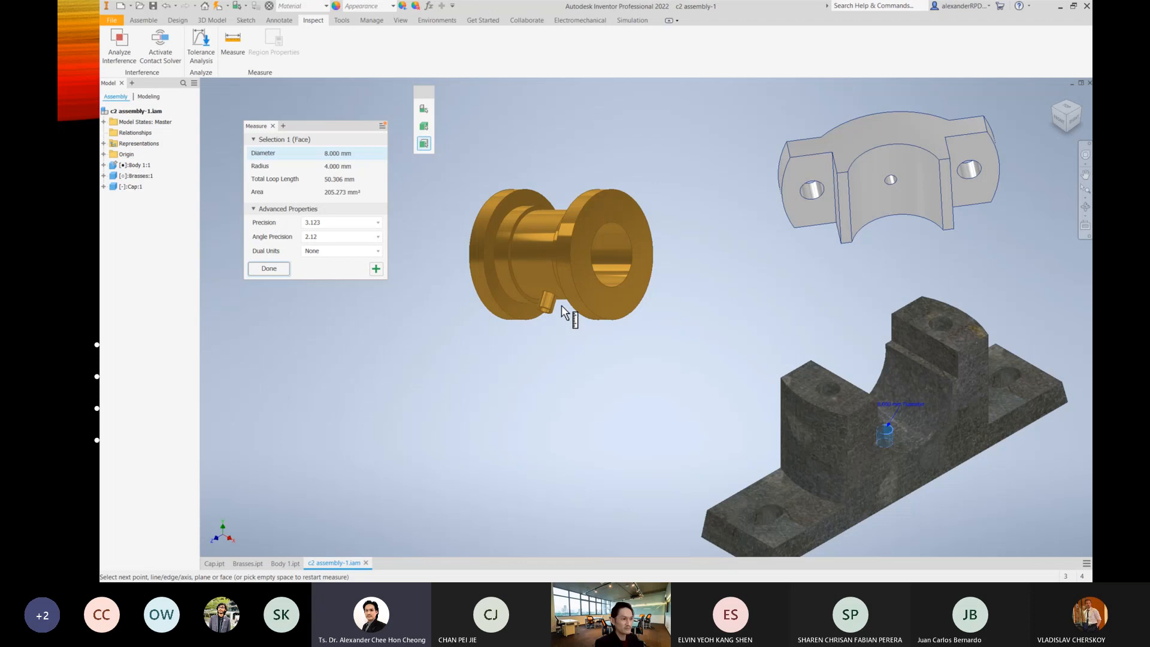
{"action": "mouse_move", "coordinate": [548, 309]}
{"action": "left_mouse_down"}
{"action": "mouse_move", "coordinate": [785, 331]}
{"action": "mouse_move", "coordinate": [862, 389]}
{"action": "mouse_move", "coordinate": [865, 414]}
{"action": "left_mouse_up"}
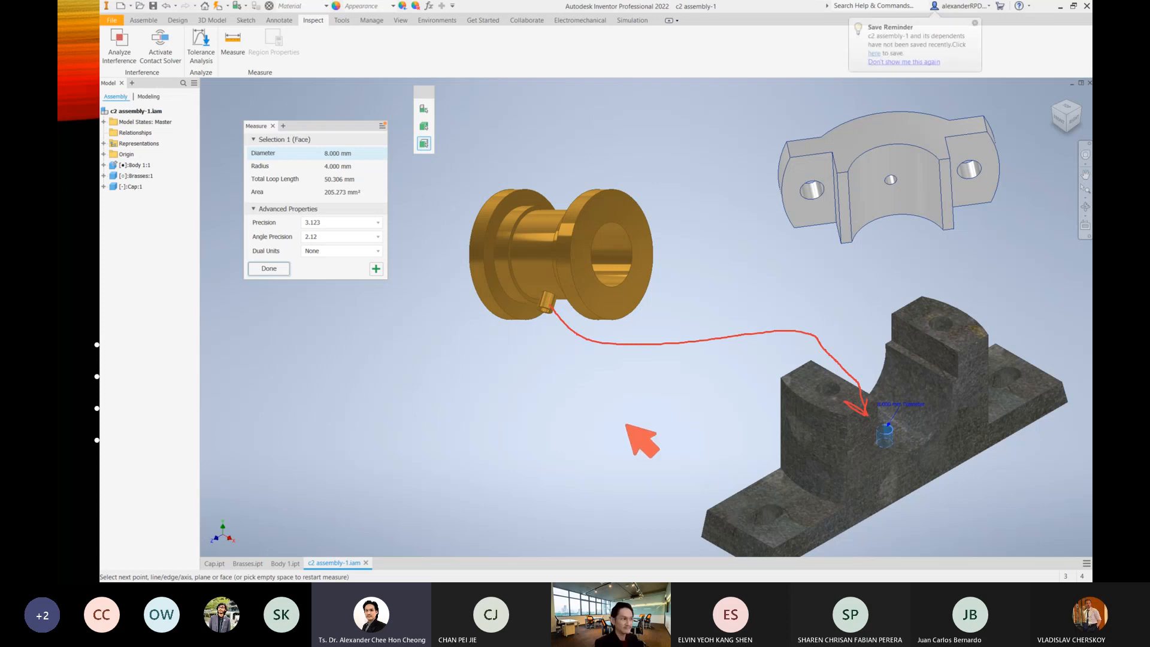
{"action": "left_click", "coordinate": [524, 415]}
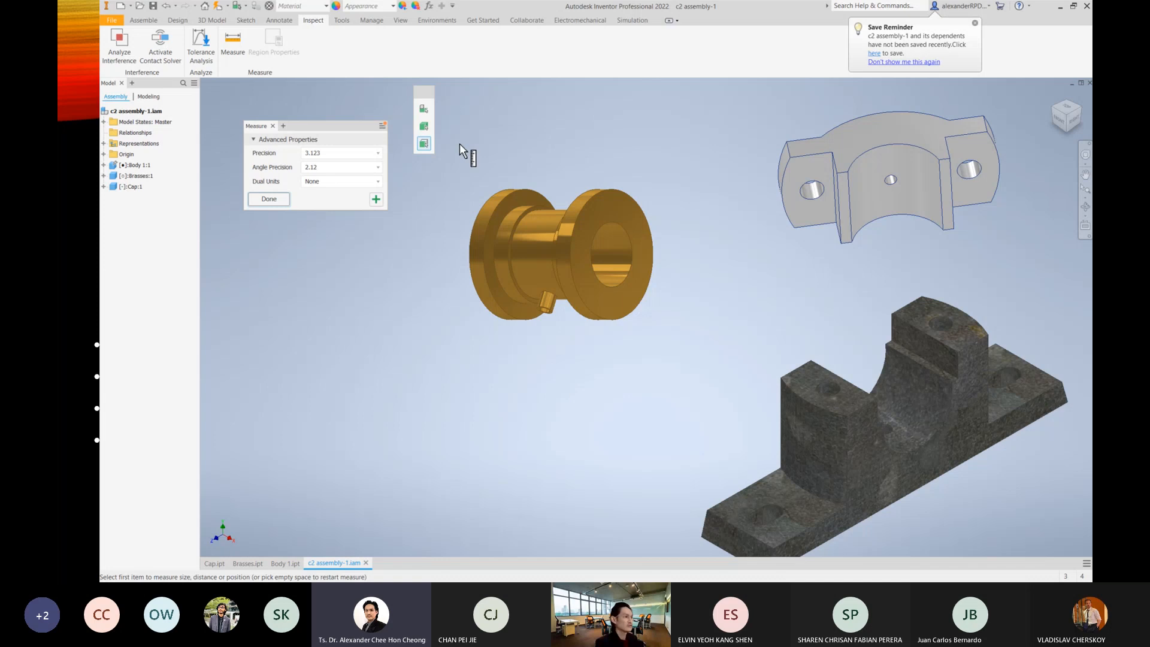
{"action": "key", "text": "Escape"}
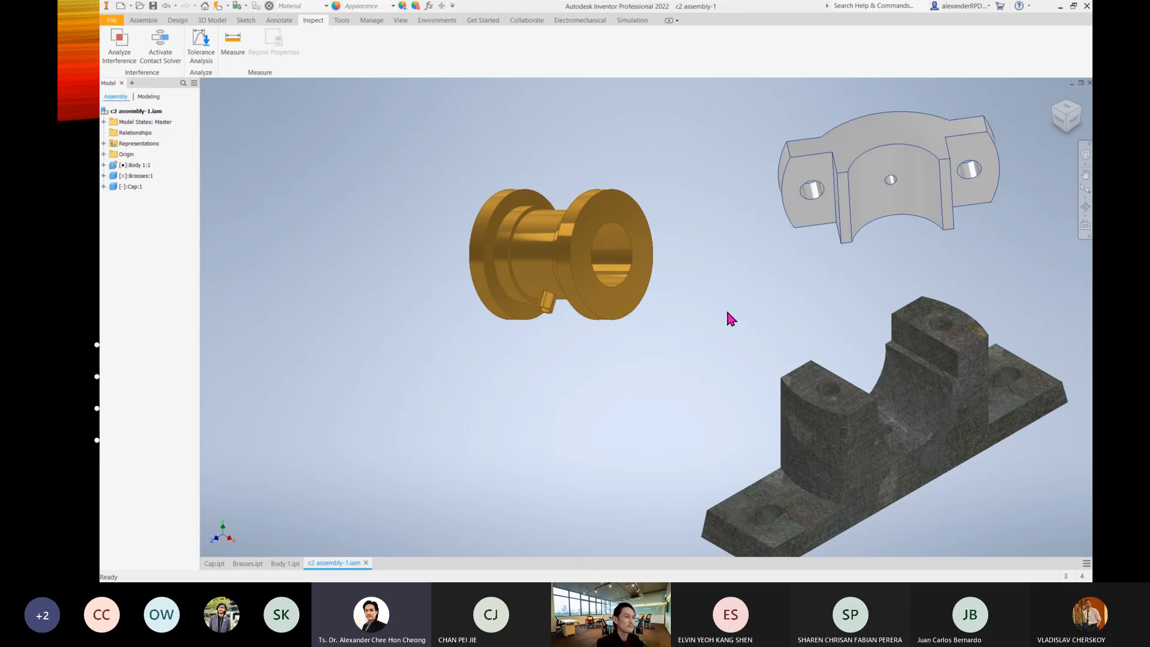
Start a mate constraint with a 0.000 mm offset and place its dialog clear of the three parts.
{"action": "middle_click_drag", "start_coordinate": [868, 290], "coordinate": [714, 261]}
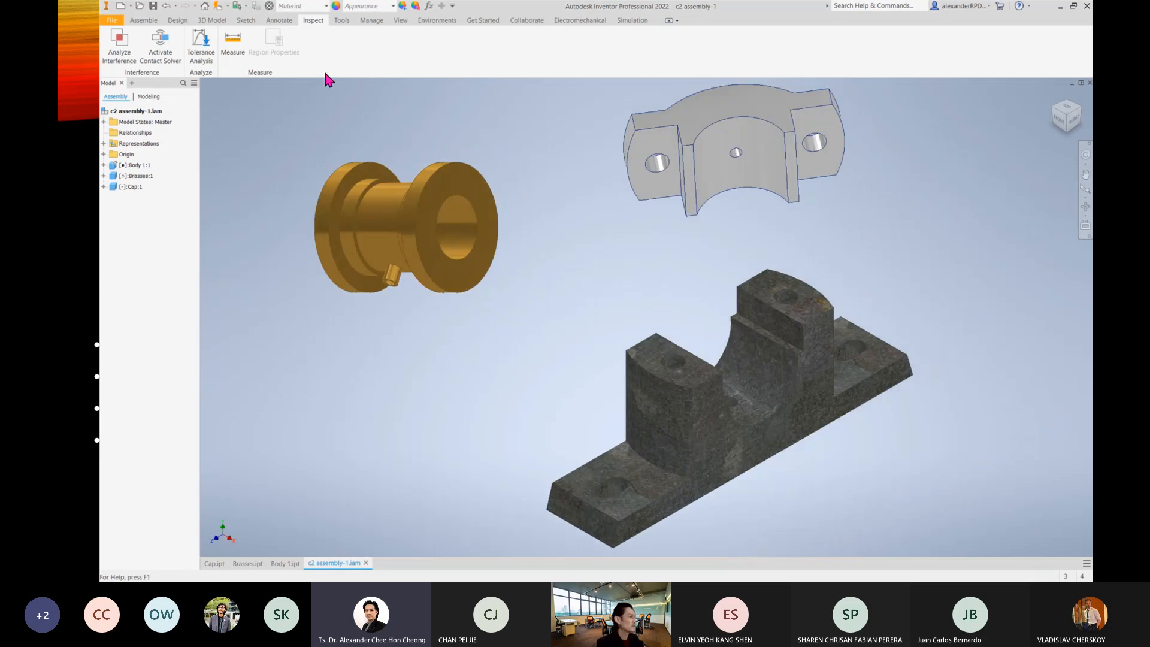
{"action": "left_click", "coordinate": [143, 20]}
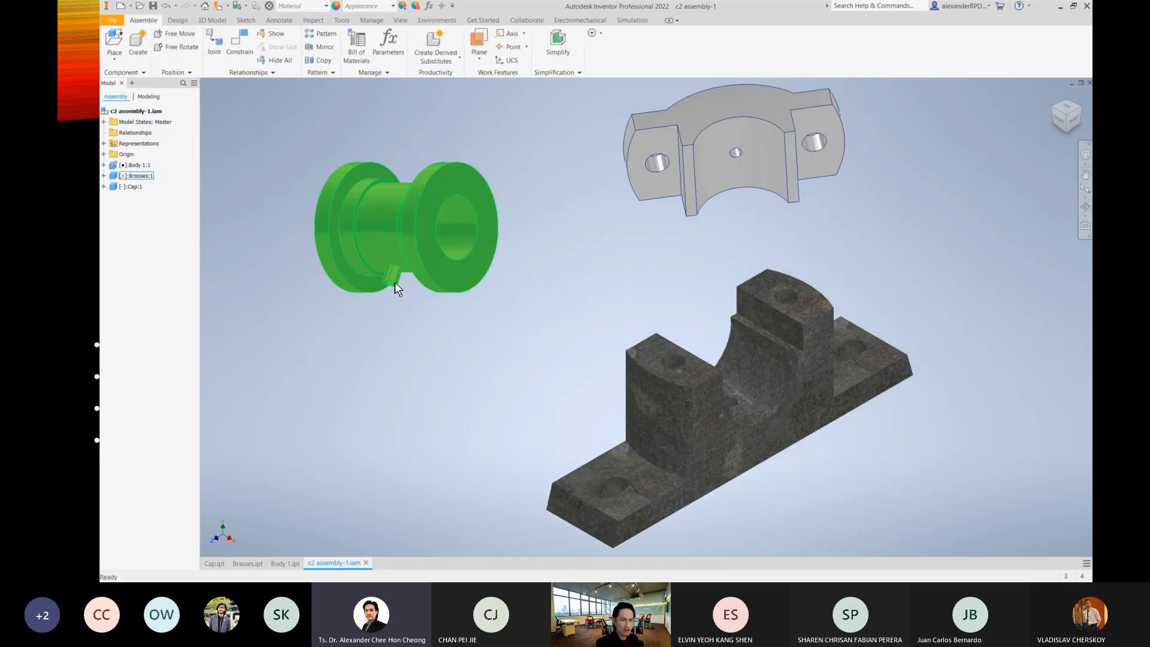
{"action": "left_click", "coordinate": [246, 53]}
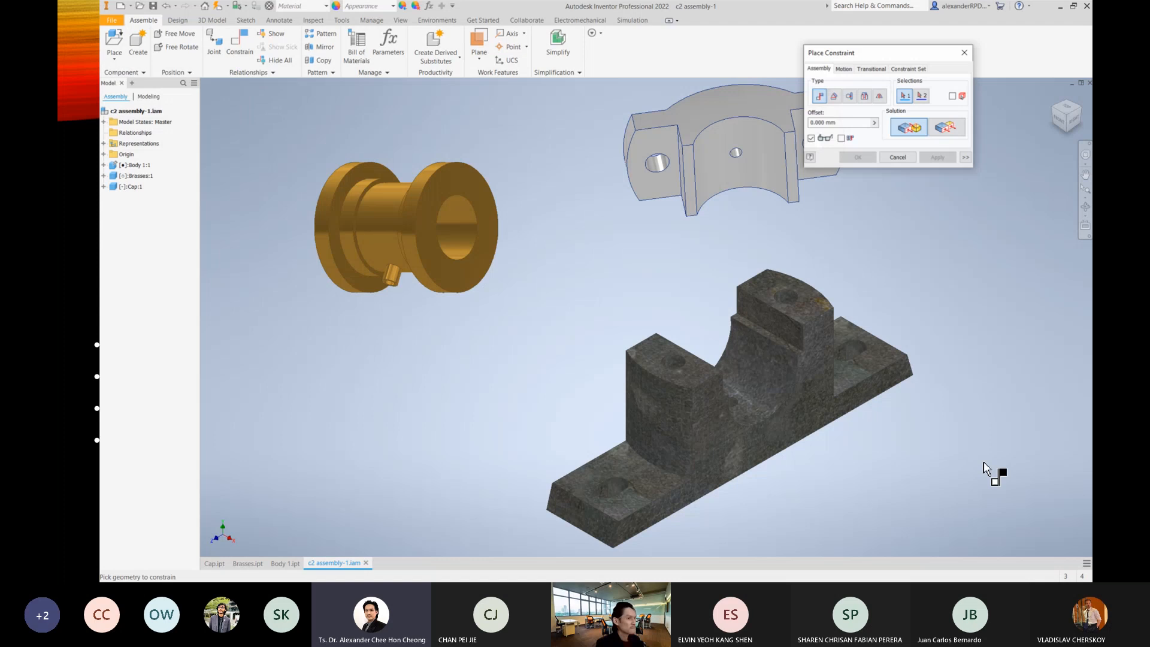
{"action": "left_click_drag", "start_coordinate": [898, 53], "coordinate": [604, 219]}
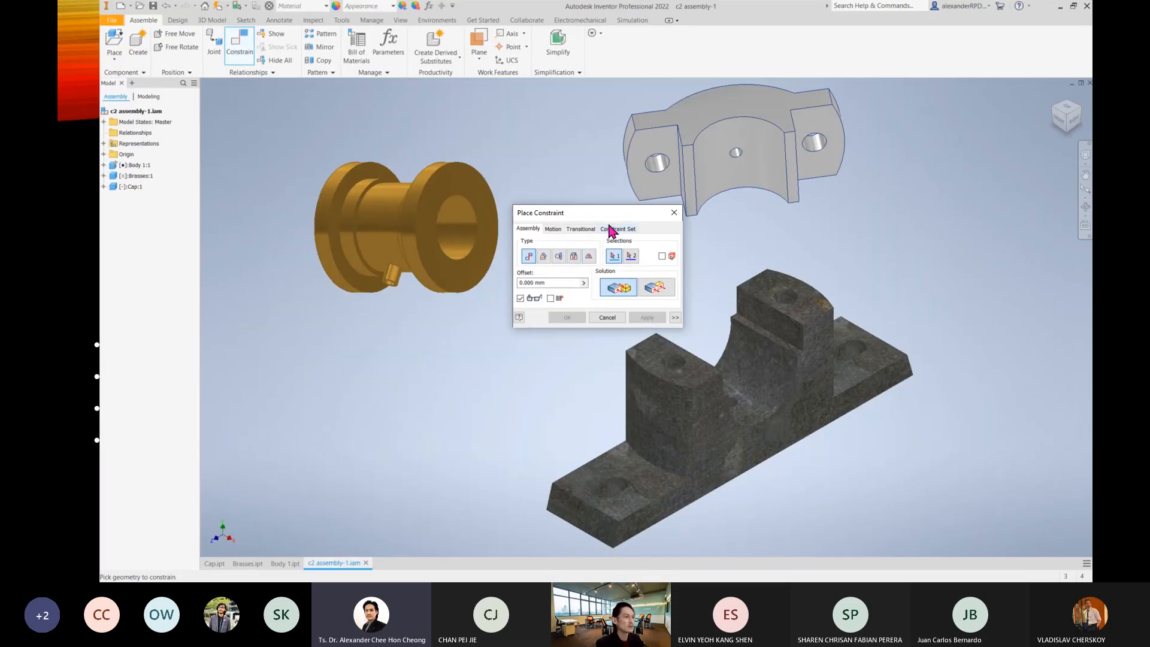
{"action": "left_click_drag", "start_coordinate": [608, 223], "coordinate": [943, 160]}
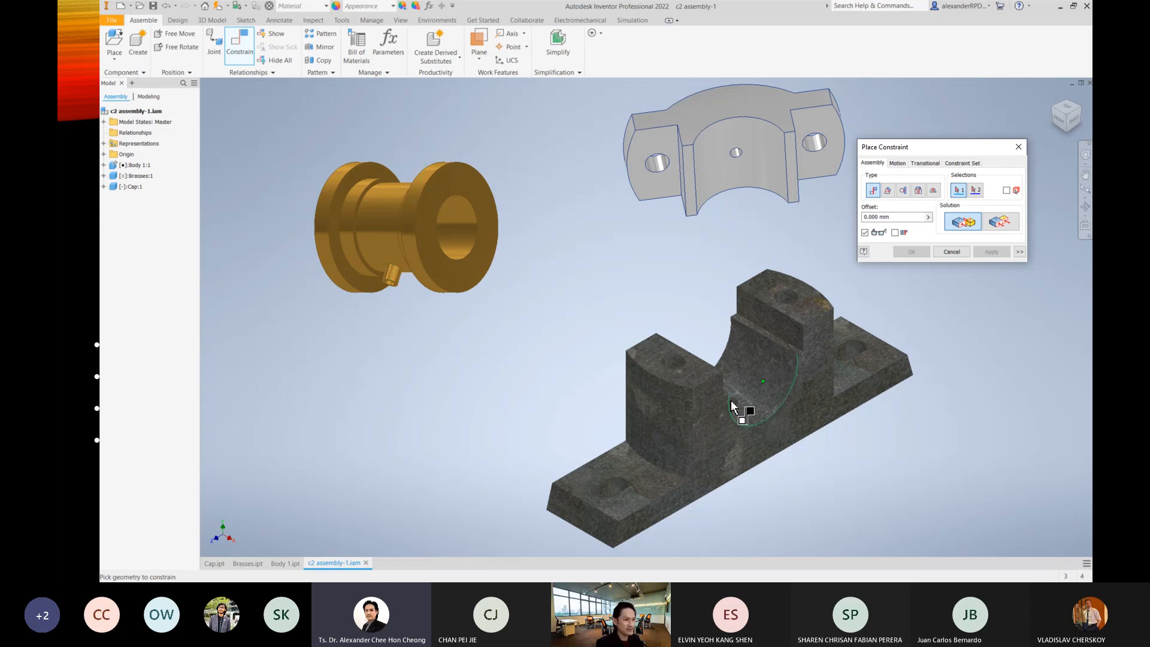
Mate the axis of the Brasses' pin to the axis of the small saddle hole in Body 1 and finish constraining.
{"action": "middle_click_drag", "start_coordinate": [761, 436], "coordinate": [740, 386], "text": "shift"}
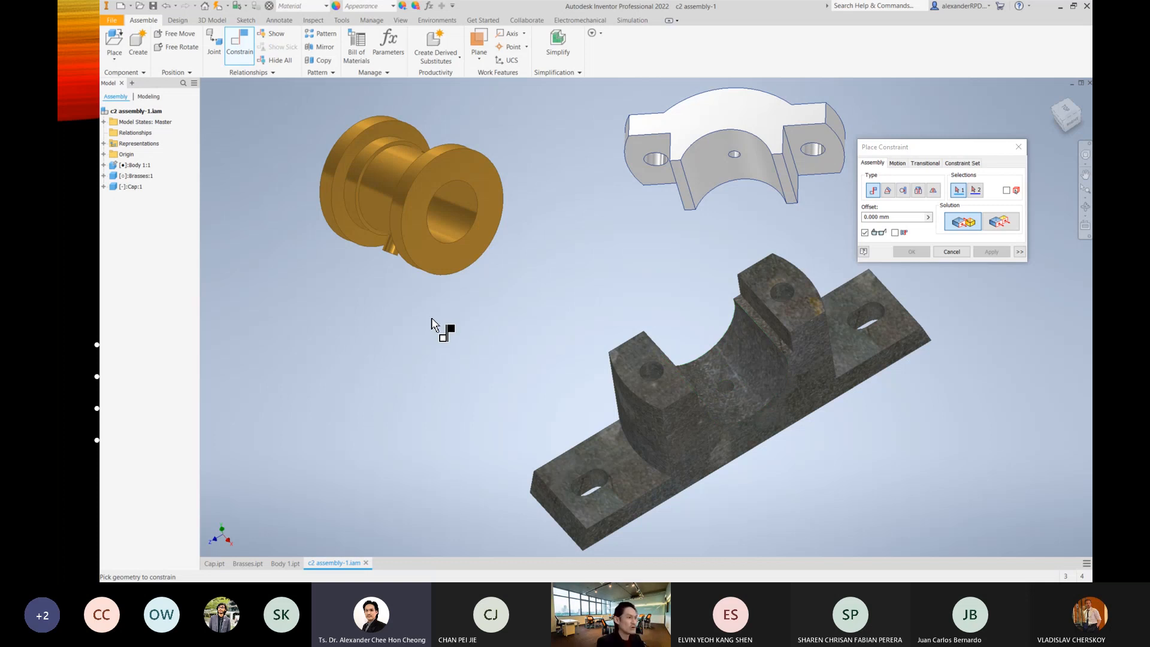
{"action": "middle_click_drag", "start_coordinate": [431, 334], "coordinate": [422, 299], "text": "shift"}
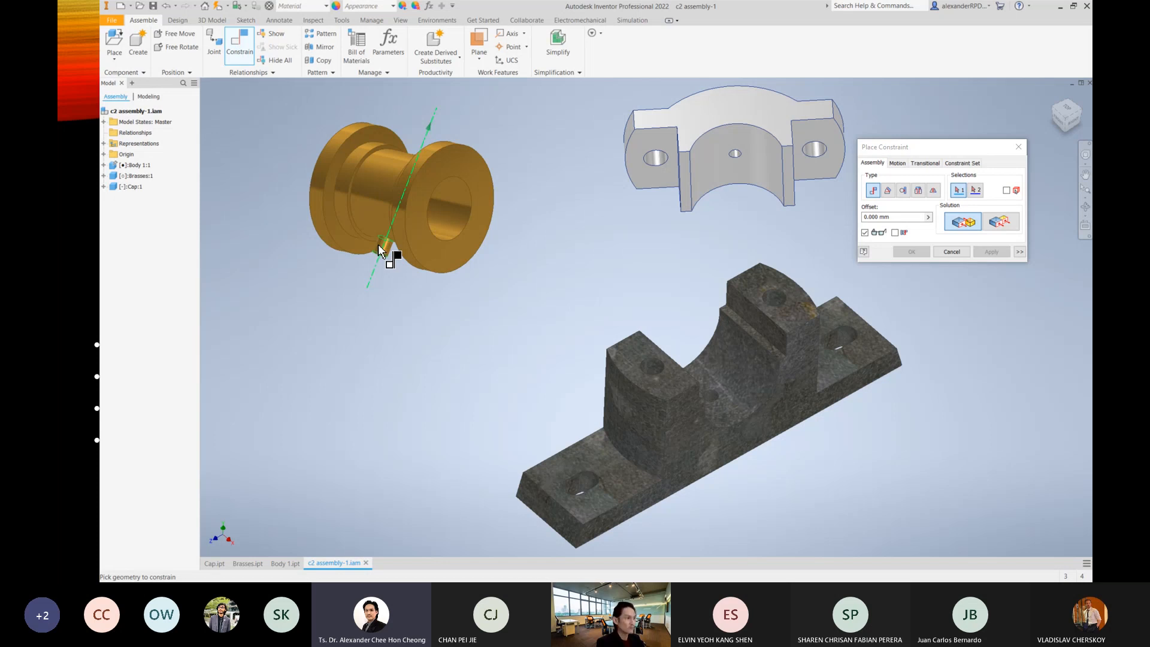
{"action": "left_click", "coordinate": [379, 243]}
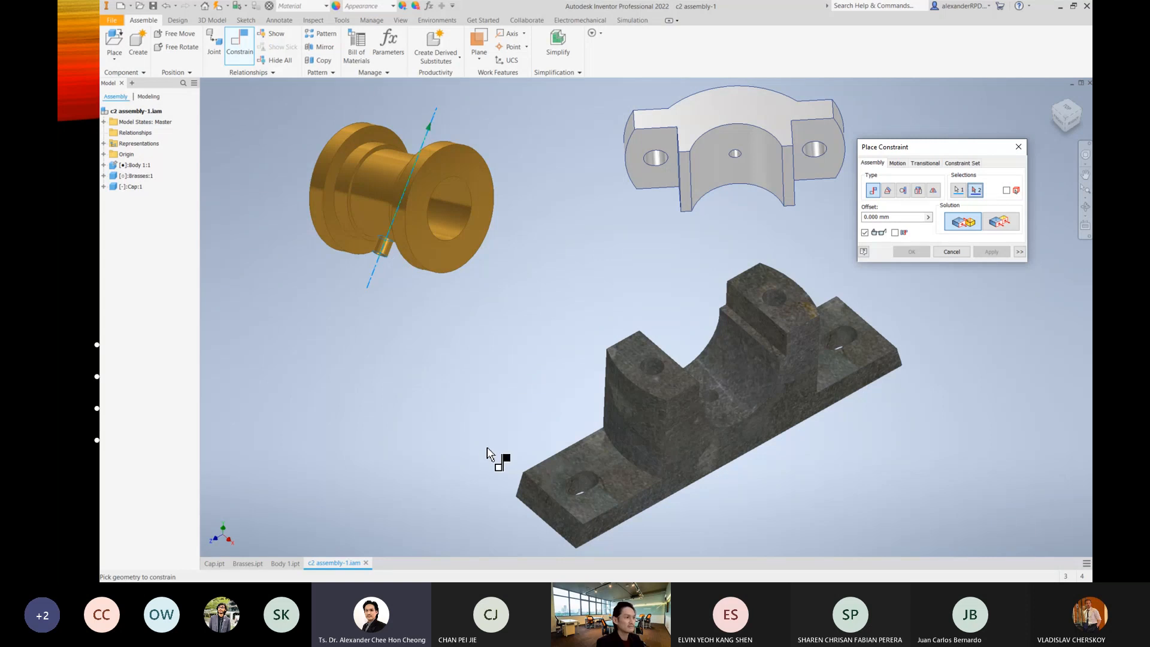
{"action": "middle_click_drag", "start_coordinate": [462, 411], "coordinate": [434, 388], "text": "shift"}
{"action": "scroll", "coordinate": [720, 400], "scroll_direction": "up", "scroll_amount": 5}
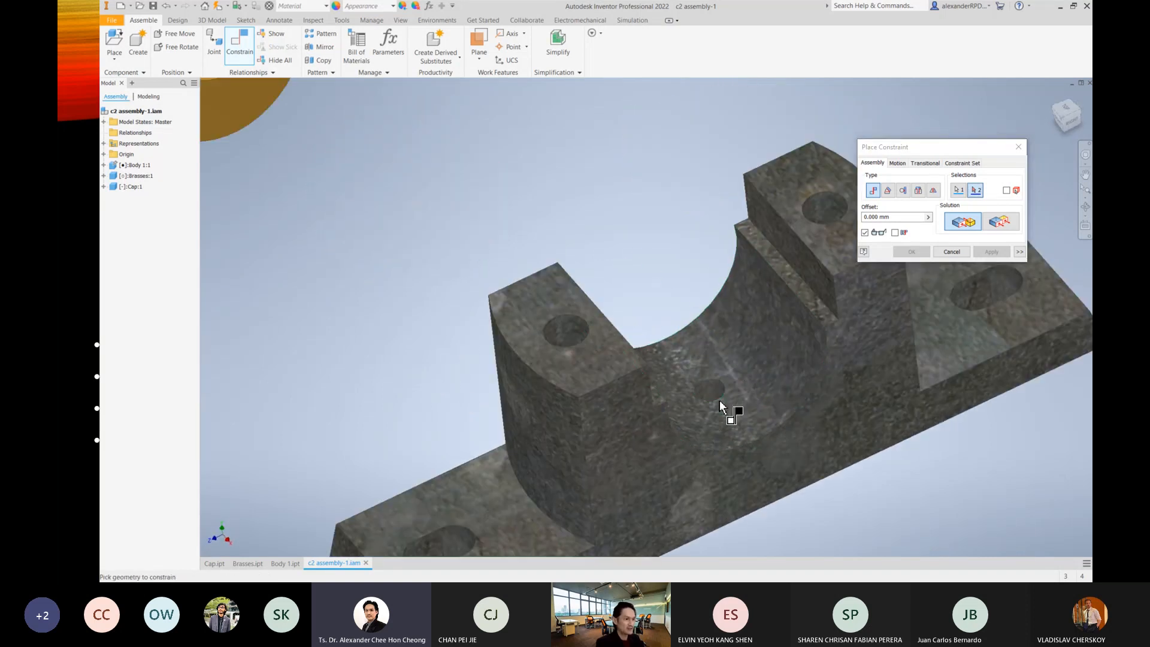
{"action": "left_click", "coordinate": [710, 386]}
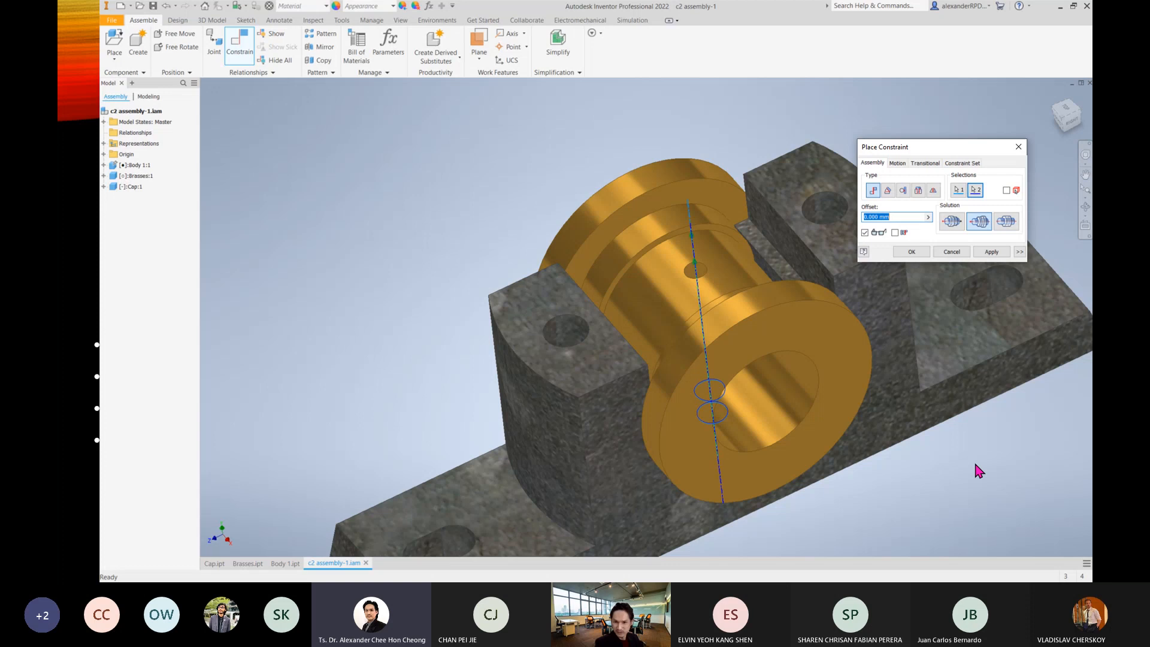
{"action": "scroll", "coordinate": [929, 467], "scroll_direction": "down", "scroll_amount": 5}
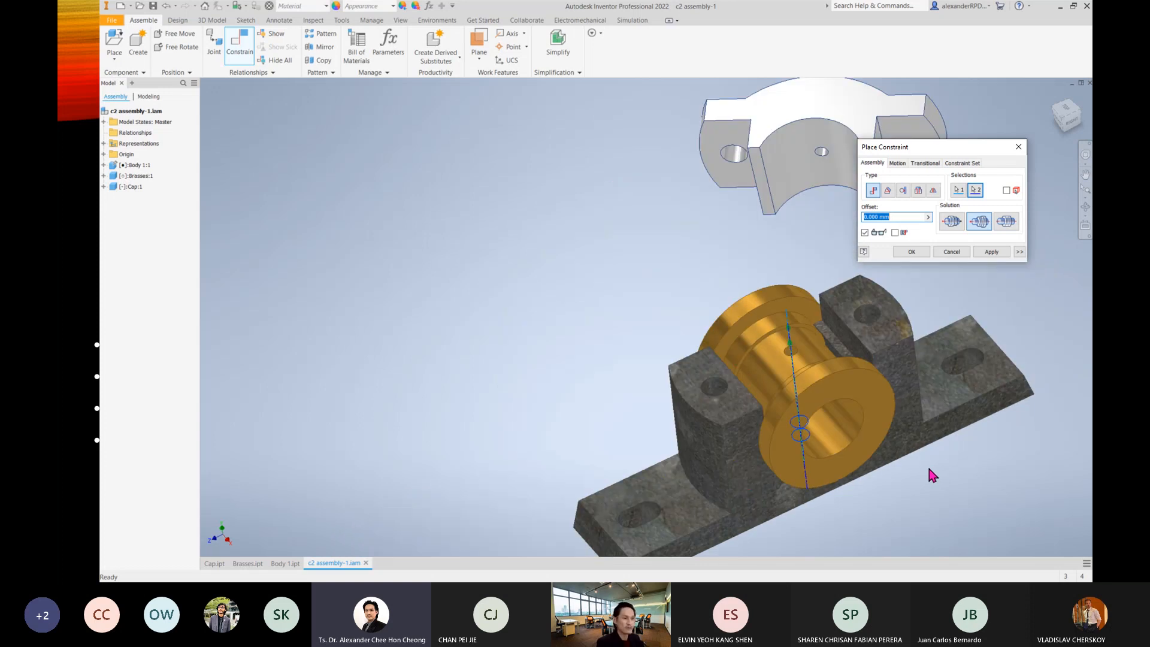
{"action": "scroll", "coordinate": [835, 413], "scroll_direction": "up", "scroll_amount": 2}
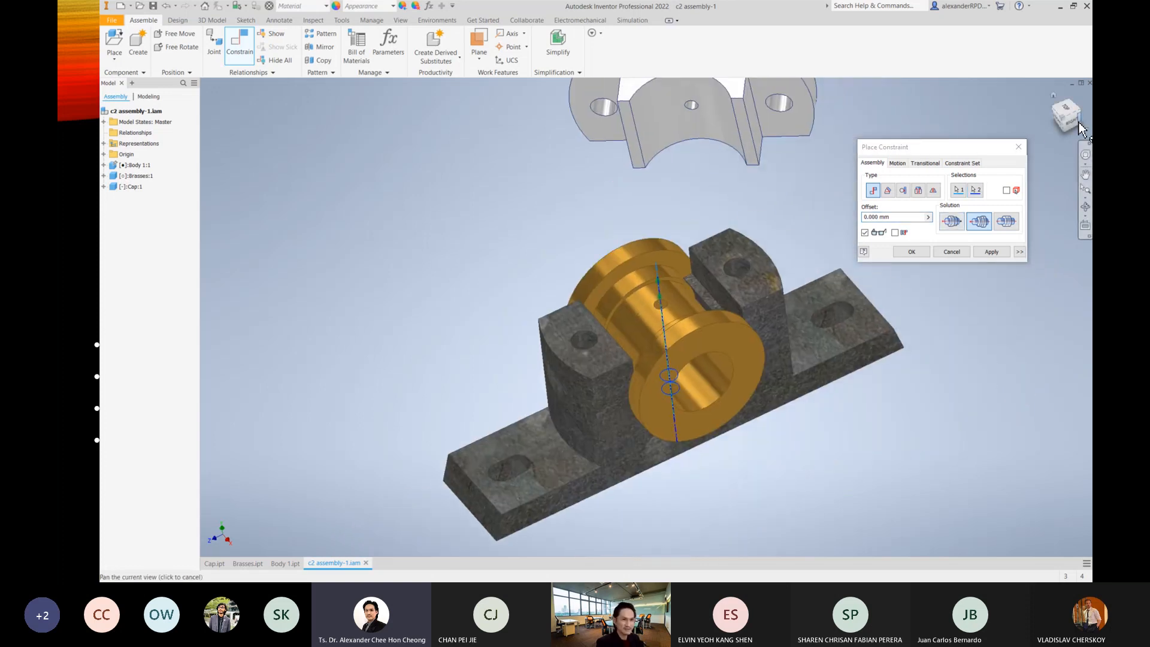
{"action": "scroll", "coordinate": [926, 418], "scroll_direction": "down", "scroll_amount": 2}
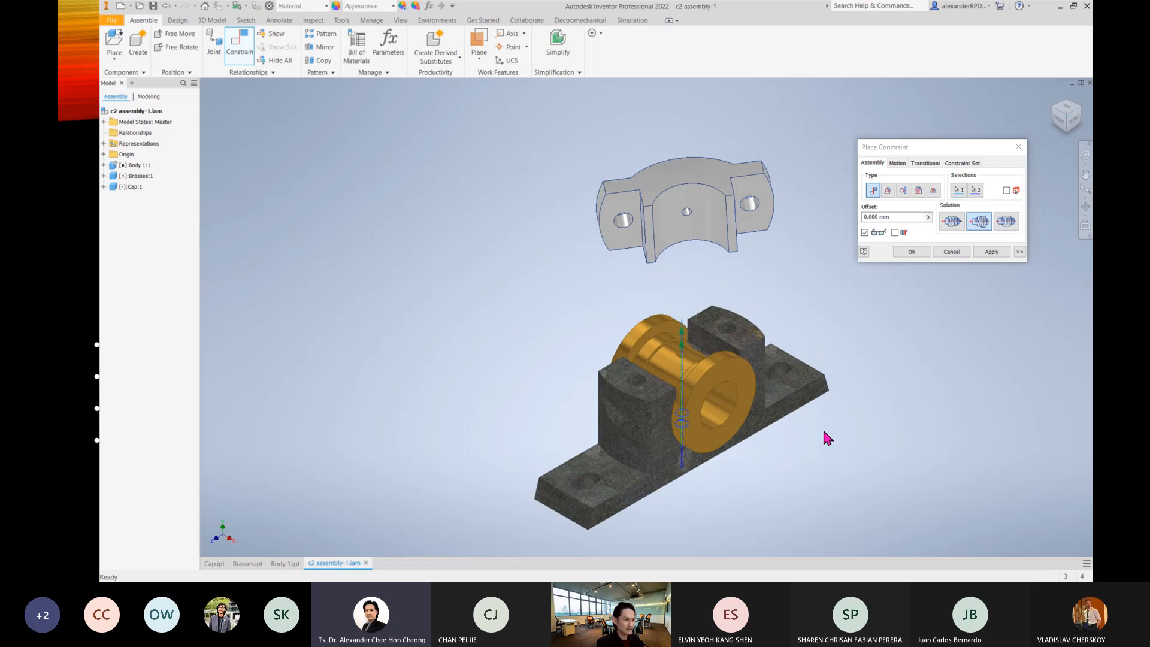
{"action": "scroll", "coordinate": [803, 436], "scroll_direction": "up", "scroll_amount": 4}
{"action": "left_click", "coordinate": [995, 250]}
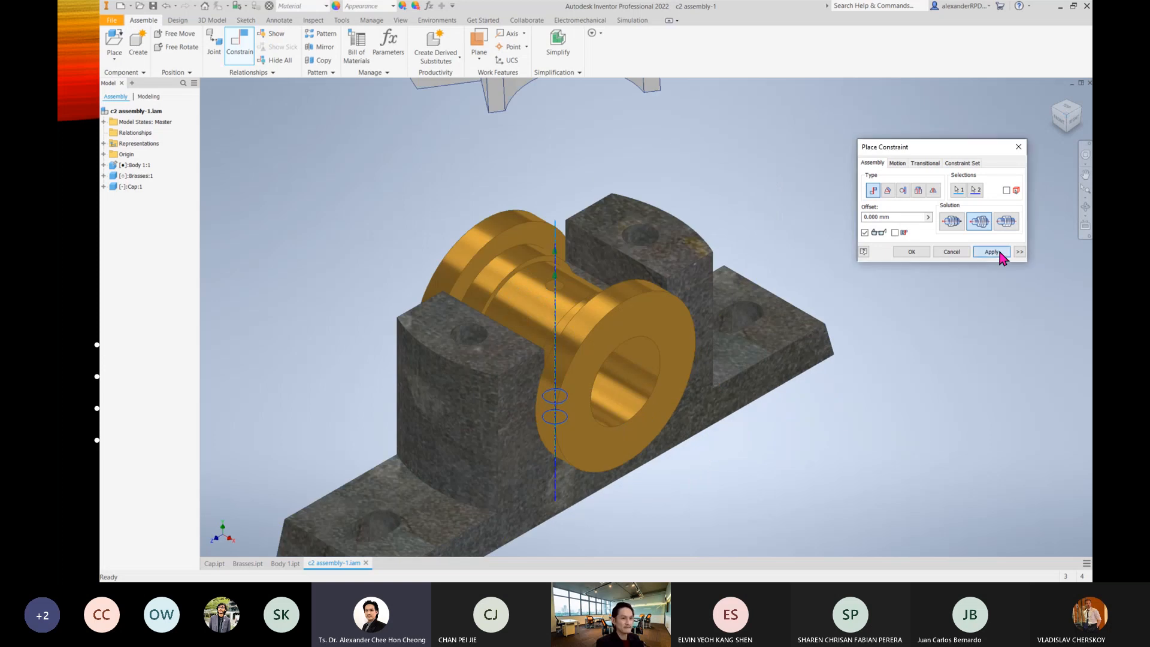
{"action": "left_click", "coordinate": [952, 252]}
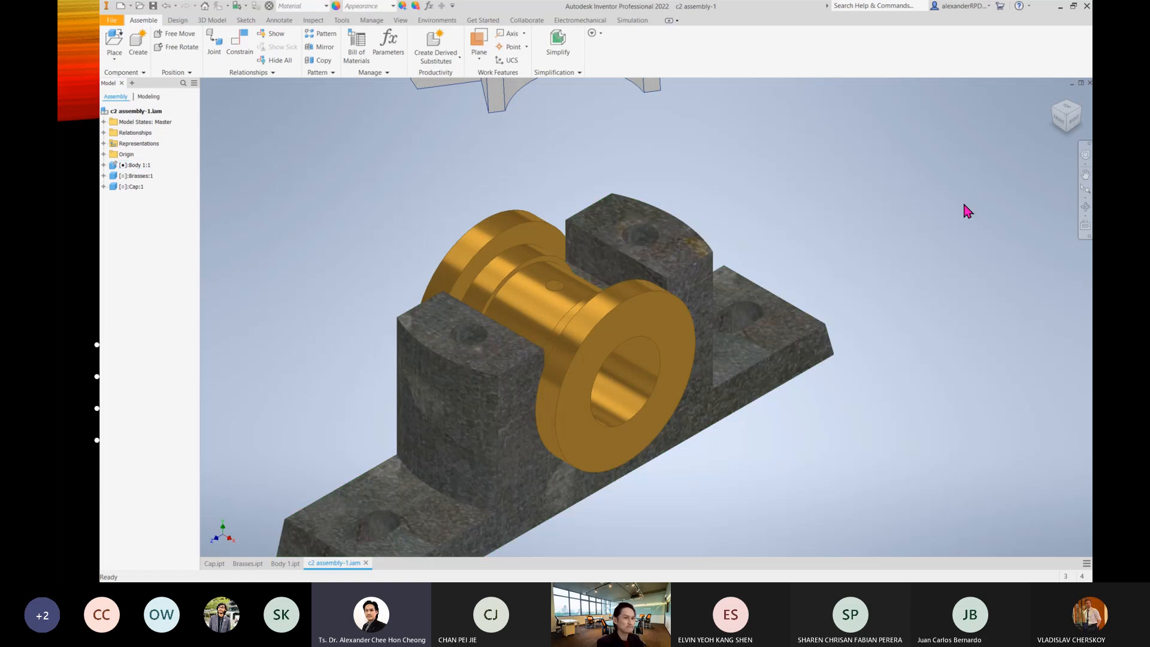
Move the Cap well clear of Body 1, and lift and turn the Brasses above the saddle.
{"action": "scroll", "coordinate": [791, 359], "scroll_direction": "down", "scroll_amount": 3}
{"action": "left_click_drag", "start_coordinate": [706, 174], "coordinate": [1014, 221]}
{"action": "left_click", "coordinate": [986, 284]}
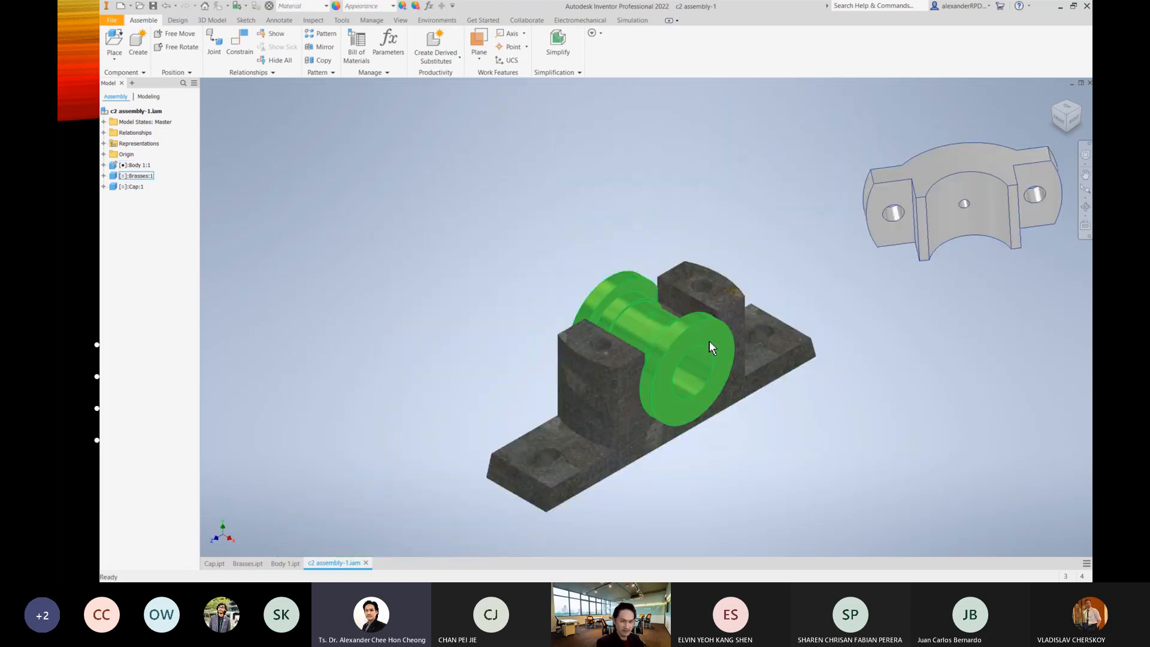
{"action": "left_click_drag", "start_coordinate": [709, 340], "coordinate": [721, 228]}
{"action": "left_click", "coordinate": [1078, 126]}
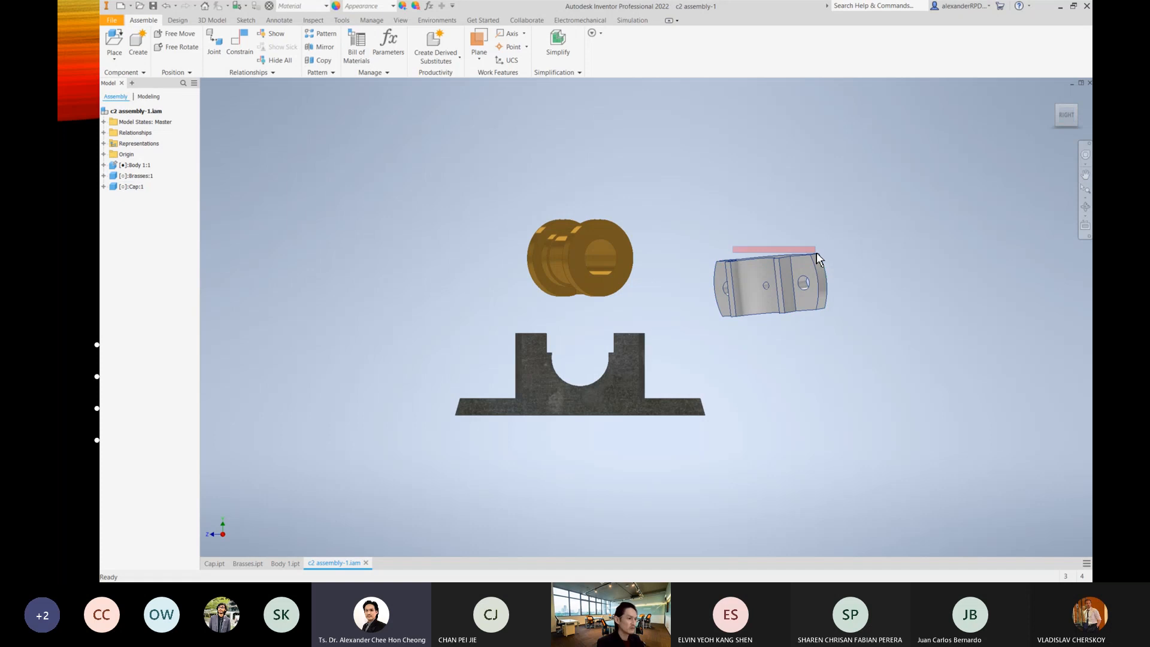
{"action": "left_click_drag", "start_coordinate": [781, 299], "coordinate": [824, 303]}
{"action": "left_click_drag", "start_coordinate": [613, 268], "coordinate": [735, 223]}
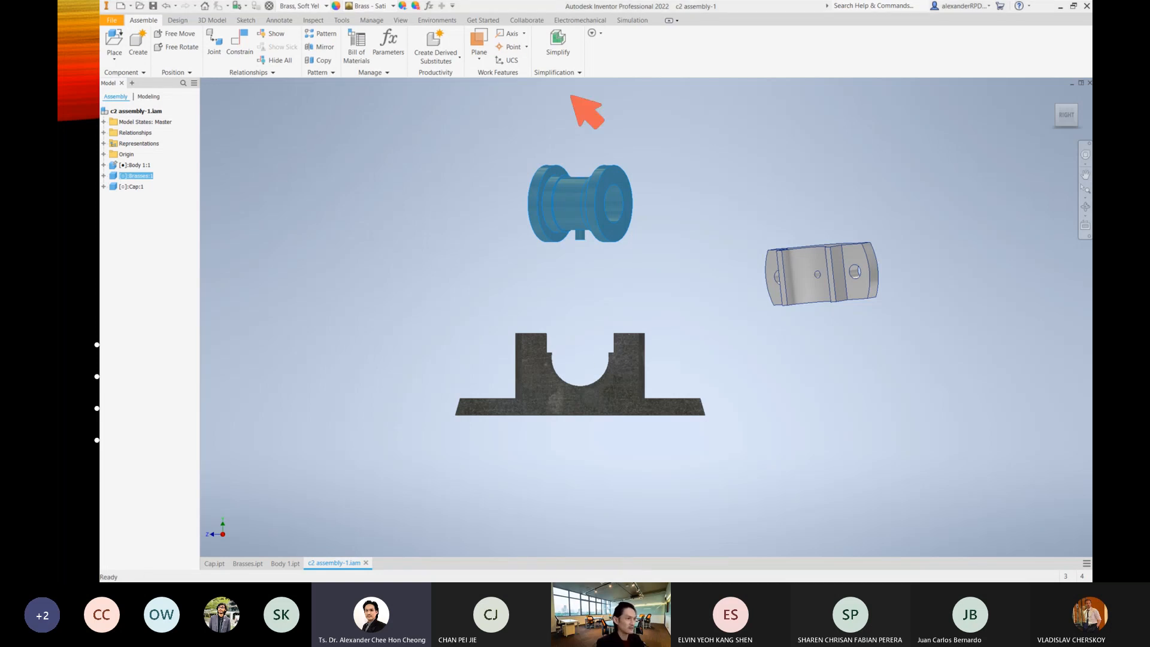
Mark the vertical axis through the Brasses and Body 1 with a temporary ink line, clear it, and rotate the Brasses about that axis.
{"action": "left_click_drag", "start_coordinate": [578, 98], "coordinate": [584, 496]}
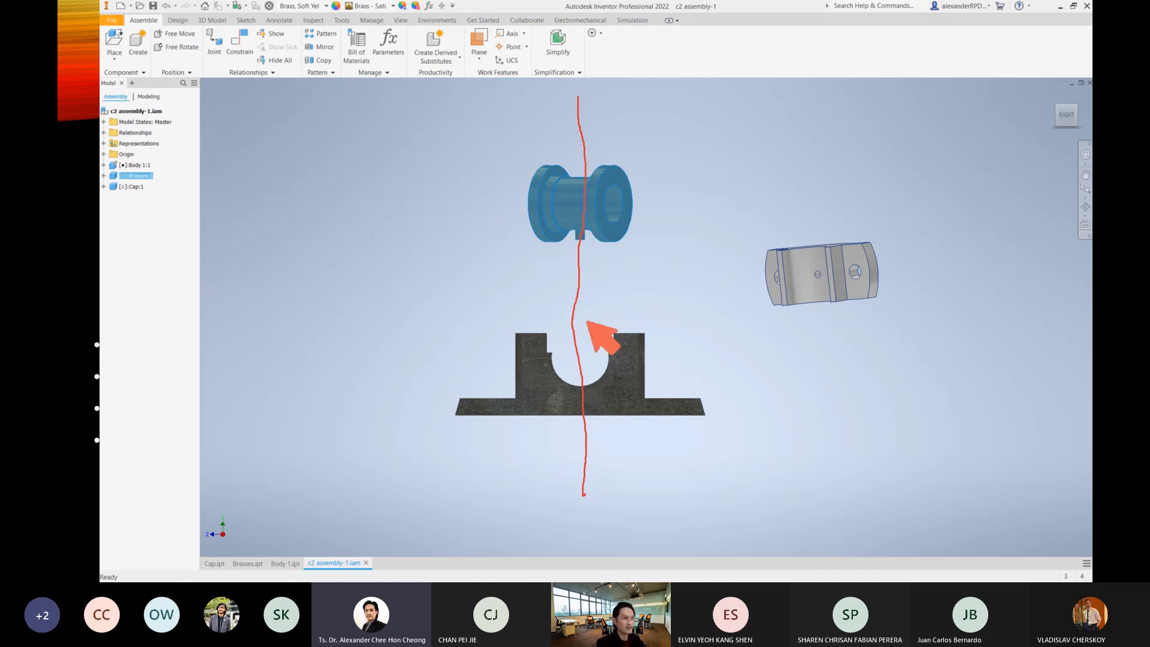
{"action": "key", "text": "Escape"}
{"action": "mouse_move", "coordinate": [605, 226]}
{"action": "left_mouse_down"}
{"action": "mouse_move", "coordinate": [605, 267]}
{"action": "mouse_move", "coordinate": [547, 253]}
{"action": "mouse_move", "coordinate": [674, 271]}
{"action": "mouse_move", "coordinate": [575, 252]}
{"action": "mouse_move", "coordinate": [605, 260]}
{"action": "mouse_move", "coordinate": [576, 277]}
{"action": "mouse_move", "coordinate": [636, 262]}
{"action": "mouse_move", "coordinate": [606, 242]}
{"action": "mouse_move", "coordinate": [533, 244]}
{"action": "mouse_move", "coordinate": [587, 248]}
{"action": "mouse_move", "coordinate": [553, 246]}
{"action": "mouse_move", "coordinate": [576, 238]}
{"action": "left_mouse_up"}
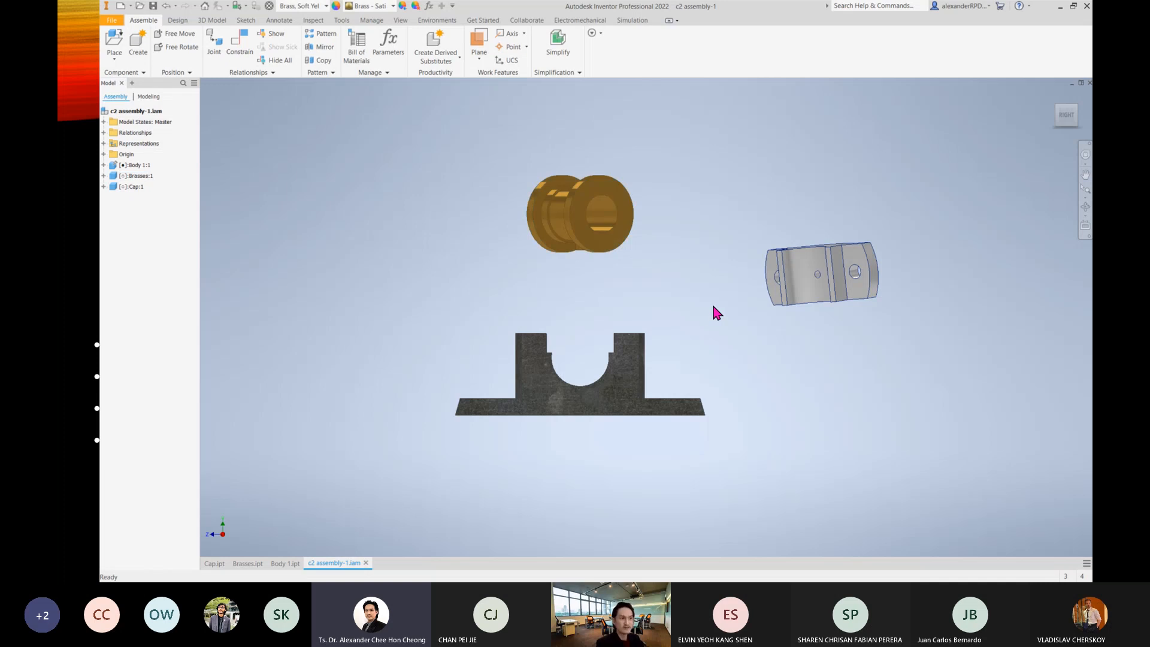
{"action": "left_click_drag", "start_coordinate": [581, 217], "coordinate": [641, 279]}
{"action": "key", "text": "F6"}
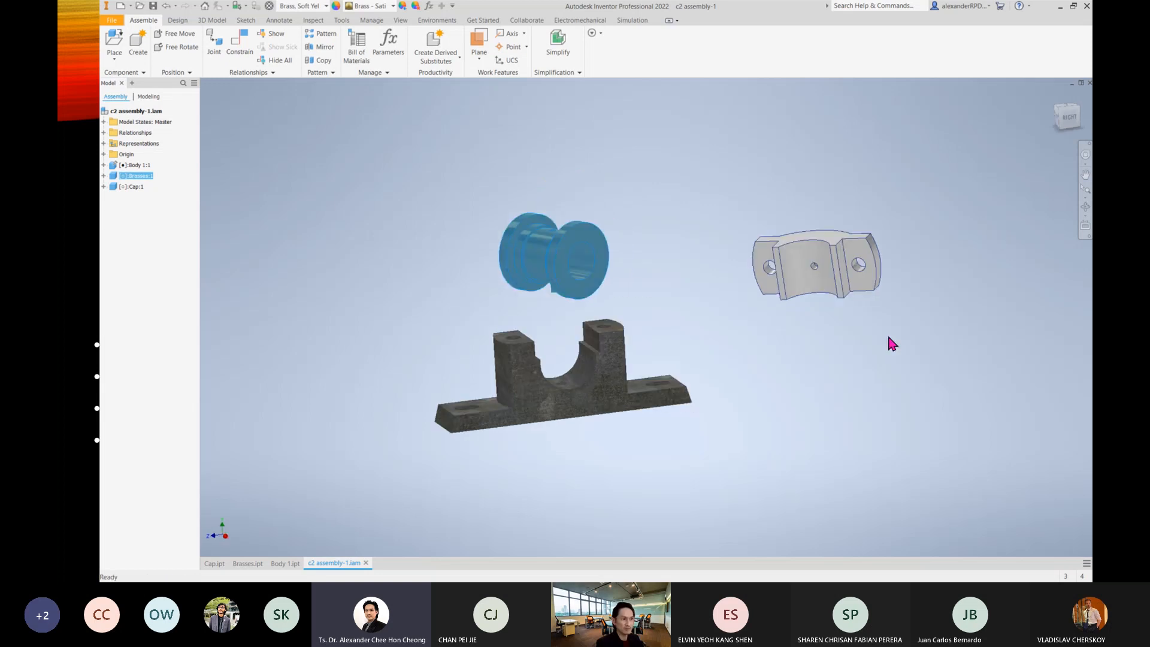
{"action": "left_click", "coordinate": [714, 449]}
Measure the radius of the curved saddle face in Body 1 and clear the selection.
{"action": "scroll", "coordinate": [520, 336], "scroll_direction": "down", "scroll_amount": 4}
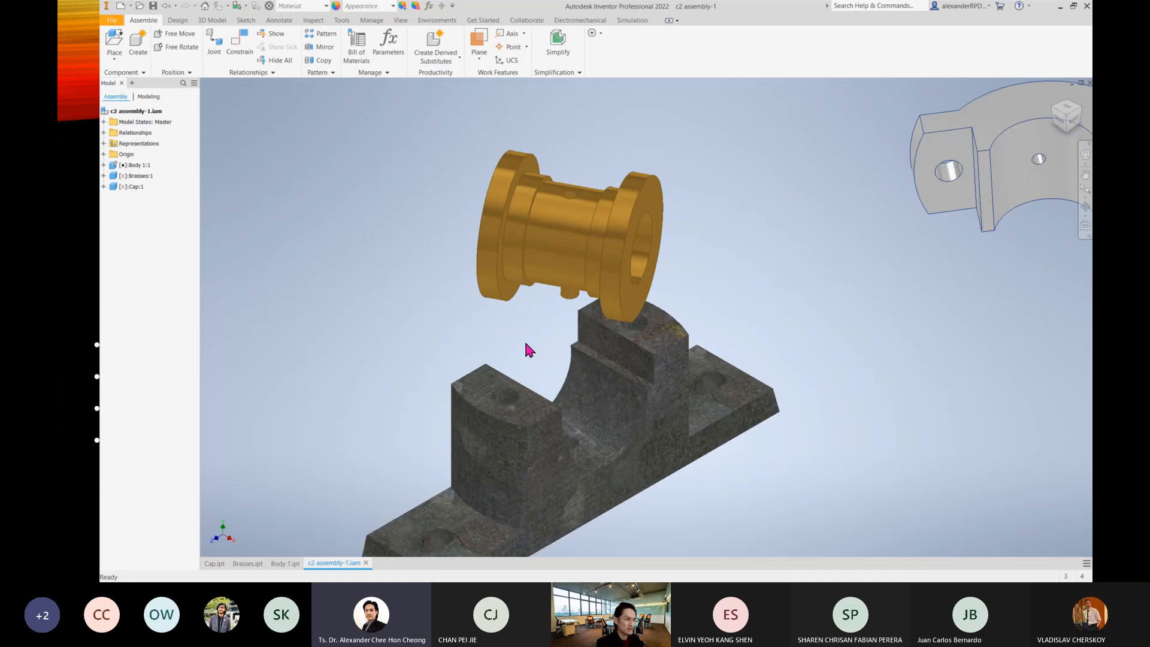
{"action": "middle_click_drag", "start_coordinate": [814, 376], "coordinate": [788, 323]}
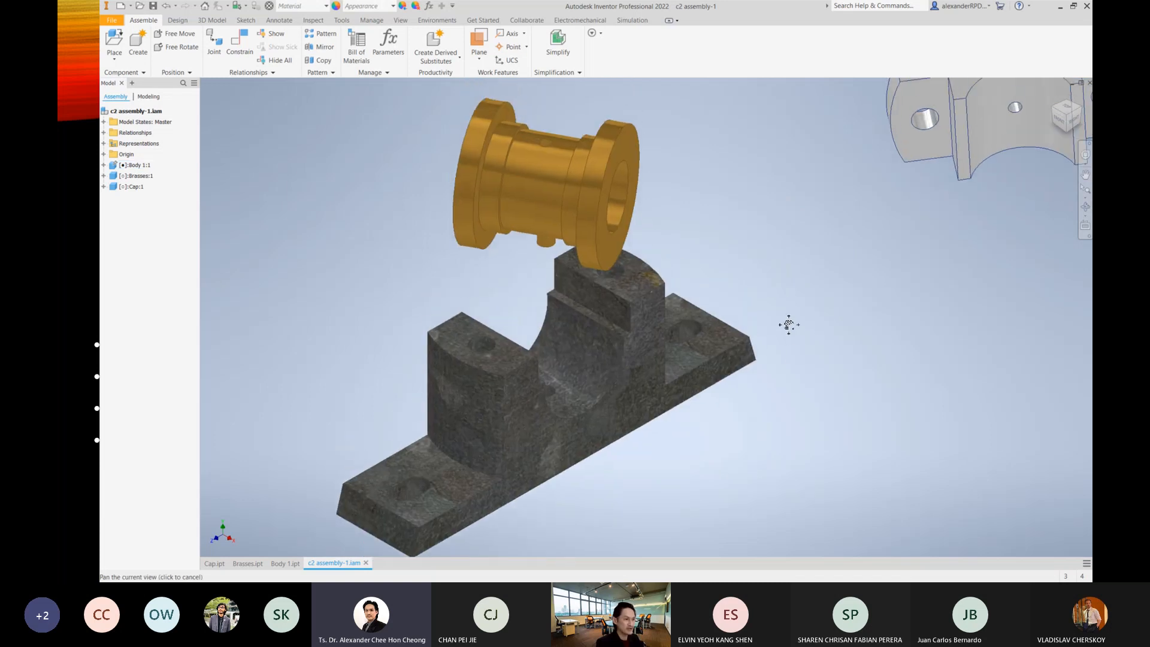
{"action": "key", "text": "m"}
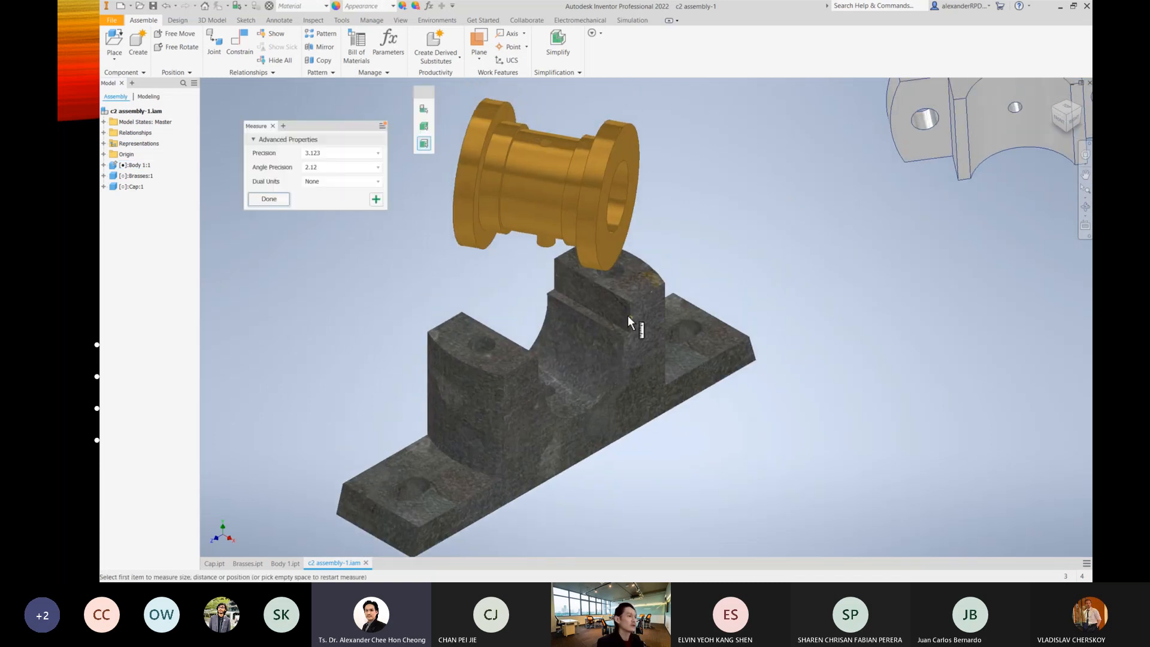
{"action": "left_click", "coordinate": [594, 394]}
{"action": "scroll", "coordinate": [590, 429], "scroll_direction": "down", "scroll_amount": 3}
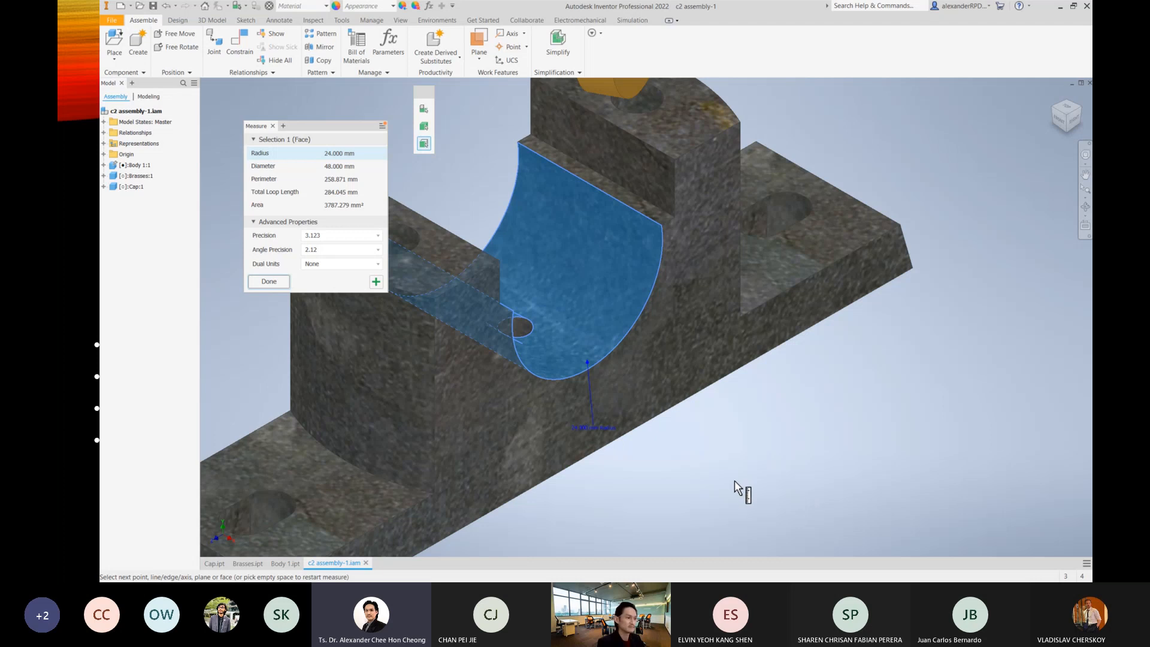
{"action": "scroll", "coordinate": [733, 486], "scroll_direction": "up", "scroll_amount": 5}
{"action": "left_click", "coordinate": [896, 276]}
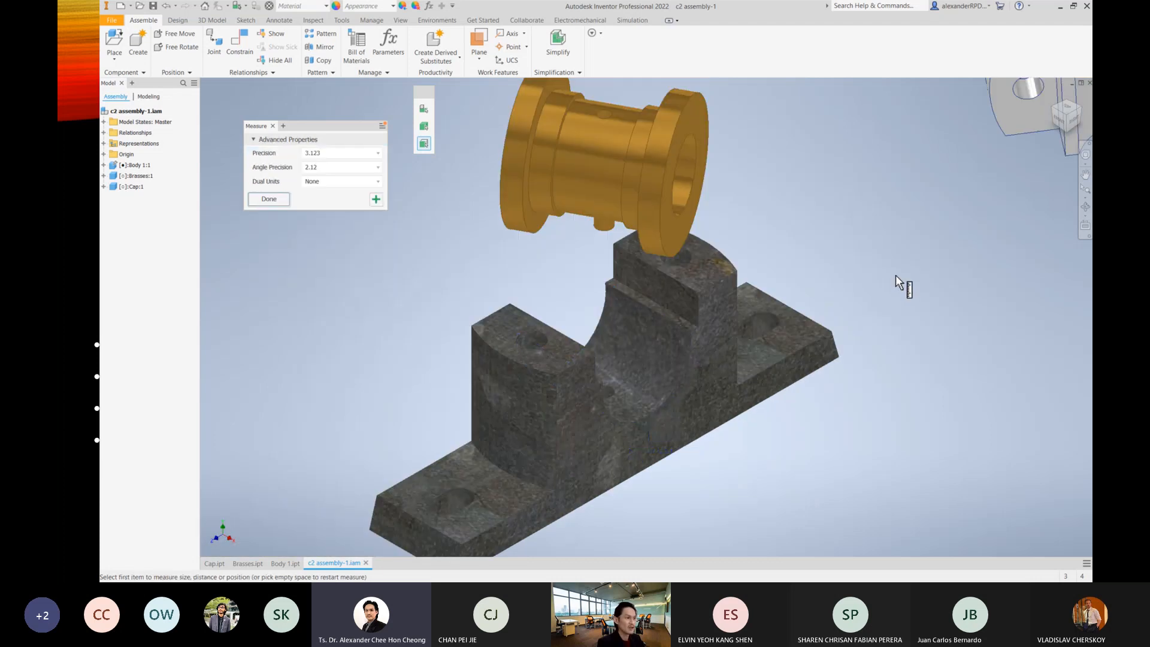
Measure the middle cylindrical face of the Brasses, clear it, and measure the raised collar face beside the far flange.
{"action": "left_click", "coordinate": [602, 165]}
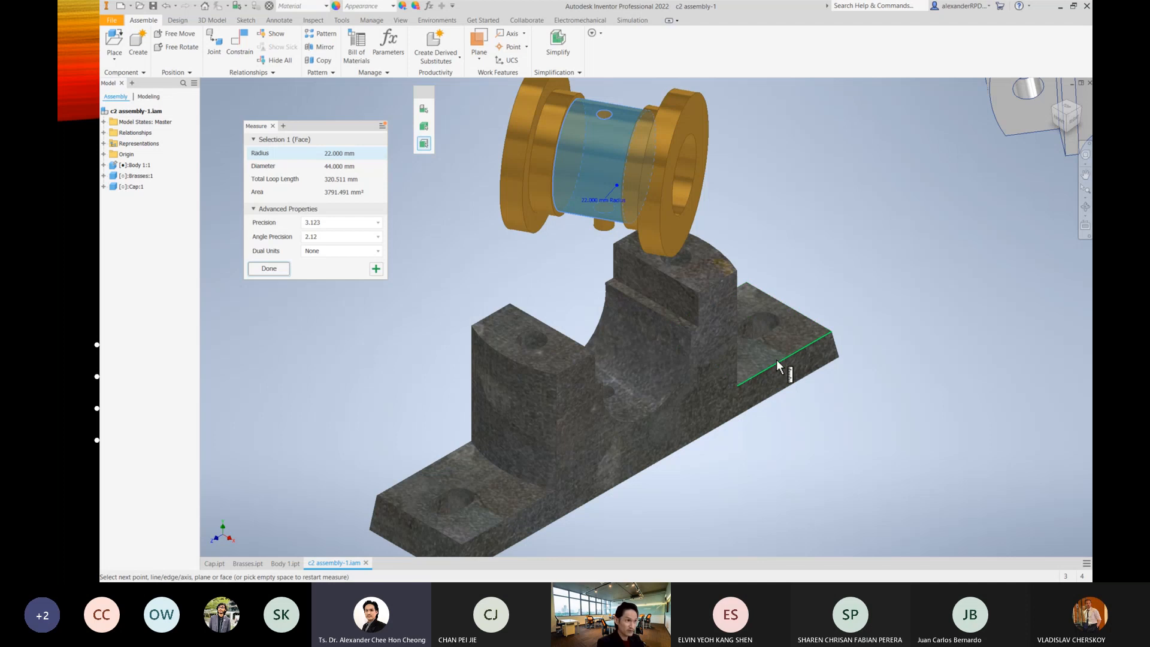
{"action": "left_click", "coordinate": [467, 252]}
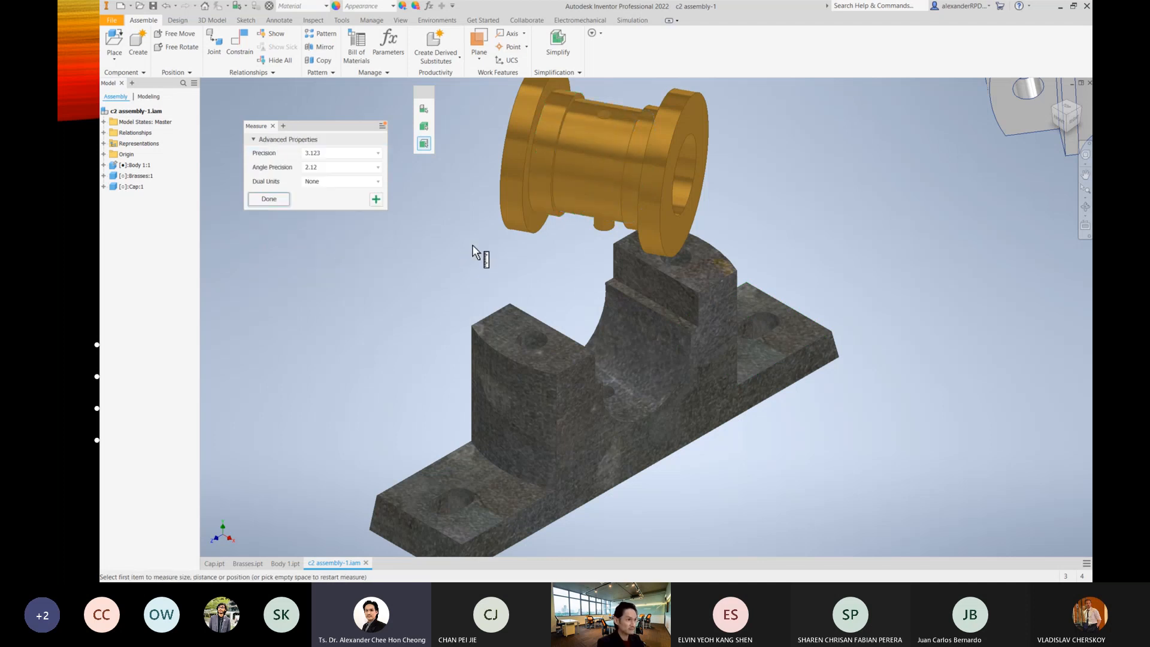
{"action": "left_click", "coordinate": [537, 205]}
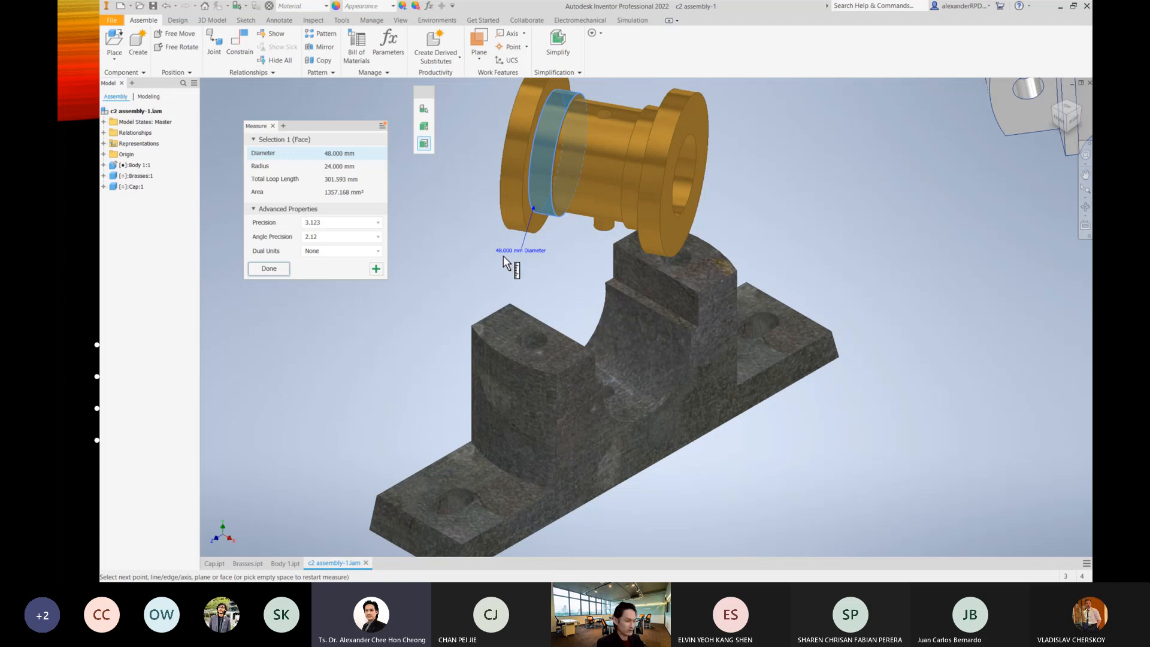
Annotate the Brasses' collar and the Body 1 saddle with matching 24 radius ink notes, clear the ink, and end the measurement.
{"action": "key", "text": "ctrl+shift+3"}
{"action": "mouse_move", "coordinate": [500, 257]}
{"action": "left_mouse_down"}
{"action": "mouse_move", "coordinate": [542, 260]}
{"action": "mouse_move", "coordinate": [496, 267]}
{"action": "mouse_move", "coordinate": [530, 264]}
{"action": "left_mouse_up"}
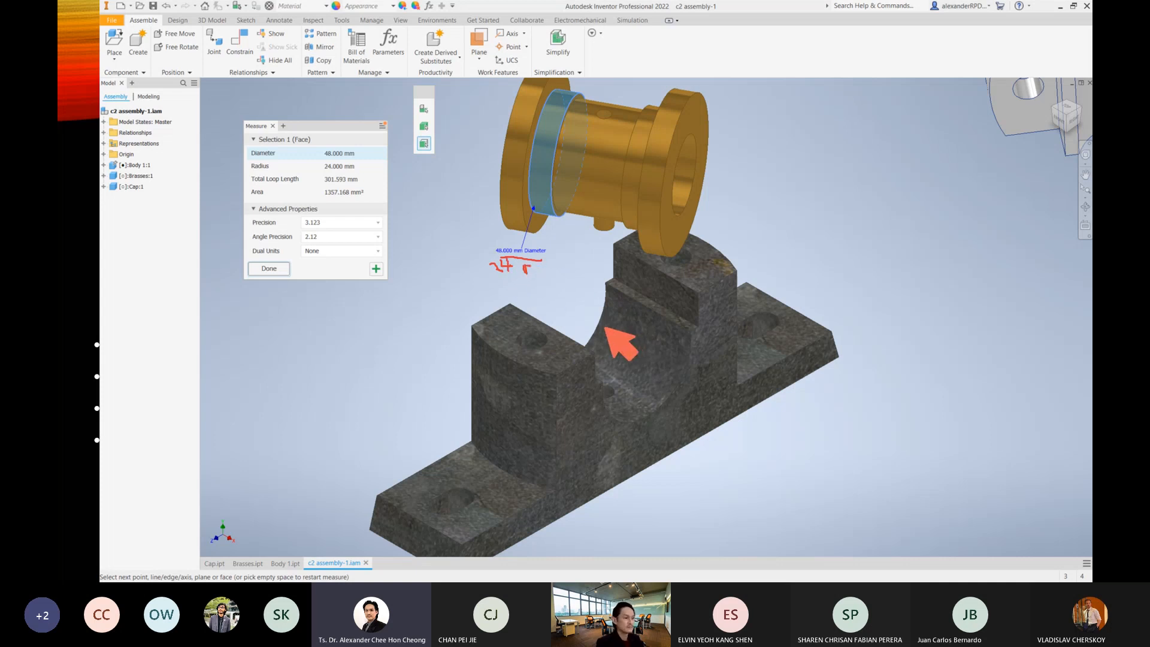
{"action": "mouse_move", "coordinate": [605, 387]}
{"action": "left_mouse_down"}
{"action": "mouse_move", "coordinate": [654, 403]}
{"action": "mouse_move", "coordinate": [692, 351]}
{"action": "mouse_move", "coordinate": [659, 394]}
{"action": "left_mouse_up"}
{"action": "left_click_drag", "start_coordinate": [593, 328], "coordinate": [609, 337]}
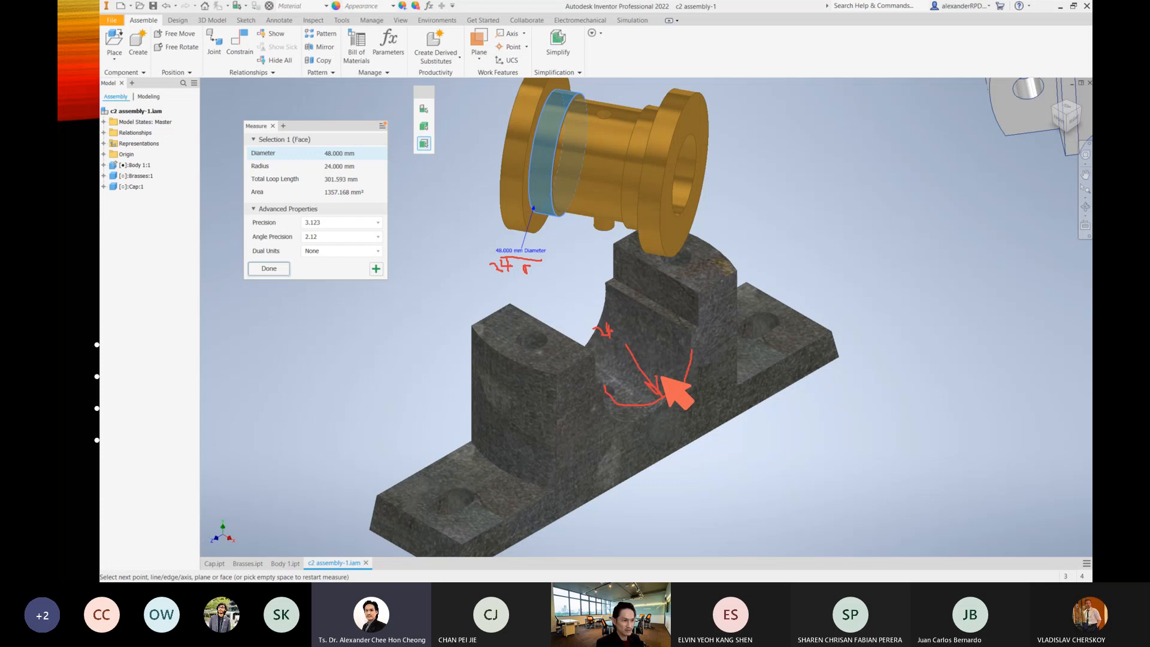
{"action": "mouse_move", "coordinate": [602, 383]}
{"action": "left_mouse_down"}
{"action": "mouse_move", "coordinate": [672, 413]}
{"action": "mouse_move", "coordinate": [694, 343]}
{"action": "mouse_move", "coordinate": [663, 418]}
{"action": "mouse_move", "coordinate": [619, 407]}
{"action": "left_mouse_up"}
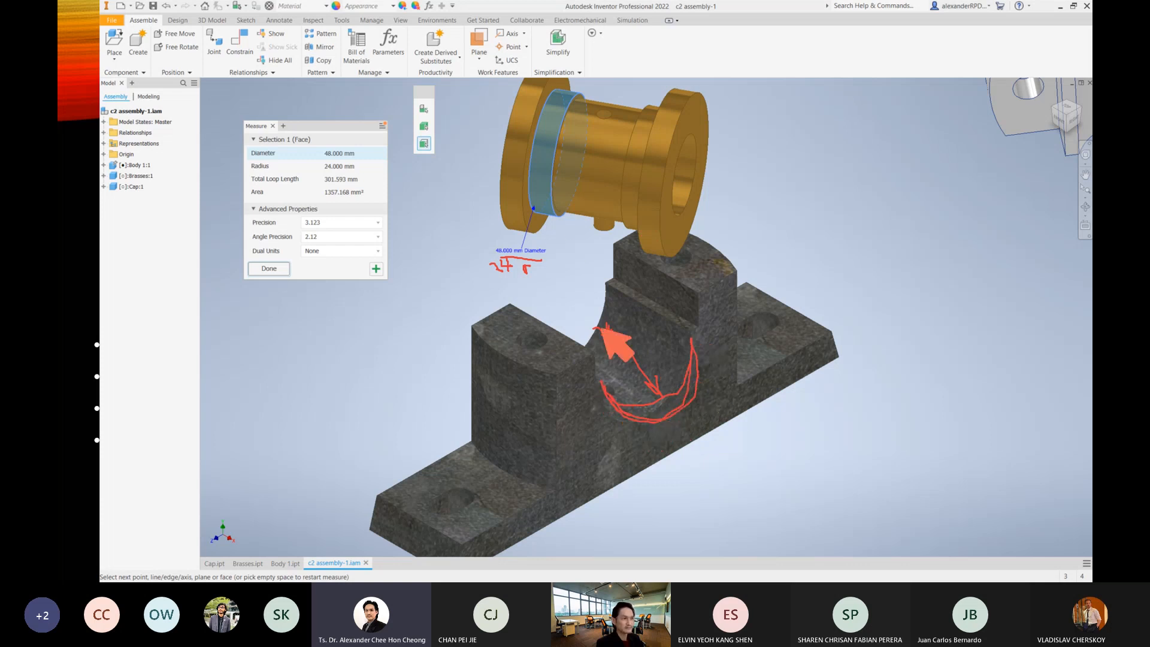
{"action": "left_click", "coordinate": [383, 360]}
{"action": "key", "text": "Escape"}
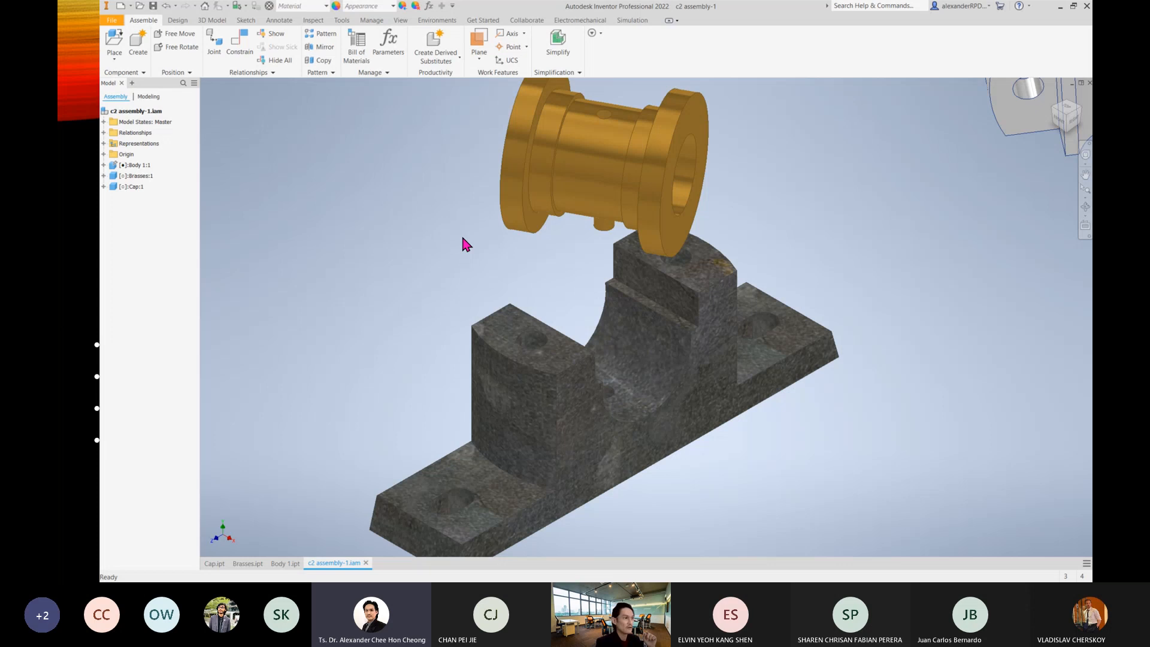
Constrain the Brasses' collar face beside the far flange to the curved saddle face of Body 1 with a 0 mm mate.
{"action": "left_click", "coordinate": [242, 57]}
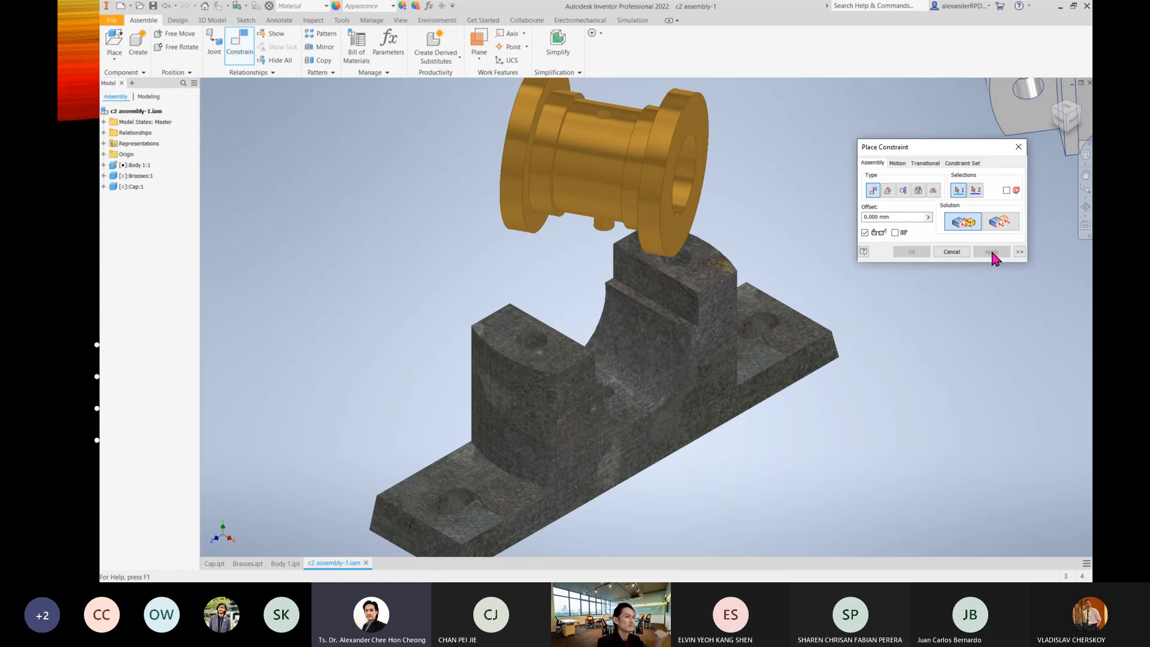
{"action": "left_click", "coordinate": [543, 201]}
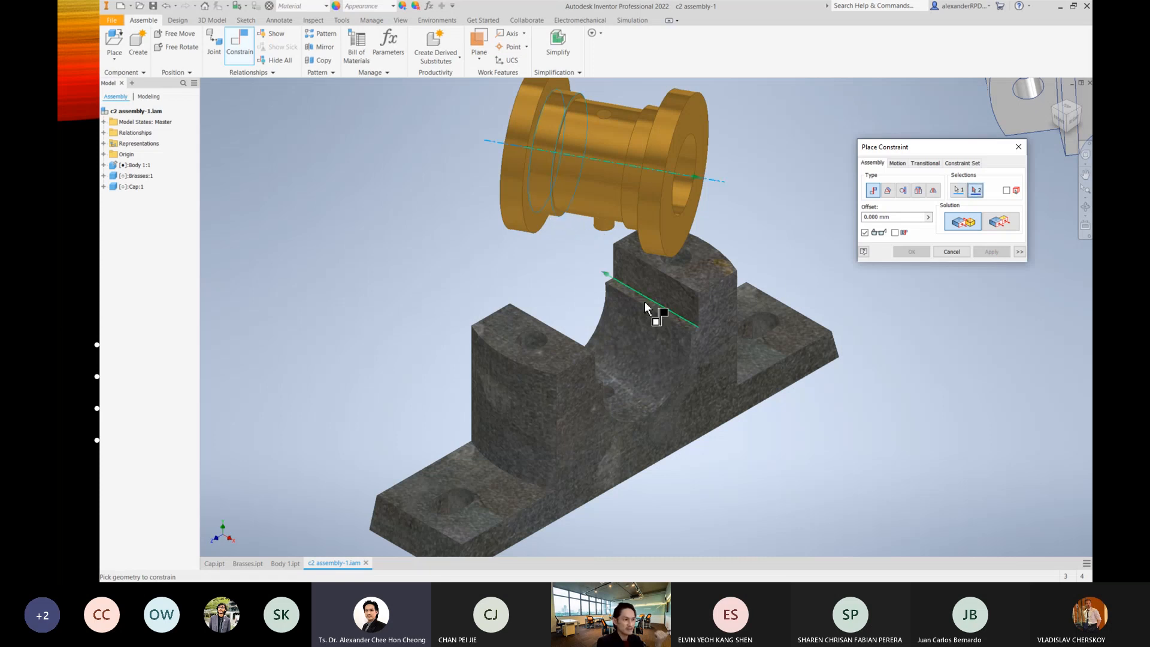
{"action": "left_click", "coordinate": [674, 386]}
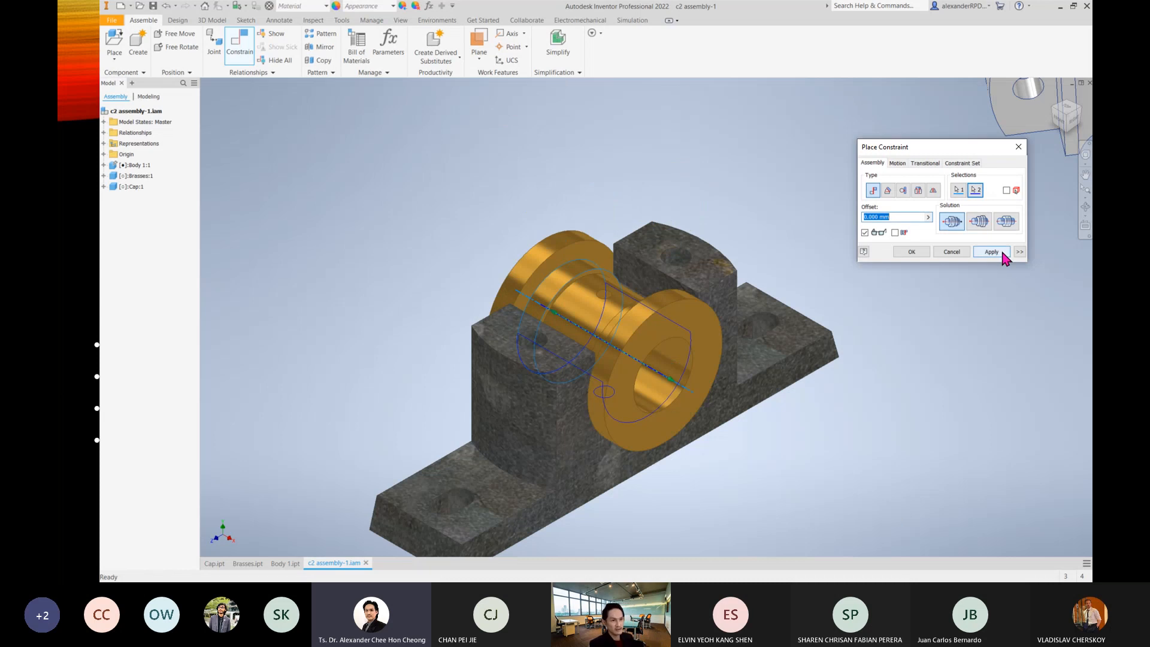
{"action": "left_click", "coordinate": [999, 251]}
{"action": "left_click", "coordinate": [1018, 146]}
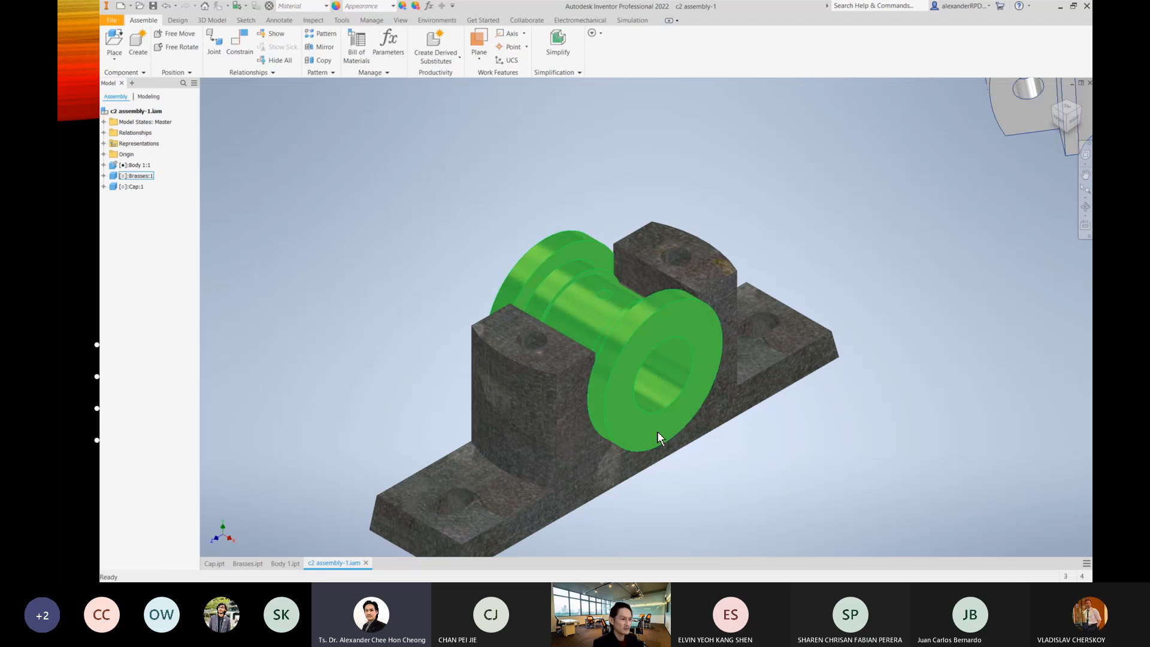
{"action": "left_click", "coordinate": [627, 439]}
{"action": "left_click", "coordinate": [912, 504]}
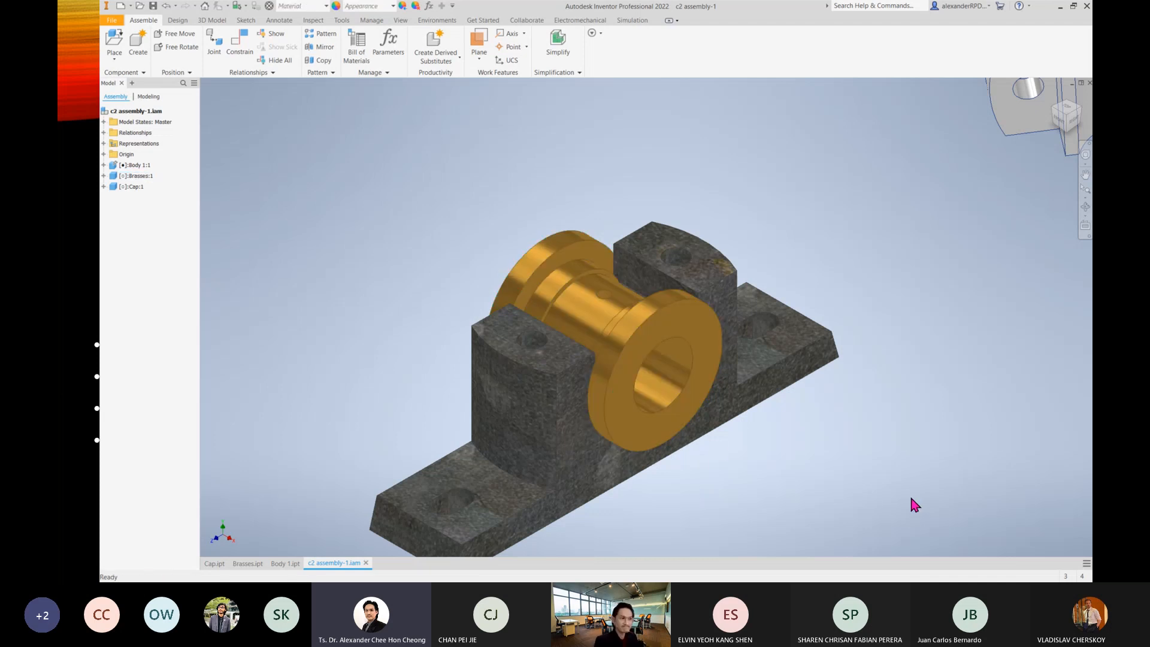
Move the Cap from its distant location to just above the Brasses and Body 1.
{"action": "scroll", "coordinate": [910, 500], "scroll_direction": "up", "scroll_amount": 4}
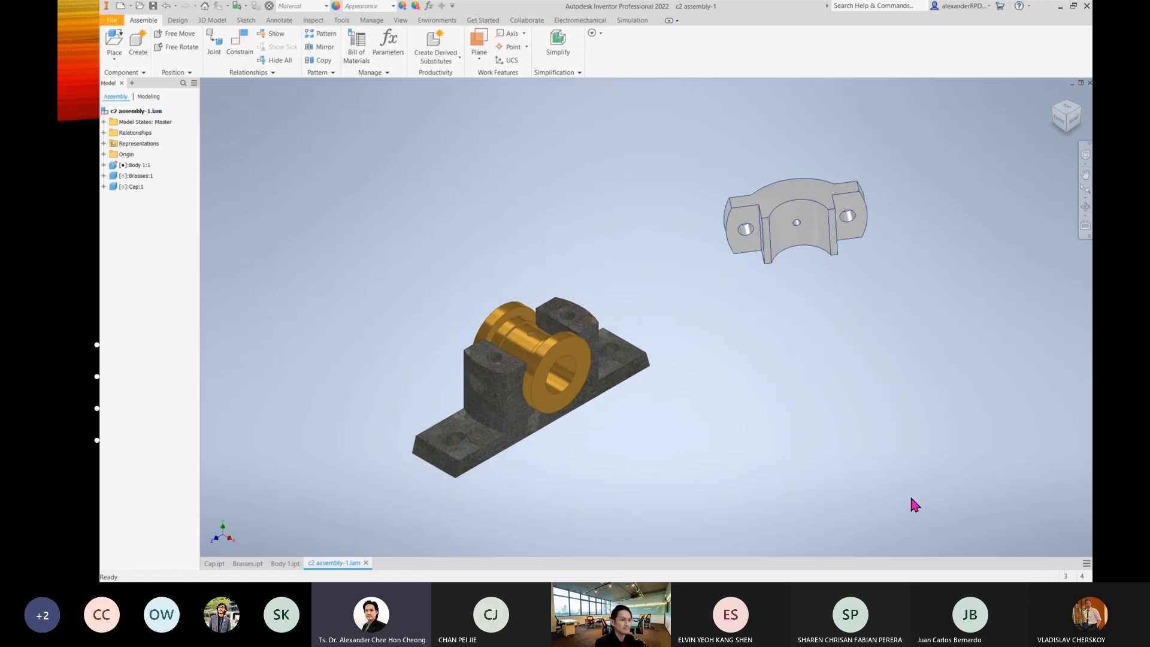
{"action": "left_click_drag", "start_coordinate": [824, 213], "coordinate": [560, 242]}
{"action": "left_click", "coordinate": [766, 278]}
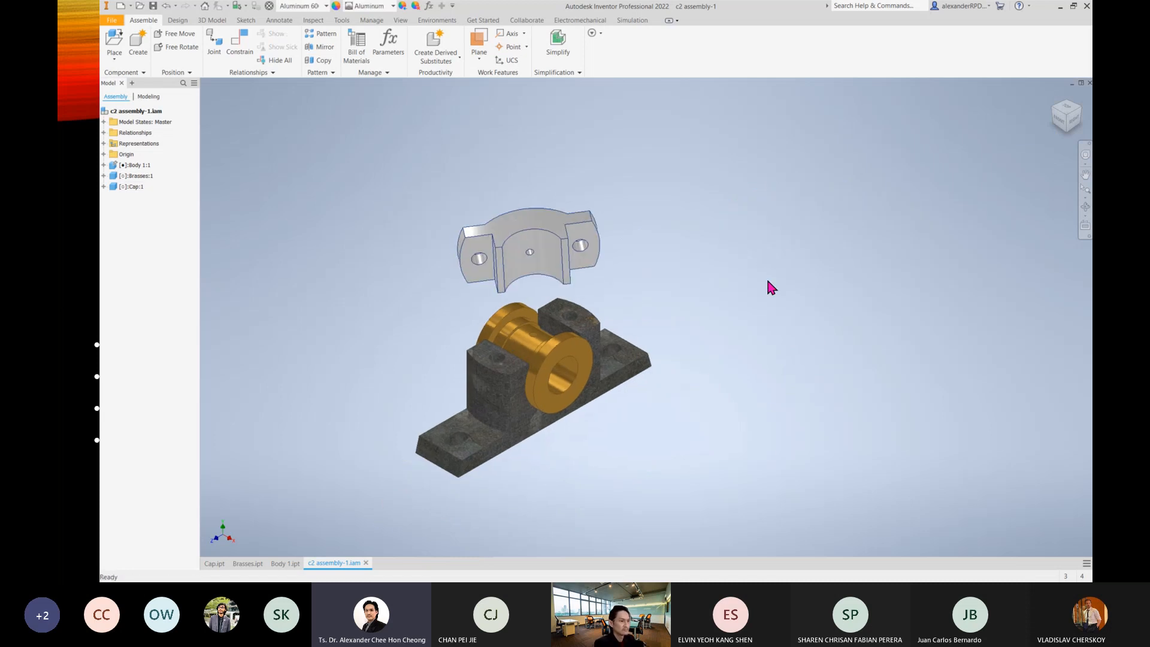
{"action": "scroll", "coordinate": [766, 278], "scroll_direction": "down", "scroll_amount": 2}
{"action": "scroll", "coordinate": [767, 277], "scroll_direction": "down", "scroll_amount": 1}
{"action": "middle_click_drag", "start_coordinate": [767, 278], "coordinate": [894, 267]}
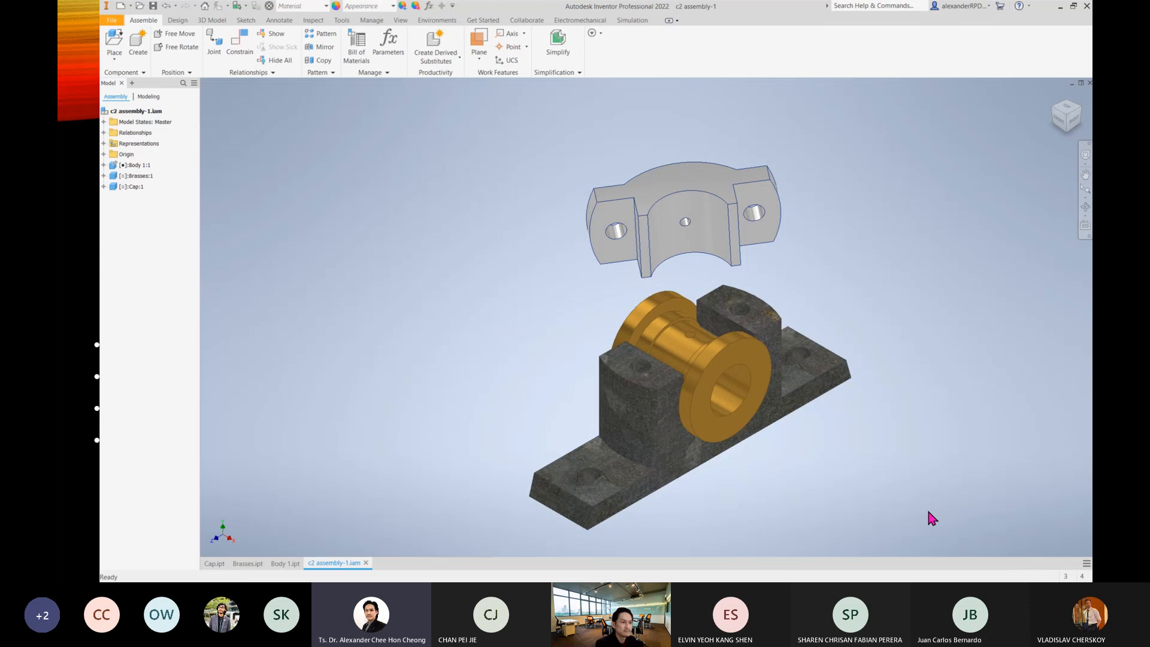
Move the Cap aside, clear of Body 1, and bring it back above the Brasses.
{"action": "left_click_drag", "start_coordinate": [731, 238], "coordinate": [1032, 287]}
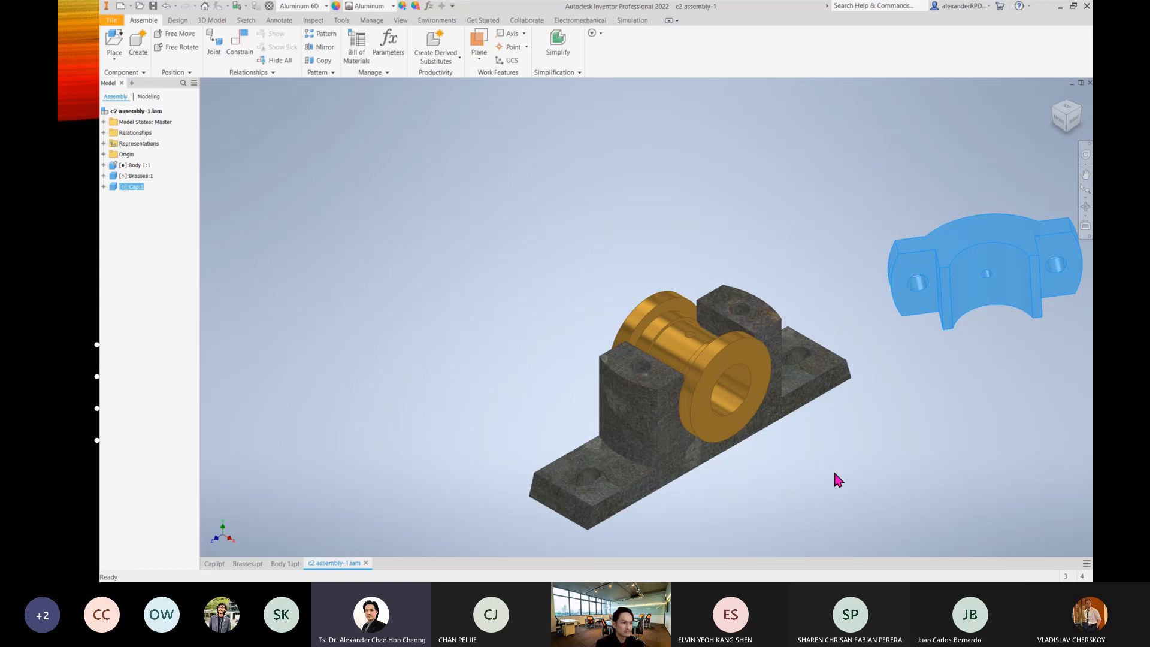
{"action": "left_click", "coordinate": [856, 439]}
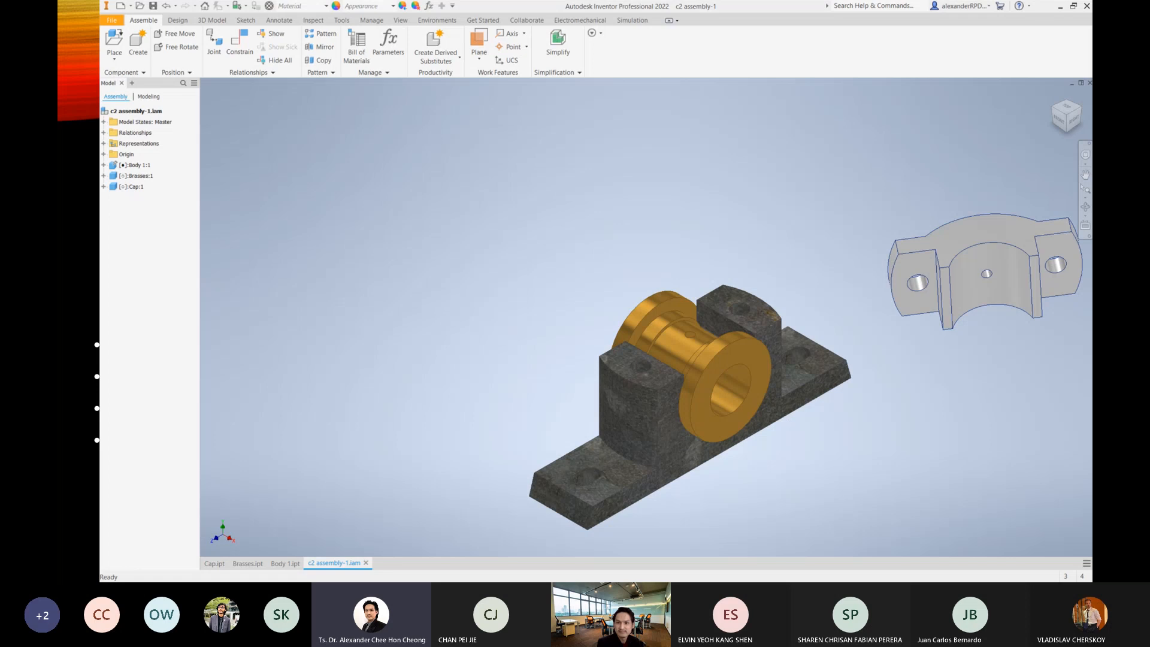
{"action": "left_click", "coordinate": [902, 267]}
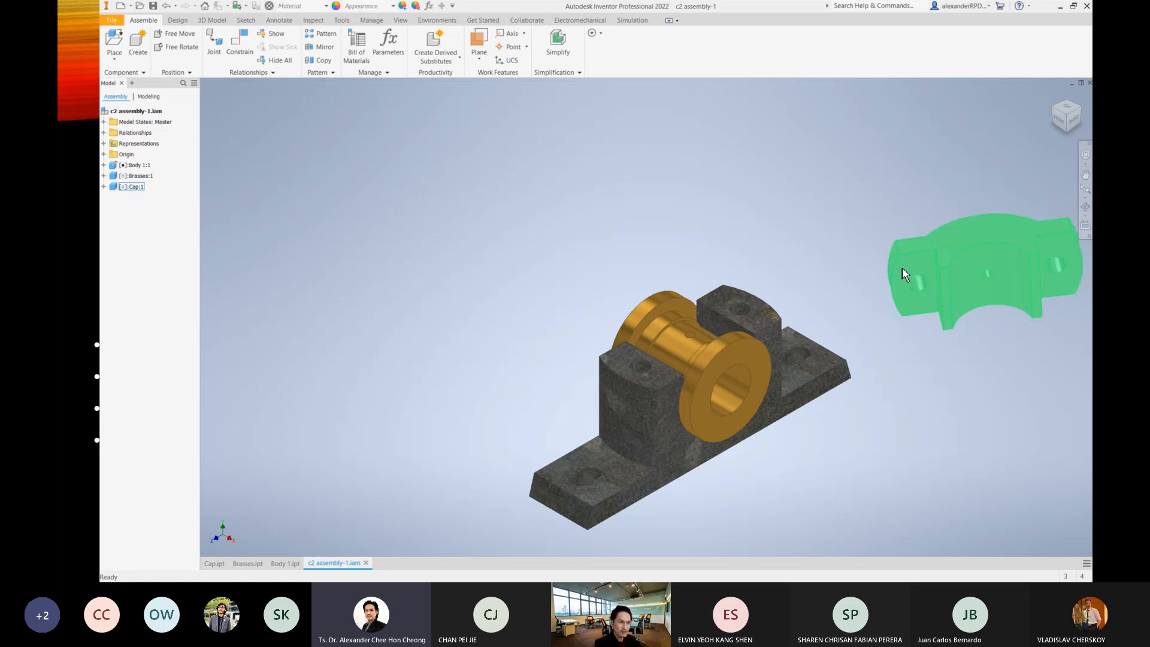
{"action": "left_click_drag", "start_coordinate": [939, 237], "coordinate": [771, 181]}
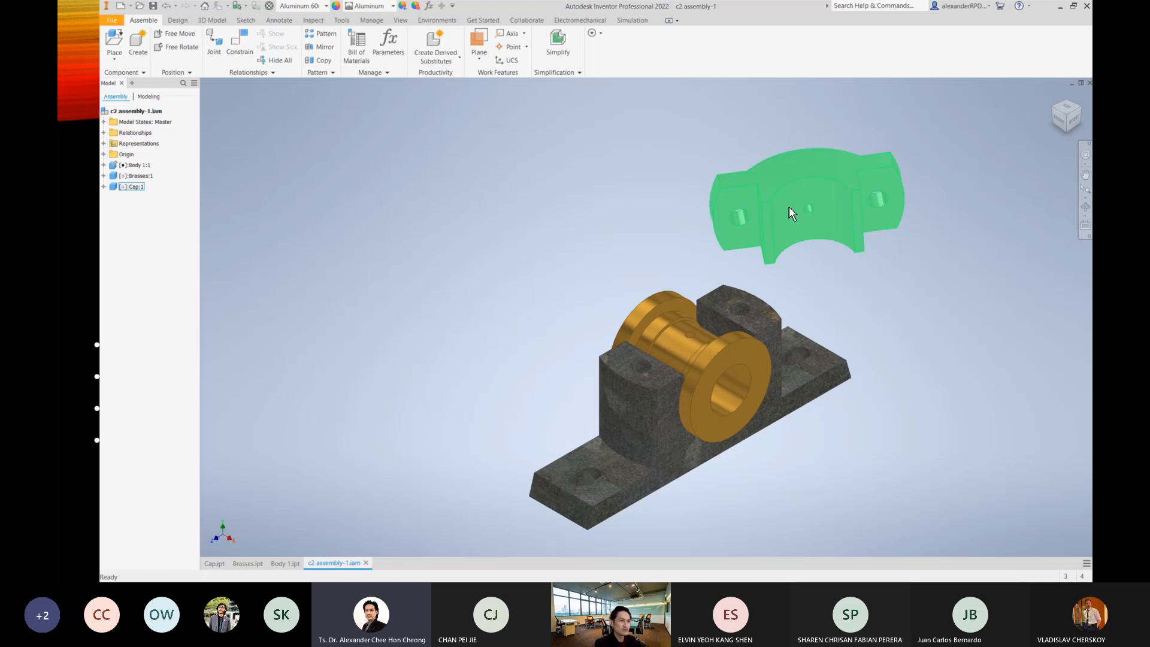
{"action": "left_click", "coordinate": [886, 377]}
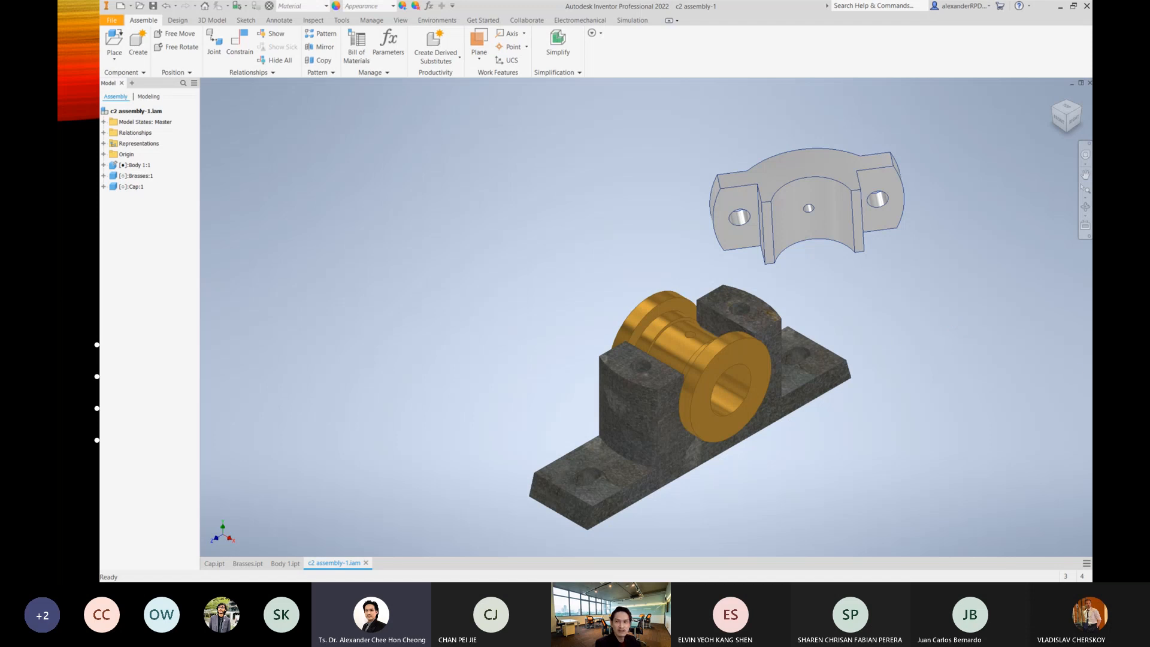
Switch to the presentation slide, outline the Cap and circle the gap beneath its near corner in ink, and clear the ink.
{"action": "key", "text": "alt+Tab"}
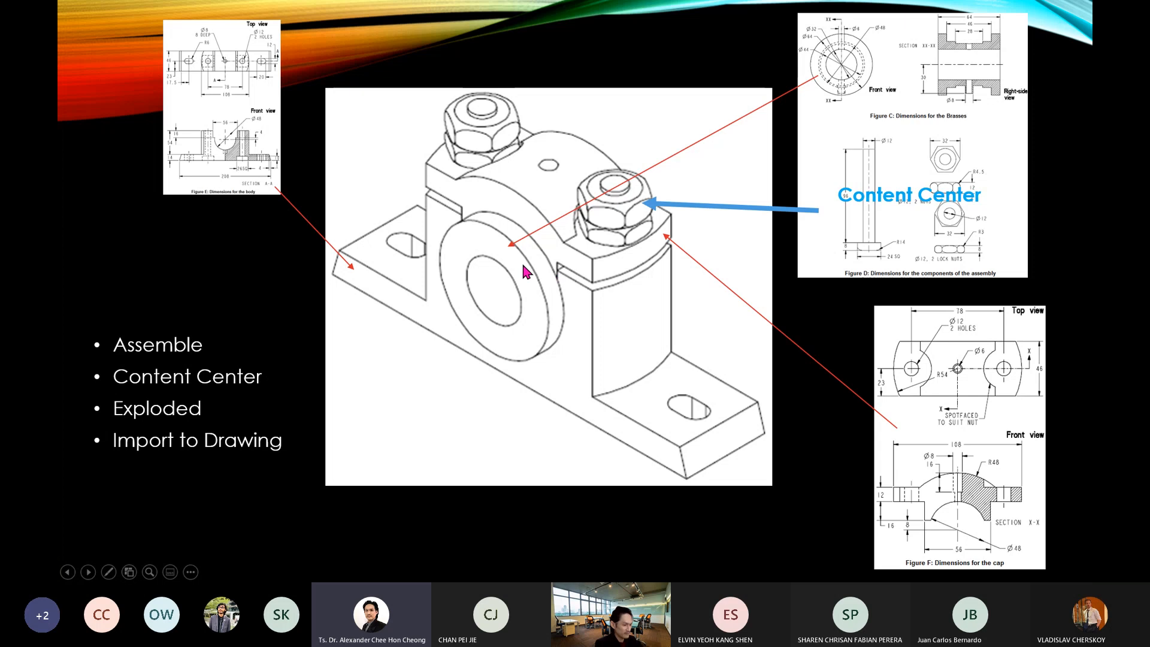
{"action": "key", "text": "ctrl+2"}
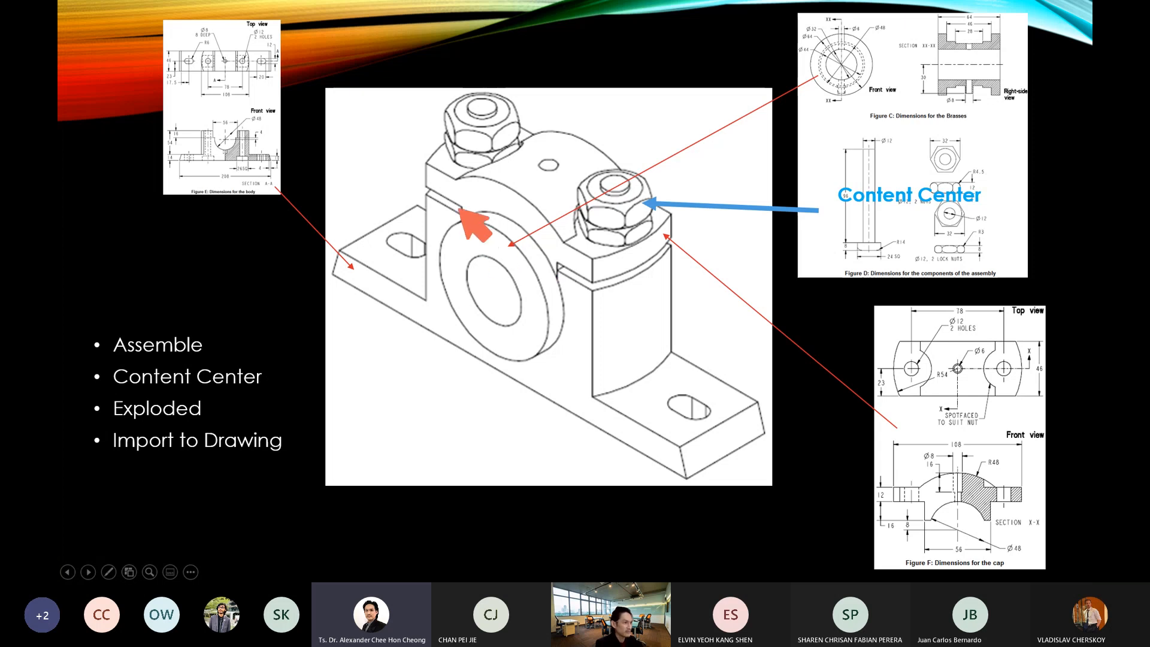
{"action": "mouse_move", "coordinate": [460, 214]}
{"action": "left_mouse_down"}
{"action": "mouse_move", "coordinate": [465, 241]}
{"action": "mouse_move", "coordinate": [533, 257]}
{"action": "mouse_move", "coordinate": [546, 278]}
{"action": "mouse_move", "coordinate": [563, 264]}
{"action": "mouse_move", "coordinate": [590, 278]}
{"action": "mouse_move", "coordinate": [427, 167]}
{"action": "mouse_move", "coordinate": [520, 187]}
{"action": "mouse_move", "coordinate": [580, 249]}
{"action": "left_mouse_up"}
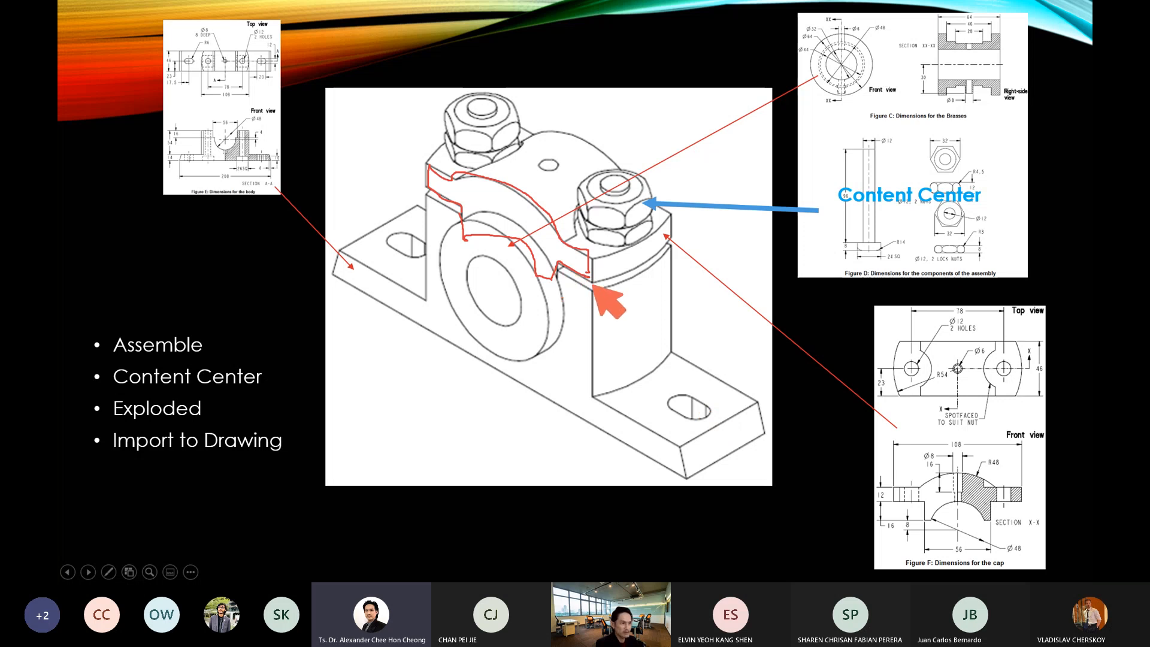
{"action": "left_click_drag", "start_coordinate": [580, 279], "coordinate": [605, 284]}
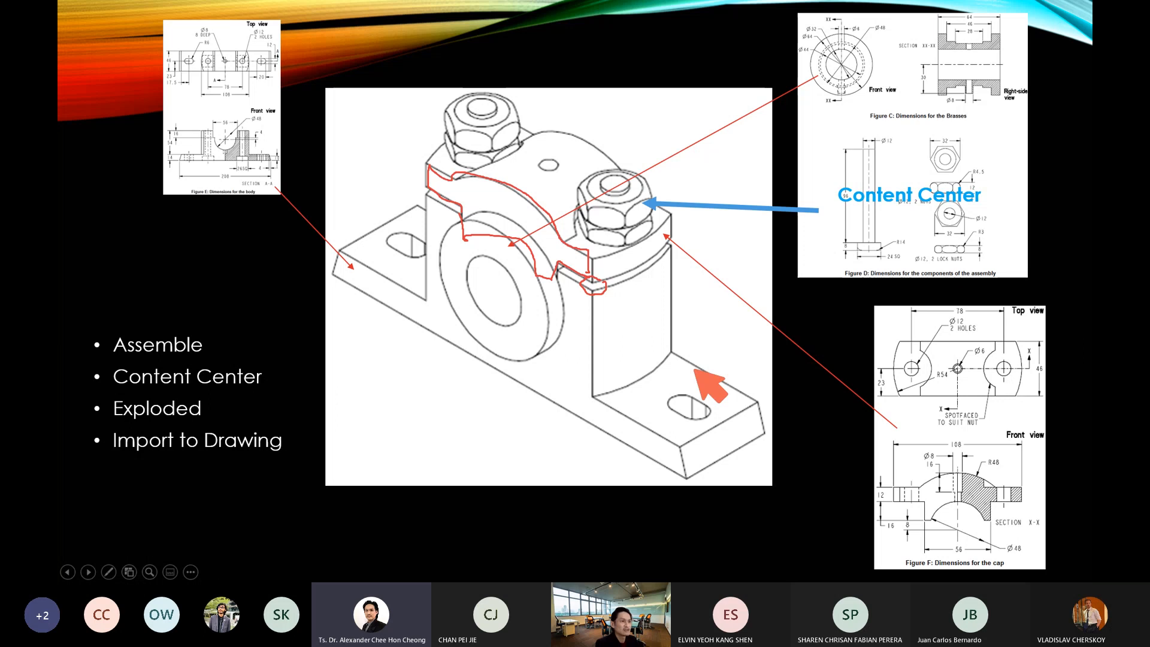
{"action": "key", "text": "e"}
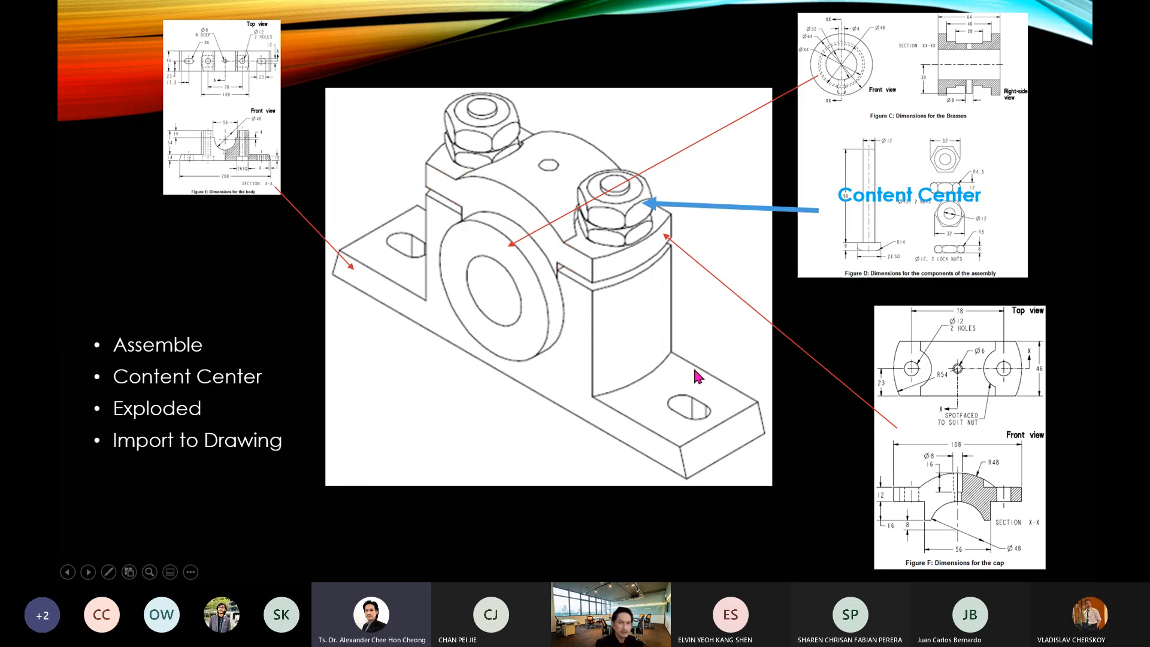
Switch back to Inventor and measure the Cap's lower arc edge and the circular edge of the Brasses' collar.
{"action": "key", "text": "alt+Tab"}
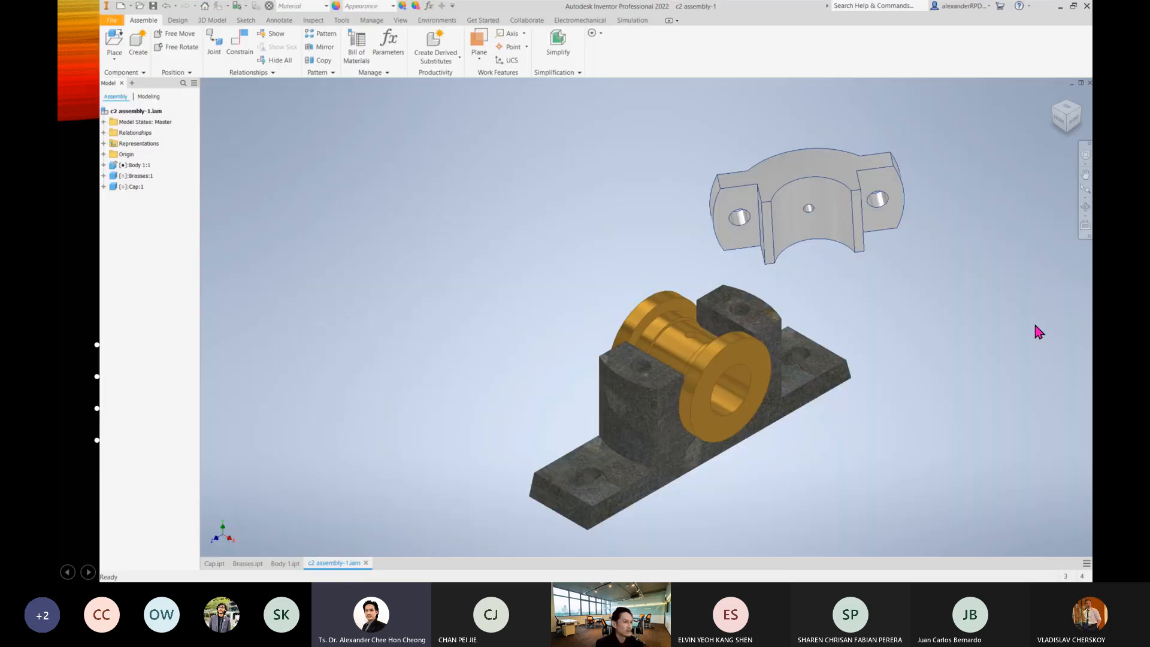
{"action": "key", "text": "m"}
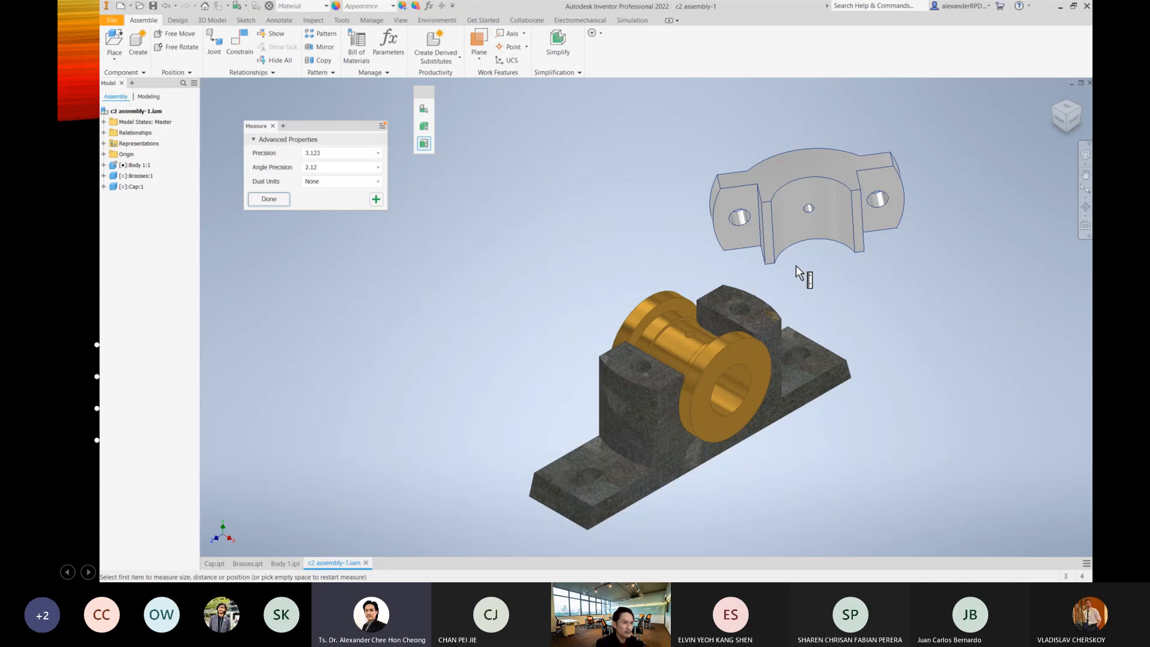
{"action": "left_click", "coordinate": [803, 241]}
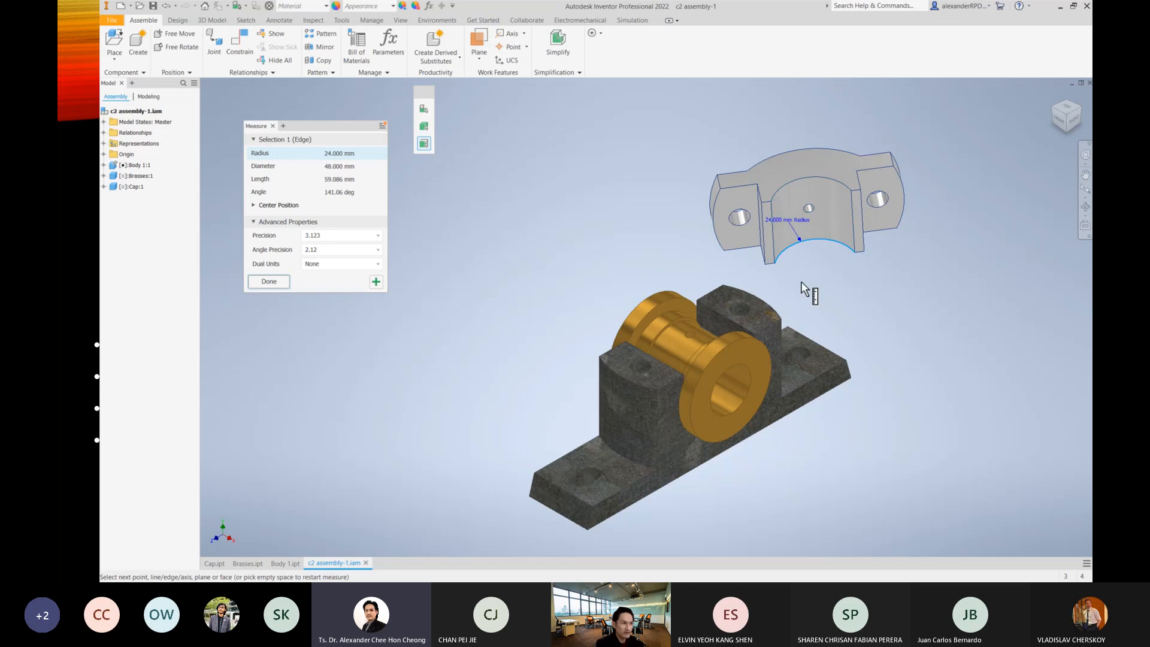
{"action": "left_click", "coordinate": [602, 257]}
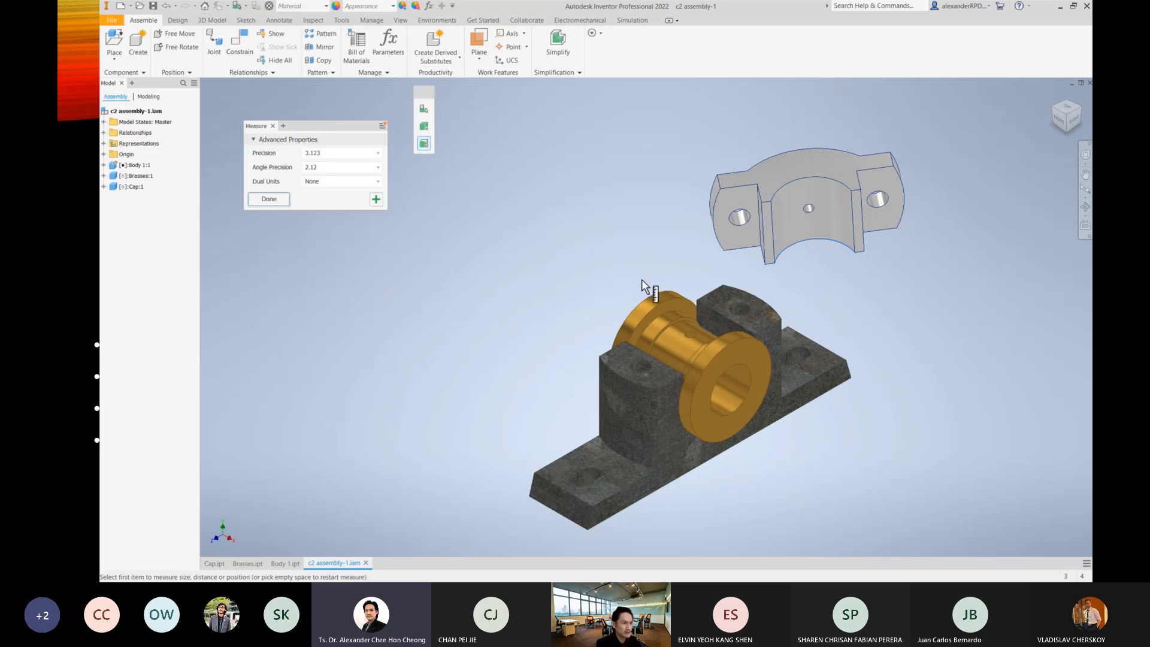
{"action": "left_click", "coordinate": [674, 321]}
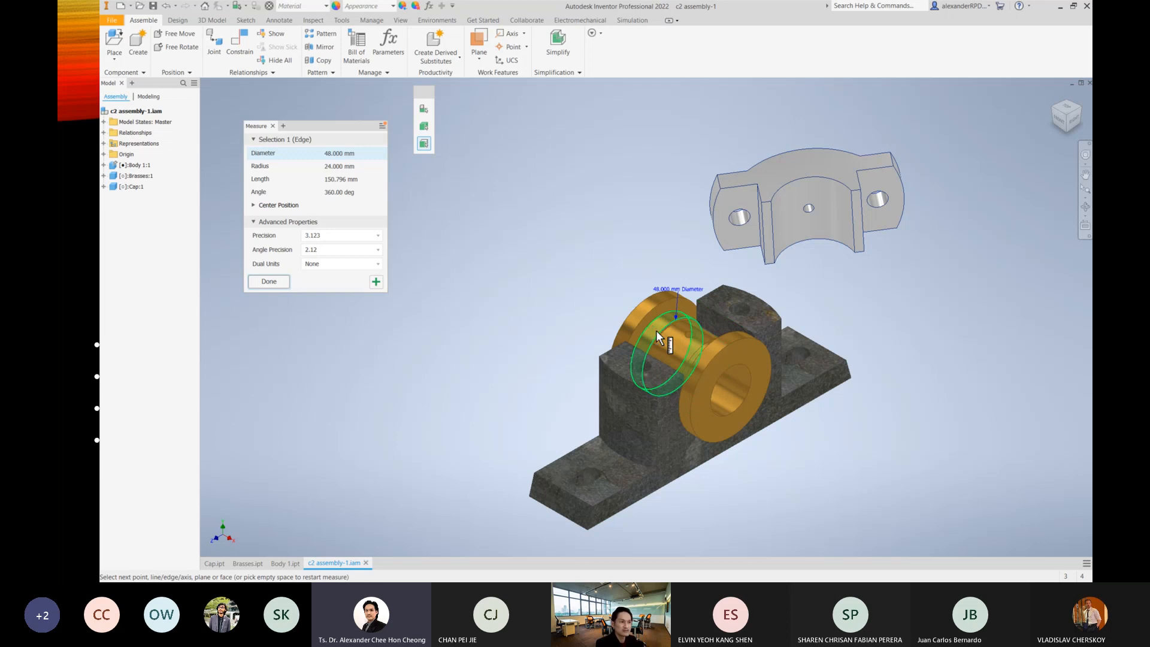
{"action": "key", "text": "Escape"}
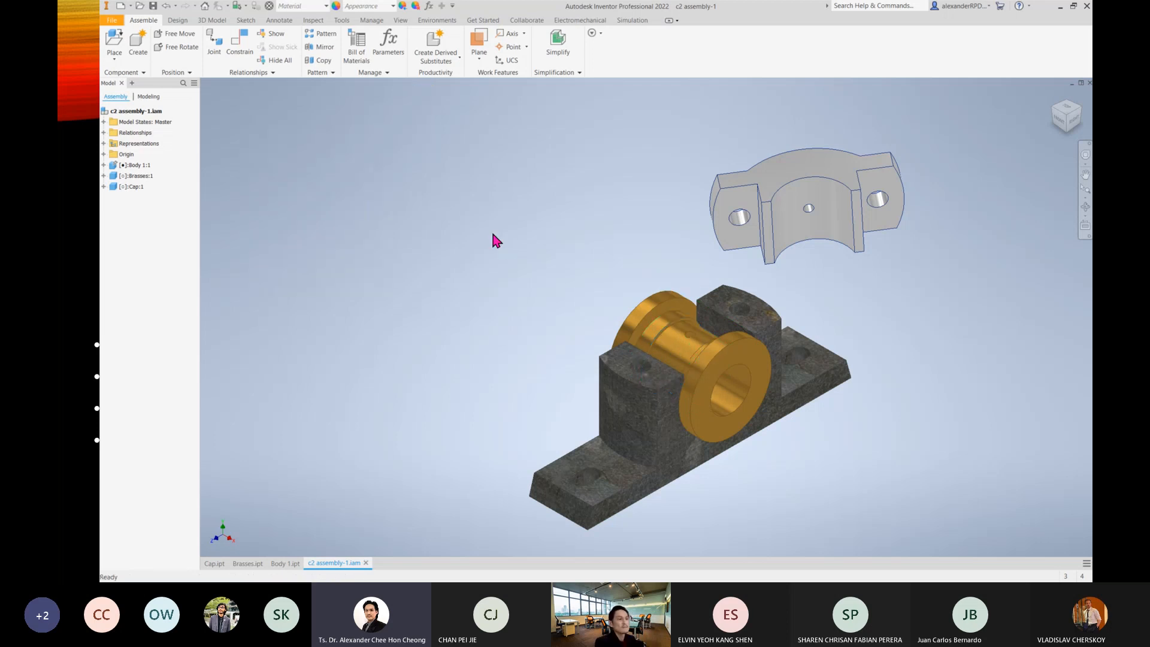
Constrain the Cap's small centre hole to the small hole on top of the Brasses with a 0 mm axis mate.
{"action": "left_click", "coordinate": [809, 213]}
{"action": "left_click", "coordinate": [876, 338]}
{"action": "scroll", "coordinate": [811, 220], "scroll_direction": "down", "scroll_amount": 5}
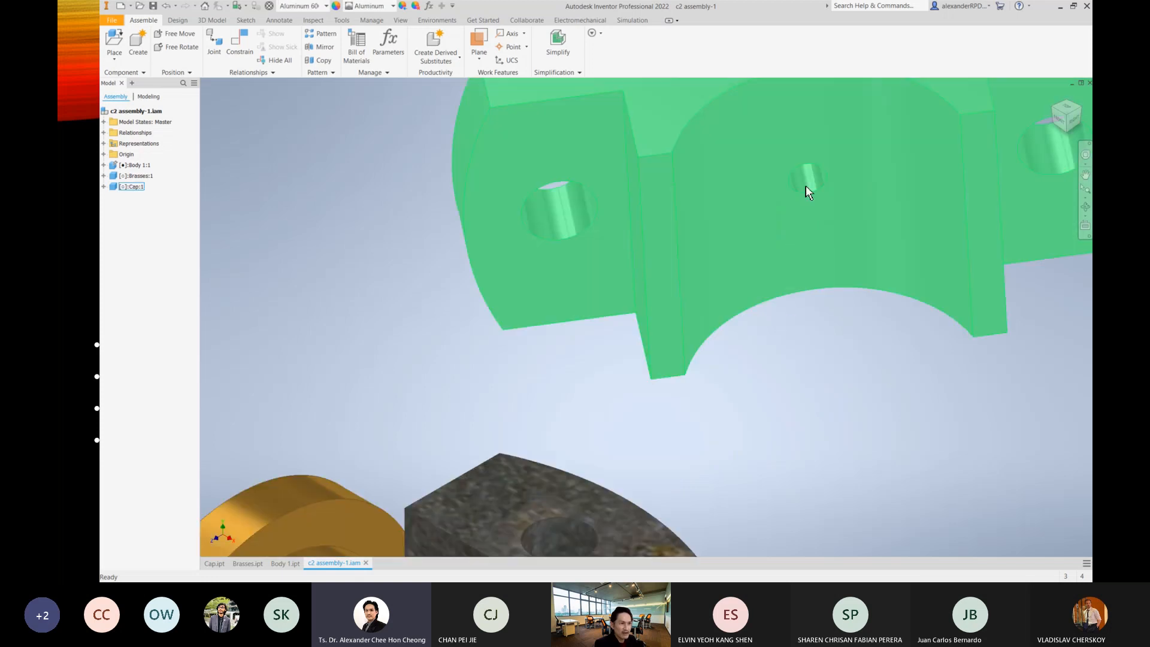
{"action": "scroll", "coordinate": [836, 307], "scroll_direction": "up", "scroll_amount": 2}
{"action": "middle_click_drag", "start_coordinate": [831, 360], "coordinate": [852, 279]}
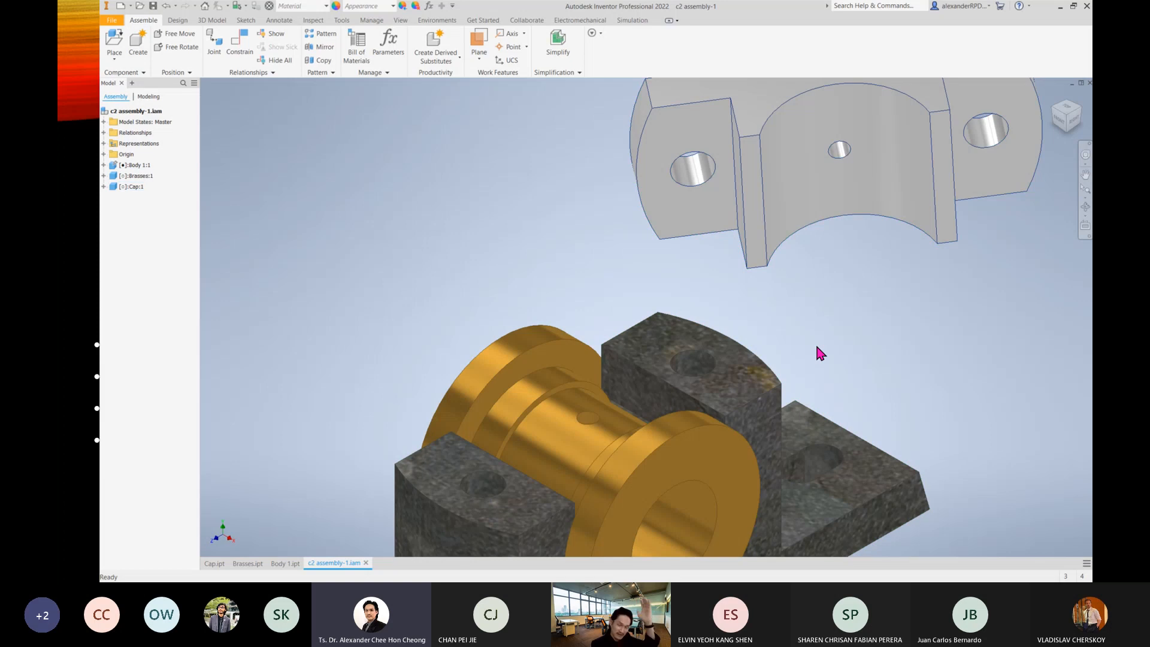
{"action": "scroll", "coordinate": [839, 341], "scroll_direction": "down", "scroll_amount": 4}
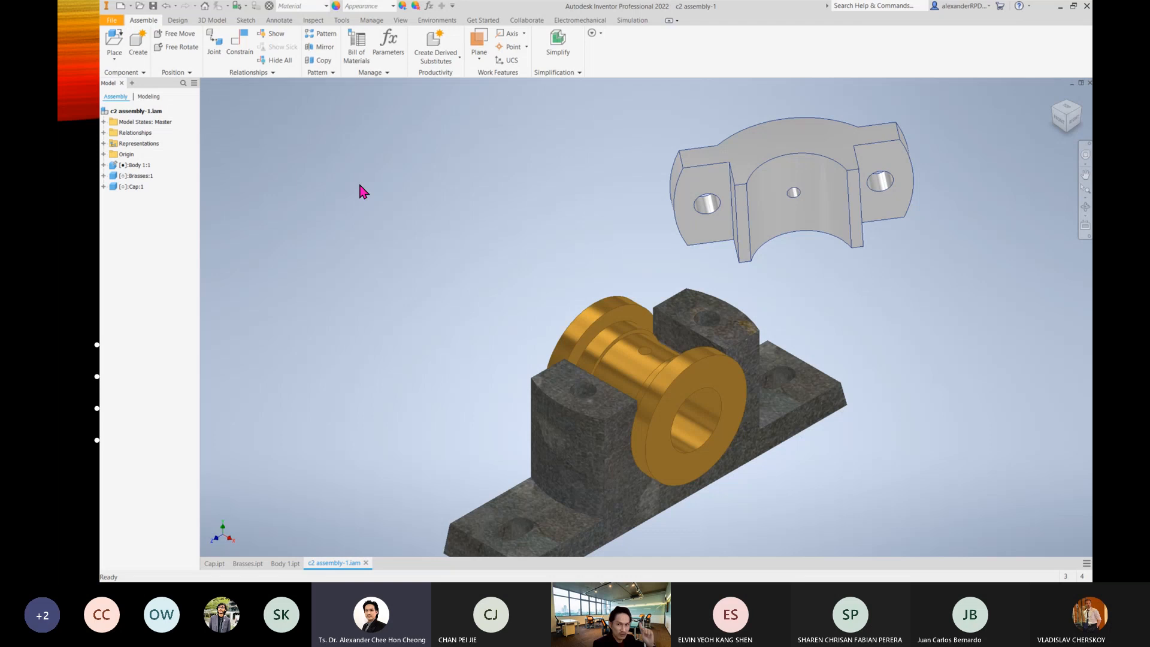
{"action": "key", "text": "c"}
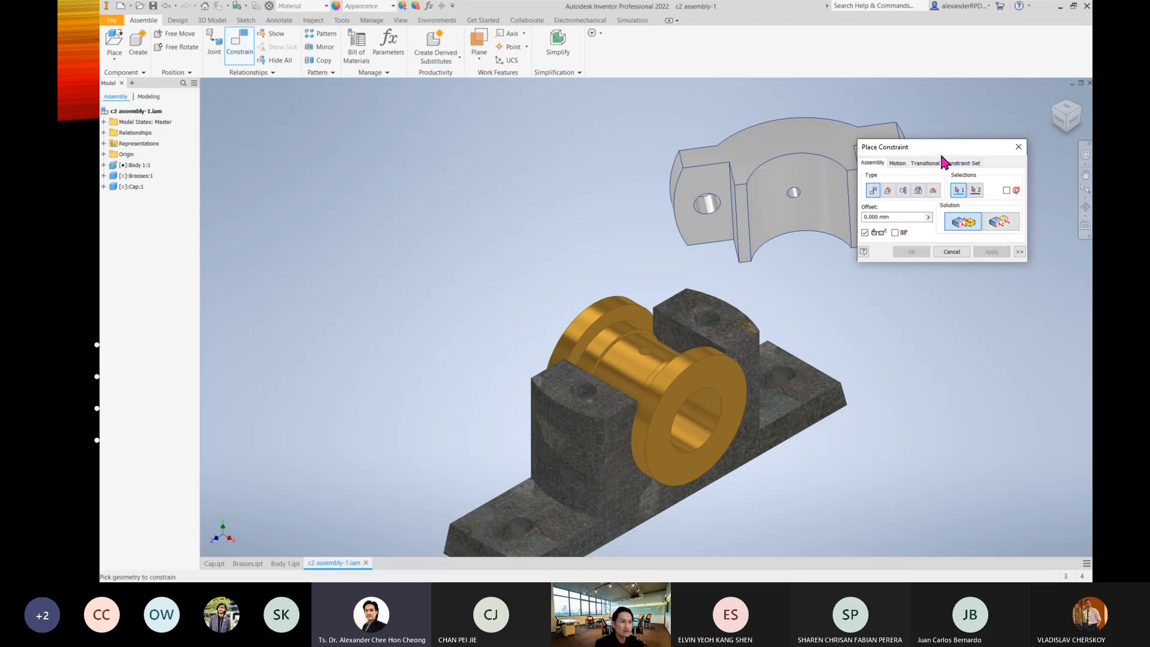
{"action": "left_click_drag", "start_coordinate": [937, 149], "coordinate": [950, 282]}
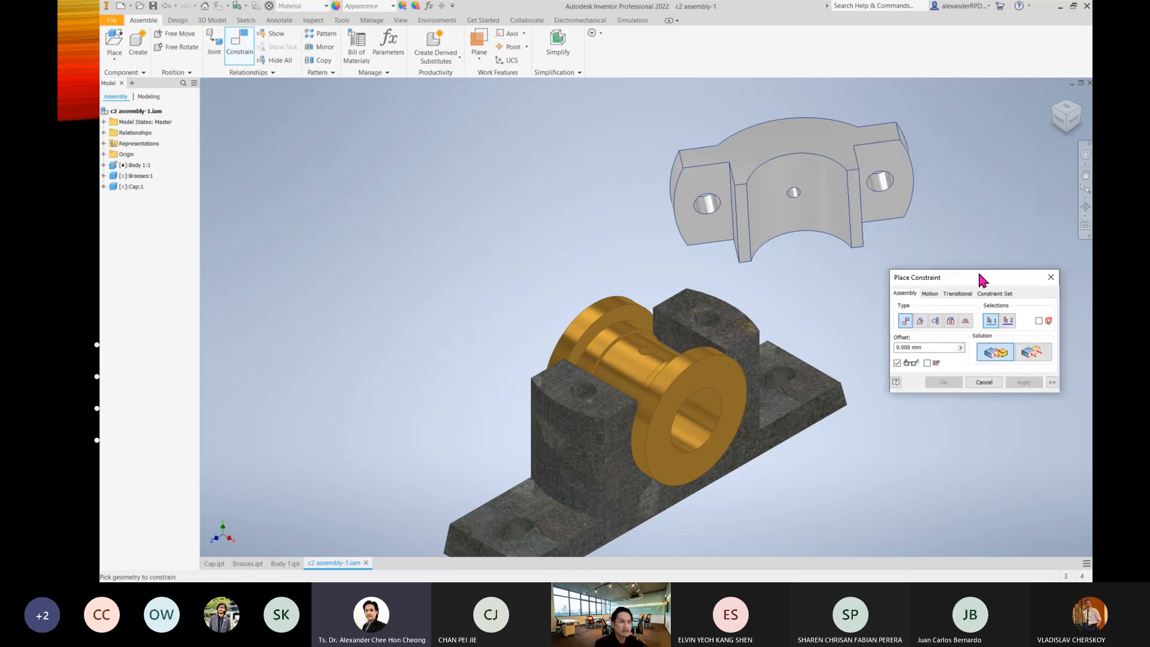
{"action": "left_click", "coordinate": [795, 194]}
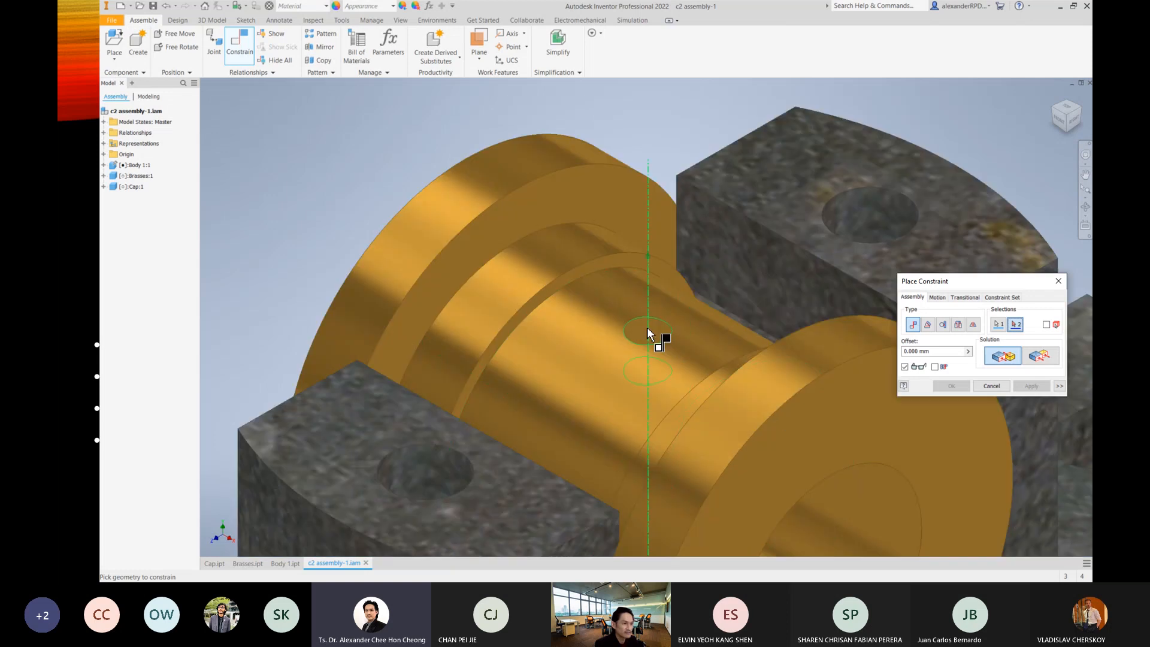
{"action": "left_click", "coordinate": [647, 327]}
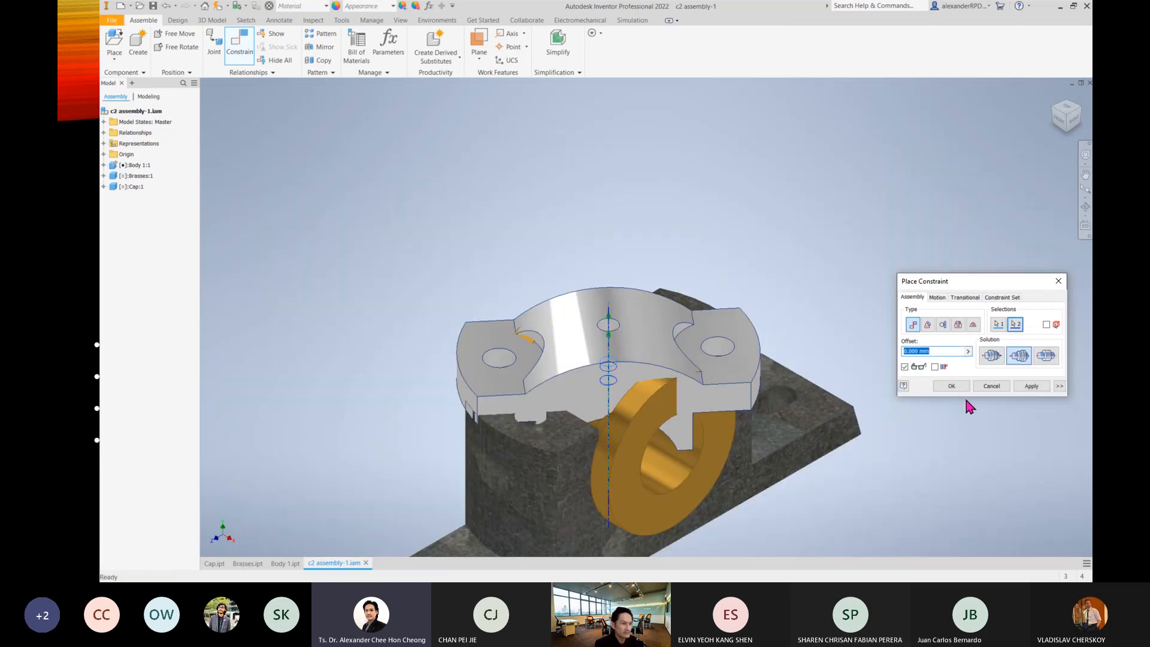
{"action": "left_click", "coordinate": [1031, 386]}
{"action": "key", "text": "Escape"}
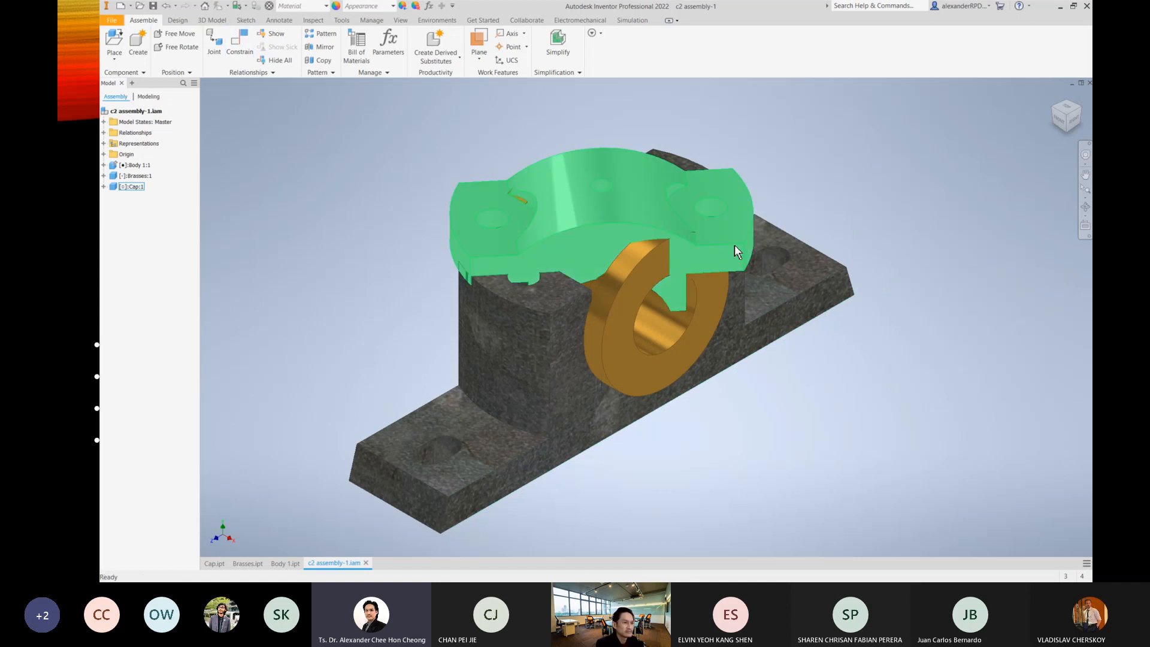
Raise the Cap along the shared hole axis clear of the Brasses, and turn it roughly square to Body 1 in the right view.
{"action": "left_click_drag", "start_coordinate": [734, 245], "coordinate": [760, 144]}
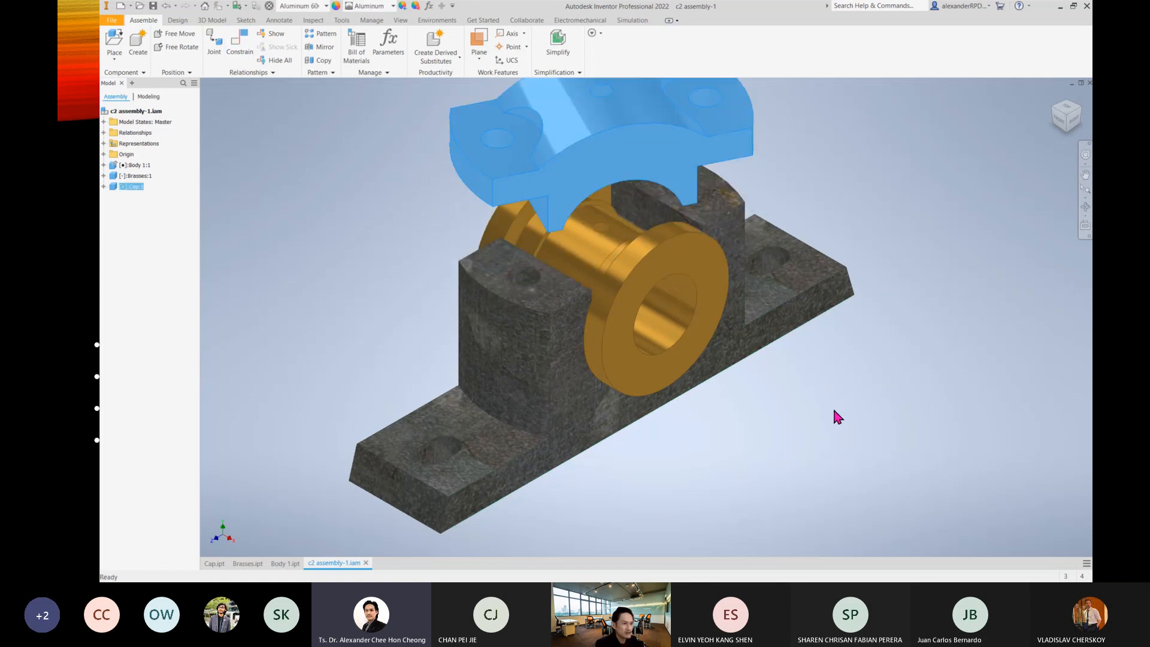
{"action": "scroll", "coordinate": [832, 411], "scroll_direction": "down", "scroll_amount": 3}
{"action": "middle_click_drag", "start_coordinate": [854, 383], "coordinate": [767, 435]}
{"action": "left_click_drag", "start_coordinate": [692, 292], "coordinate": [739, 210]}
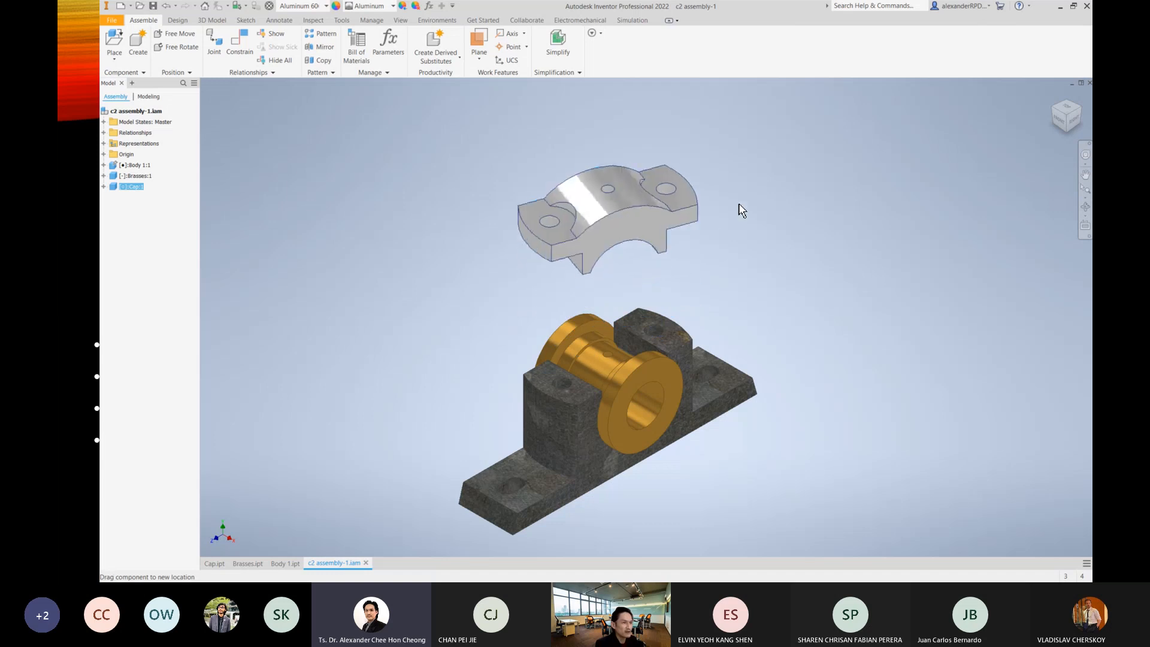
{"action": "left_click", "coordinate": [1075, 120]}
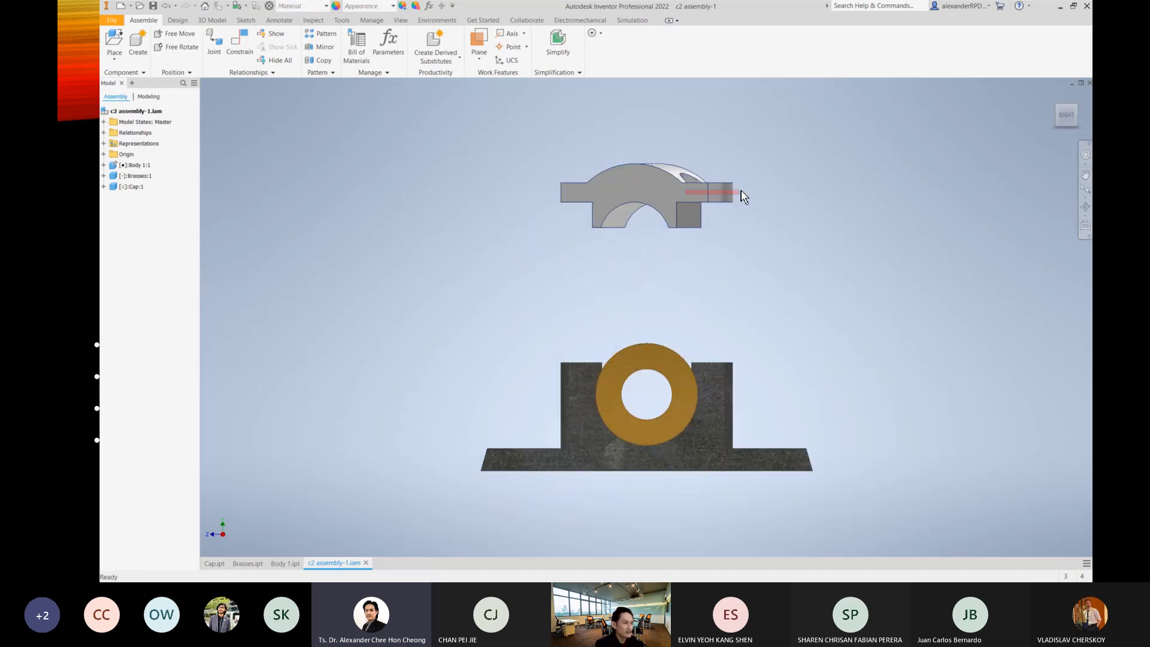
{"action": "left_click_drag", "start_coordinate": [691, 207], "coordinate": [764, 272]}
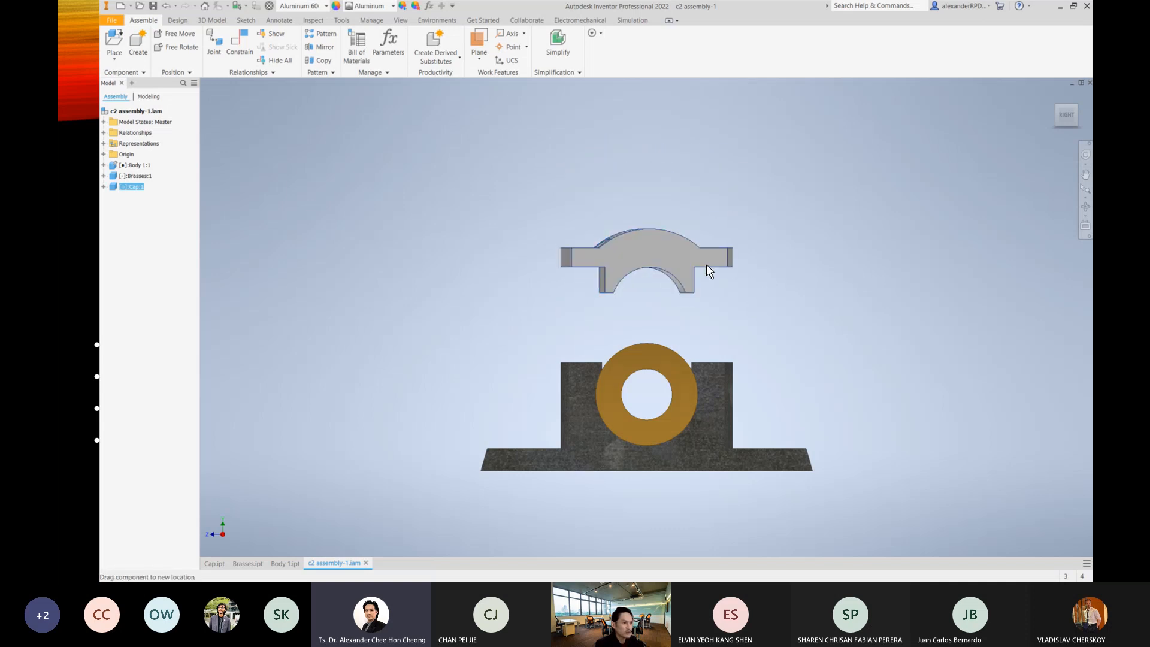
Move the cap upward until it sits well clear above the brasses and the body.
{"action": "left_click_drag", "start_coordinate": [674, 268], "coordinate": [705, 239]}
{"action": "left_click", "coordinate": [836, 410]}
{"action": "left_click", "coordinate": [869, 338]}
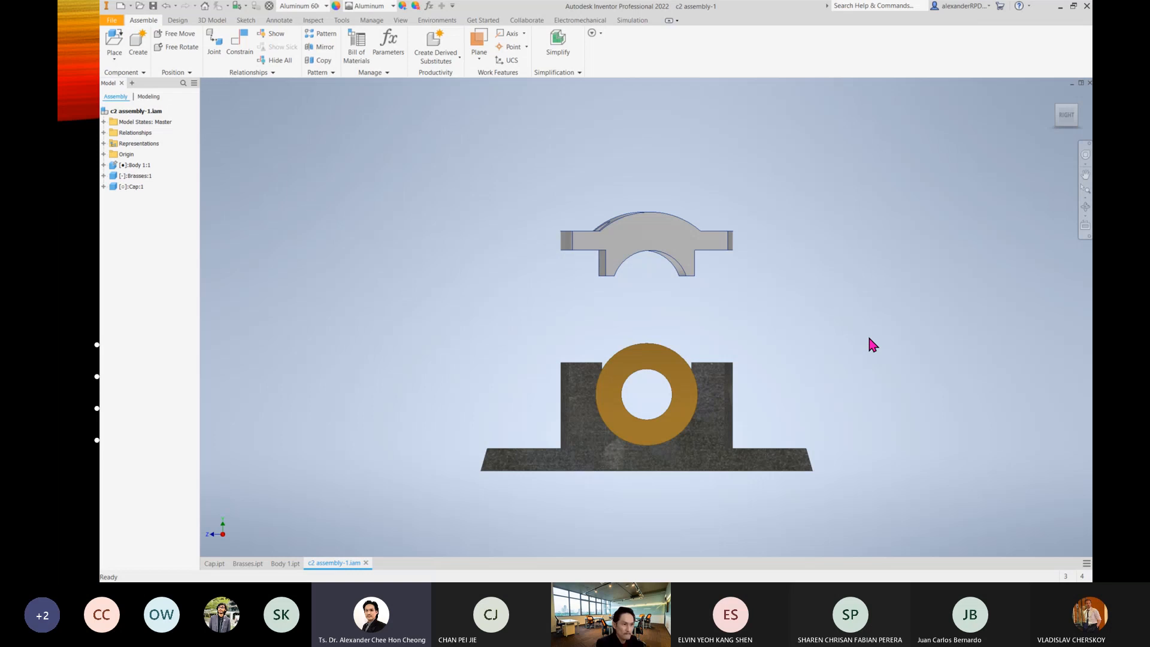
{"action": "mouse_move", "coordinate": [1054, 115]}
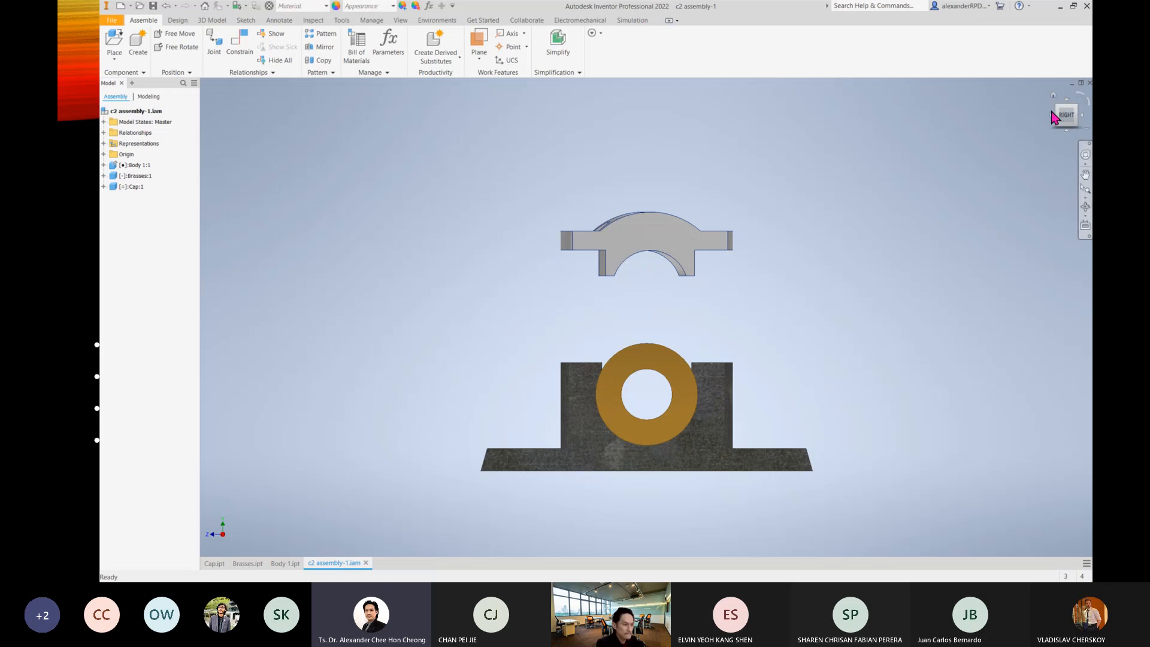
{"action": "key", "text": "F6"}
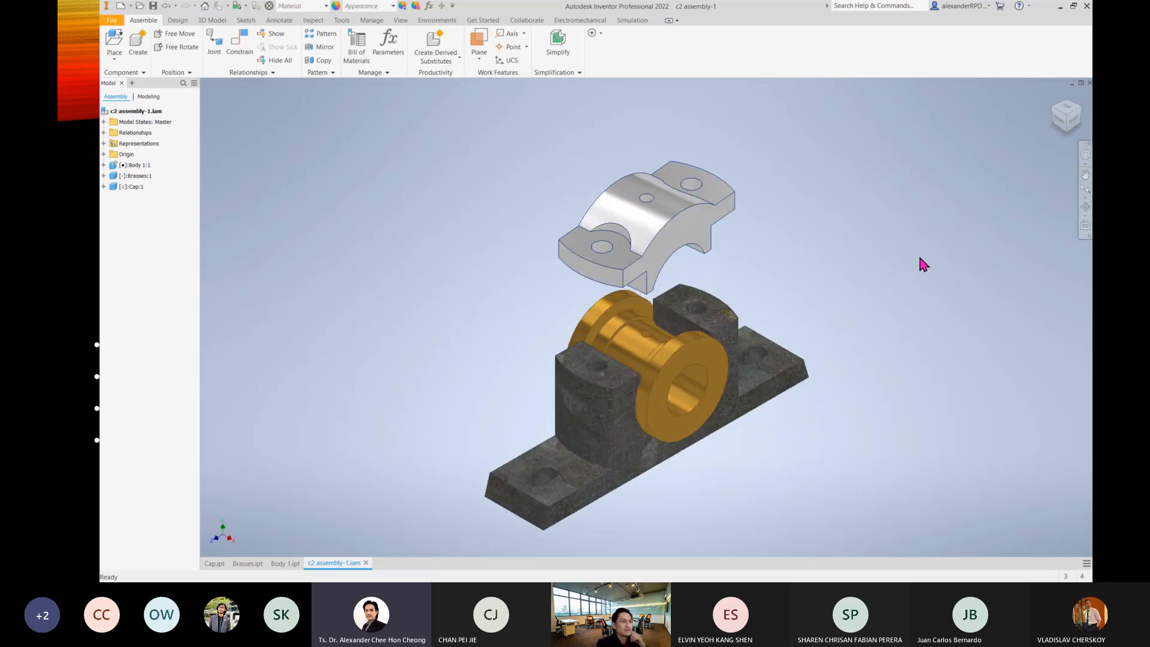
{"action": "left_click_drag", "start_coordinate": [660, 213], "coordinate": [642, 126]}
{"action": "left_click", "coordinate": [836, 254]}
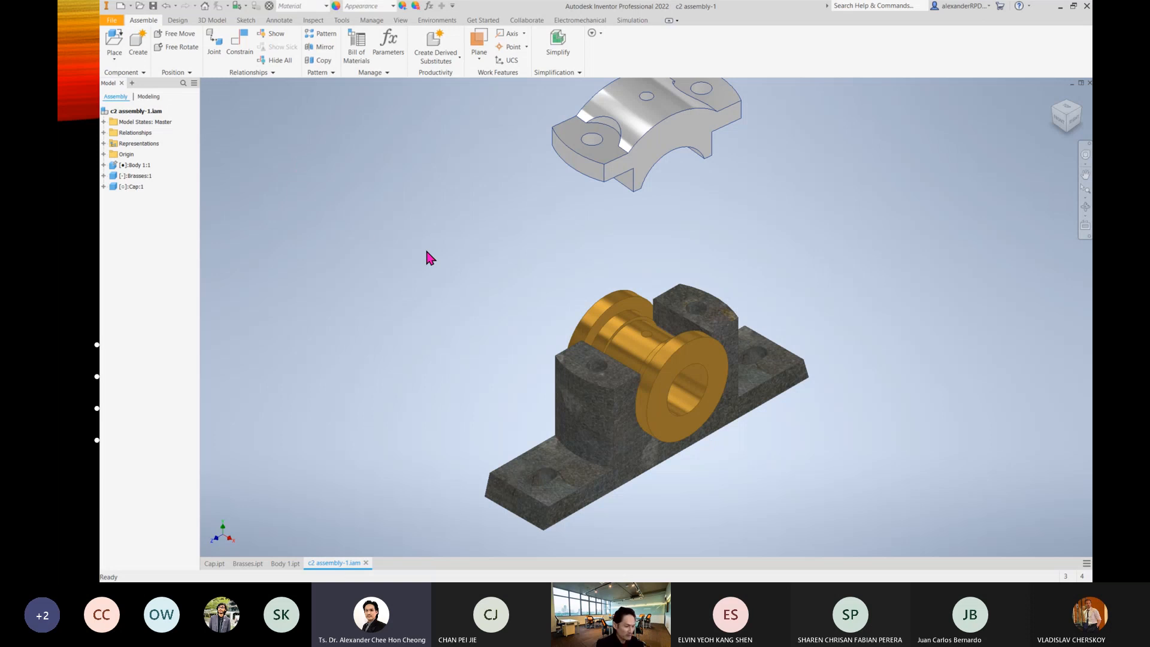
{"action": "key", "text": "c"}
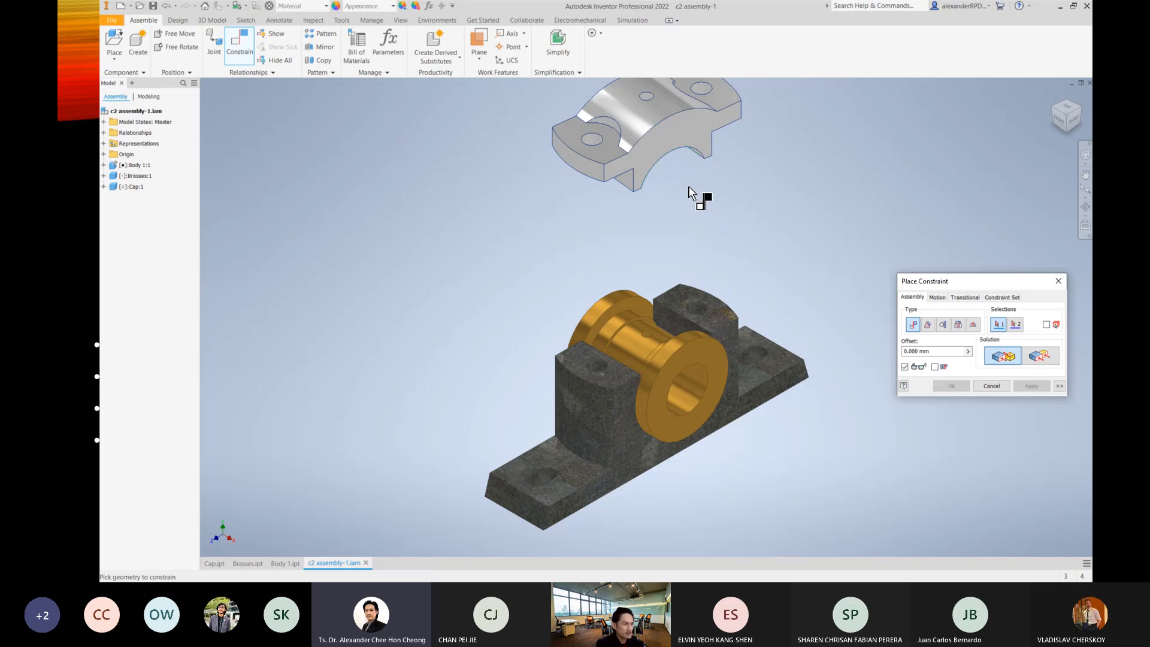
{"action": "scroll", "coordinate": [698, 196], "scroll_direction": "up", "scroll_amount": 5}
{"action": "left_click", "coordinate": [712, 135]}
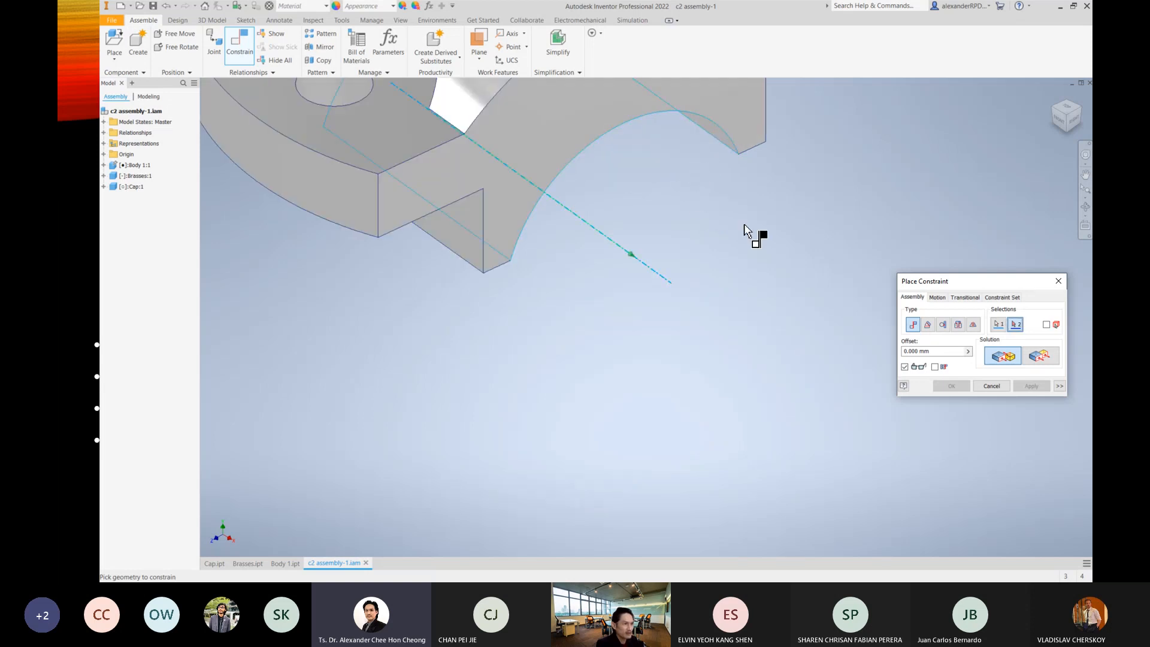
{"action": "scroll", "coordinate": [743, 251], "scroll_direction": "down", "scroll_amount": 3}
{"action": "scroll", "coordinate": [722, 290], "scroll_direction": "down", "scroll_amount": 2}
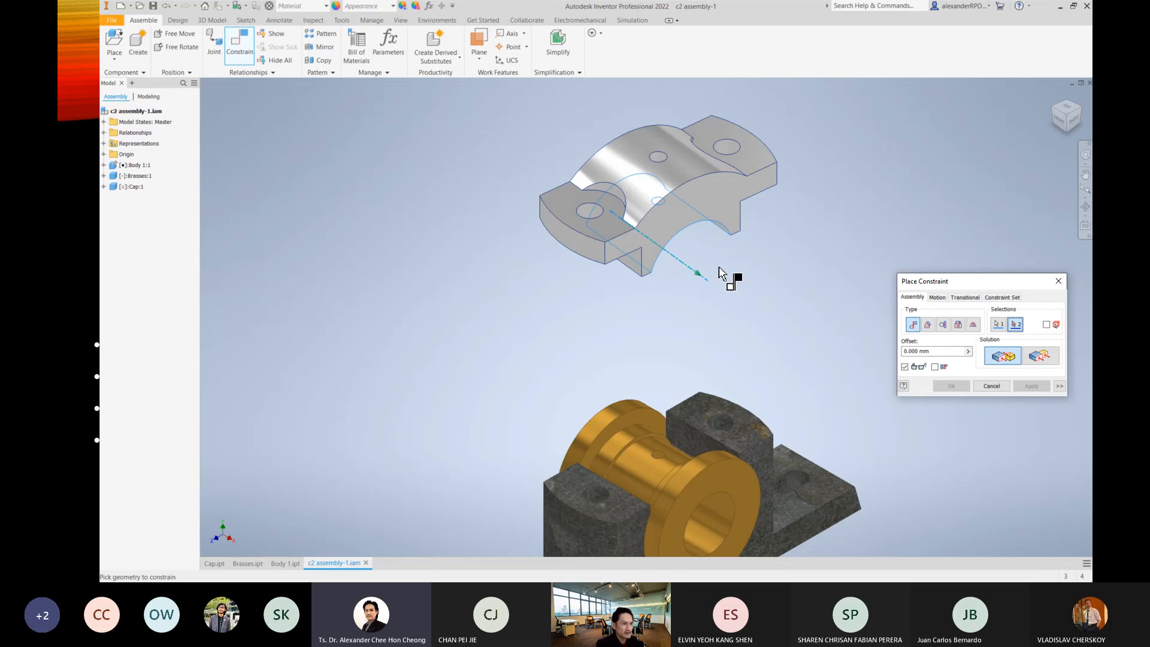
{"action": "key", "text": "Escape"}
Mate the axis of the cap's semicircular arch to the axis of the brasses' cylinder with a 0 mm offset.
{"action": "scroll", "coordinate": [714, 247], "scroll_direction": "up", "scroll_amount": 5}
{"action": "left_click", "coordinate": [773, 321]}
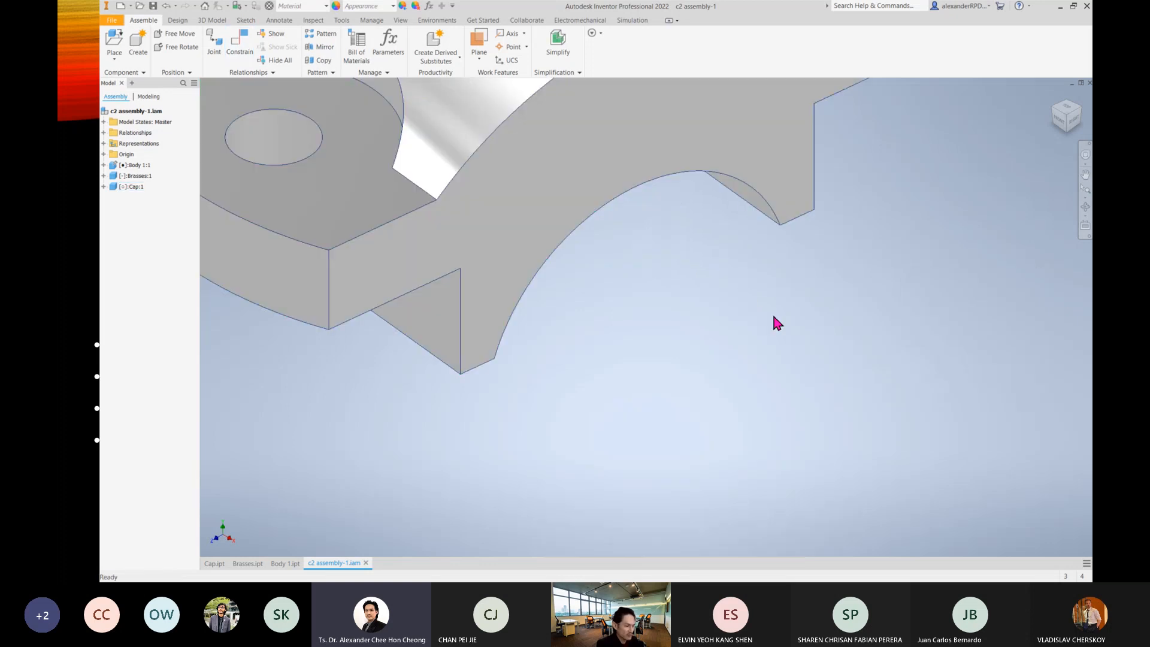
{"action": "key", "text": "c"}
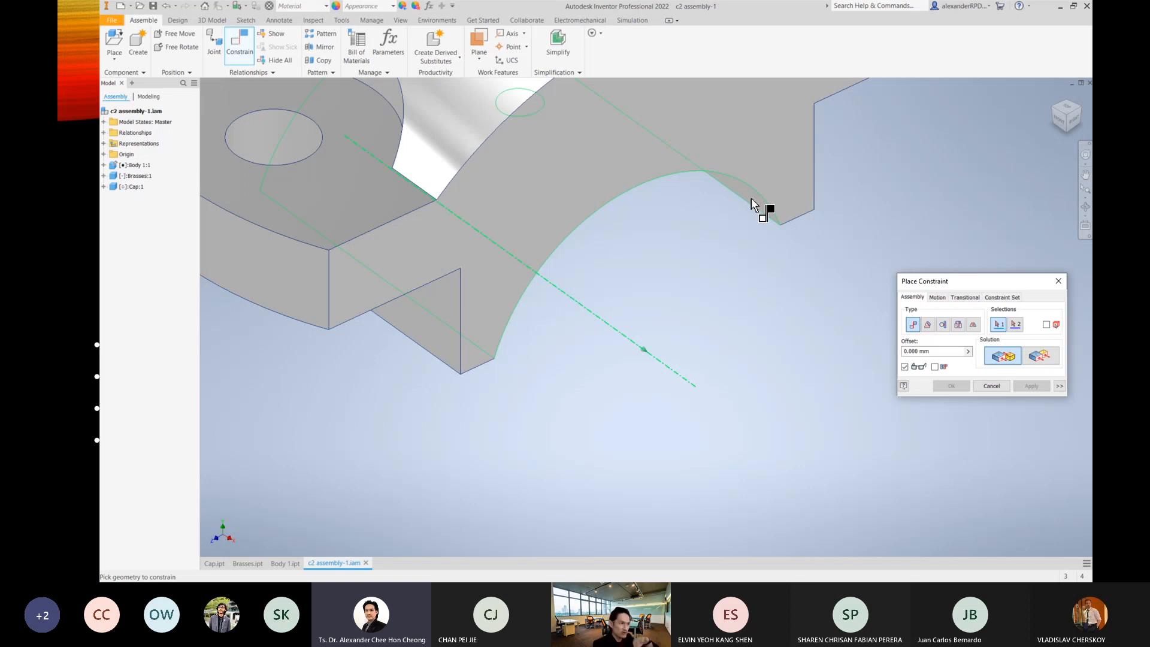
{"action": "mouse_move", "coordinate": [765, 213]}
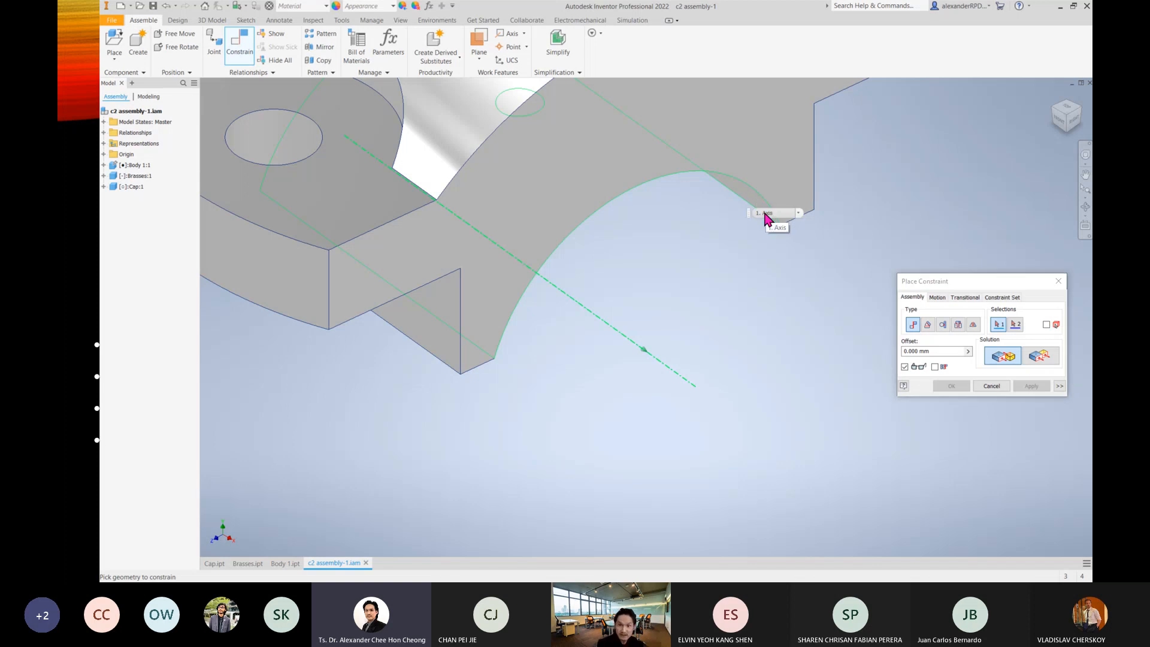
{"action": "left_click", "coordinate": [760, 204]}
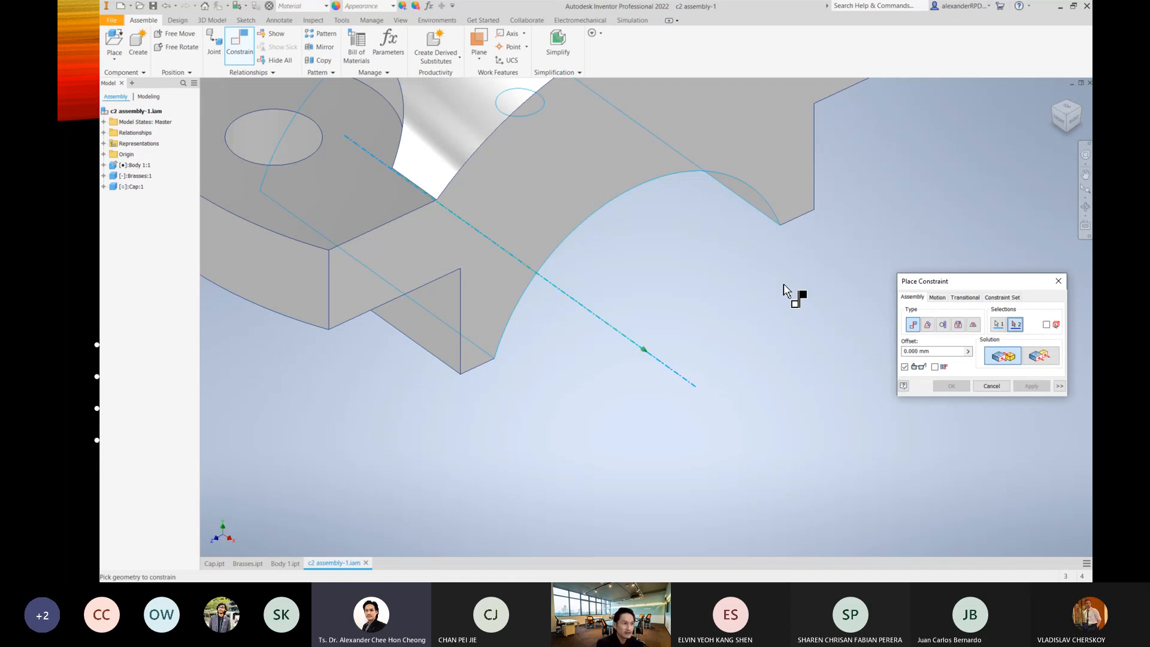
{"action": "scroll", "coordinate": [823, 359], "scroll_direction": "down", "scroll_amount": 5}
{"action": "scroll", "coordinate": [824, 401], "scroll_direction": "down", "scroll_amount": 3}
{"action": "middle_click_drag", "start_coordinate": [824, 403], "coordinate": [724, 390], "text": "shift"}
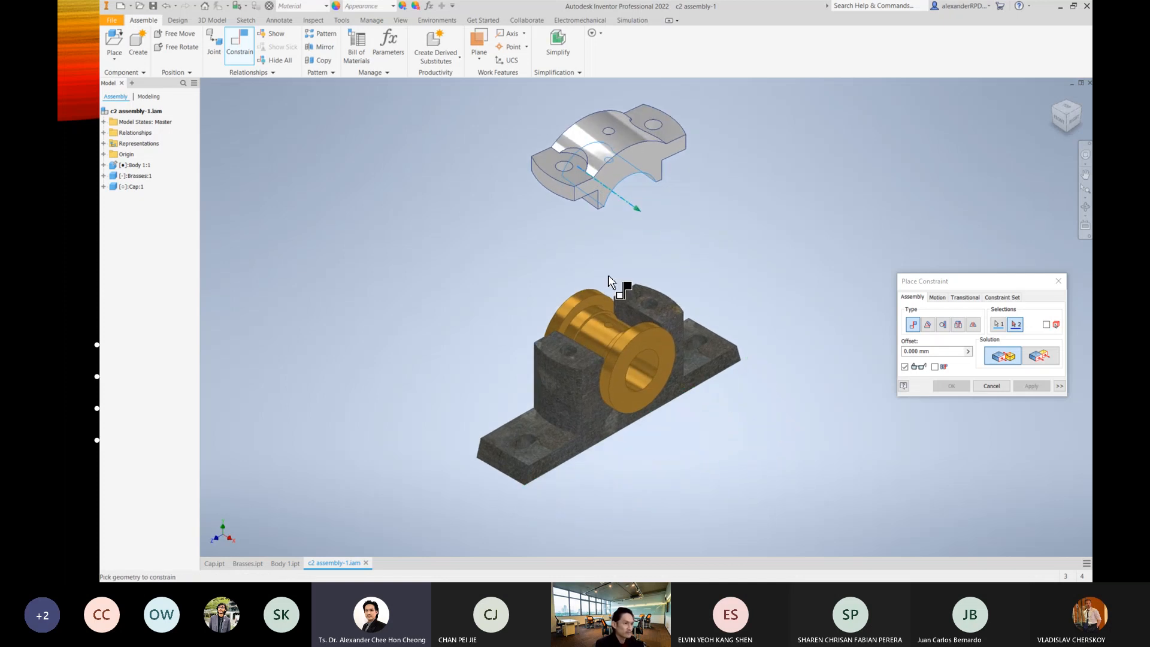
{"action": "scroll", "coordinate": [626, 308], "scroll_direction": "up", "scroll_amount": 5}
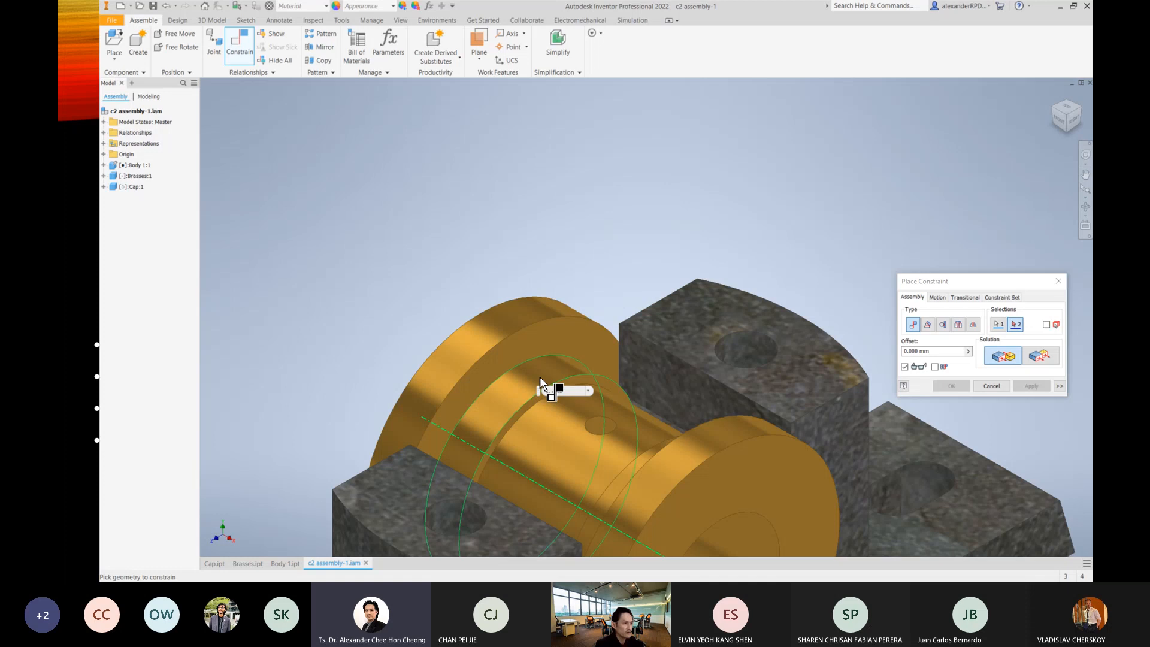
{"action": "left_click", "coordinate": [530, 383]}
{"action": "scroll", "coordinate": [616, 239], "scroll_direction": "down", "scroll_amount": 5}
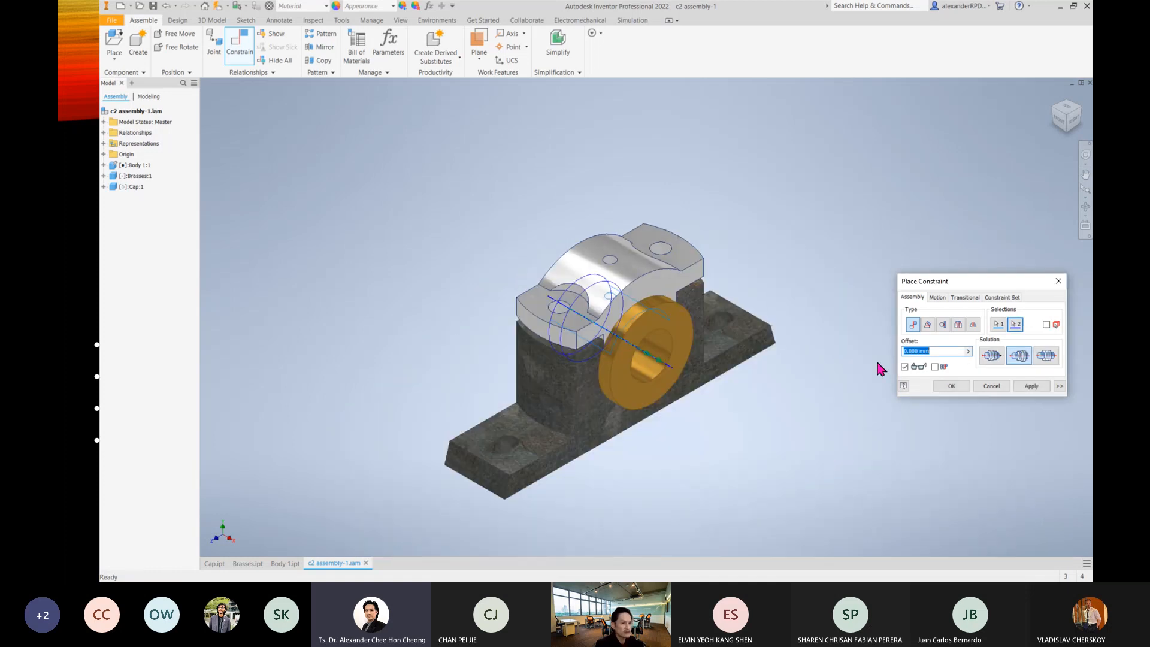
{"action": "left_click", "coordinate": [1032, 386]}
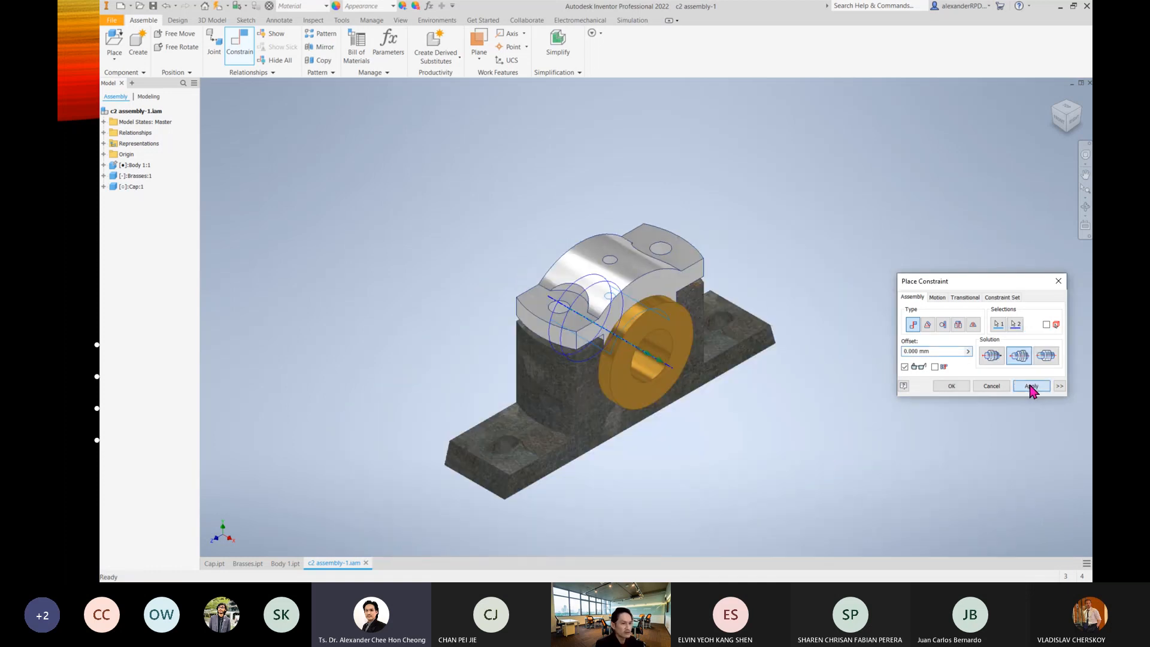
{"action": "left_click", "coordinate": [991, 386]}
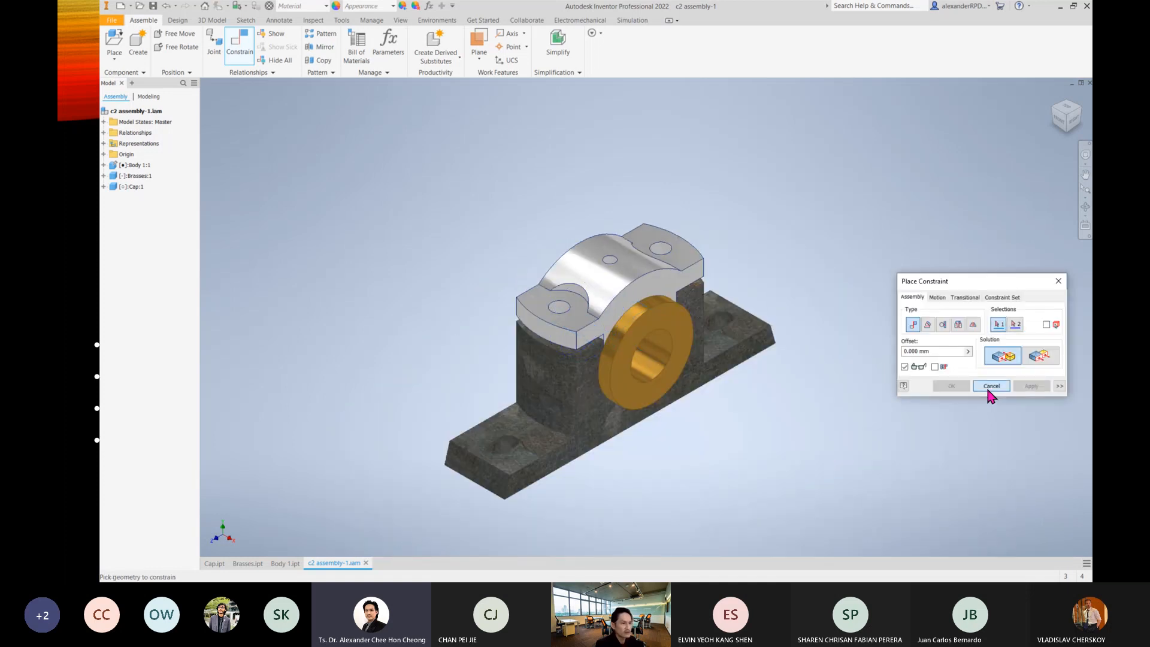
Run an interference analysis with the cap as set 1 and the brasses as set 2.
{"action": "left_click", "coordinate": [1070, 123]}
{"action": "scroll", "coordinate": [718, 312], "scroll_direction": "up", "scroll_amount": 3}
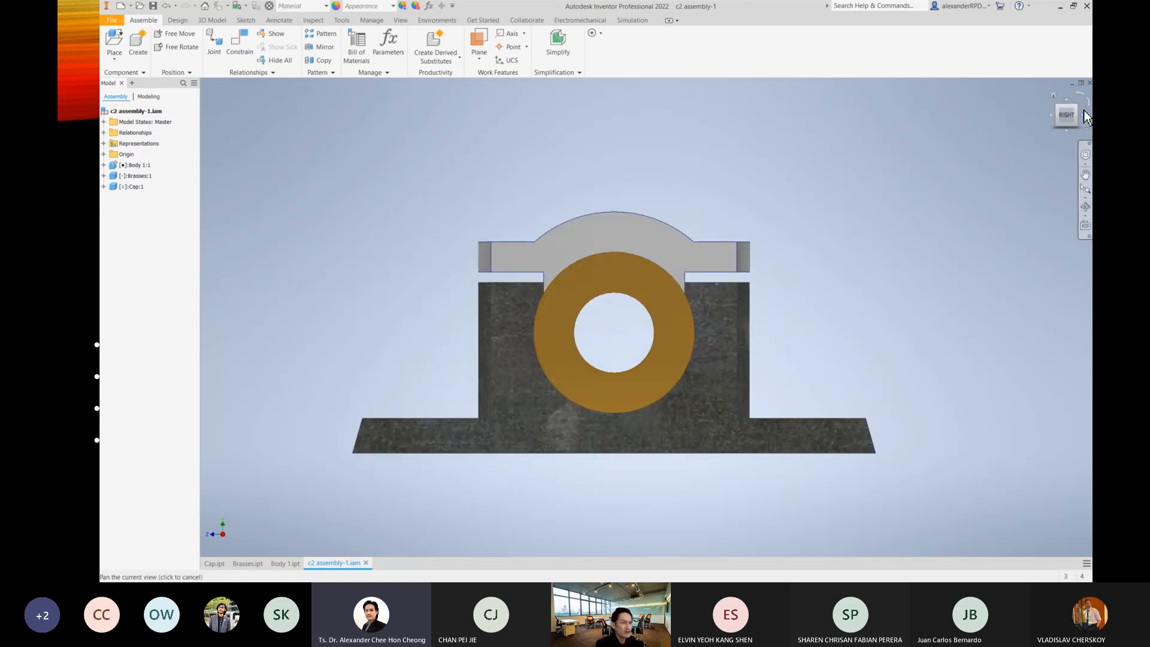
{"action": "left_click", "coordinate": [1061, 106]}
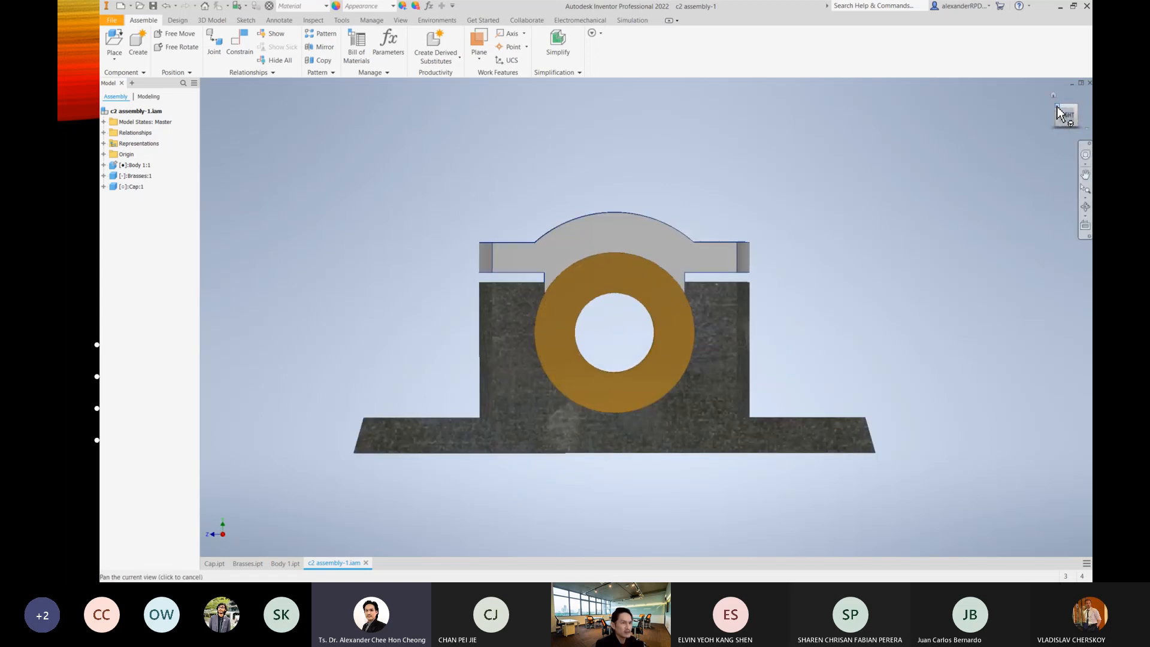
{"action": "scroll", "coordinate": [762, 353], "scroll_direction": "up", "scroll_amount": 4}
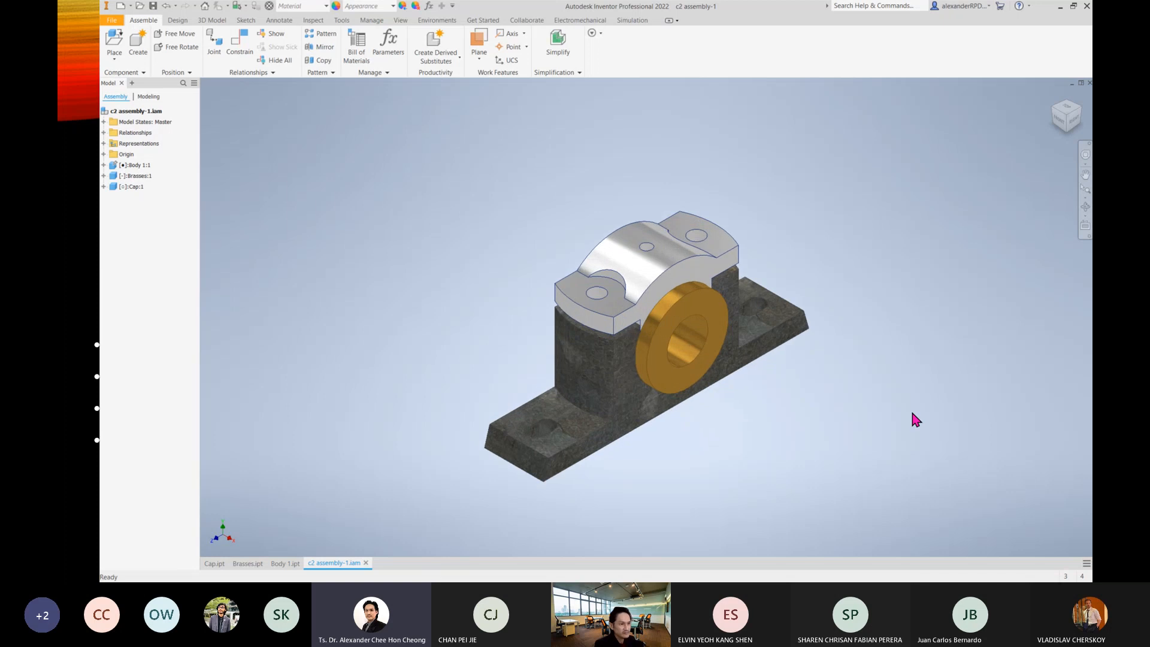
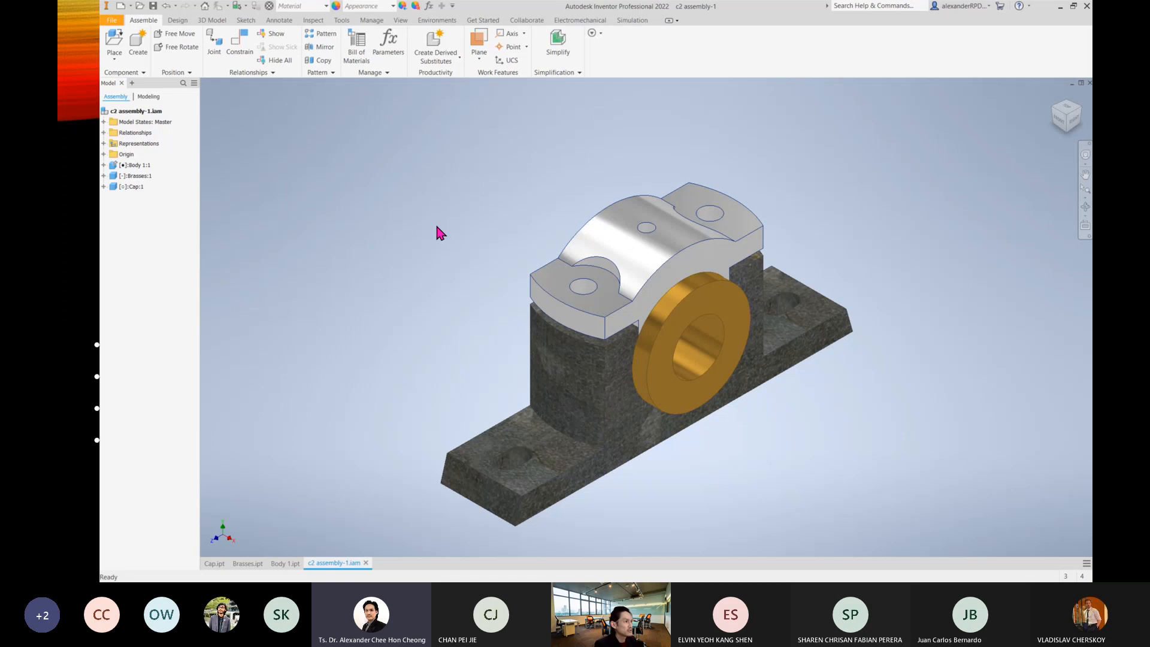
{"action": "left_click", "coordinate": [314, 20]}
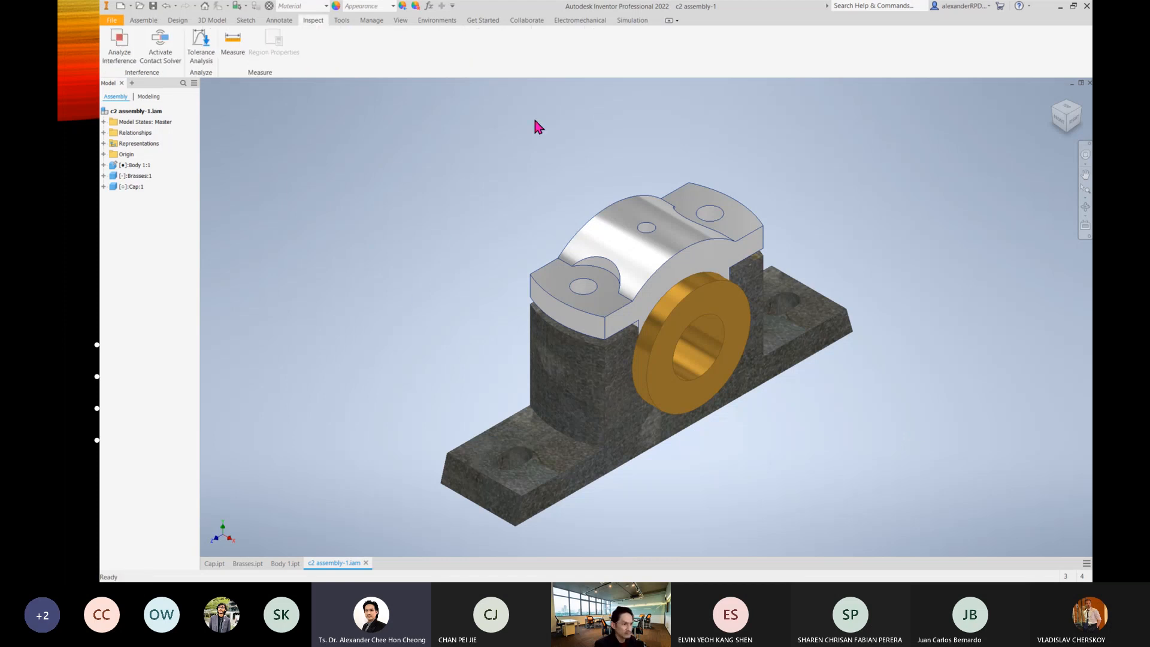
{"action": "left_click", "coordinate": [136, 57]}
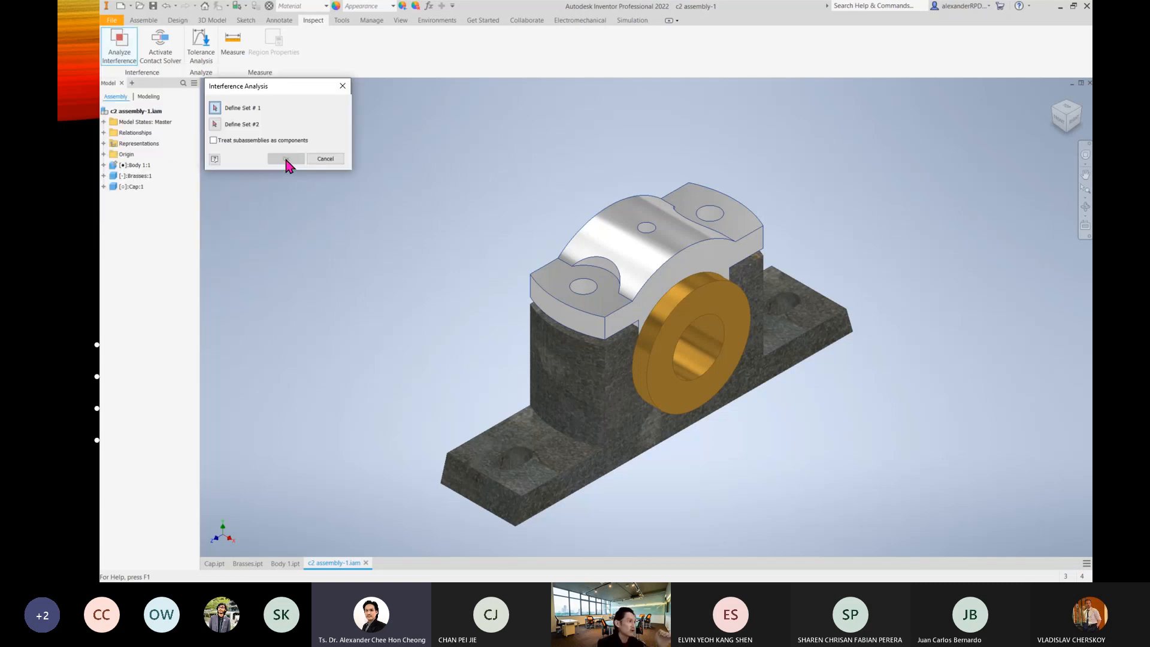
{"action": "left_click", "coordinate": [653, 246]}
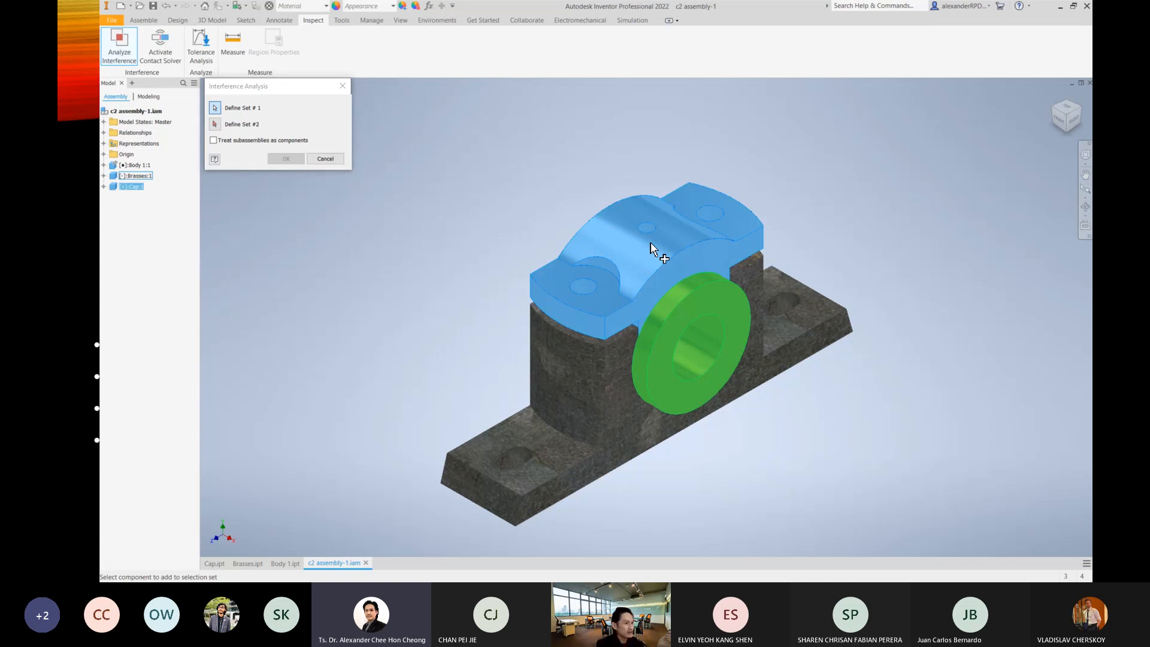
{"action": "left_click", "coordinate": [242, 122]}
{"action": "left_click", "coordinate": [686, 349]}
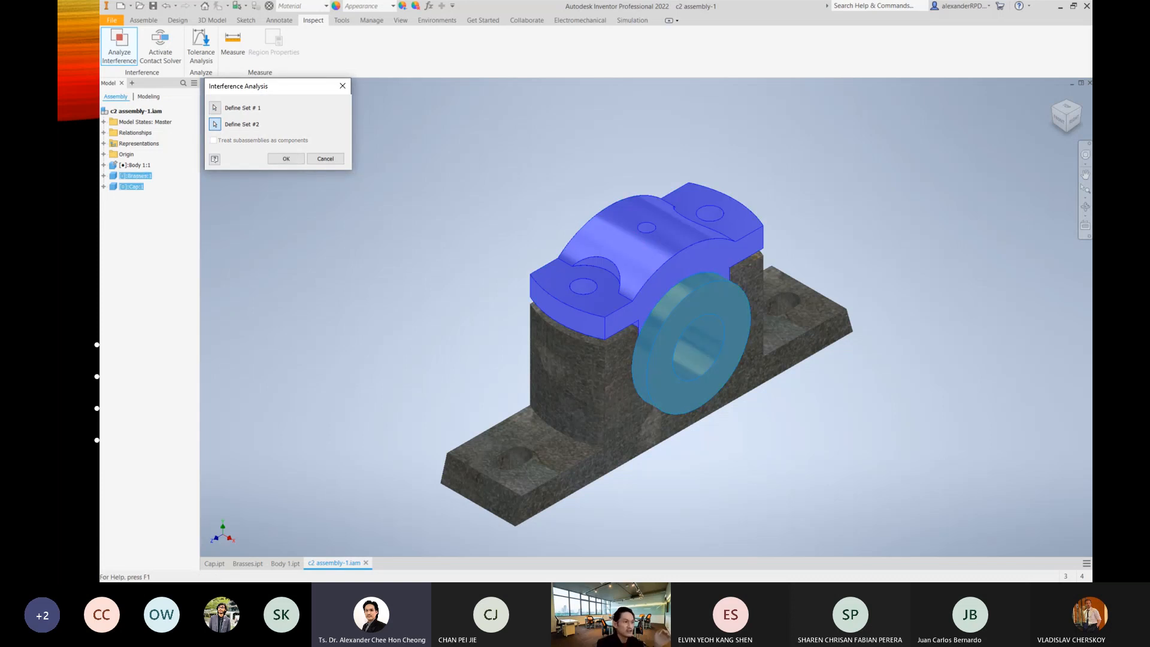
{"action": "left_click", "coordinate": [285, 158]}
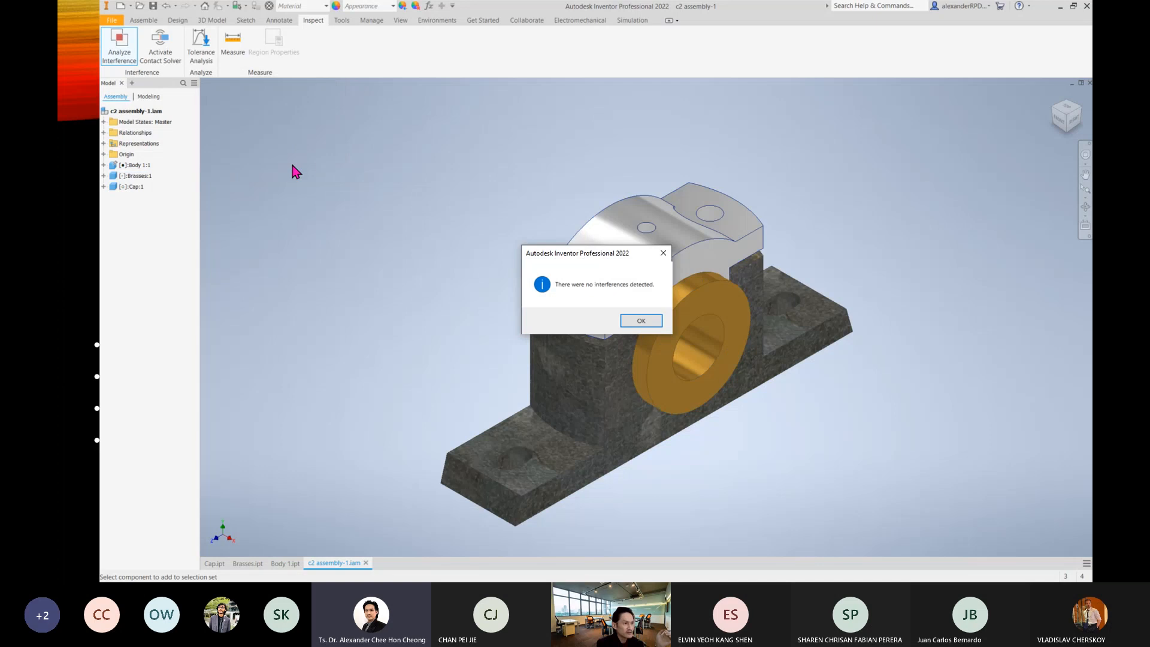
{"action": "left_click_drag", "start_coordinate": [596, 246], "coordinate": [398, 201]}
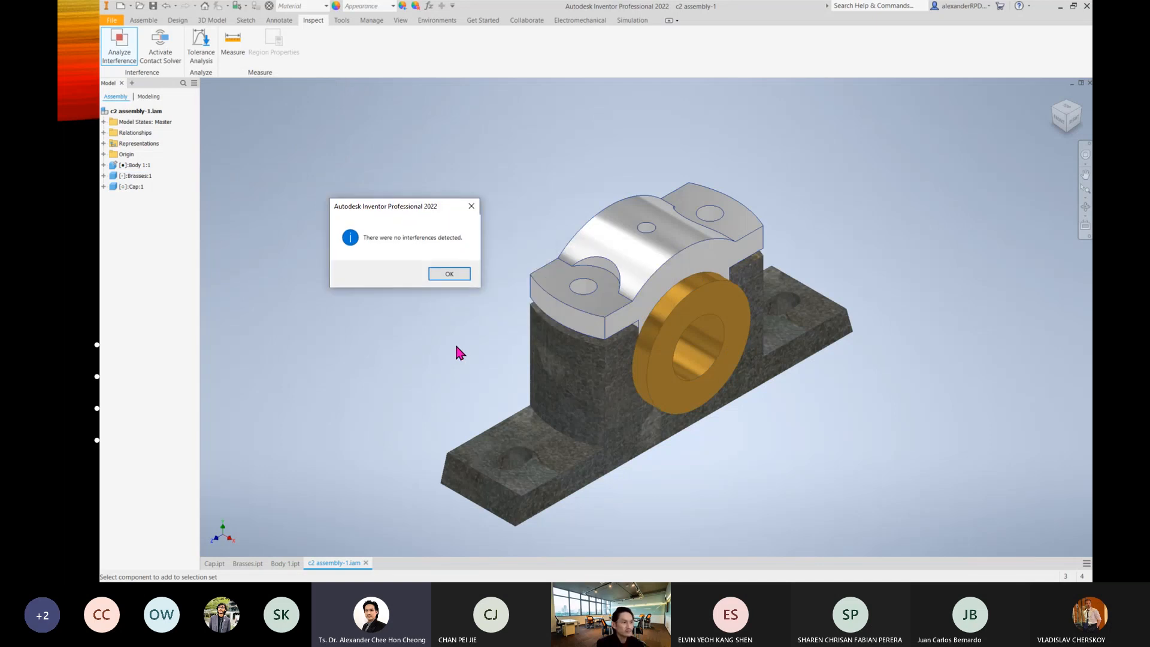
{"action": "left_click", "coordinate": [456, 275]}
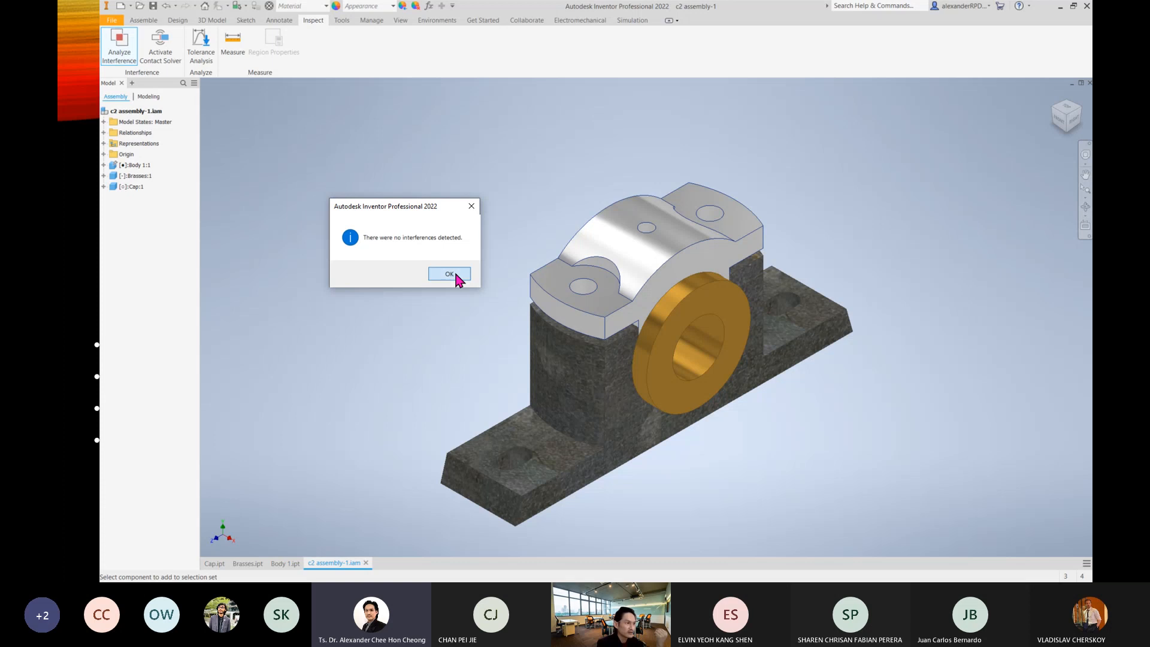
Run an interference analysis with the brasses as set 1 and the body as set 2.
{"action": "left_click", "coordinate": [125, 43]}
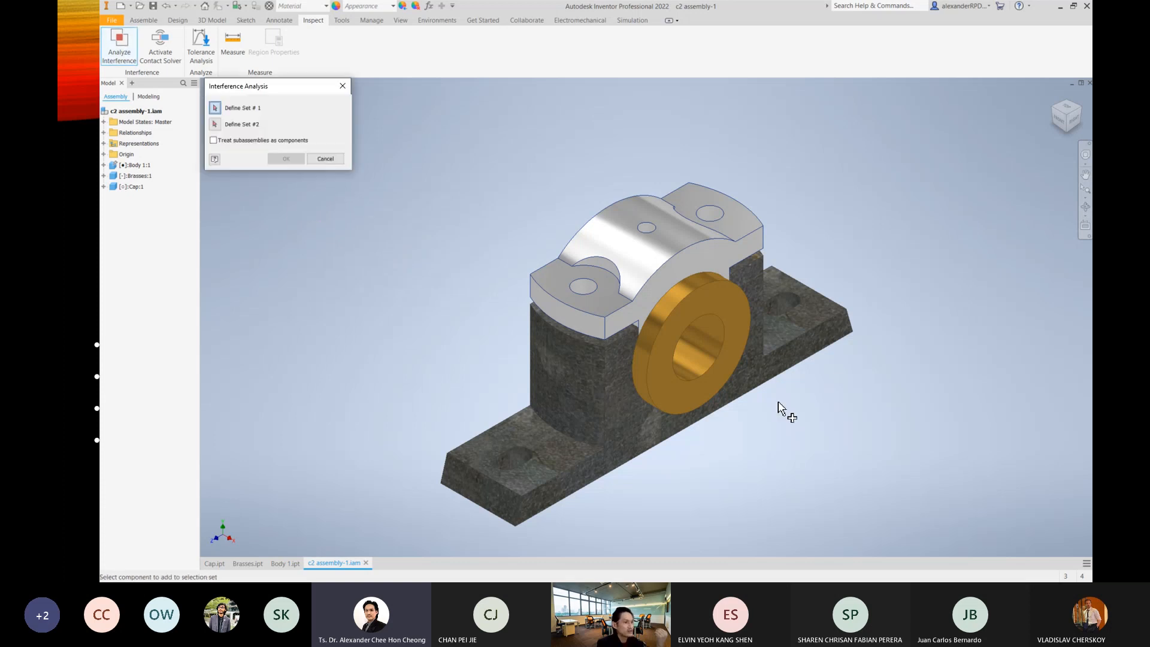
{"action": "left_click", "coordinate": [715, 373]}
{"action": "left_click", "coordinate": [669, 436]}
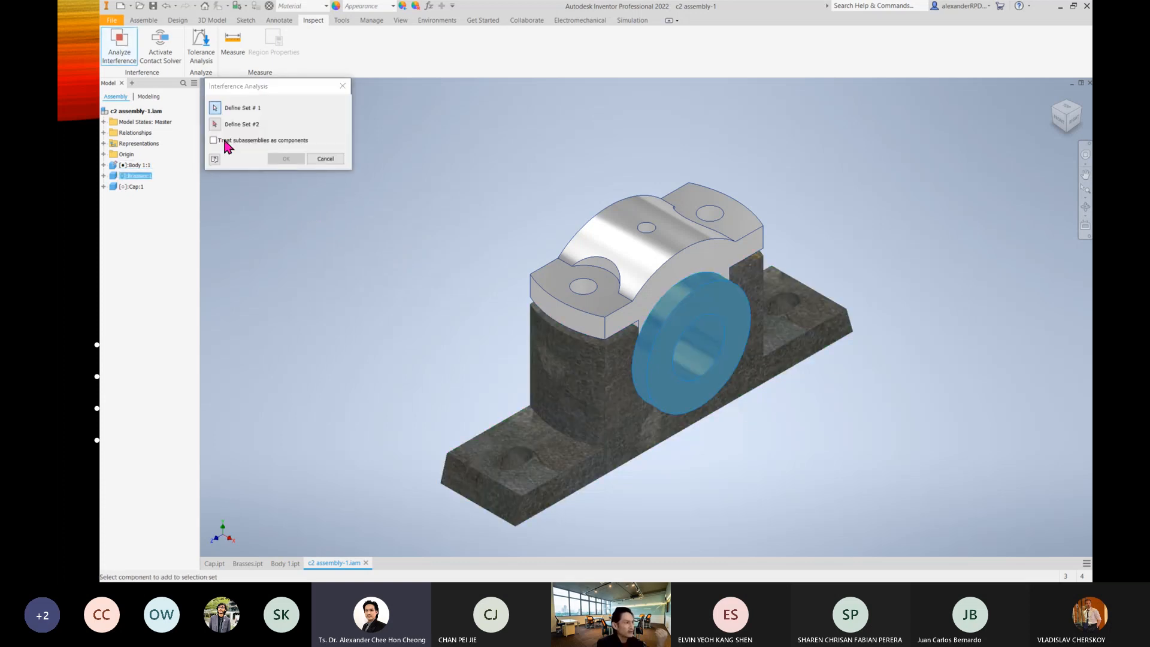
{"action": "left_click", "coordinate": [214, 124]}
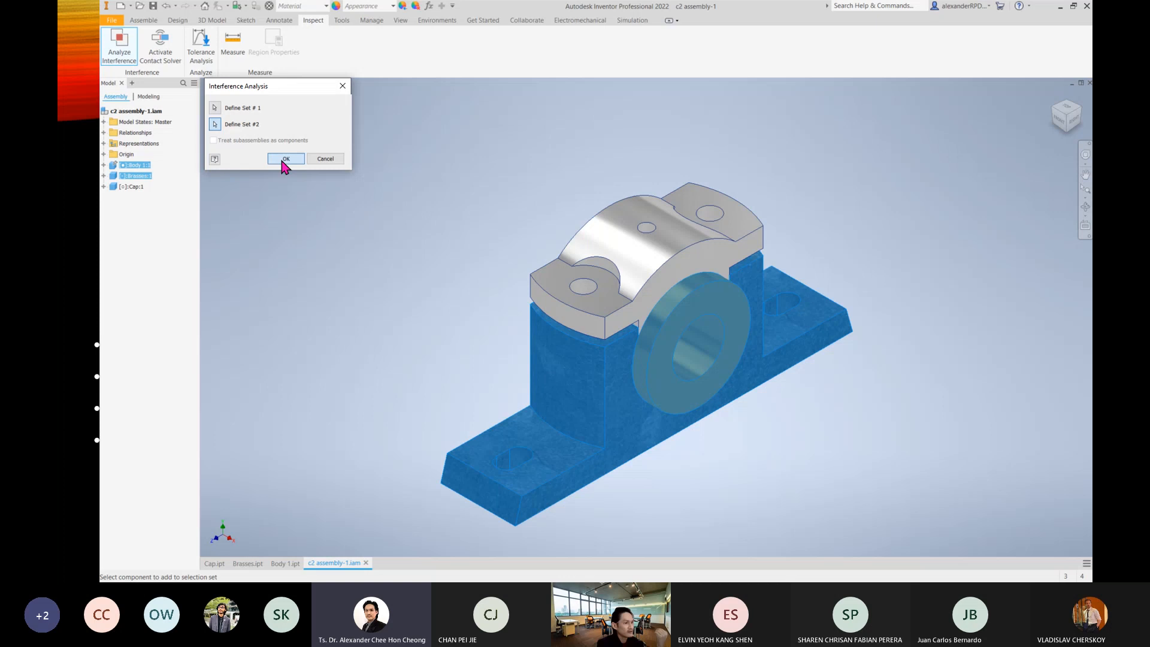
{"action": "left_click", "coordinate": [284, 159]}
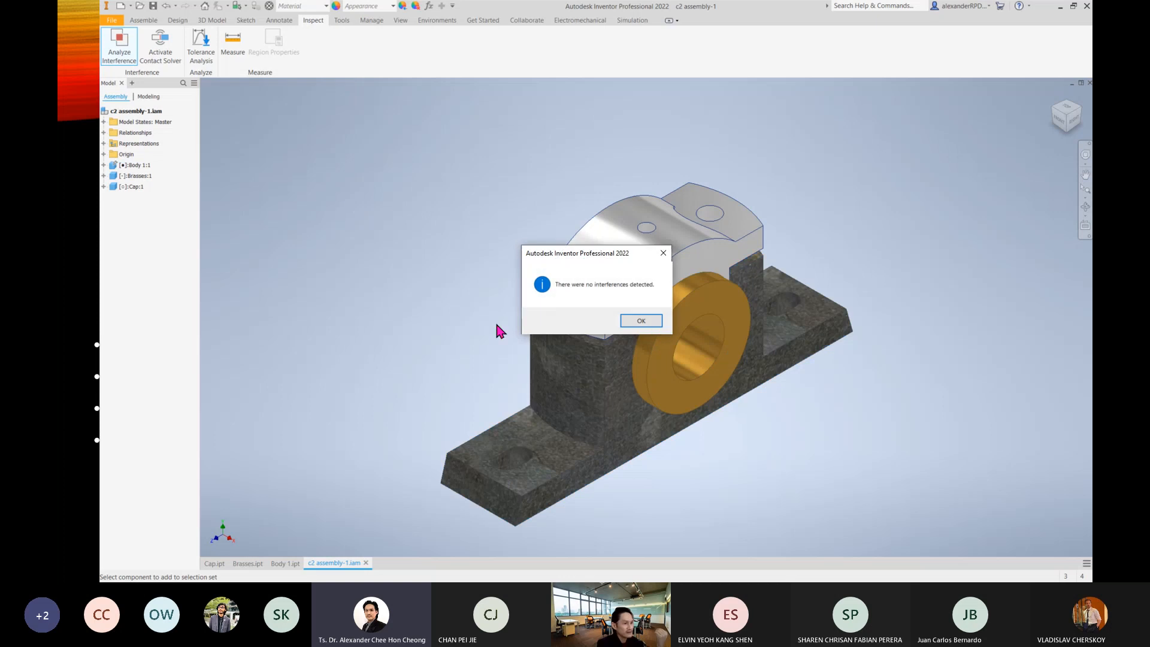
{"action": "left_click", "coordinate": [644, 326]}
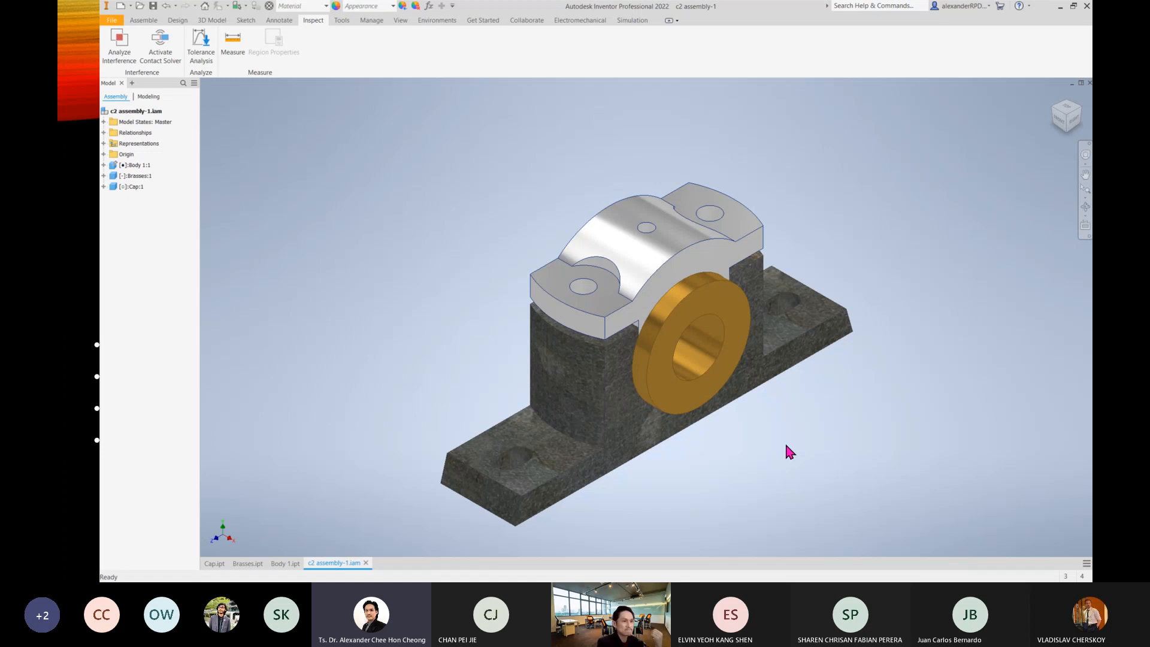
{"action": "left_click", "coordinate": [1066, 115]}
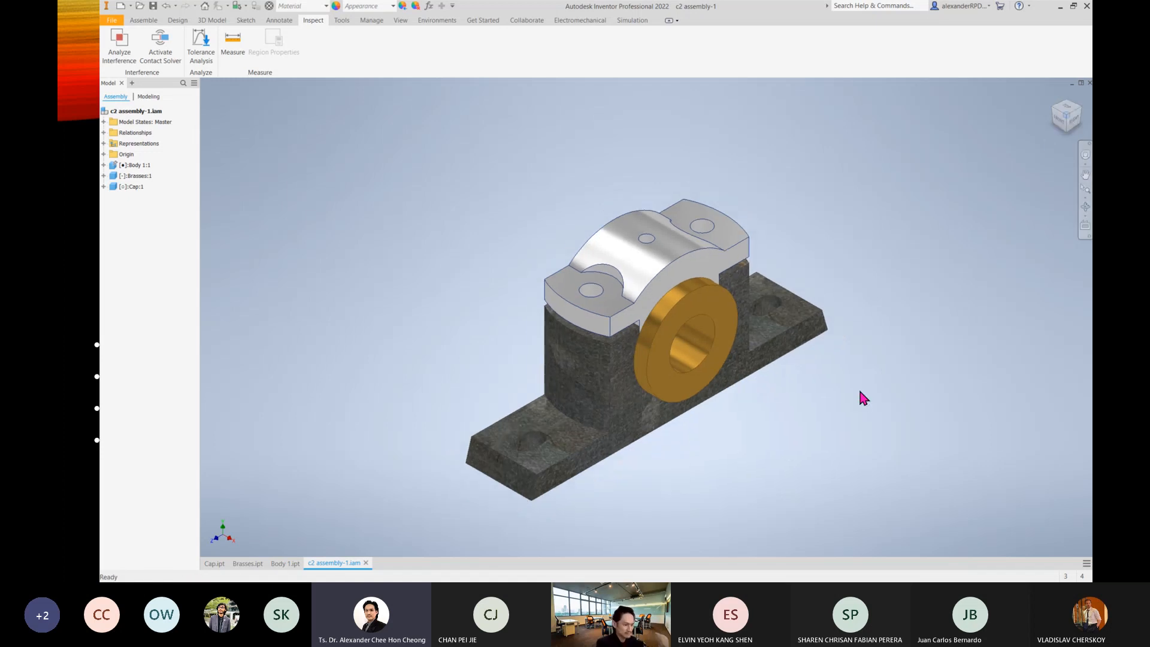
{"action": "key", "text": "f"}
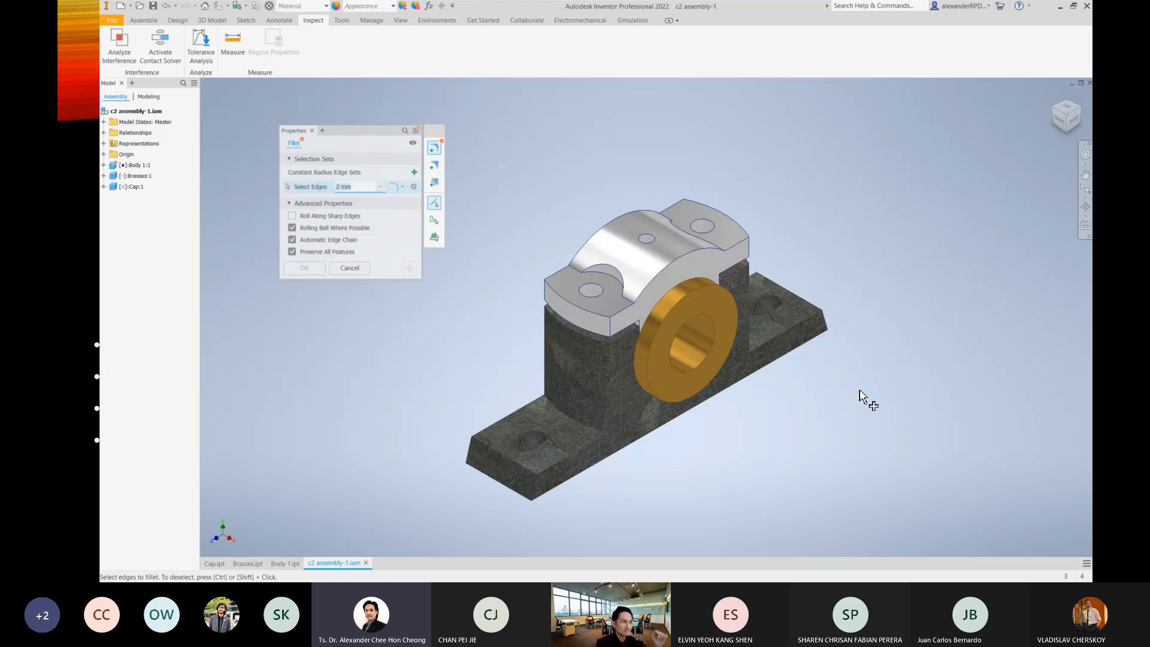
{"action": "key", "text": "Escape"}
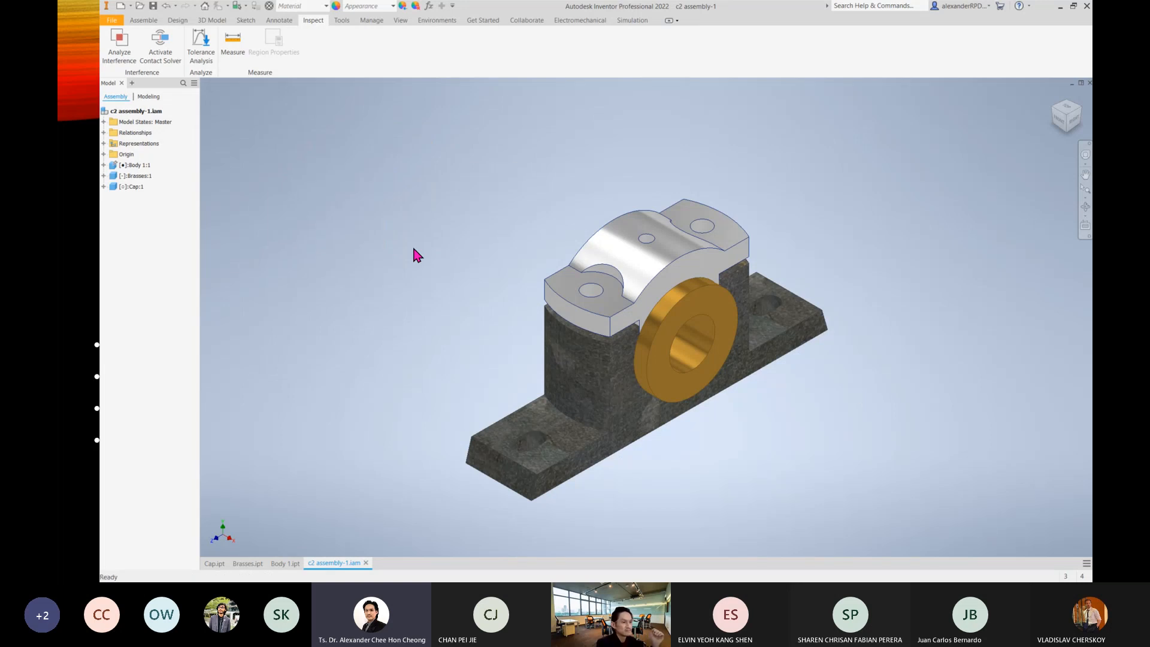
Place a second instance of the Cap part beside the body and move it closer to the assembled bearing.
{"action": "left_click", "coordinate": [134, 21]}
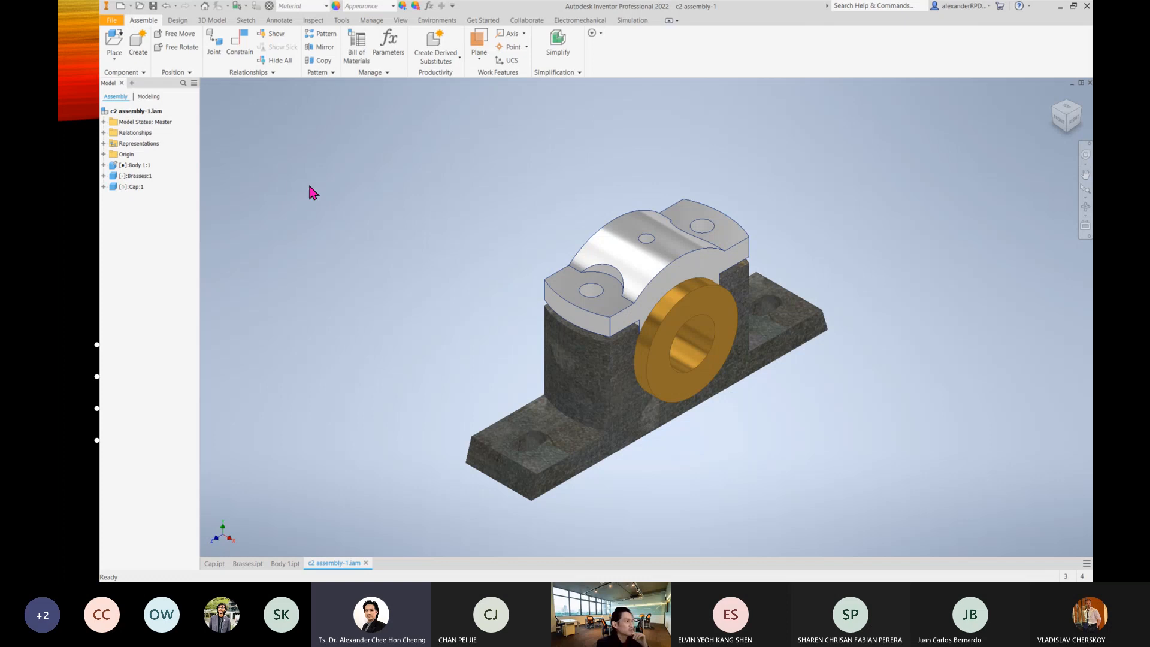
{"action": "left_click", "coordinate": [116, 43]}
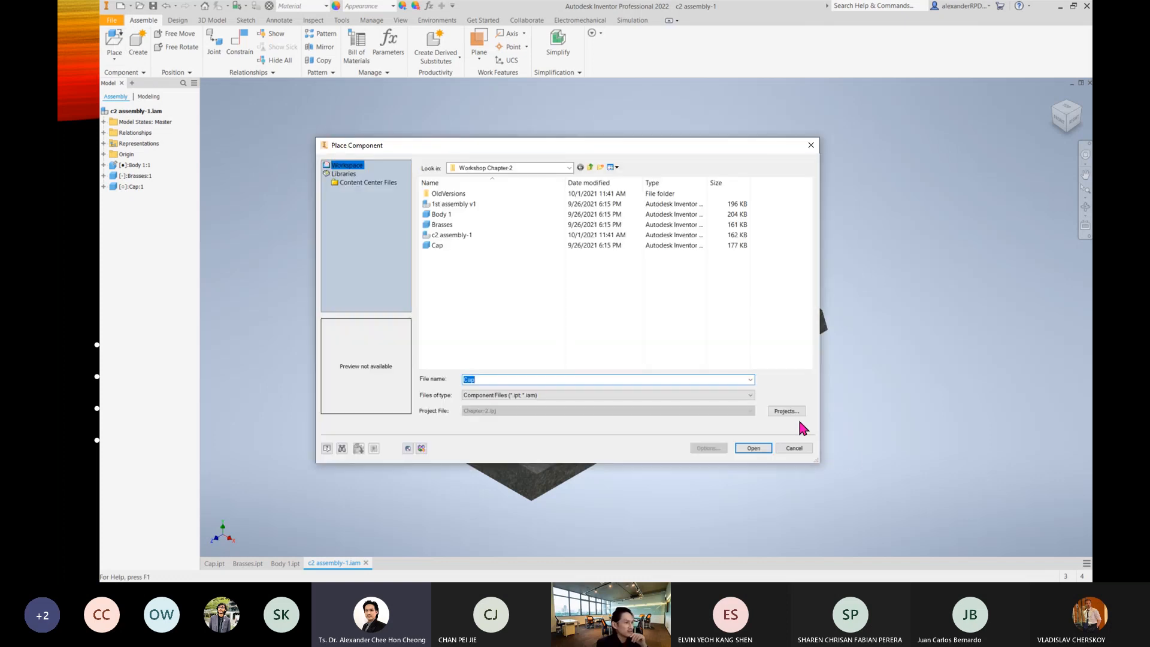
{"action": "left_click", "coordinate": [440, 245]}
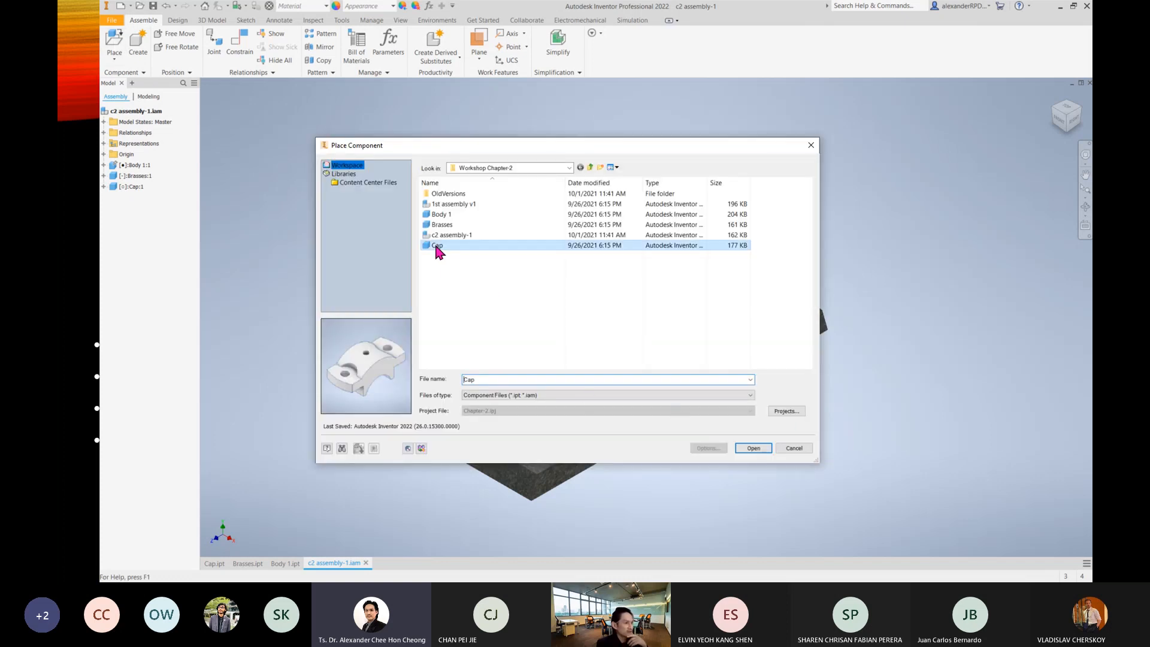
{"action": "left_click", "coordinate": [753, 447]}
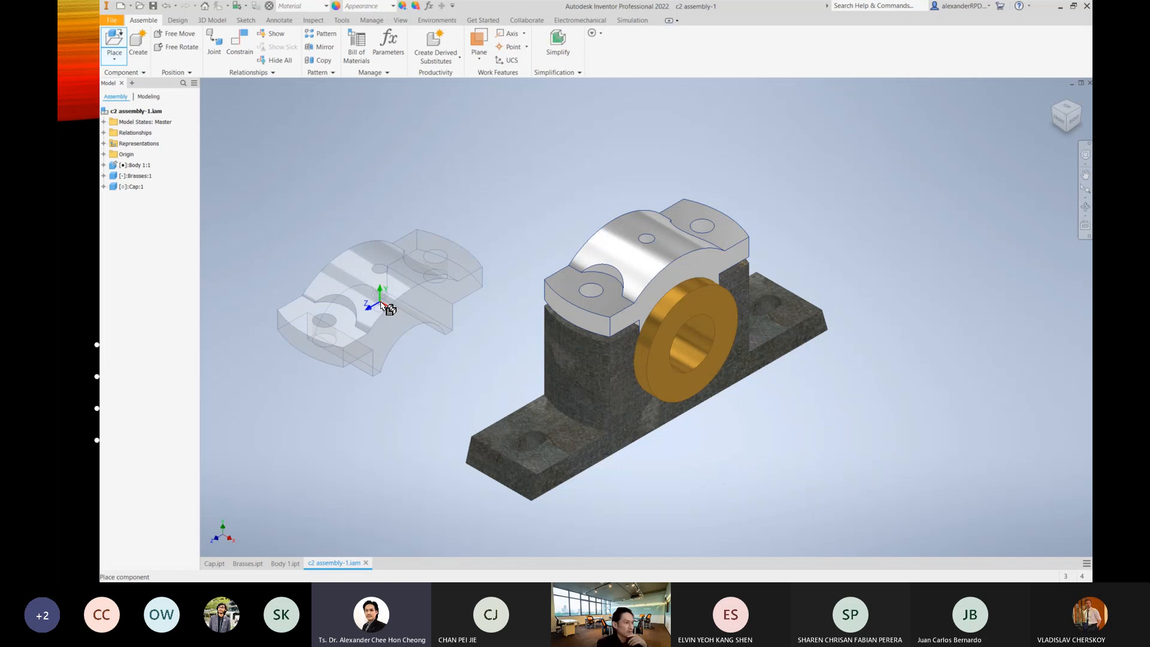
{"action": "left_click", "coordinate": [389, 307]}
{"action": "key", "text": "Escape"}
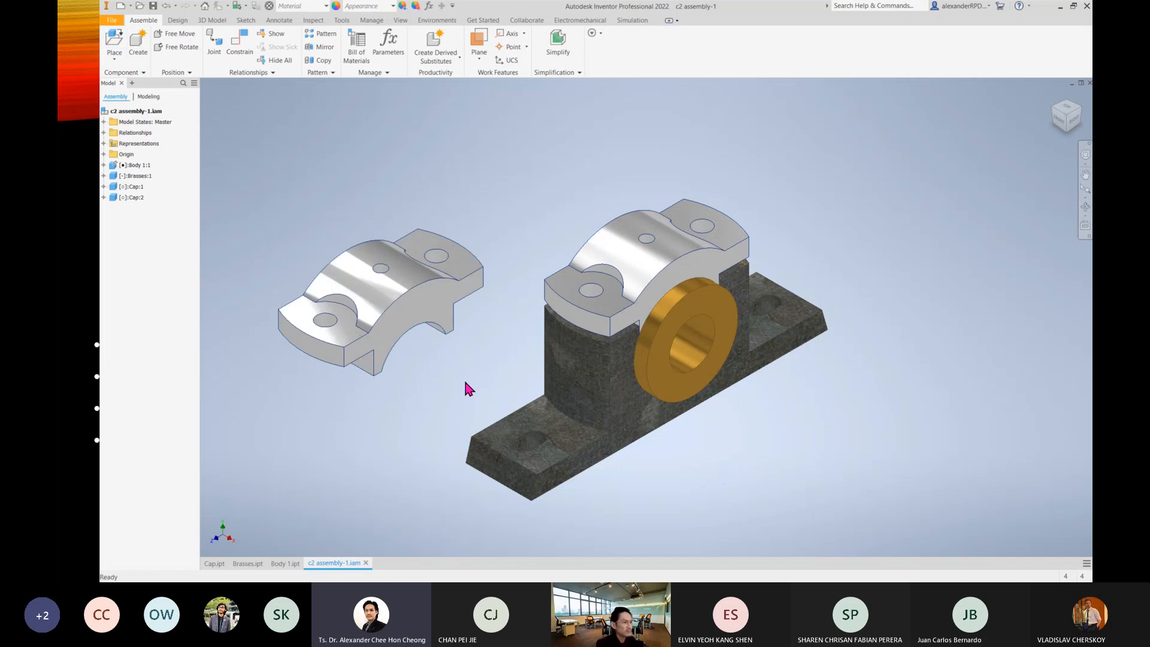
{"action": "left_click_drag", "start_coordinate": [380, 290], "coordinate": [457, 293]}
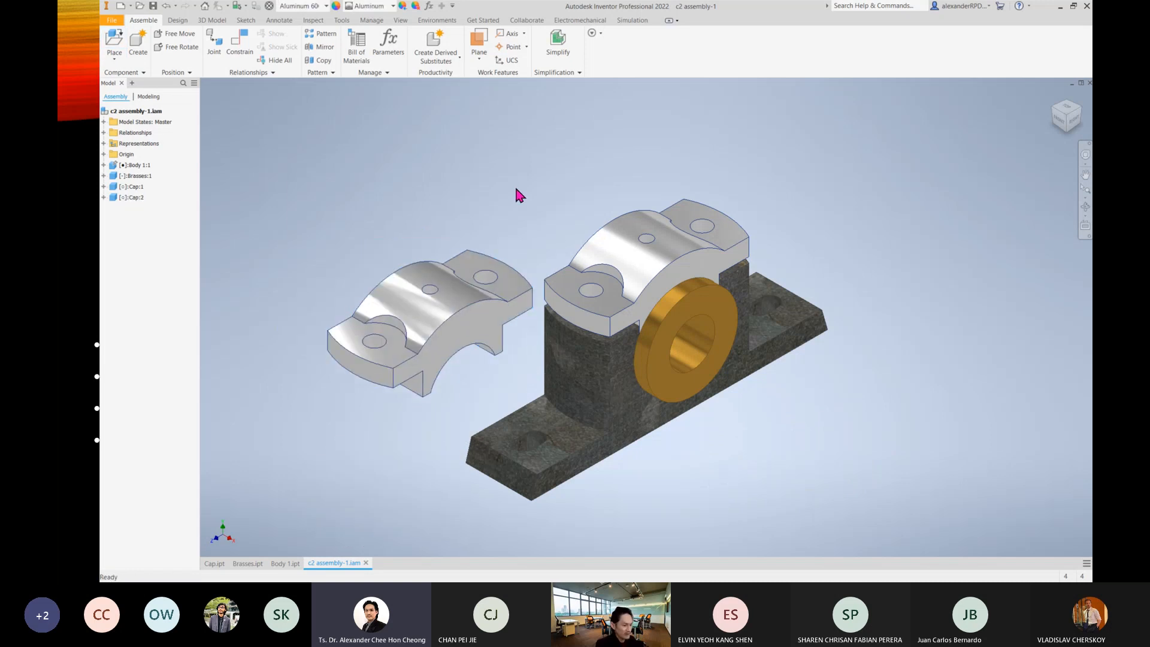
Mate the second cap's rear bolt-hole axis to the fitted cap's front bolt-hole axis with a 0 mm offset.
{"action": "key", "text": "c"}
{"action": "left_click", "coordinate": [486, 278]}
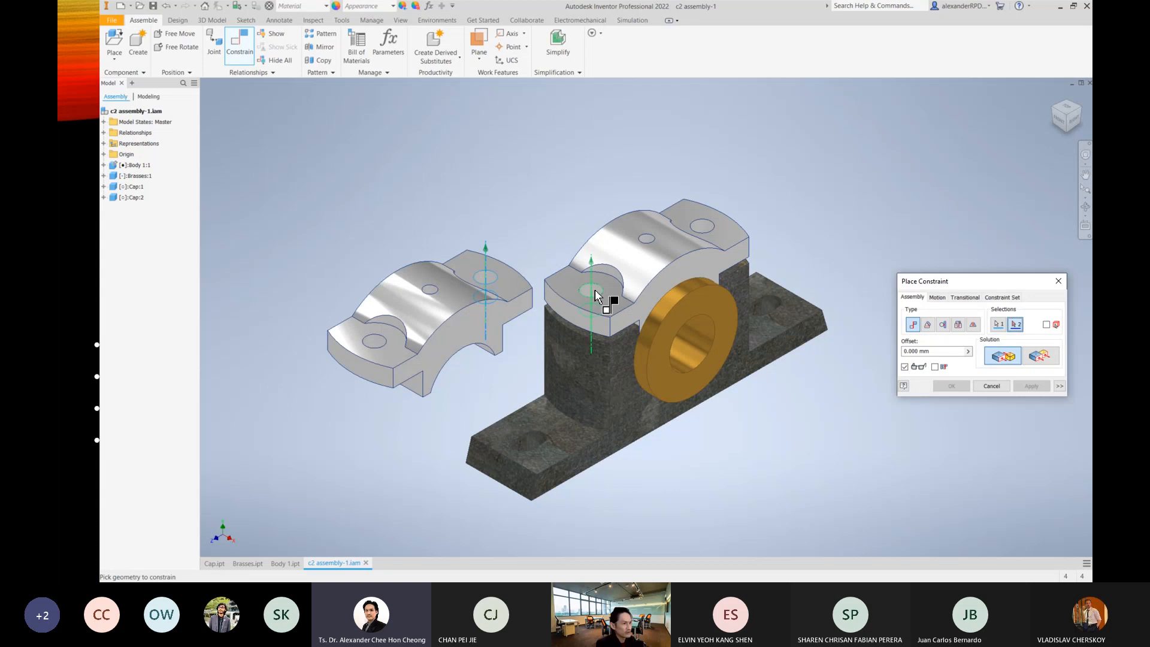
{"action": "left_click", "coordinate": [594, 289]}
{"action": "left_click", "coordinate": [1018, 387]}
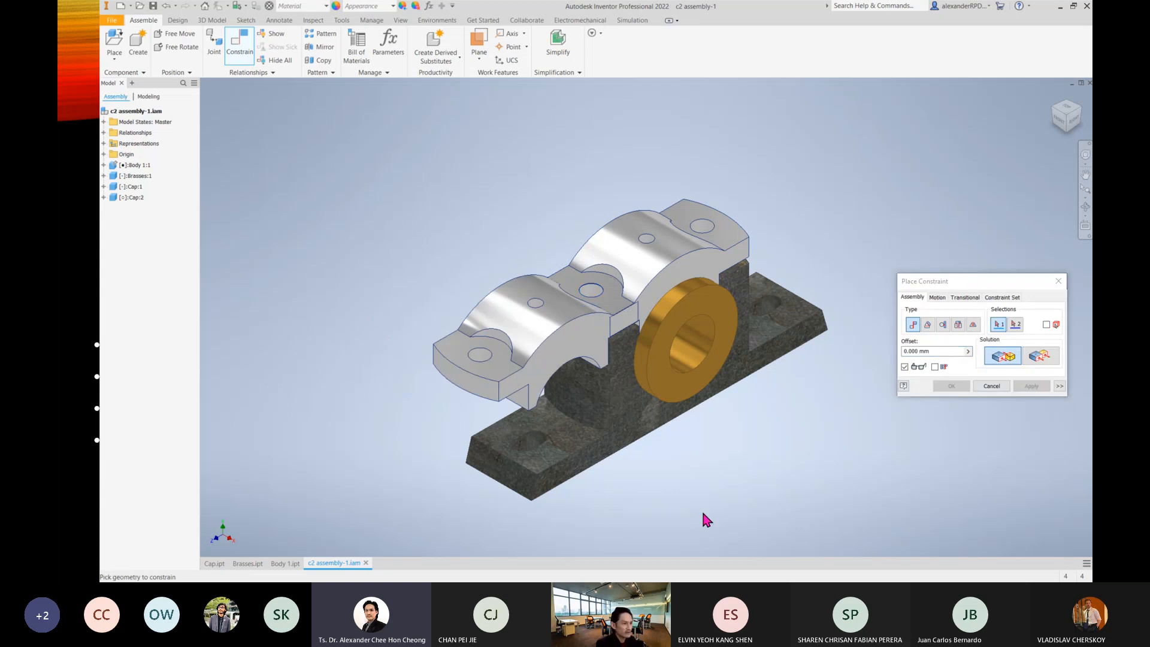
{"action": "key", "text": "Escape"}
Move the second cap down along the shared hole axis and rotate it so its end cuts into the body's upright.
{"action": "mouse_move", "coordinate": [540, 362]}
{"action": "left_mouse_down"}
{"action": "mouse_move", "coordinate": [539, 348]}
{"action": "mouse_move", "coordinate": [532, 356]}
{"action": "left_mouse_up"}
{"action": "scroll", "coordinate": [624, 327], "scroll_direction": "down", "scroll_amount": 5}
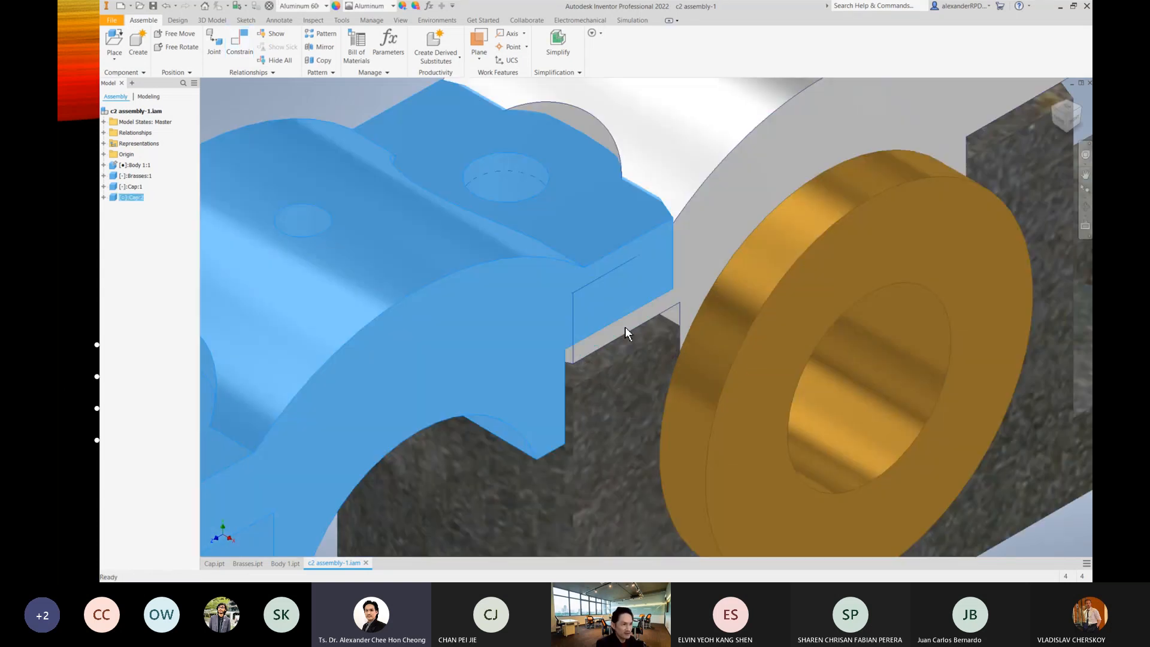
{"action": "scroll", "coordinate": [436, 393], "scroll_direction": "up", "scroll_amount": 8}
{"action": "scroll", "coordinate": [383, 443], "scroll_direction": "up", "scroll_amount": 3}
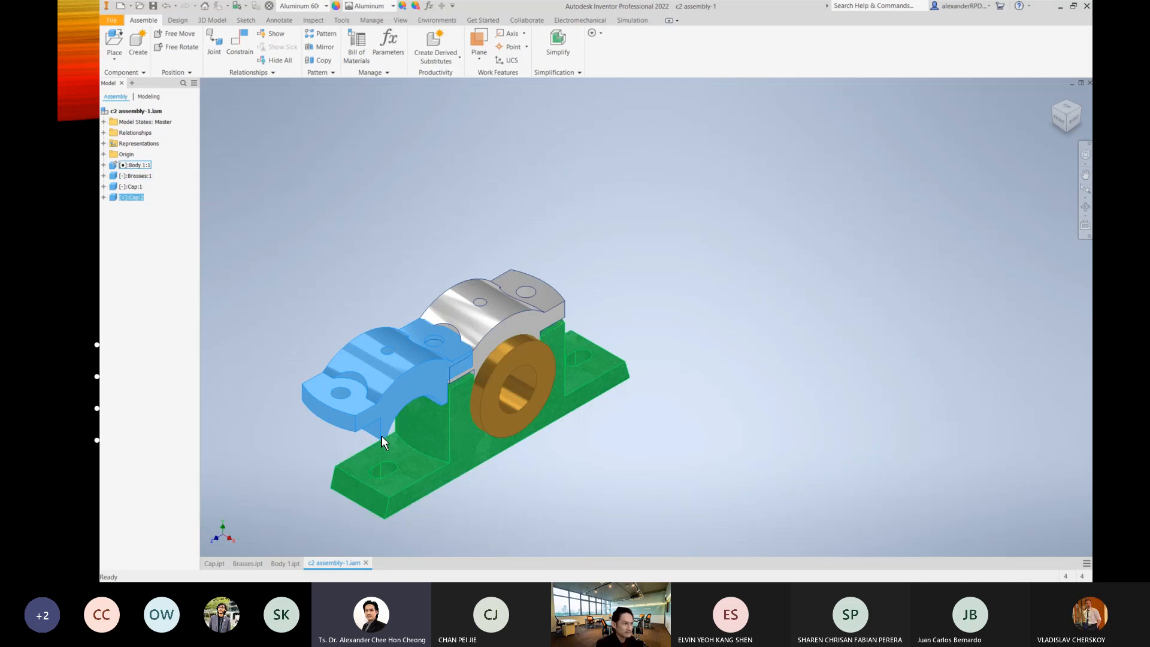
{"action": "scroll", "coordinate": [617, 317], "scroll_direction": "down", "scroll_amount": 6}
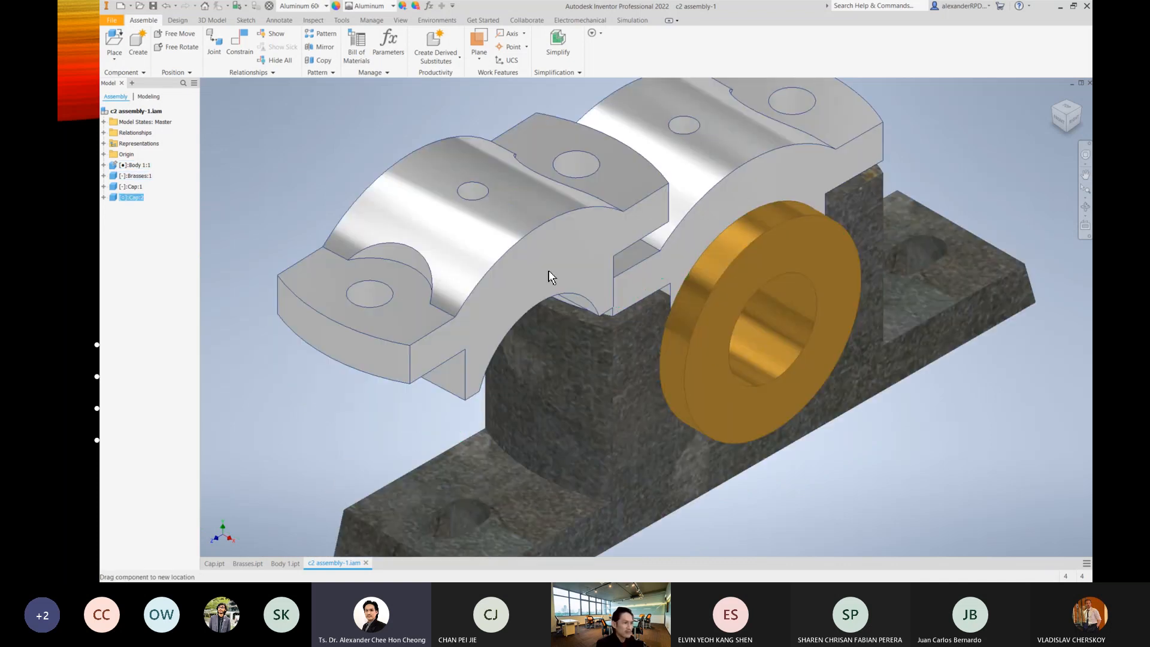
{"action": "left_click_drag", "start_coordinate": [548, 272], "coordinate": [456, 442]}
{"action": "left_click", "coordinate": [403, 210]}
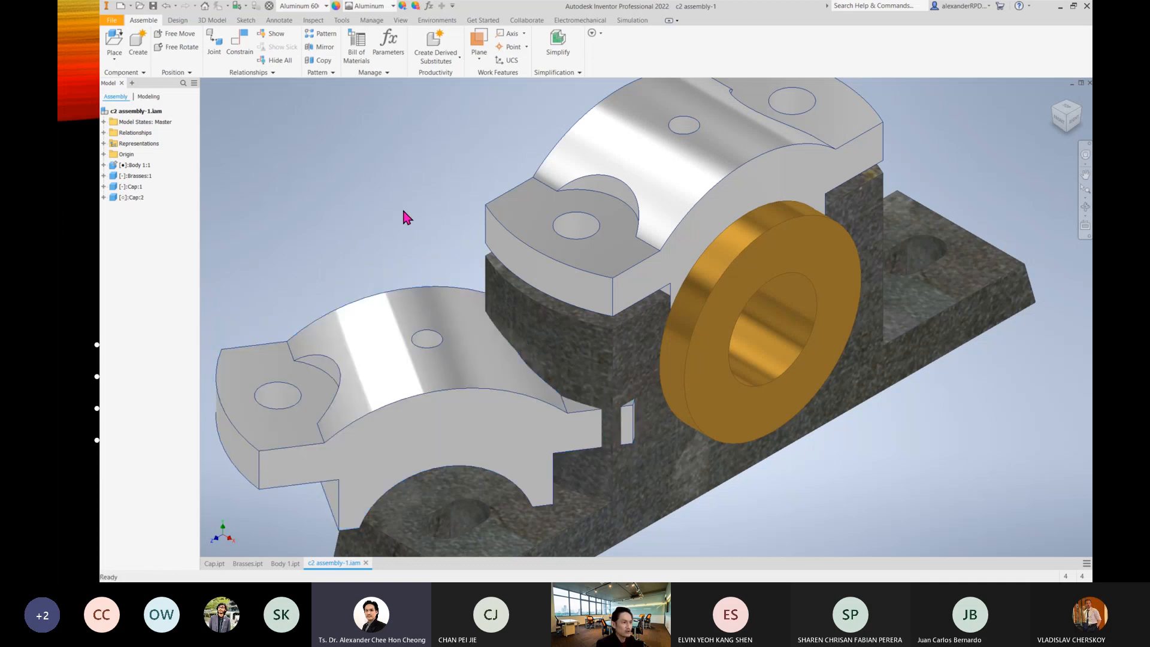
Run an interference analysis with the second cap as set 1 and the body as set 2.
{"action": "scroll", "coordinate": [407, 217], "scroll_direction": "up", "scroll_amount": 3}
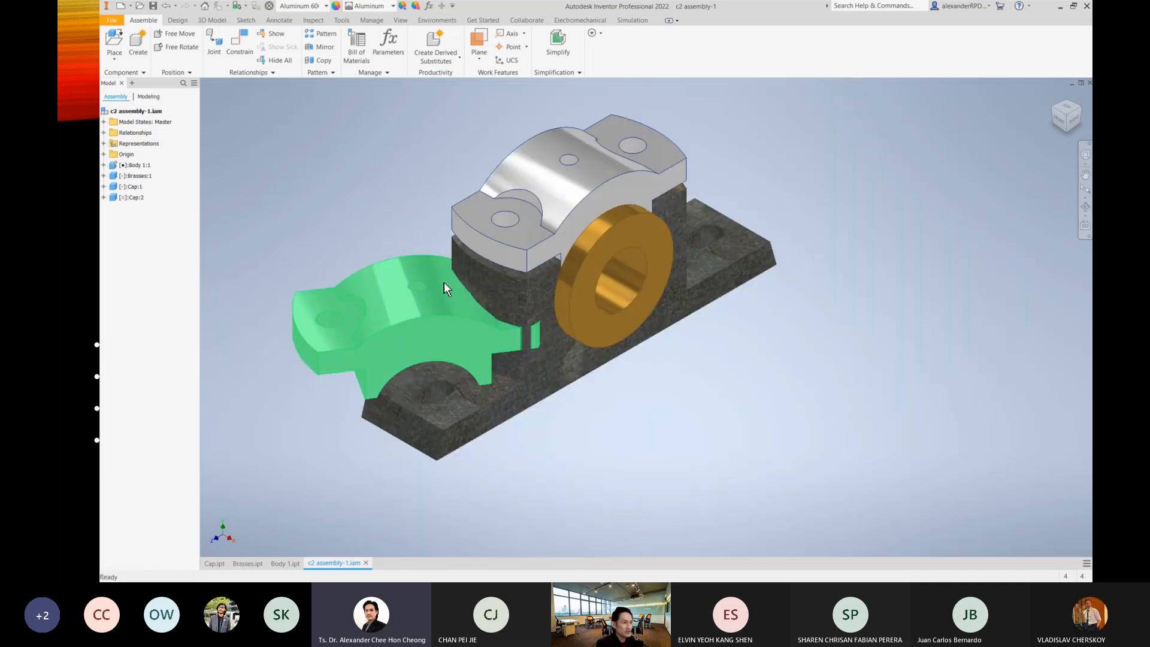
{"action": "left_click", "coordinate": [308, 24]}
{"action": "middle_click_drag", "start_coordinate": [625, 373], "coordinate": [711, 447]}
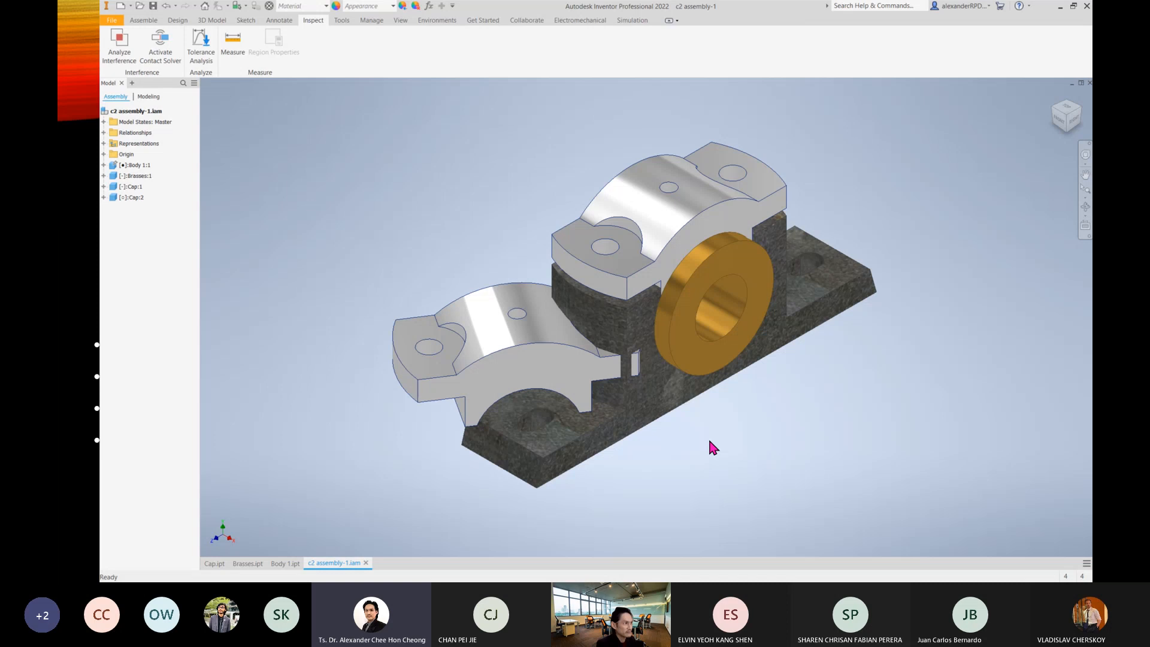
{"action": "left_click", "coordinate": [134, 60]}
{"action": "left_click", "coordinate": [479, 335]}
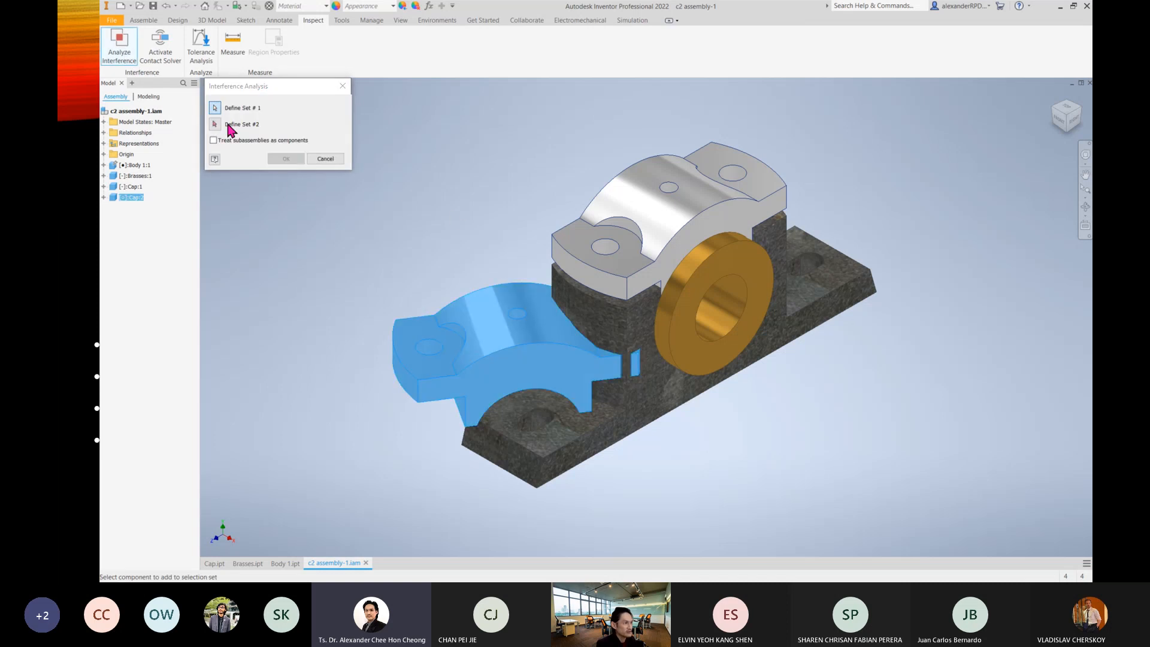
{"action": "left_click", "coordinate": [230, 127]}
{"action": "left_click", "coordinate": [637, 429]}
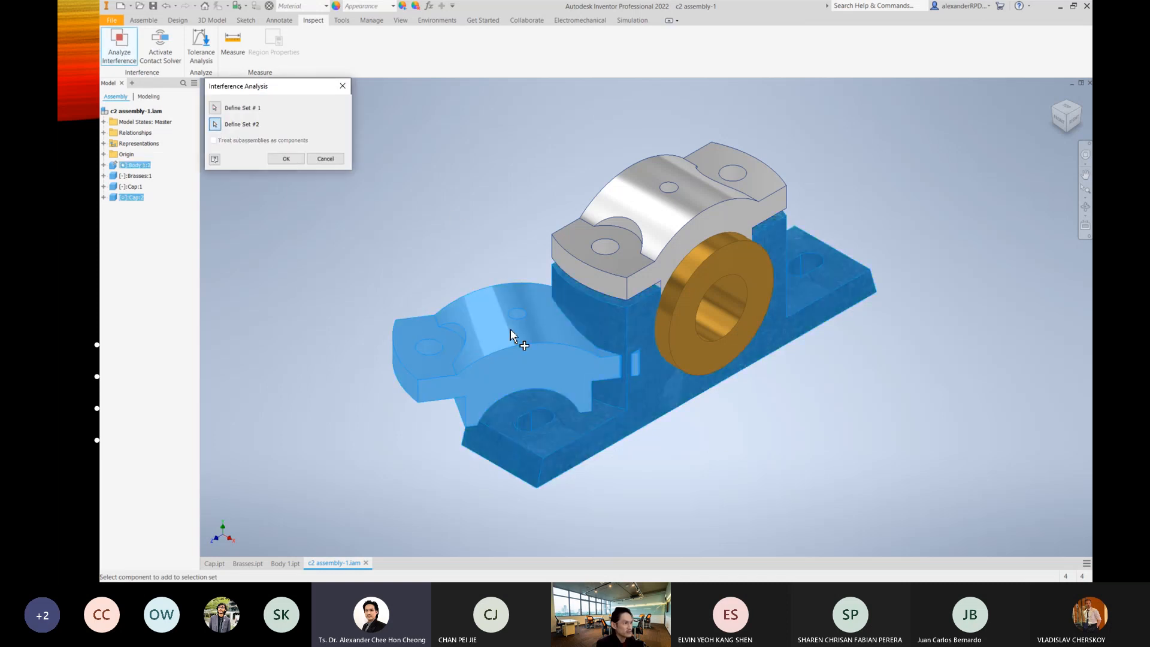
{"action": "left_click", "coordinate": [278, 160]}
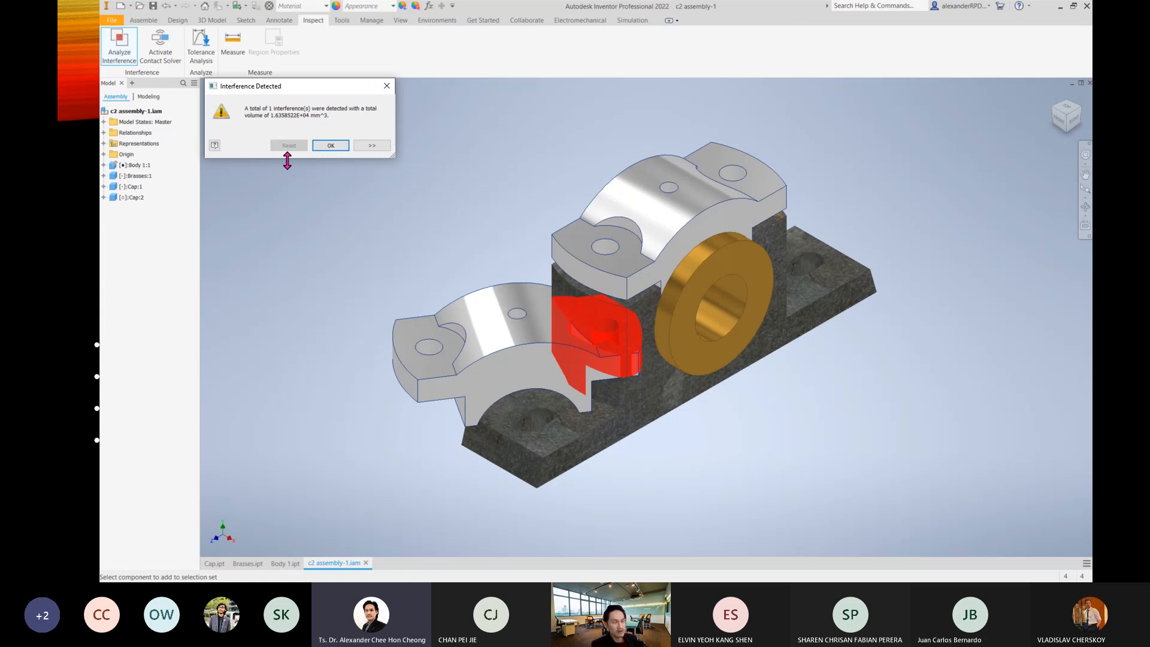
{"action": "left_click", "coordinate": [331, 146]}
Delete the second cap from the assembly.
{"action": "left_click", "coordinate": [484, 355]}
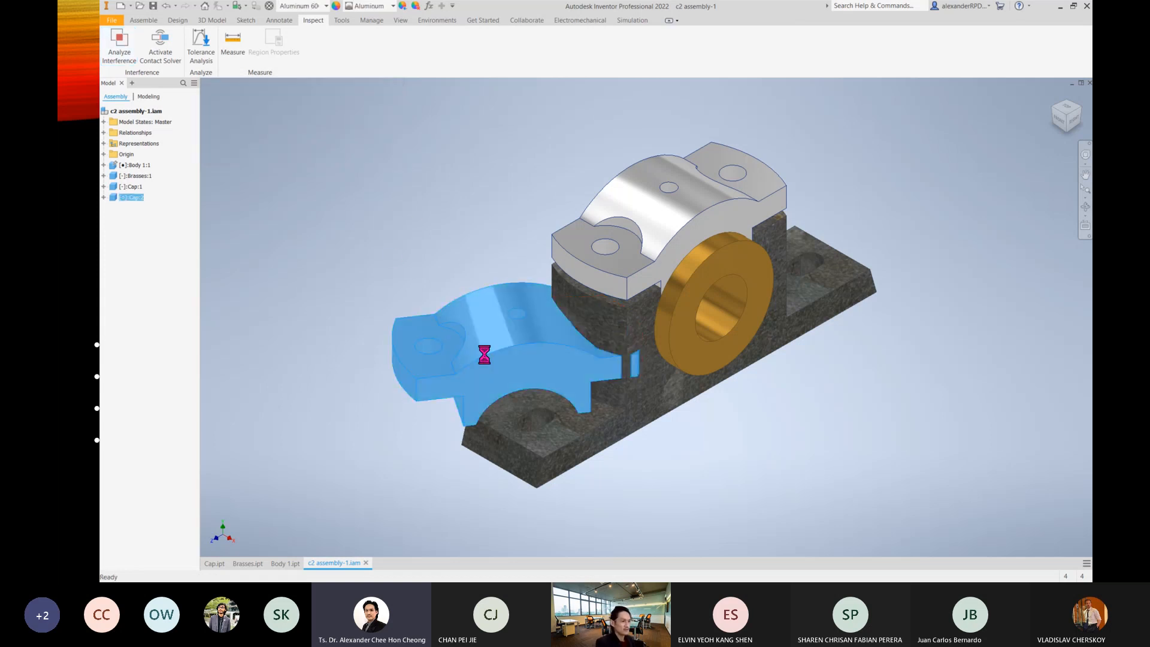
{"action": "key", "text": "Delete"}
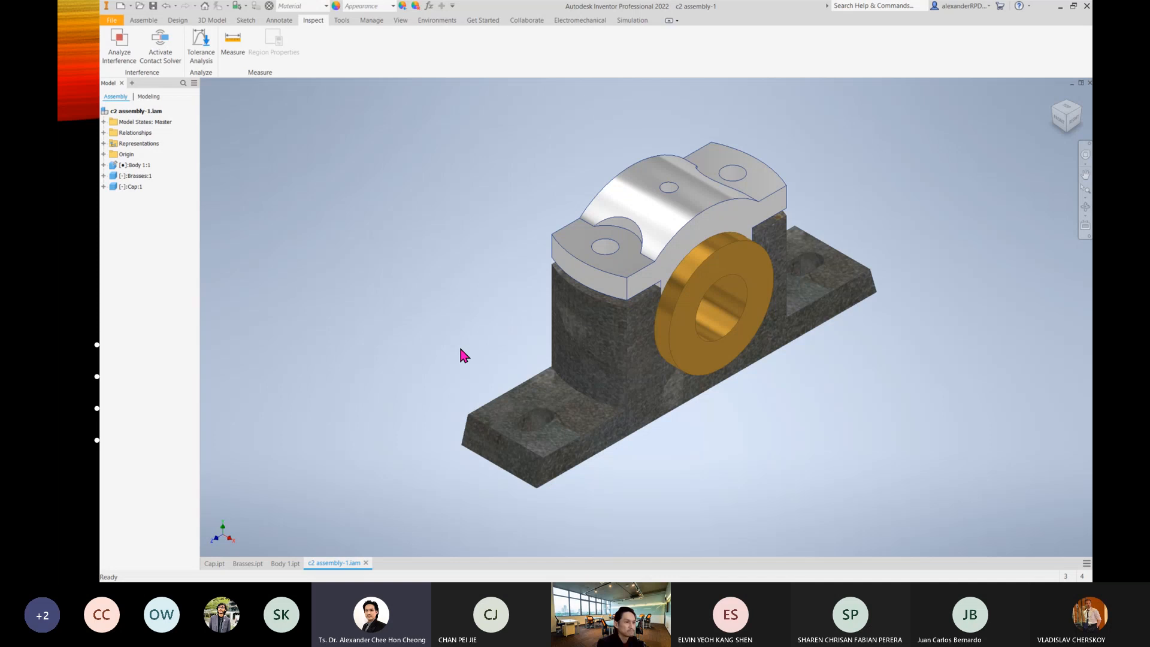
{"action": "middle_click_drag", "start_coordinate": [781, 452], "coordinate": [722, 470]}
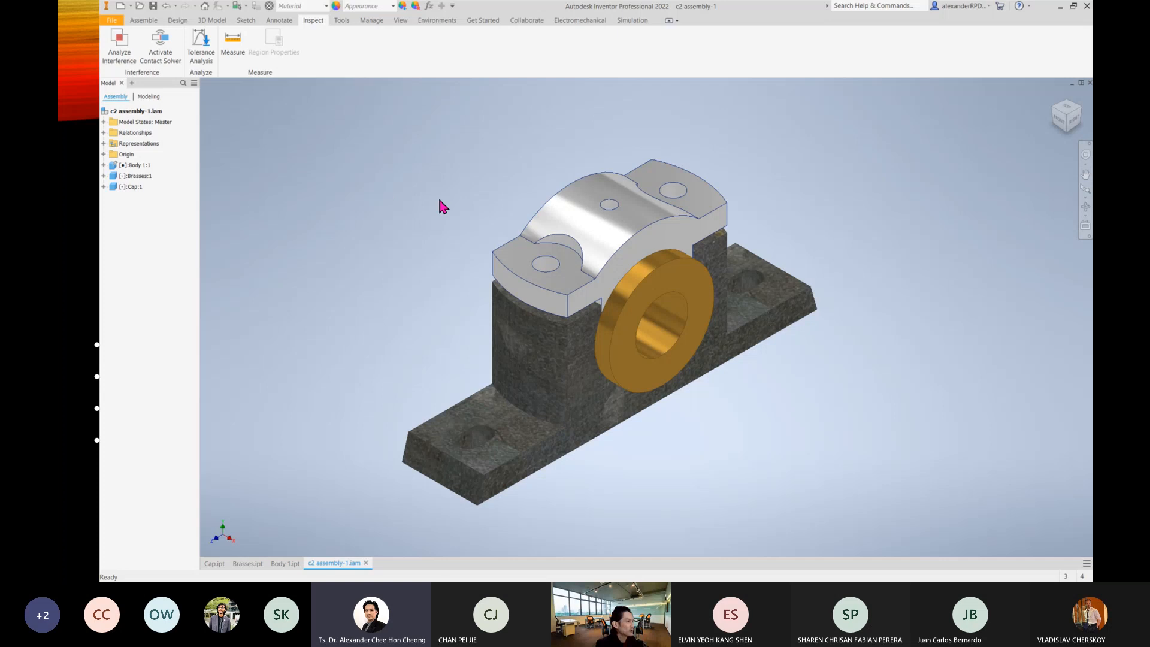
Examine the mates listed for the whole assembly, the body and the brasses to see which geometry each one joins.
{"action": "left_click", "coordinate": [143, 20]}
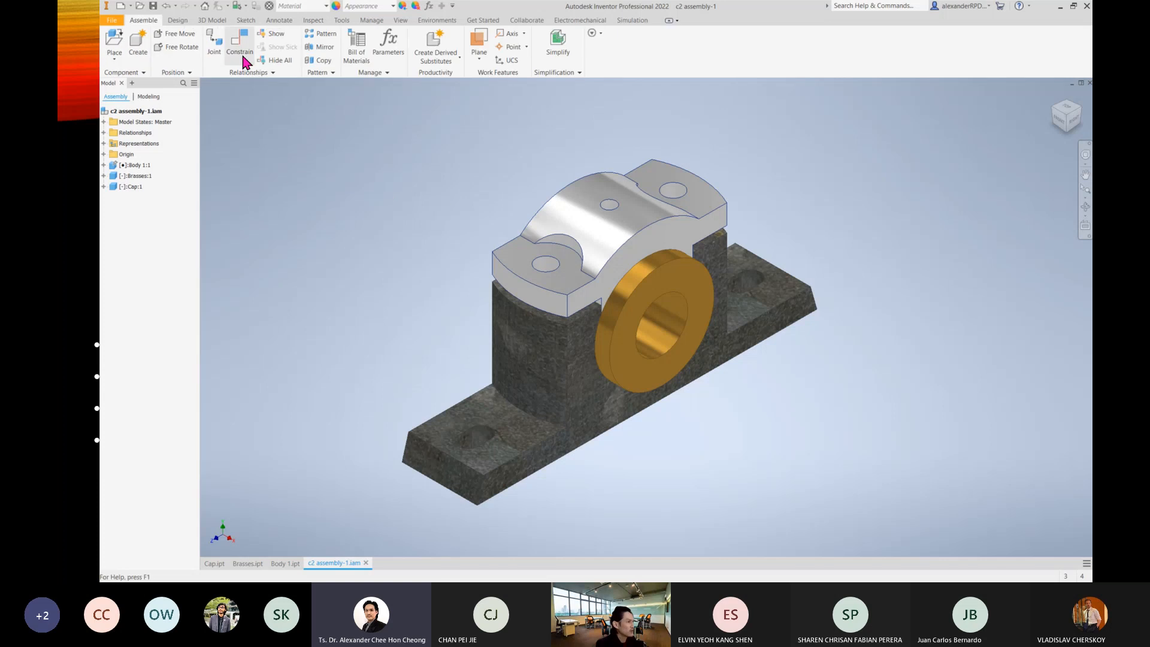
{"action": "left_click", "coordinate": [104, 133]}
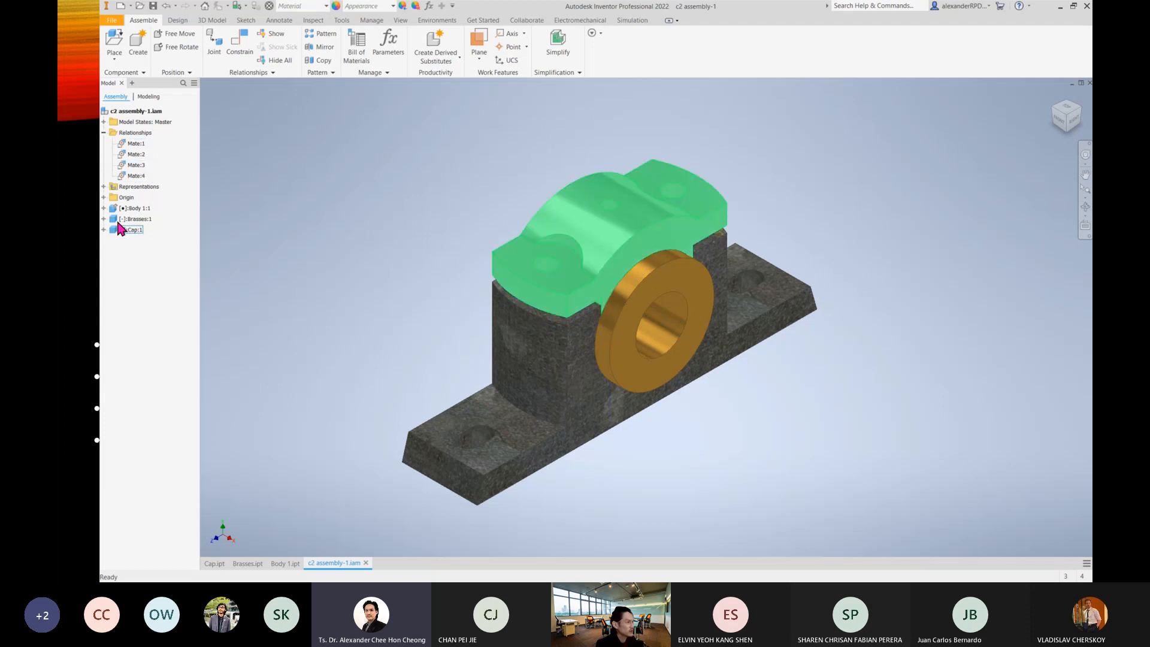
{"action": "left_click", "coordinate": [103, 207]}
{"action": "left_click", "coordinate": [135, 252]}
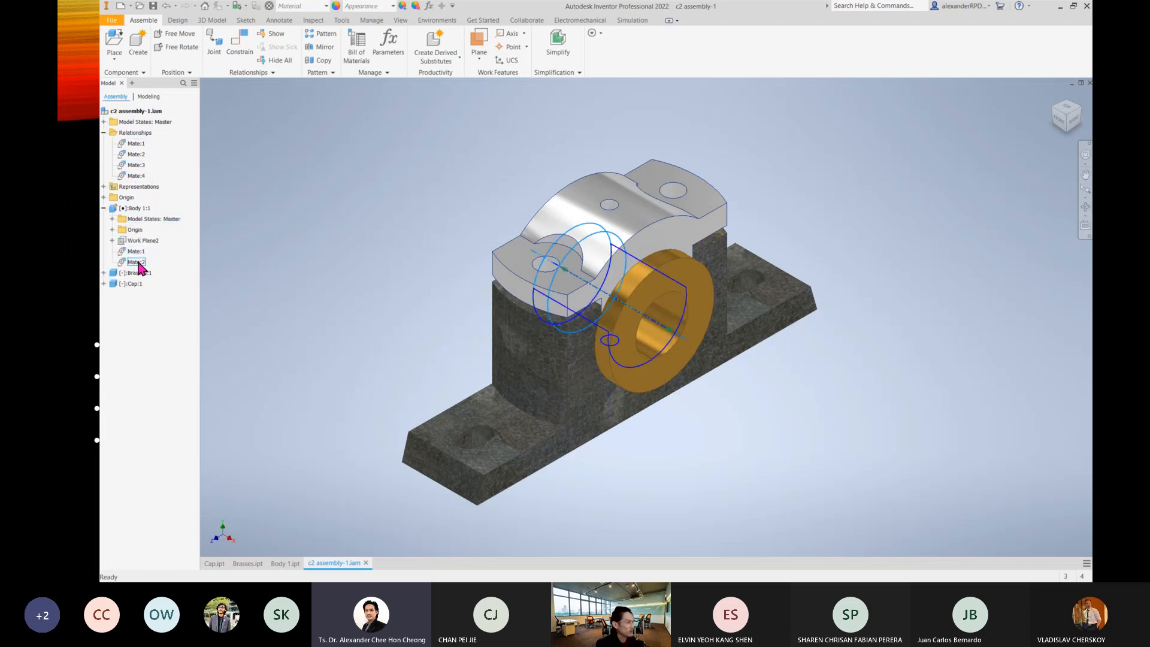
{"action": "left_click", "coordinate": [104, 272]}
{"action": "left_click", "coordinate": [137, 326]}
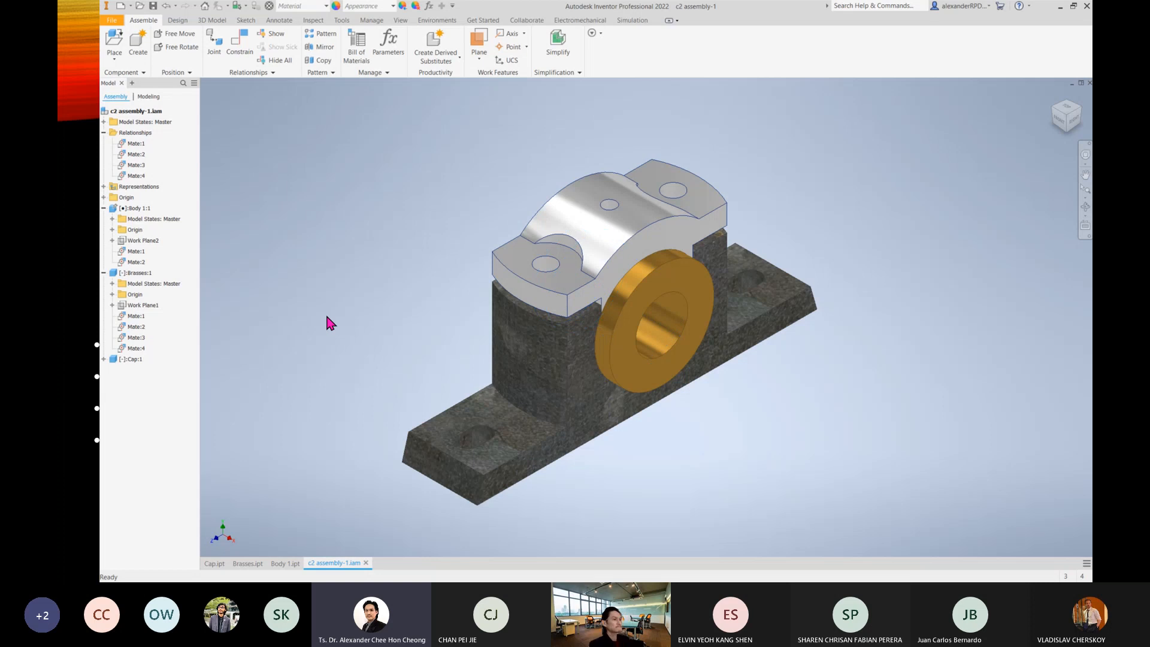
{"action": "left_click", "coordinate": [104, 272]}
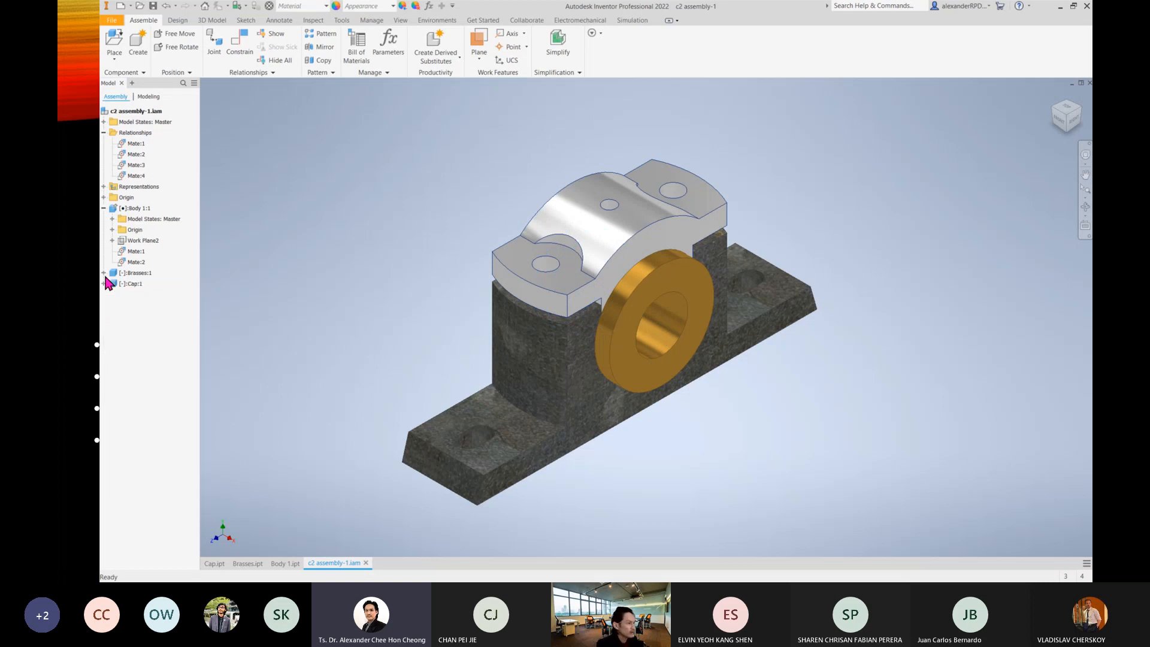
{"action": "left_click", "coordinate": [104, 208]}
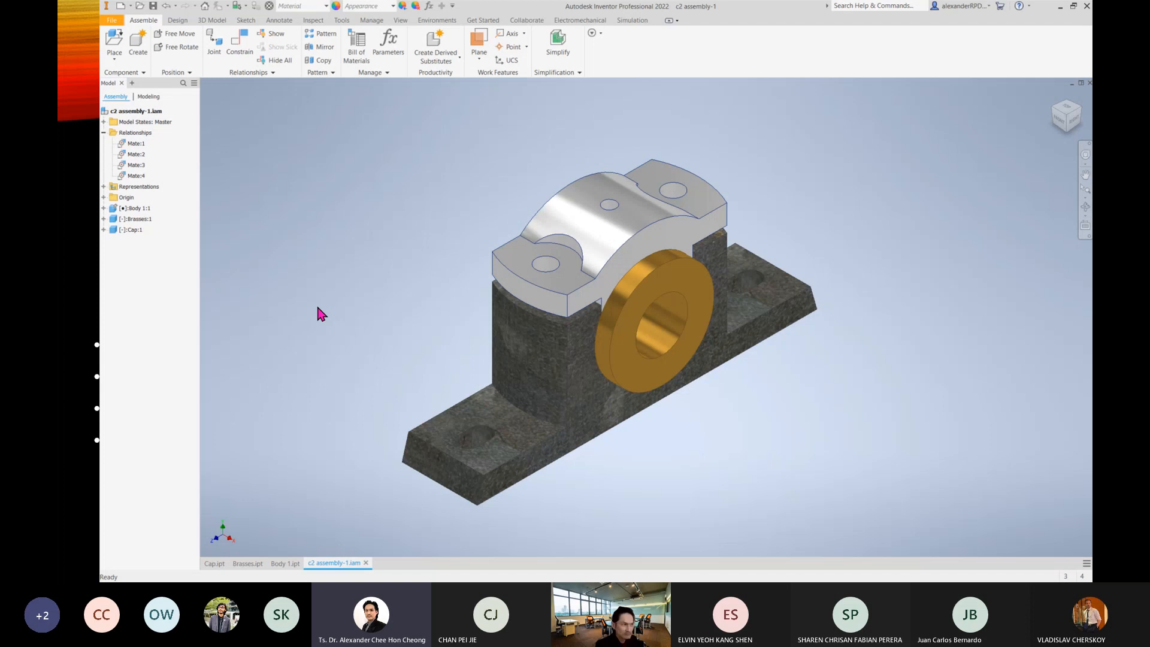
{"action": "left_click", "coordinate": [104, 132]}
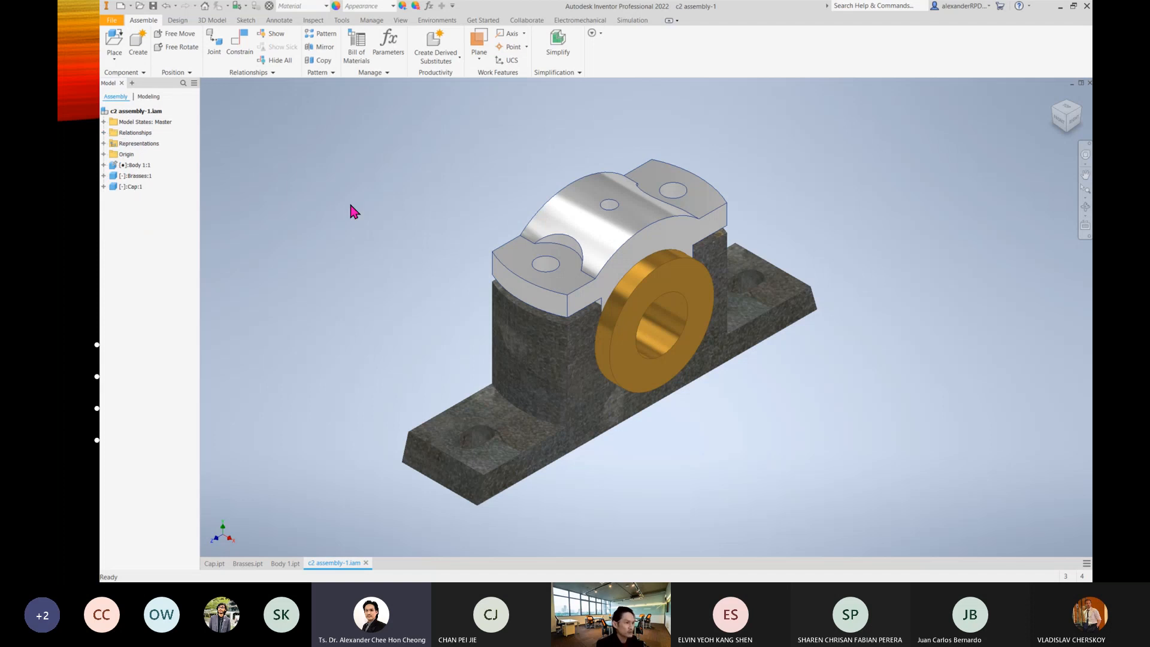
Delete Mate:4, the axis mate between the cap's arch and the brasses' cylinder.
{"action": "left_click", "coordinate": [131, 186]}
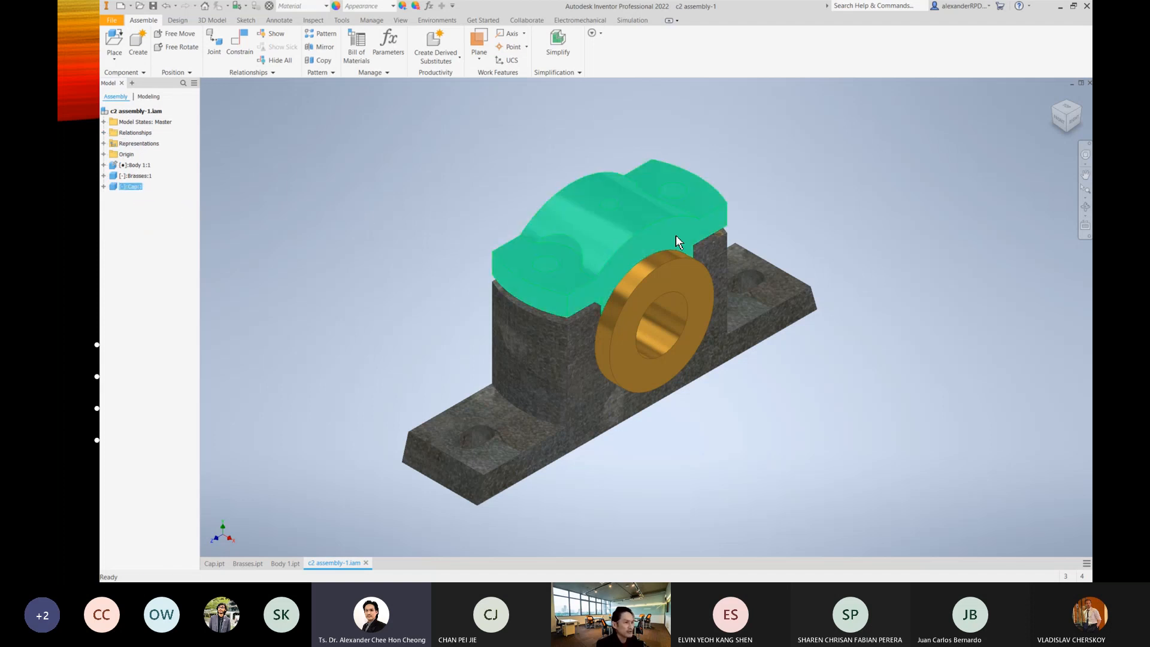
{"action": "left_click_drag", "start_coordinate": [675, 236], "coordinate": [349, 248]}
{"action": "left_click", "coordinate": [349, 250]}
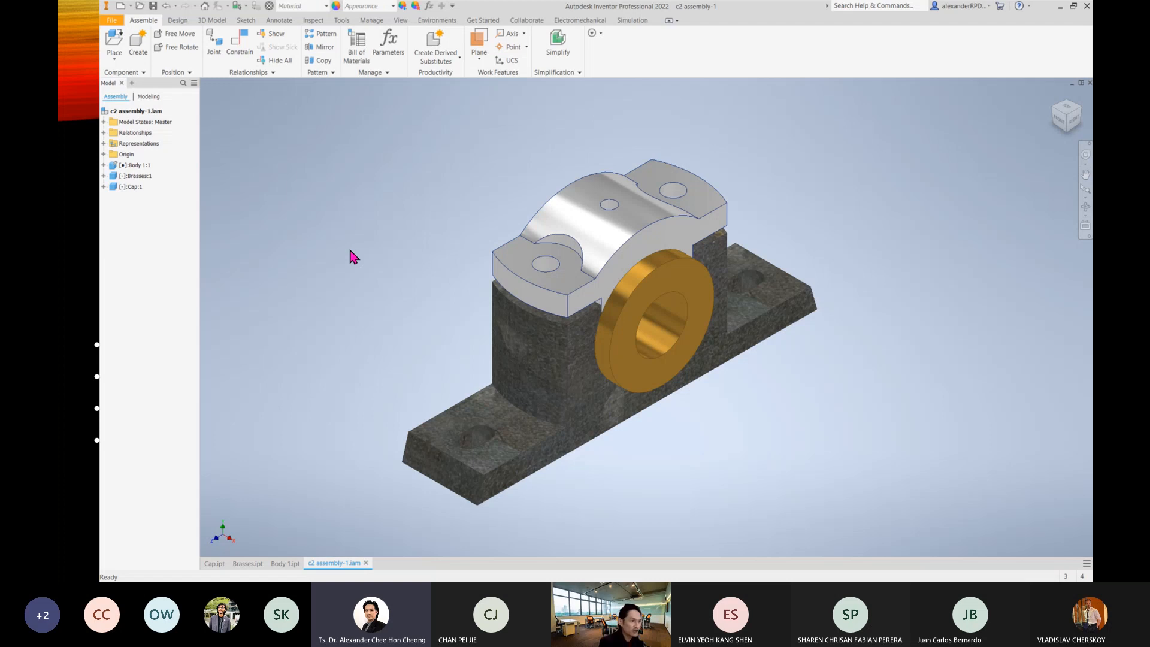
{"action": "left_click", "coordinate": [104, 186]}
{"action": "left_click", "coordinate": [136, 240]}
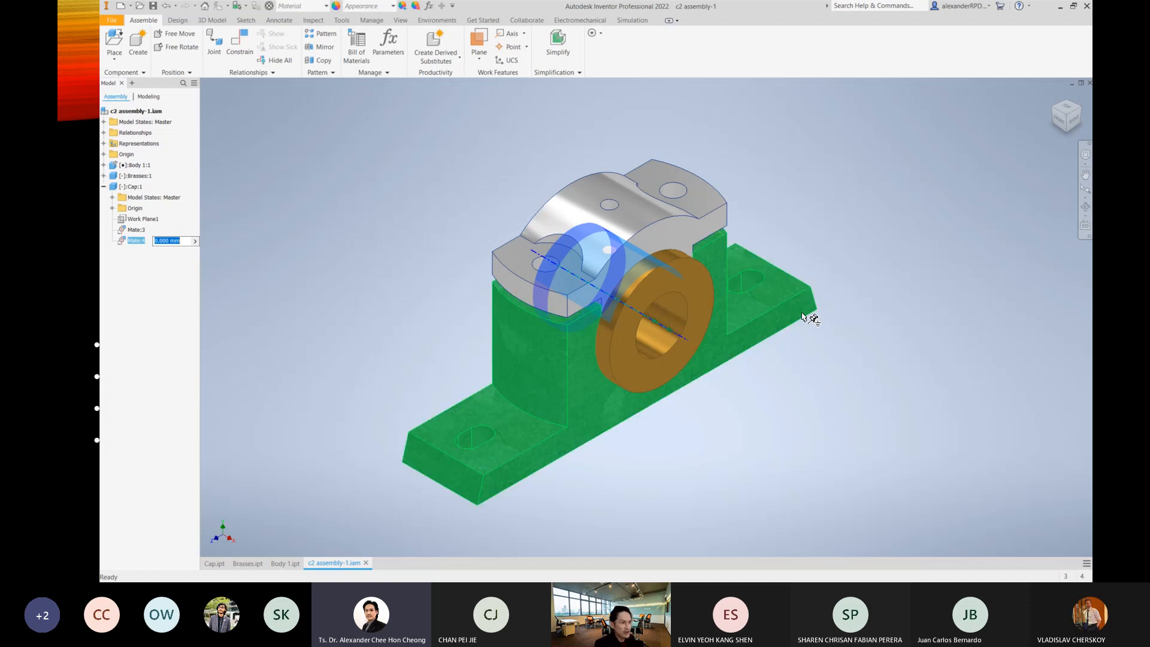
{"action": "left_click", "coordinate": [280, 266]}
{"action": "left_click", "coordinate": [136, 240]}
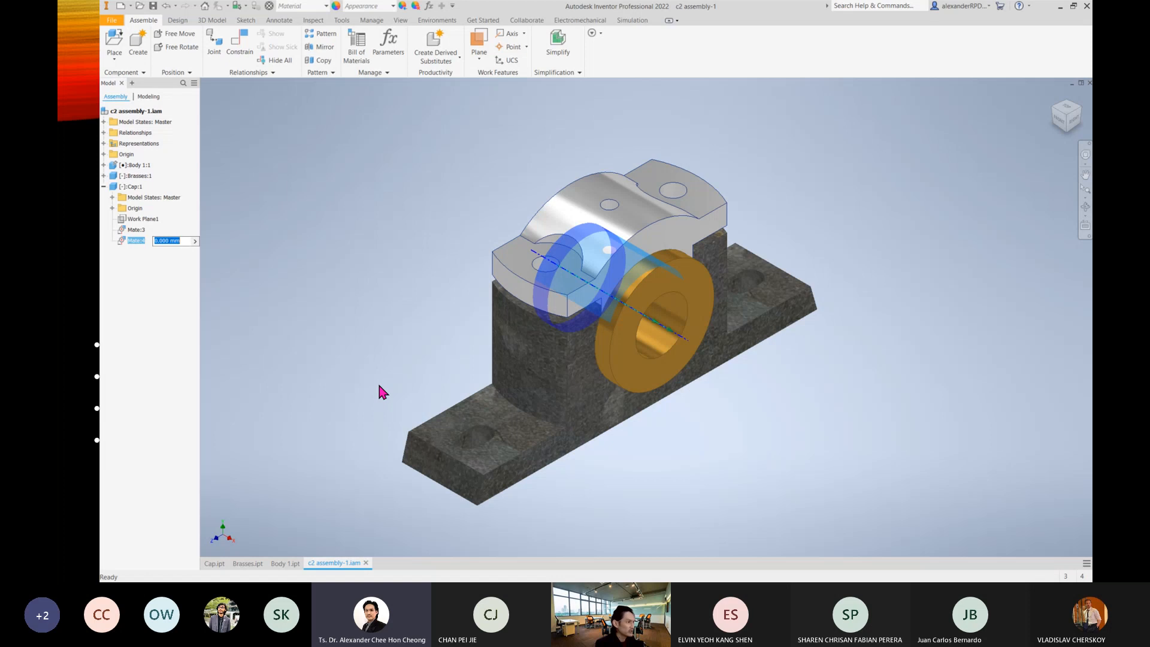
{"action": "right_click", "coordinate": [129, 240]}
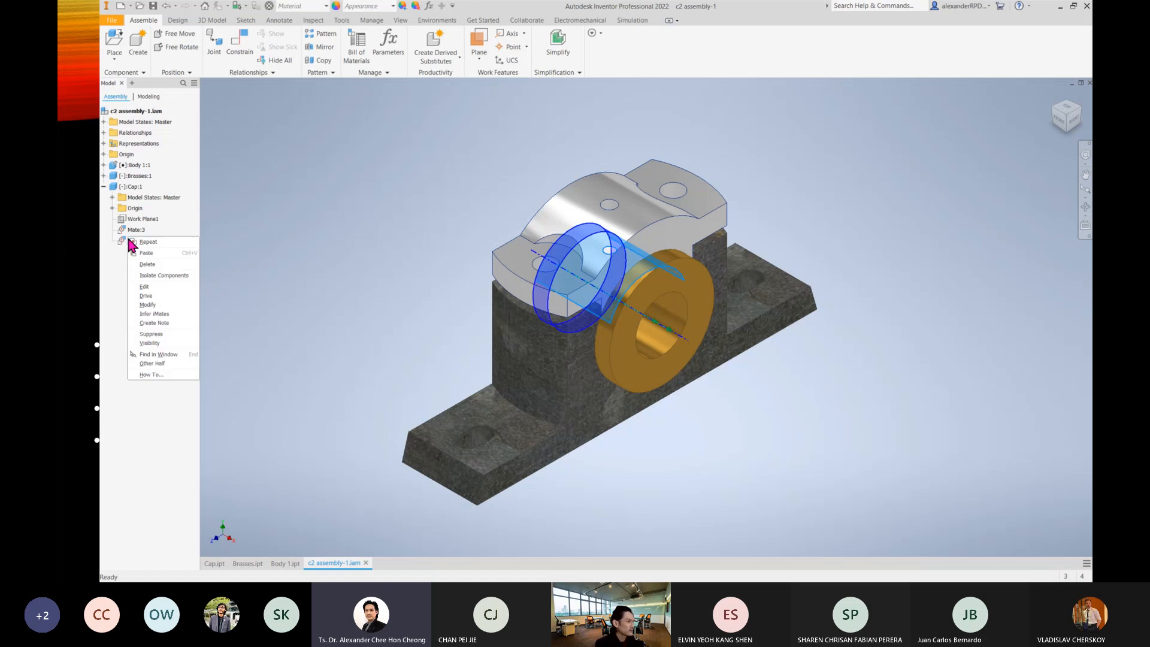
{"action": "left_click", "coordinate": [168, 264]}
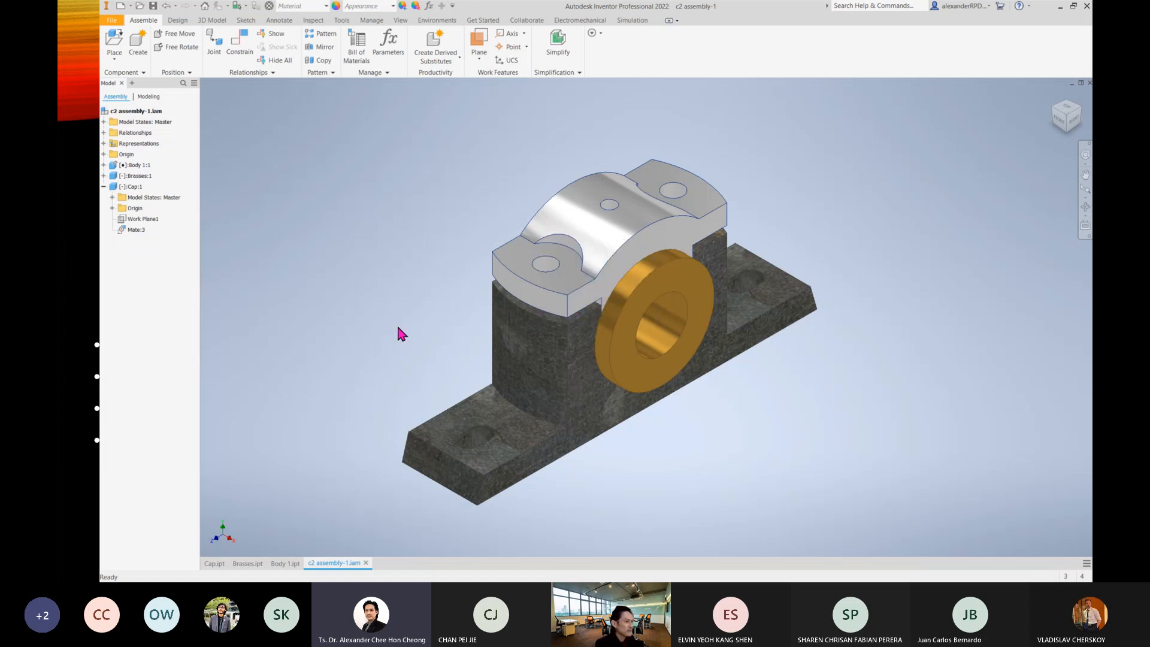
Move the cap upward until it sits clear above the brasses and the body, with its arch facing down.
{"action": "left_click_drag", "start_coordinate": [634, 216], "coordinate": [600, 139]}
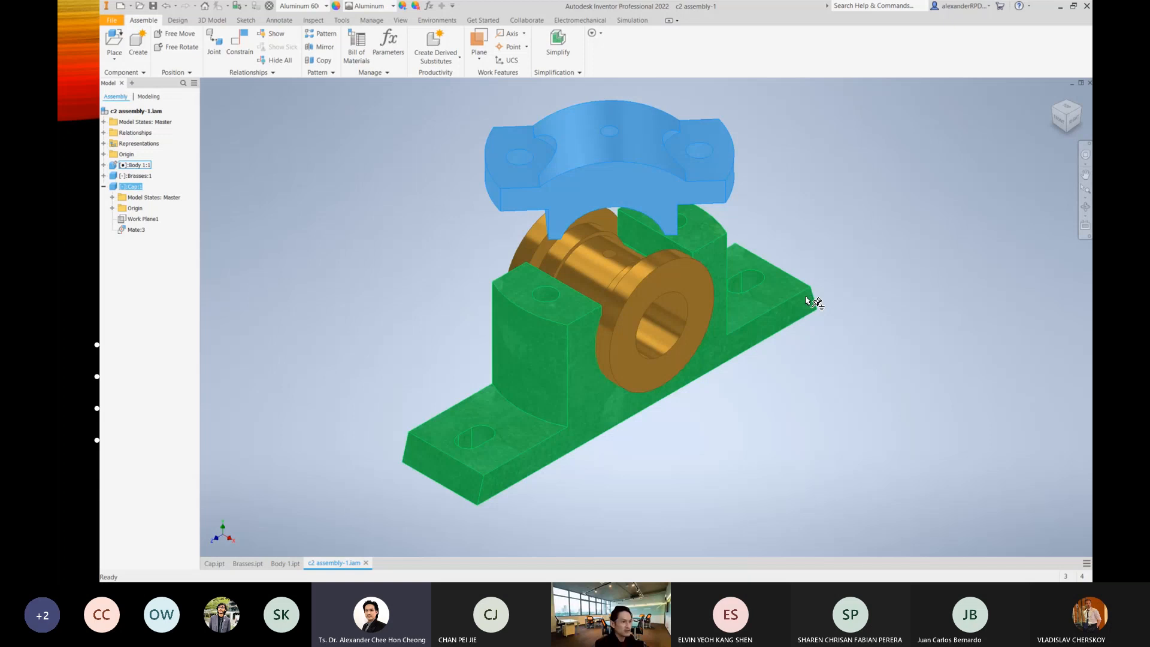
{"action": "middle_click_drag", "start_coordinate": [889, 306], "coordinate": [875, 433]}
{"action": "left_click_drag", "start_coordinate": [691, 311], "coordinate": [704, 184]}
{"action": "left_click", "coordinate": [609, 272]}
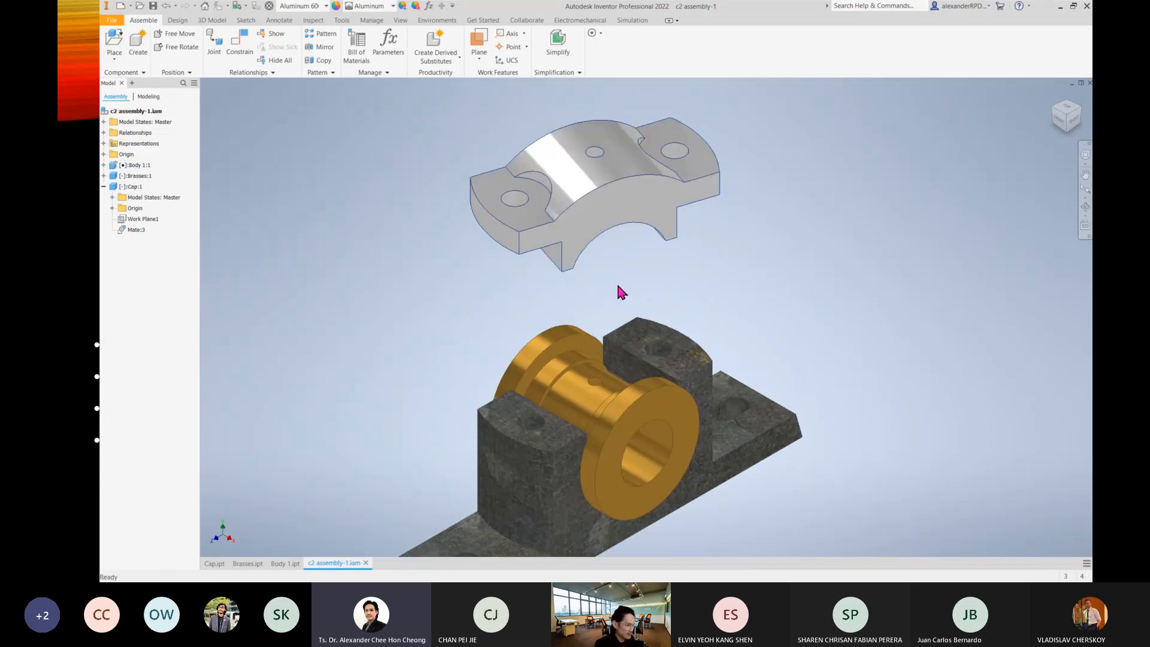
Add a flush constraint with 0 mm offset between the cap's front face and the body's front face.
{"action": "middle_click_drag", "start_coordinate": [616, 282], "coordinate": [621, 256], "text": "shift"}
{"action": "key", "text": "F6"}
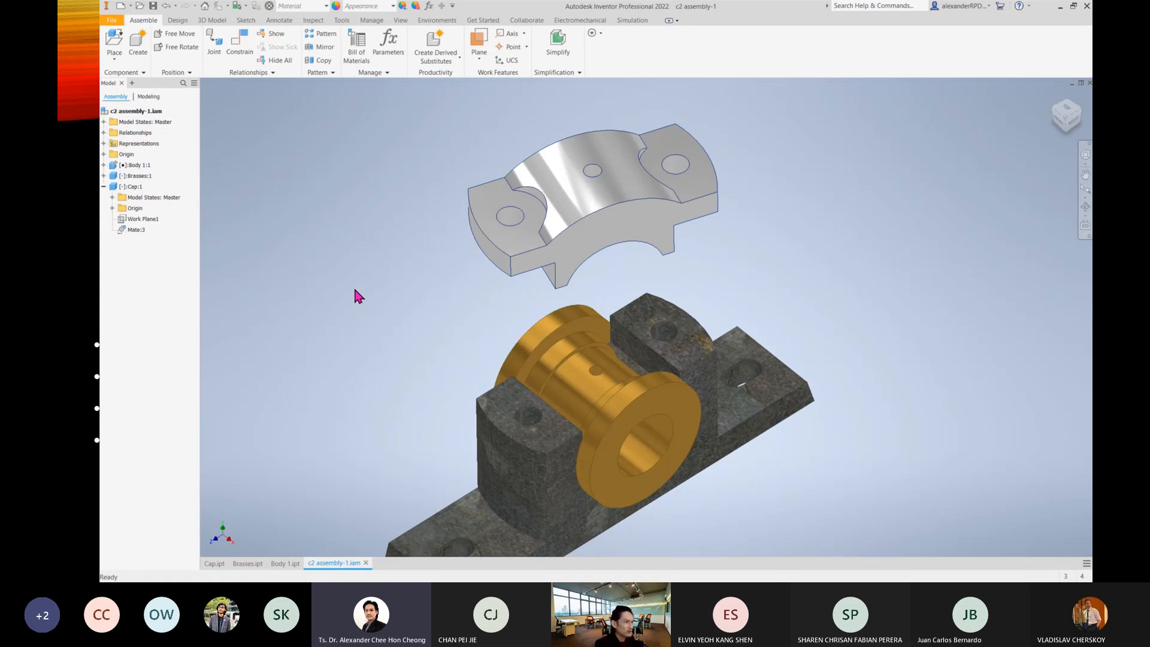
{"action": "middle_click_drag", "start_coordinate": [354, 290], "coordinate": [478, 252]}
{"action": "left_click", "coordinate": [239, 42]}
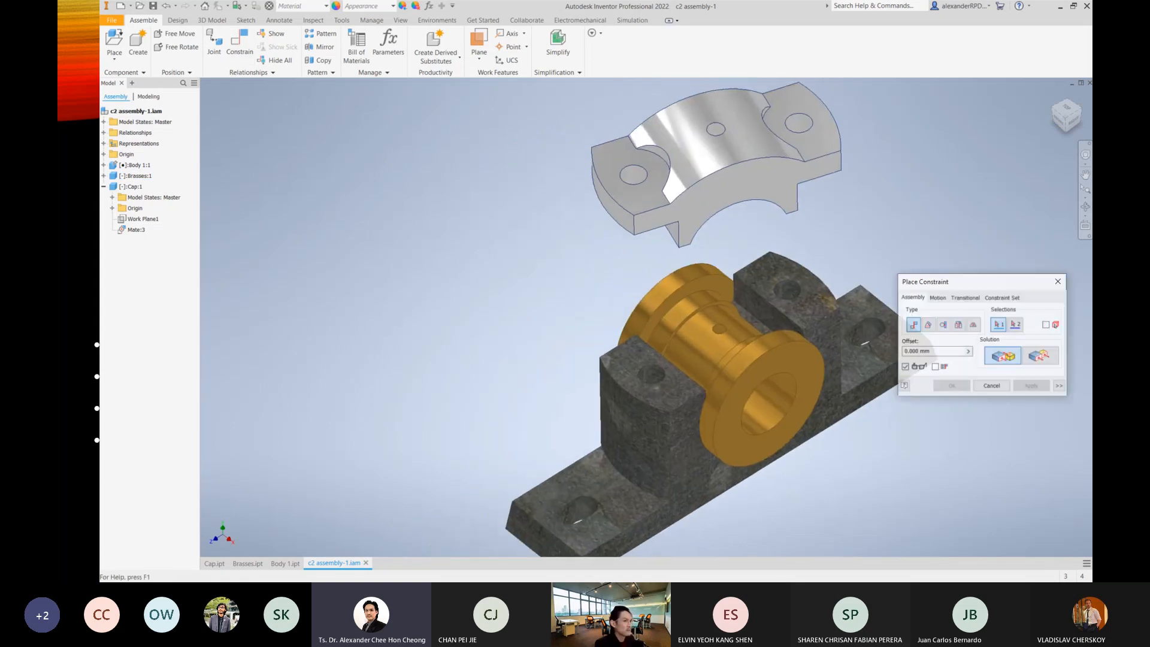
{"action": "left_click_drag", "start_coordinate": [968, 280], "coordinate": [399, 177]}
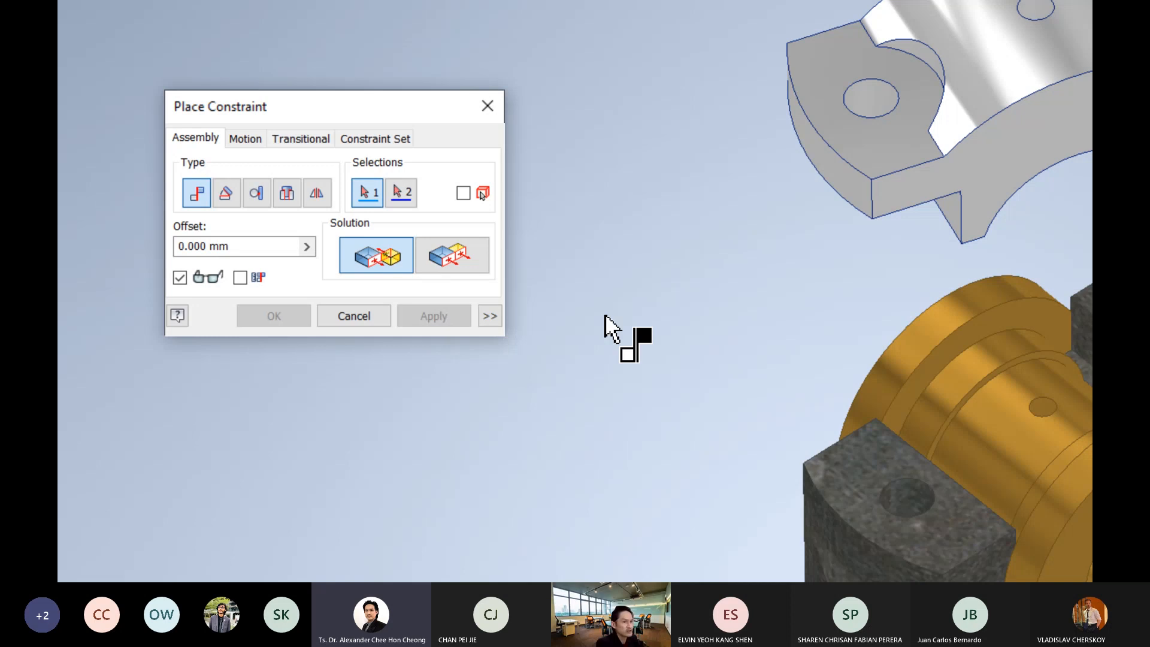
{"action": "scroll", "coordinate": [539, 323], "scroll_direction": "up", "scroll_amount": 3}
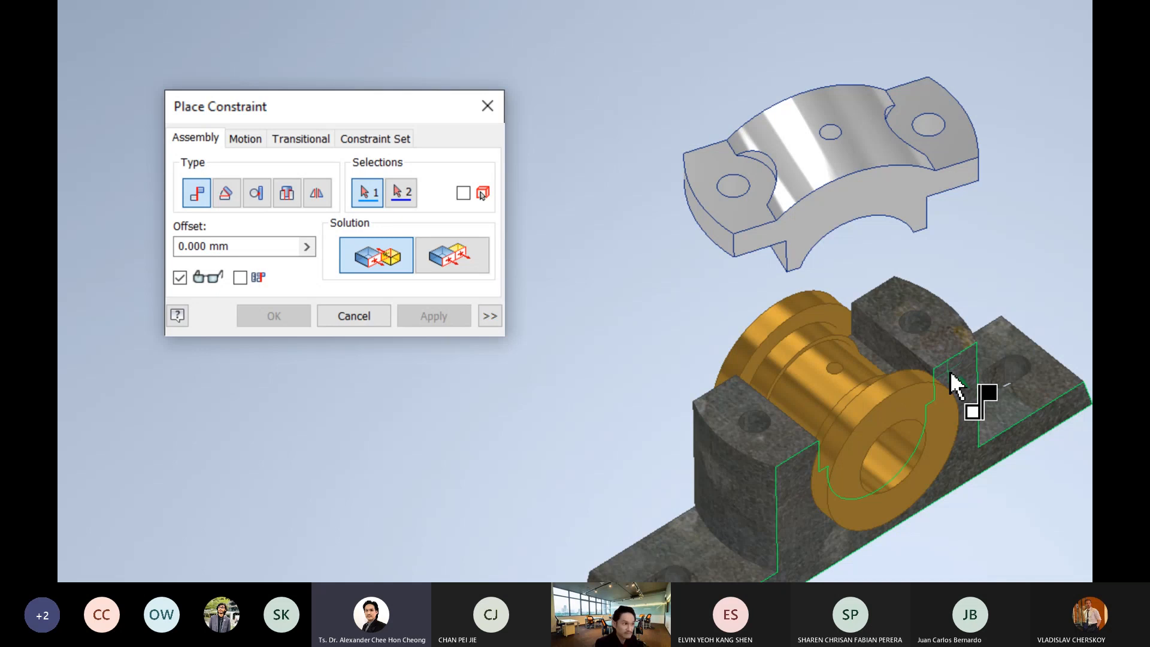
{"action": "left_click", "coordinate": [460, 256]}
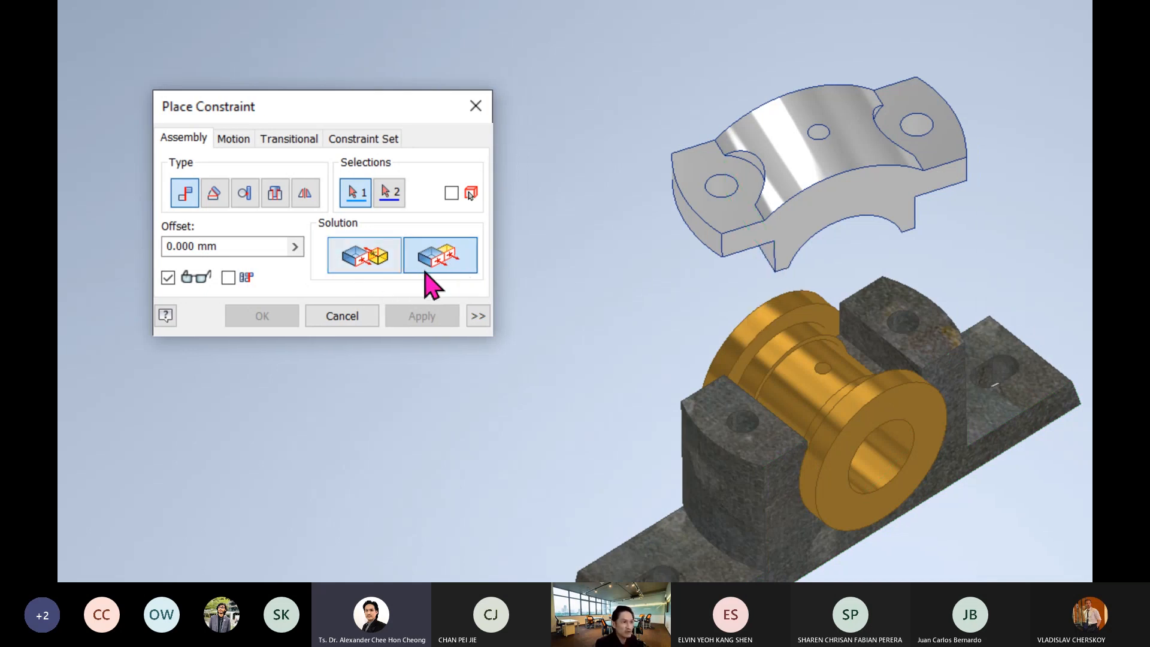
{"action": "left_click", "coordinate": [793, 241]}
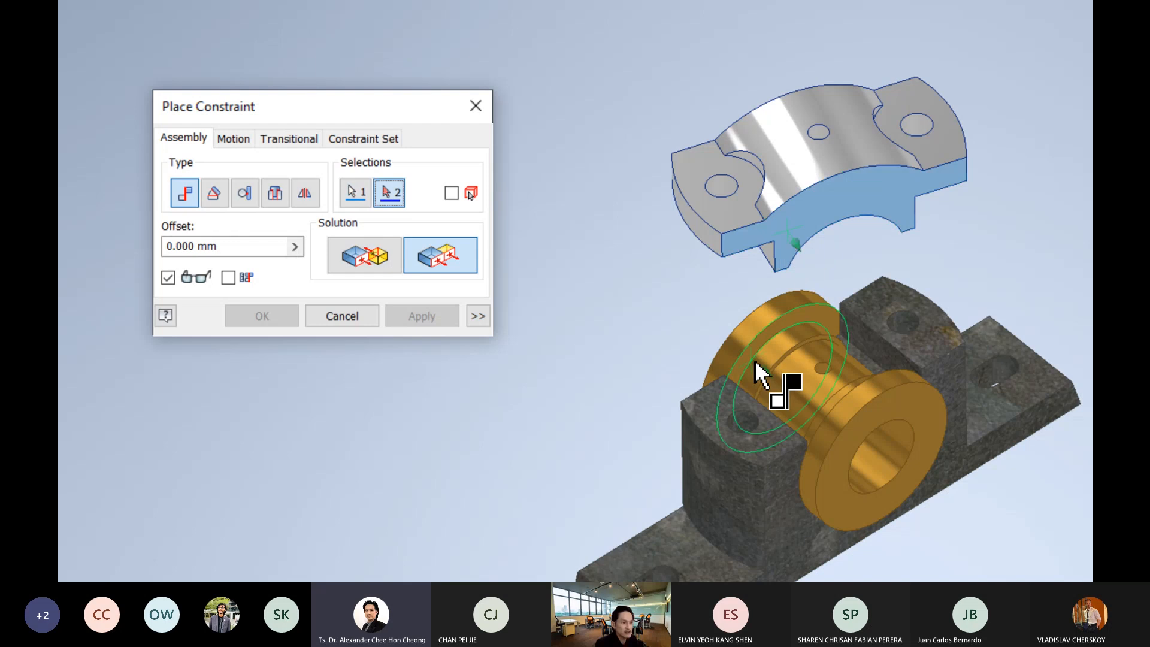
{"action": "left_click", "coordinate": [780, 520]}
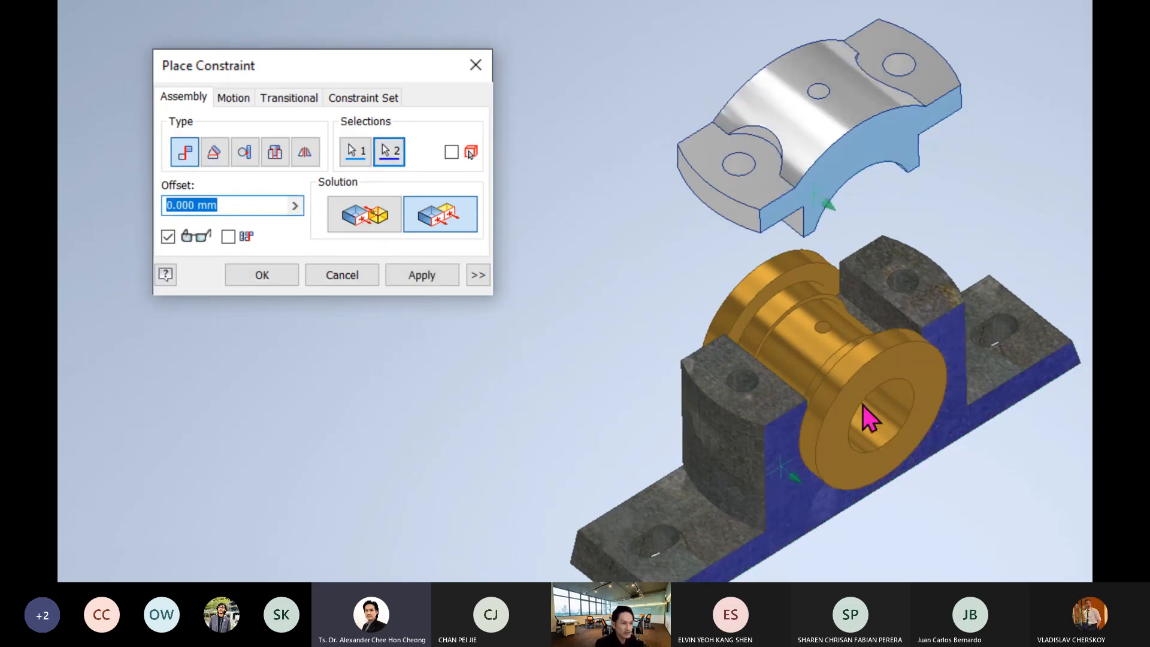
{"action": "middle_click_drag", "start_coordinate": [578, 457], "coordinate": [737, 377], "text": "shift"}
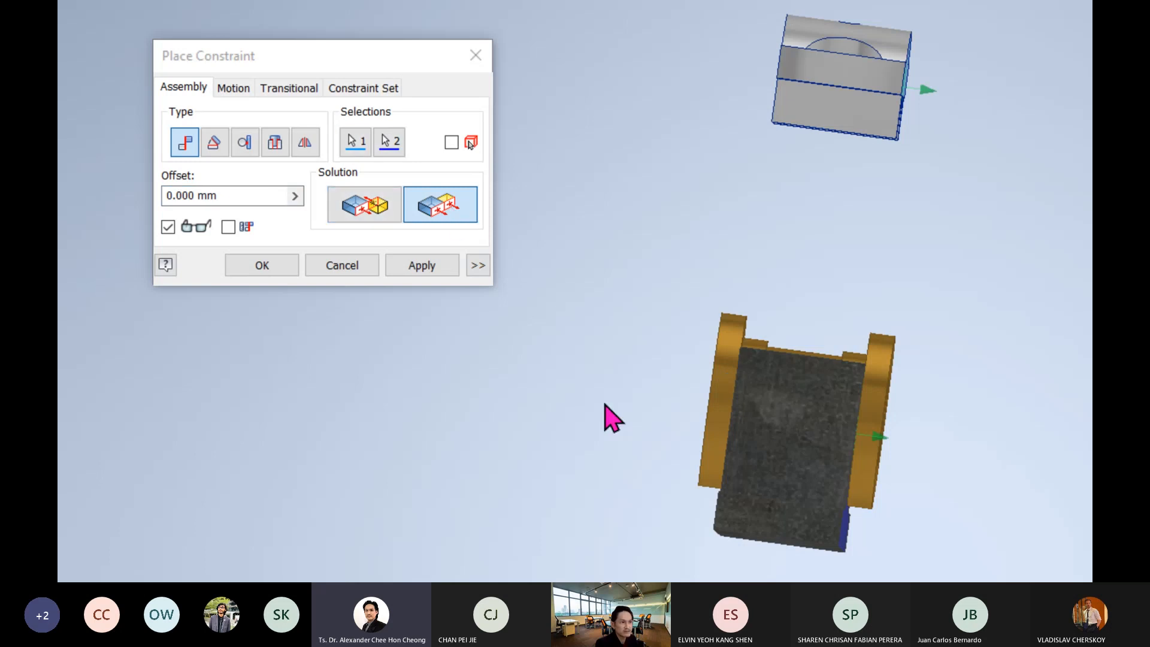
{"action": "middle_click_drag", "start_coordinate": [603, 398], "coordinate": [440, 425], "text": "shift"}
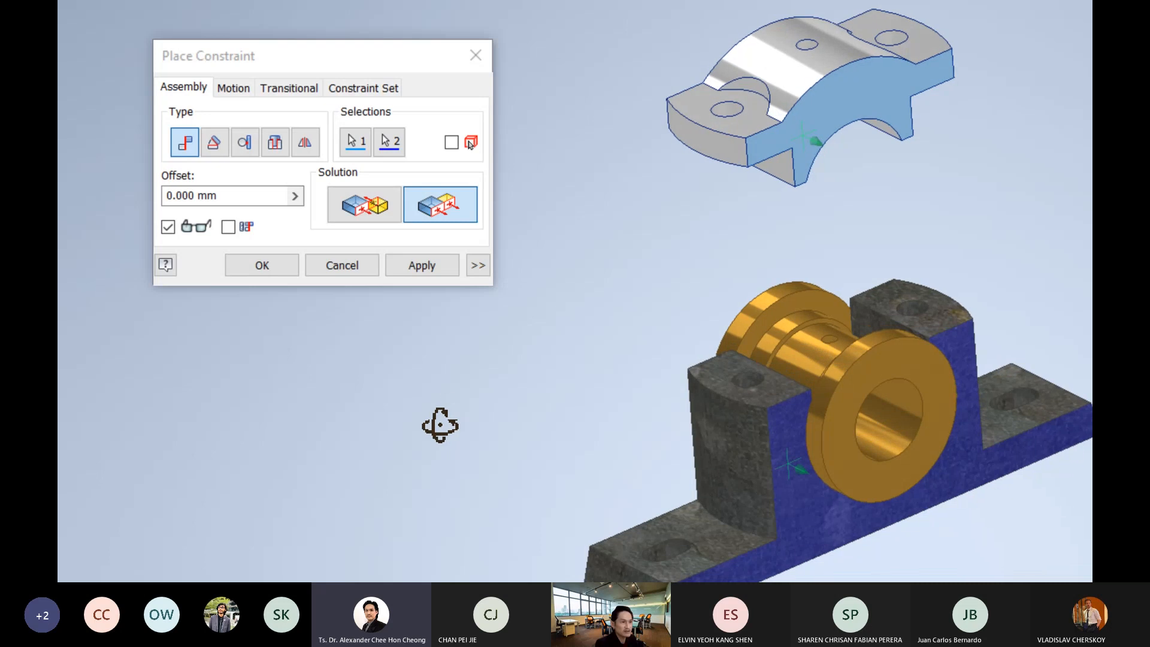
{"action": "left_click", "coordinate": [424, 266]}
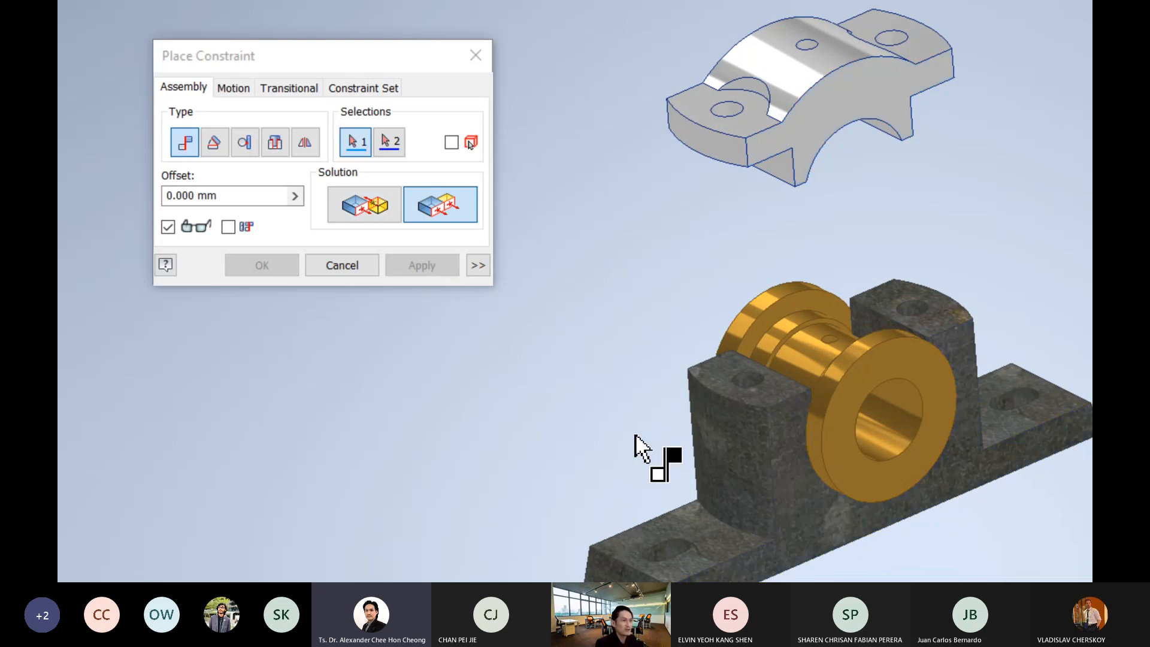
{"action": "key", "text": "Escape"}
Test the cap's remaining vertical freedom and leave the cap raised clear above the brasses and the body.
{"action": "left_click_drag", "start_coordinate": [828, 81], "coordinate": [726, 182]}
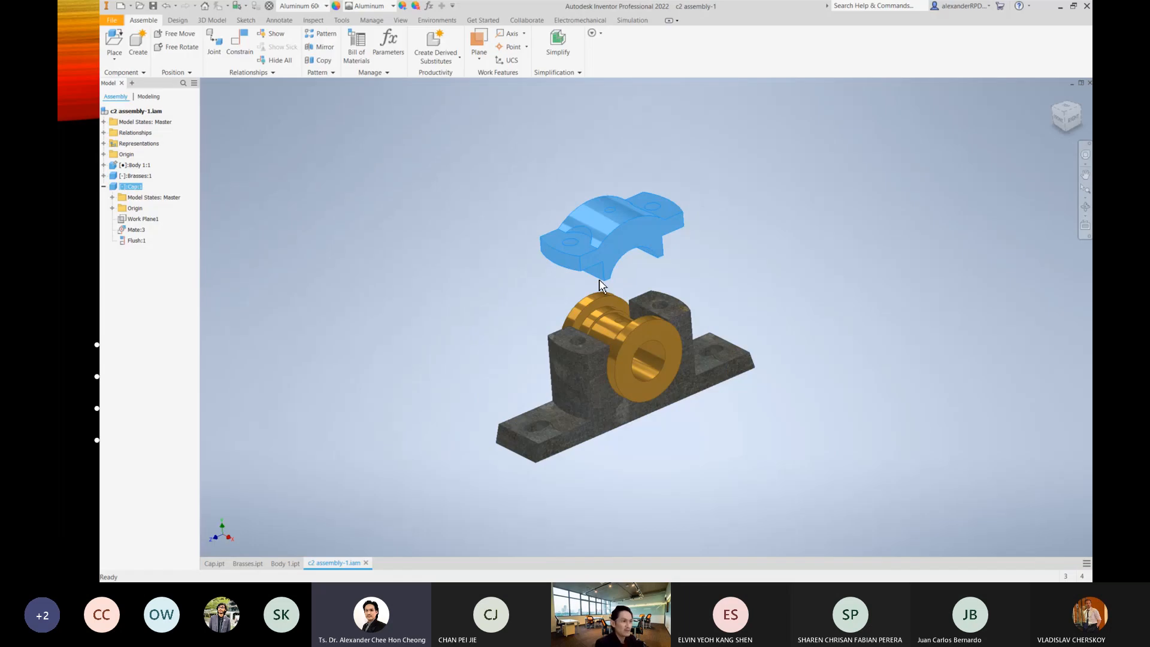
{"action": "left_click_drag", "start_coordinate": [601, 283], "coordinate": [605, 250]}
{"action": "left_click", "coordinate": [773, 272]}
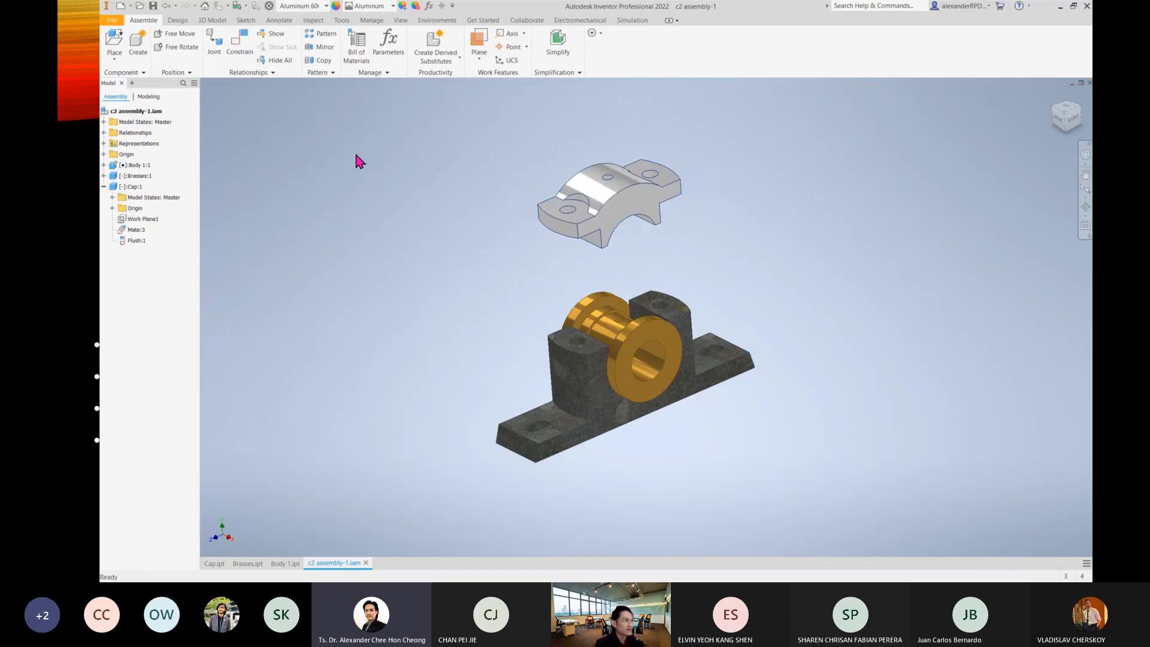
Mate the axis of the cap's arch to the brasses' cylinder axis with 0 mm offset, seating the cap.
{"action": "left_click", "coordinate": [247, 53]}
{"action": "middle_click_drag", "start_coordinate": [651, 301], "coordinate": [623, 239], "text": "shift"}
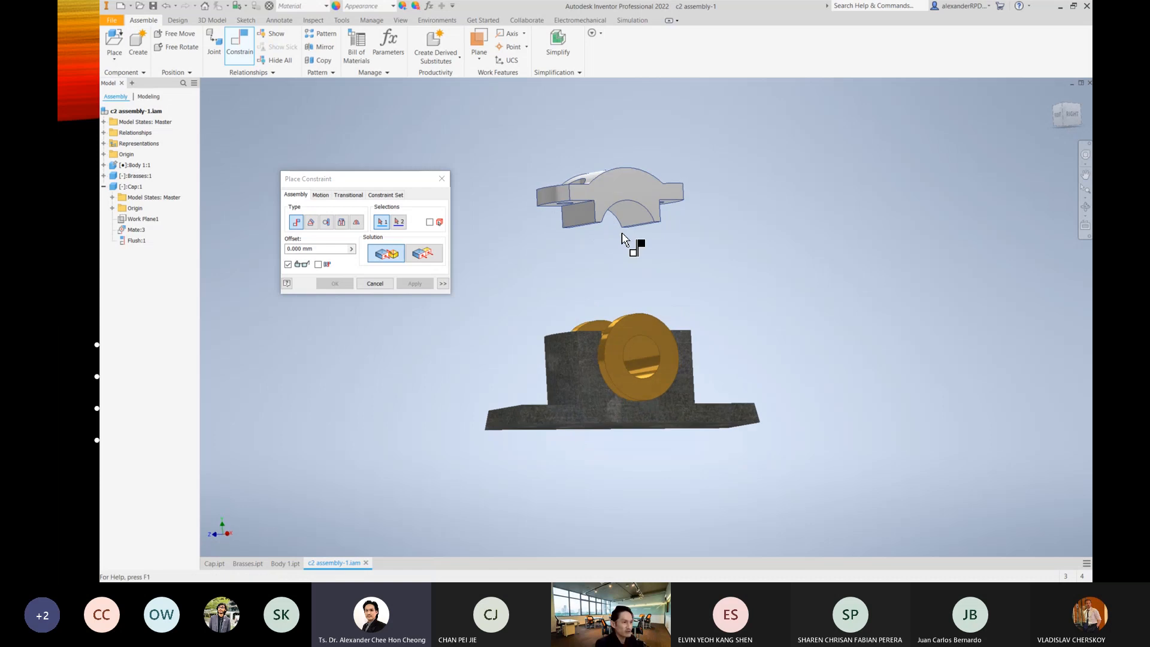
{"action": "left_click", "coordinate": [652, 228]}
{"action": "scroll", "coordinate": [634, 216], "scroll_direction": "up", "scroll_amount": 5}
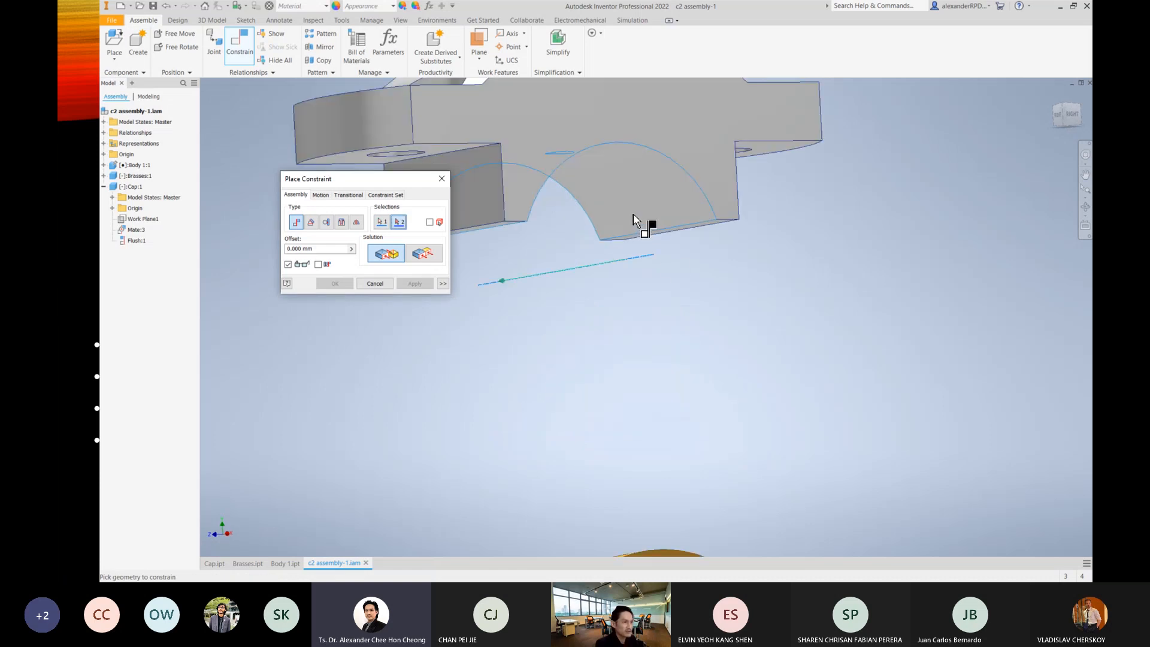
{"action": "scroll", "coordinate": [689, 330], "scroll_direction": "down", "scroll_amount": 4}
{"action": "middle_click_drag", "start_coordinate": [692, 329], "coordinate": [681, 369], "text": "shift"}
{"action": "left_click", "coordinate": [630, 339]}
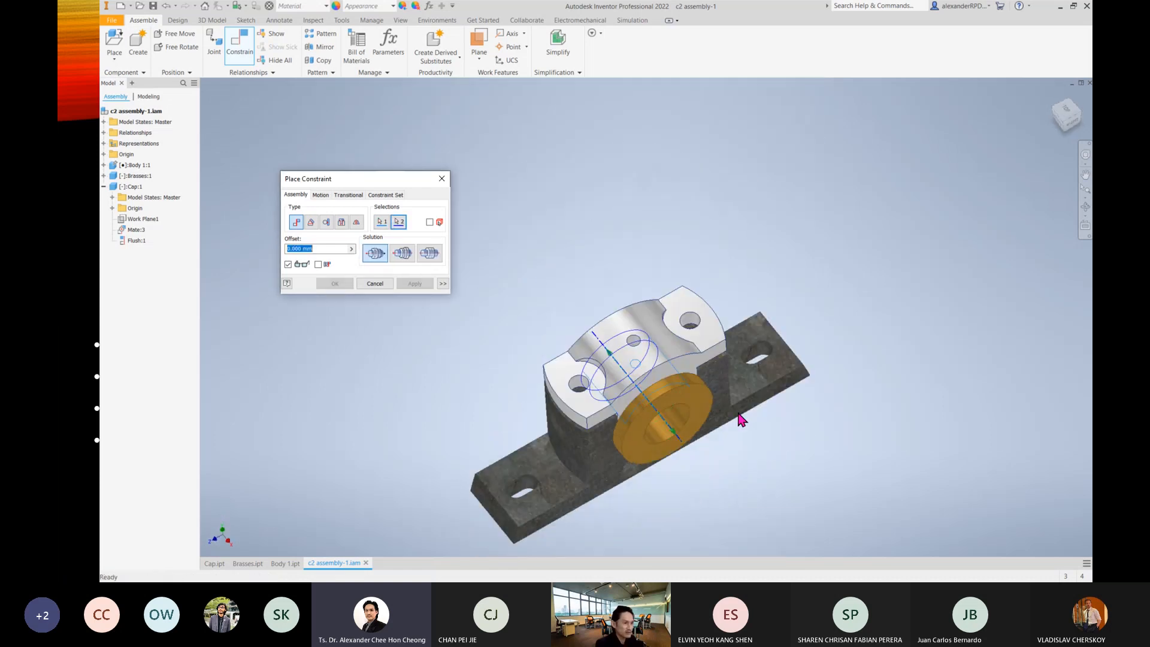
{"action": "left_click", "coordinate": [414, 283]}
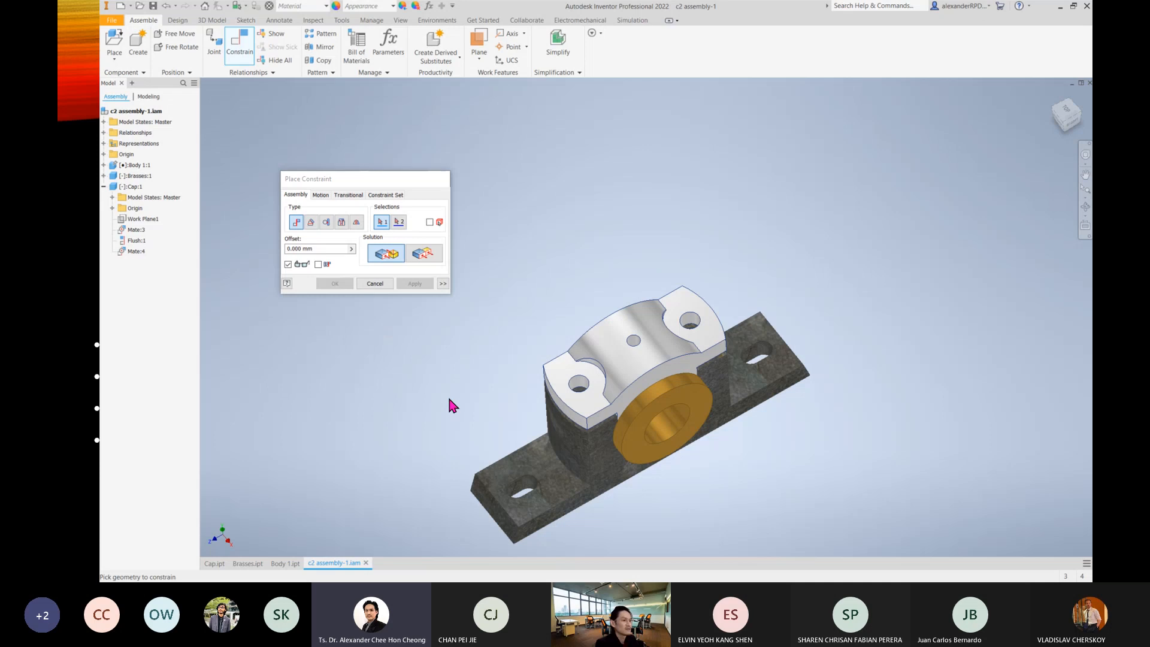
{"action": "key", "text": "Escape"}
Examine which faces the cap's flush constraint joins, and return to the home view with the cap's browser entries collapsed.
{"action": "left_click", "coordinate": [586, 402]}
{"action": "middle_click_drag", "start_coordinate": [624, 457], "coordinate": [708, 448], "text": "shift"}
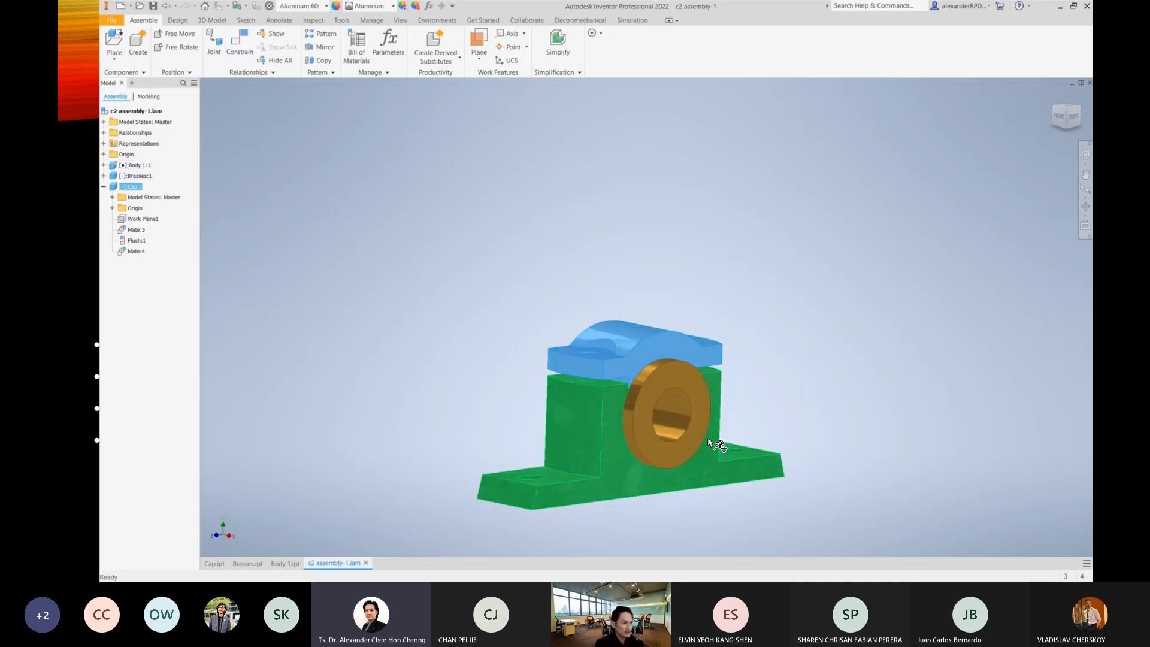
{"action": "left_click", "coordinate": [138, 240]}
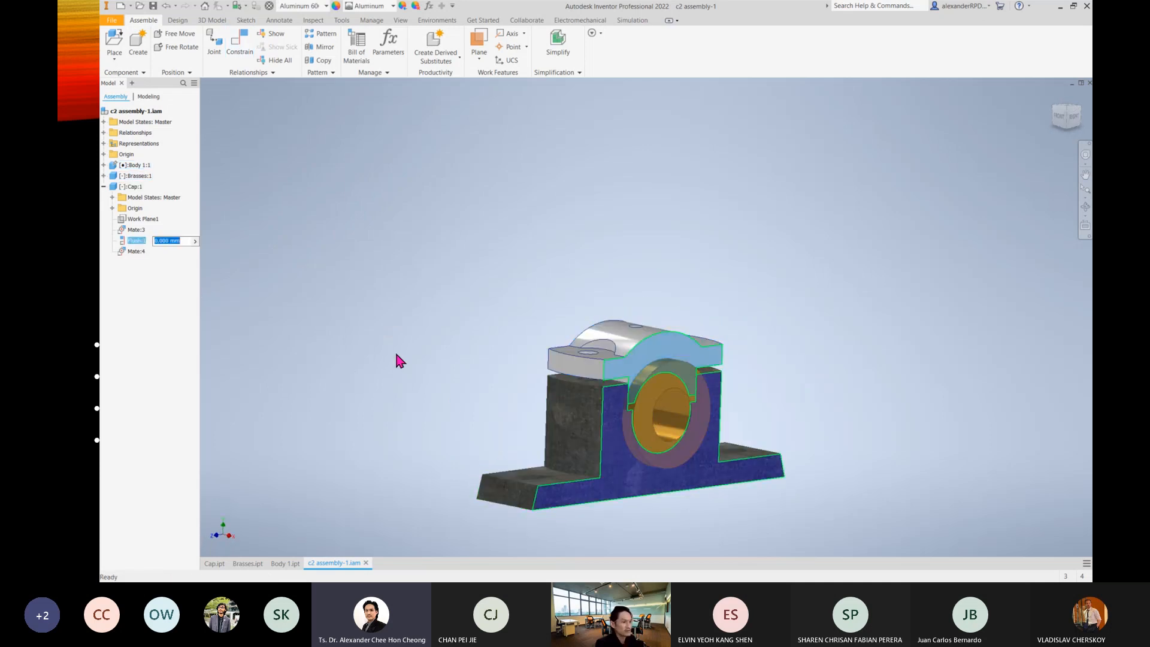
{"action": "left_click", "coordinate": [1066, 107]}
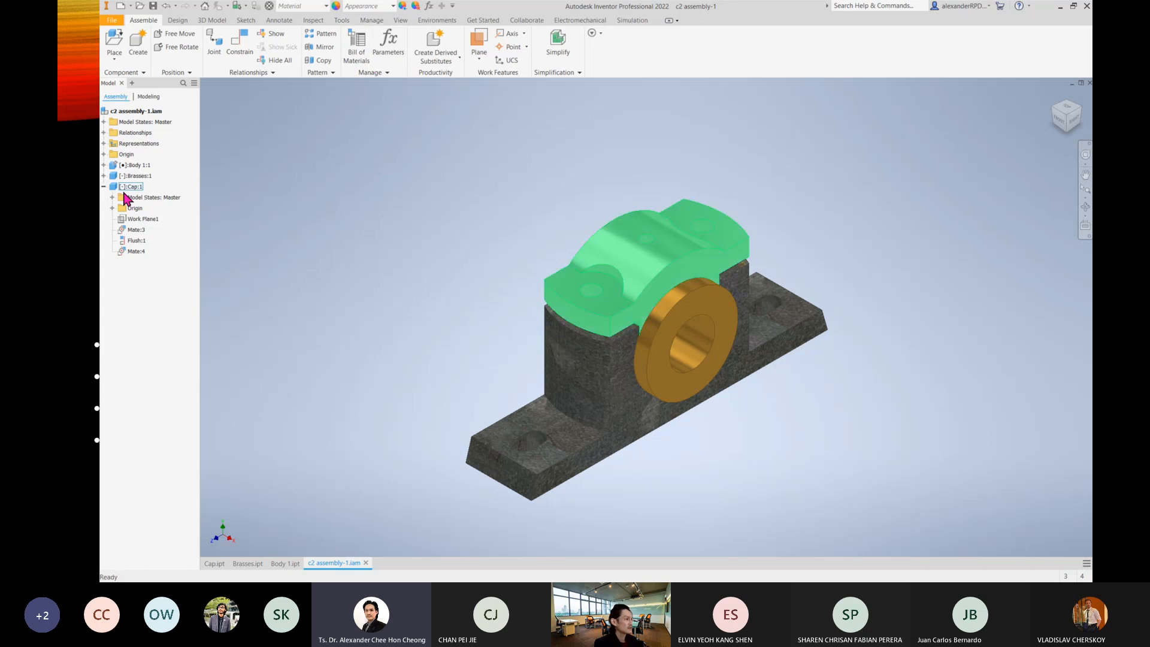
{"action": "left_click", "coordinate": [104, 187]}
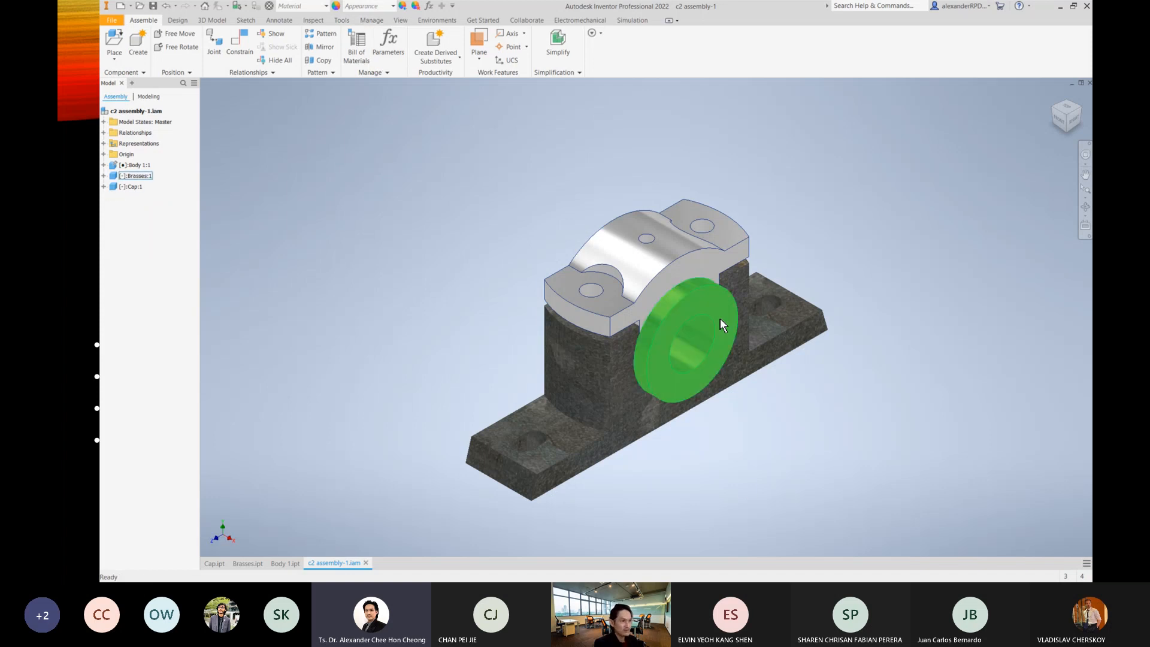
{"action": "left_click", "coordinate": [677, 280]}
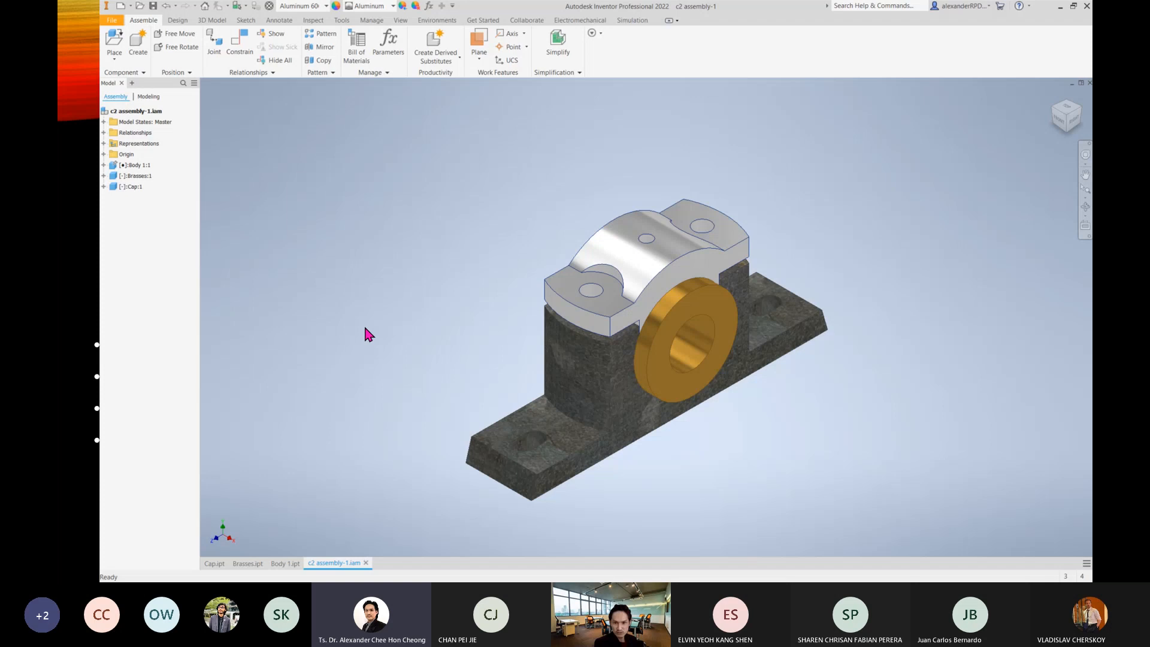
{"action": "left_click", "coordinate": [332, 407]}
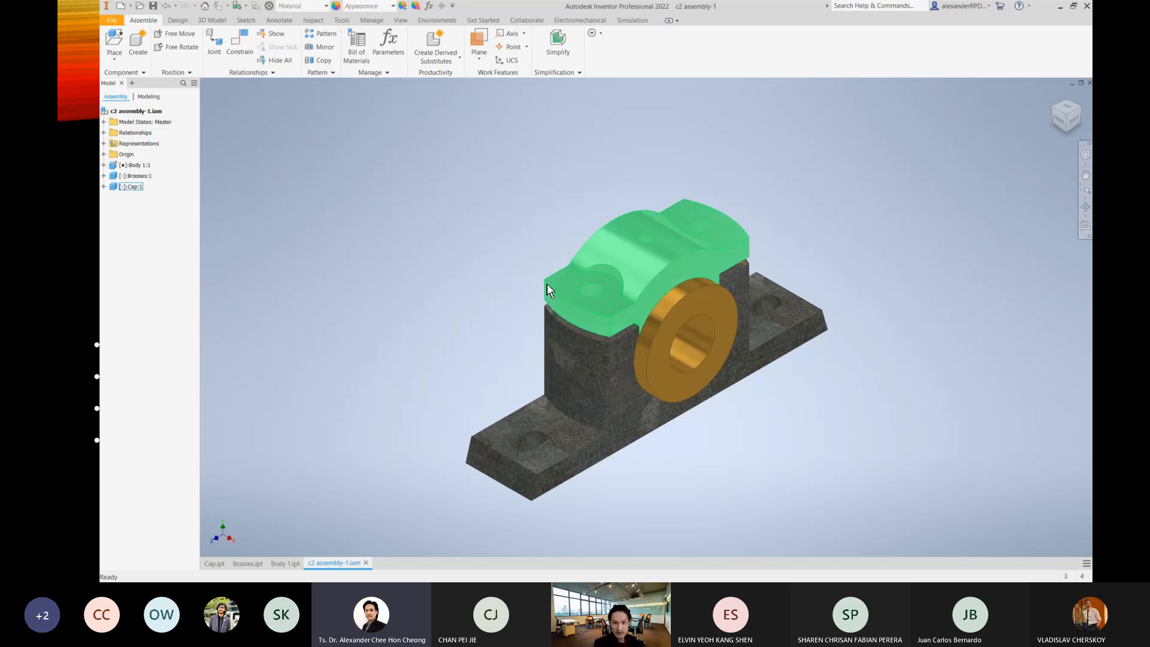
Make the cap transparent to view the brasses underneath, and restore its opaque display.
{"action": "right_click", "coordinate": [624, 261]}
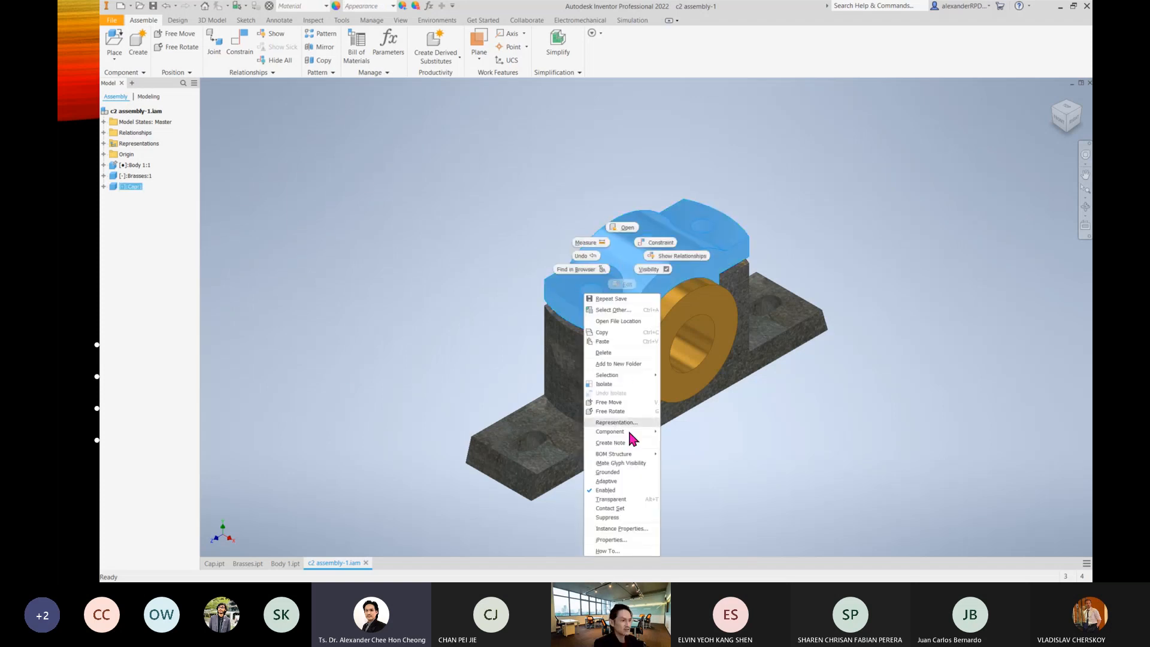
{"action": "left_click", "coordinate": [626, 500]}
{"action": "mouse_move", "coordinate": [707, 479]}
{"action": "middle_mouse_down"}
{"action": "mouse_move", "coordinate": [688, 456]}
{"action": "mouse_move", "coordinate": [704, 504]}
{"action": "mouse_move", "coordinate": [679, 439]}
{"action": "mouse_move", "coordinate": [713, 483]}
{"action": "mouse_move", "coordinate": [721, 518]}
{"action": "mouse_move", "coordinate": [717, 471]}
{"action": "mouse_move", "coordinate": [690, 449]}
{"action": "mouse_move", "coordinate": [634, 447]}
{"action": "mouse_move", "coordinate": [696, 465]}
{"action": "middle_mouse_up"}
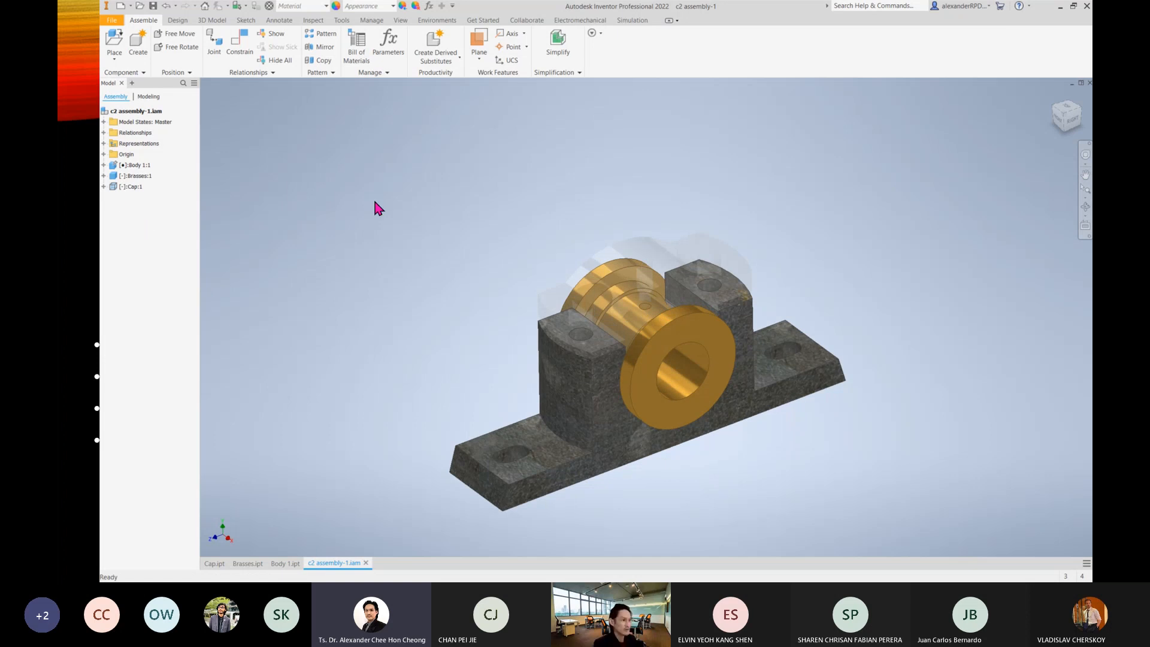
{"action": "right_click", "coordinate": [607, 256]}
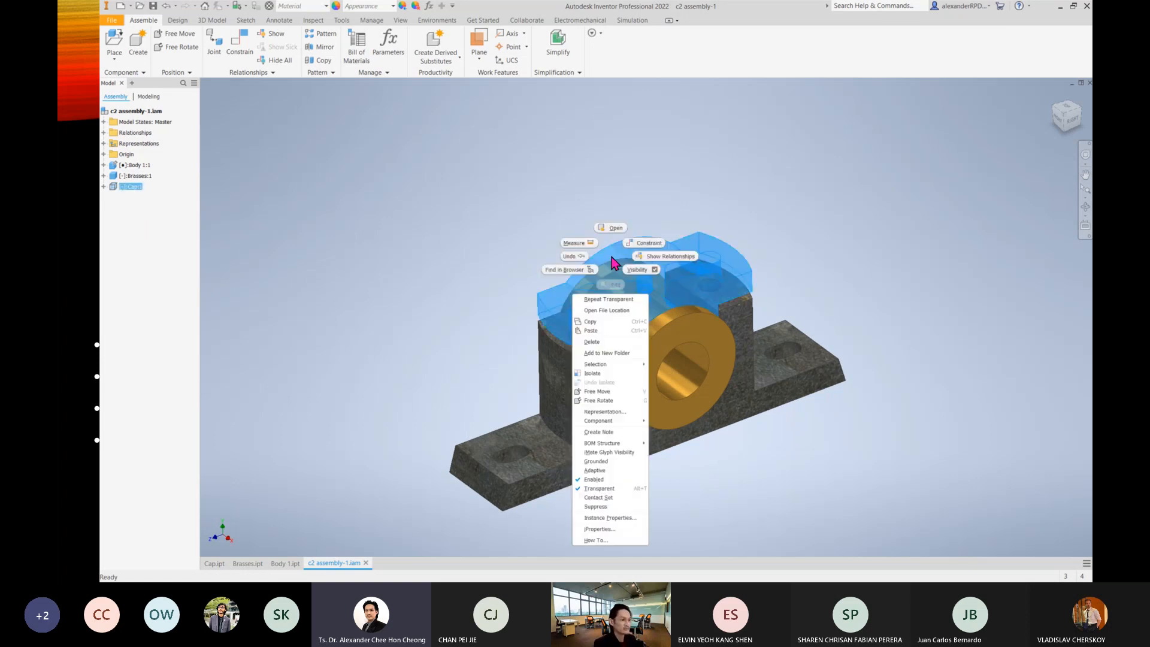
{"action": "left_click", "coordinate": [613, 488]}
Make both the body and the cap transparent, leaving the brasses solid.
{"action": "left_click", "coordinate": [621, 437]}
{"action": "left_click", "coordinate": [621, 435]}
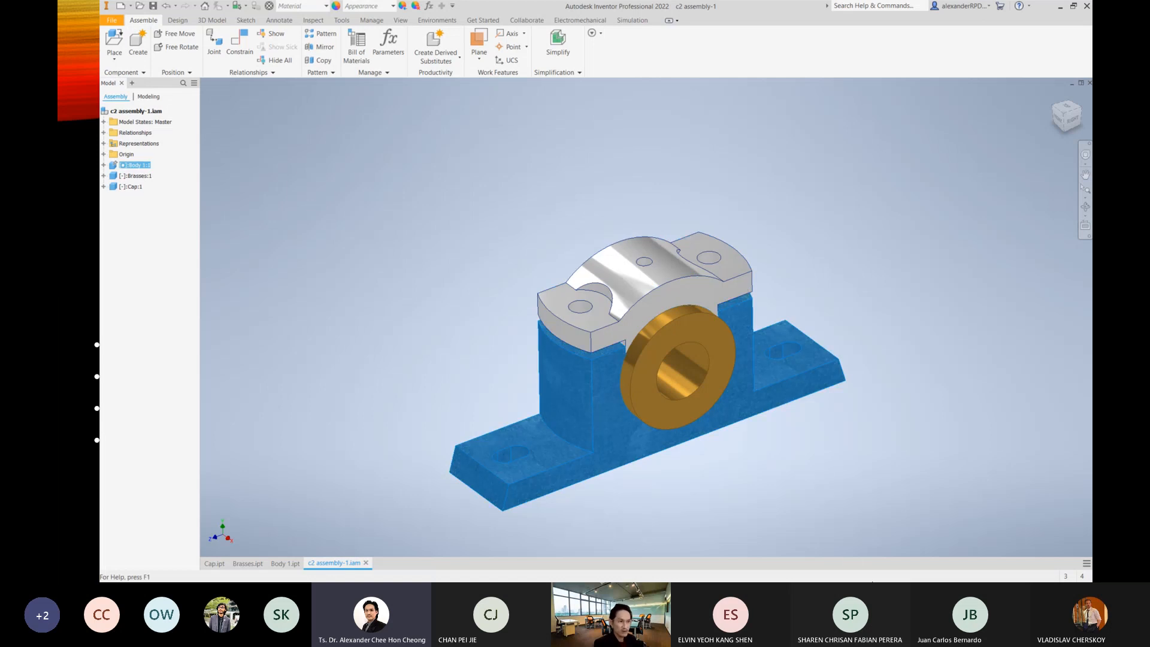
{"action": "left_click", "coordinate": [842, 500]}
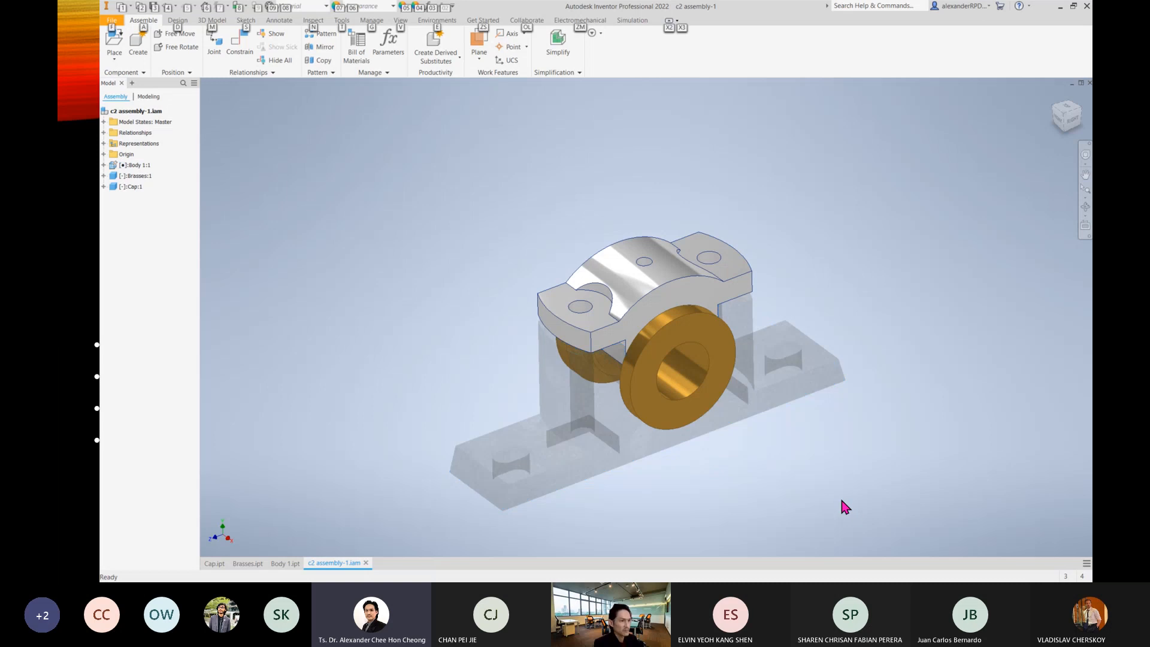
{"action": "middle_click_drag", "start_coordinate": [691, 481], "coordinate": [730, 470], "text": "shift"}
{"action": "left_click", "coordinate": [716, 293]}
{"action": "left_click", "coordinate": [779, 464]}
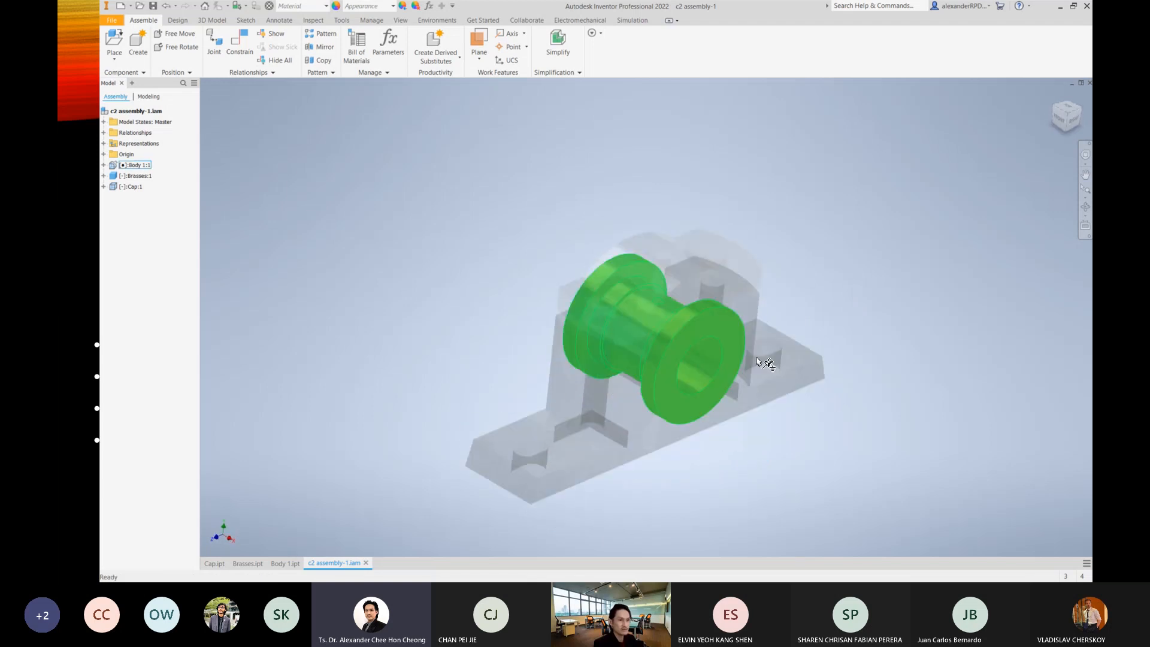
Restore the opaque display of the body and the cap in the home view.
{"action": "left_click", "coordinate": [1069, 116]}
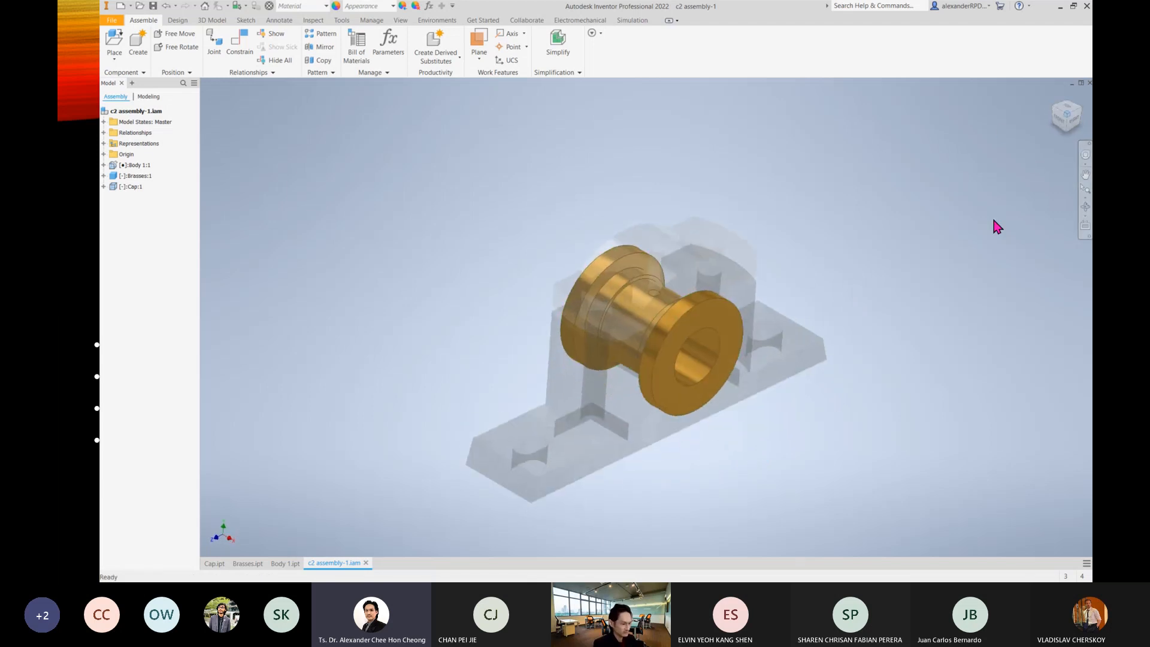
{"action": "left_click", "coordinate": [596, 466]}
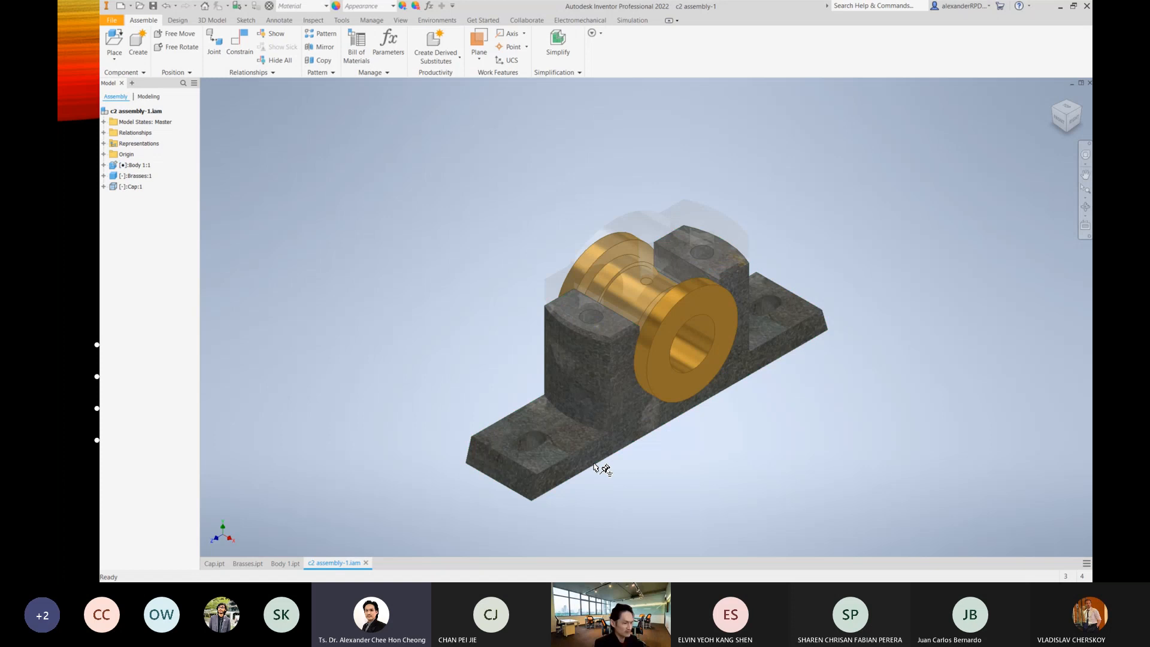
{"action": "left_click", "coordinate": [720, 208]}
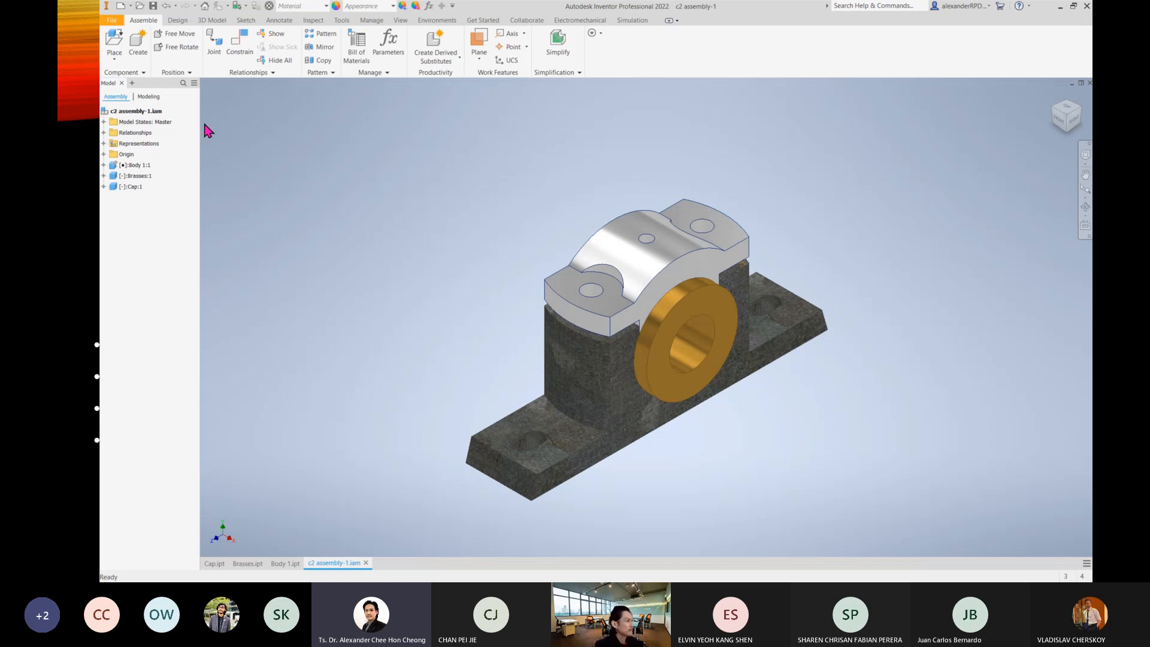
Start placing a part from Content Center at the Fasteners category, with its window made smaller and moved off the model.
{"action": "left_click", "coordinate": [114, 56]}
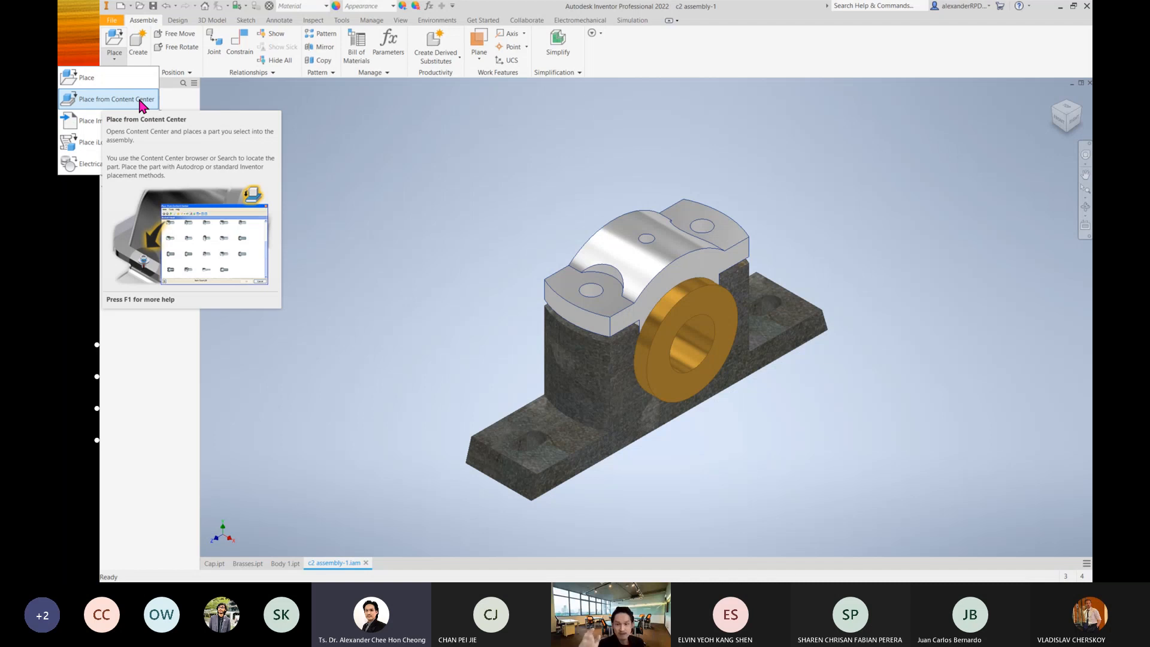
{"action": "left_click", "coordinate": [133, 101]}
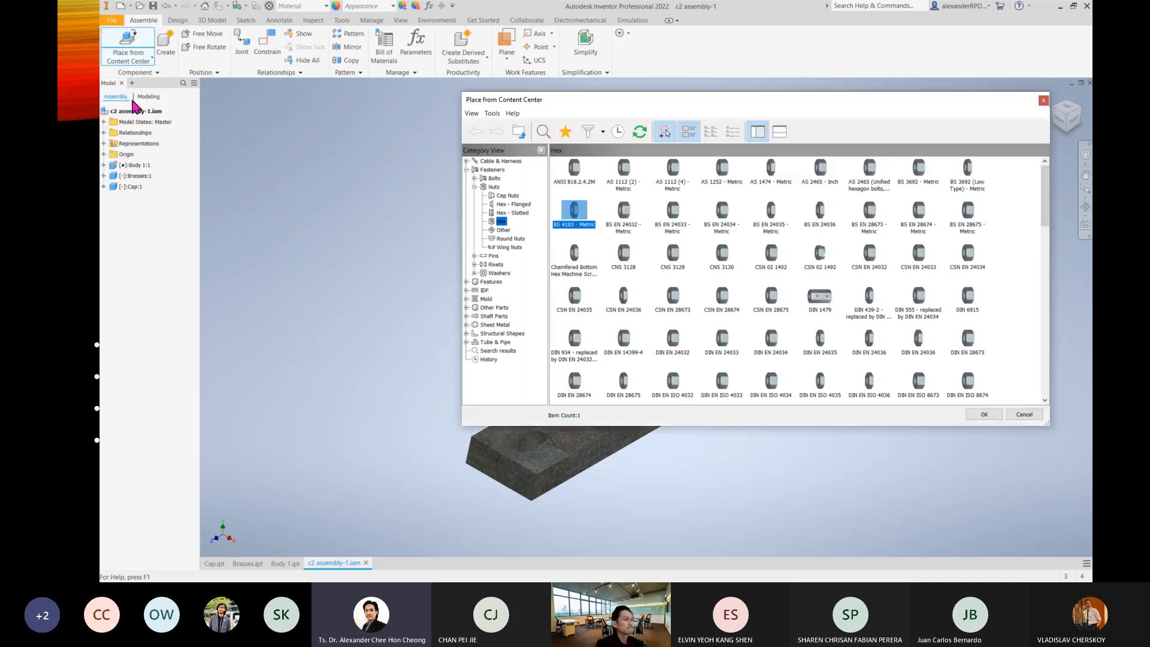
{"action": "left_click", "coordinate": [467, 170]}
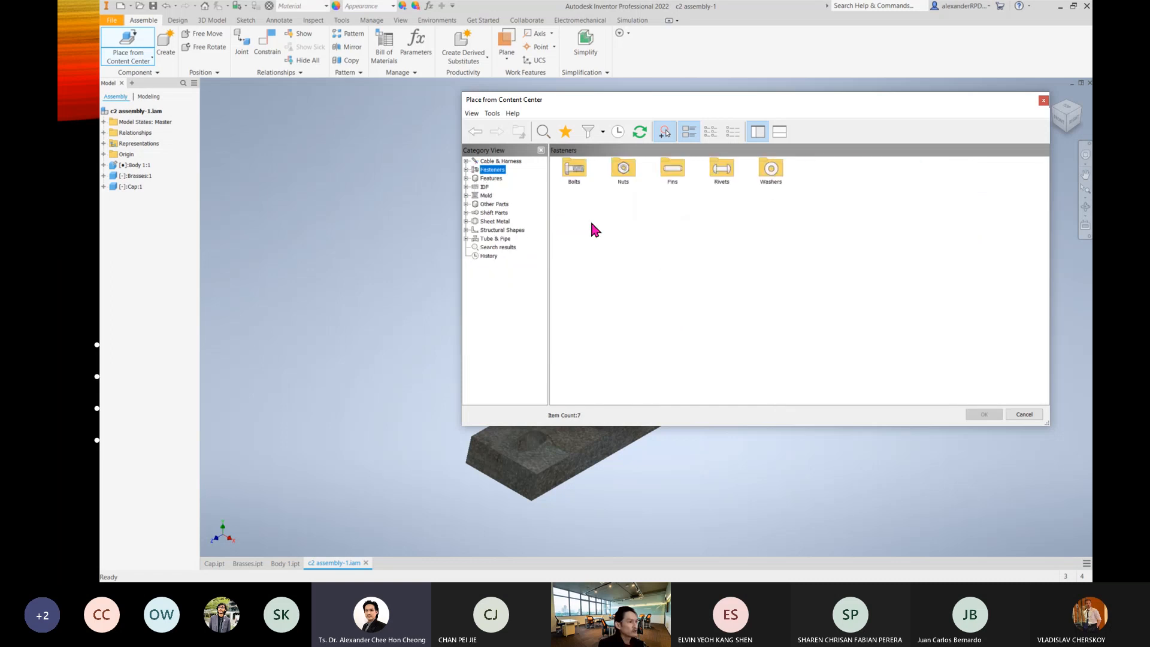
{"action": "left_click_drag", "start_coordinate": [693, 100], "coordinate": [492, 135]}
{"action": "left_click_drag", "start_coordinate": [838, 455], "coordinate": [795, 385]}
{"action": "left_click_drag", "start_coordinate": [611, 139], "coordinate": [615, 96]}
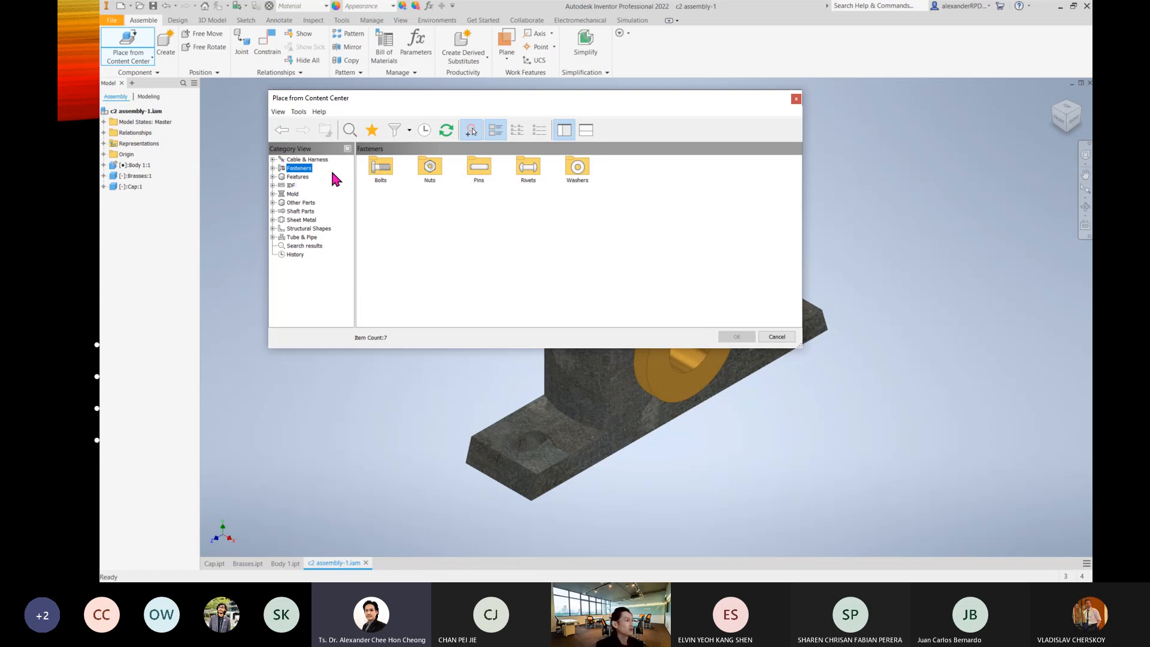
Look through the Content Center categories, from Cable & Harness to Tube & Pipe, to examine the available part families.
{"action": "left_click", "coordinate": [323, 161]}
{"action": "left_click", "coordinate": [292, 194]}
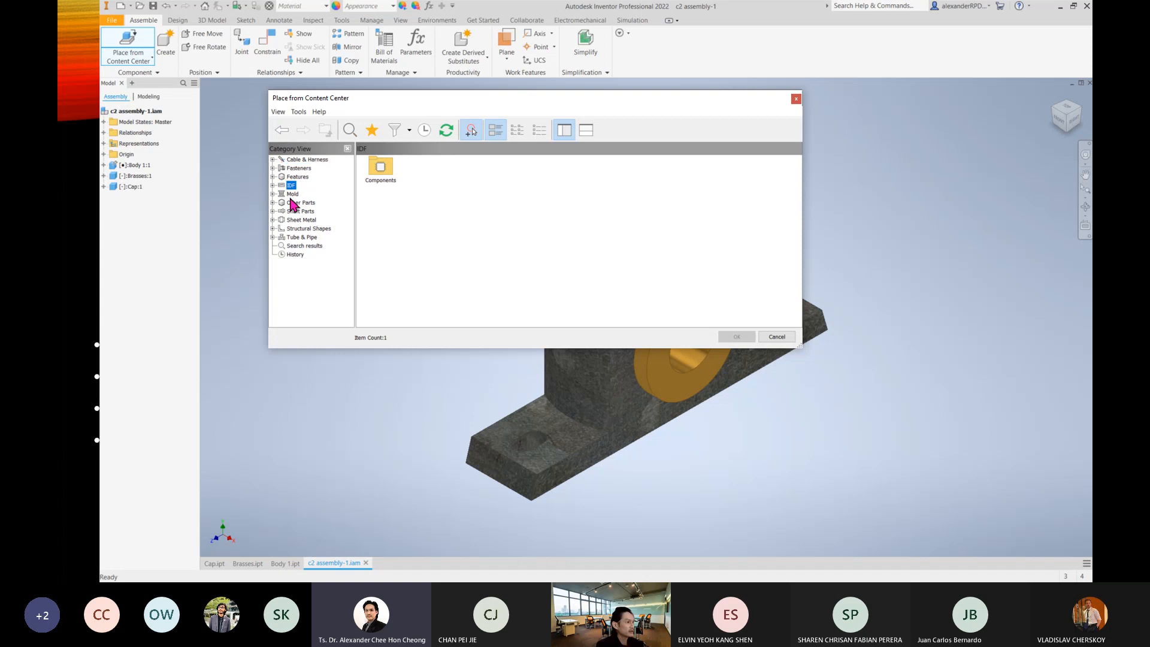
{"action": "left_click", "coordinate": [302, 202]}
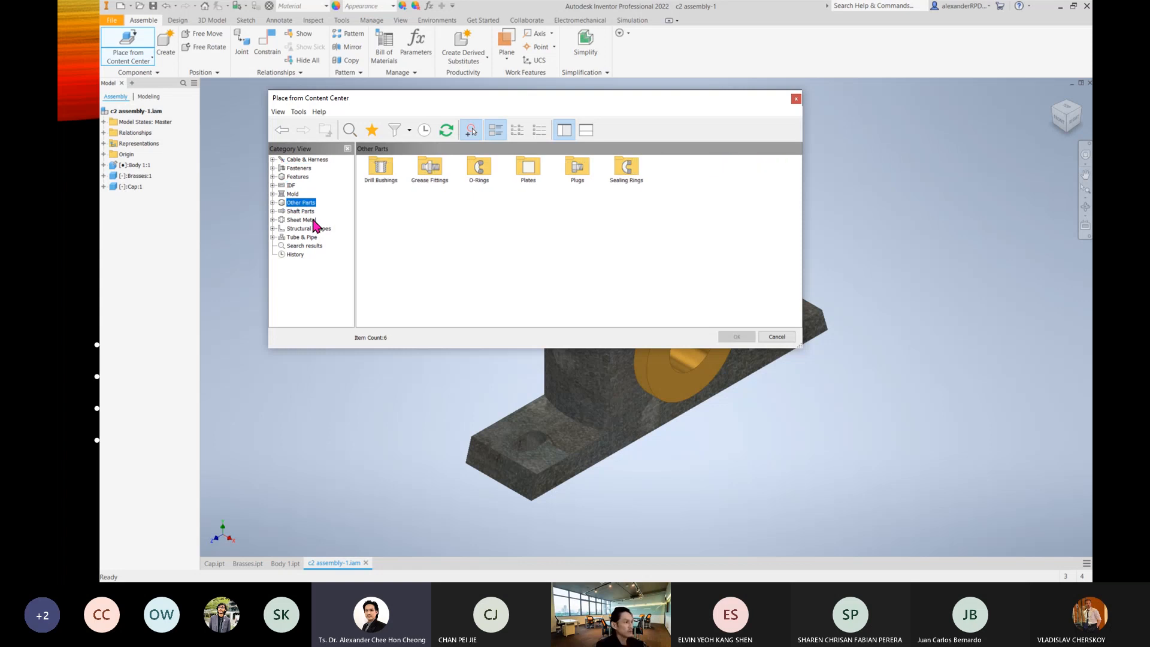
{"action": "left_click", "coordinate": [304, 211]}
{"action": "left_click", "coordinate": [306, 220]}
{"action": "left_click", "coordinate": [308, 229]}
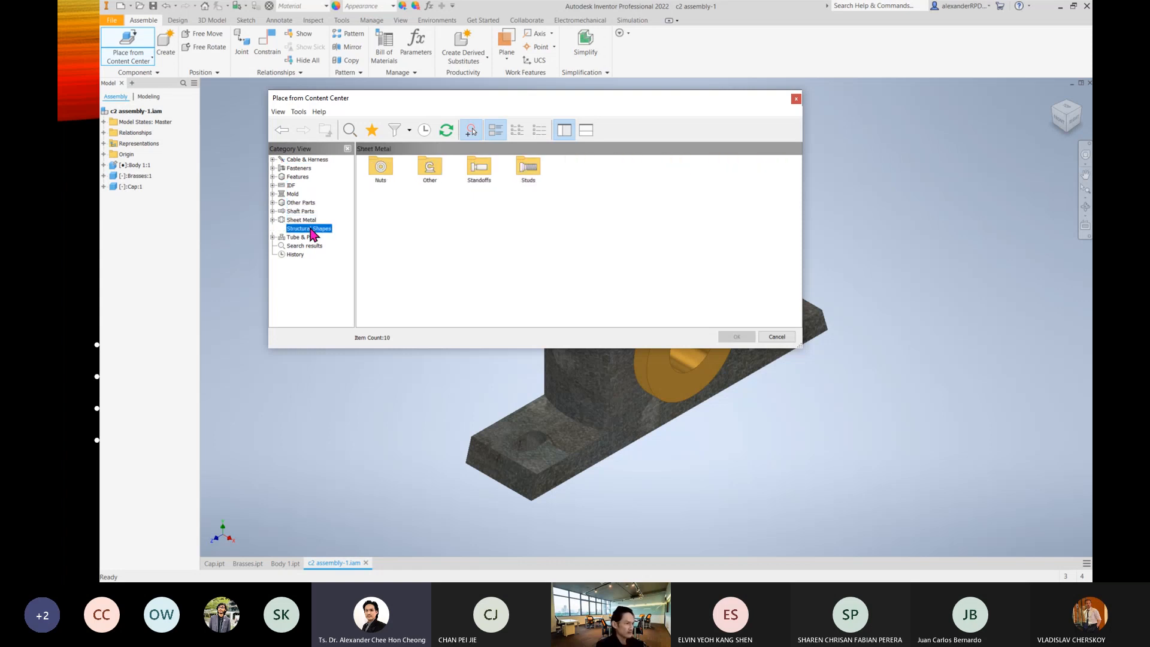
{"action": "left_click", "coordinate": [304, 238]}
{"action": "left_click", "coordinate": [305, 246]}
{"action": "left_click", "coordinate": [303, 238]}
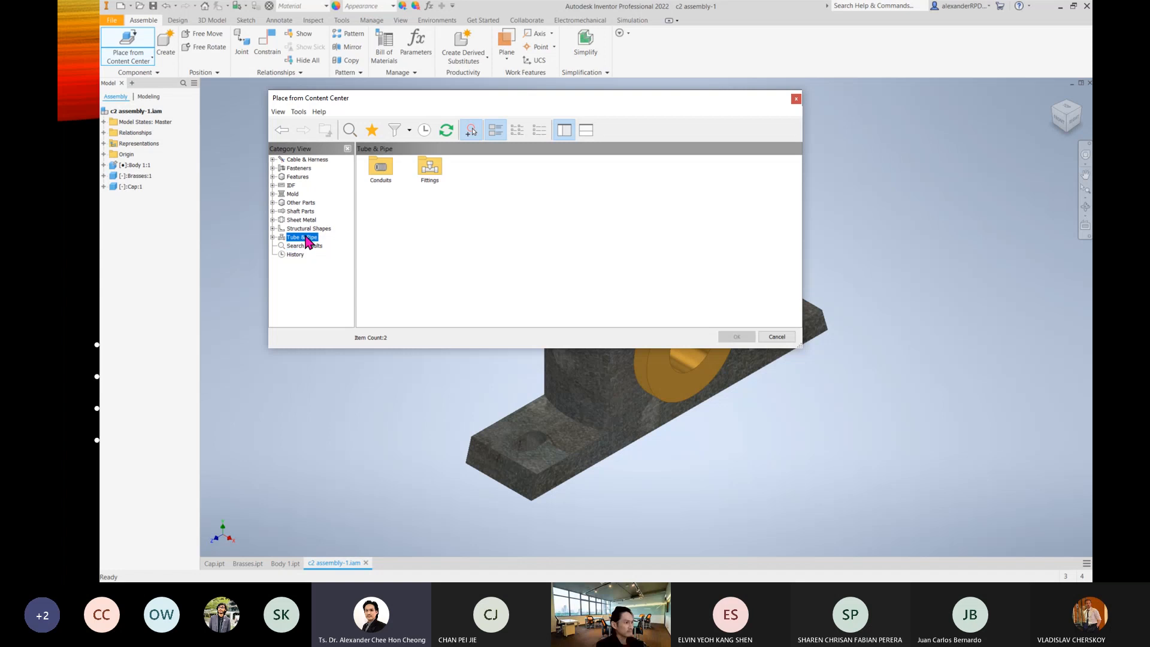
{"action": "left_click", "coordinate": [310, 229]}
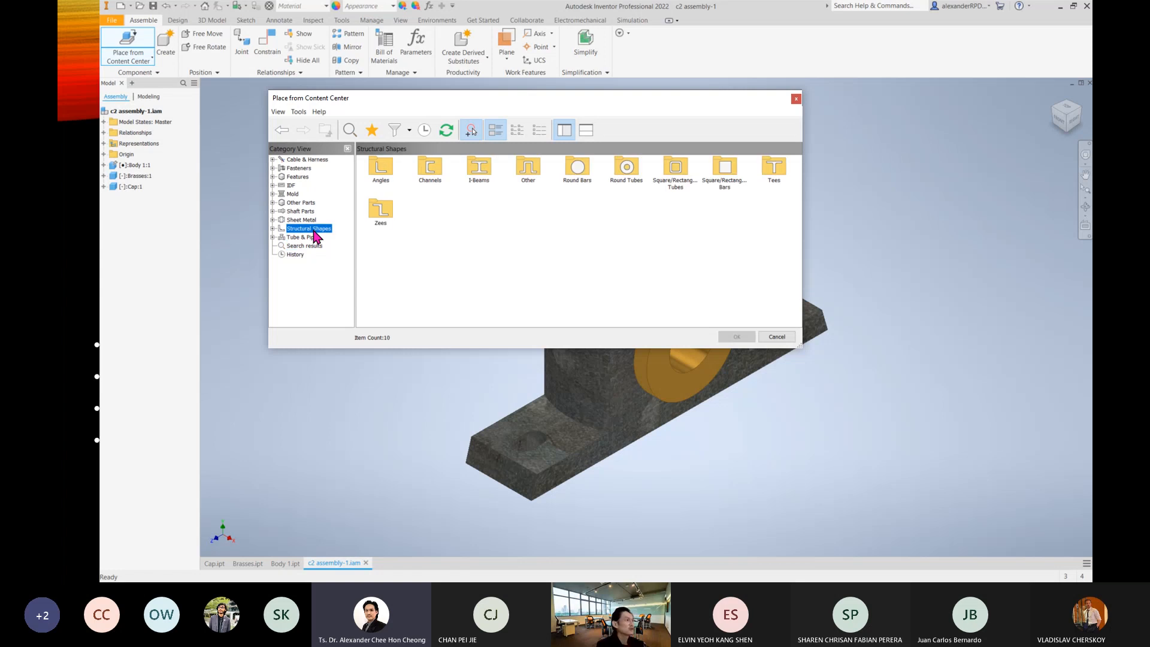
Expand the Fasteners category, and switch to the presentation slide to check which fasteners the bearing assembly needs.
{"action": "left_click", "coordinate": [307, 170]}
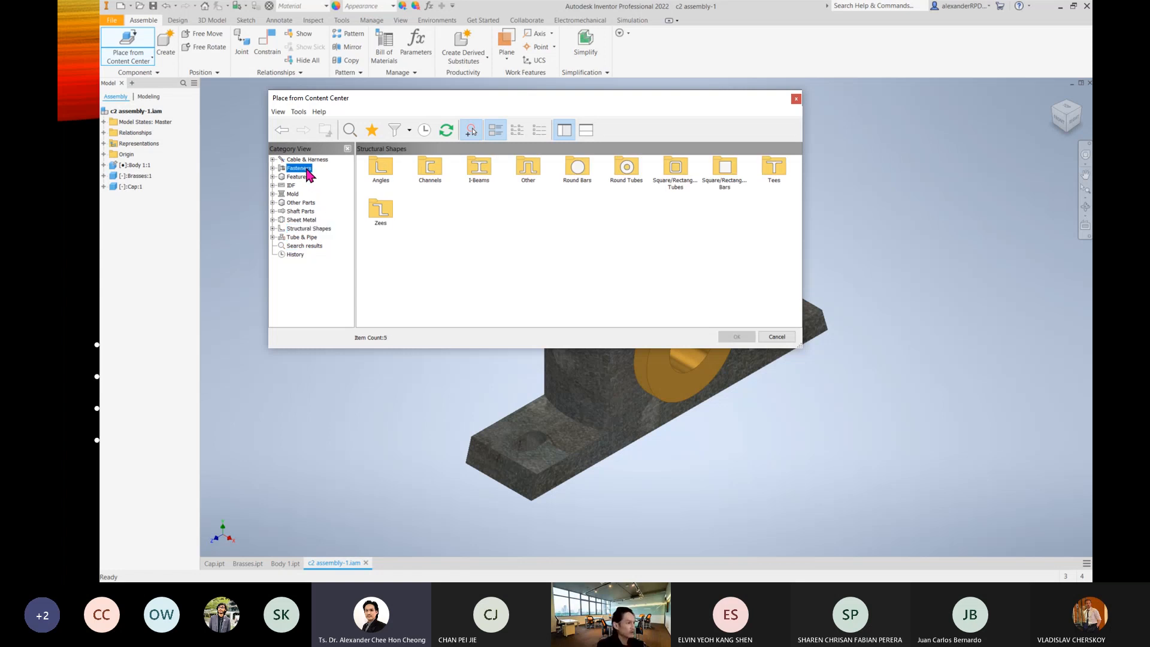
{"action": "left_click", "coordinate": [273, 169]}
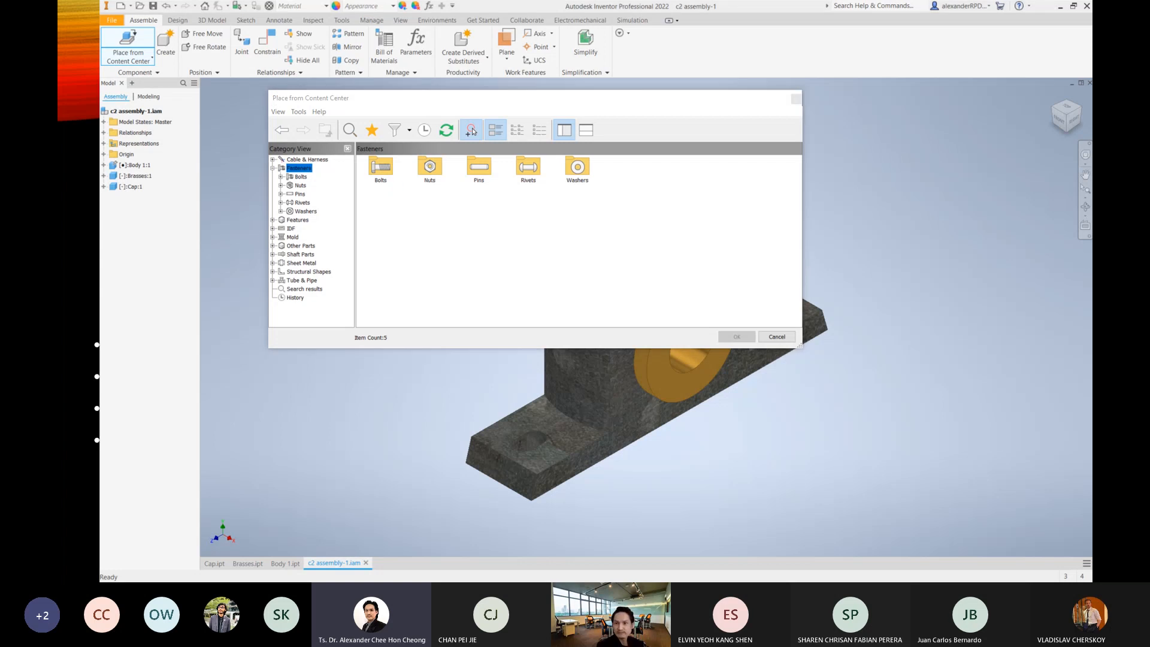
{"action": "key", "text": "alt+Tab"}
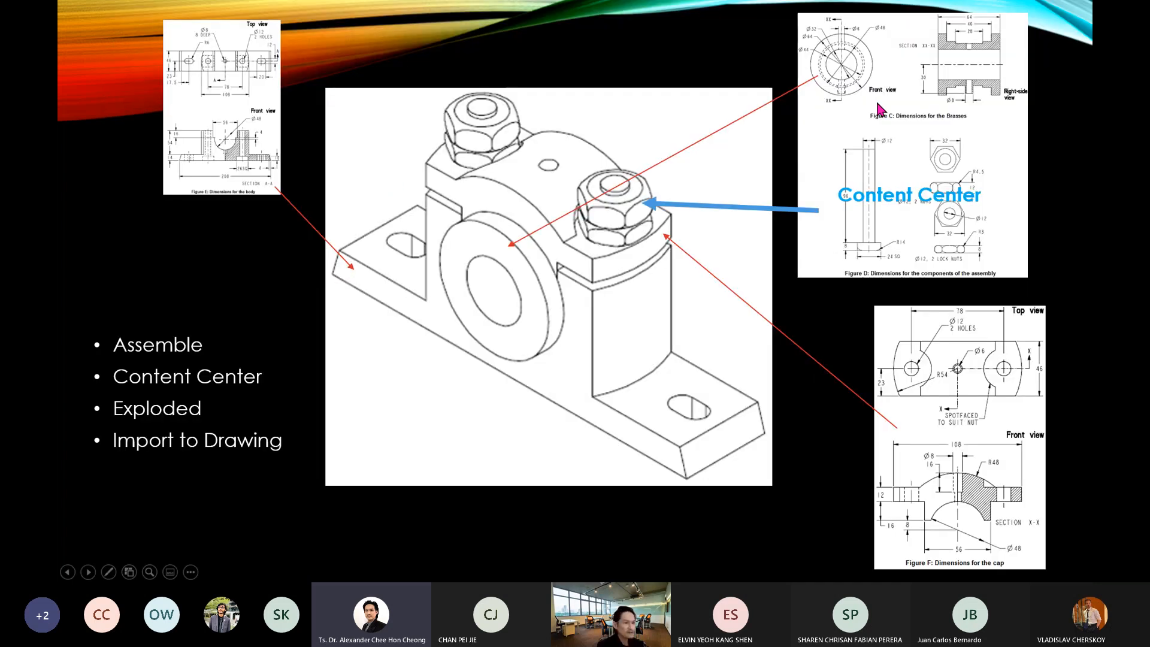
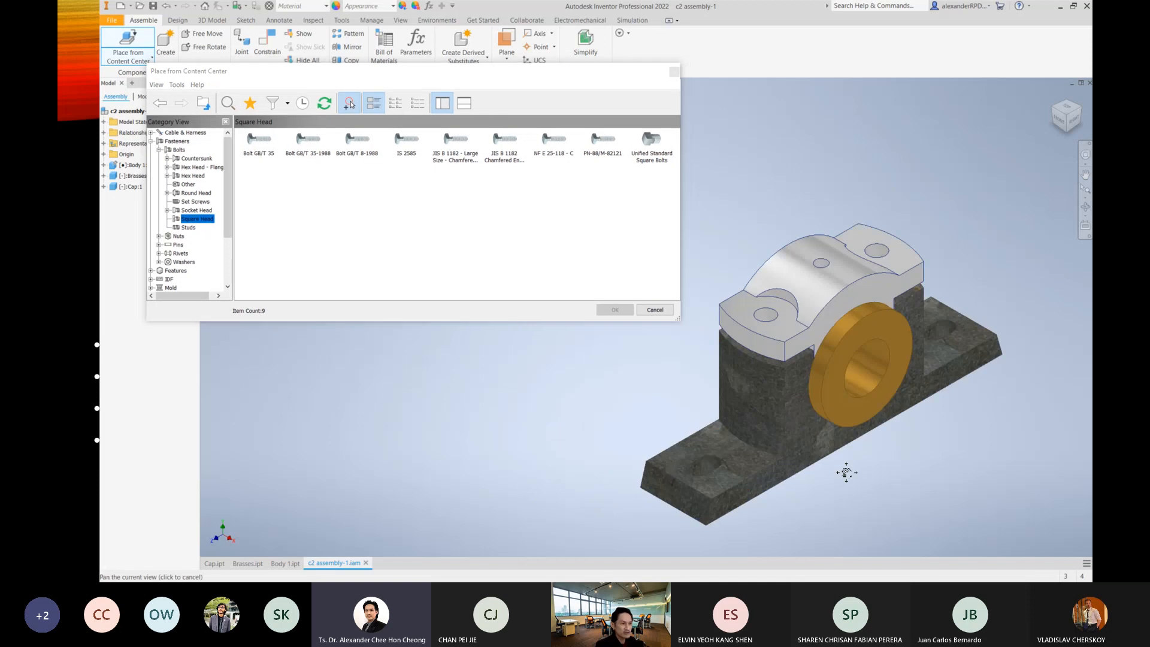
With the body's underside in view, choose the IS 2585 square head bolt for placement.
{"action": "key", "text": "F4"}
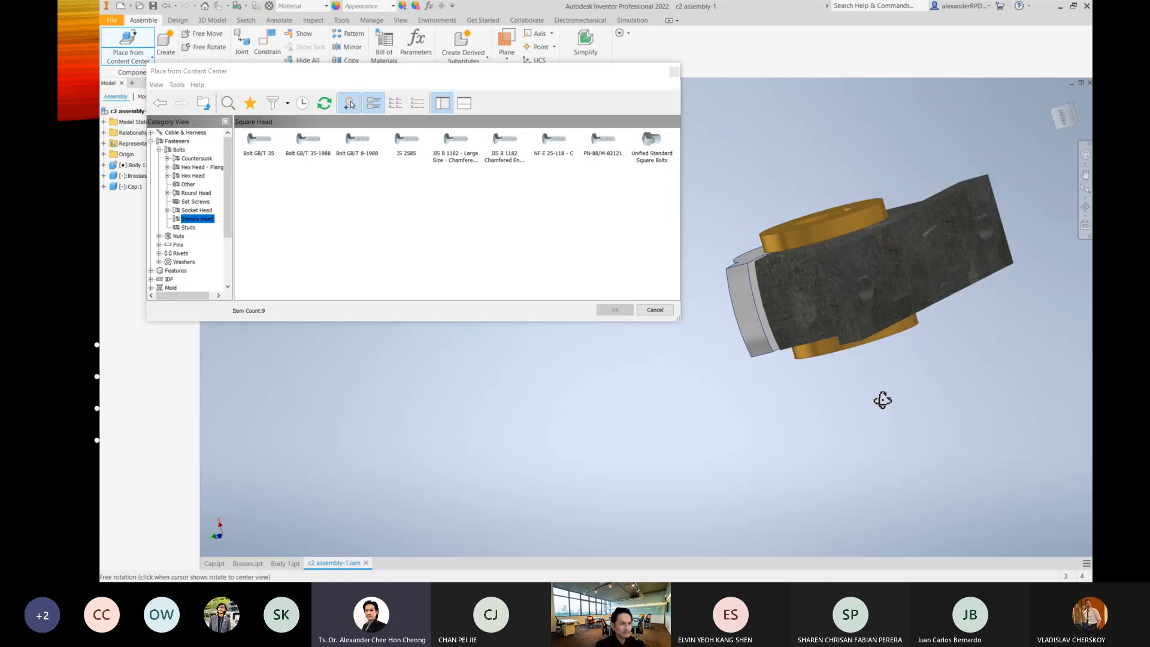
{"action": "key", "text": "F2"}
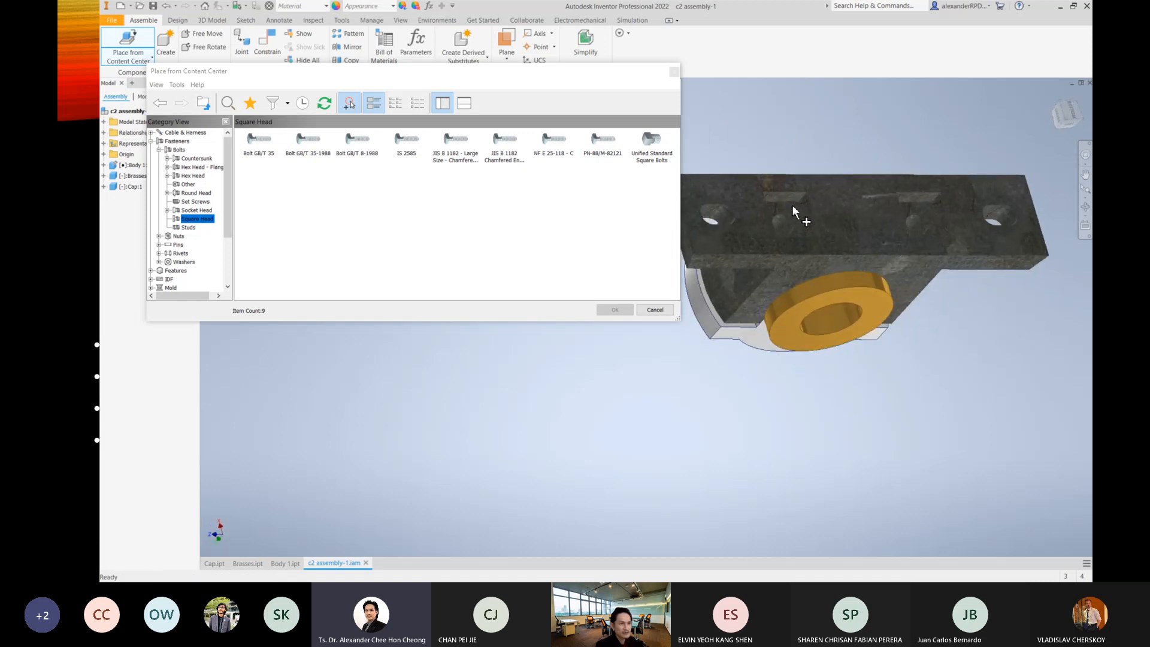
{"action": "left_click_drag", "start_coordinate": [858, 325], "coordinate": [833, 476]}
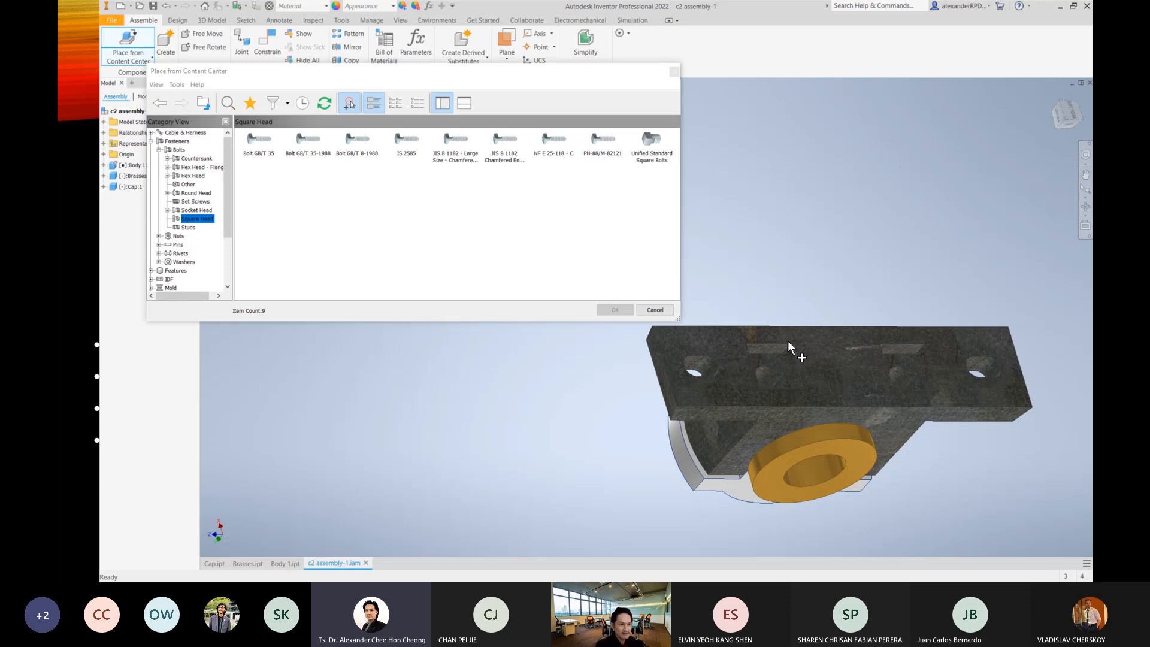
{"action": "middle_click_drag", "start_coordinate": [841, 407], "coordinate": [742, 403], "text": "shift"}
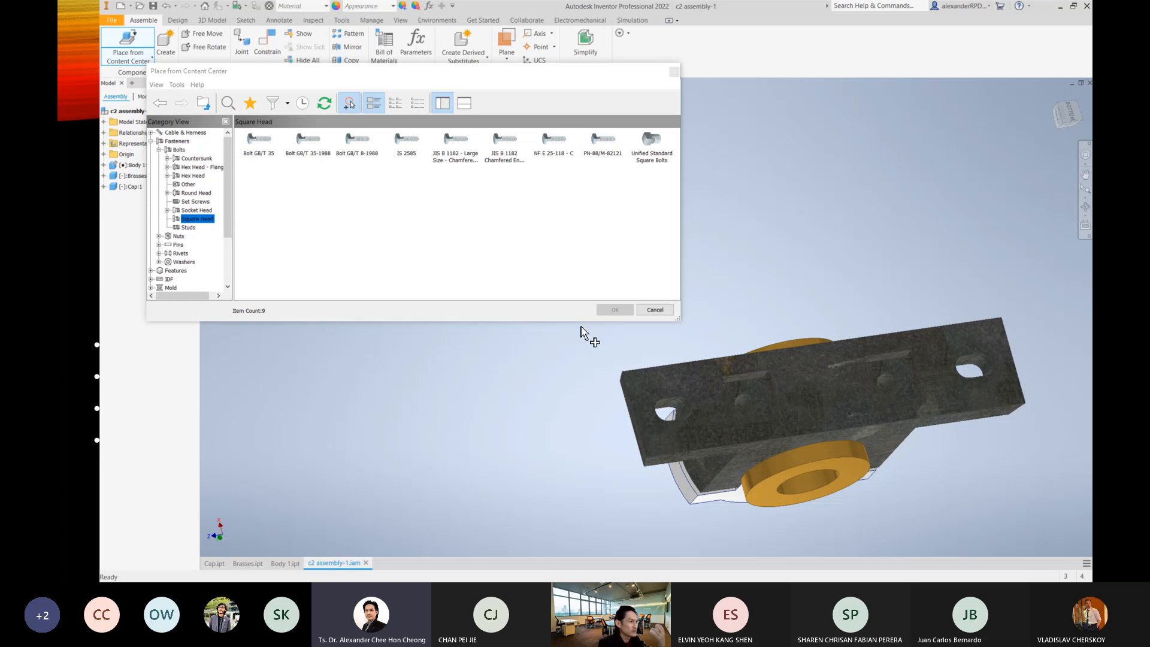
{"action": "left_click", "coordinate": [410, 141]}
{"action": "double_click", "coordinate": [412, 144]}
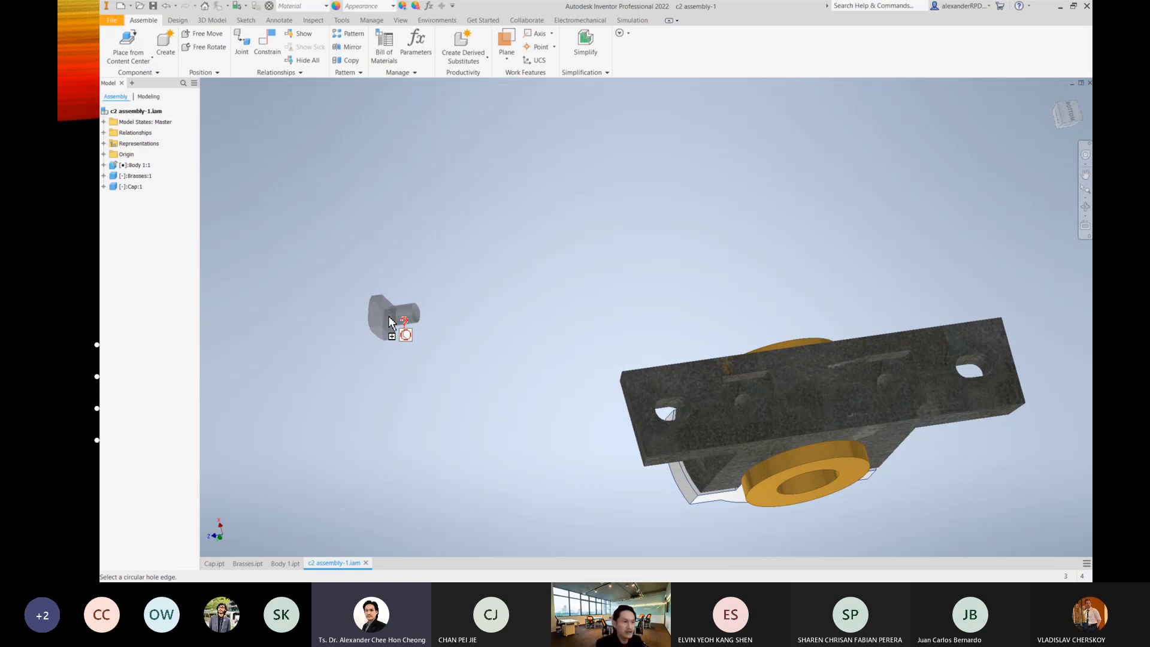
Attach the IS 2585 bolt to the circular hole edge inside one of the square recesses under the body.
{"action": "left_click", "coordinate": [738, 399]}
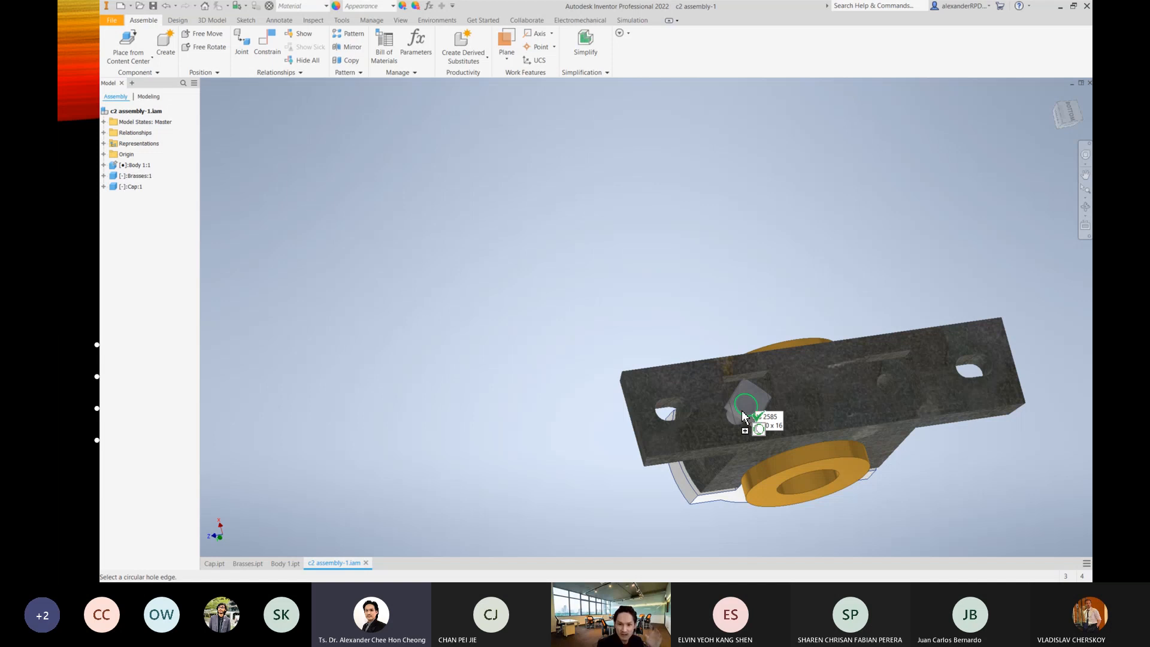
{"action": "left_click", "coordinate": [742, 411]}
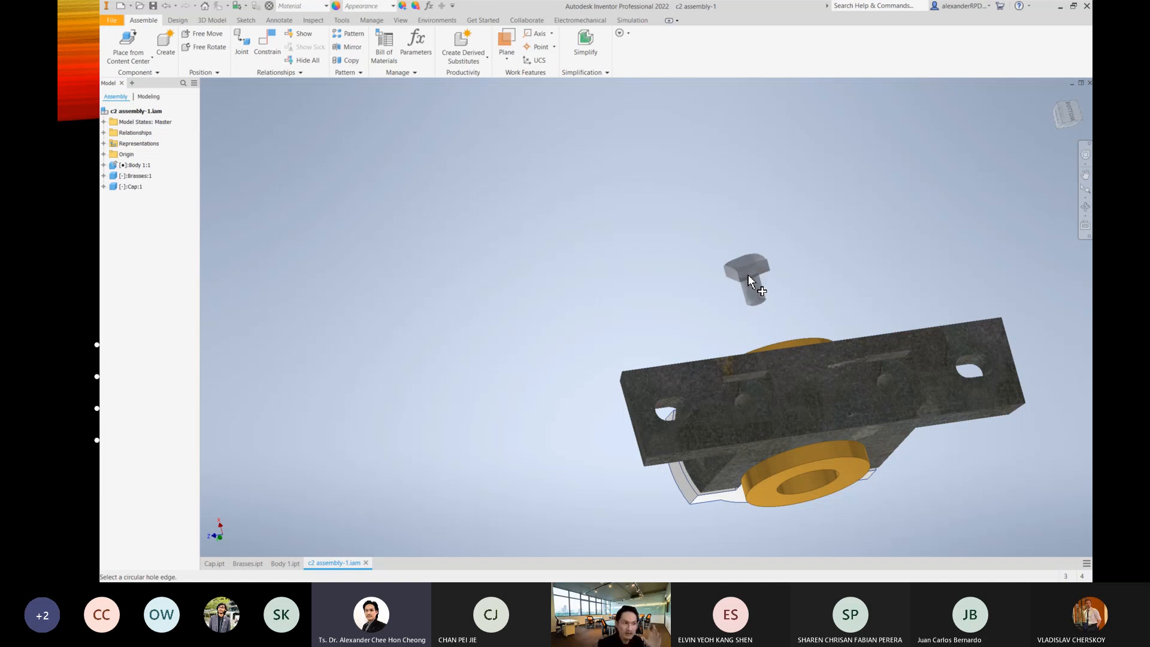
{"action": "left_click", "coordinate": [744, 398]}
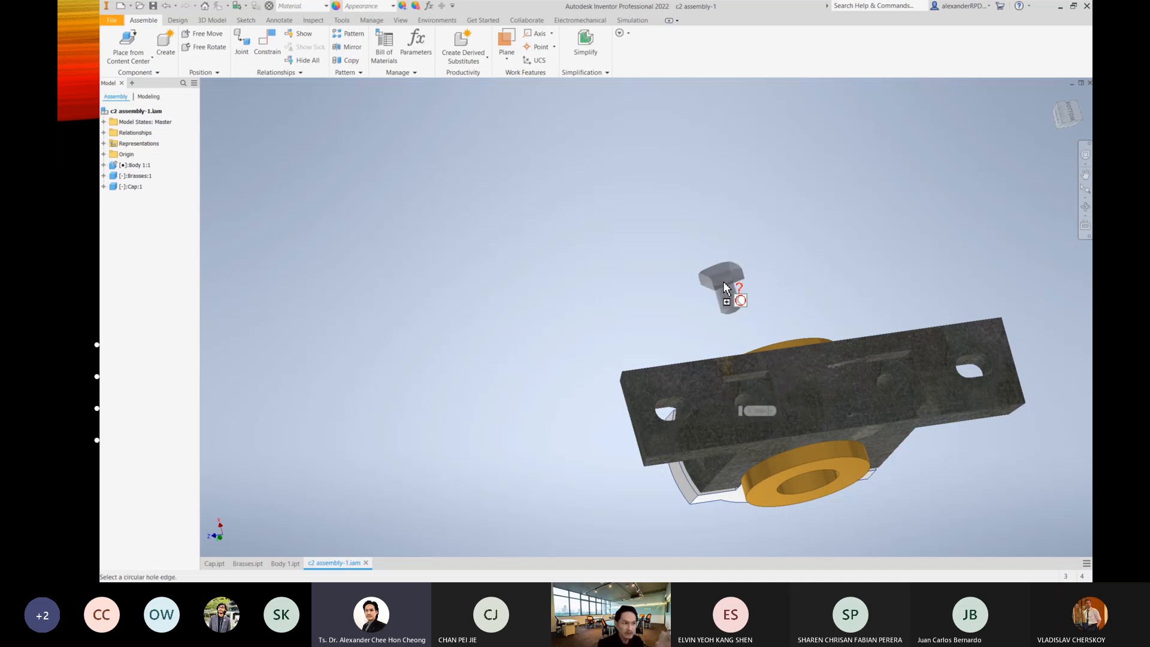
{"action": "middle_click_drag", "start_coordinate": [734, 285], "coordinate": [669, 240]}
{"action": "scroll", "coordinate": [744, 309], "scroll_direction": "down", "scroll_amount": 4}
{"action": "scroll", "coordinate": [744, 309], "scroll_direction": "down", "scroll_amount": 5}
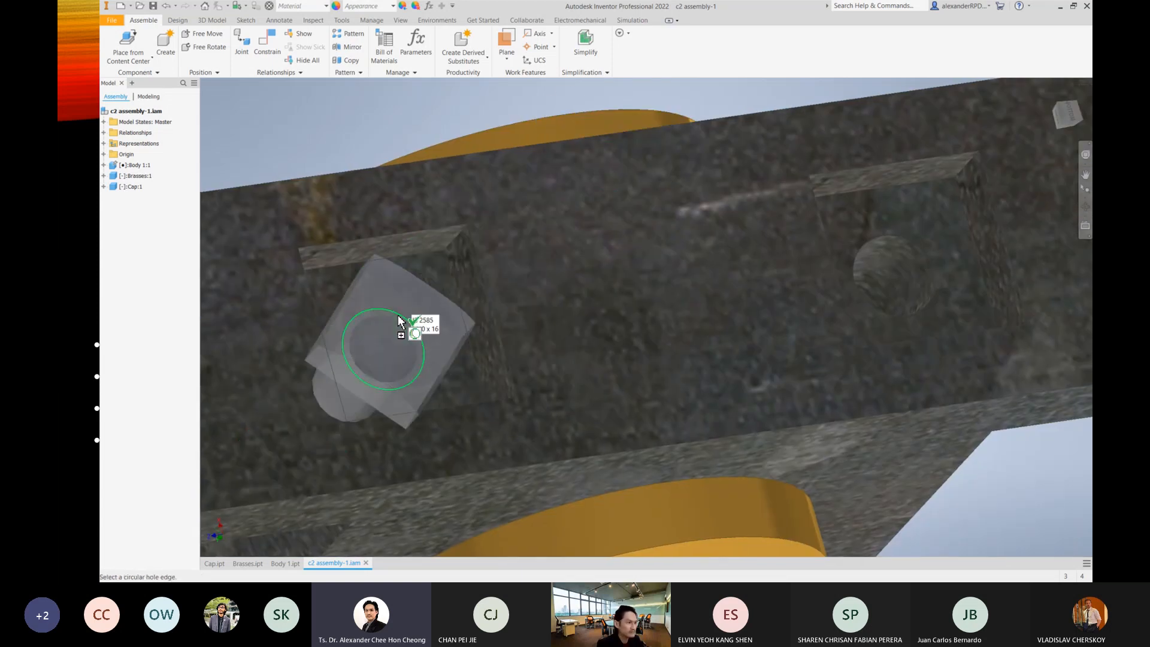
{"action": "left_click", "coordinate": [399, 321]}
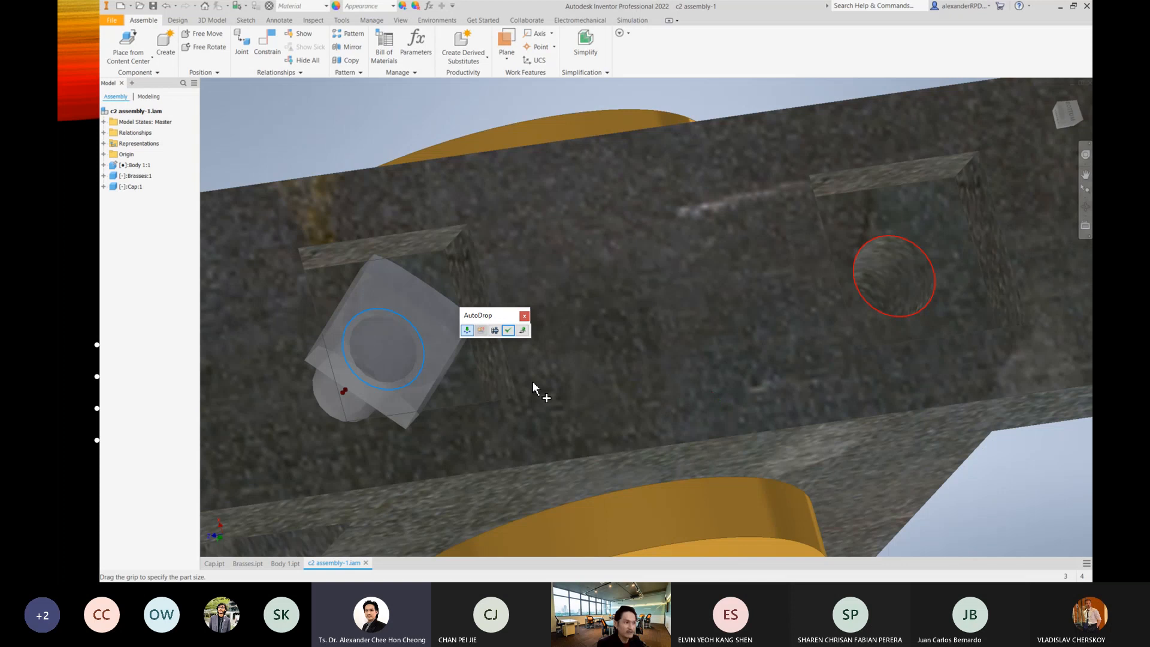
Insert M10 x 16 bolts into both matching holes under the body and end the bolt placement.
{"action": "left_click", "coordinate": [468, 331]}
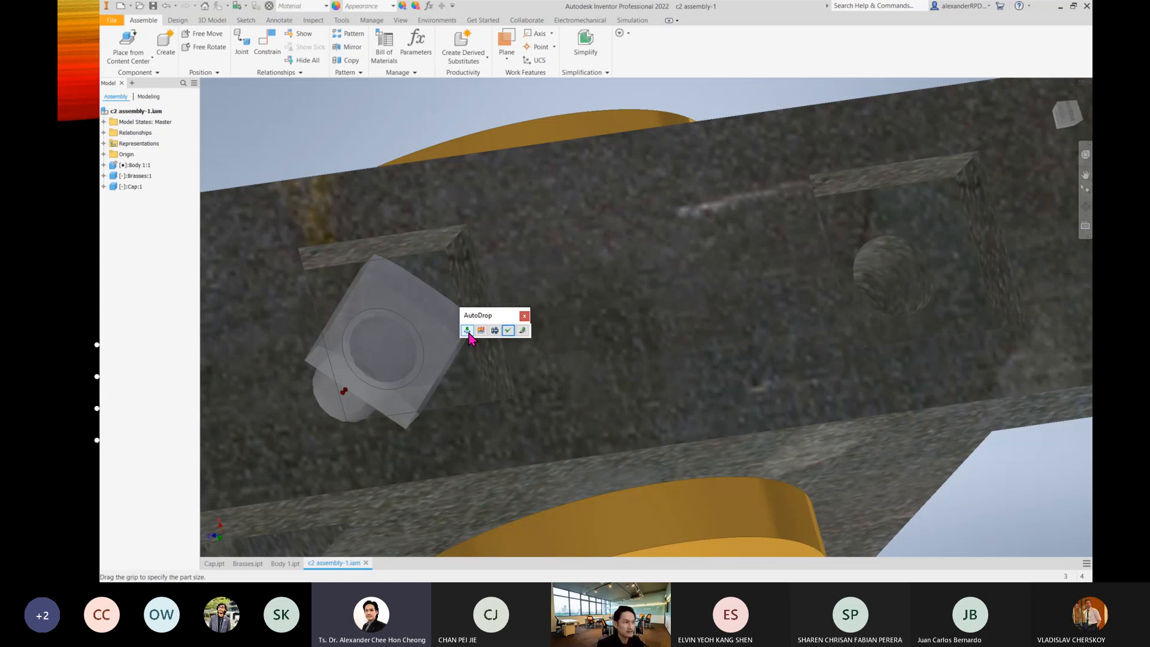
{"action": "left_click", "coordinate": [469, 333]}
{"action": "scroll", "coordinate": [665, 378], "scroll_direction": "down", "scroll_amount": 4}
{"action": "scroll", "coordinate": [721, 367], "scroll_direction": "up", "scroll_amount": 4}
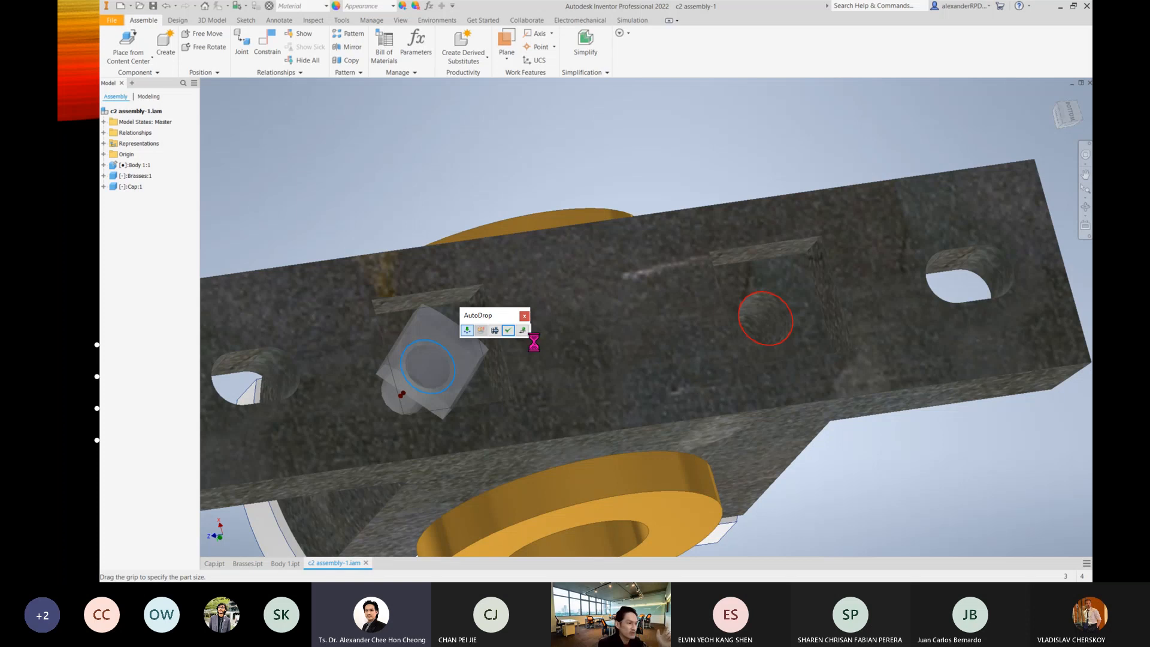
{"action": "left_click", "coordinate": [508, 331]}
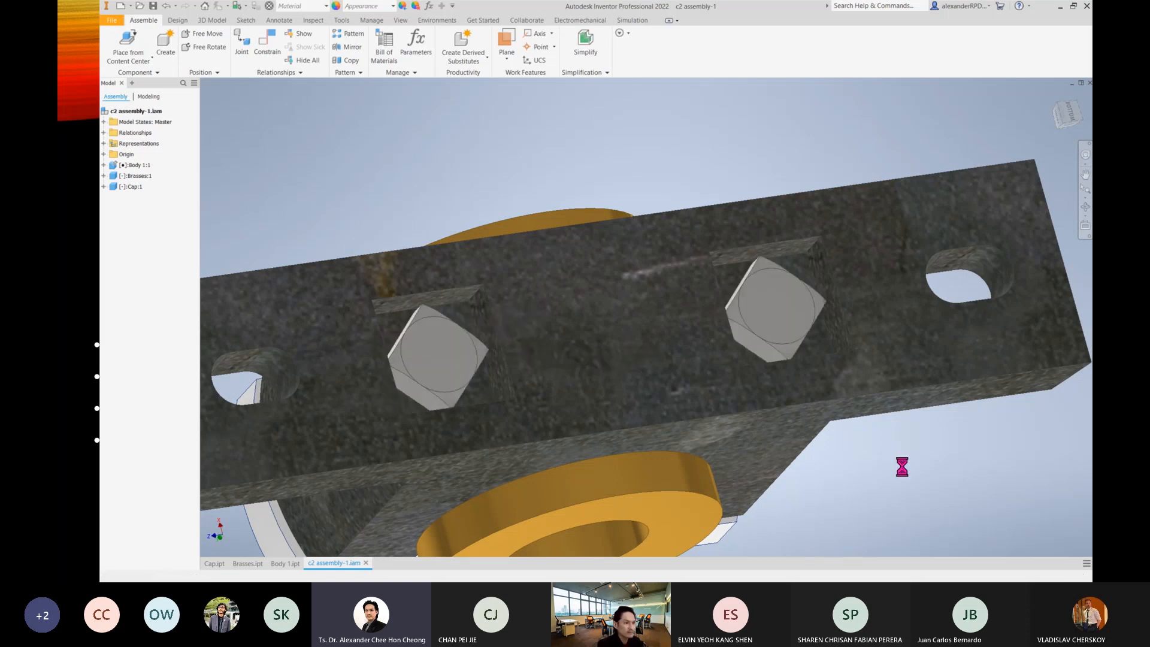
{"action": "key", "text": "Escape"}
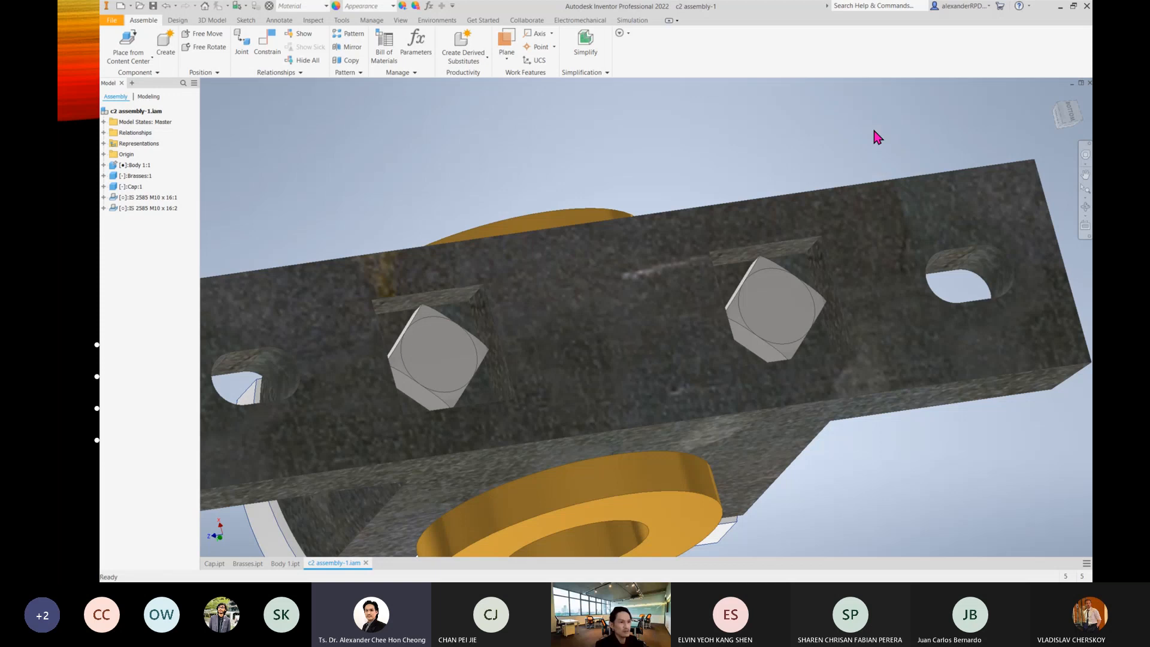
Rotate both square bolt heads so their sides line up with the square recesses in the body's underside.
{"action": "middle_click_drag", "start_coordinate": [783, 136], "coordinate": [654, 275], "text": "shift"}
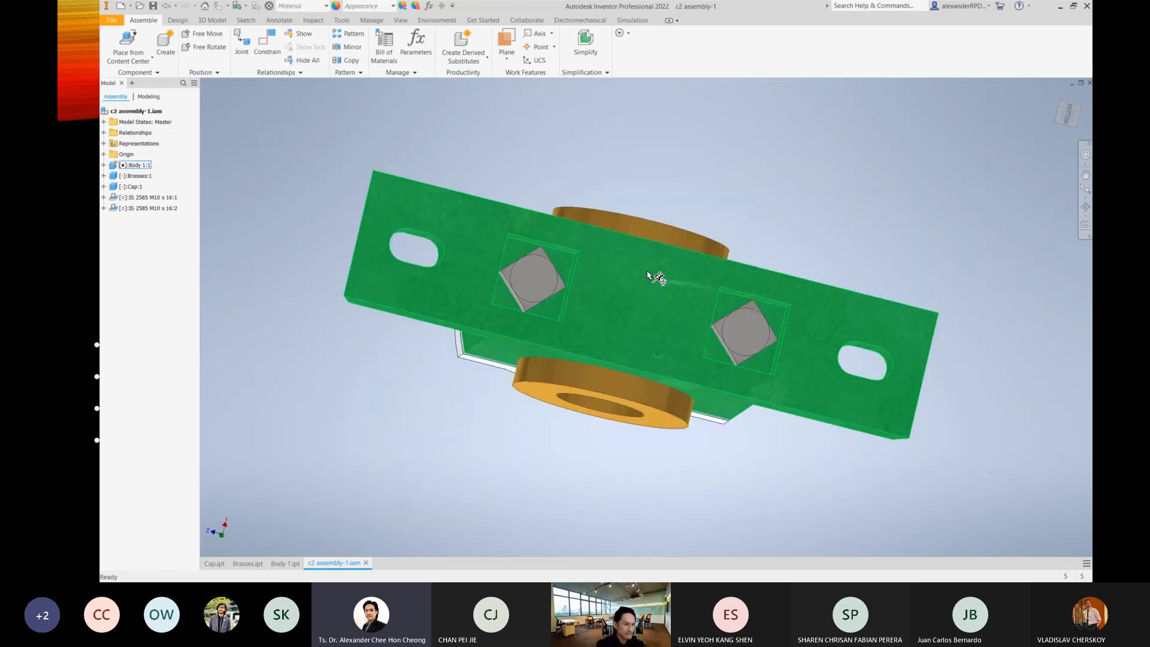
{"action": "scroll", "coordinate": [627, 214], "scroll_direction": "up", "scroll_amount": 3}
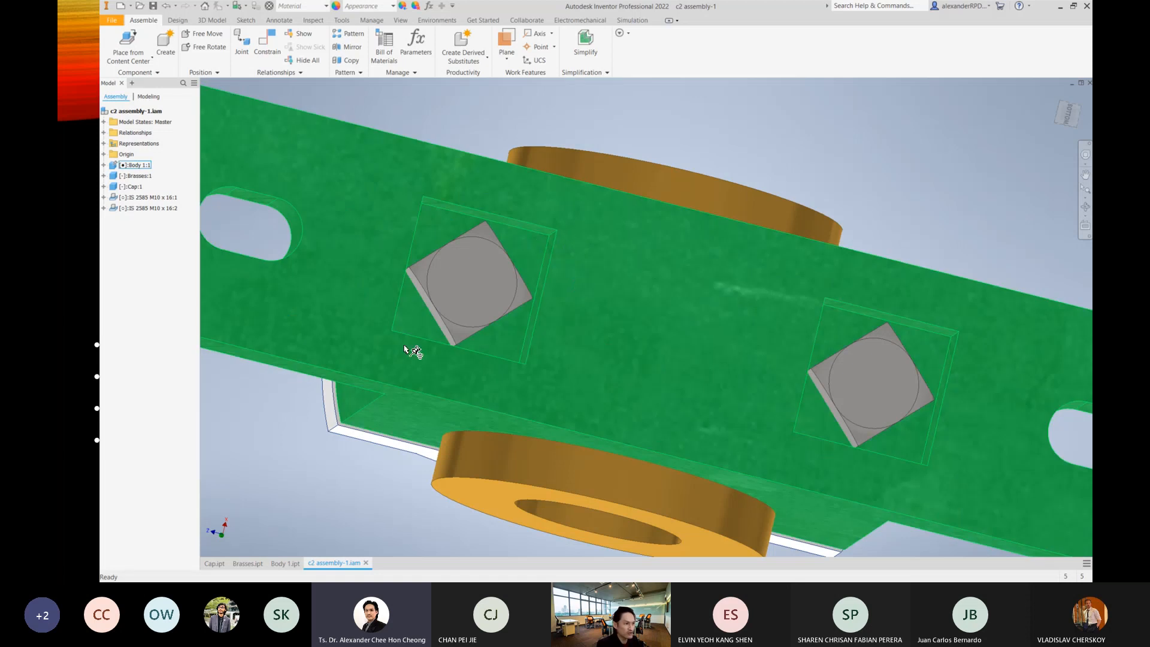
{"action": "left_click", "coordinate": [462, 331]}
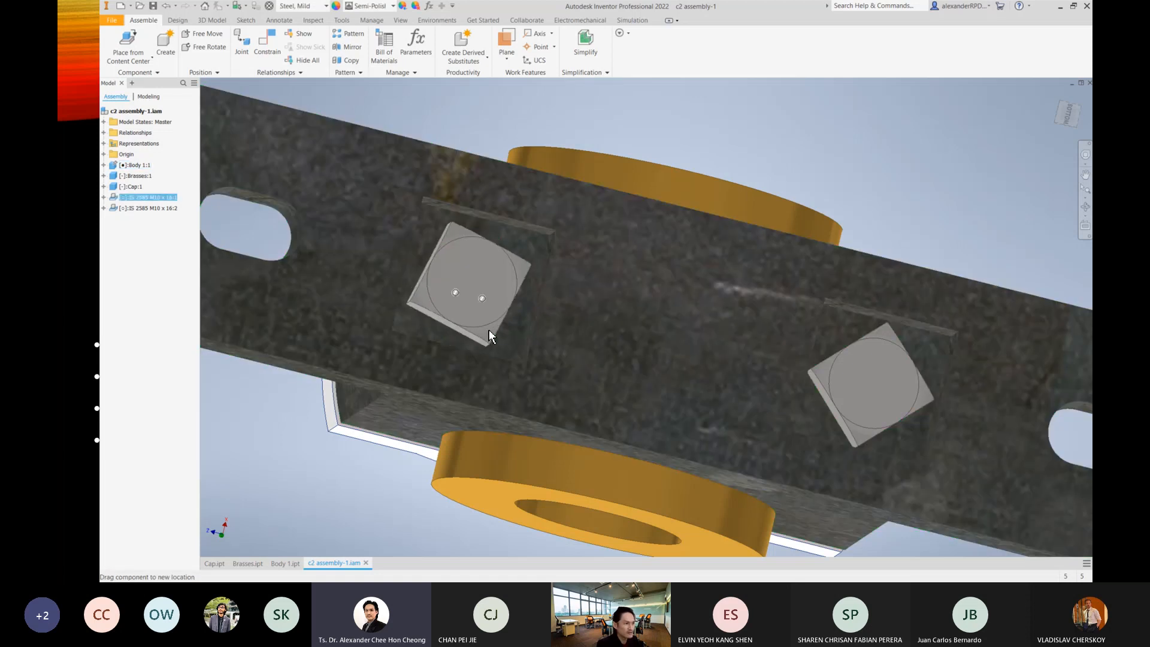
{"action": "left_click_drag", "start_coordinate": [861, 433], "coordinate": [909, 423]}
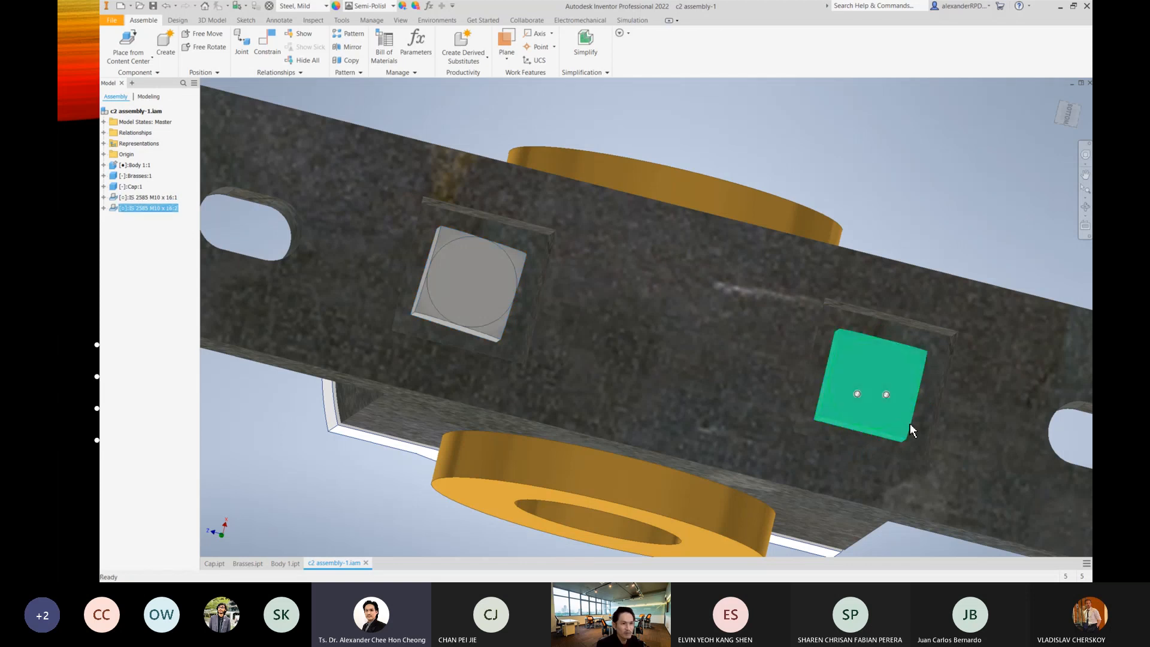
{"action": "left_click", "coordinate": [935, 214]}
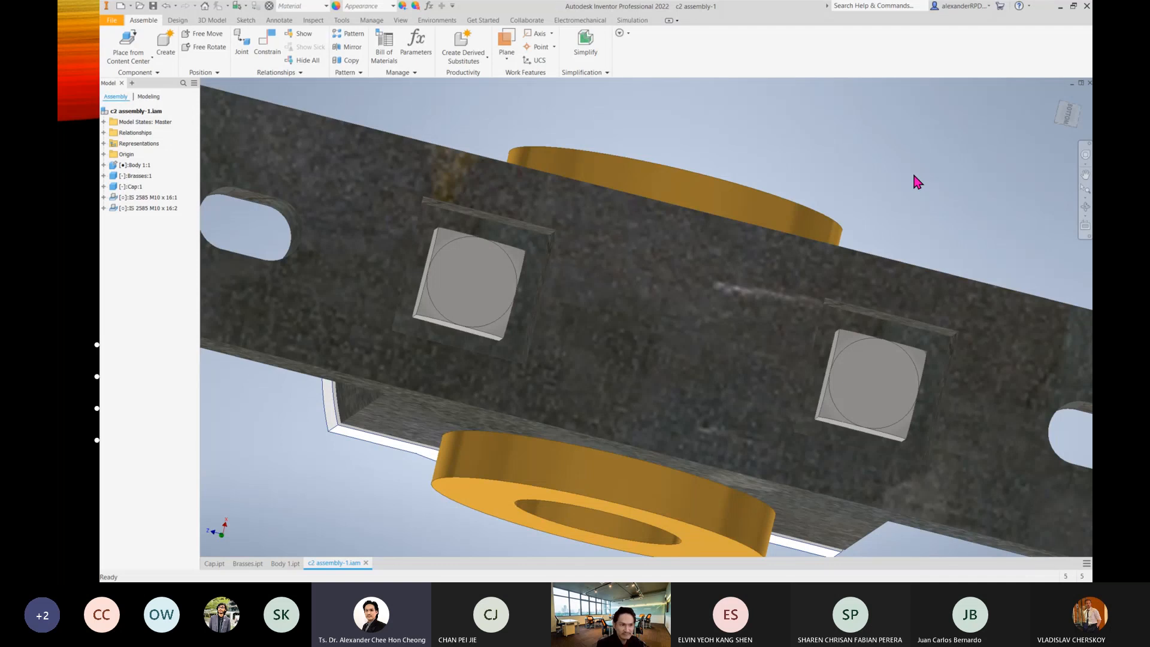
Cut the assembly with a half section view parallel to the body's front face, offset 23 mm inward through the bolt holes.
{"action": "key", "text": "F6"}
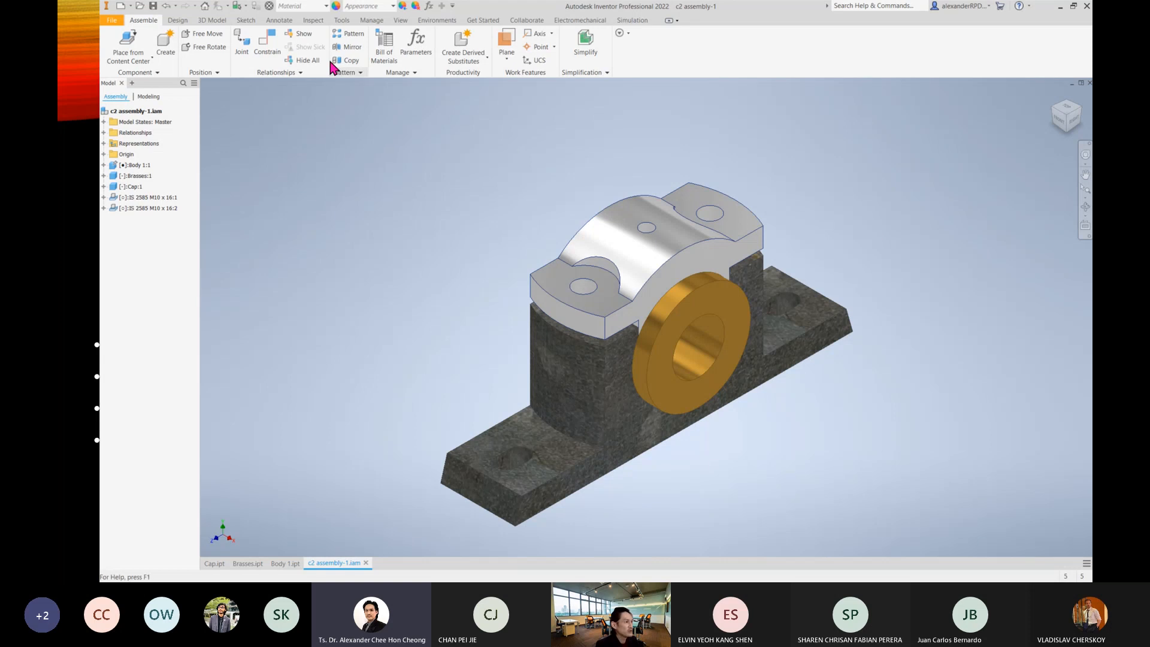
{"action": "left_click", "coordinate": [399, 21]}
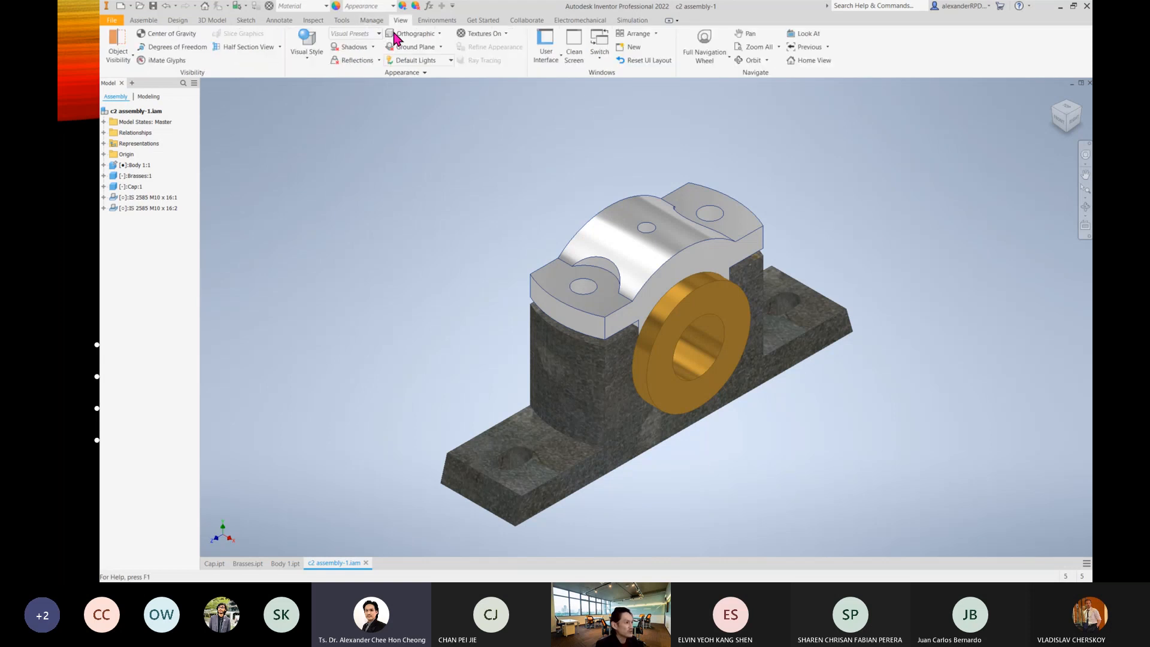
{"action": "left_click", "coordinate": [279, 46]}
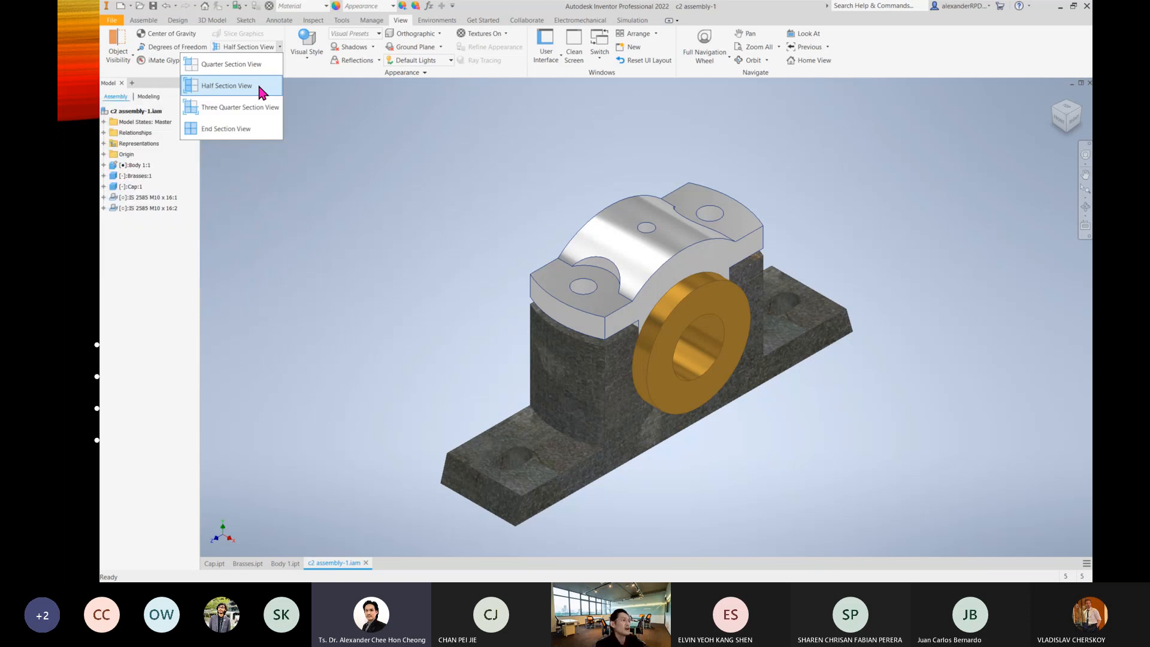
{"action": "left_click", "coordinate": [261, 92]}
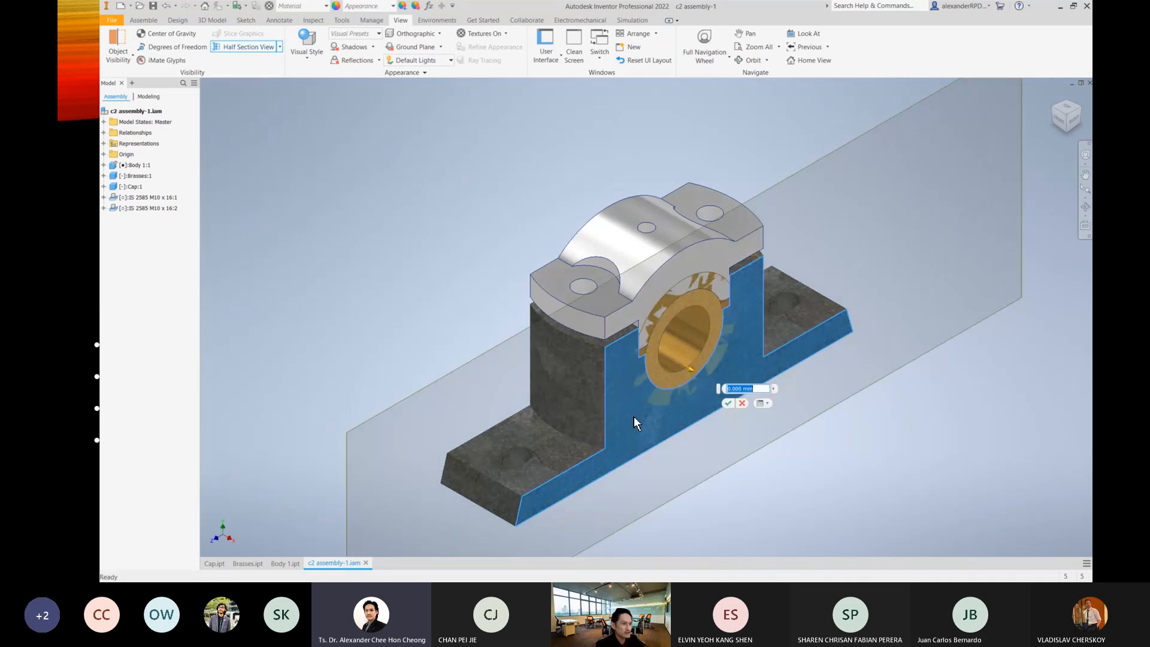
{"action": "left_click_drag", "start_coordinate": [690, 367], "coordinate": [695, 379]}
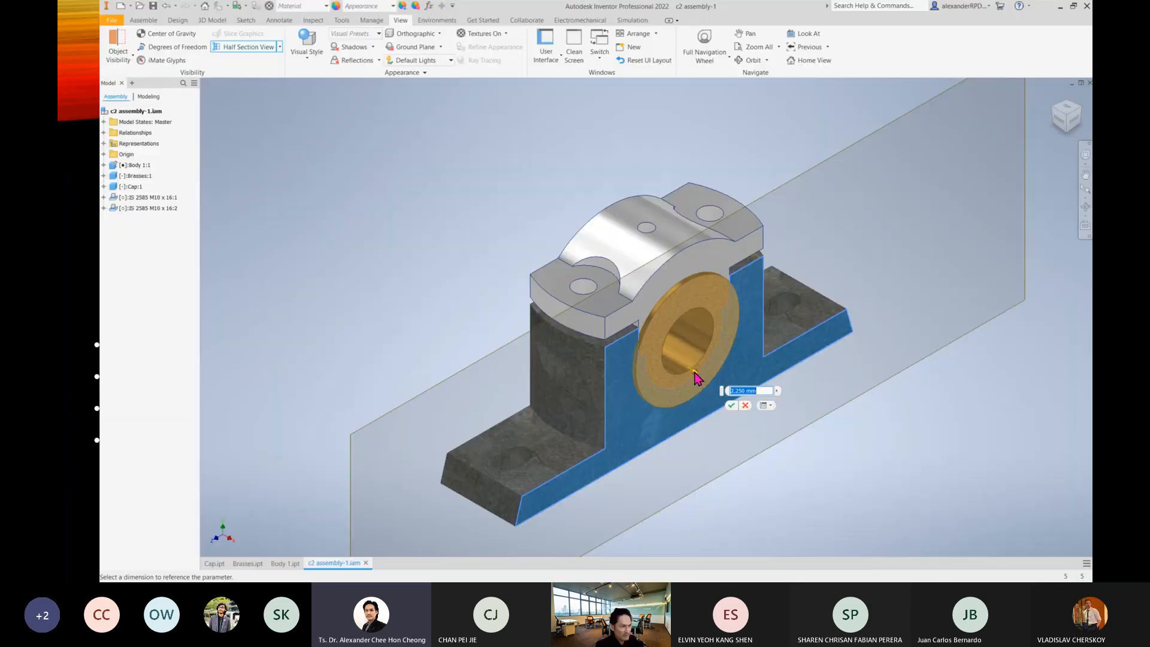
{"action": "left_click_drag", "start_coordinate": [695, 384], "coordinate": [661, 339]}
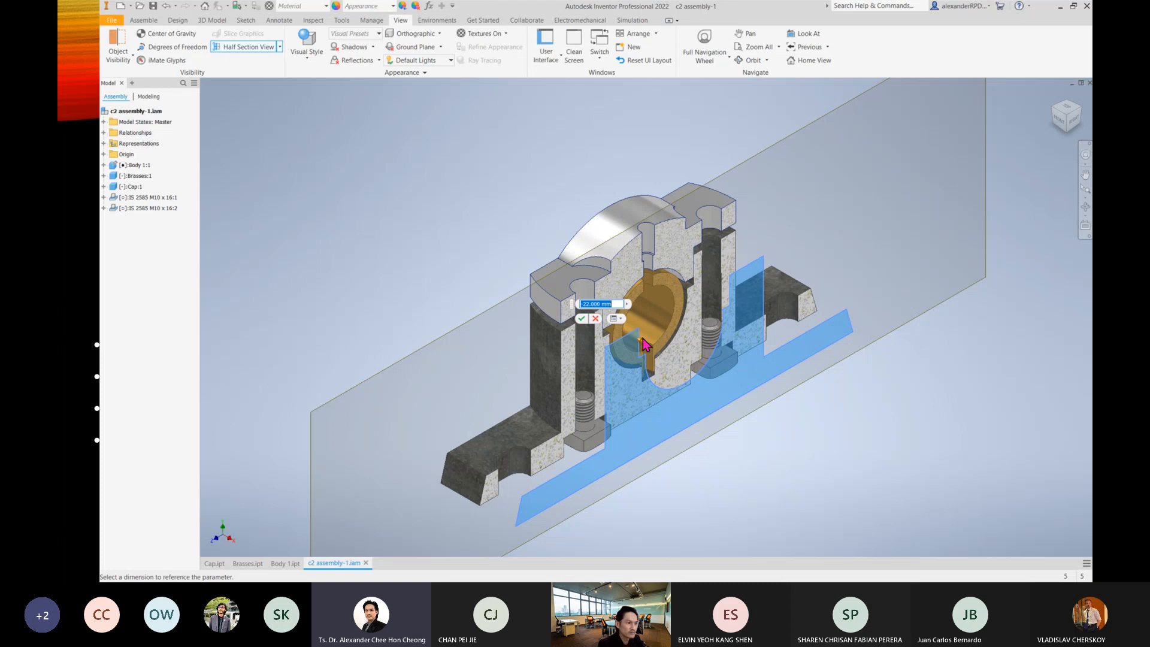
{"action": "left_click_drag", "start_coordinate": [640, 338], "coordinate": [632, 335]}
{"action": "mouse_move", "coordinate": [638, 329]}
{"action": "left_mouse_down"}
{"action": "mouse_move", "coordinate": [649, 338]}
{"action": "mouse_move", "coordinate": [629, 339]}
{"action": "left_mouse_up"}
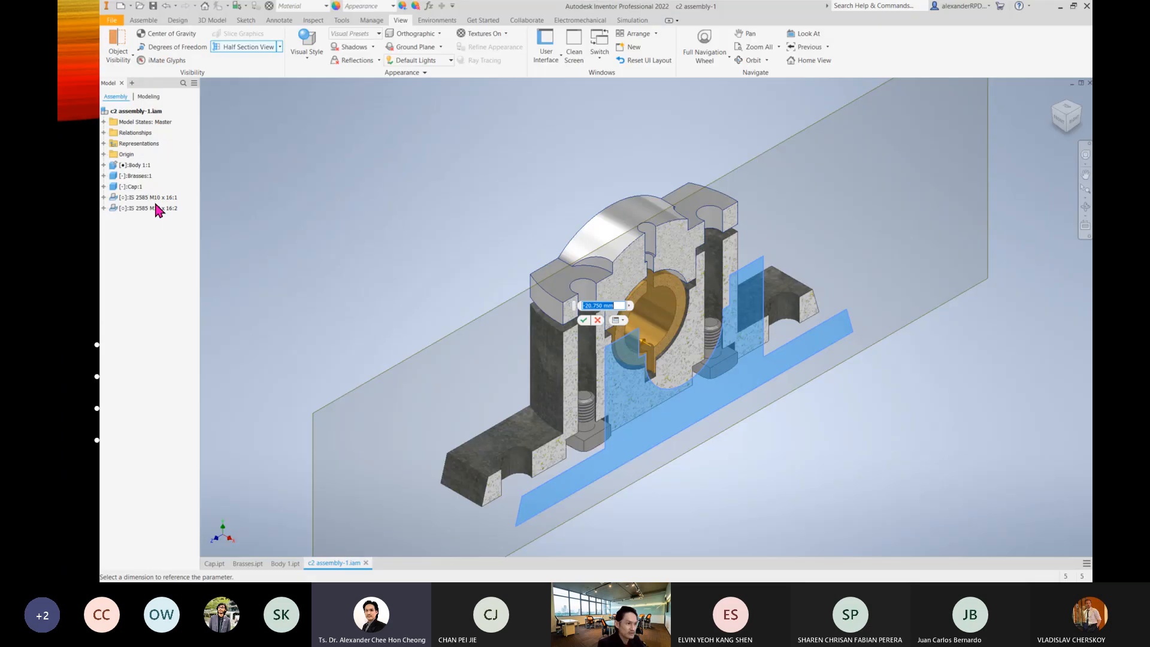
{"action": "mouse_move", "coordinate": [658, 349]}
{"action": "left_mouse_down"}
{"action": "mouse_move", "coordinate": [625, 331]}
{"action": "mouse_move", "coordinate": [658, 360]}
{"action": "mouse_move", "coordinate": [640, 342]}
{"action": "left_mouse_up"}
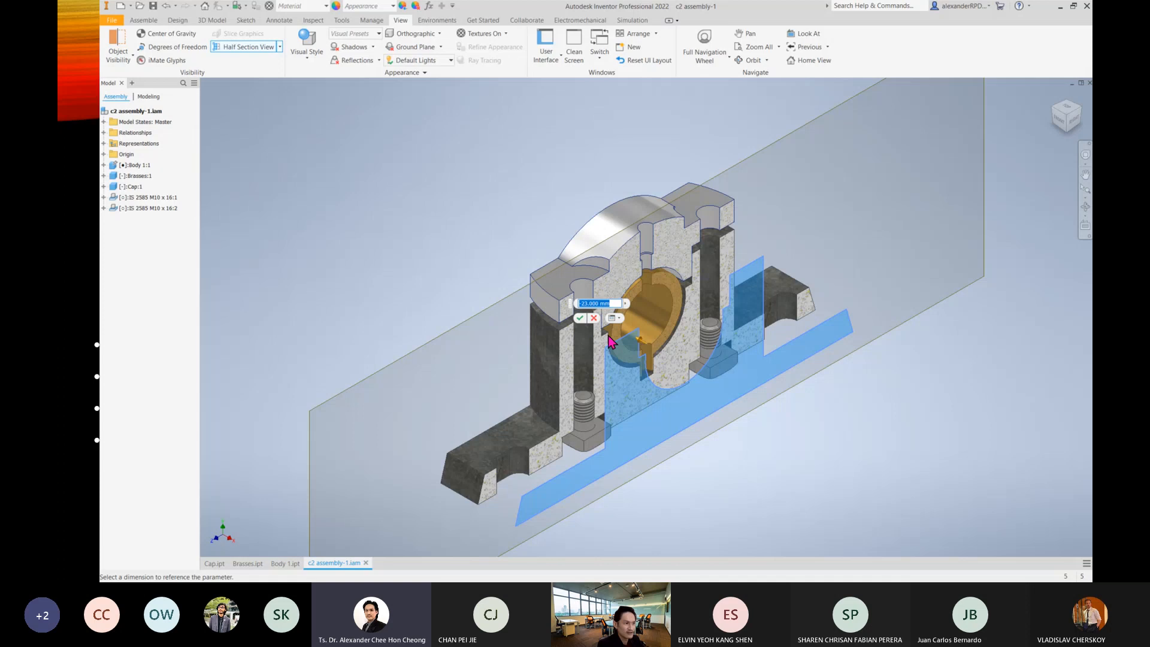
{"action": "left_click", "coordinate": [581, 318]}
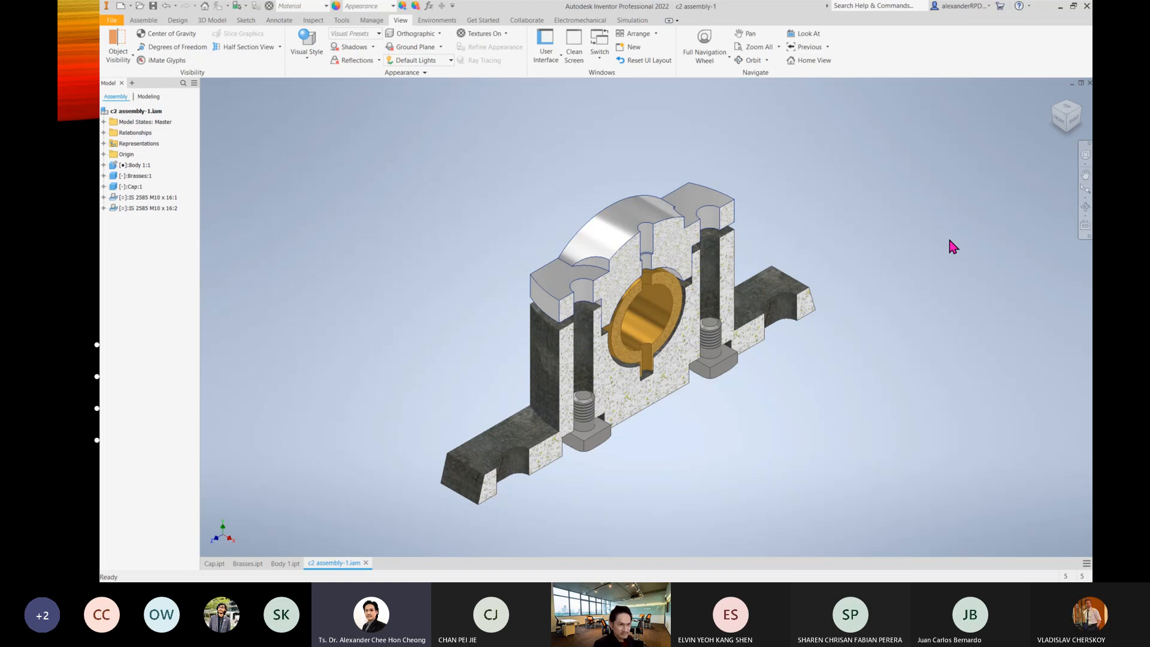
Examine the sectioned bearing straight on from the right view, checking the bolts' reach and clearance in the body and cap holes.
{"action": "left_click", "coordinate": [1071, 124]}
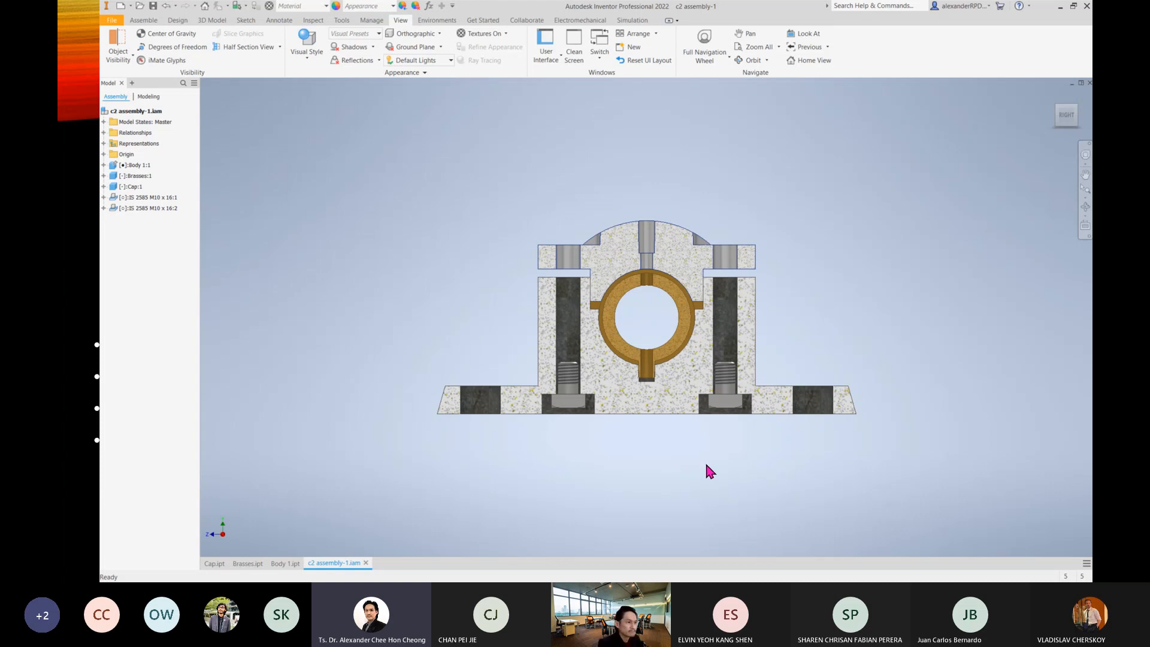
{"action": "left_click", "coordinate": [618, 406]}
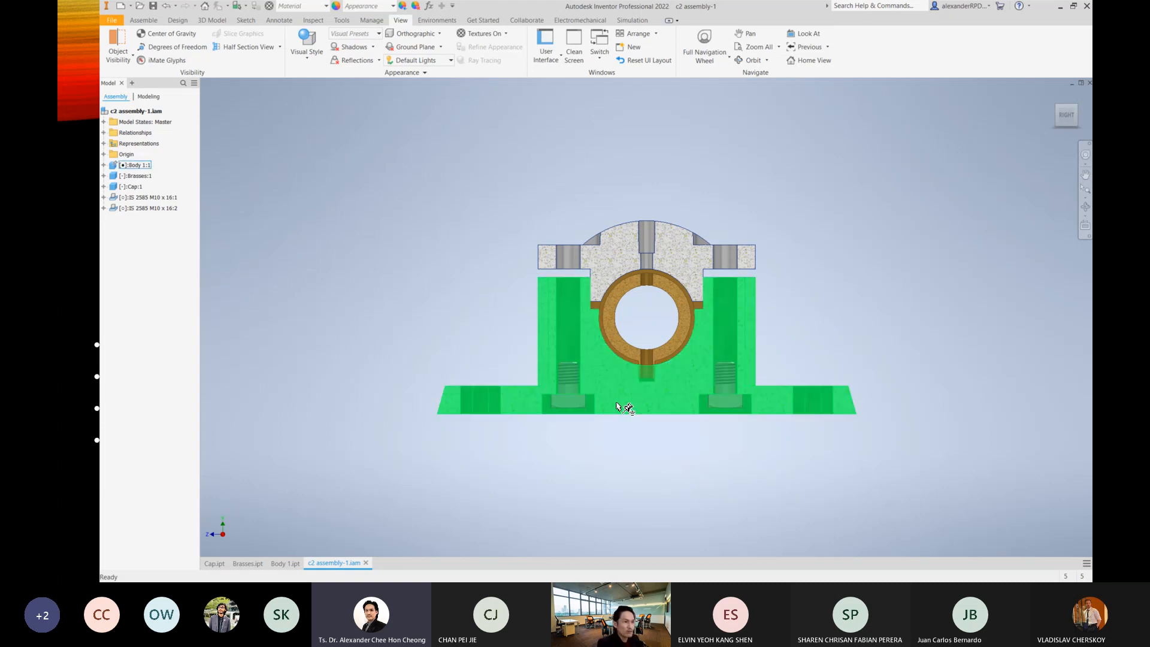
{"action": "left_click", "coordinate": [688, 509]}
{"action": "scroll", "coordinate": [629, 485], "scroll_direction": "up", "scroll_amount": 3}
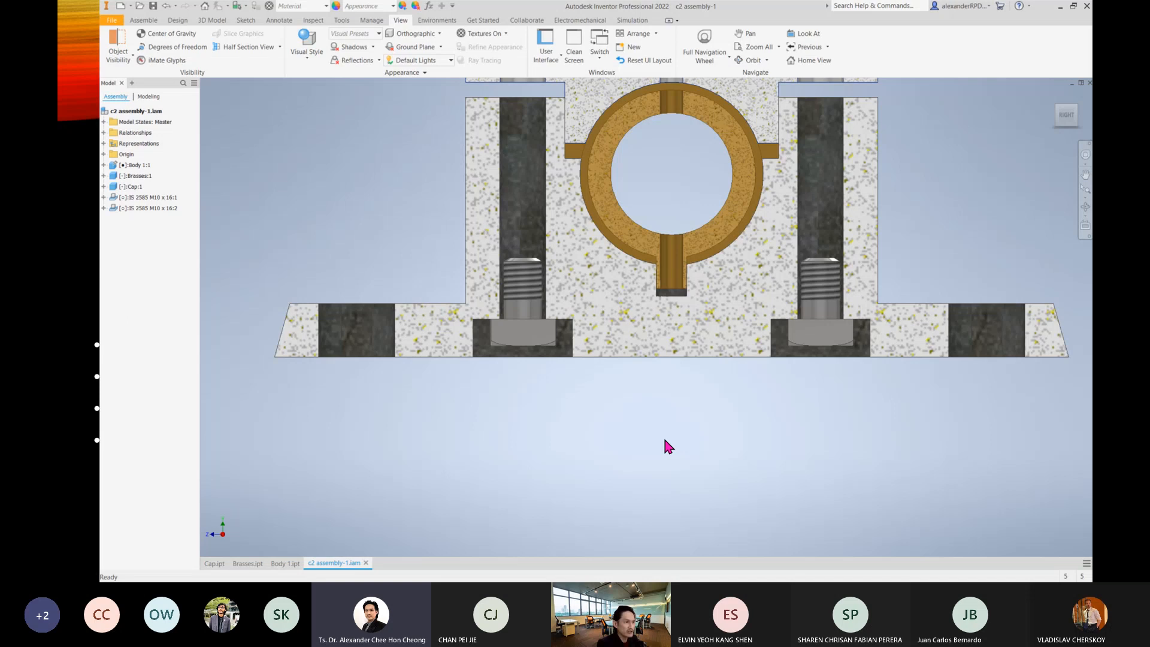
{"action": "middle_click_drag", "start_coordinate": [664, 440], "coordinate": [636, 563]}
{"action": "scroll", "coordinate": [659, 521], "scroll_direction": "up", "scroll_amount": 3}
{"action": "scroll", "coordinate": [657, 503], "scroll_direction": "down", "scroll_amount": 3}
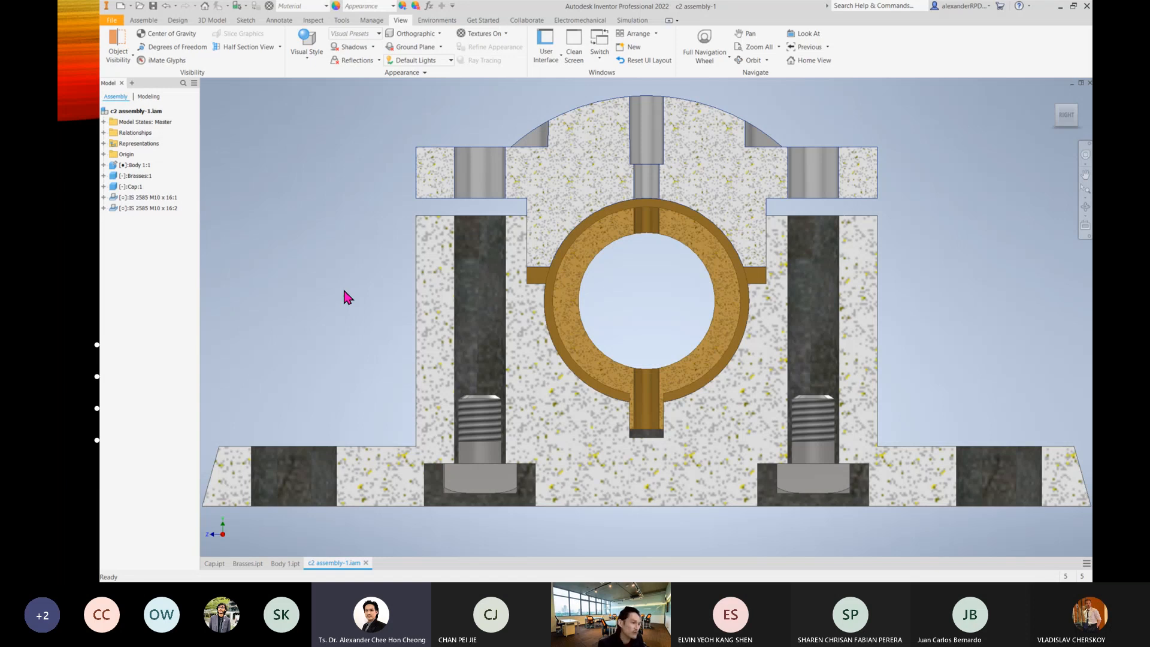
{"action": "scroll", "coordinate": [524, 440], "scroll_direction": "up", "scroll_amount": 3}
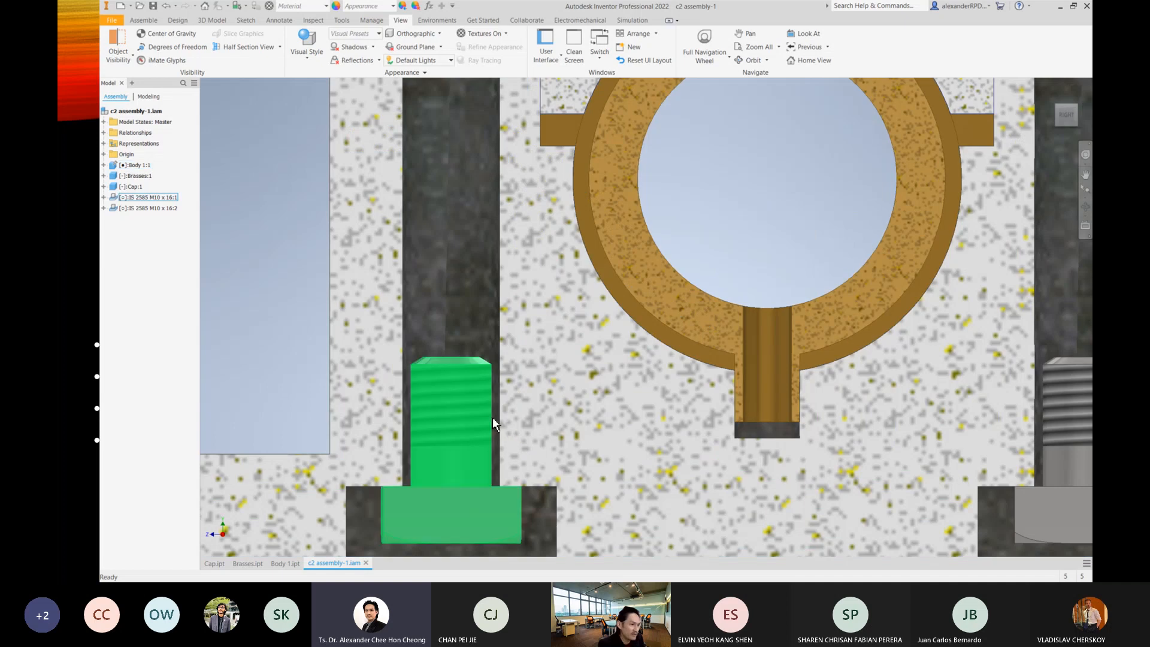
{"action": "scroll", "coordinate": [493, 417], "scroll_direction": "down", "scroll_amount": 3}
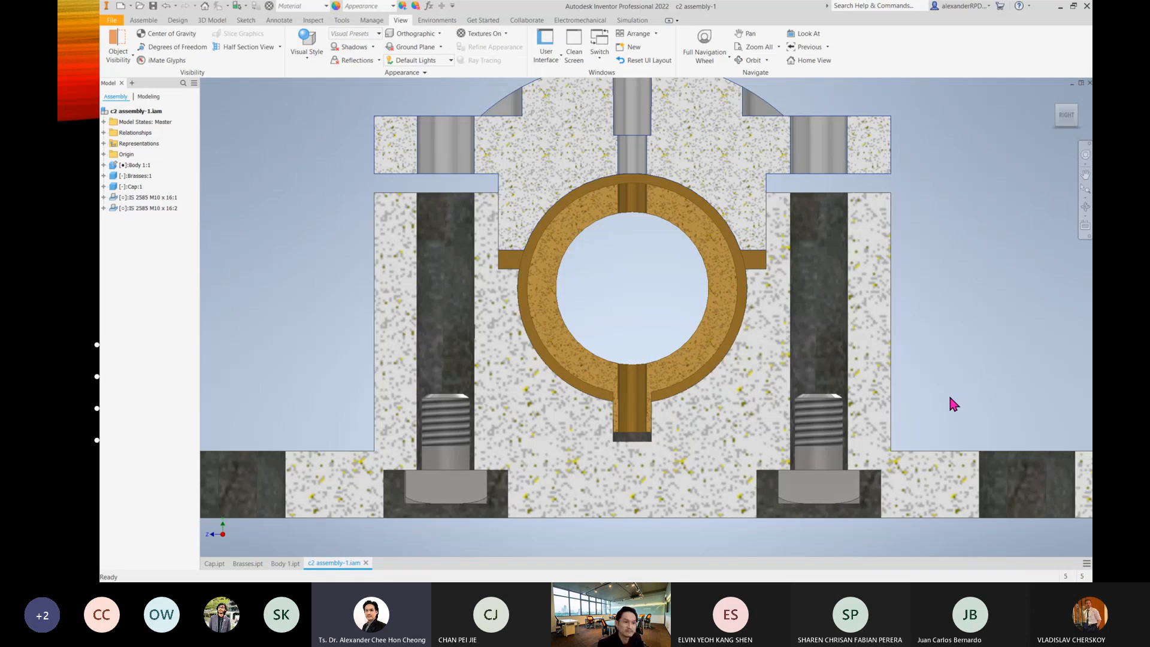
{"action": "scroll", "coordinate": [937, 383], "scroll_direction": "down", "scroll_amount": 2}
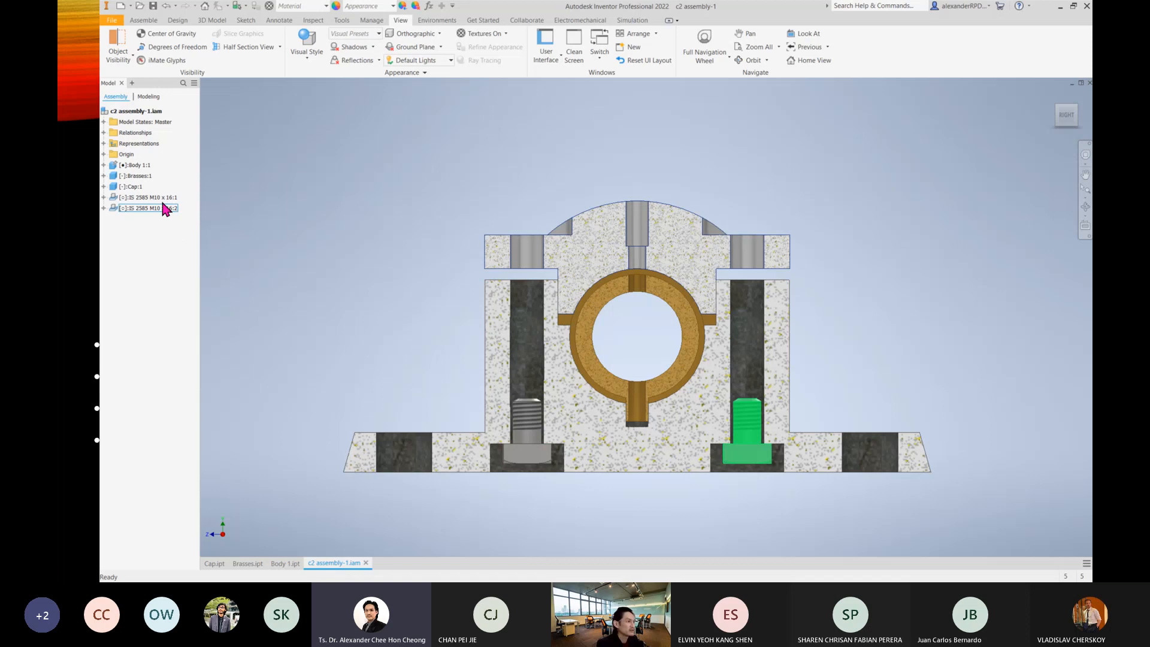
{"action": "right_click", "coordinate": [525, 442]}
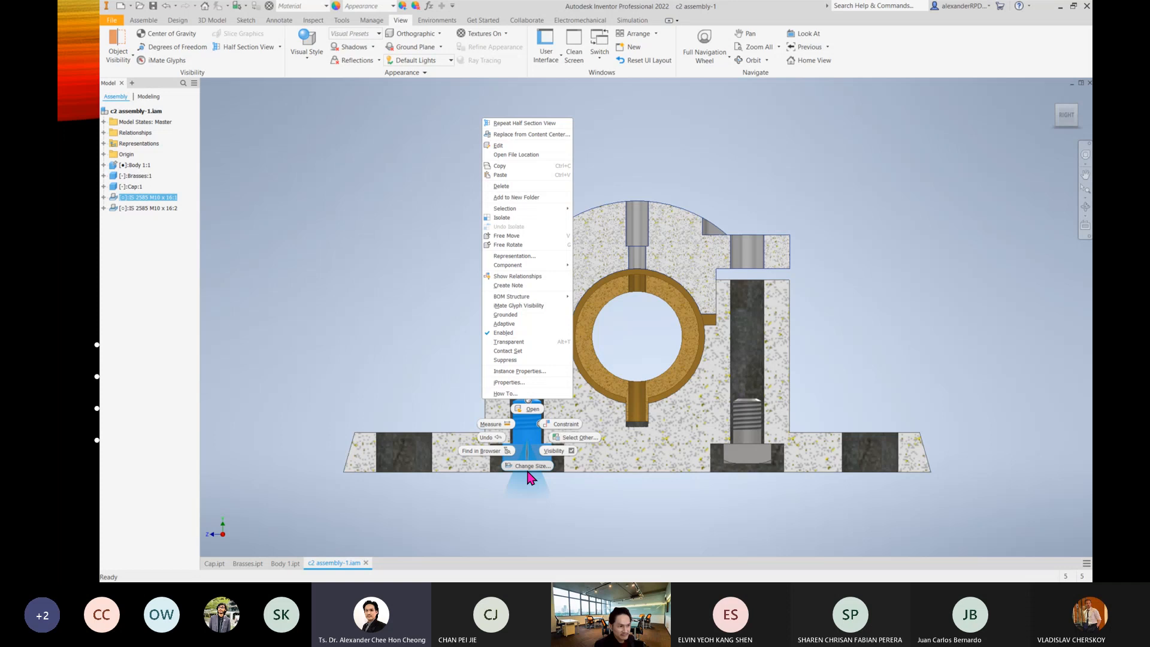
{"action": "left_click", "coordinate": [528, 472]}
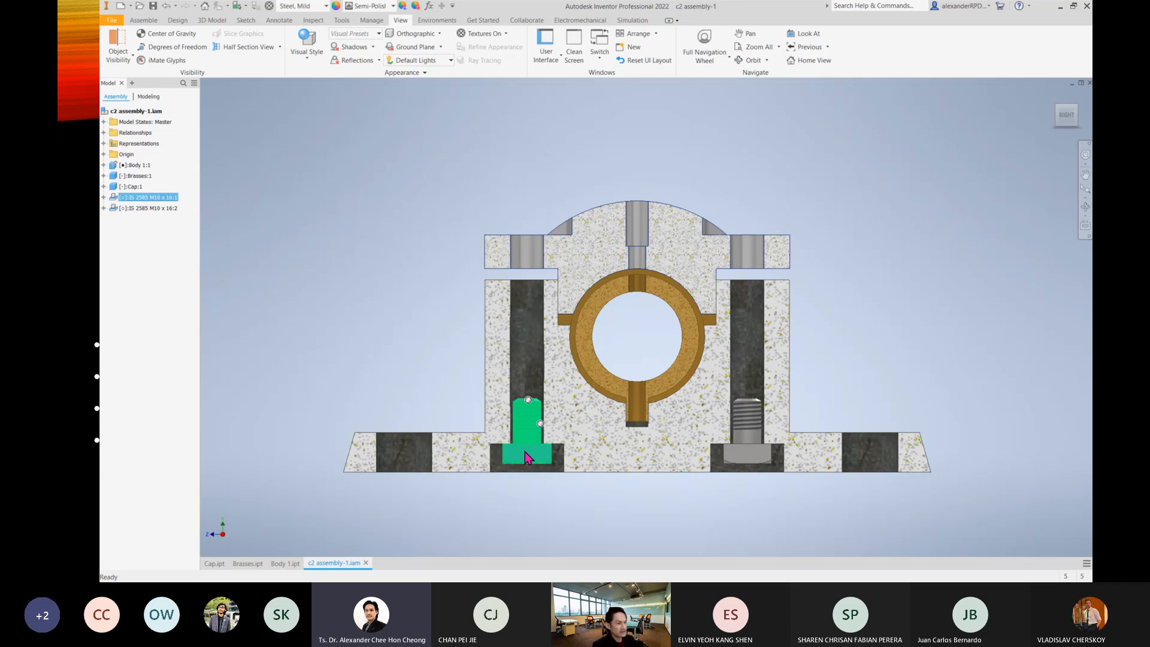
{"action": "right_click", "coordinate": [524, 451]}
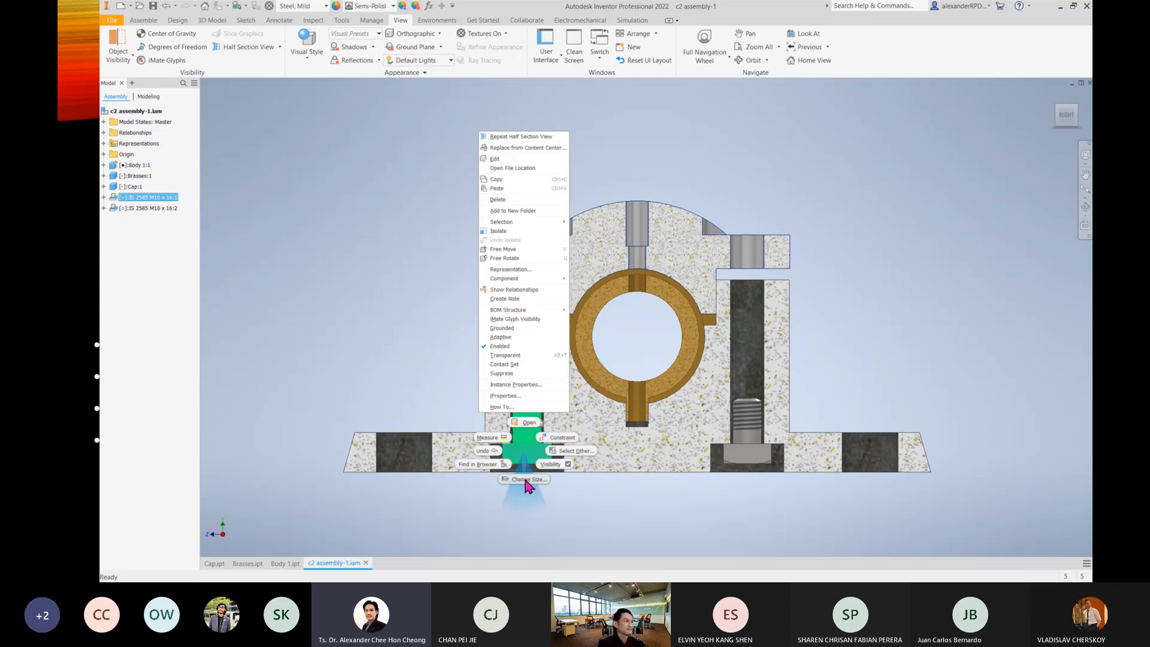
{"action": "left_click", "coordinate": [146, 198]}
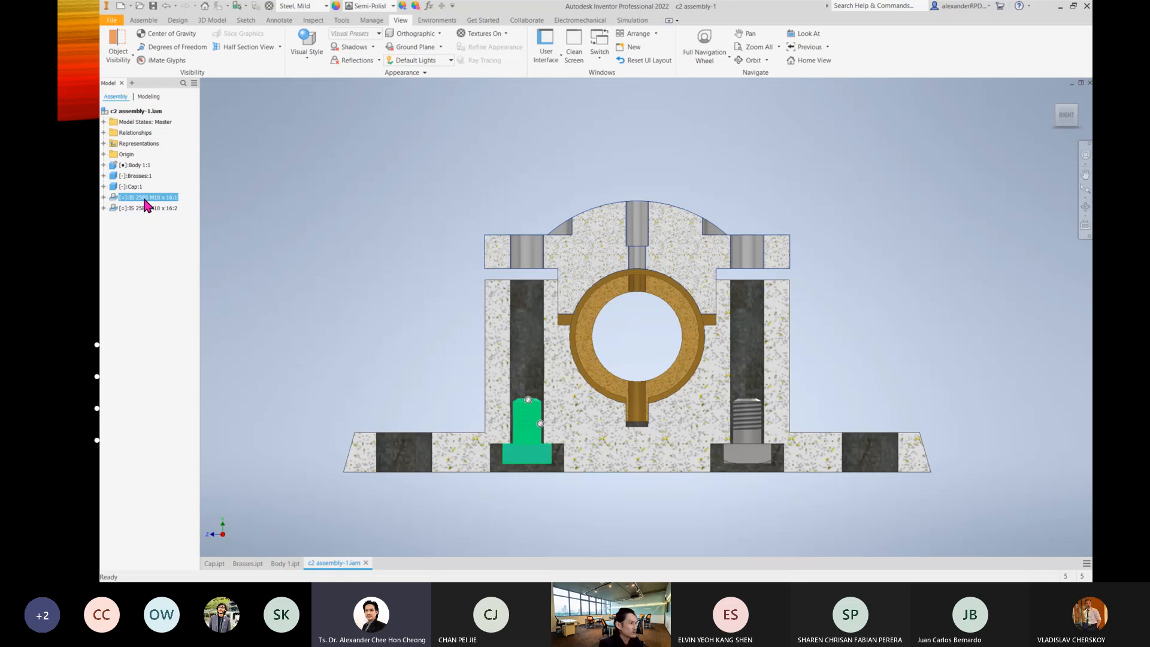
{"action": "right_click", "coordinate": [145, 199]}
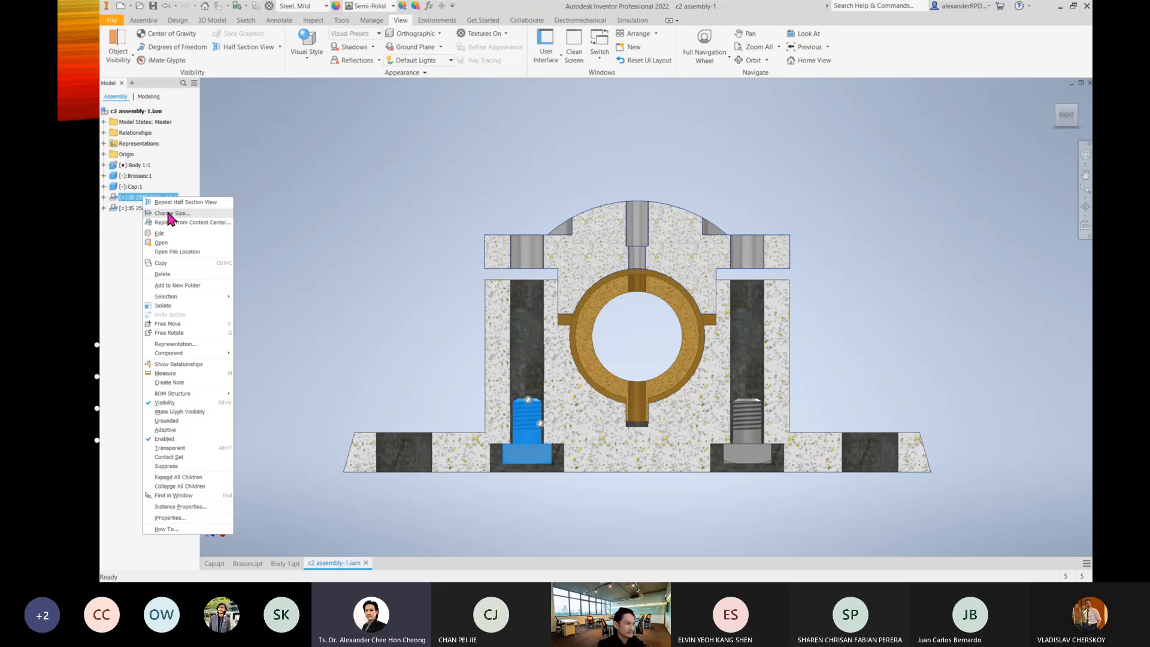
{"action": "left_click", "coordinate": [389, 309]}
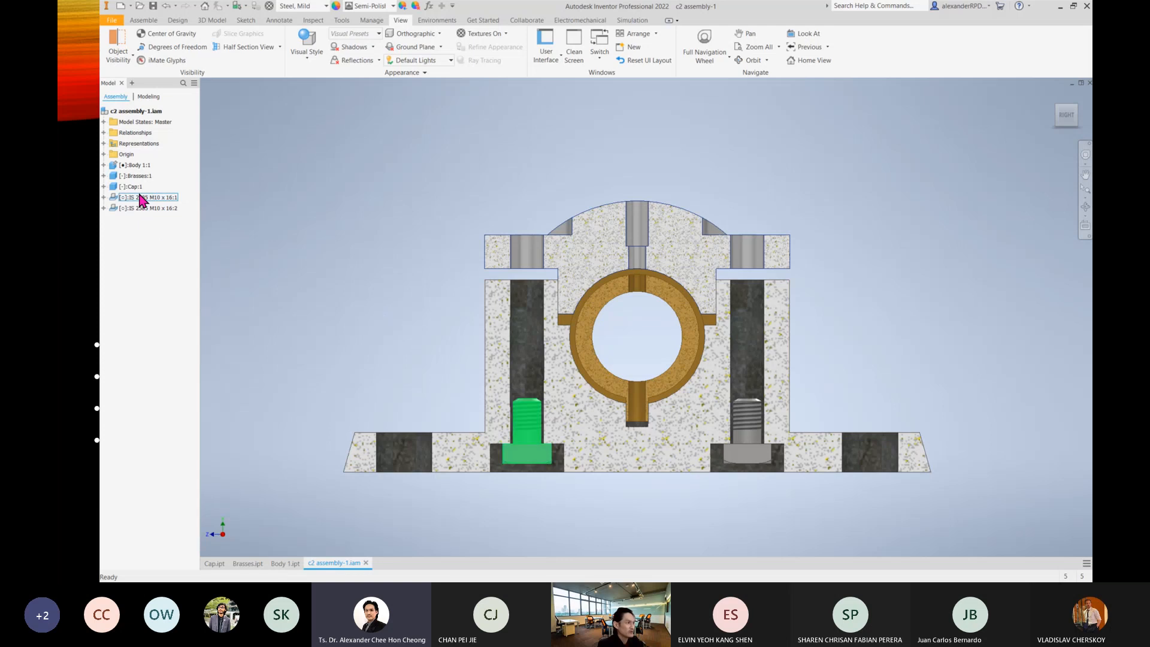
{"action": "left_click", "coordinate": [141, 198]}
{"action": "left_click", "coordinate": [156, 209], "text": "ctrl"}
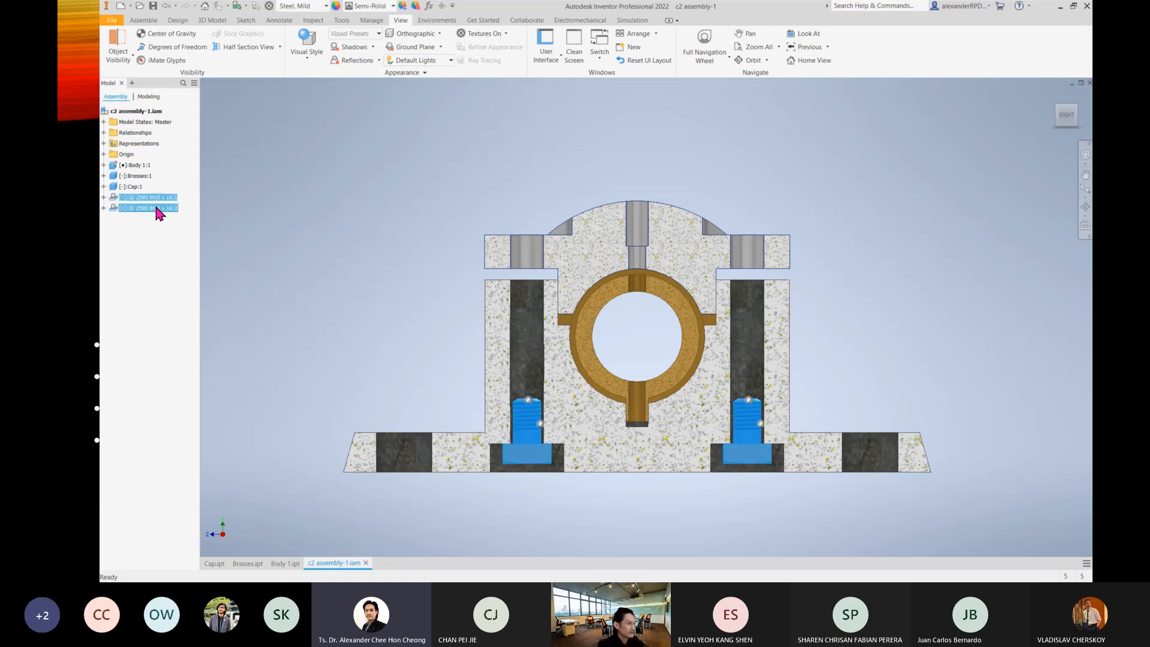
{"action": "right_click", "coordinate": [158, 211]}
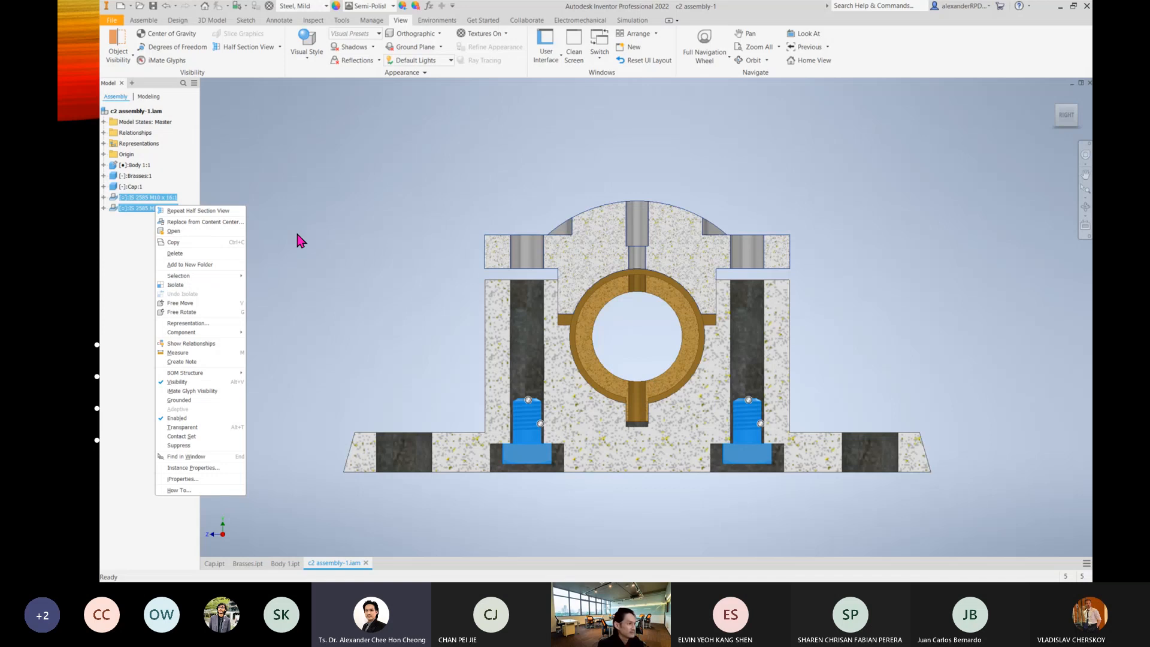
{"action": "left_click", "coordinate": [359, 265]}
Change the size of the left-hand IS 2585 M10 bolt to a nominal length of 100 mm and apply it.
{"action": "right_click", "coordinate": [531, 460]}
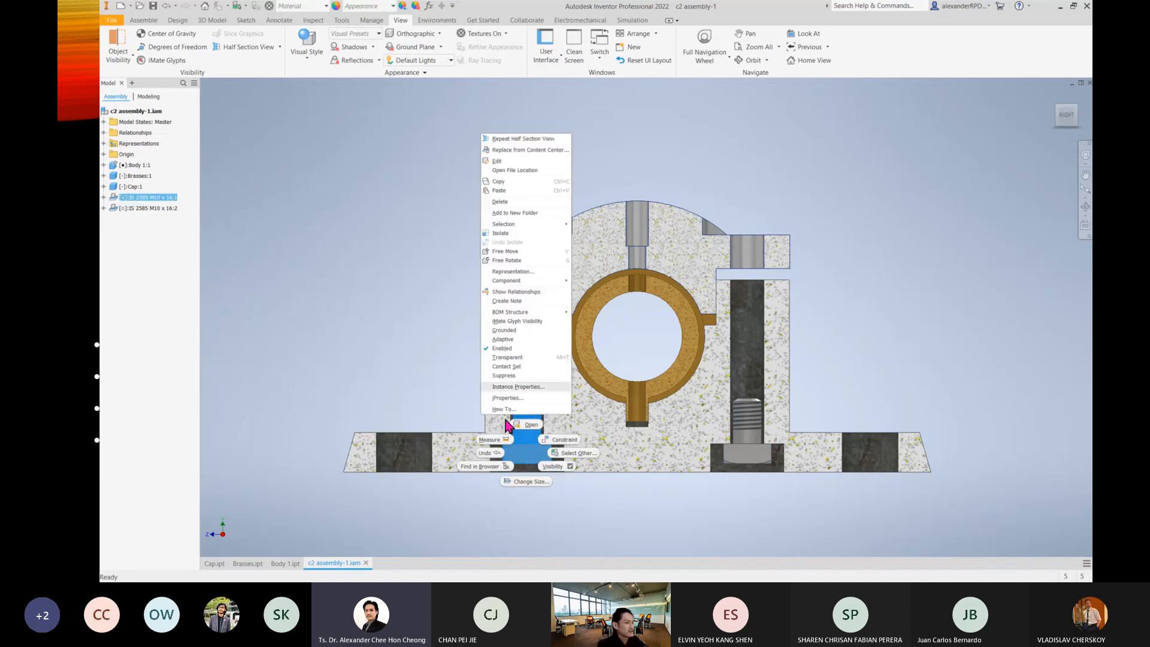
{"action": "left_click", "coordinate": [521, 481]}
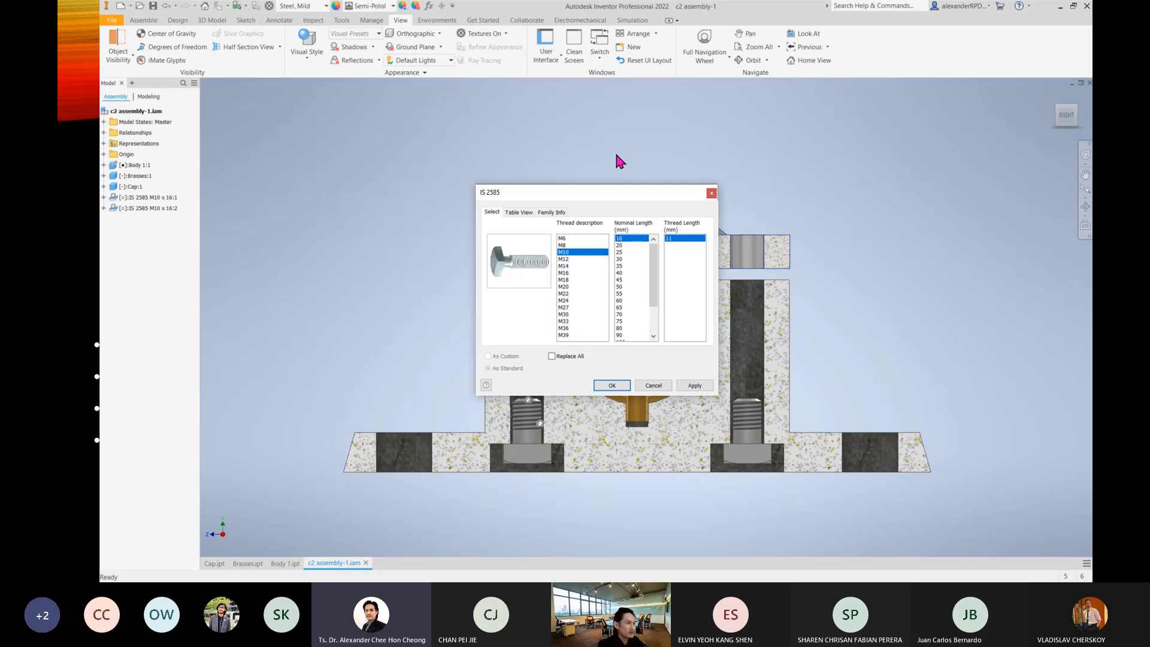
{"action": "left_click_drag", "start_coordinate": [593, 198], "coordinate": [746, 310]}
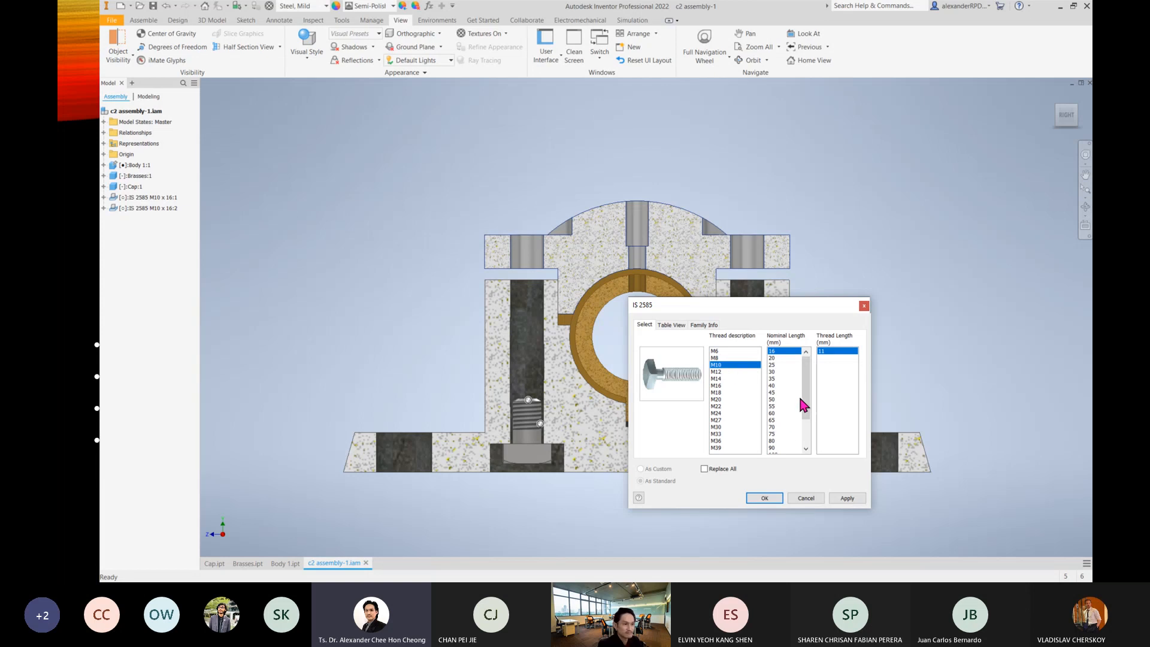
{"action": "left_click_drag", "start_coordinate": [808, 403], "coordinate": [827, 433]}
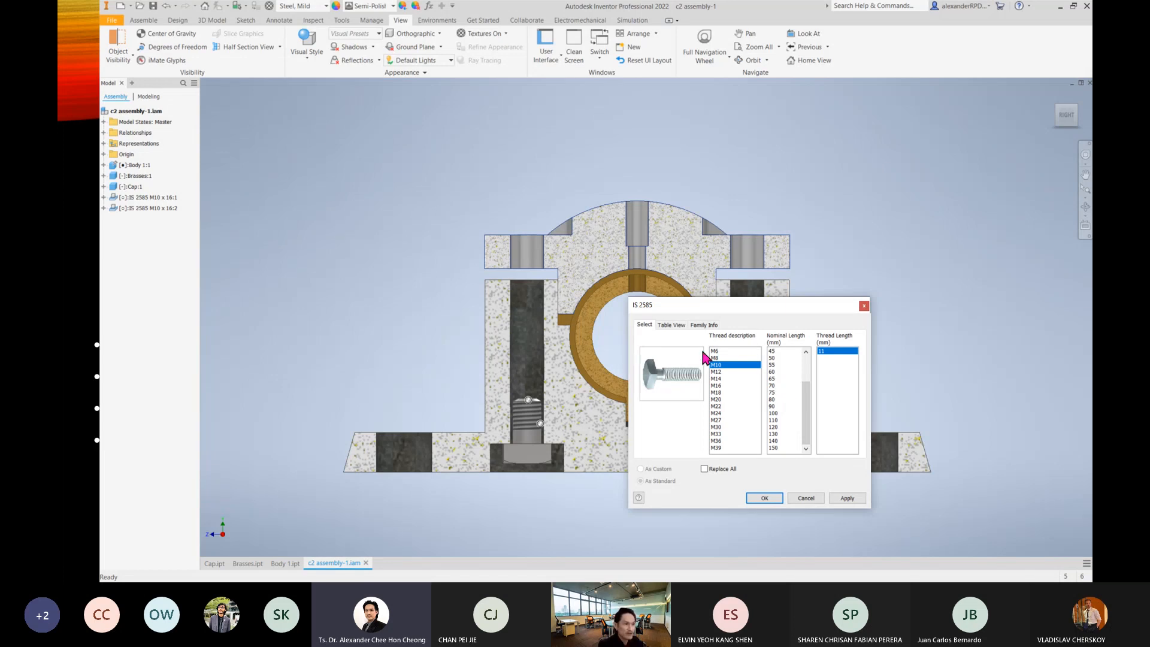
{"action": "left_click", "coordinate": [779, 399]}
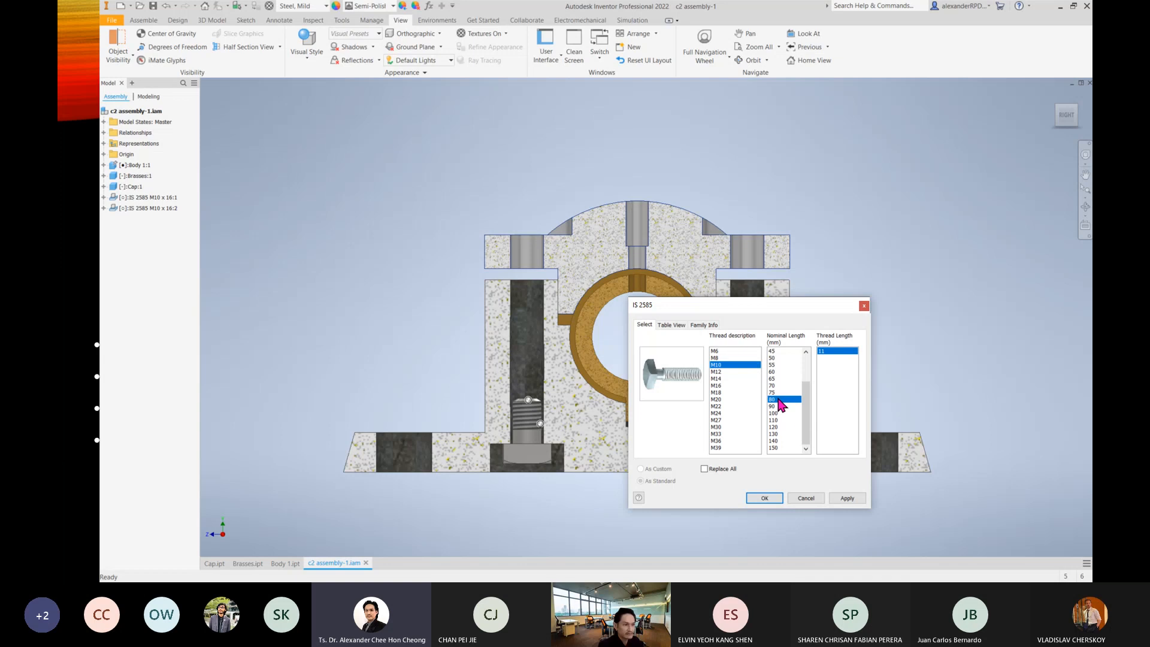
{"action": "left_click", "coordinate": [782, 412]}
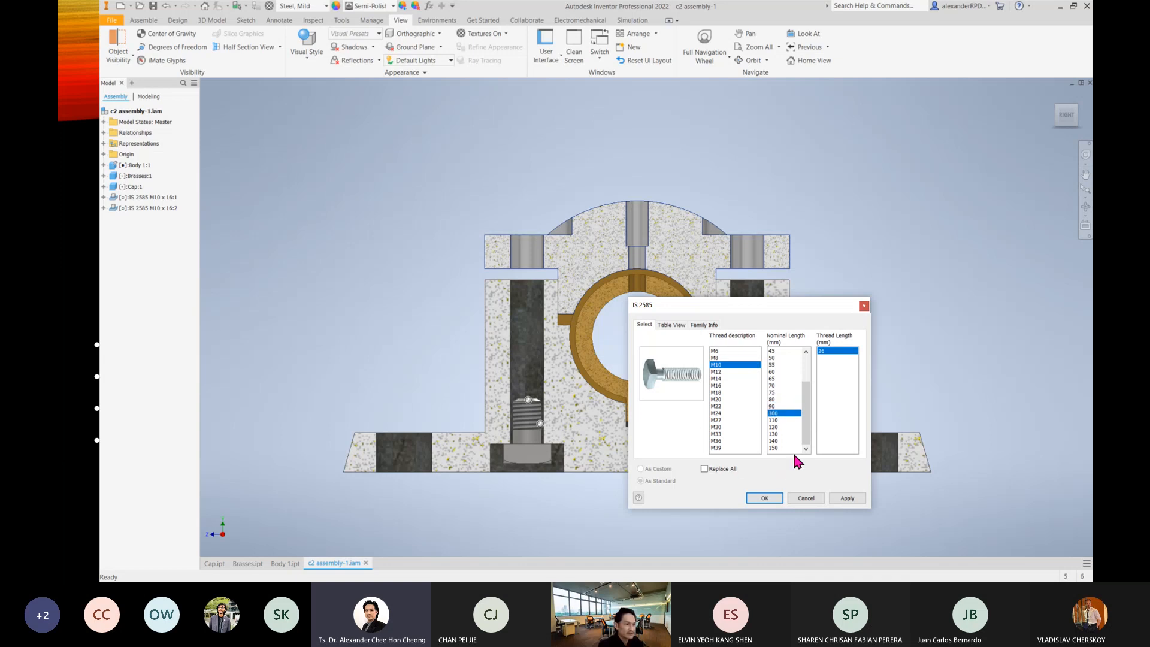
{"action": "left_click", "coordinate": [845, 500]}
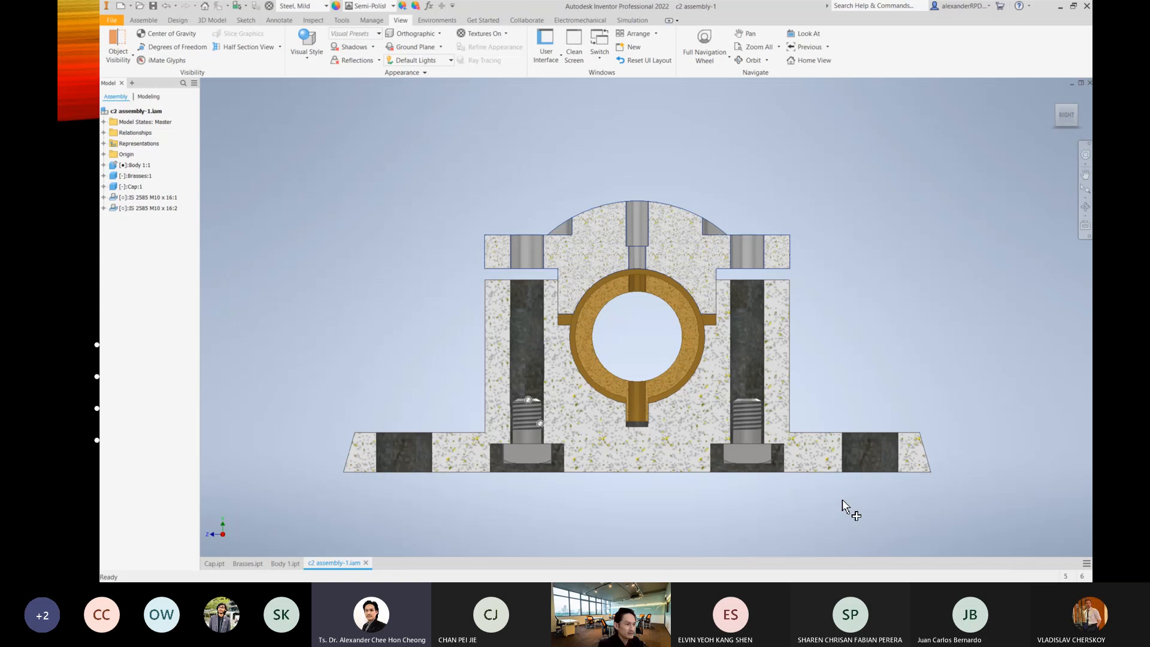
Set the left-hand IS 2585 M10 bolt's nominal length to 90 mm and apply it.
{"action": "double_click", "coordinate": [536, 416]}
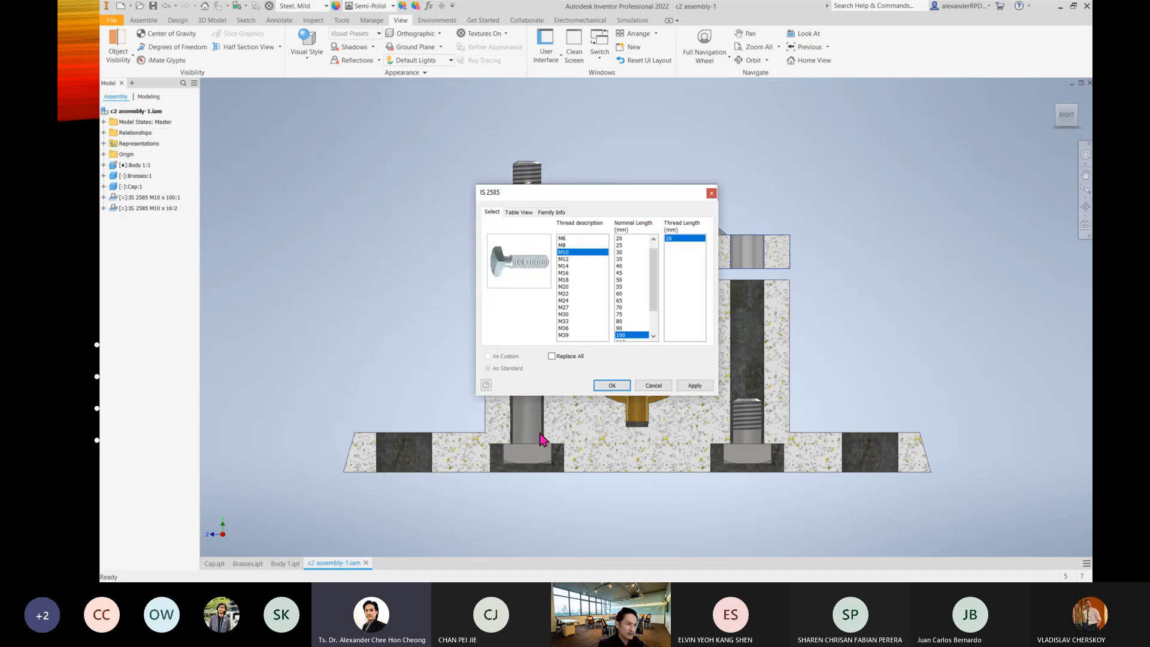
{"action": "left_click_drag", "start_coordinate": [639, 190], "coordinate": [808, 199]}
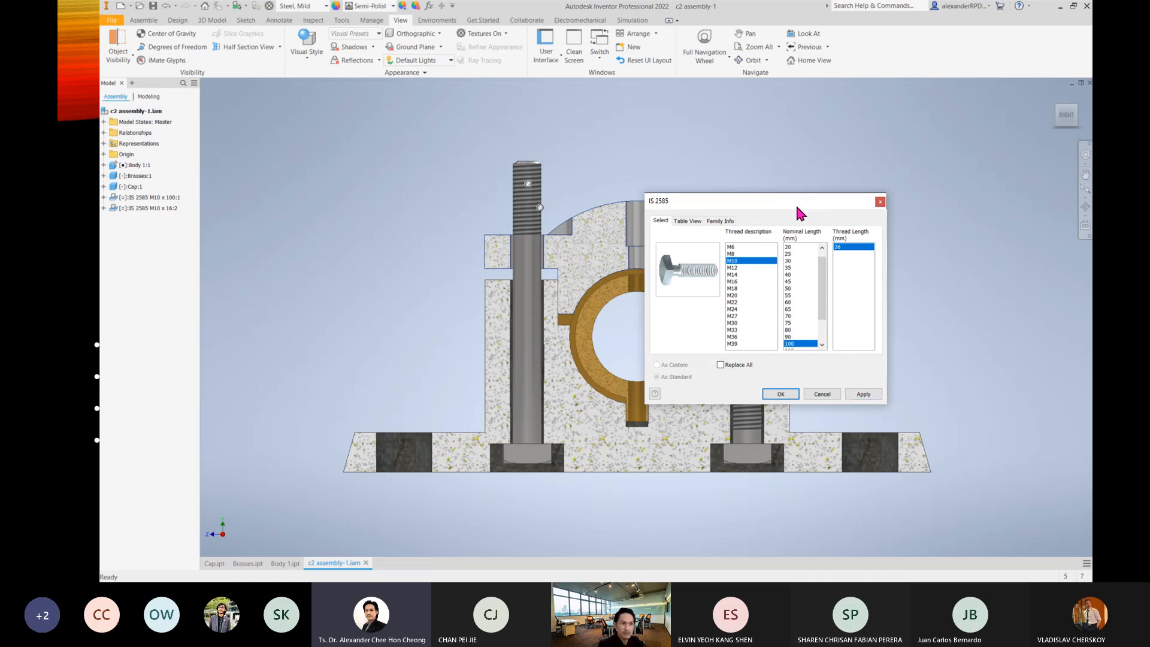
{"action": "left_click_drag", "start_coordinate": [801, 200], "coordinate": [896, 204]}
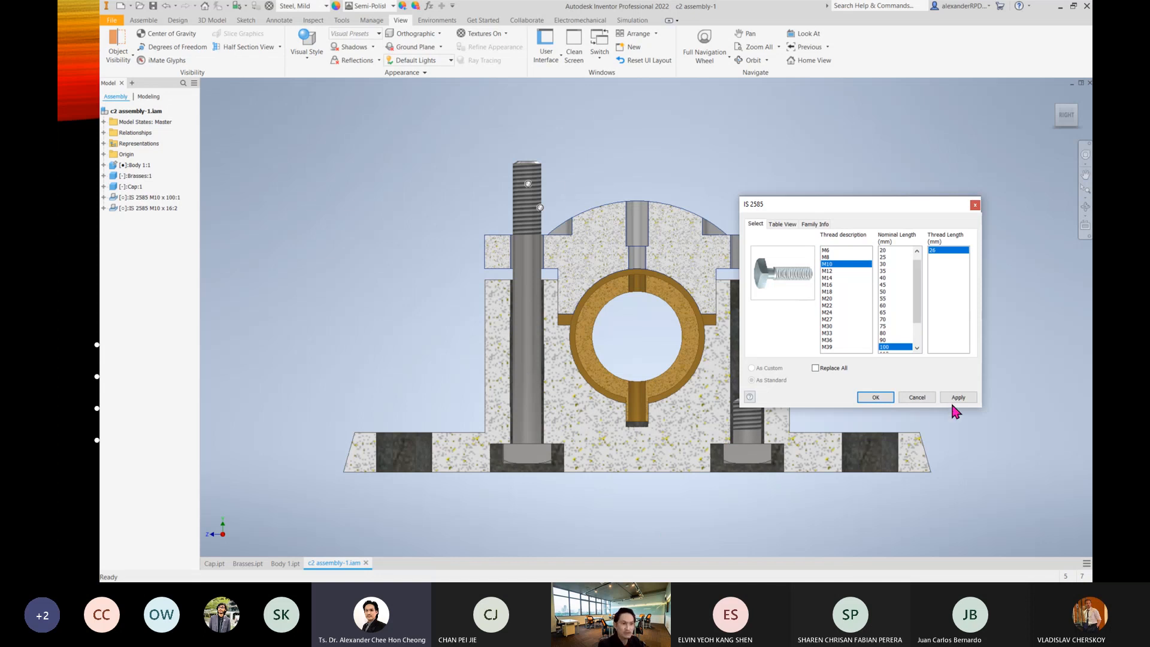
{"action": "left_click_drag", "start_coordinate": [919, 301], "coordinate": [920, 311]}
{"action": "left_click", "coordinate": [892, 319]}
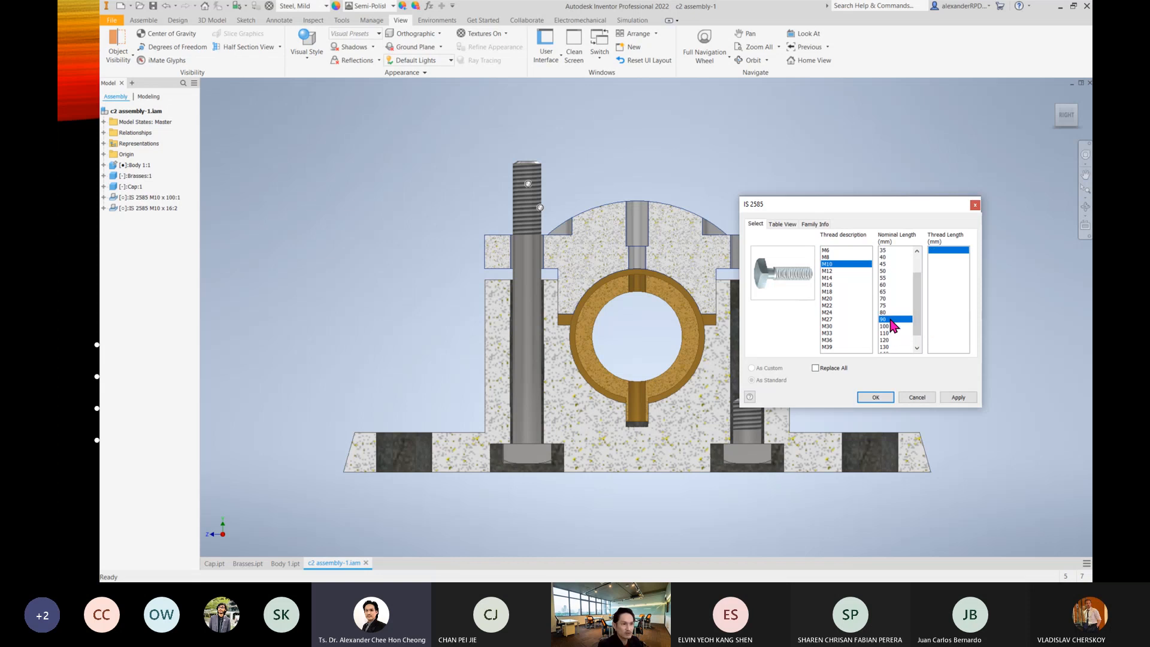
{"action": "left_click", "coordinate": [956, 397]}
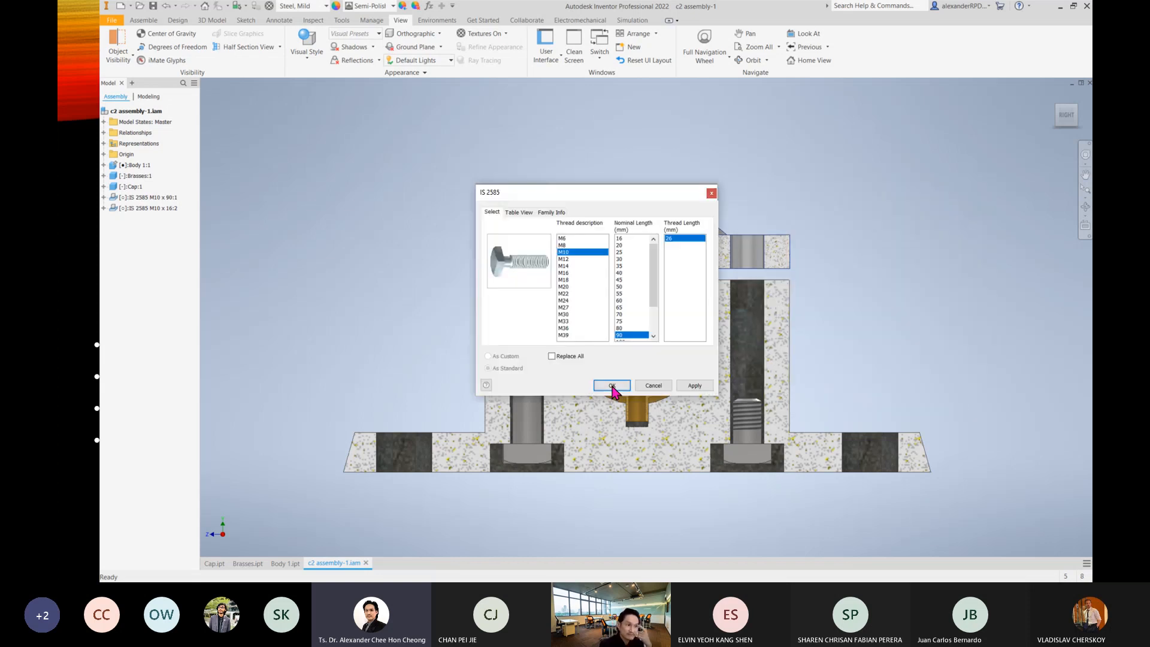
Check the left-hand bolt's reach above the cap, review its IS 2585 family information and close the size settings.
{"action": "left_click_drag", "start_coordinate": [584, 192], "coordinate": [914, 220]}
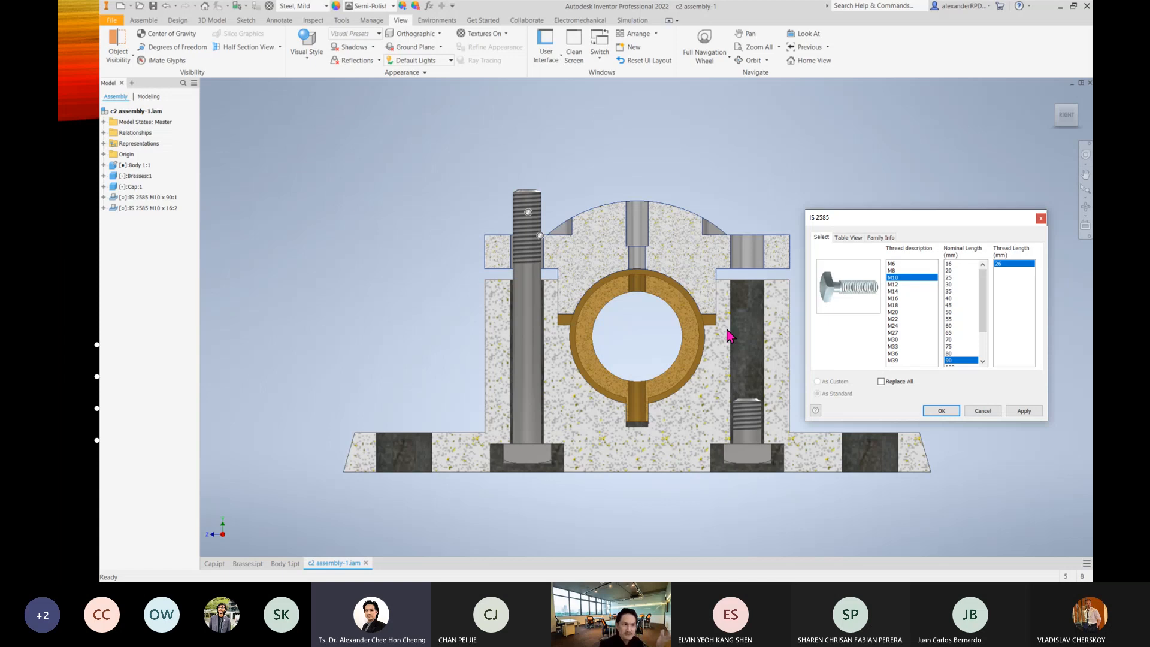
{"action": "left_click", "coordinate": [879, 237]}
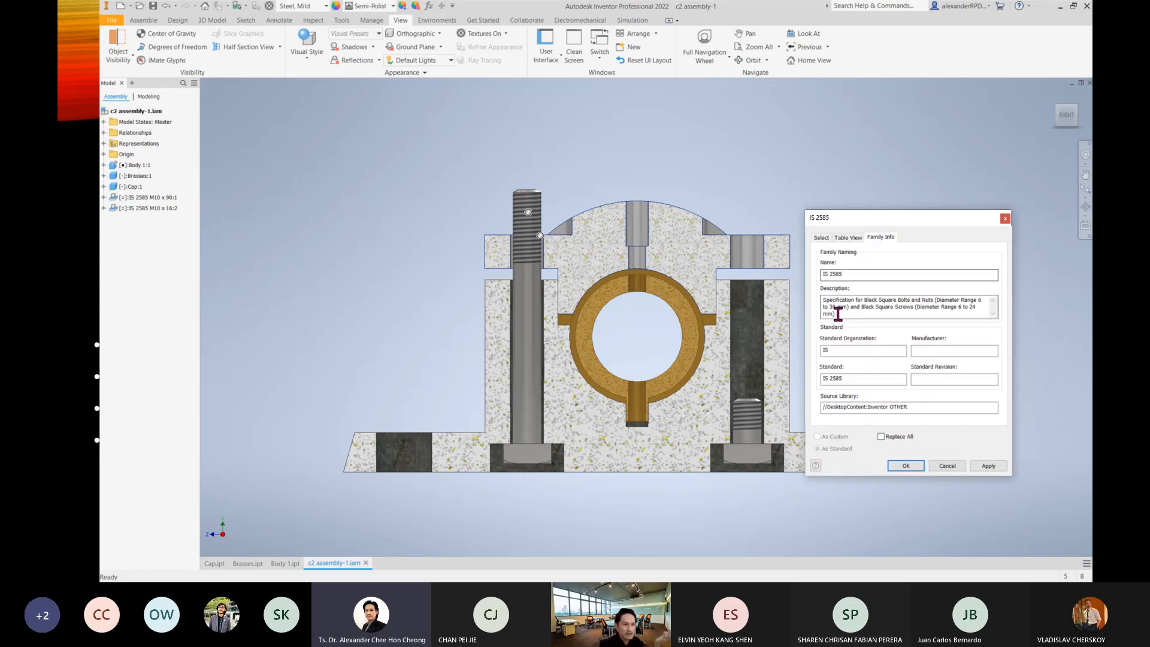
{"action": "left_click", "coordinate": [848, 237]}
{"action": "left_click_drag", "start_coordinate": [935, 221], "coordinate": [788, 222]}
{"action": "left_click", "coordinate": [672, 239]}
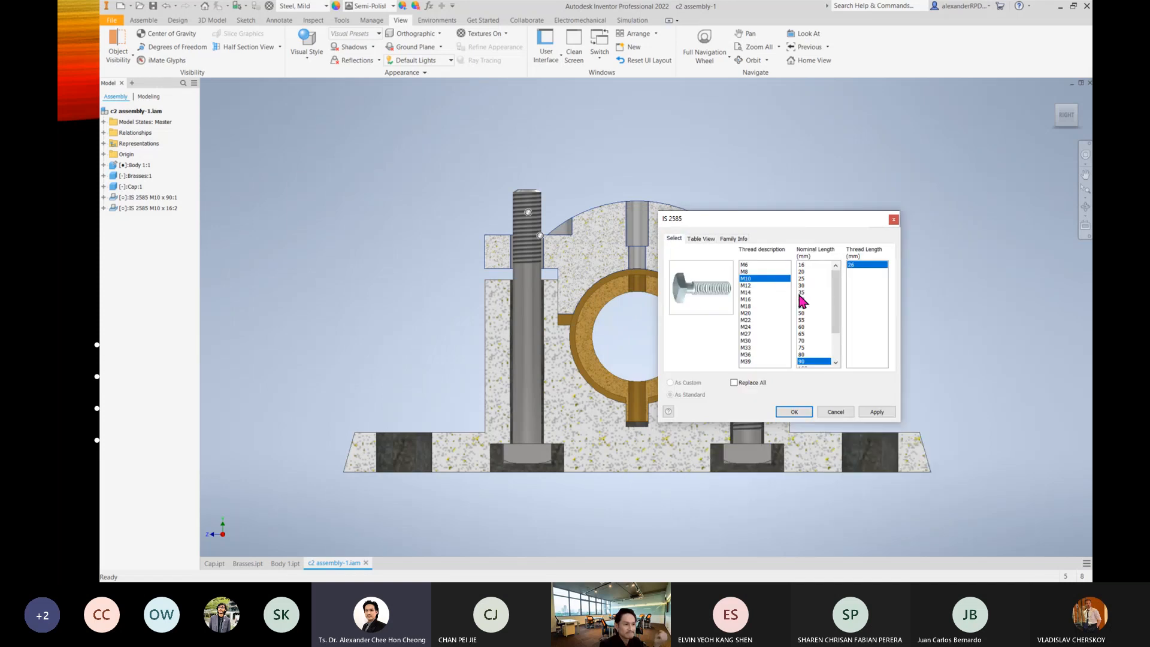
{"action": "left_click", "coordinate": [875, 413]}
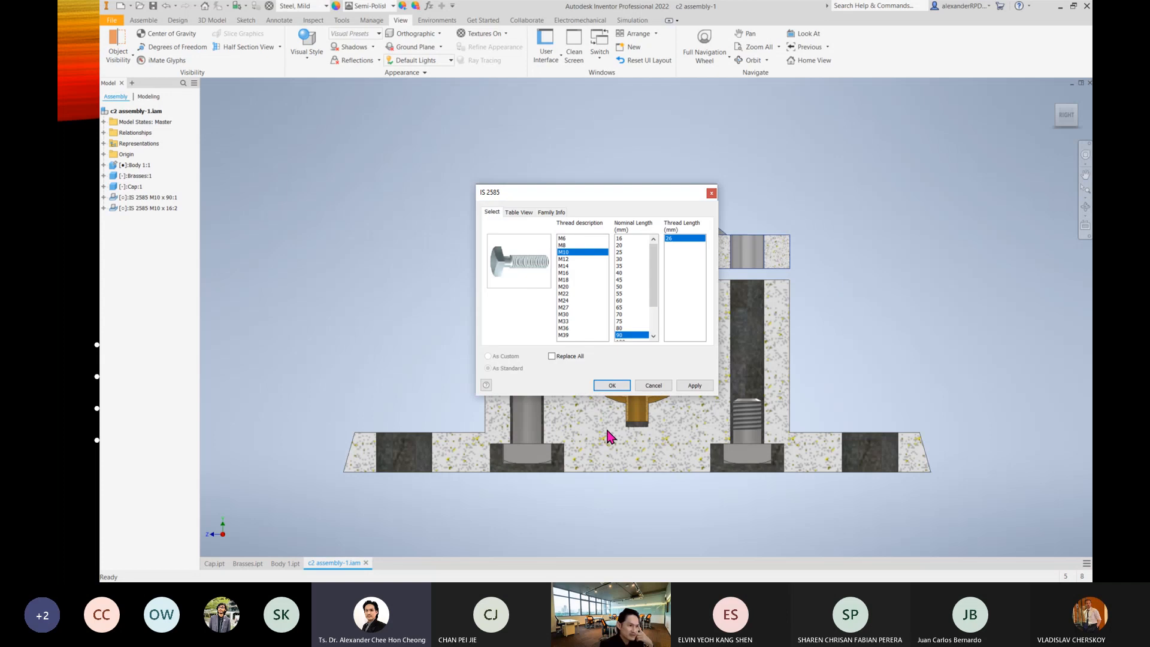
{"action": "left_click", "coordinate": [617, 386]}
Change the size of the right-hand IS 2585 M10 bolt to a nominal length of 90 mm and close the size settings.
{"action": "right_click", "coordinate": [739, 451]}
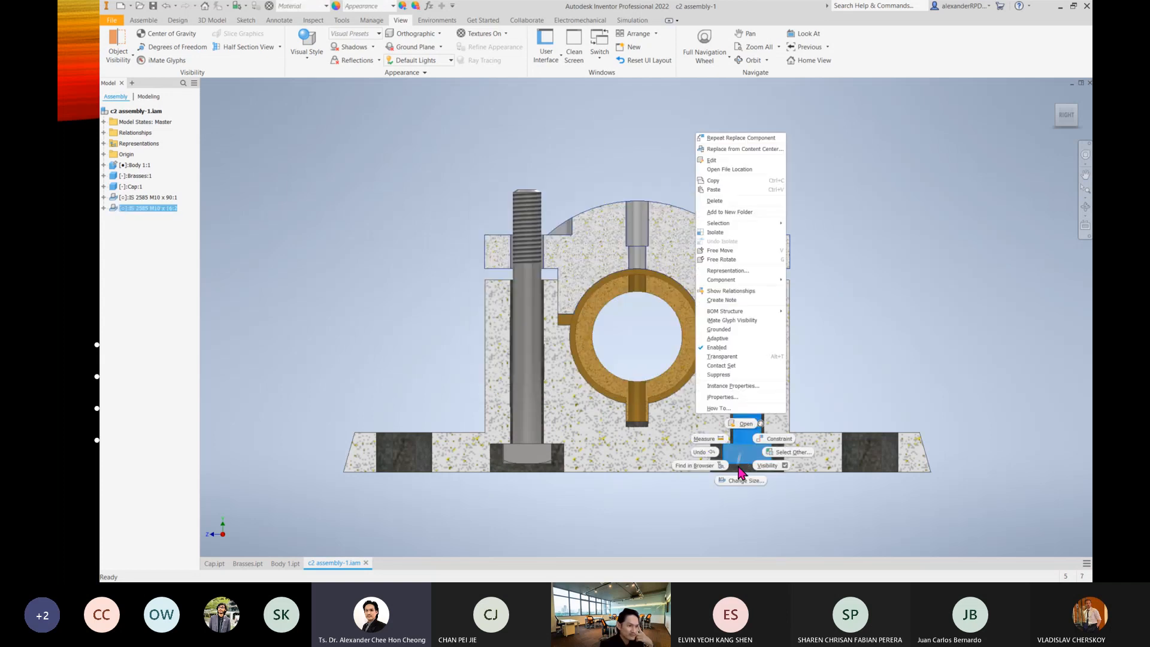
{"action": "left_click", "coordinate": [741, 479]}
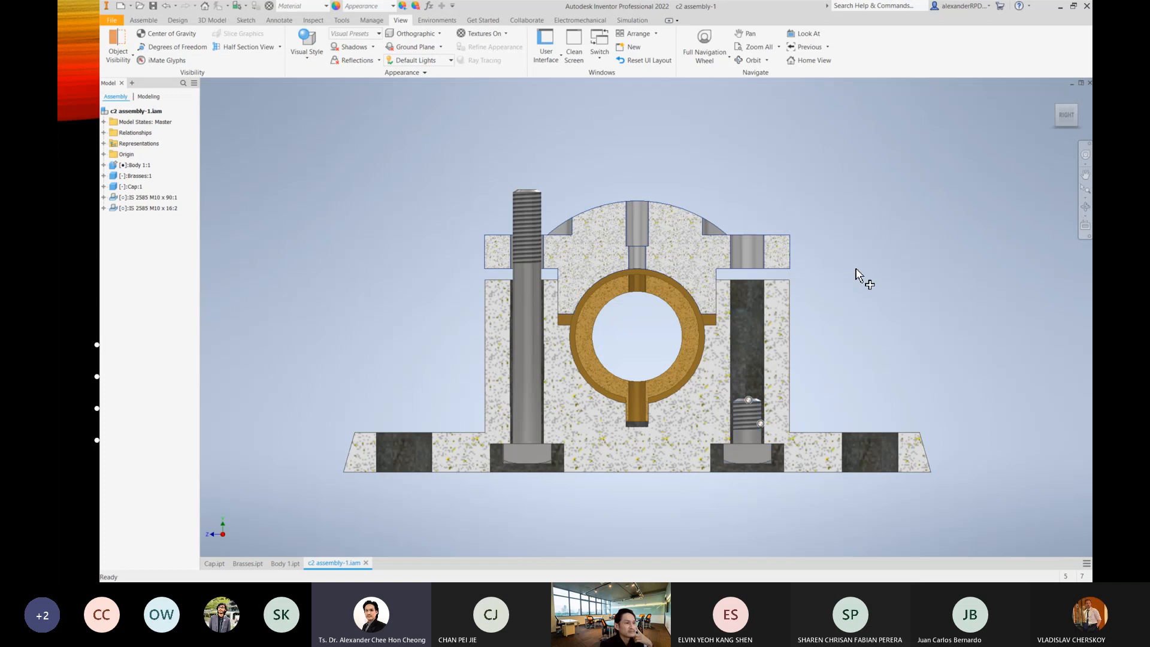
{"action": "left_click", "coordinate": [624, 334]}
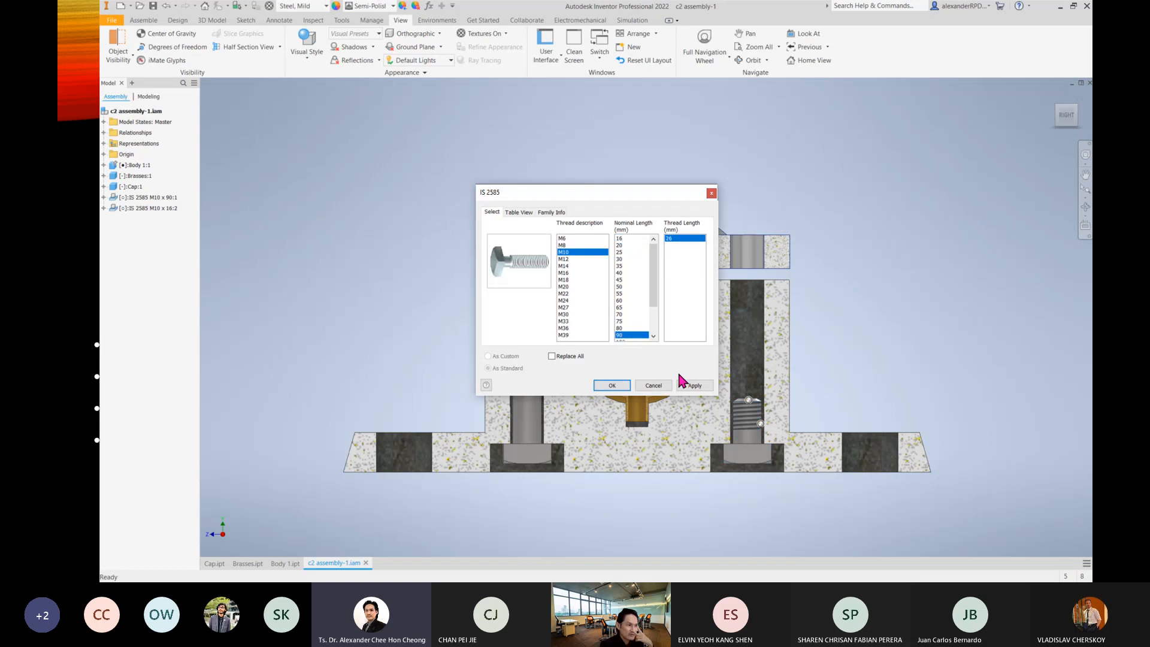
{"action": "left_click", "coordinate": [685, 383]}
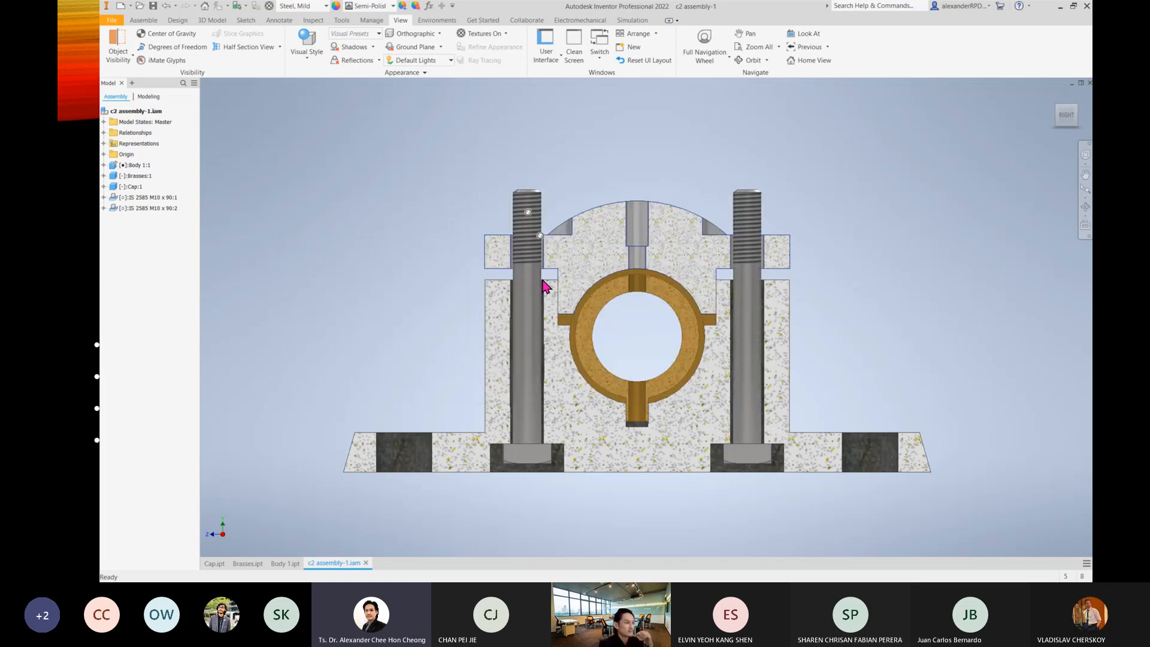
{"action": "left_click_drag", "start_coordinate": [664, 191], "coordinate": [414, 191]}
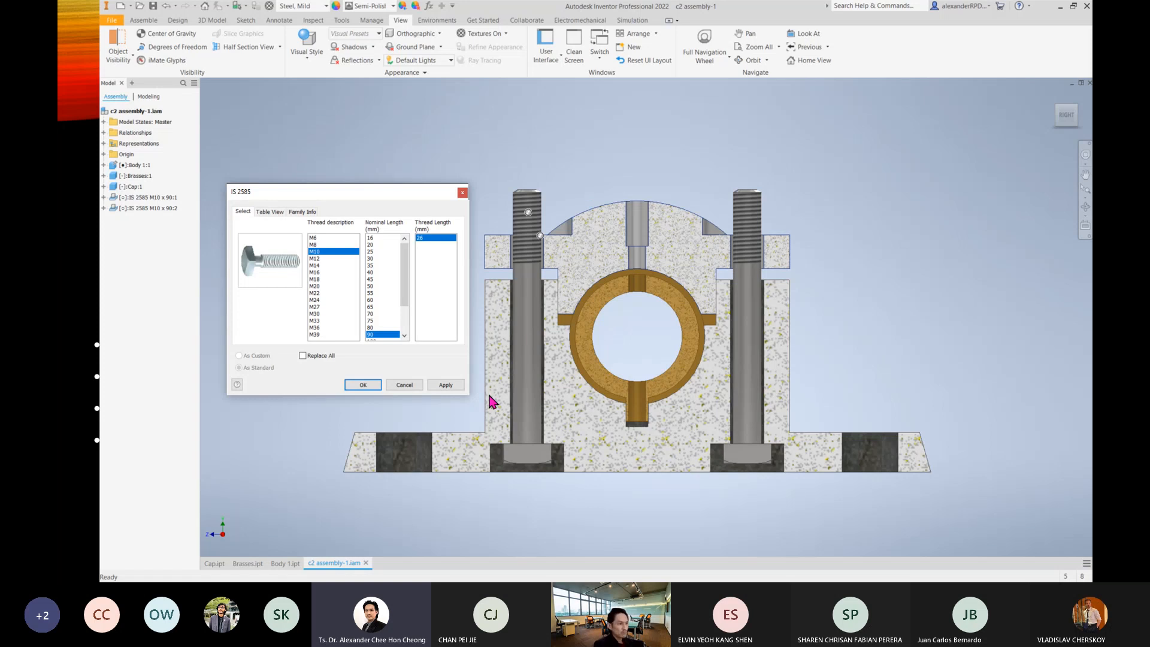
{"action": "left_click", "coordinate": [413, 385]}
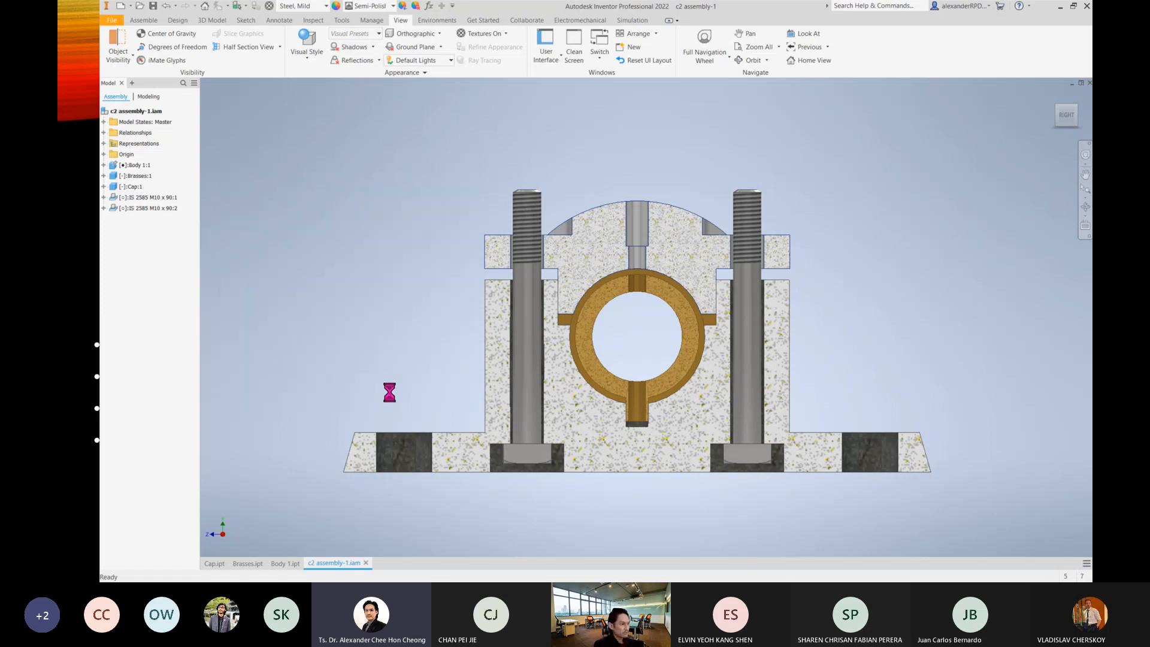
{"action": "left_click", "coordinate": [613, 386]}
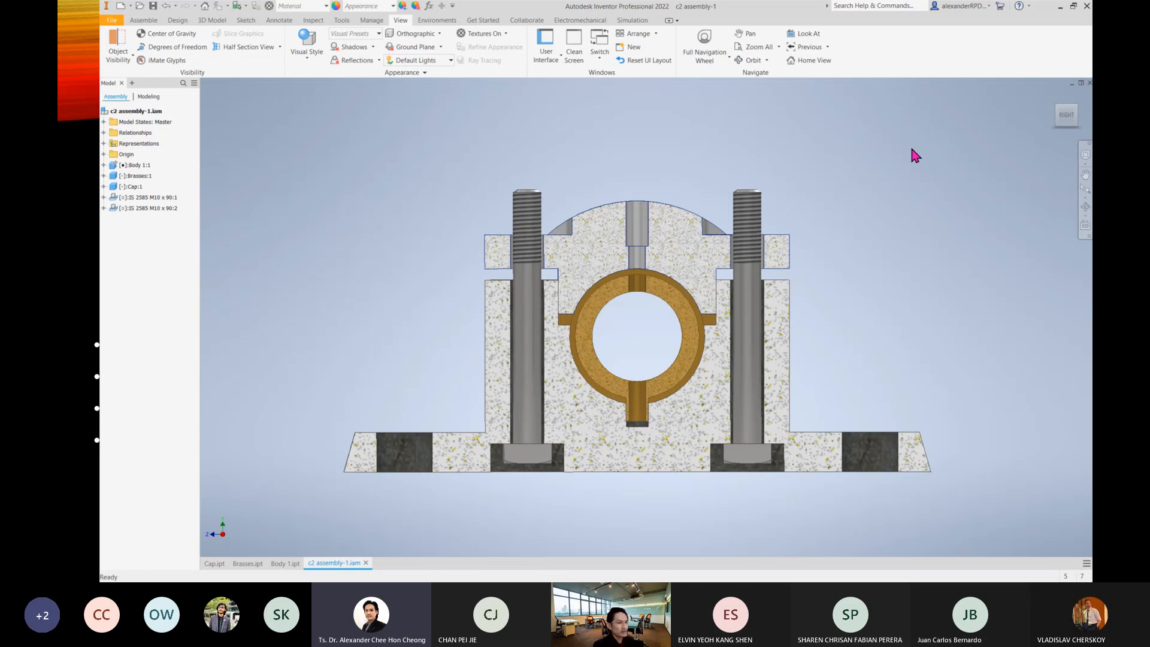
Return the sectioned assembly to the home view and open the Nuts category of fasteners for placing from the Content Center.
{"action": "key", "text": "F6"}
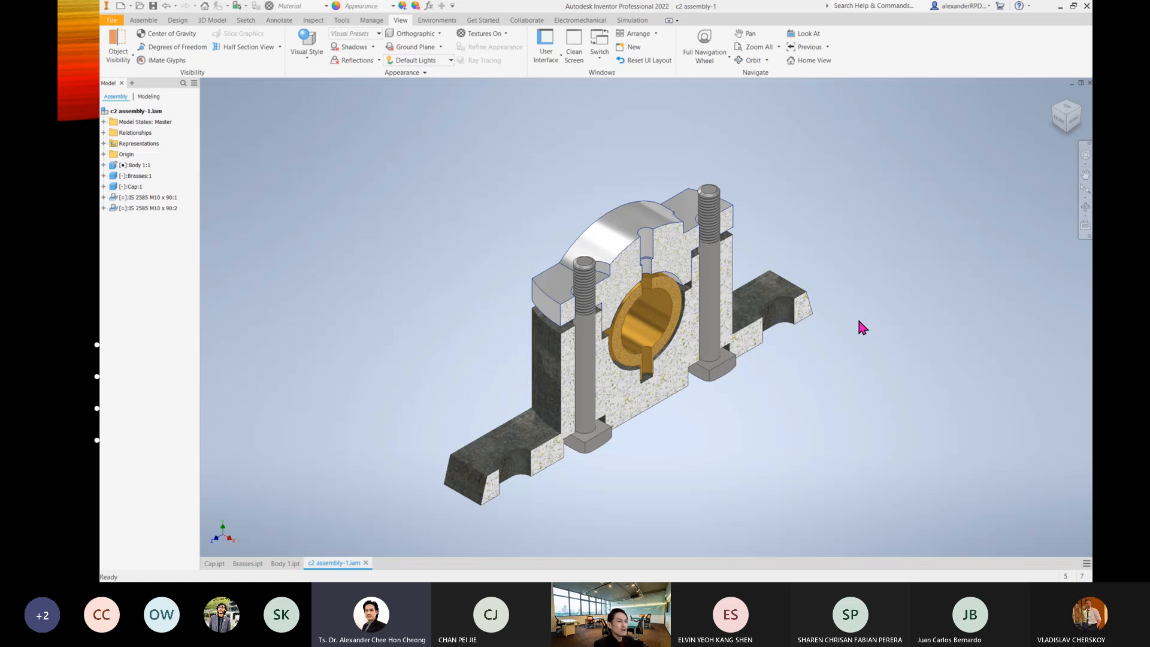
{"action": "left_click", "coordinate": [144, 20]}
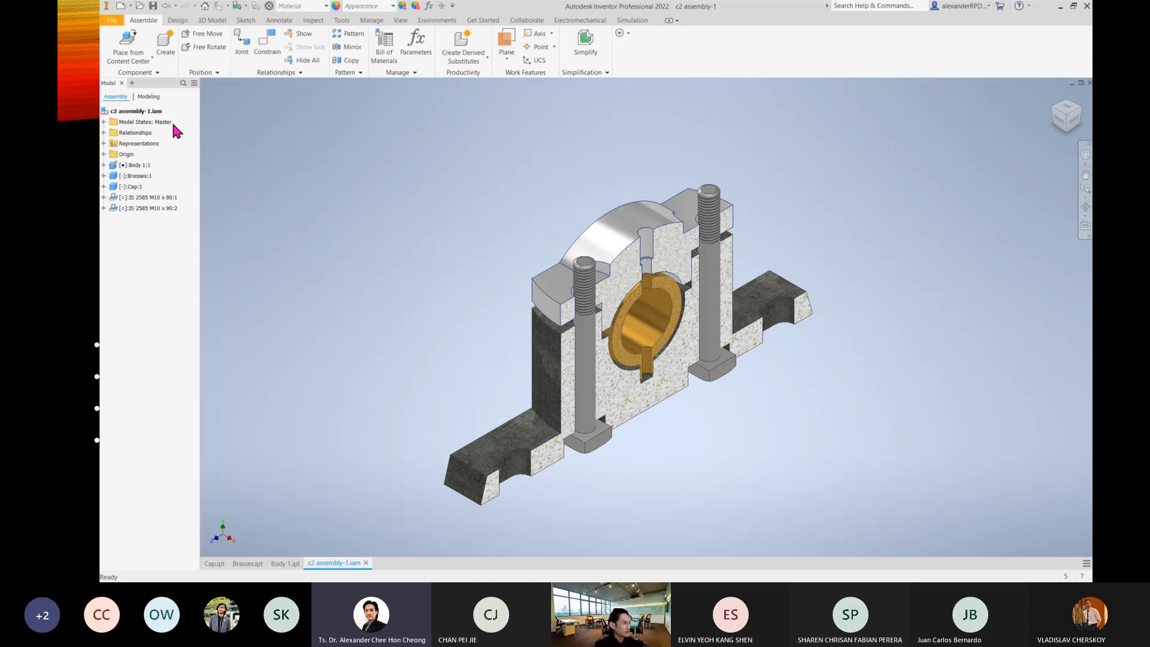
{"action": "left_click", "coordinate": [131, 52]}
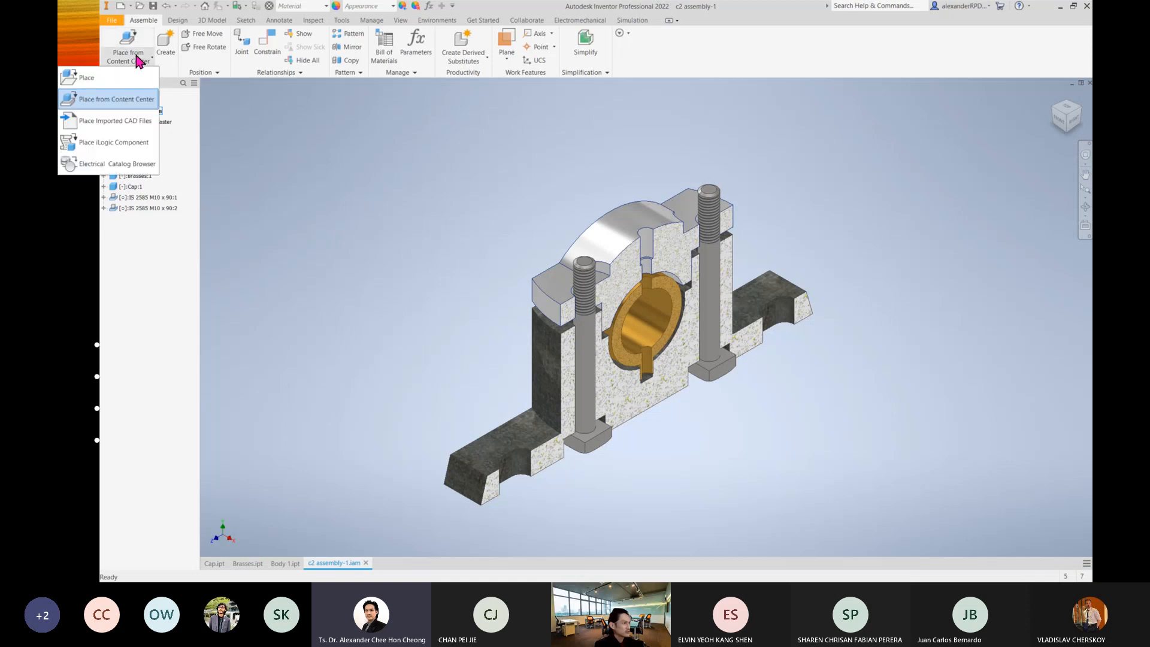
{"action": "left_click", "coordinate": [128, 100]}
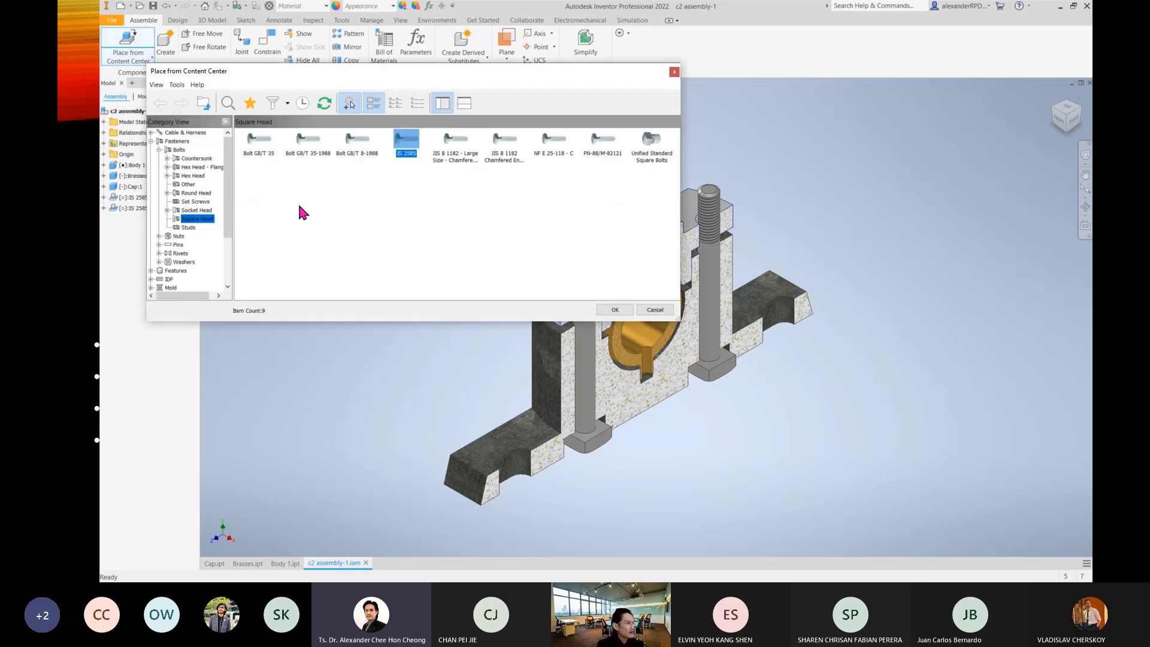
{"action": "middle_click_drag", "start_coordinate": [642, 496], "coordinate": [911, 497], "text": "shift"}
{"action": "left_click_drag", "start_coordinate": [486, 81], "coordinate": [534, 169]}
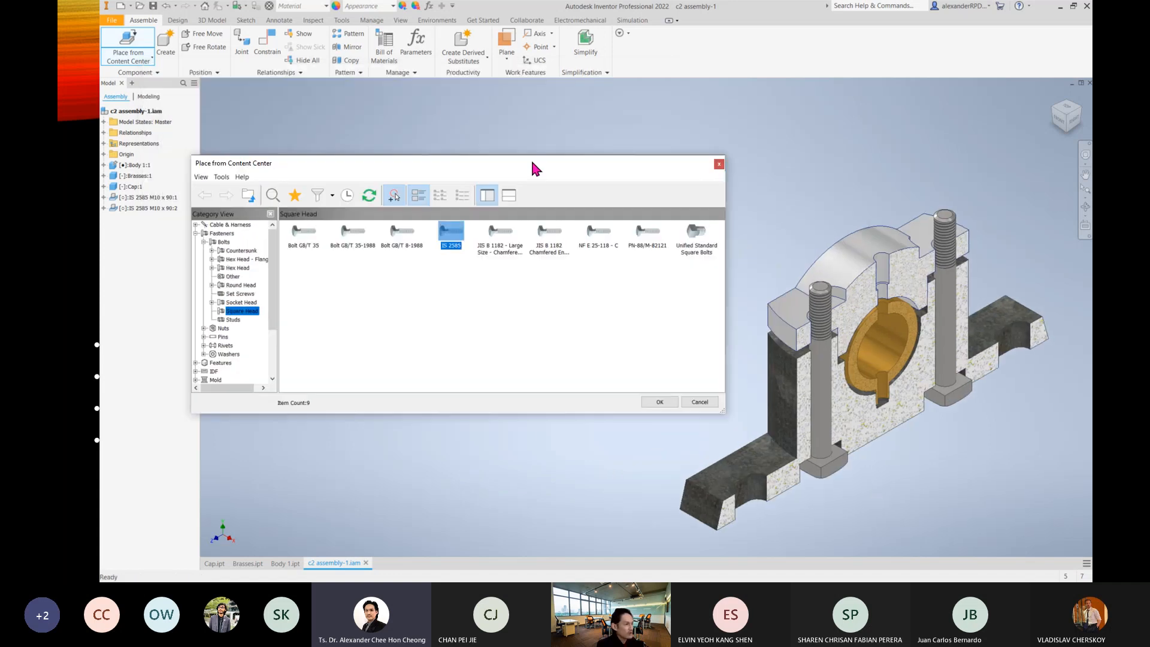
{"action": "left_click", "coordinate": [221, 233]}
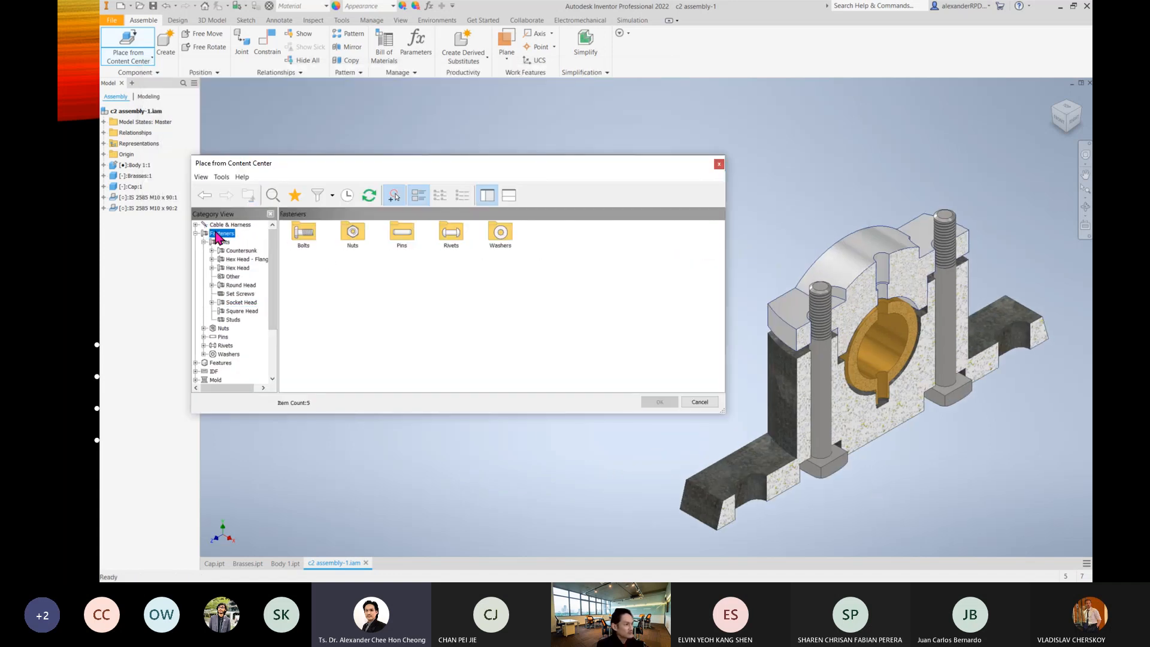
{"action": "left_click", "coordinate": [353, 235]}
{"action": "double_click", "coordinate": [353, 237]}
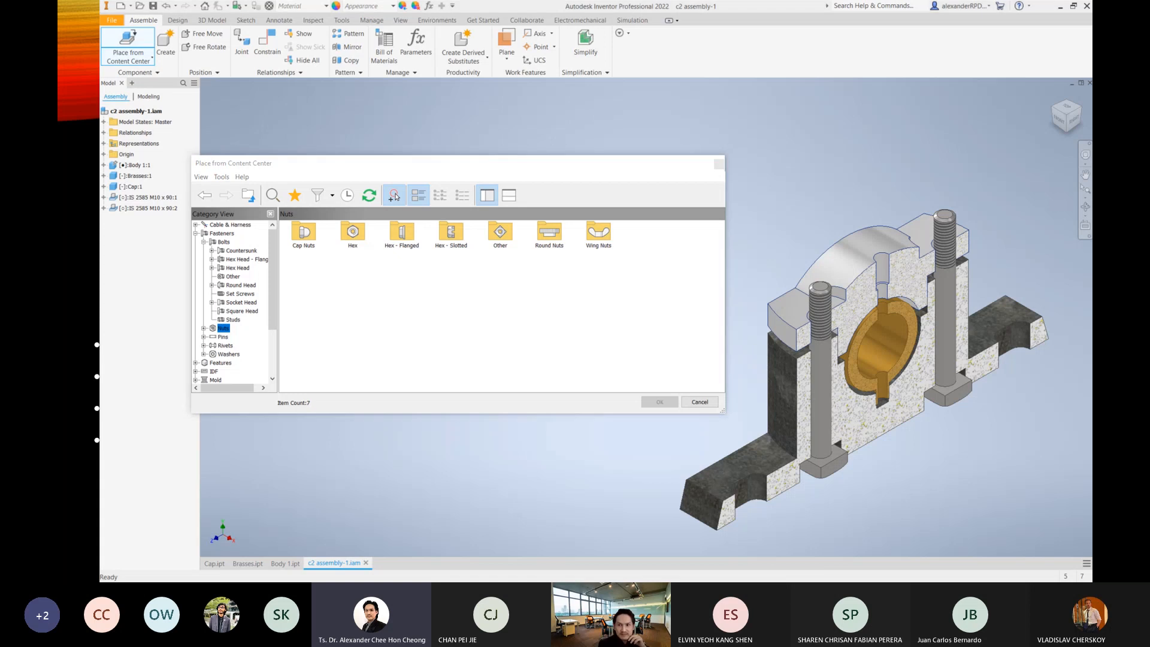
Check the nut shape on the reference slide and choose the ISO 4032 hex nut from the Content Center.
{"action": "key", "text": "alt+Tab"}
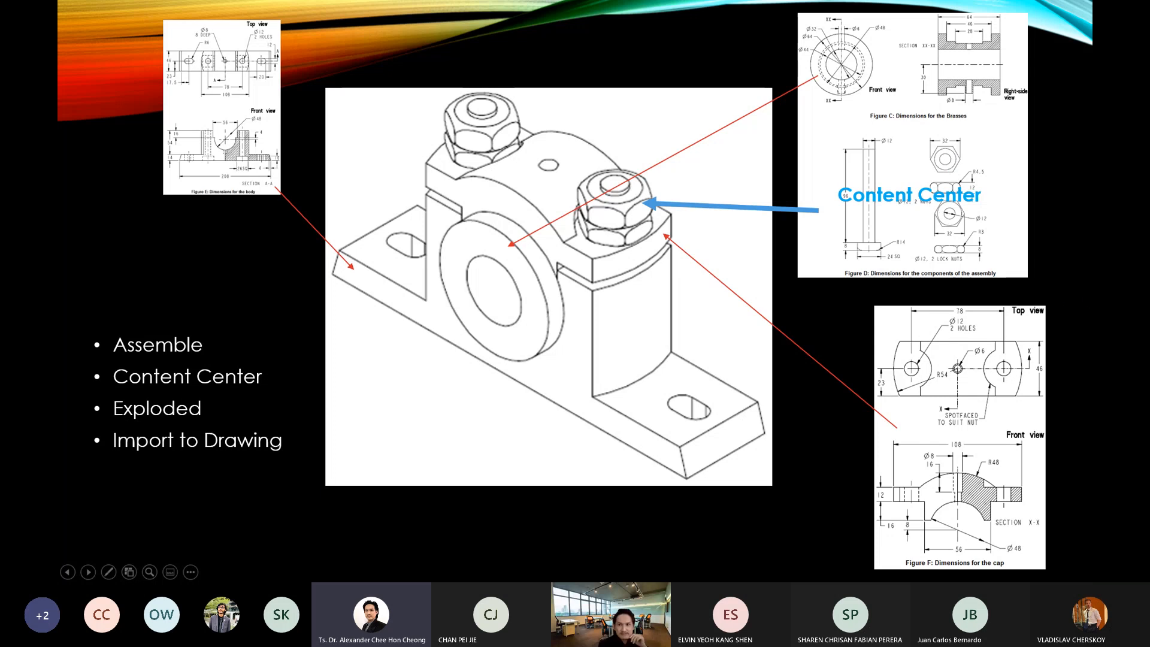
{"action": "key", "text": "alt+Tab"}
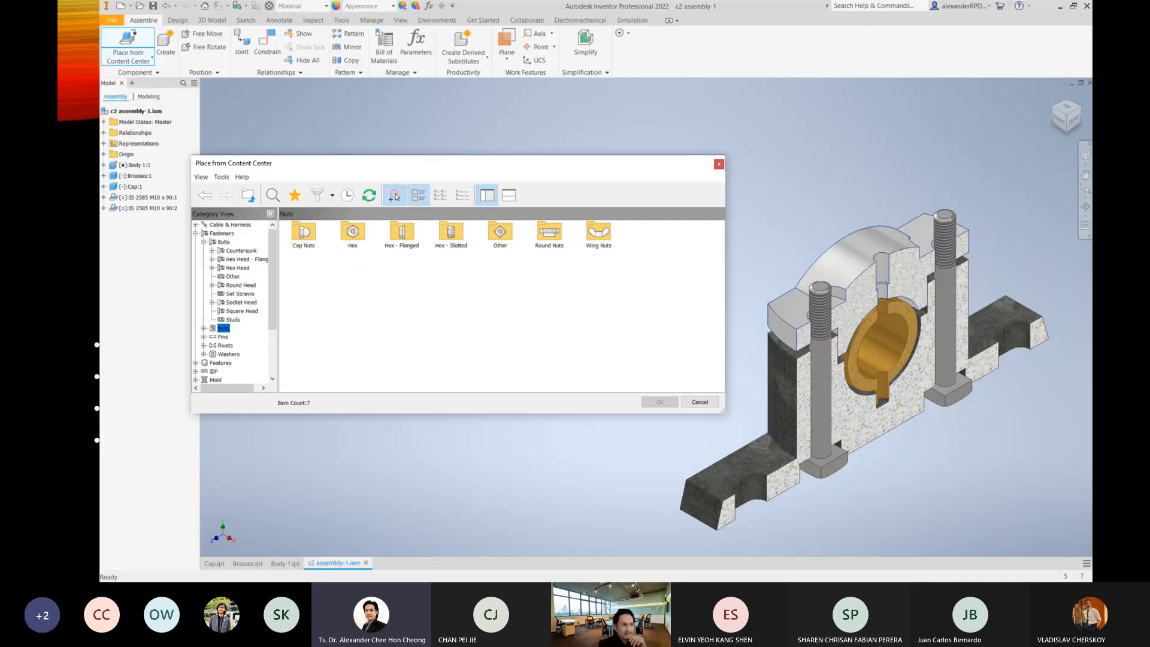
{"action": "left_click", "coordinate": [356, 233]}
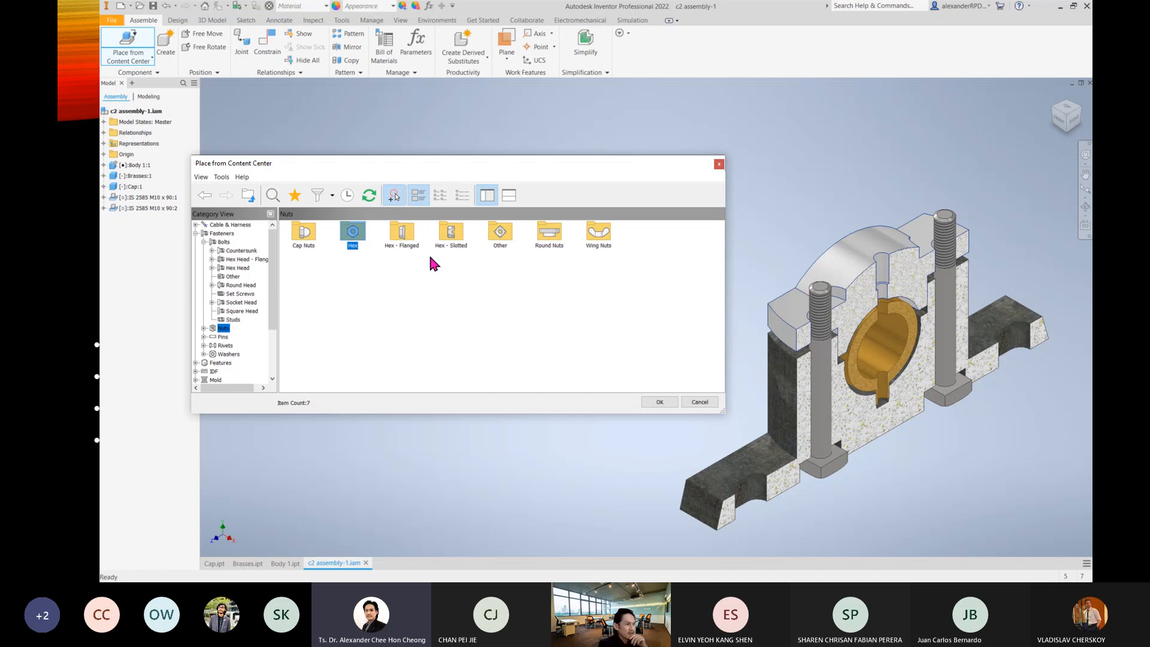
{"action": "double_click", "coordinate": [353, 239]}
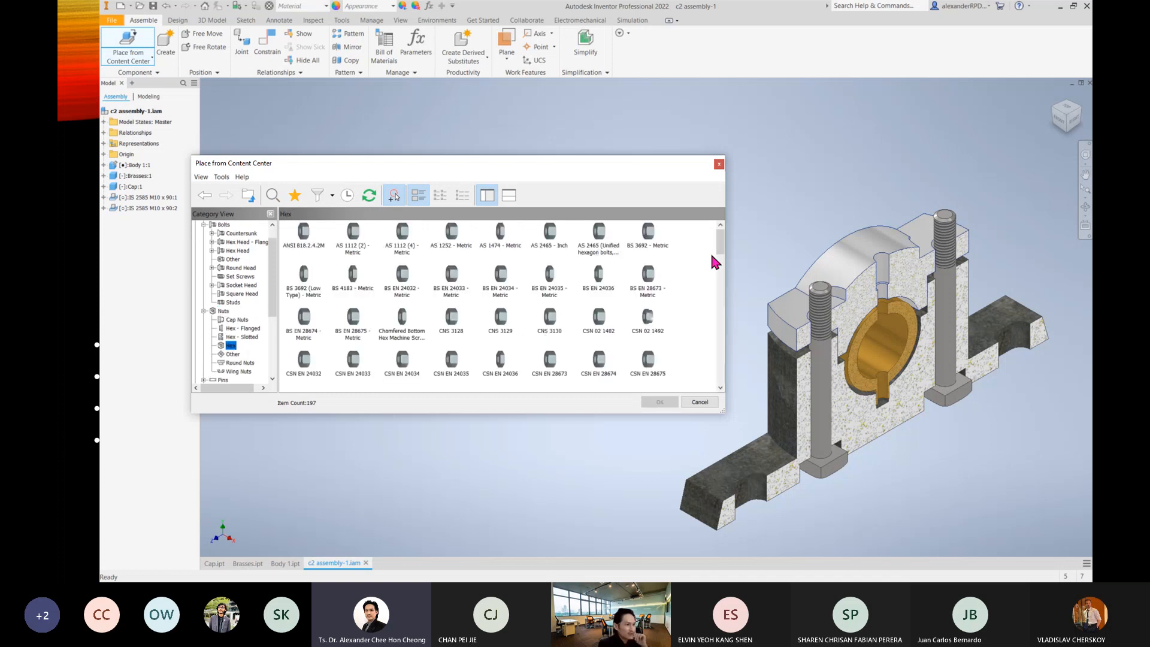
{"action": "scroll", "coordinate": [722, 257], "scroll_direction": "down", "scroll_amount": 1}
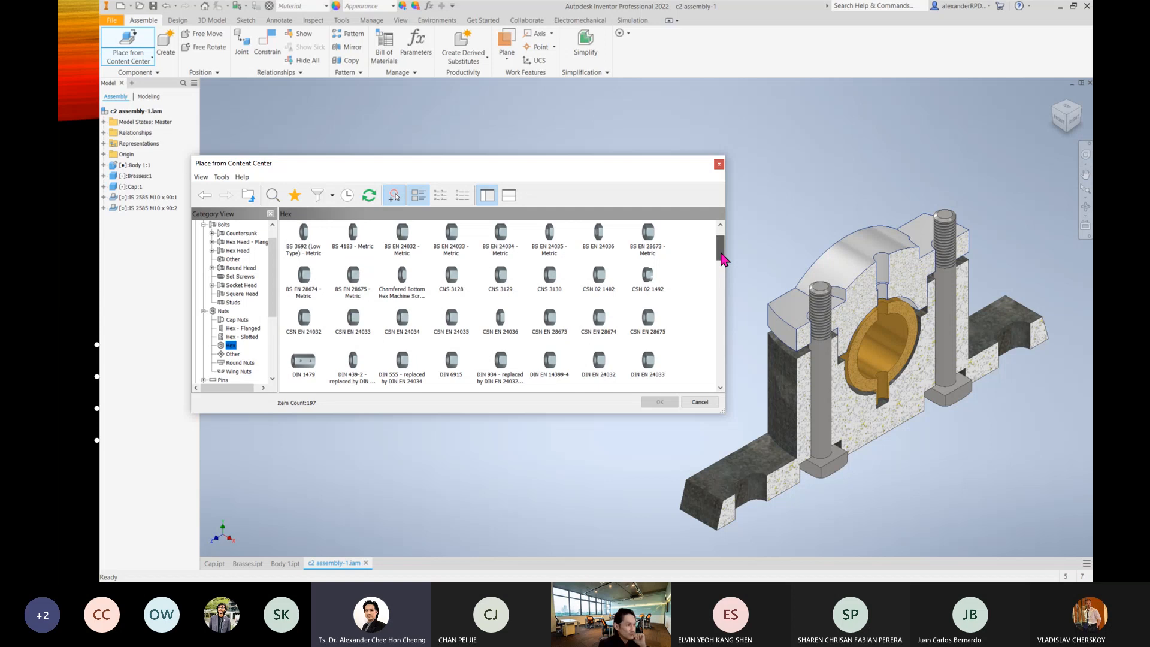
{"action": "left_click_drag", "start_coordinate": [722, 258], "coordinate": [724, 286]}
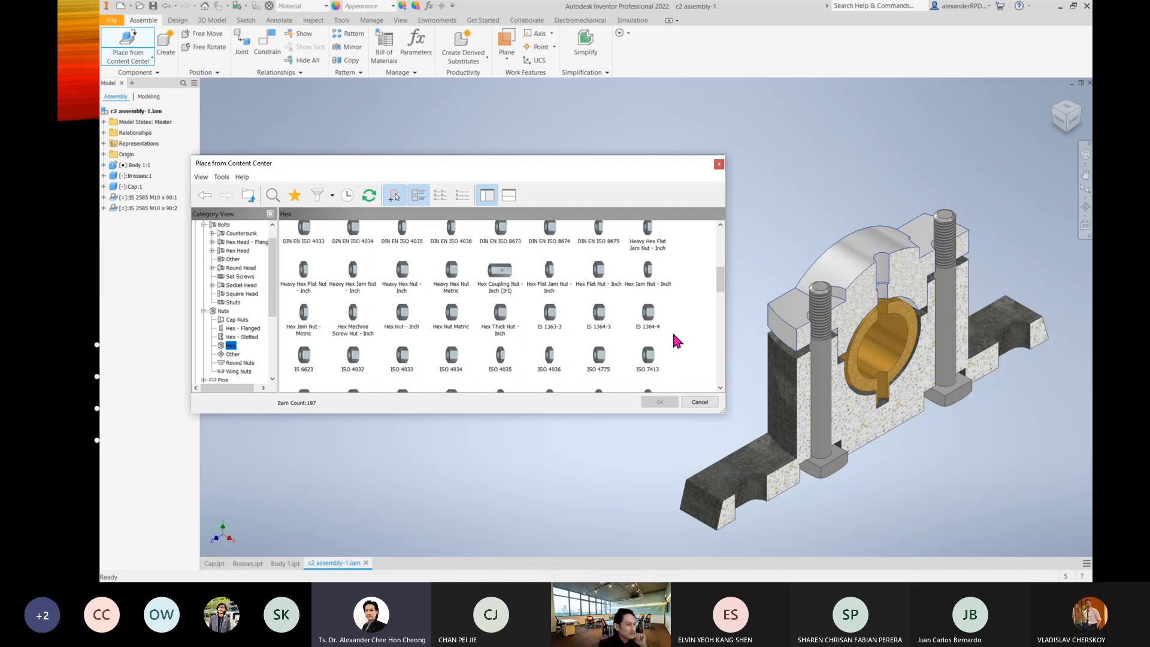
{"action": "scroll", "coordinate": [687, 337], "scroll_direction": "down", "scroll_amount": 2}
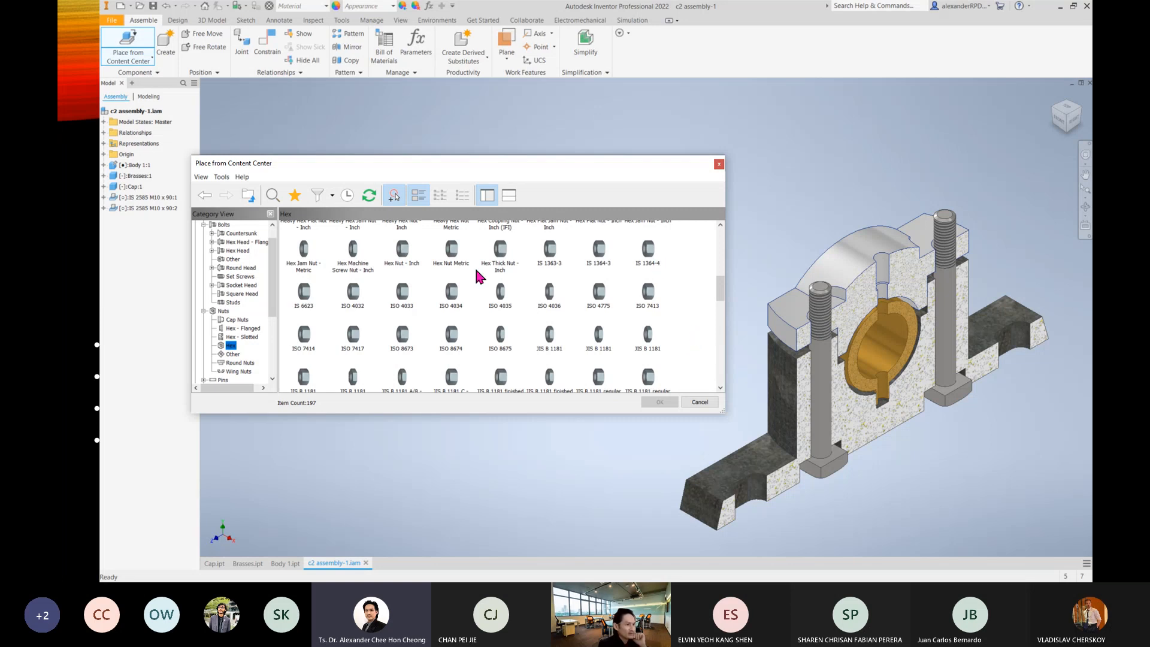
{"action": "left_click", "coordinate": [562, 264]}
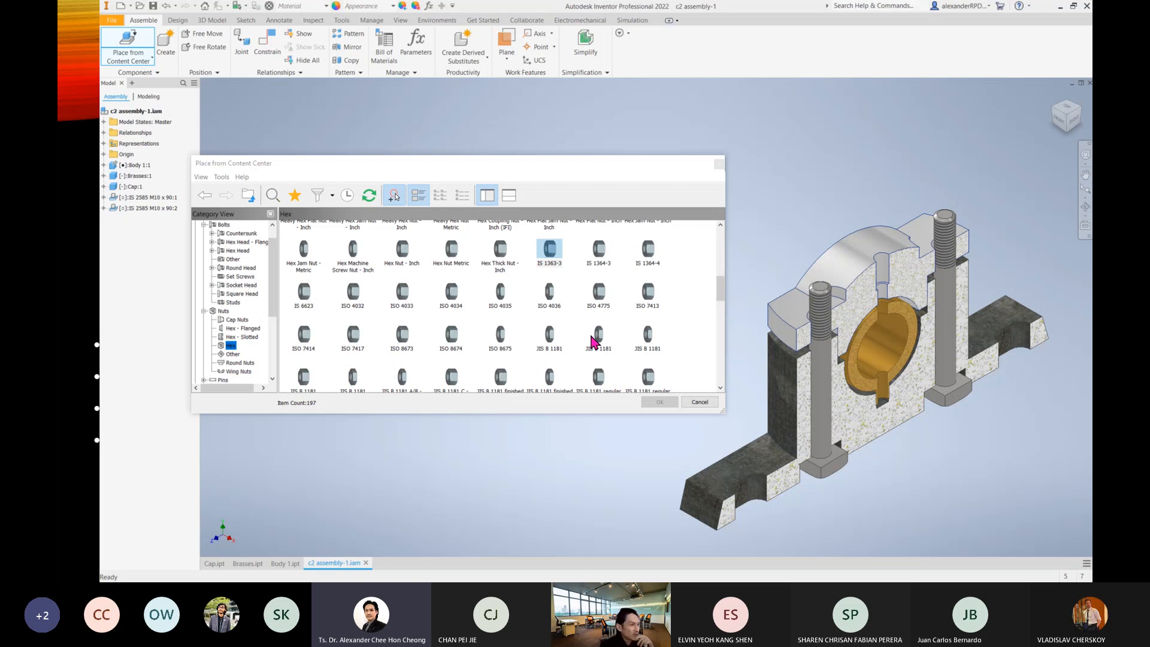
{"action": "left_click", "coordinate": [353, 294]}
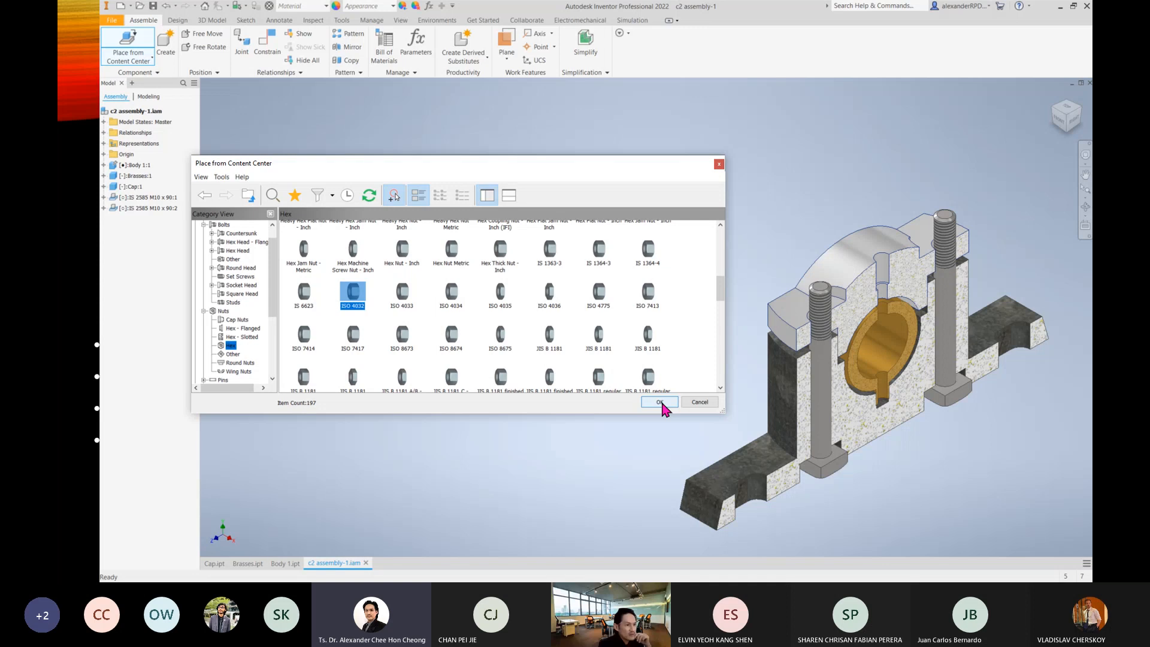
Place ISO 4032 M10 hex nuts around the threads of both bolts at cap level in one operation.
{"action": "scroll", "coordinate": [888, 285], "scroll_direction": "down", "scroll_amount": 3}
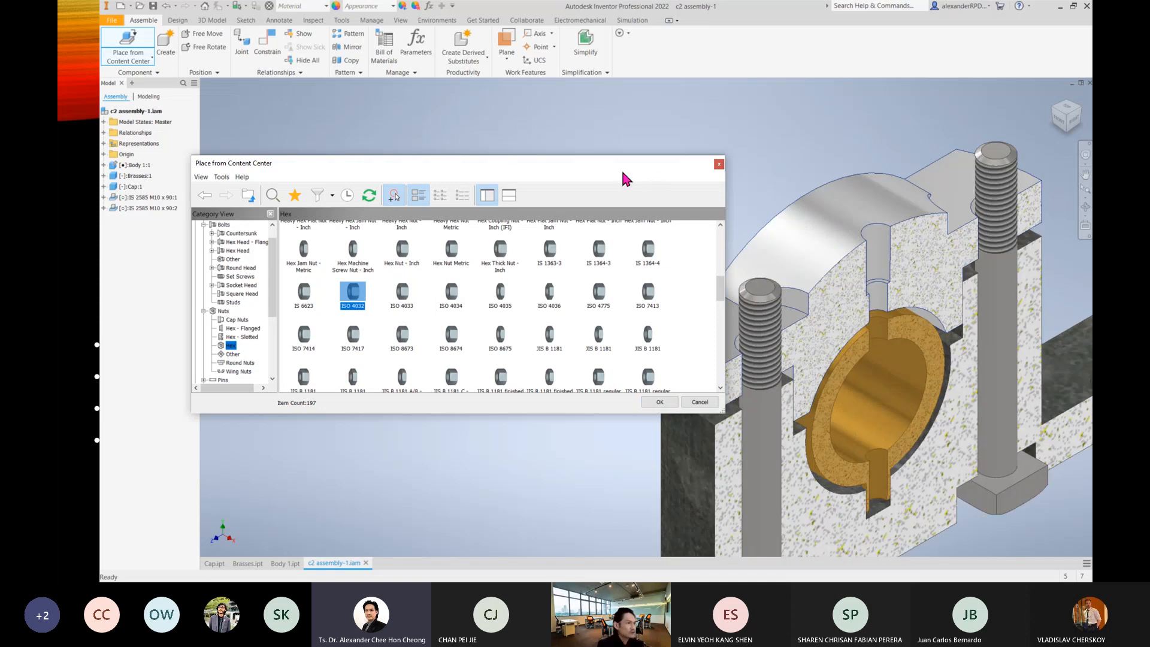
{"action": "left_click_drag", "start_coordinate": [621, 169], "coordinate": [527, 83]}
{"action": "left_click", "coordinate": [557, 315]}
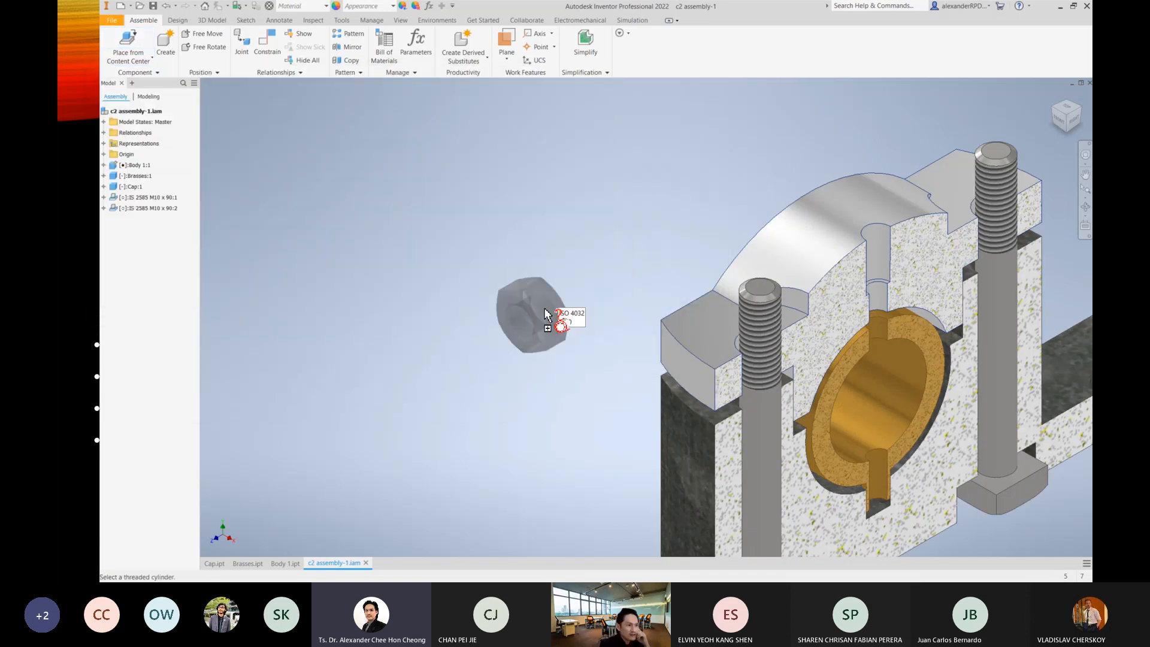
{"action": "left_click", "coordinate": [735, 345]}
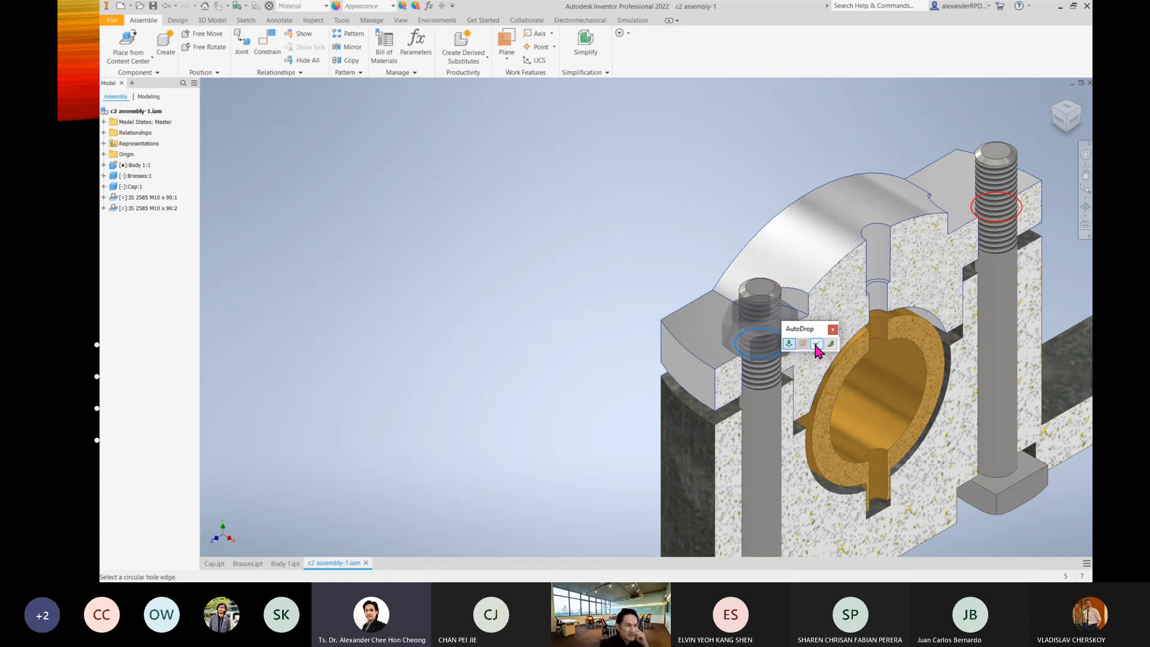
{"action": "left_click", "coordinate": [789, 344]}
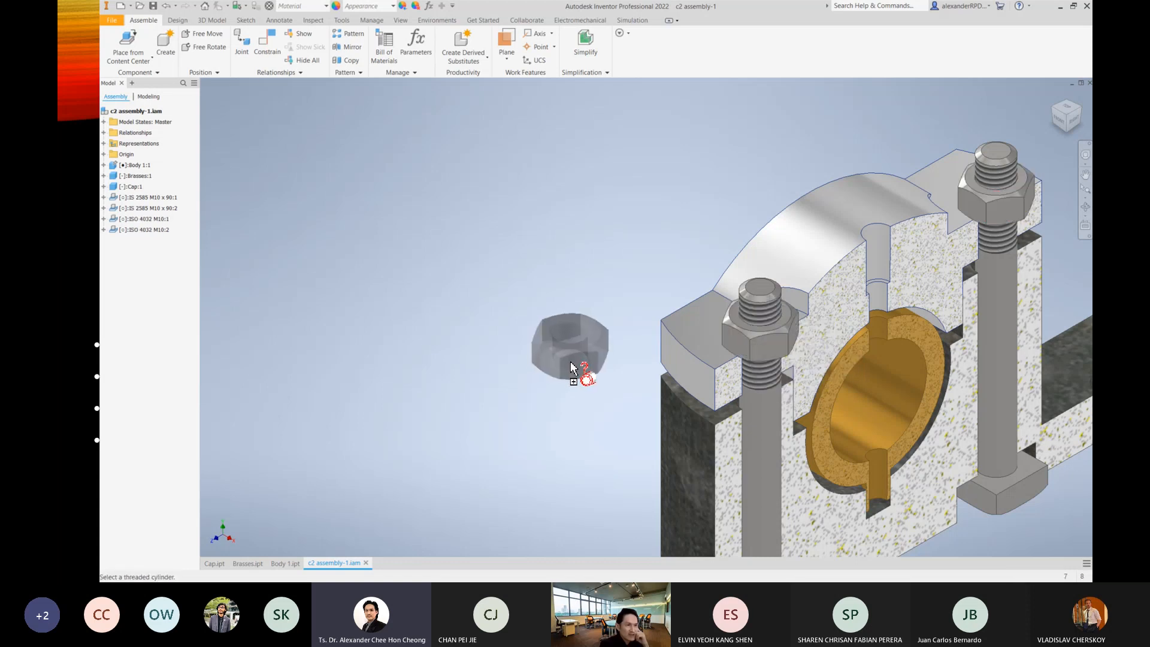
Stack a second ISO 4032 M10 hex nut on top of the first nut of each bolt and end placing.
{"action": "left_click", "coordinate": [753, 330]}
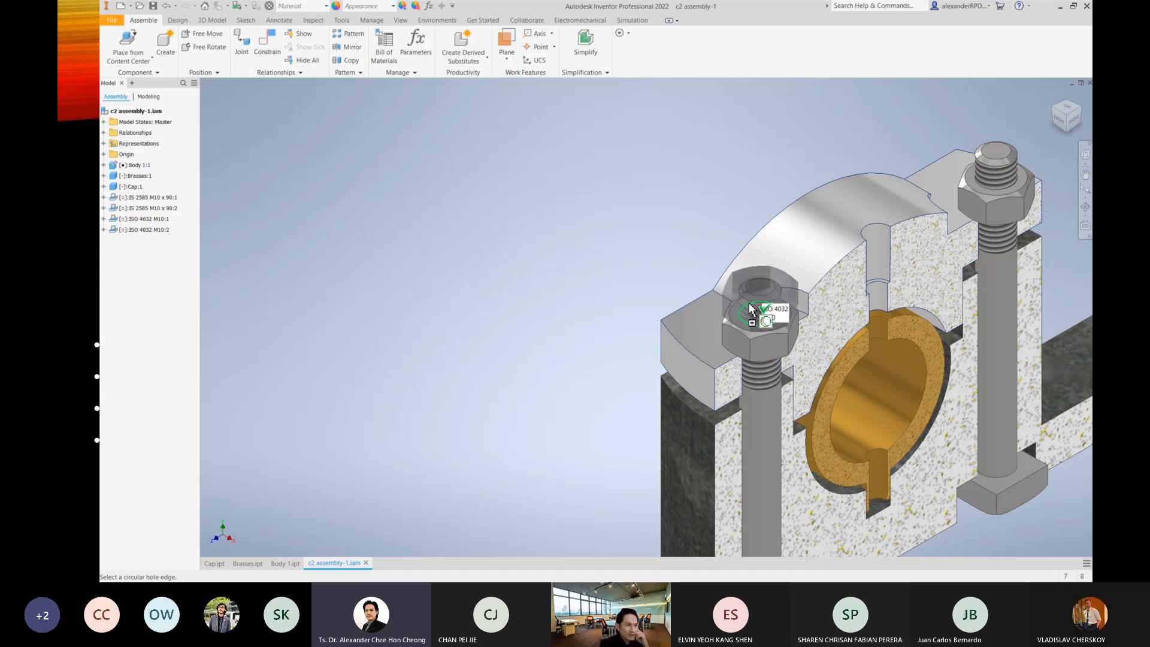
{"action": "left_click", "coordinate": [750, 310]}
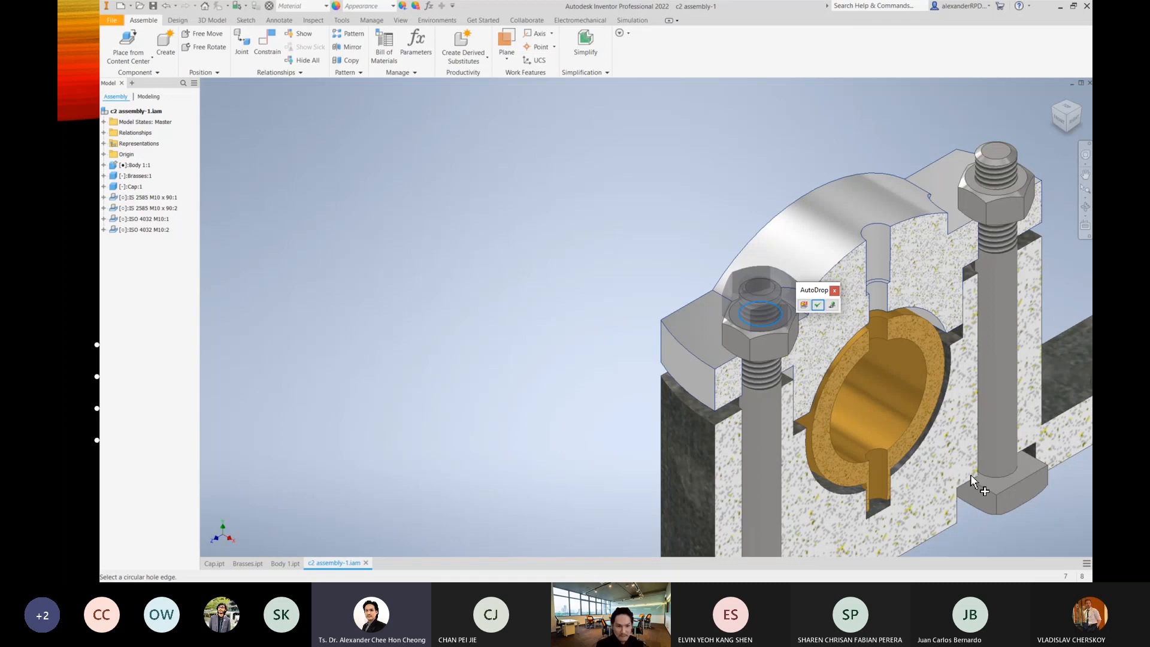
{"action": "middle_click_drag", "start_coordinate": [976, 442], "coordinate": [764, 470]}
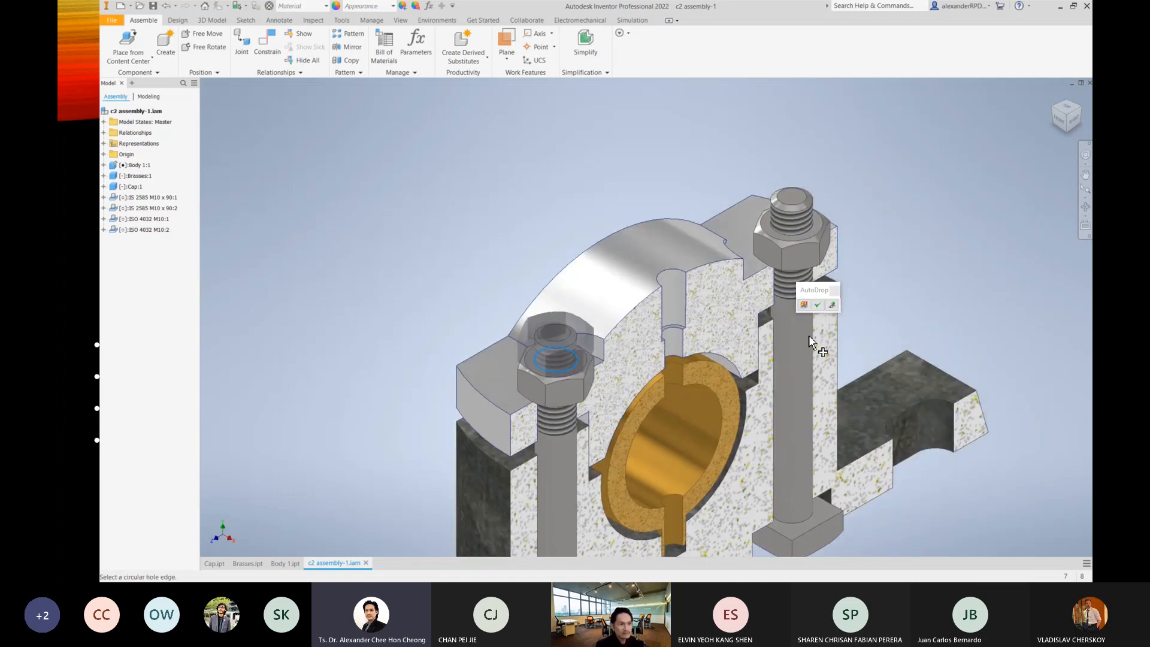
{"action": "left_click", "coordinate": [818, 306]}
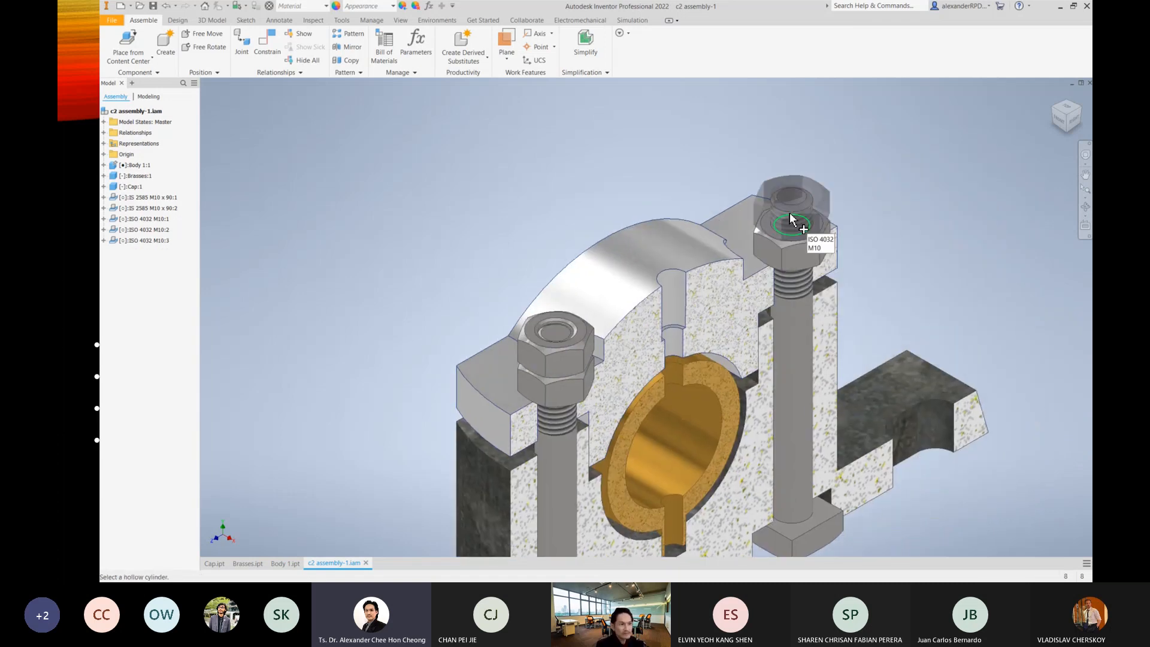
{"action": "left_click", "coordinate": [787, 225]}
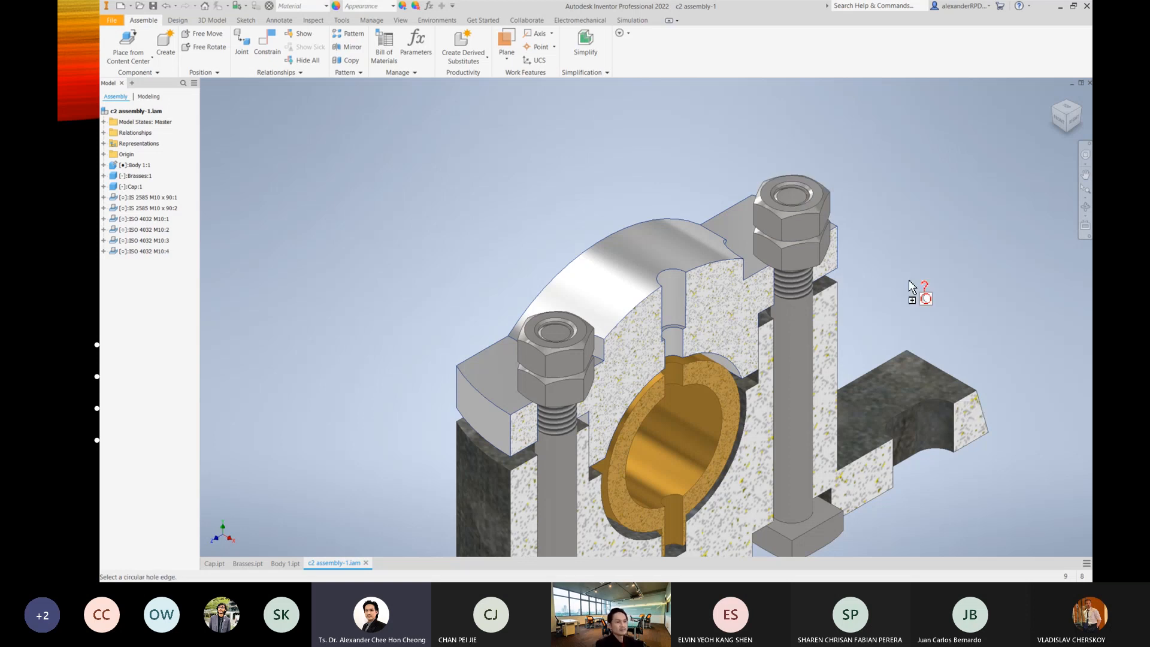
{"action": "key", "text": "Escape"}
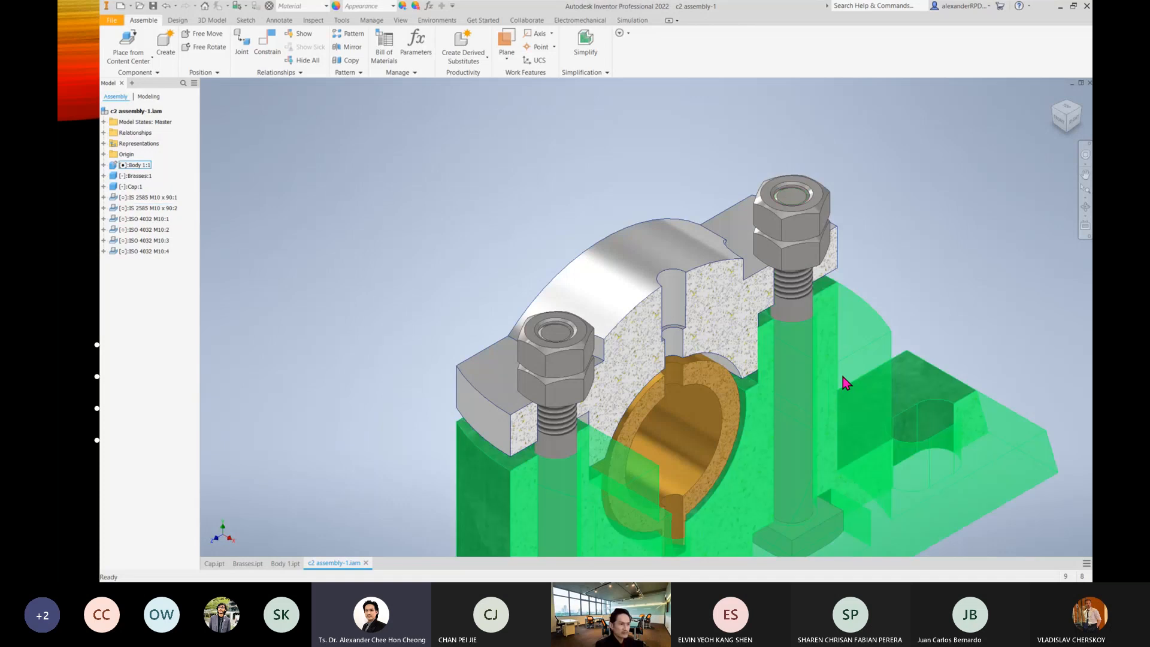
Examine how the doubled nuts and the bolts sit in the sectioned assembly.
{"action": "scroll", "coordinate": [841, 371], "scroll_direction": "down", "scroll_amount": 3}
{"action": "scroll", "coordinate": [880, 319], "scroll_direction": "up", "scroll_amount": 3}
{"action": "middle_click_drag", "start_coordinate": [886, 317], "coordinate": [898, 281]}
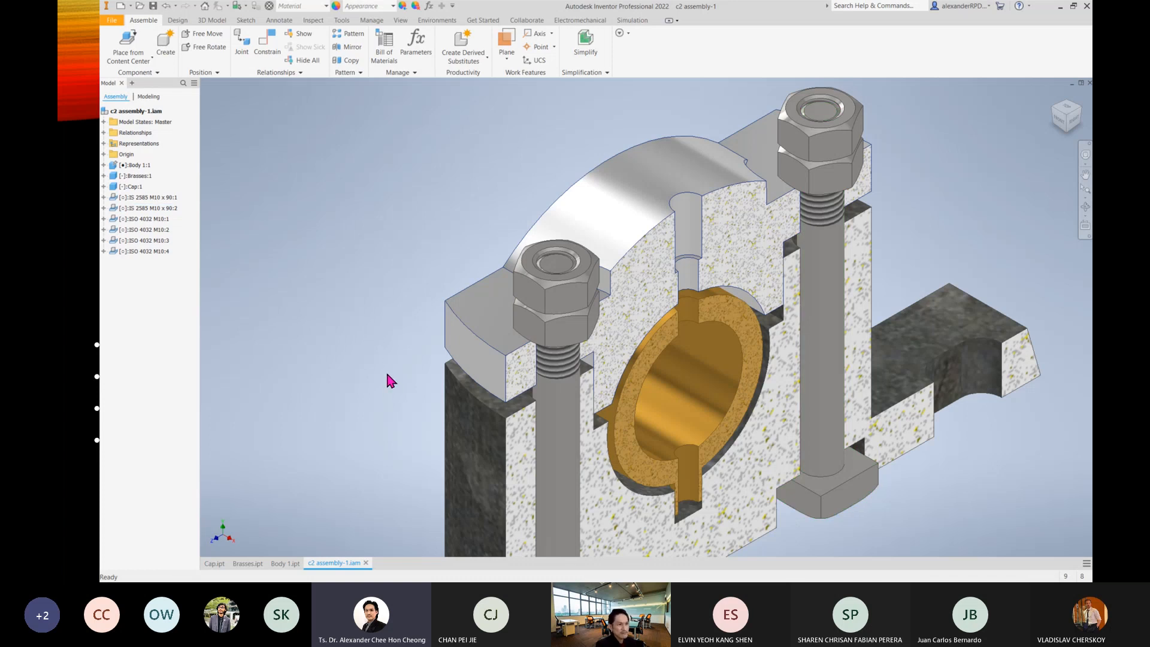
{"action": "scroll", "coordinate": [386, 375], "scroll_direction": "down", "scroll_amount": 3}
{"action": "scroll", "coordinate": [387, 375], "scroll_direction": "up", "scroll_amount": 5}
{"action": "middle_click_drag", "start_coordinate": [387, 375], "coordinate": [476, 287]}
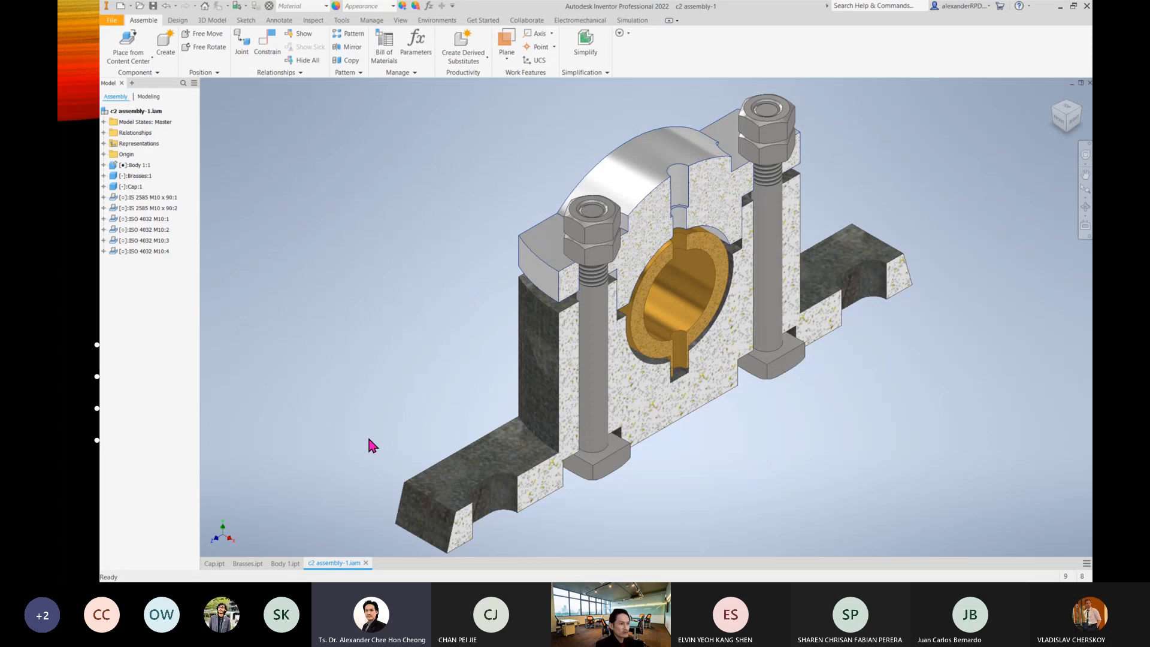
{"action": "right_click", "coordinate": [599, 426]}
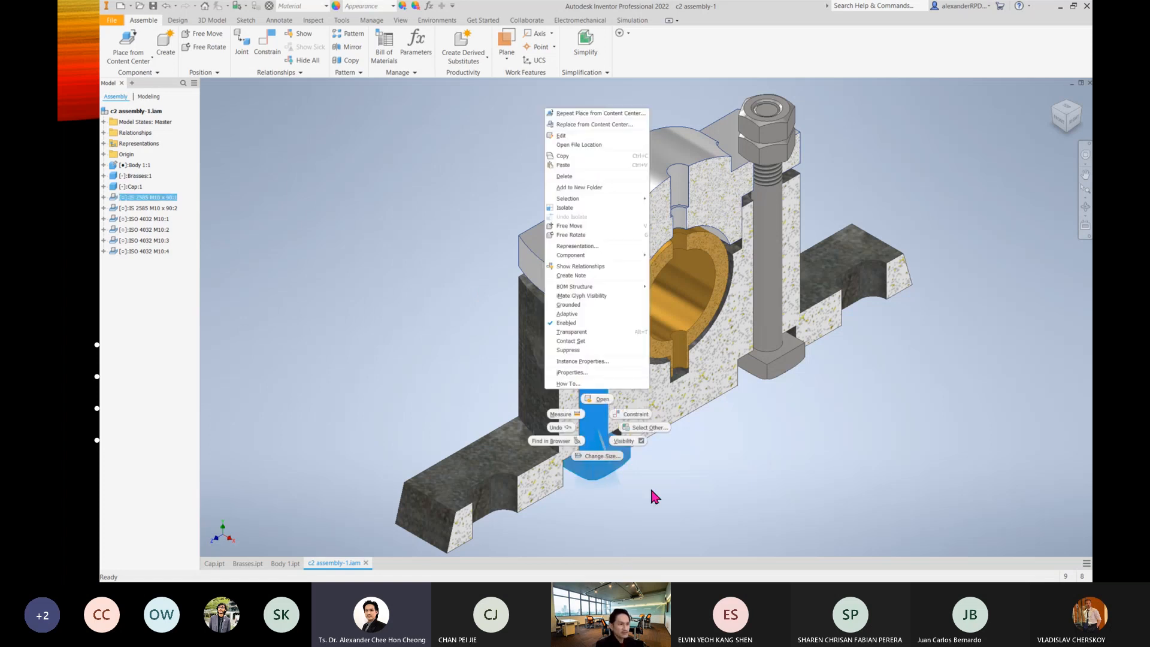
{"action": "left_click", "coordinate": [704, 505]}
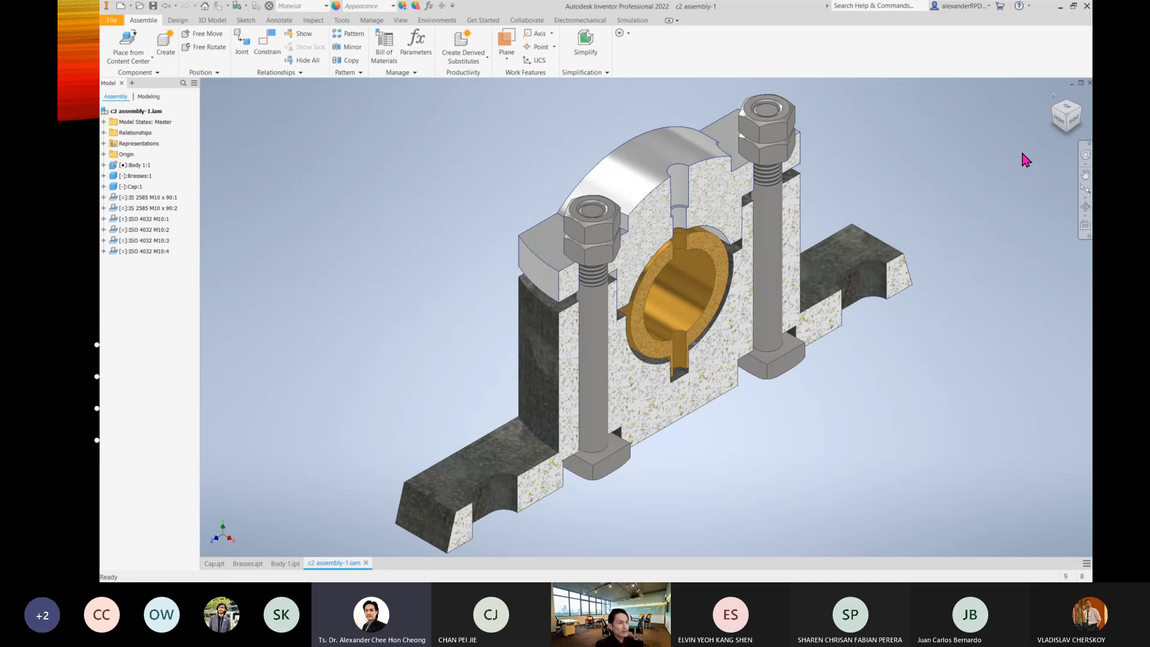
Test the freedom of movement of the two bolts and the left-hand bolt's stacked nuts, then clear the selection.
{"action": "left_click", "coordinate": [617, 224]}
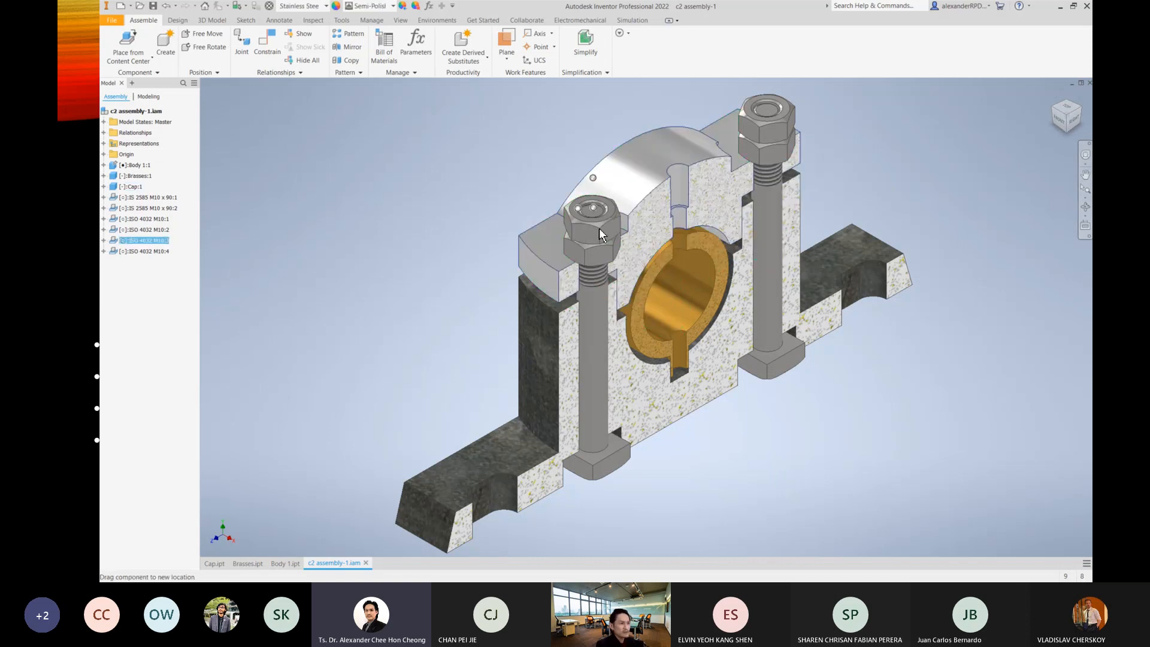
{"action": "left_click", "coordinate": [596, 261]}
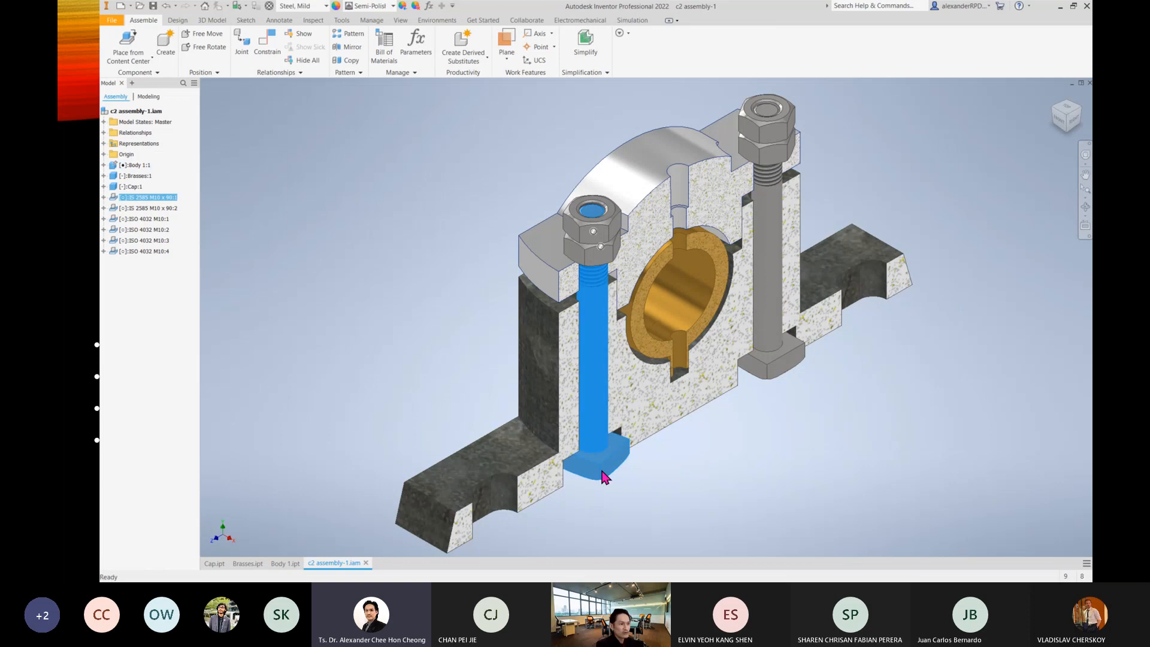
{"action": "left_click_drag", "start_coordinate": [601, 472], "coordinate": [619, 478]}
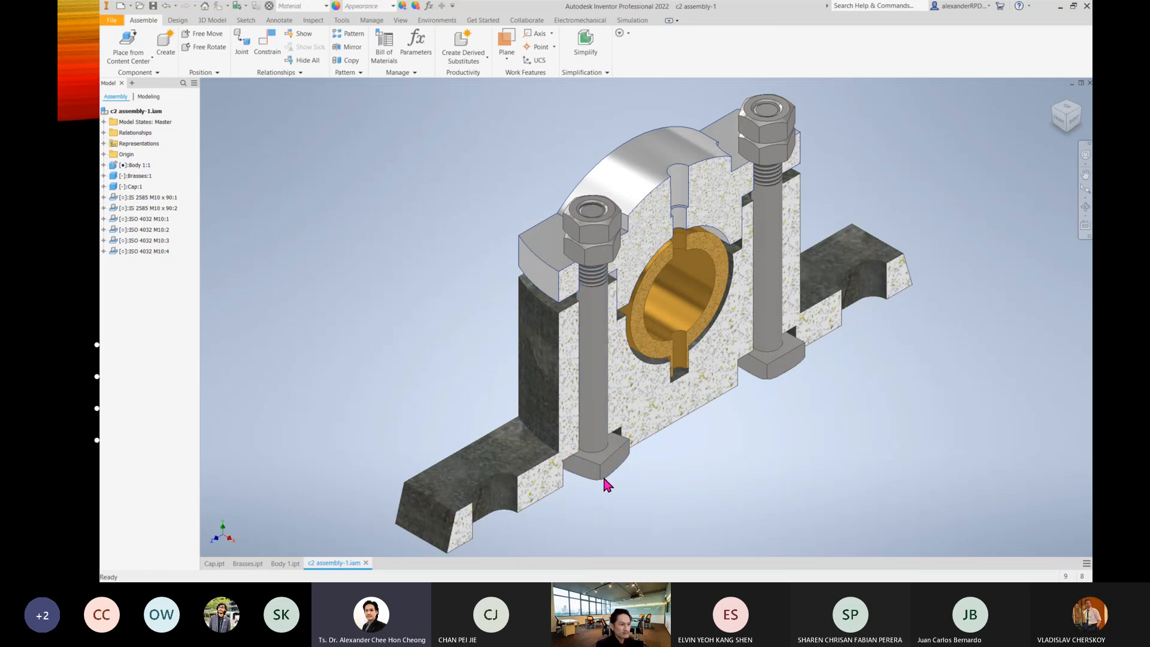
{"action": "left_click", "coordinate": [588, 286]}
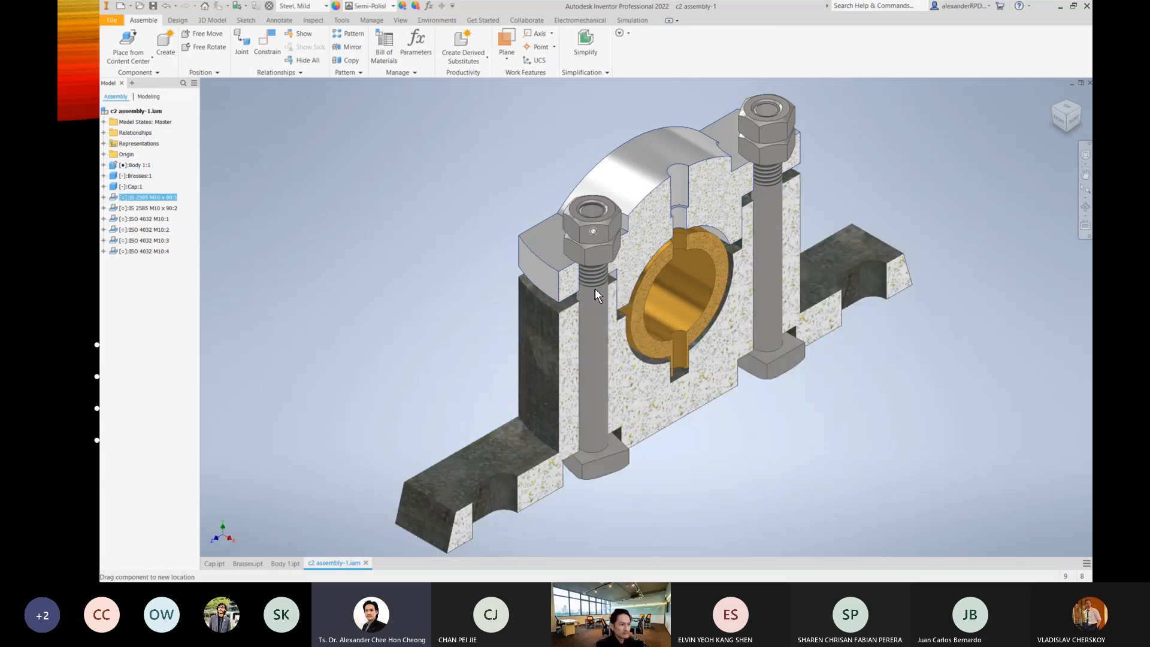
{"action": "left_click_drag", "start_coordinate": [600, 289], "coordinate": [629, 300]}
{"action": "left_click_drag", "start_coordinate": [769, 193], "coordinate": [765, 201]}
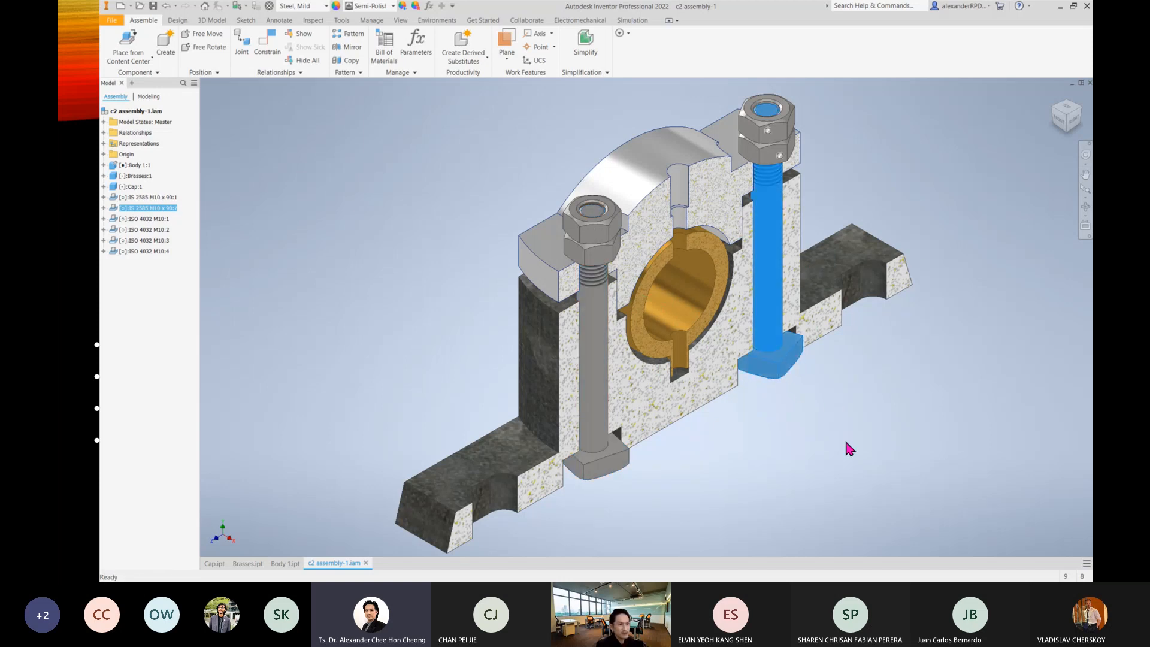
{"action": "left_click_drag", "start_coordinate": [767, 111], "coordinate": [777, 114]}
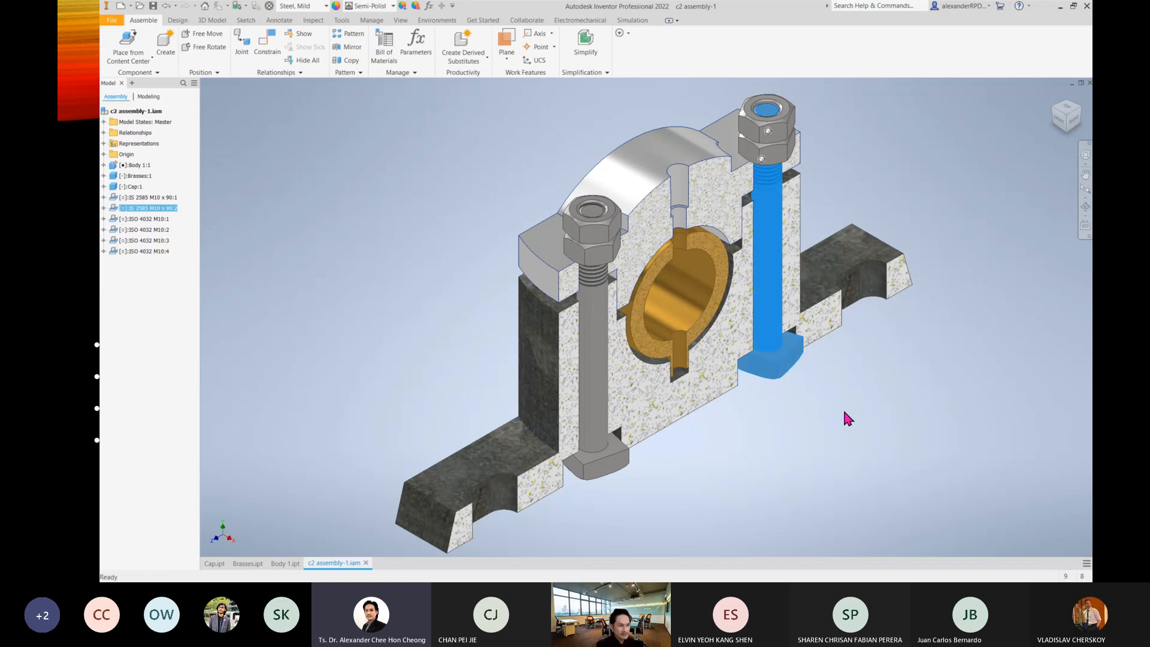
{"action": "left_click", "coordinate": [933, 462]}
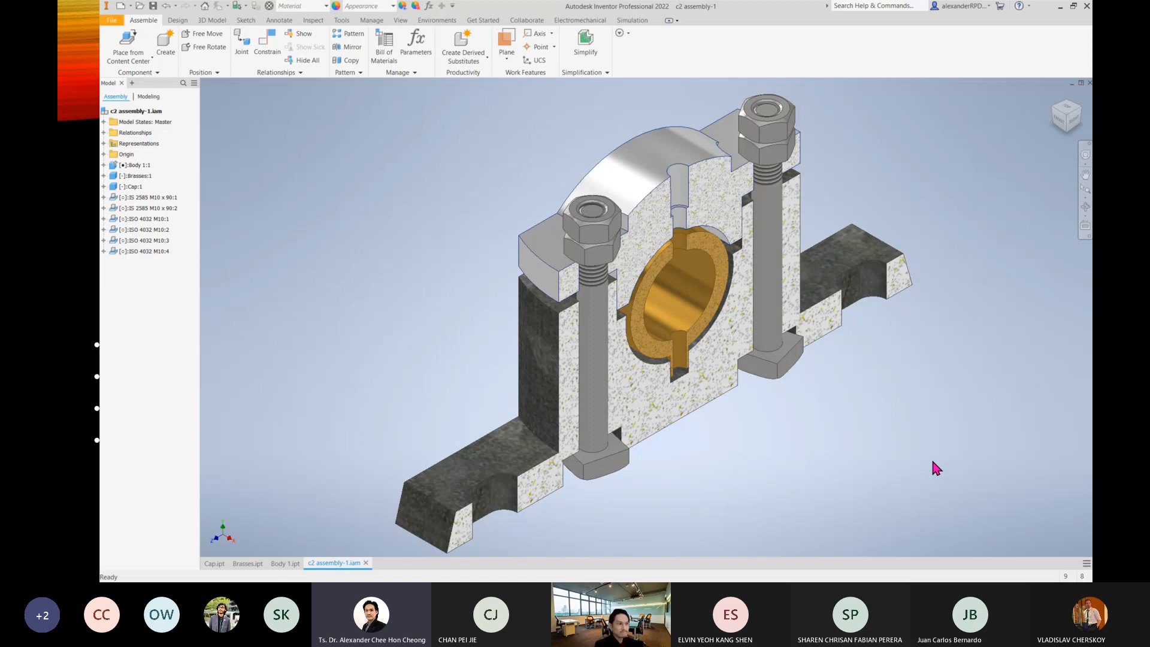
{"action": "left_click", "coordinate": [602, 235]}
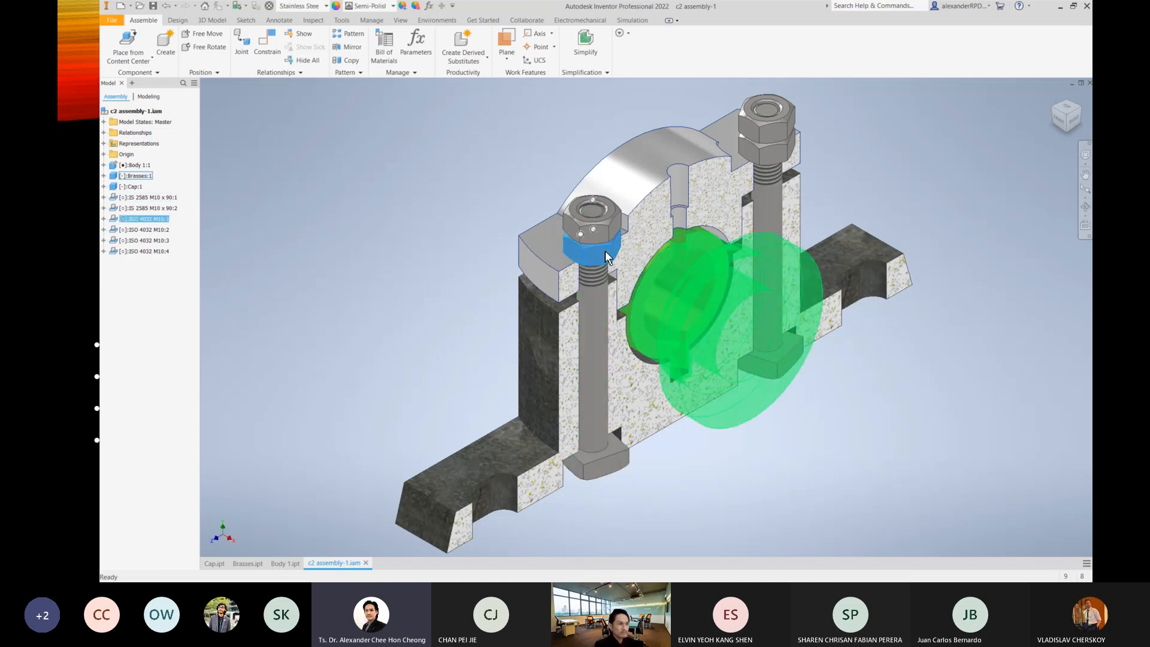
{"action": "left_click", "coordinate": [1000, 137]}
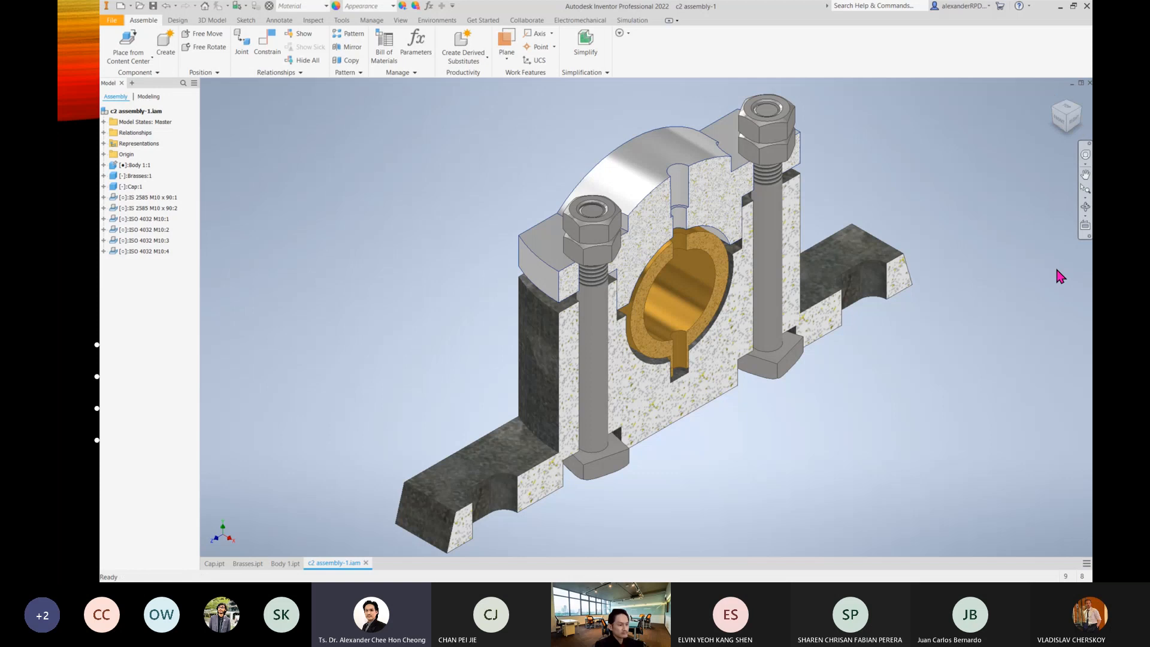
{"action": "scroll", "coordinate": [1055, 271], "scroll_direction": "down", "scroll_amount": 2}
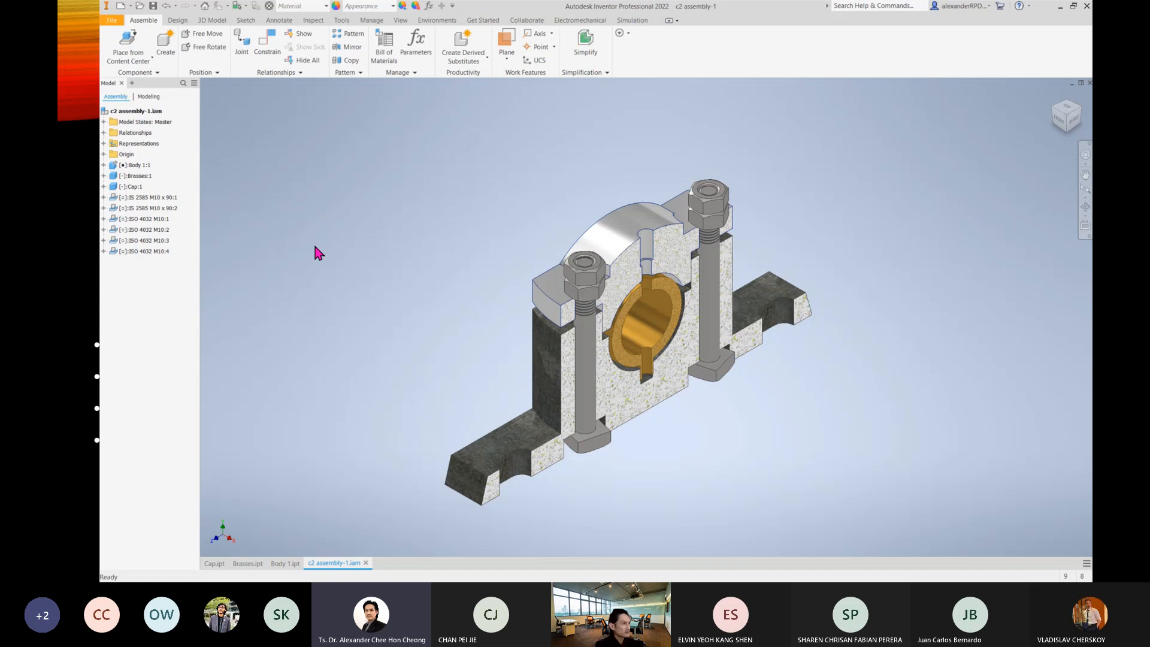
{"action": "left_click", "coordinate": [400, 20]}
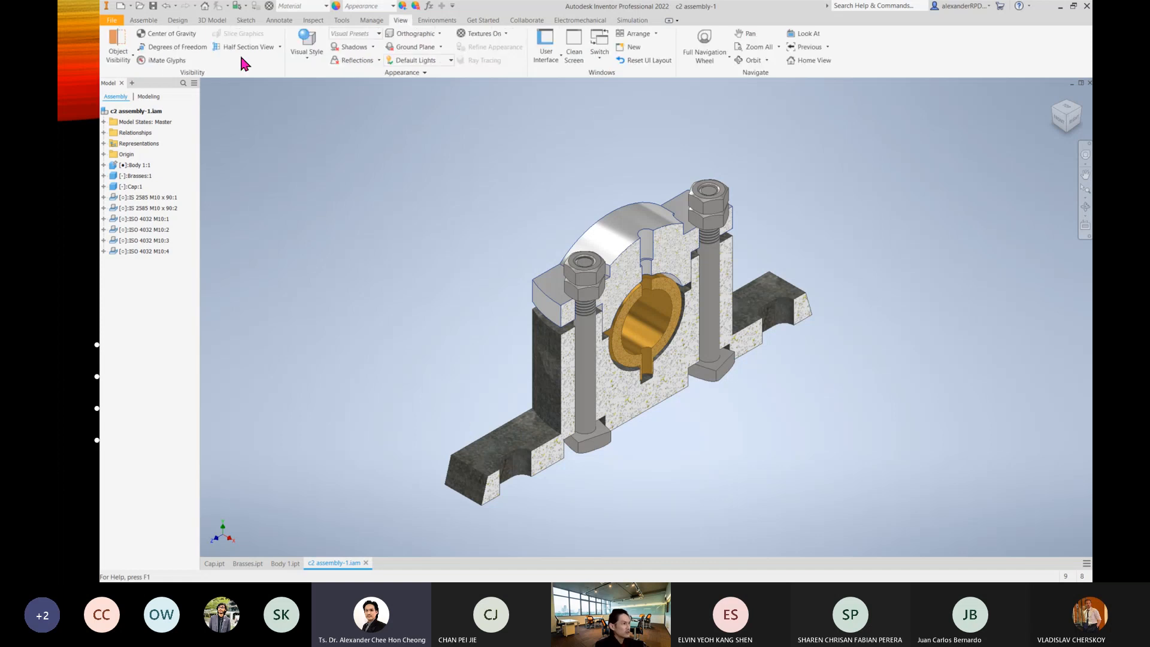
{"action": "left_click", "coordinate": [280, 46]}
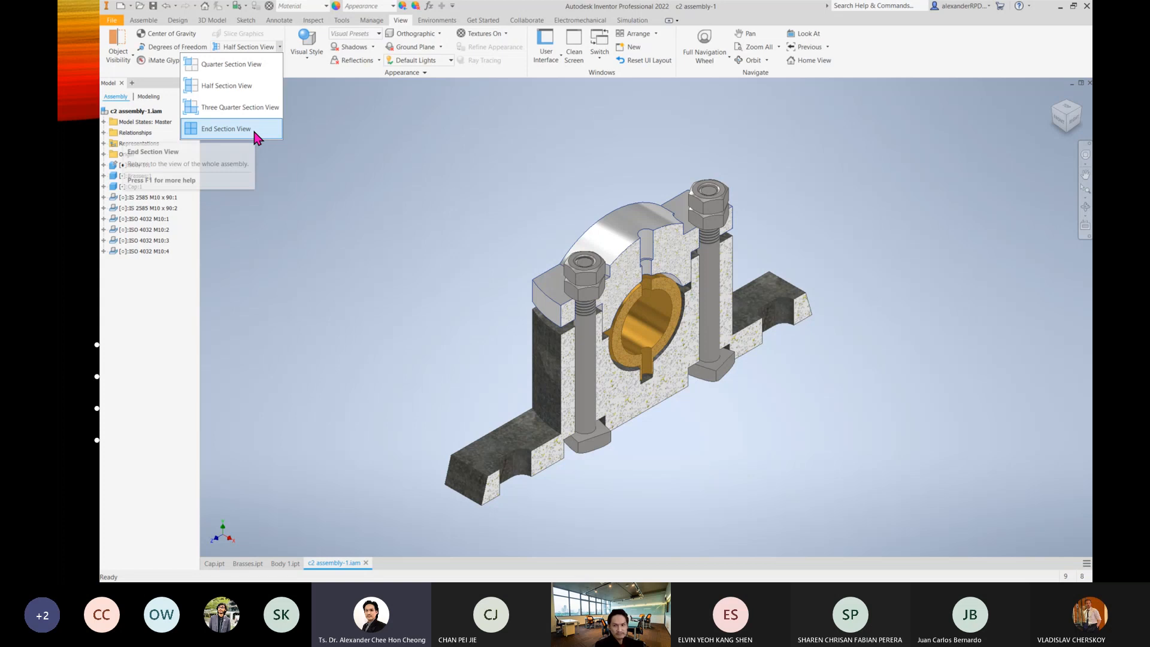
{"action": "left_click", "coordinate": [464, 248]}
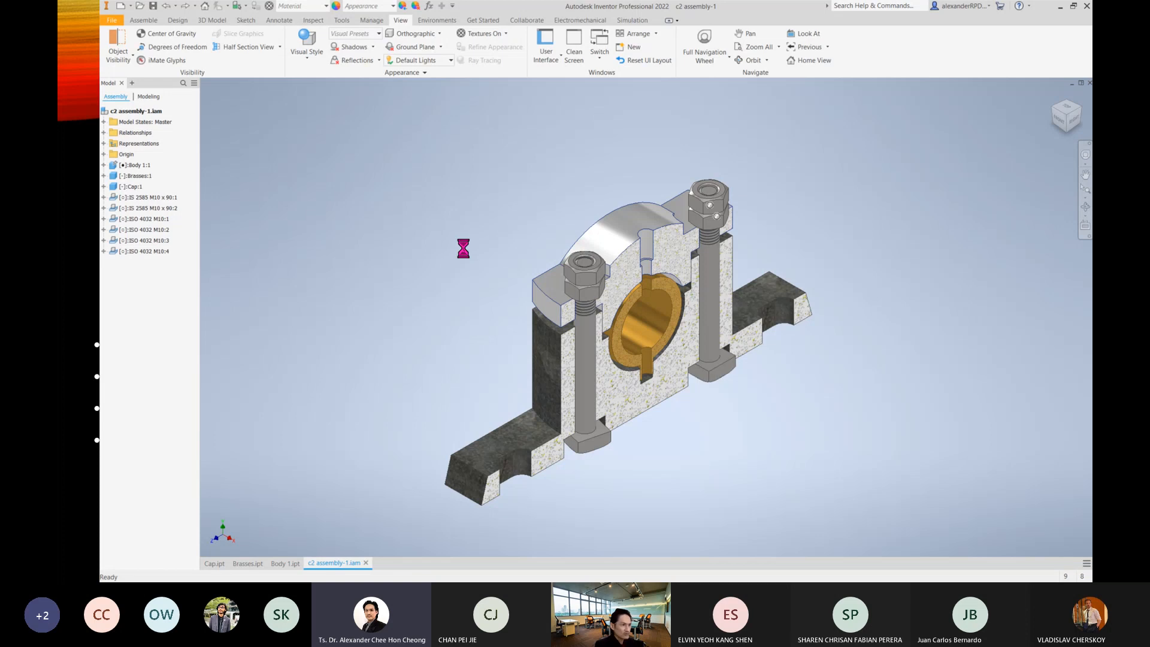
Delete the upper and lower ISO 4032 M10 hex nuts from both bolts.
{"action": "scroll", "coordinate": [709, 386], "scroll_direction": "down", "scroll_amount": 3}
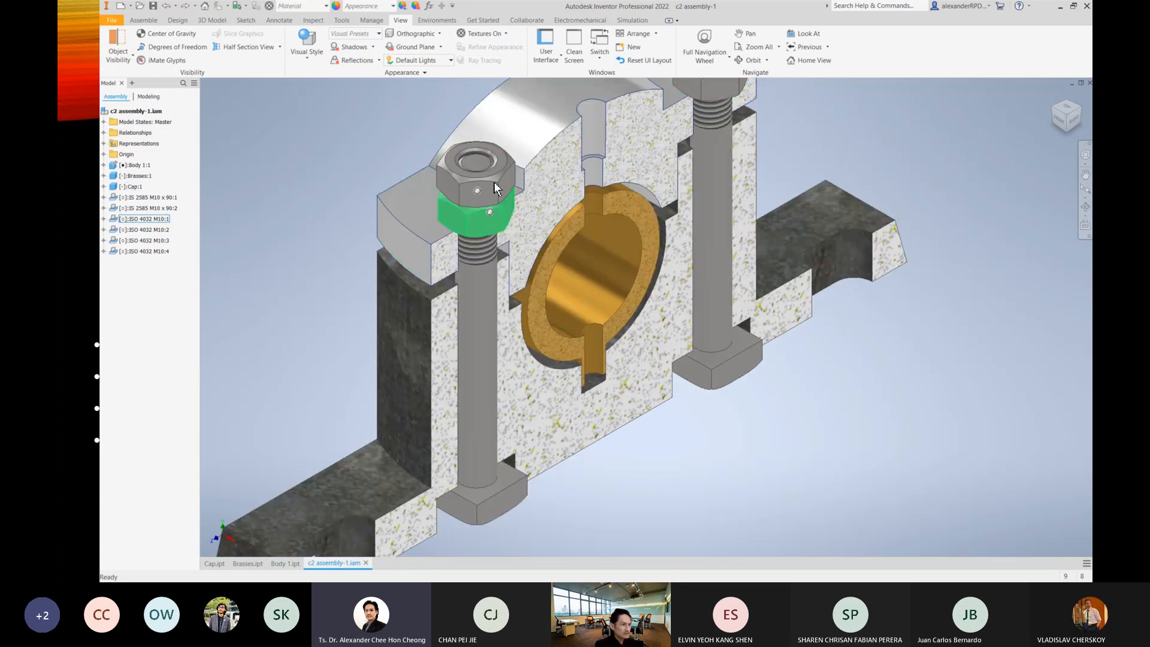
{"action": "middle_click_drag", "start_coordinate": [324, 238], "coordinate": [347, 335]}
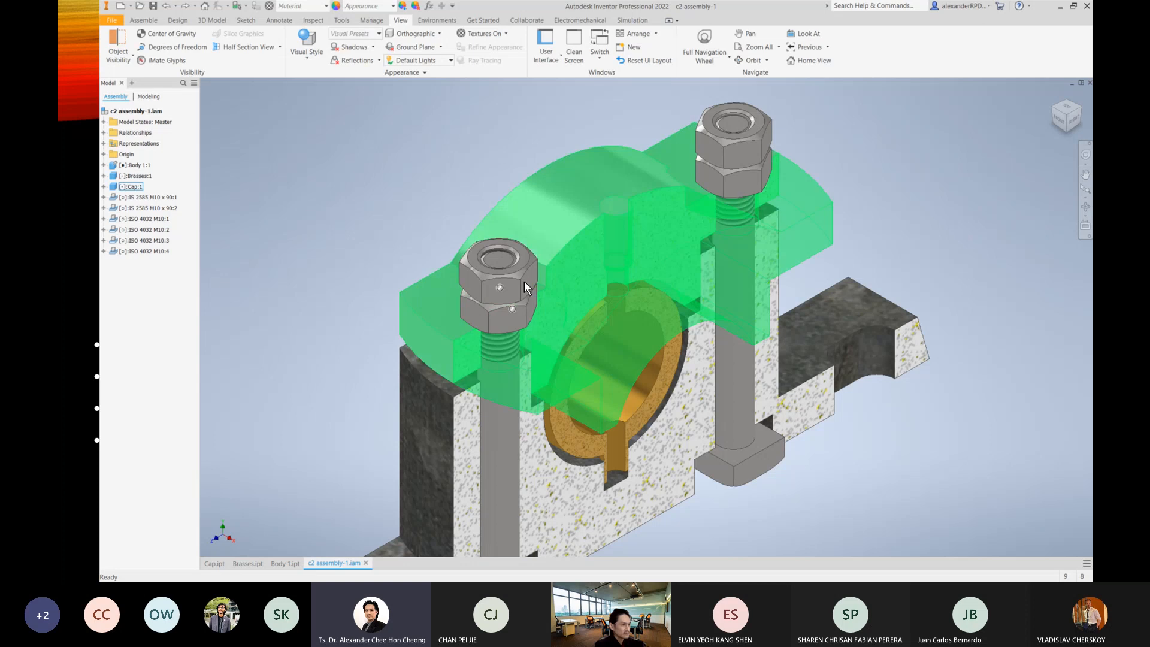
{"action": "left_click", "coordinate": [488, 271]}
{"action": "key", "text": "alt+v"}
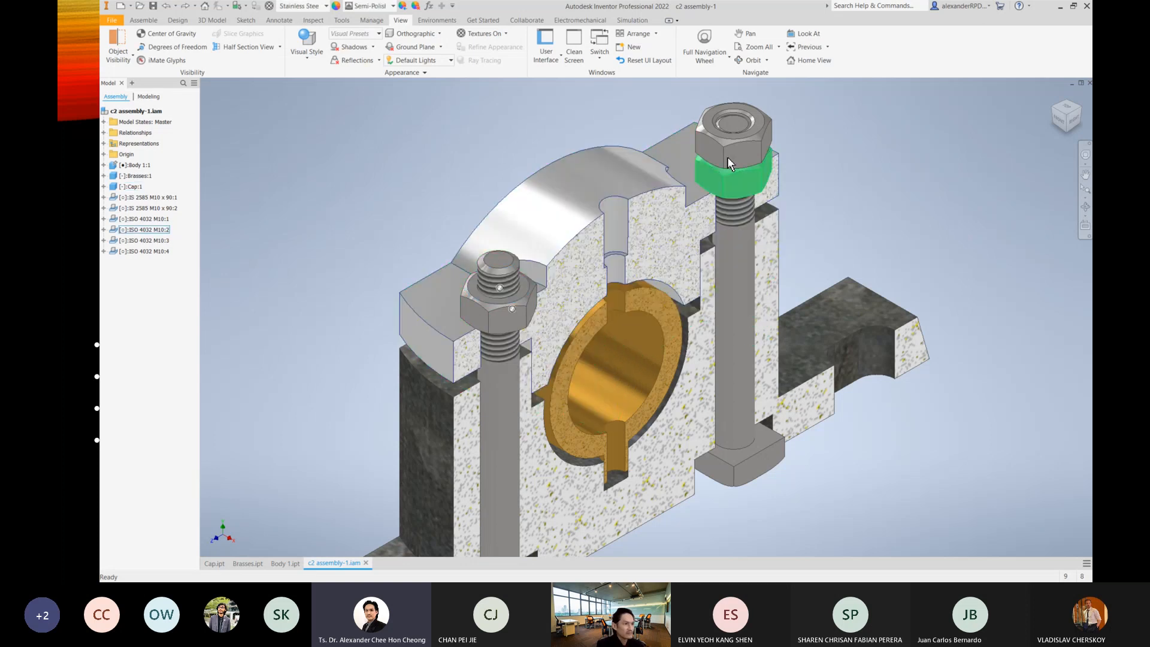
{"action": "left_click", "coordinate": [725, 138]}
{"action": "key", "text": "alt+v"}
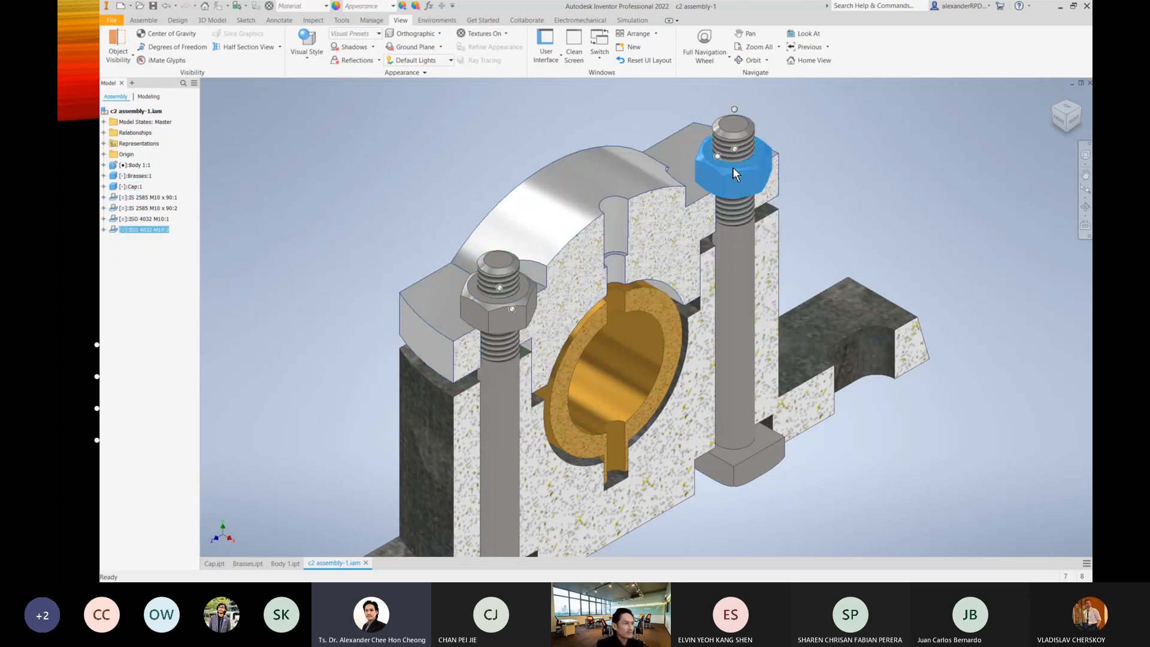
{"action": "key", "text": "Delete"}
{"action": "left_click", "coordinate": [634, 336]}
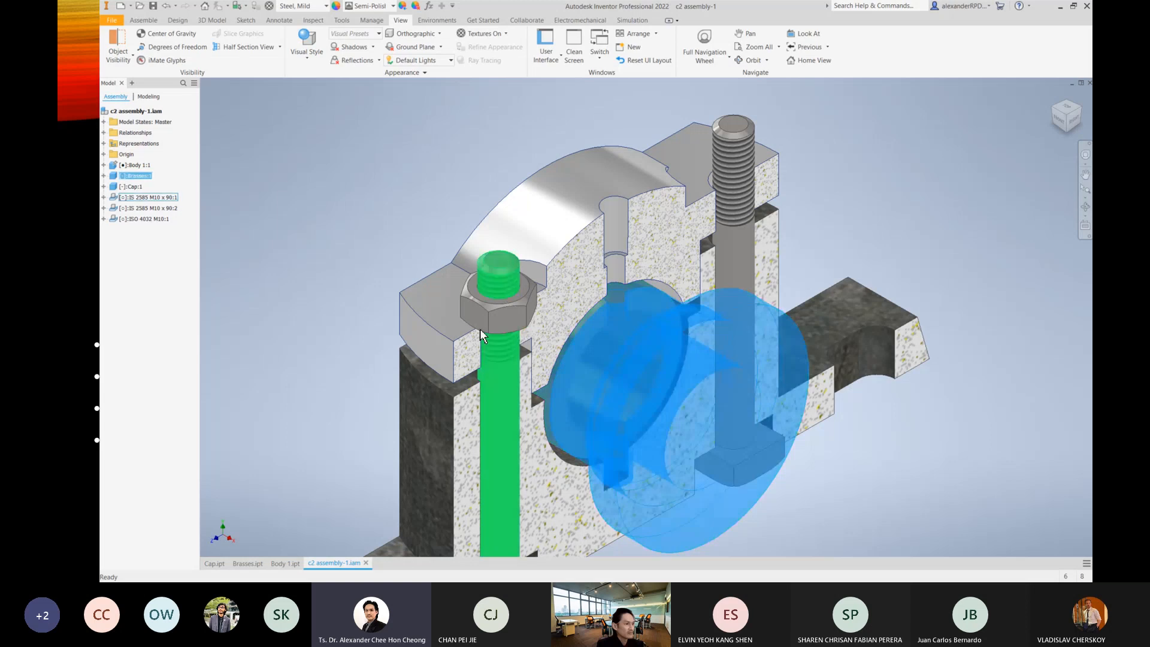
{"action": "left_click", "coordinate": [472, 299]}
{"action": "key", "text": "Delete"}
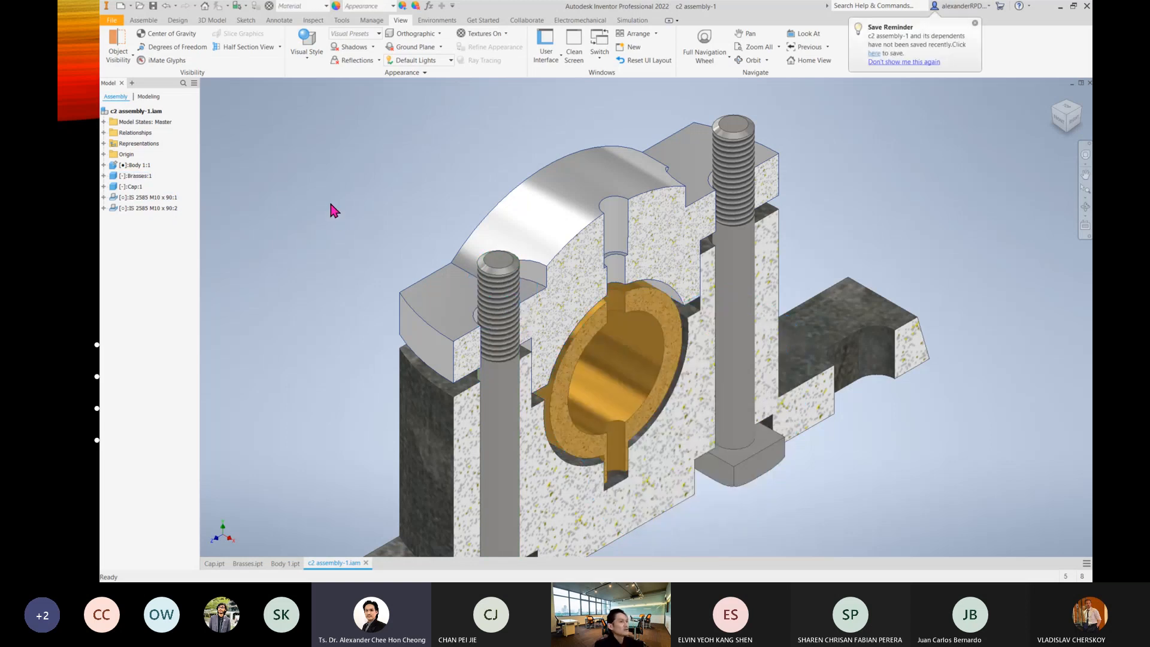
Start placing a component from the Content Center and browse through Fasteners and Nuts to the Hex family list.
{"action": "middle_click_drag", "start_coordinate": [344, 208], "coordinate": [331, 228]}
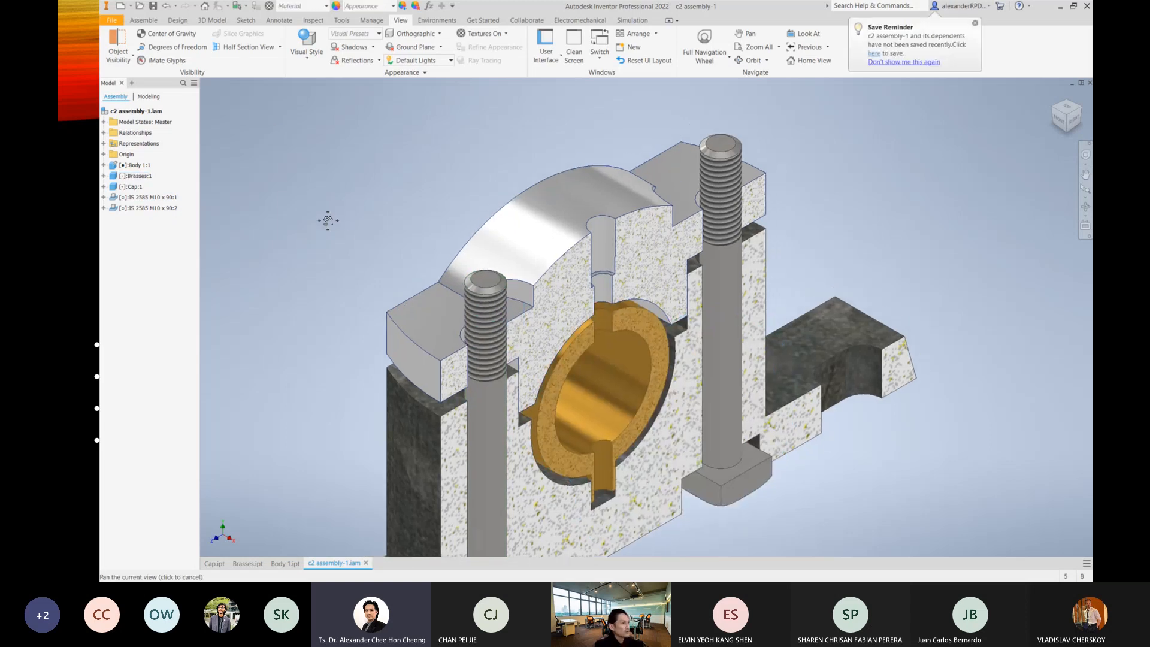
{"action": "left_click", "coordinate": [144, 20]}
{"action": "left_click", "coordinate": [139, 45]}
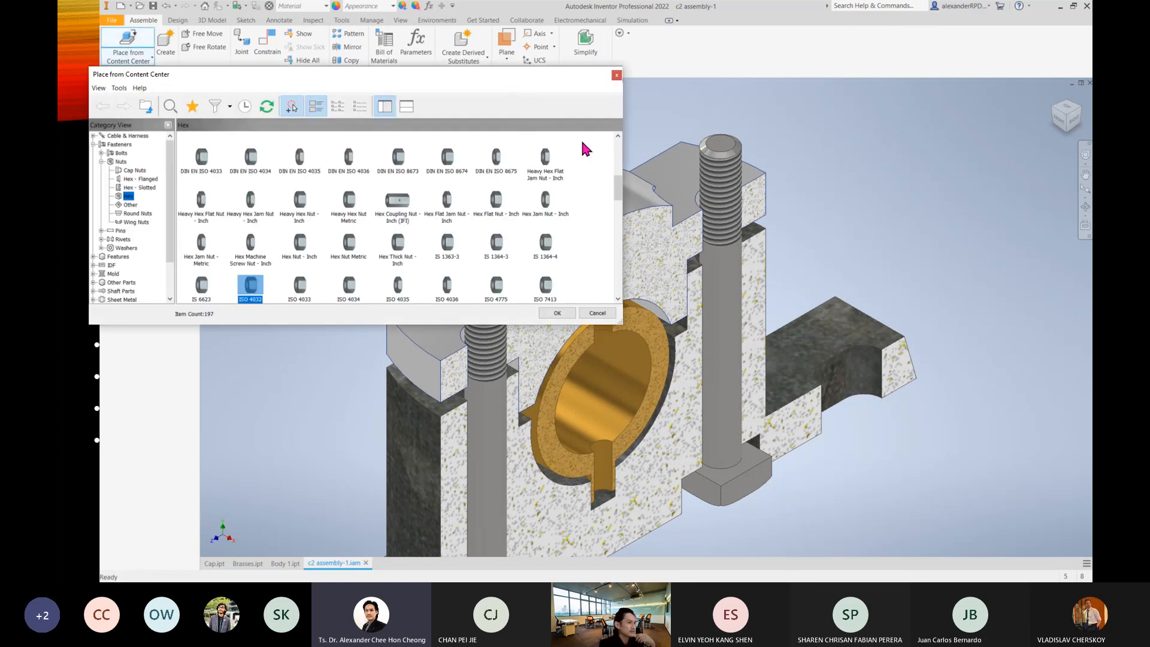
{"action": "scroll", "coordinate": [953, 470], "scroll_direction": "down", "scroll_amount": 5}
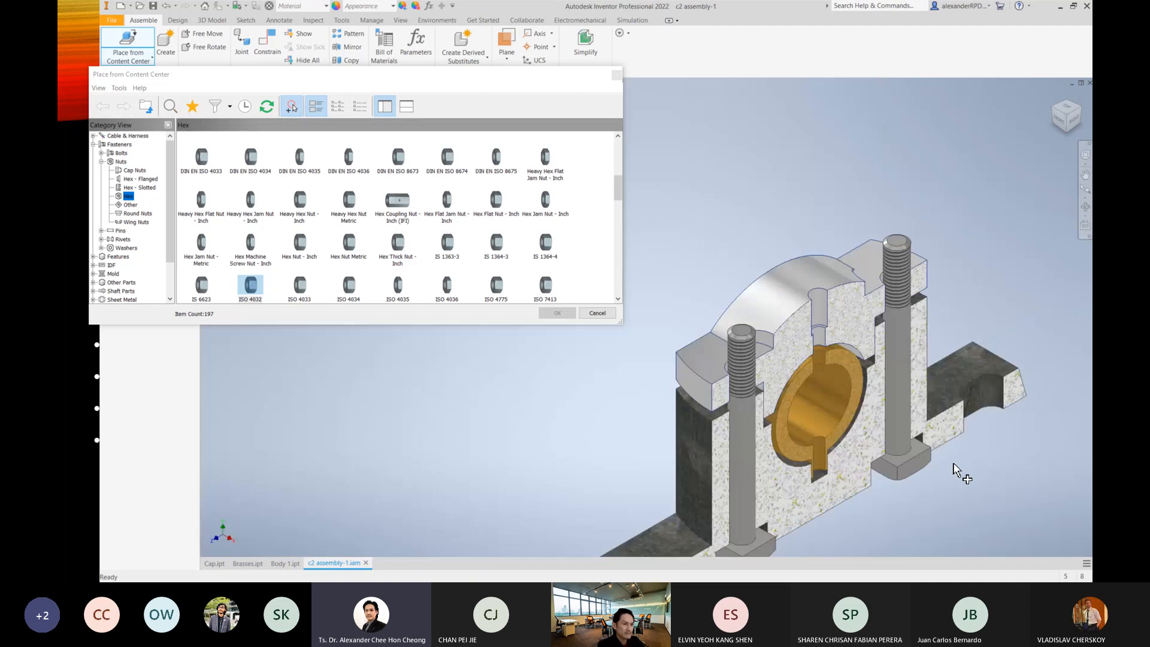
{"action": "scroll", "coordinate": [954, 470], "scroll_direction": "up", "scroll_amount": 3}
{"action": "left_click_drag", "start_coordinate": [465, 77], "coordinate": [516, 173]}
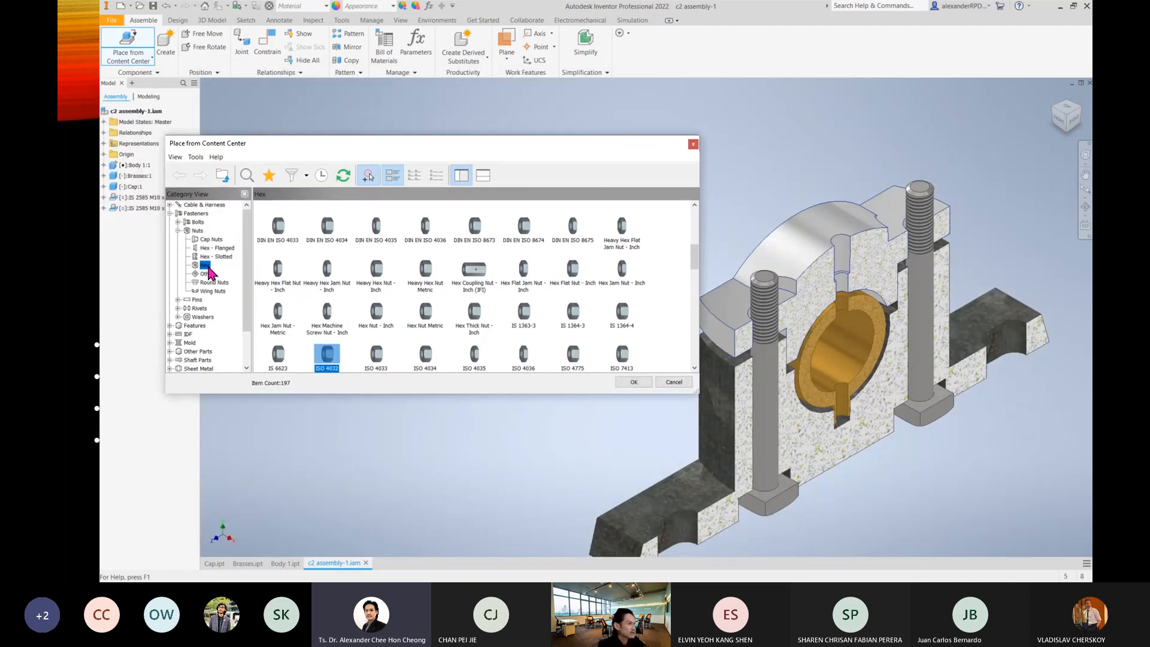
{"action": "left_click", "coordinate": [196, 214]}
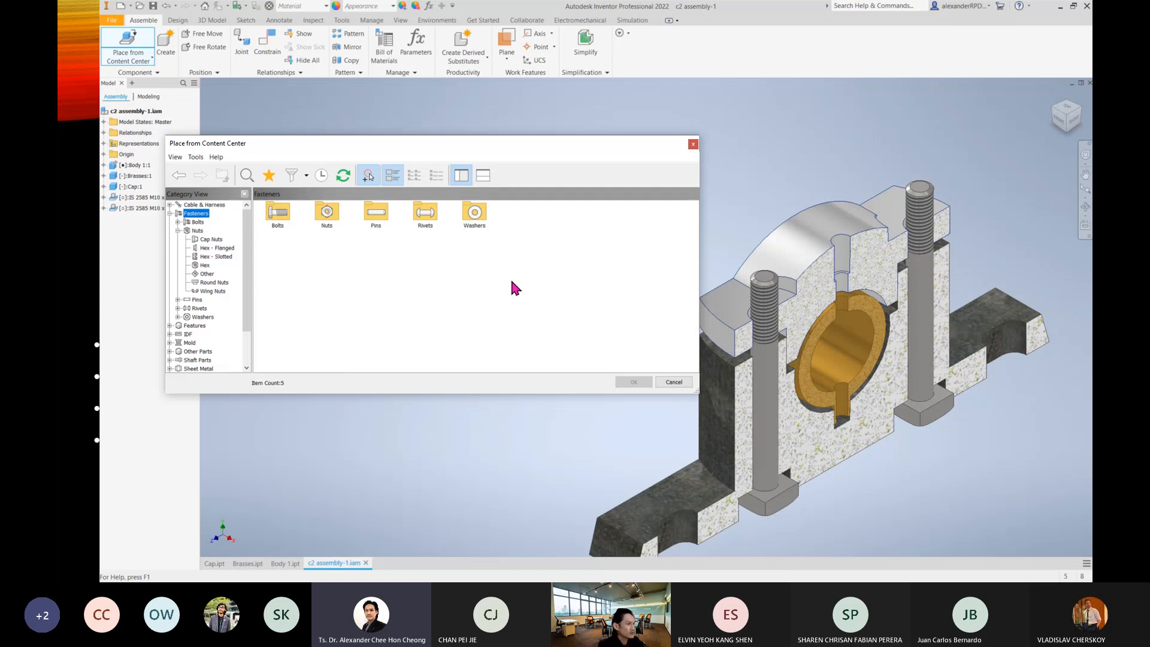
{"action": "left_click", "coordinate": [331, 222]}
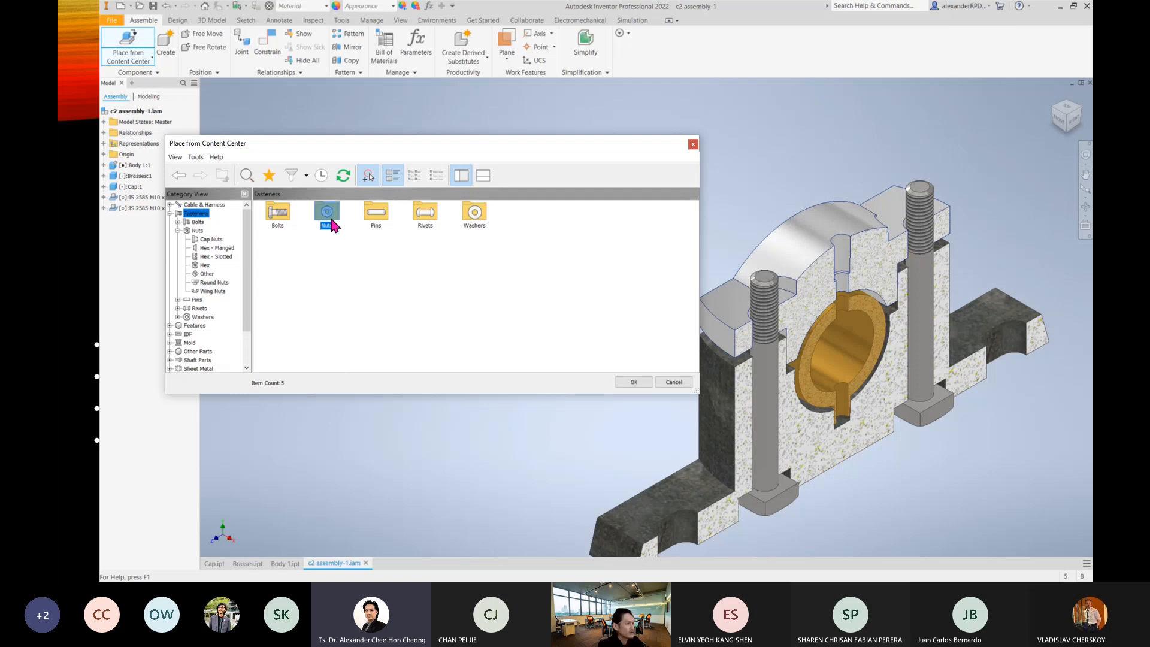
{"action": "double_click", "coordinate": [331, 222]}
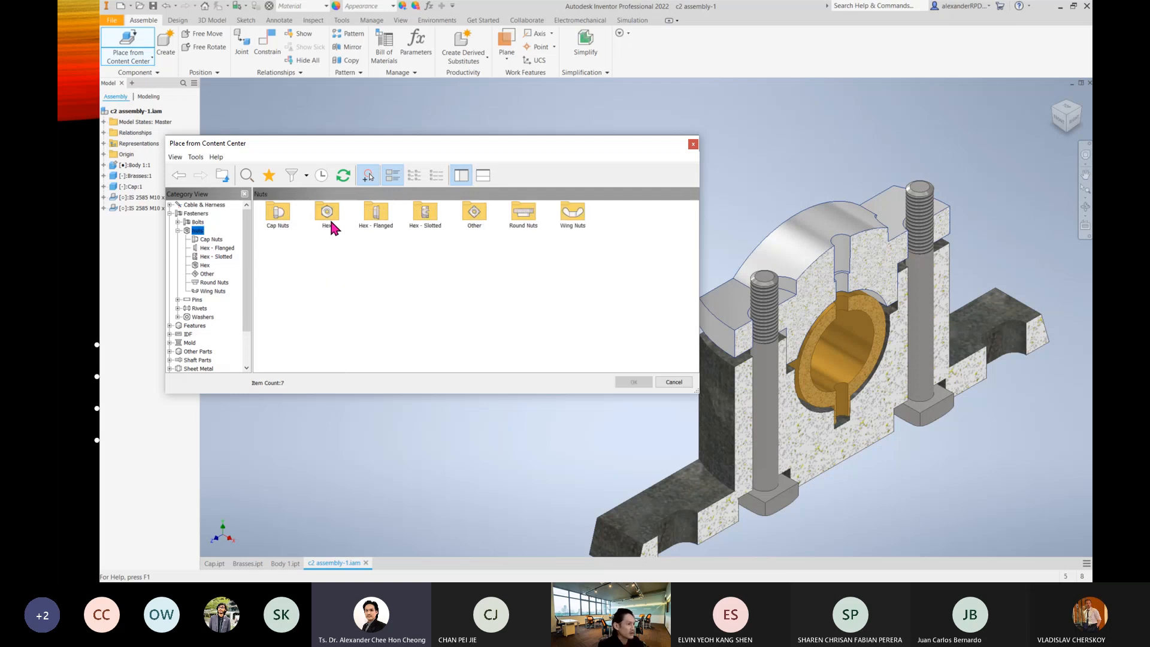
{"action": "double_click", "coordinate": [328, 222]}
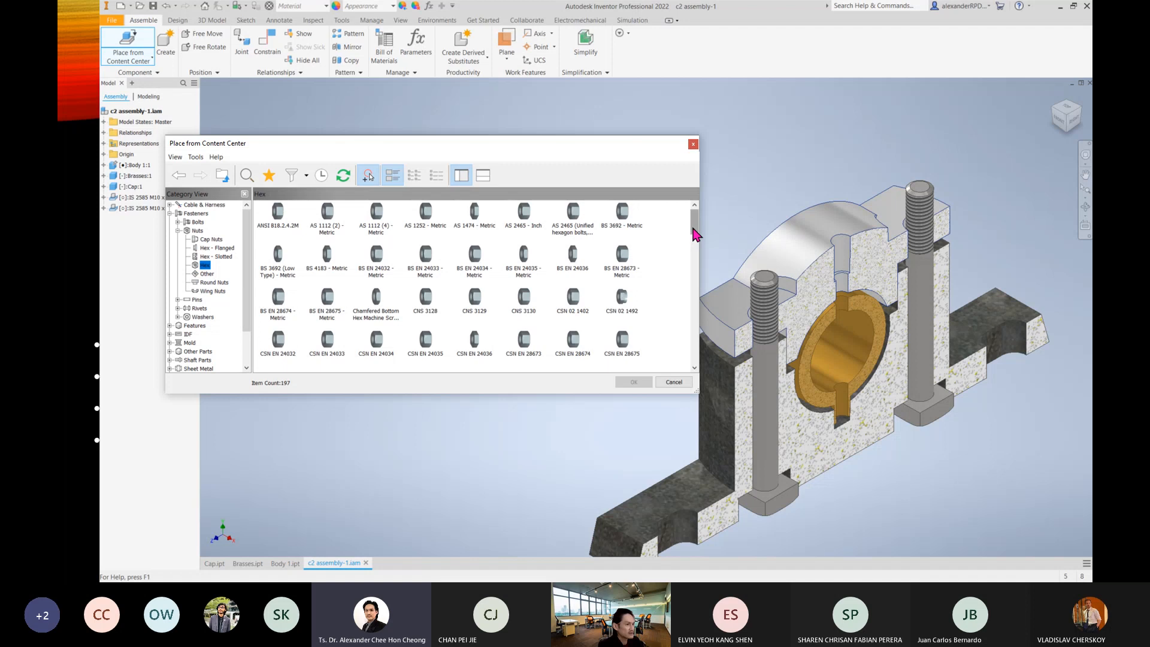
{"action": "left_click_drag", "start_coordinate": [698, 393], "coordinate": [691, 494]}
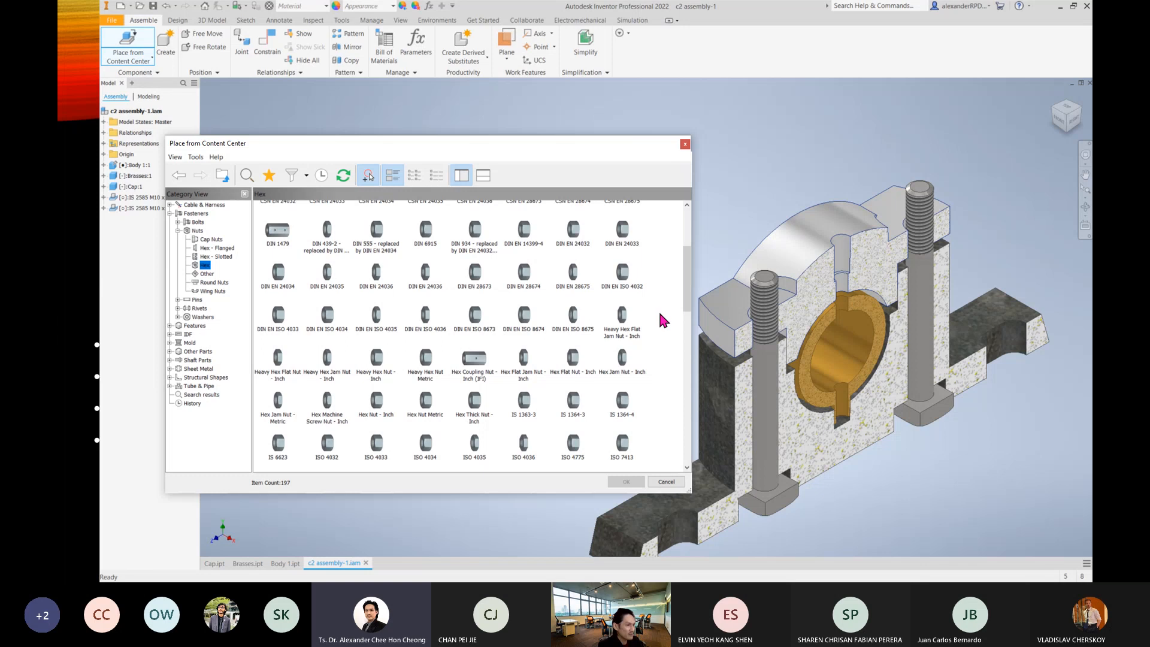
{"action": "scroll", "coordinate": [660, 313], "scroll_direction": "down", "scroll_amount": 3}
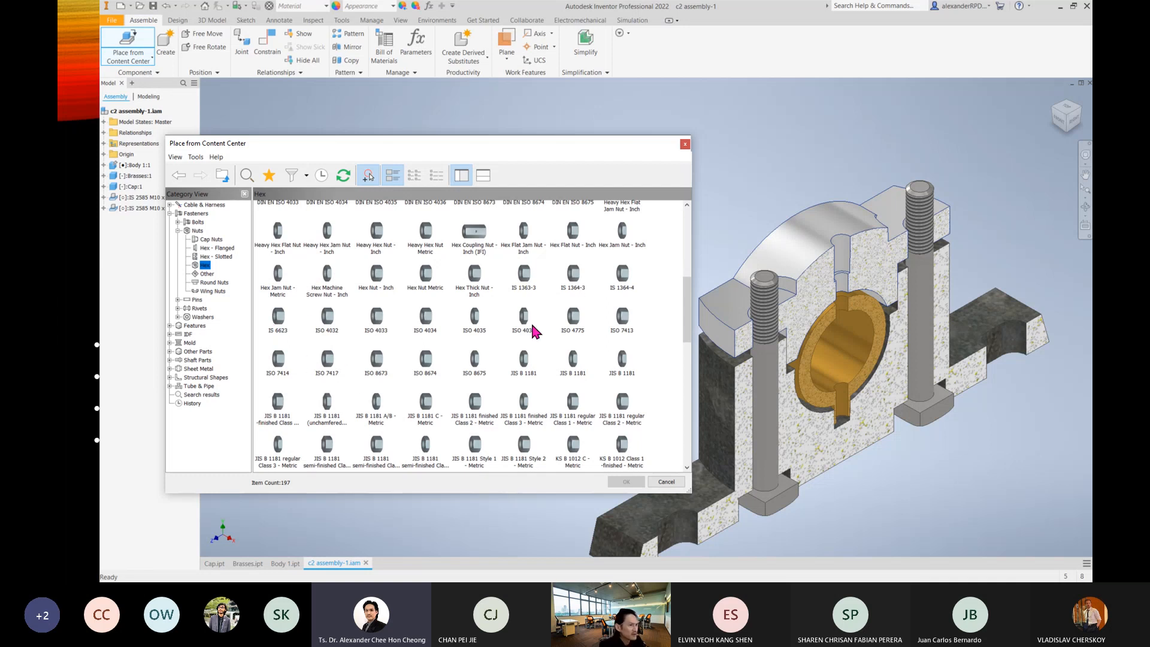
Place an IS 1364-4 M10 hex nut on each of the two bolts, seated on the cap.
{"action": "left_click", "coordinate": [624, 297]}
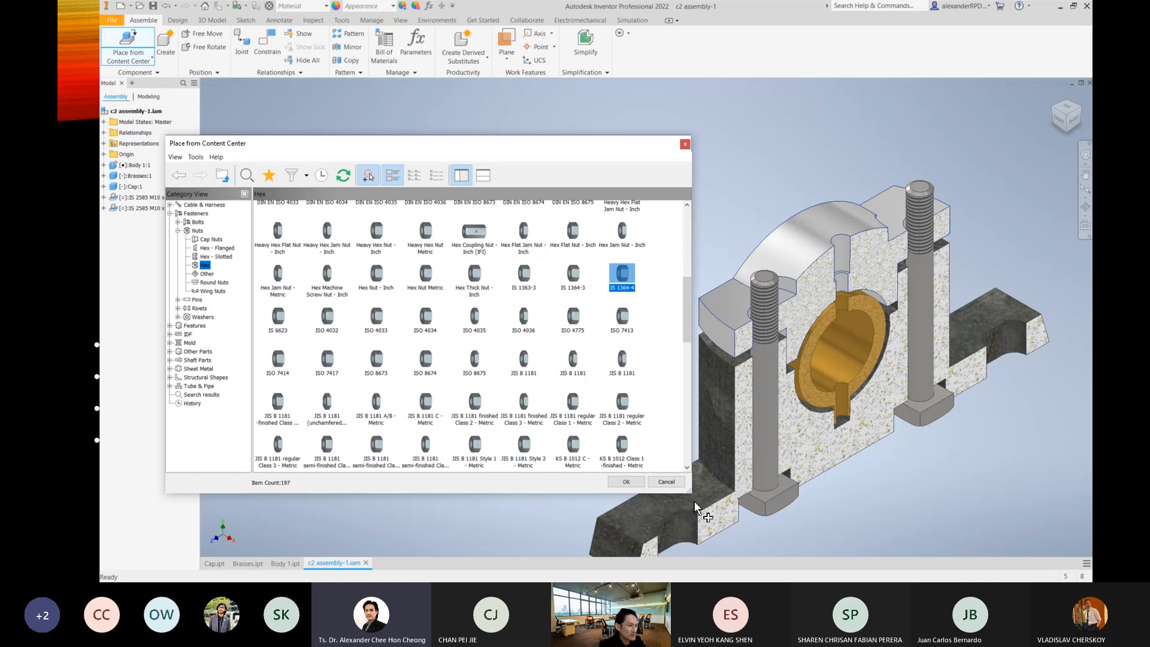
{"action": "left_click", "coordinate": [623, 483]}
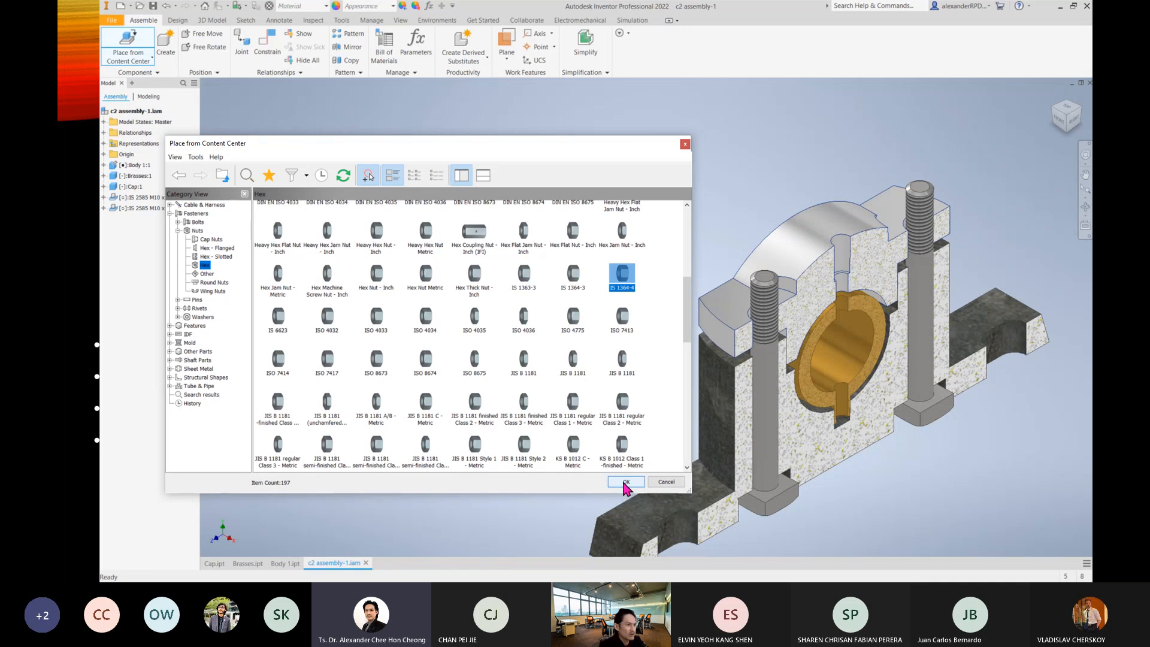
{"action": "scroll", "coordinate": [679, 260], "scroll_direction": "down", "scroll_amount": 3}
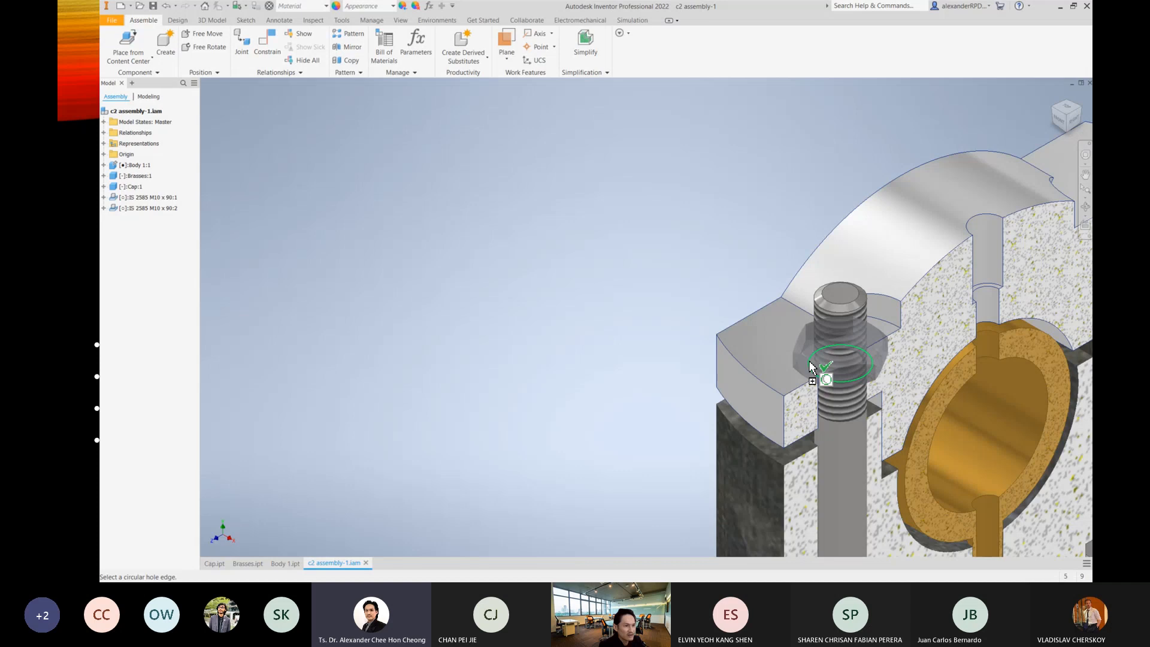
{"action": "left_click", "coordinate": [809, 366]}
{"action": "middle_click_drag", "start_coordinate": [809, 367], "coordinate": [554, 362]}
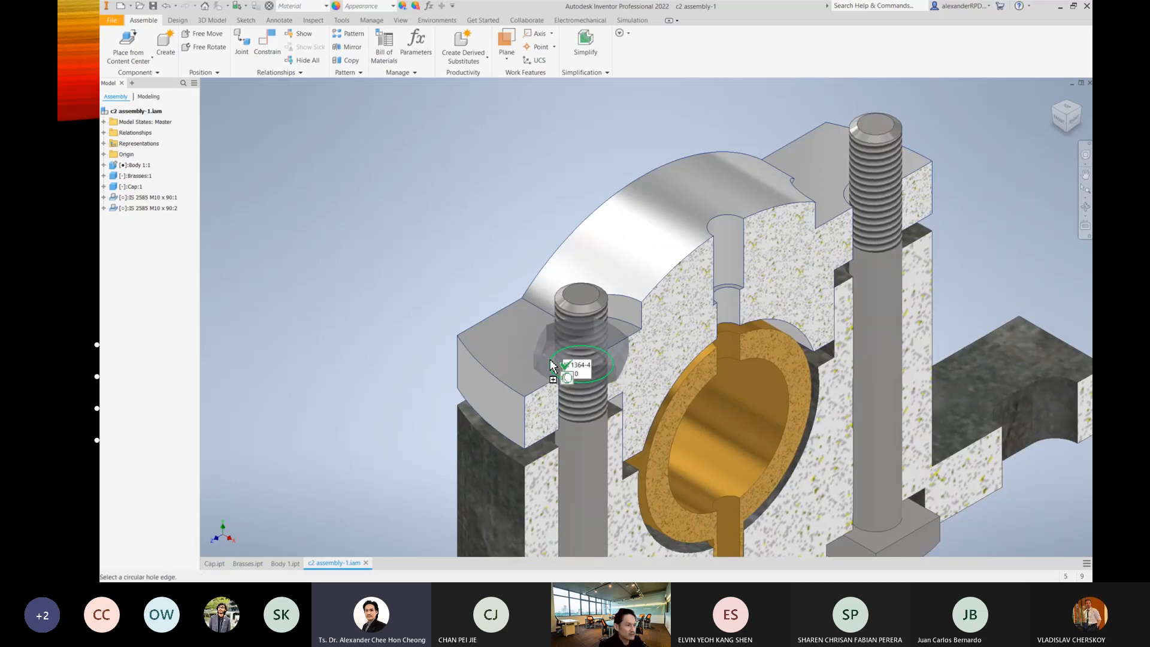
{"action": "left_click", "coordinate": [551, 366]}
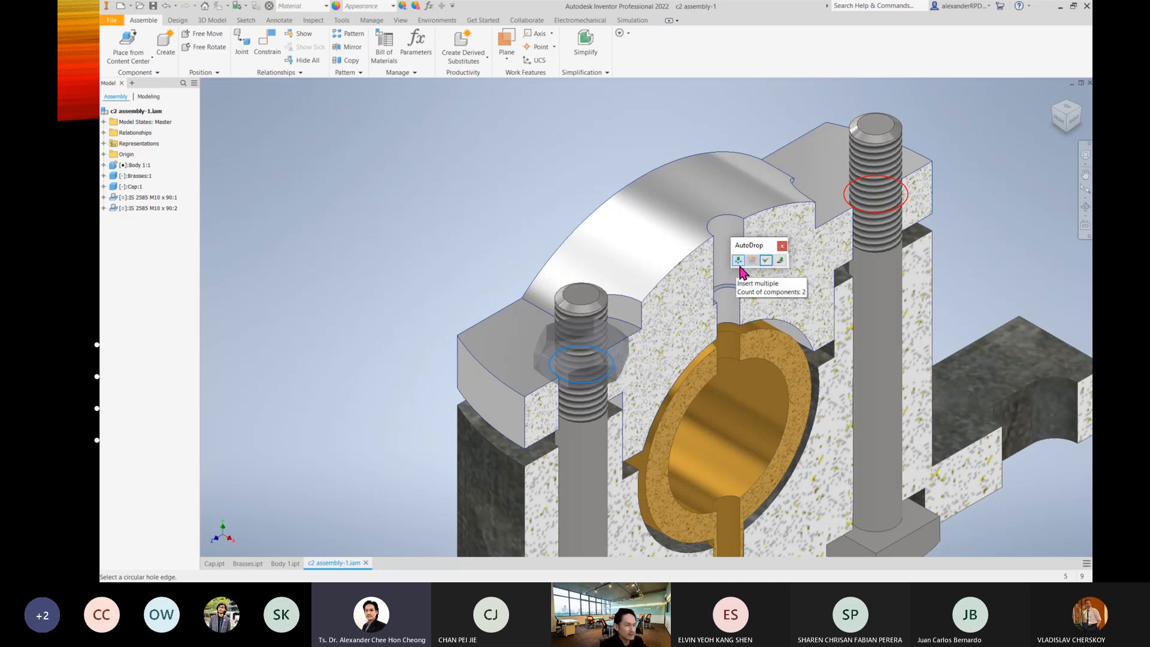
{"action": "left_click", "coordinate": [766, 261]}
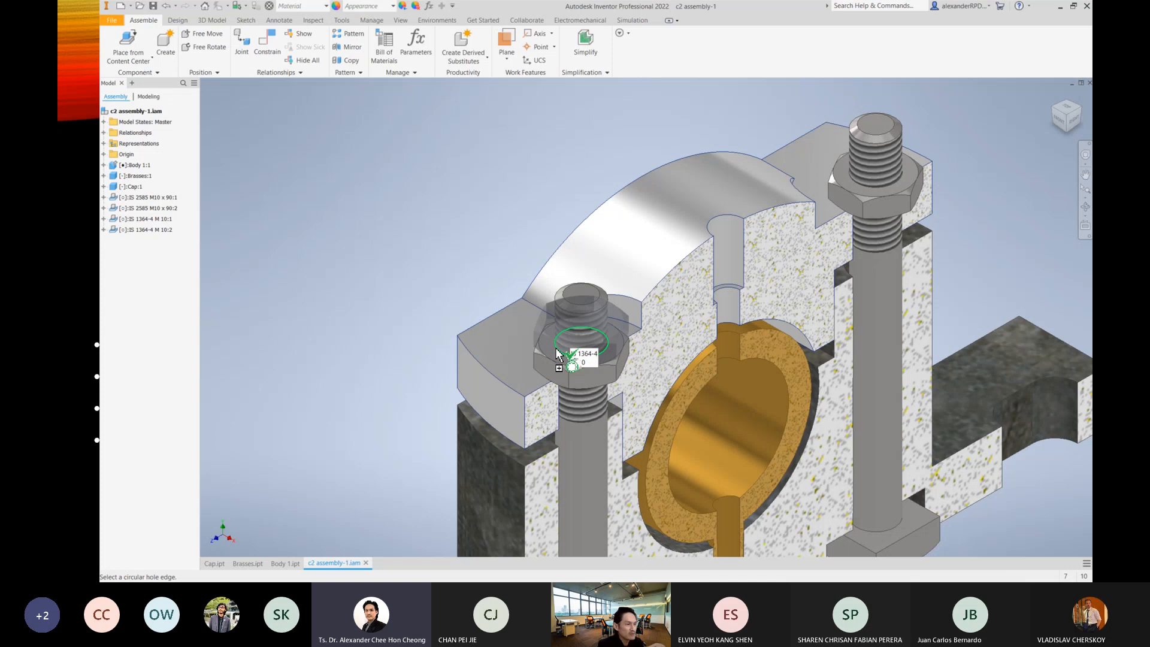
Stack a second IS 1364-4 M10 hex nut on top of the first nut of each bolt and end placing.
{"action": "left_click", "coordinate": [571, 365]}
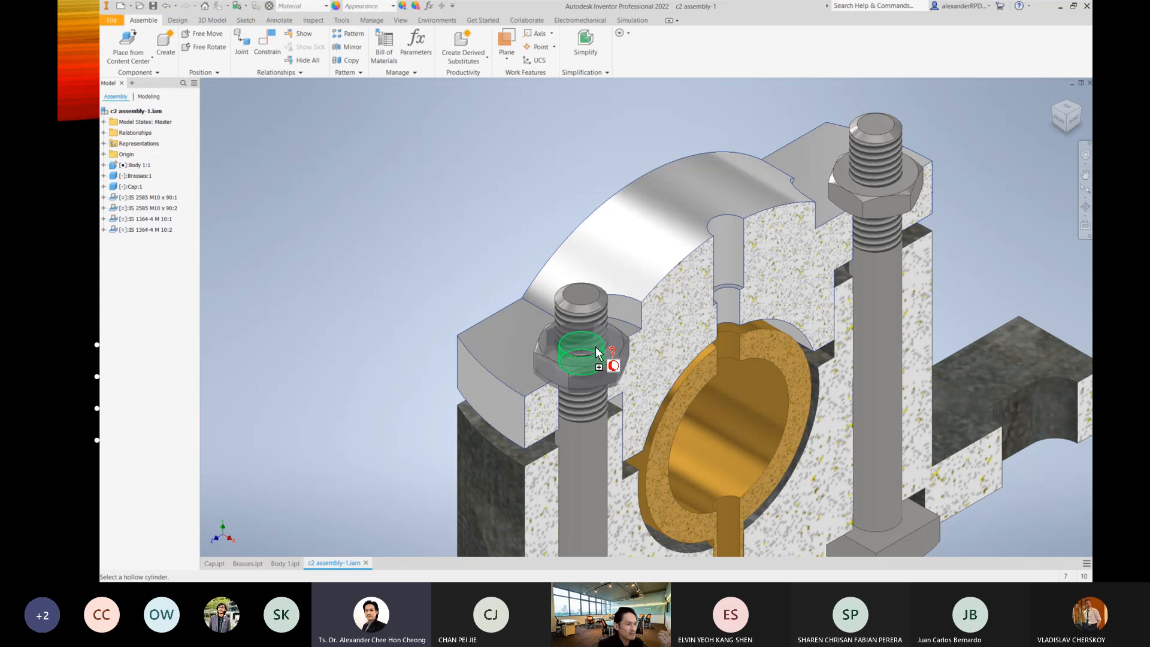
{"action": "left_click", "coordinate": [555, 349]}
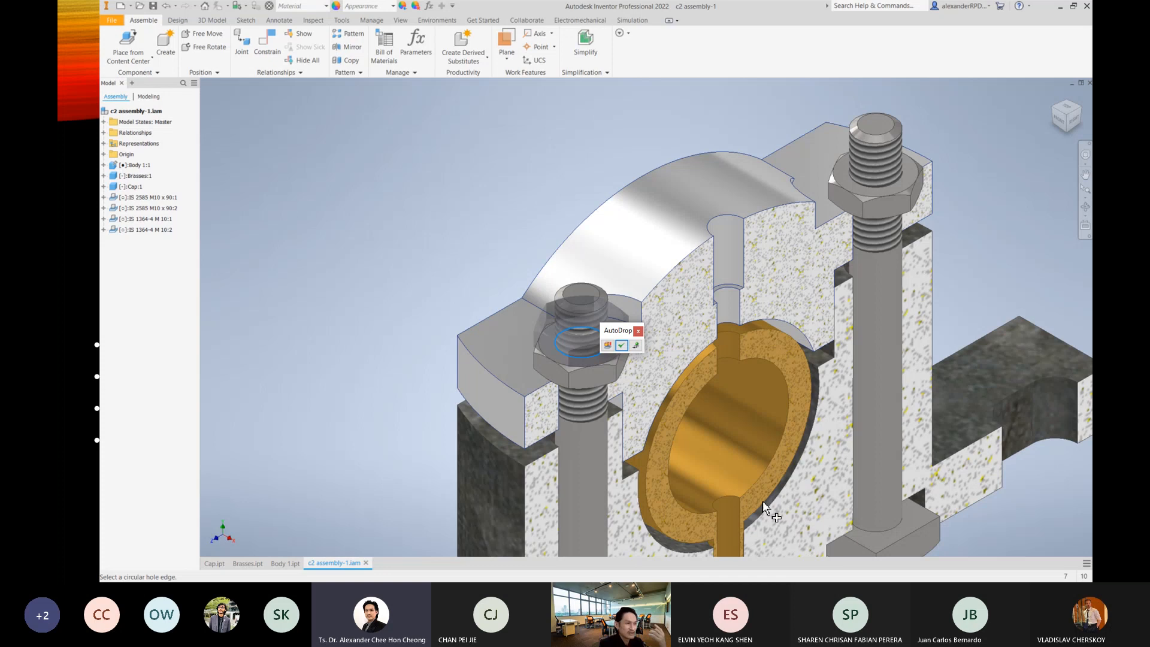
{"action": "left_click", "coordinate": [621, 345]}
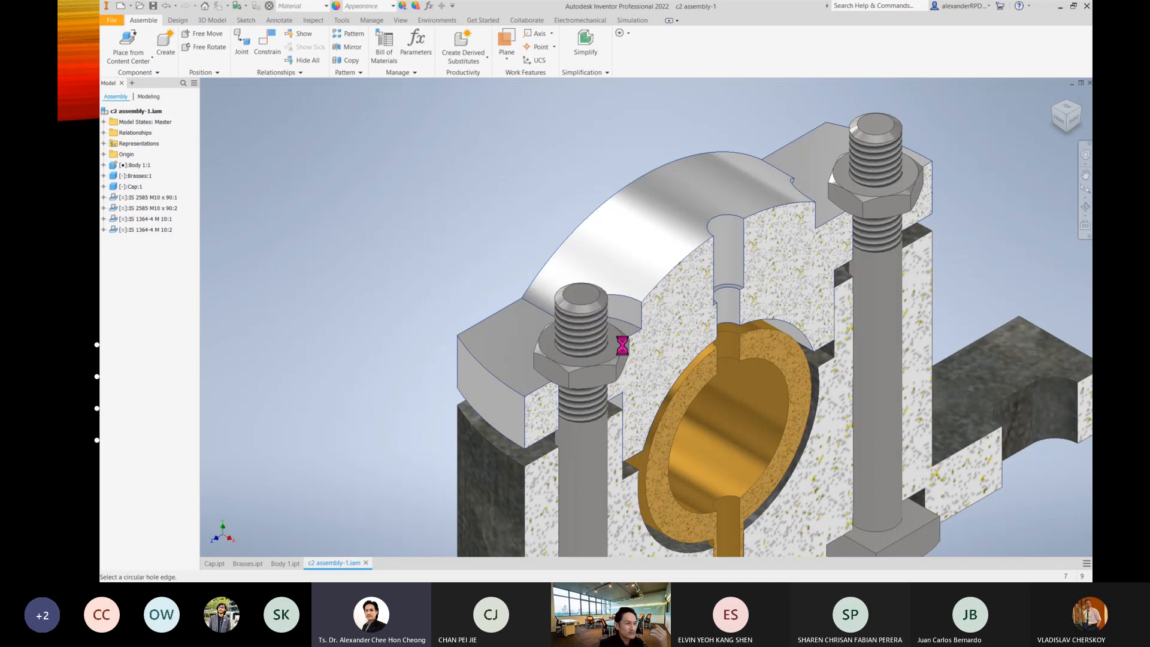
{"action": "left_click", "coordinate": [874, 196]}
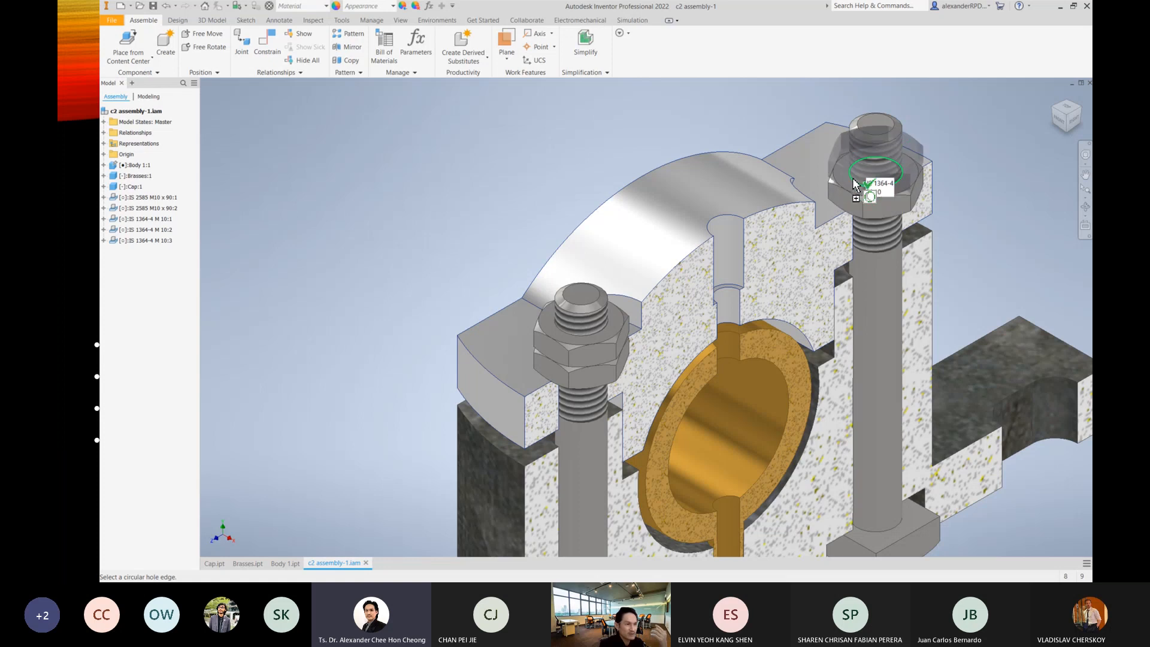
{"action": "left_click", "coordinate": [853, 179]}
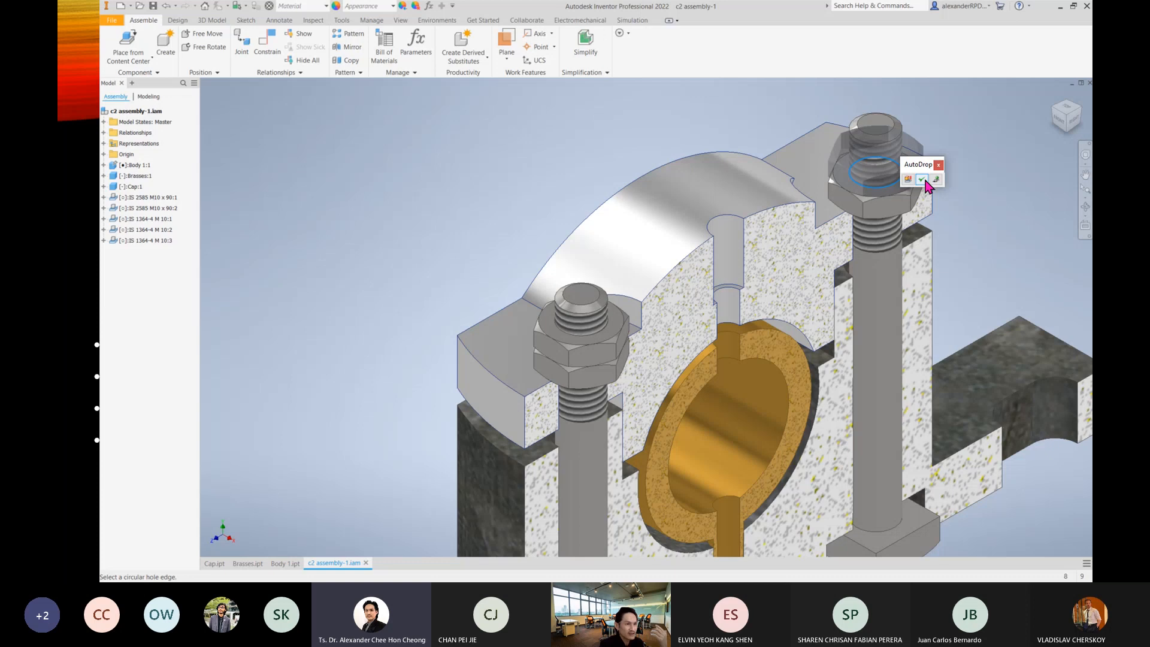
{"action": "left_click", "coordinate": [925, 180]}
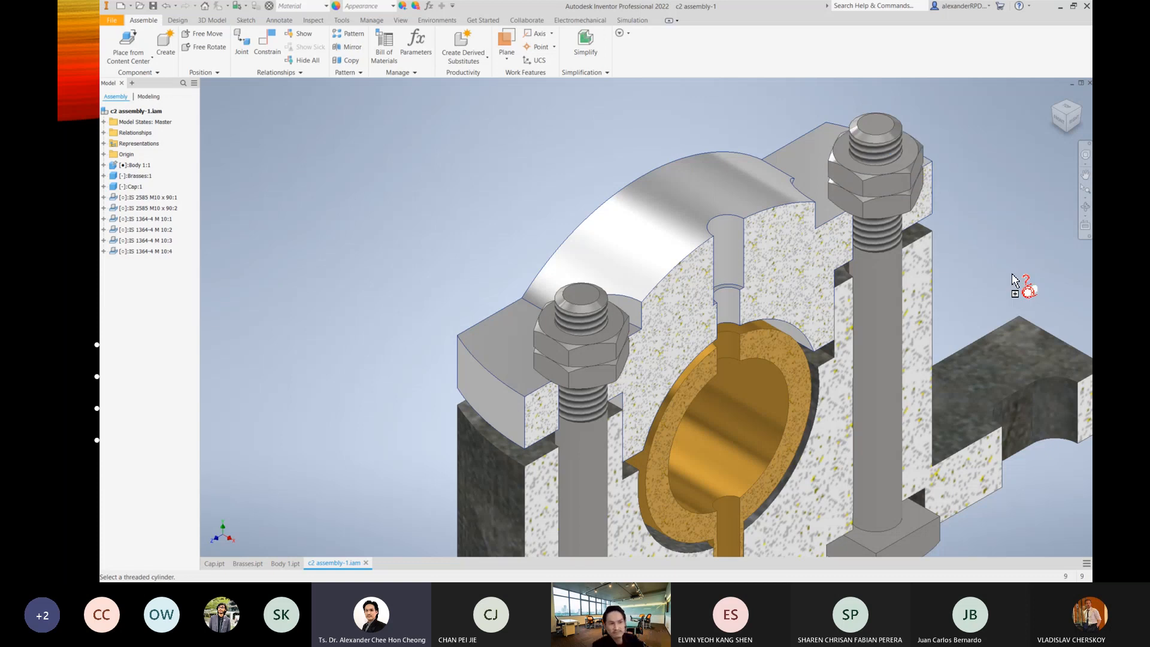
{"action": "key", "text": "Escape"}
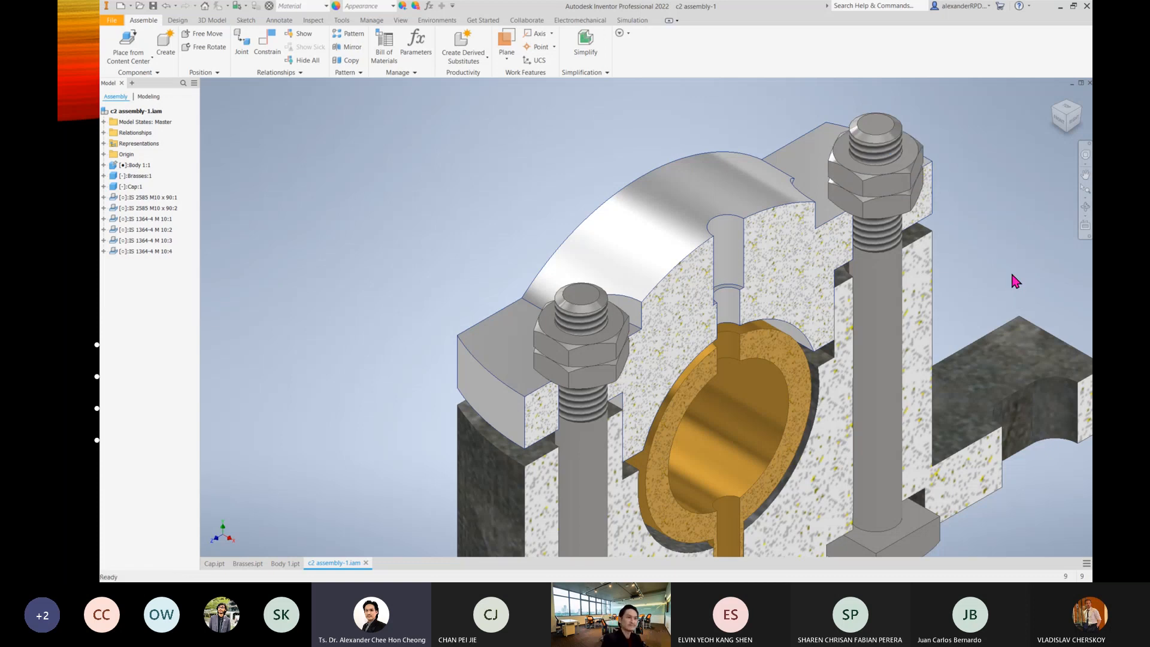
Return to the home view and end the half section view to show the complete assembly.
{"action": "key", "text": "F6"}
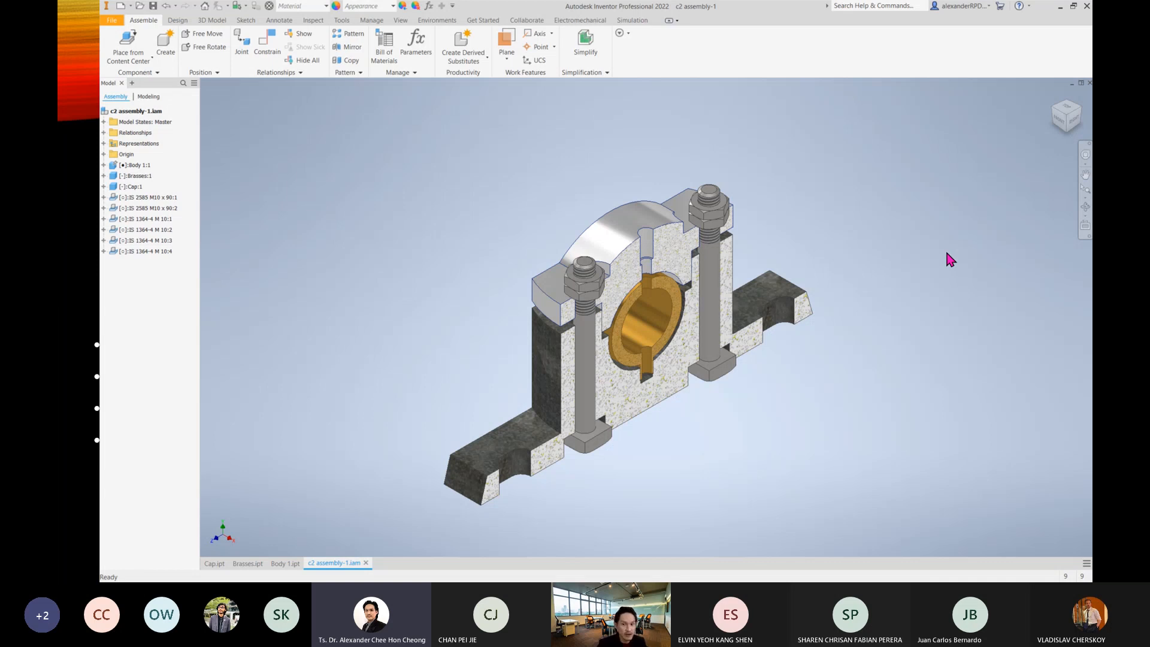
{"action": "left_click", "coordinate": [401, 20]}
{"action": "left_click", "coordinate": [279, 46]}
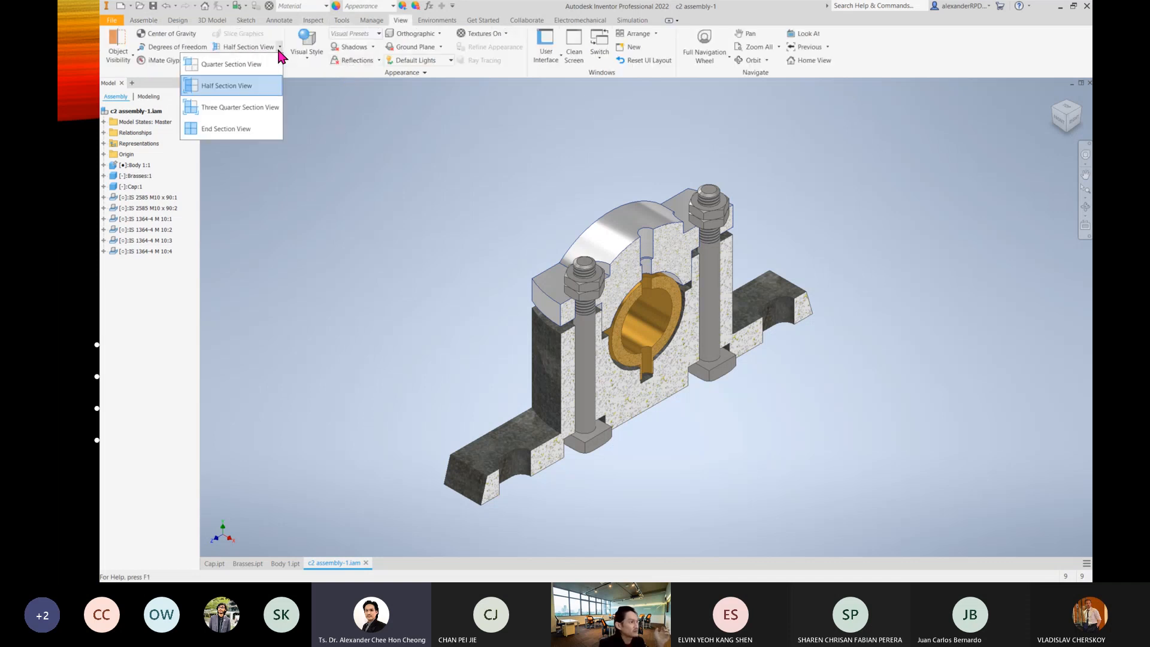
{"action": "left_click", "coordinate": [225, 129]}
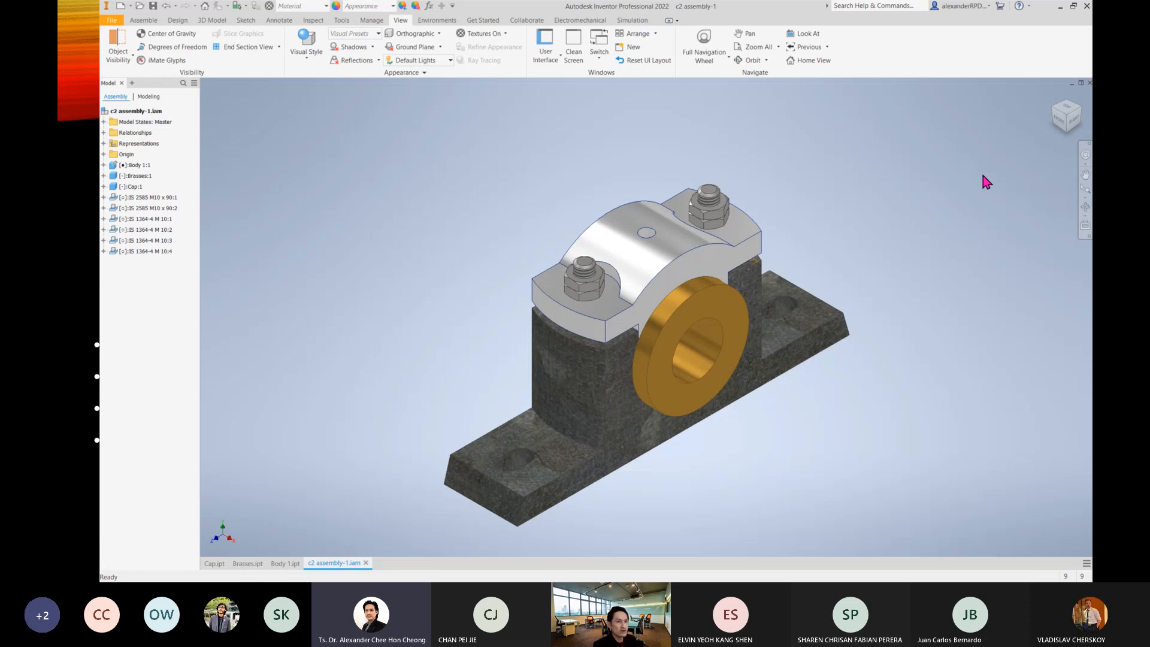
{"action": "left_click", "coordinate": [1066, 115]}
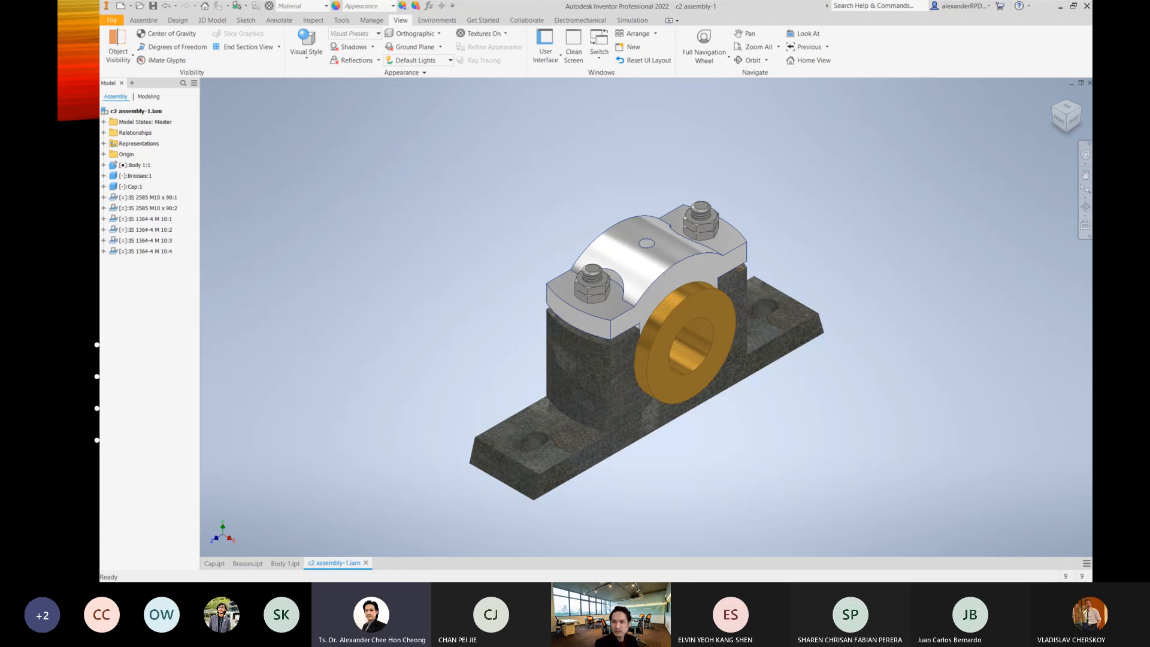
Switch to the slide show, review the Inventor Presentation slide on tweaks, trails and storyboards, and return to Inventor.
{"action": "key", "text": "alt+Tab"}
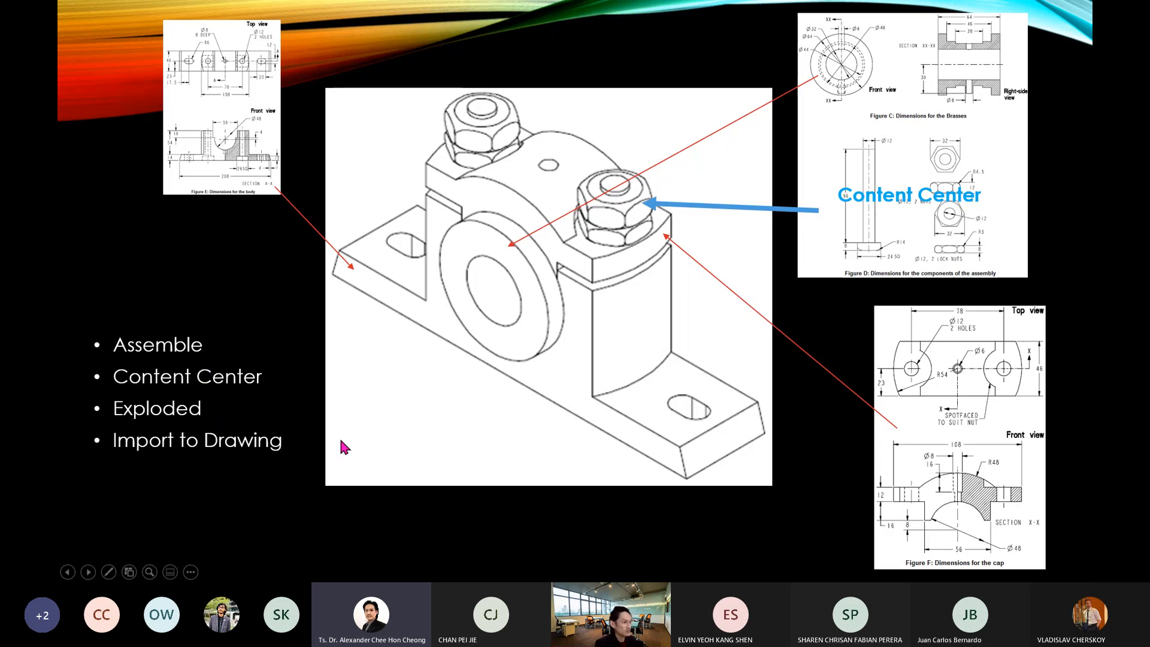
{"action": "left_click", "coordinate": [362, 421]}
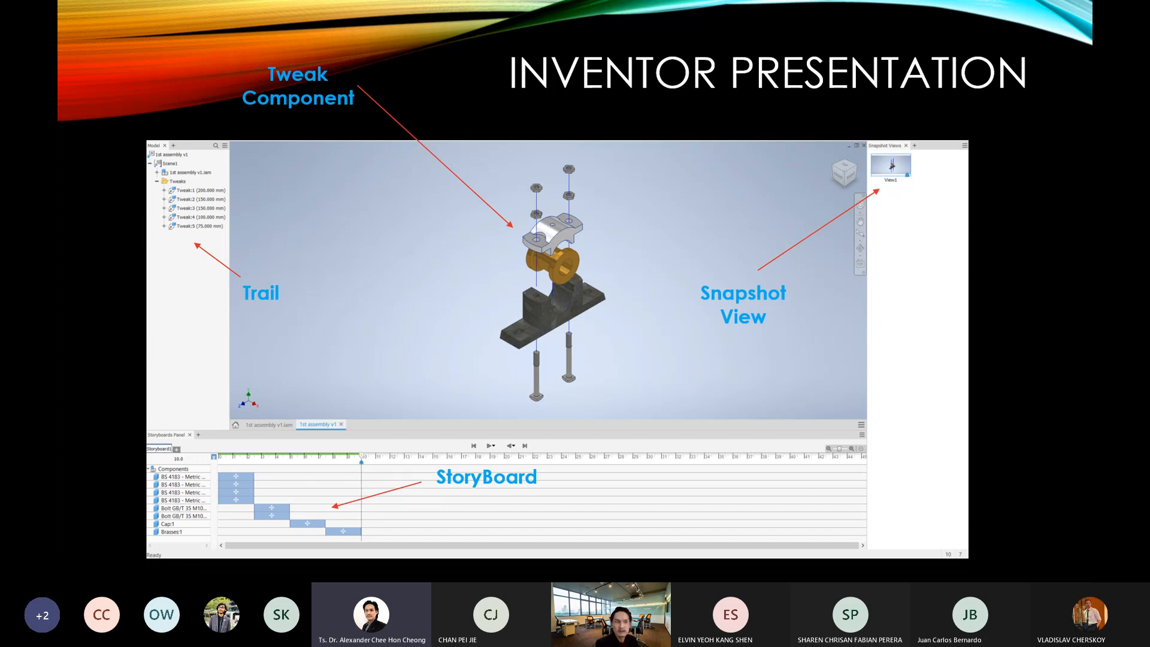
{"action": "key", "text": "alt+Tab"}
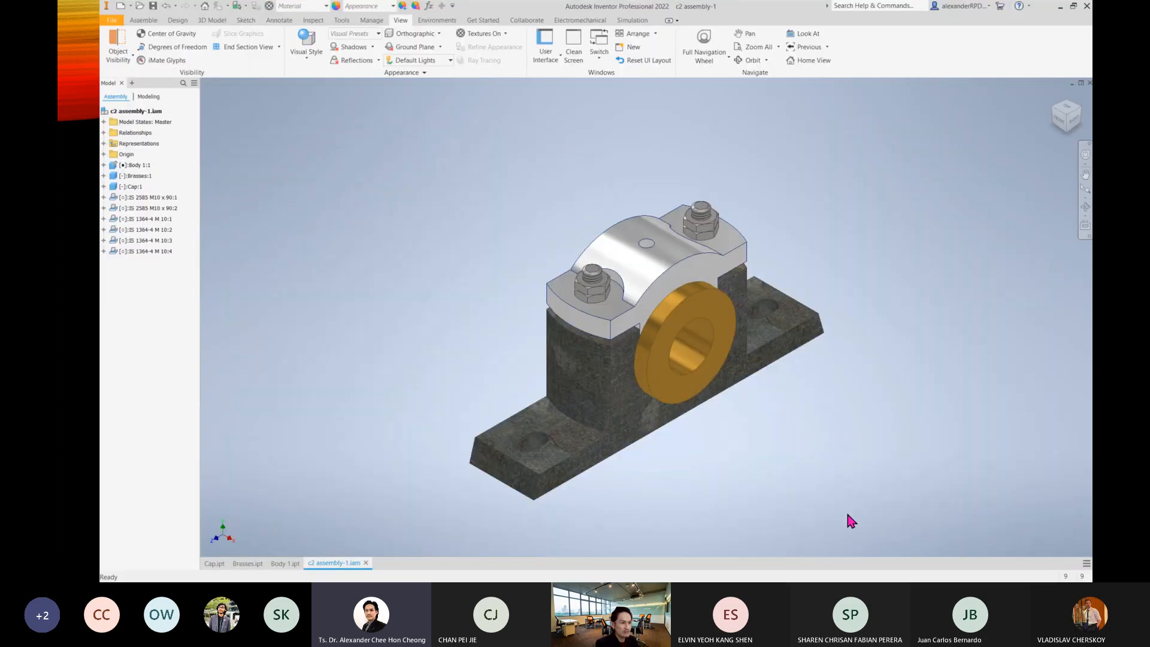
Create a new presentation file from the metric Standard (mm).ipn template.
{"action": "middle_click_drag", "start_coordinate": [809, 487], "coordinate": [745, 470]}
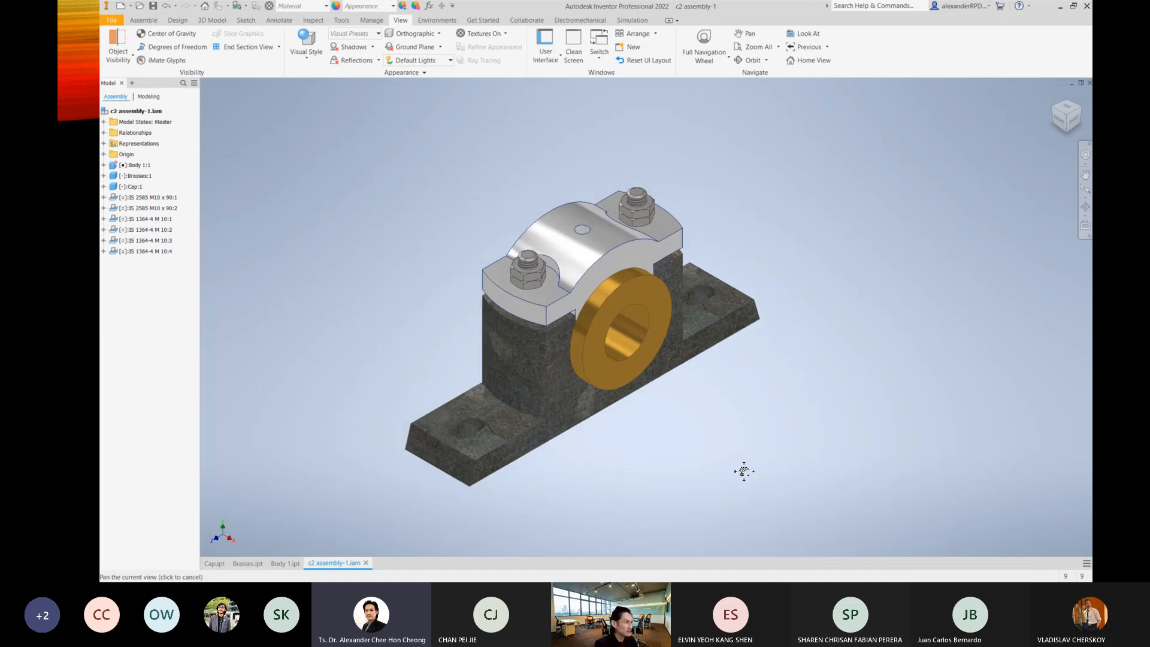
{"action": "left_click", "coordinate": [121, 6]}
{"action": "left_click", "coordinate": [945, 478]}
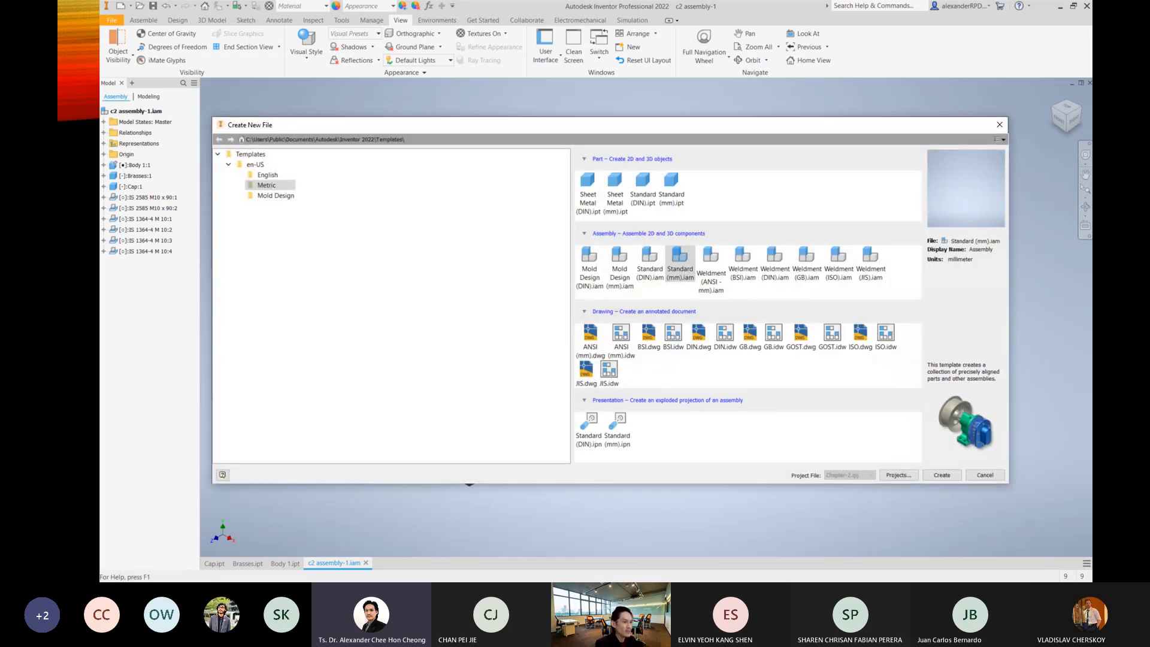
{"action": "left_click", "coordinate": [621, 448]}
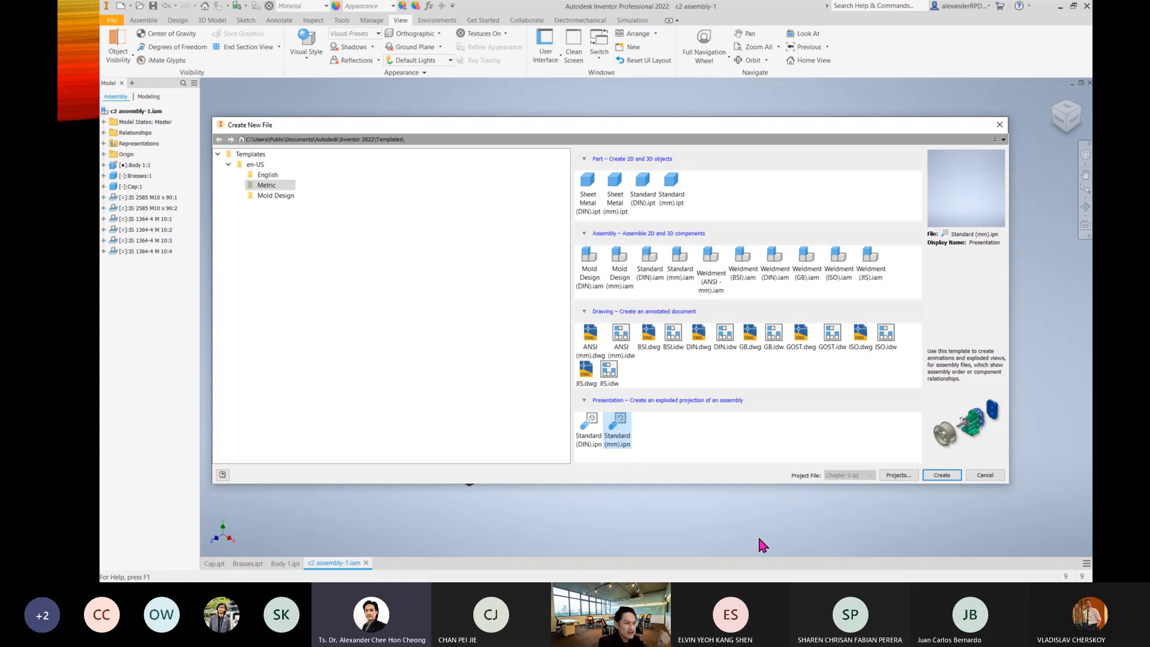
{"action": "left_click", "coordinate": [942, 475]}
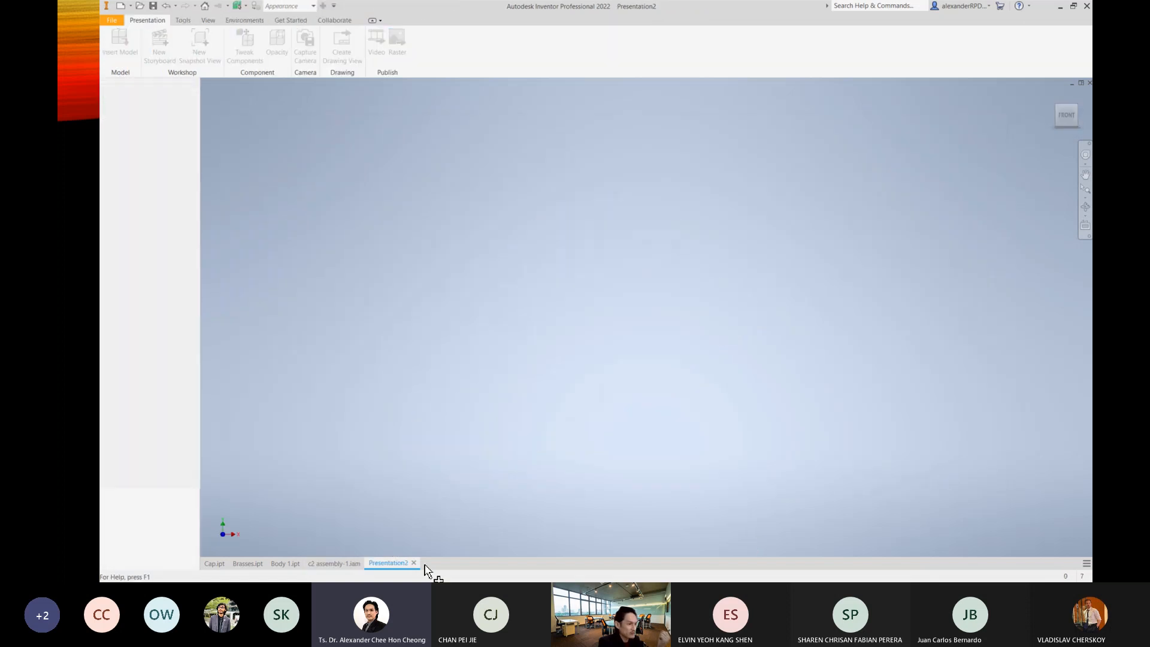
{"action": "left_click_drag", "start_coordinate": [654, 156], "coordinate": [727, 132]}
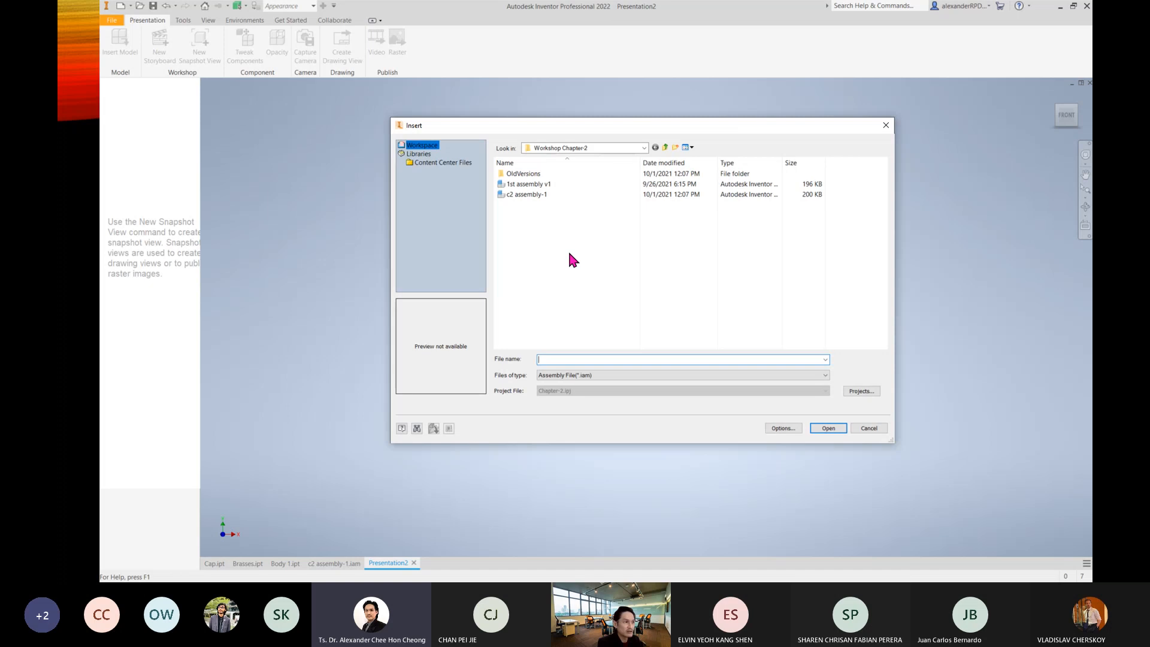
Insert the c2 assembly-1 assembly file as the model of the new presentation.
{"action": "left_click", "coordinate": [549, 193]}
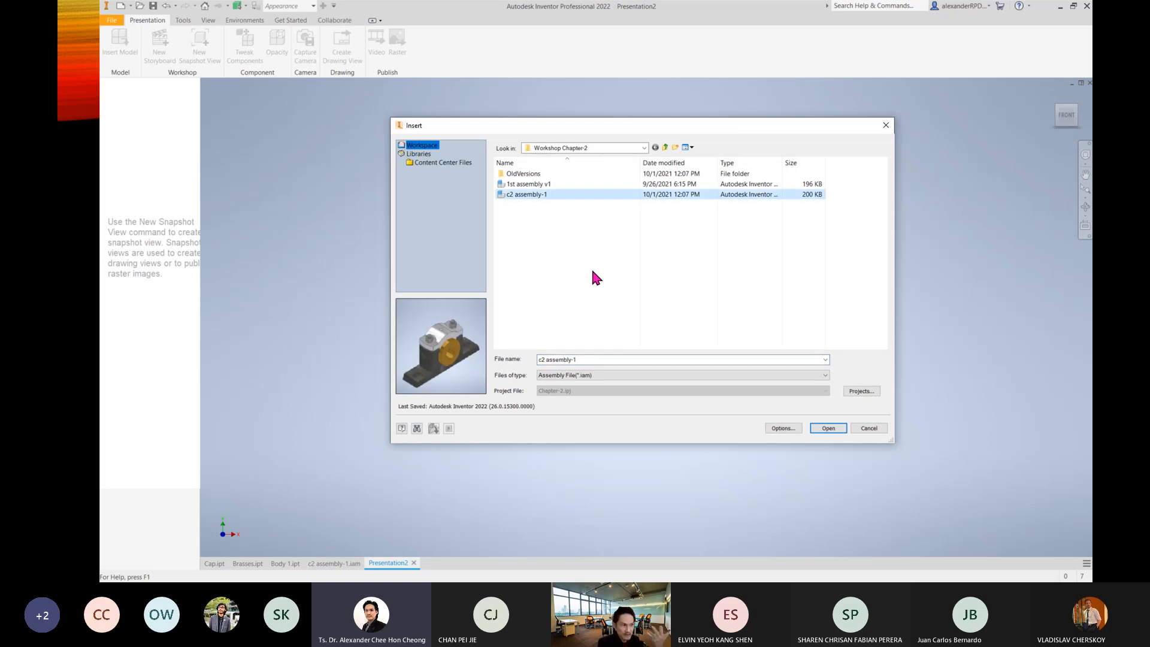
{"action": "left_click", "coordinate": [825, 428]}
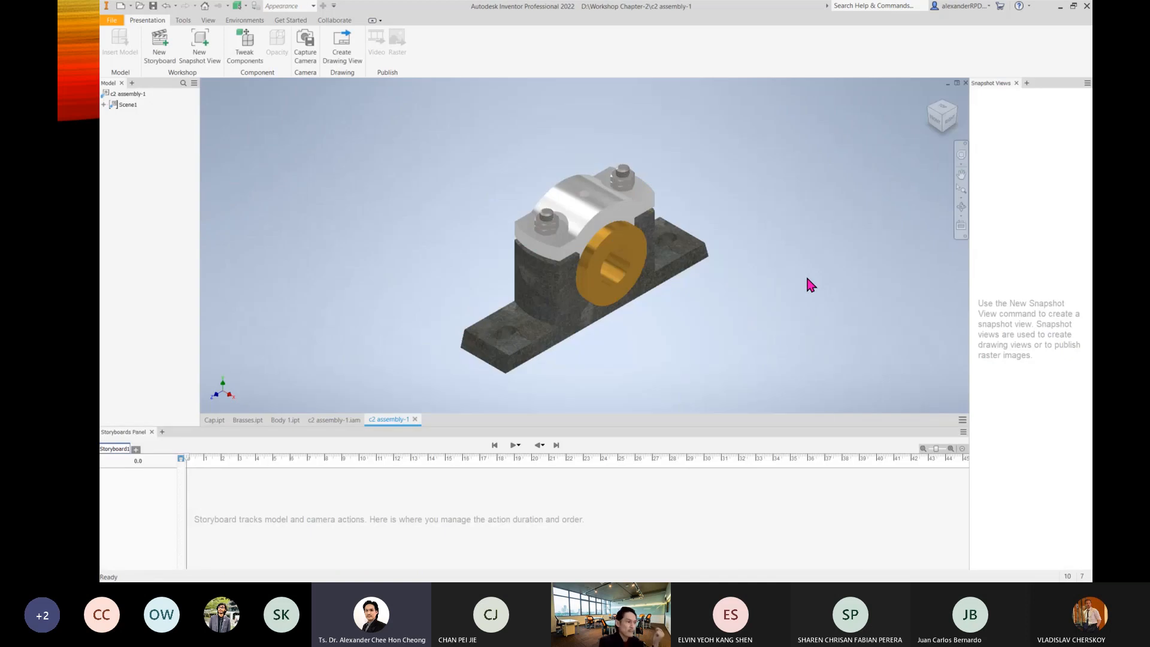
{"action": "left_click_drag", "start_coordinate": [636, 426], "coordinate": [680, 421]}
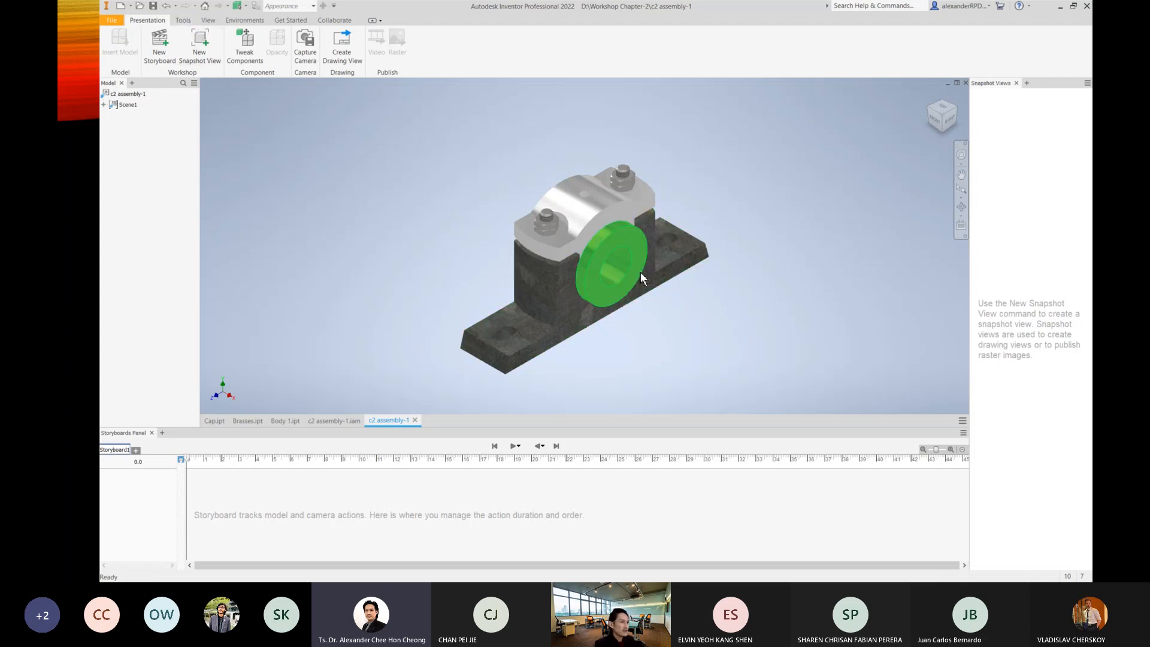
Set the presentation's visual style to Shaded with Edges and show the bearing in the home view.
{"action": "scroll", "coordinate": [639, 271], "scroll_direction": "down", "scroll_amount": 5}
{"action": "scroll", "coordinate": [698, 291], "scroll_direction": "up", "scroll_amount": 4}
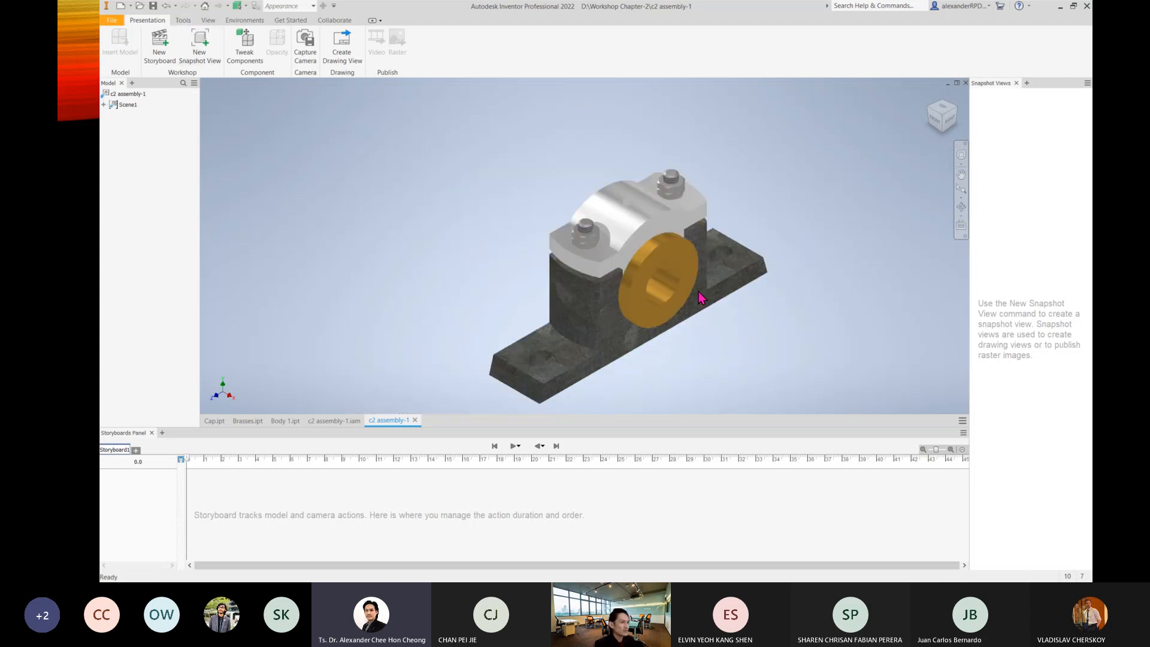
{"action": "left_click", "coordinate": [206, 20]}
{"action": "left_click", "coordinate": [128, 56]}
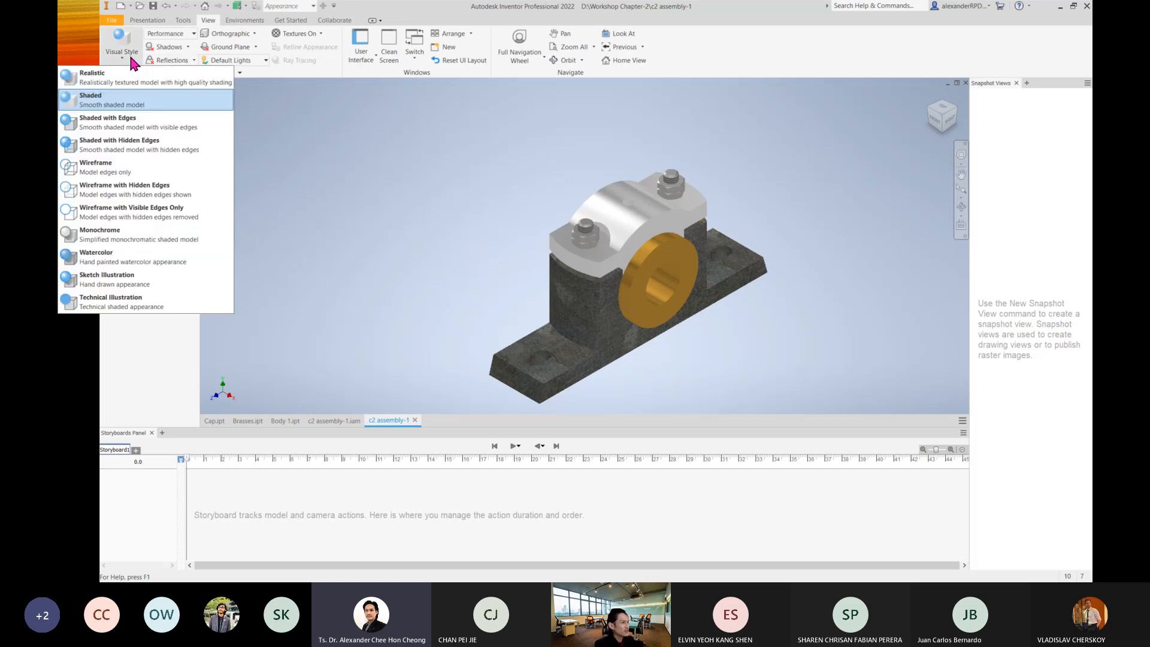
{"action": "left_click", "coordinate": [179, 126]}
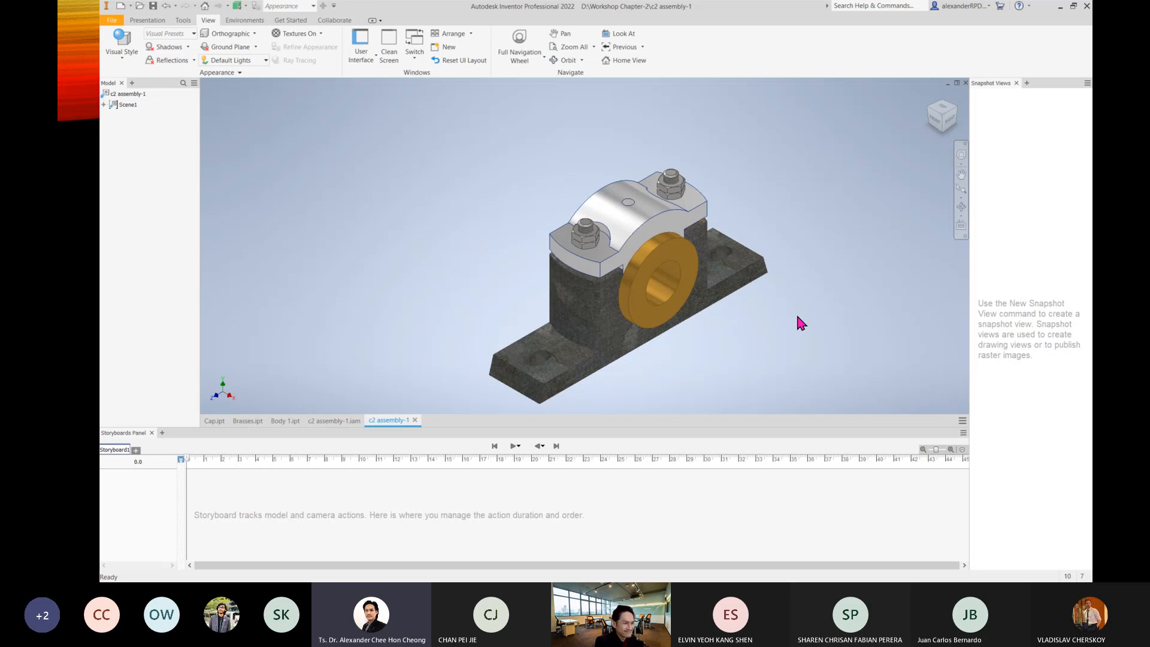
{"action": "key", "text": "F6"}
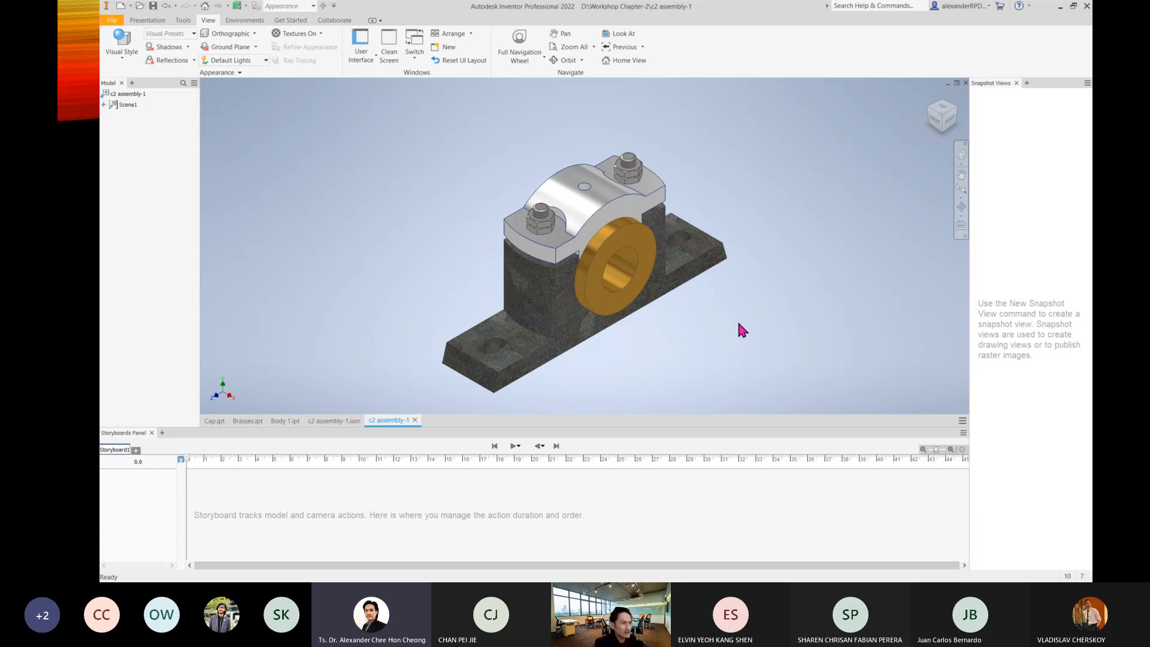
{"action": "middle_click_drag", "start_coordinate": [694, 354], "coordinate": [740, 320], "text": "shift"}
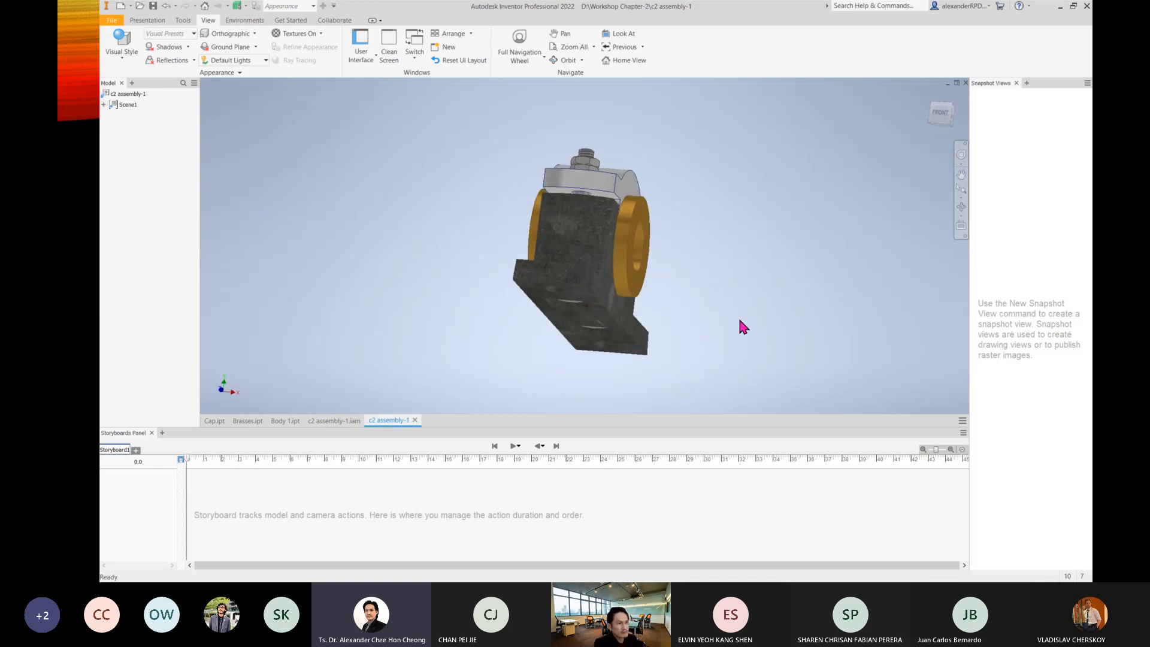
{"action": "key", "text": "F6"}
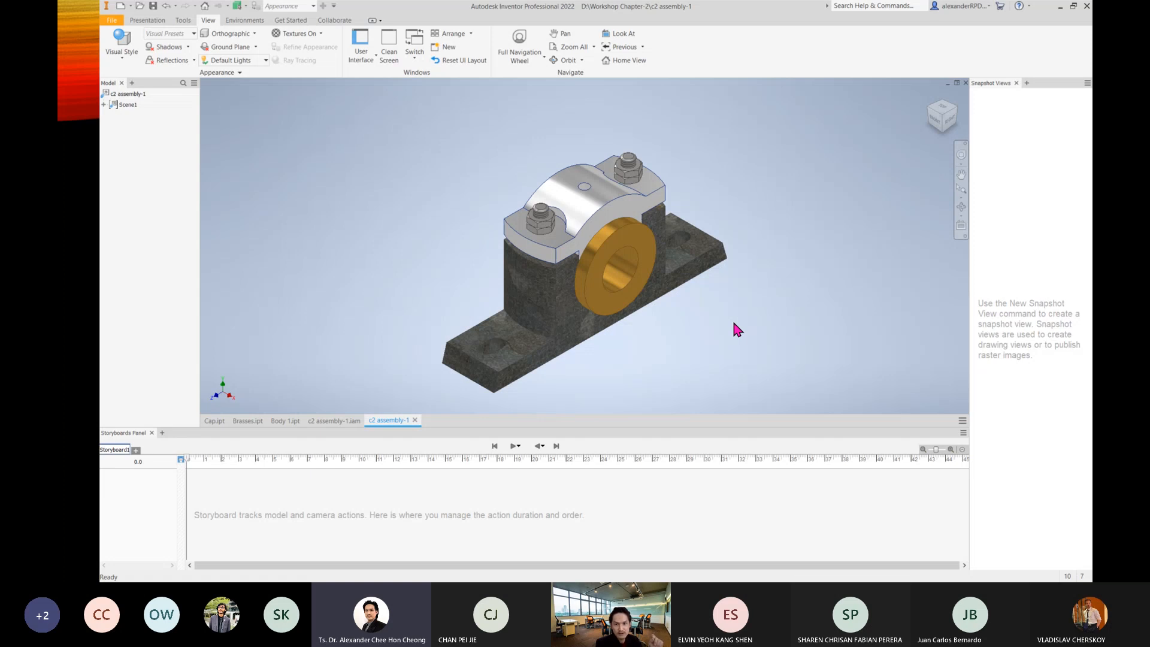
Start Tweak Components on the upper nut of the front bolt and enter an X move of 150 mm.
{"action": "scroll", "coordinate": [733, 325], "scroll_direction": "down", "scroll_amount": 5}
{"action": "middle_click_drag", "start_coordinate": [734, 325], "coordinate": [684, 346]}
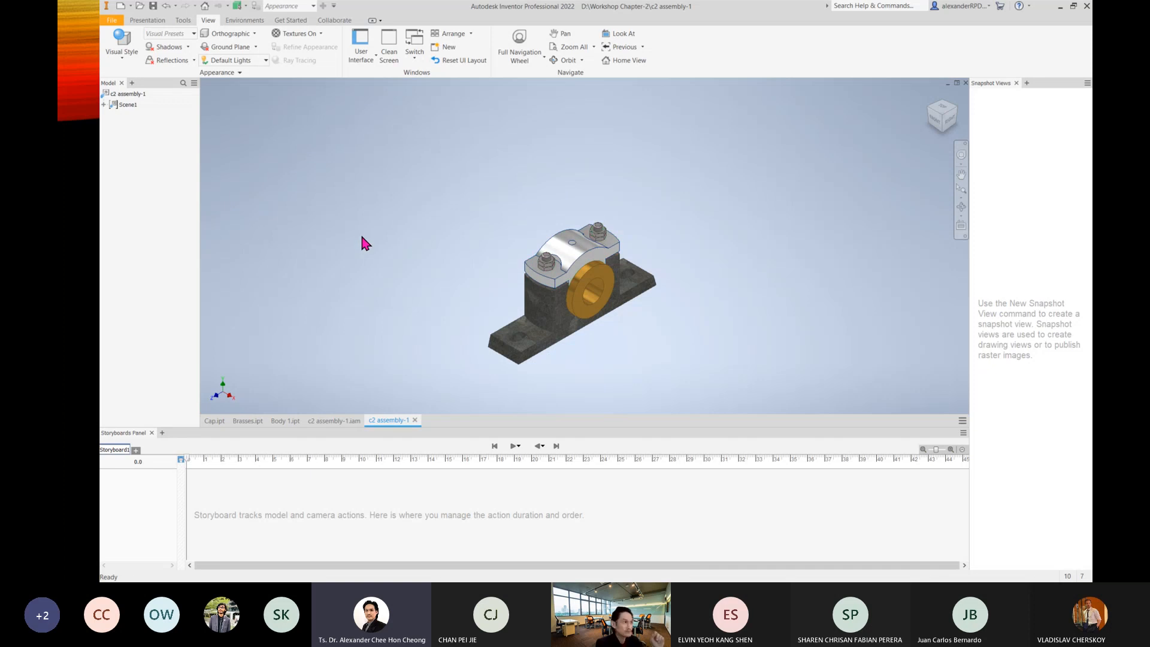
{"action": "left_click", "coordinate": [146, 21]}
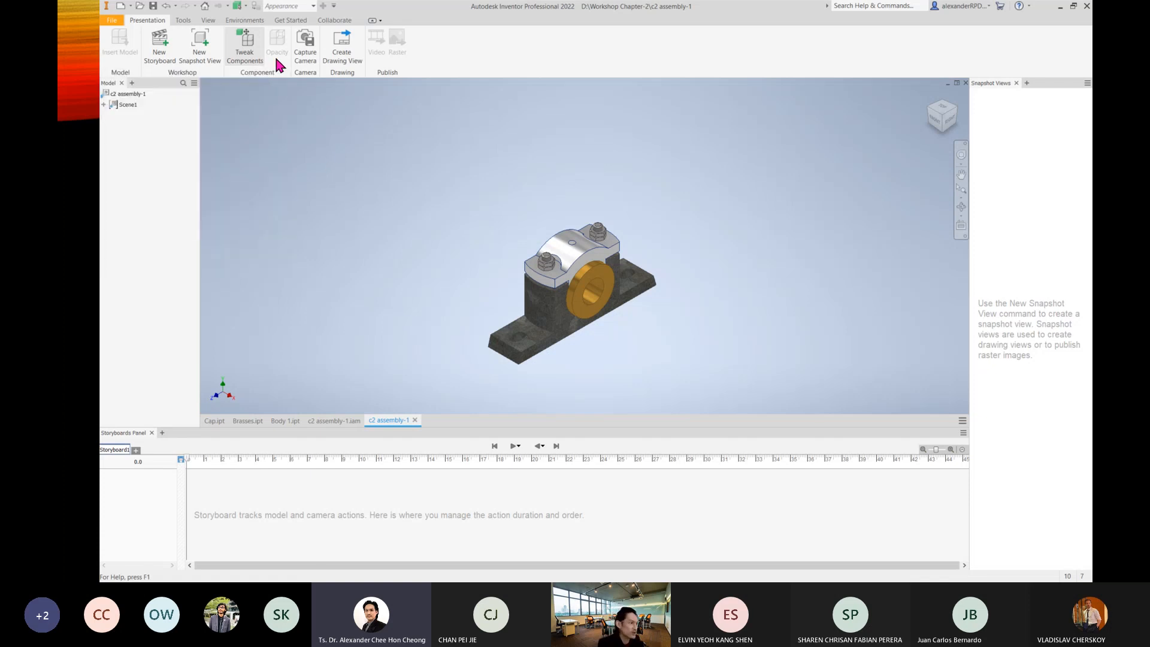
{"action": "left_click", "coordinate": [239, 60]}
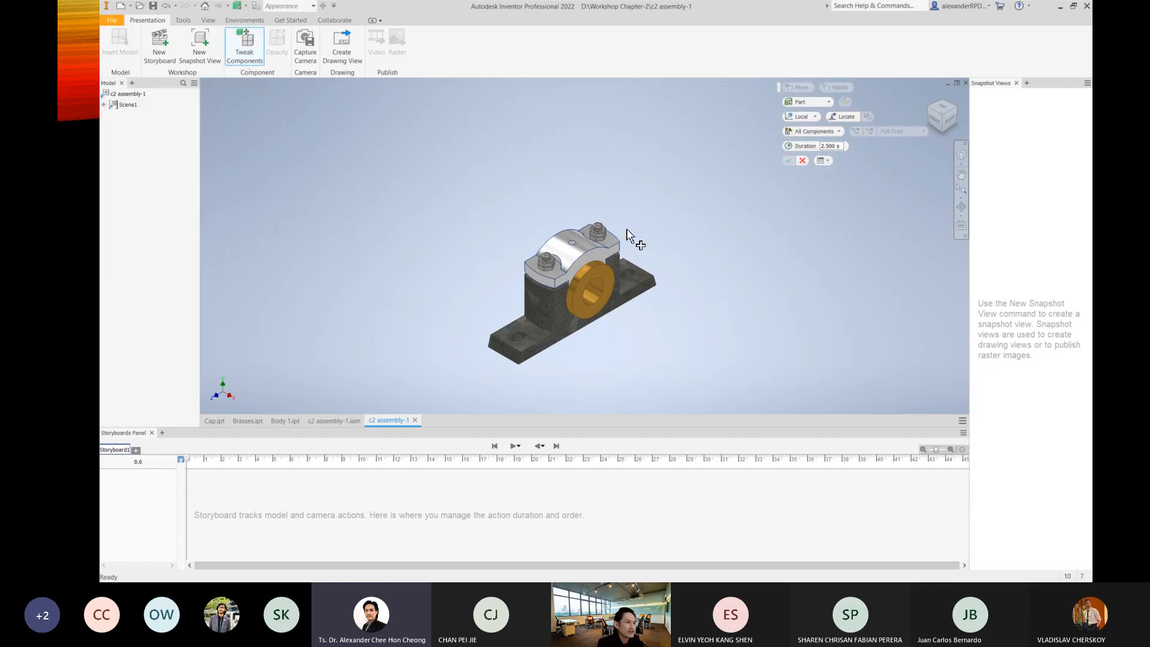
{"action": "scroll", "coordinate": [641, 235], "scroll_direction": "down", "scroll_amount": 3}
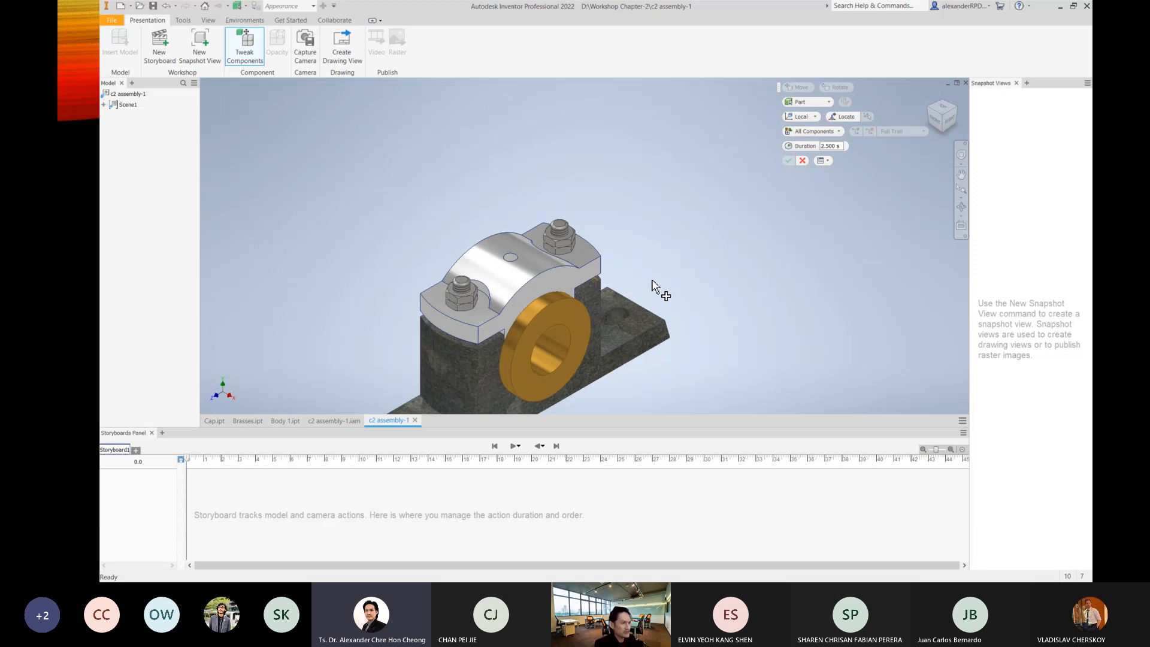
{"action": "scroll", "coordinate": [770, 261], "scroll_direction": "down", "scroll_amount": 4}
{"action": "middle_click_drag", "start_coordinate": [685, 224], "coordinate": [811, 249]}
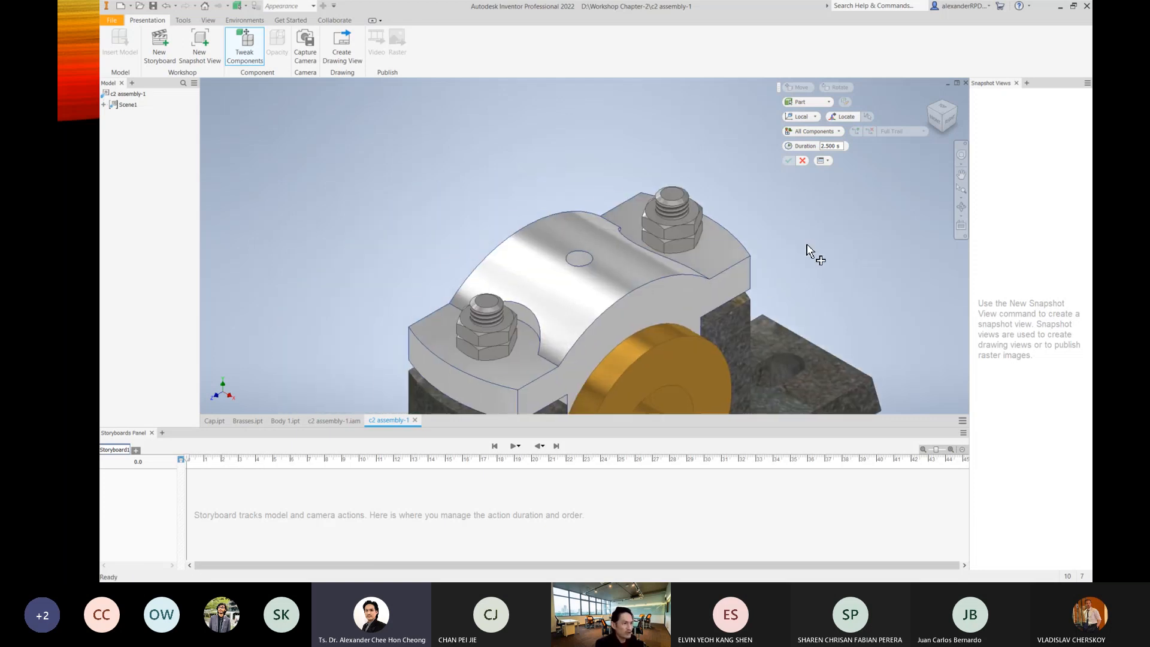
{"action": "left_click", "coordinate": [502, 338]}
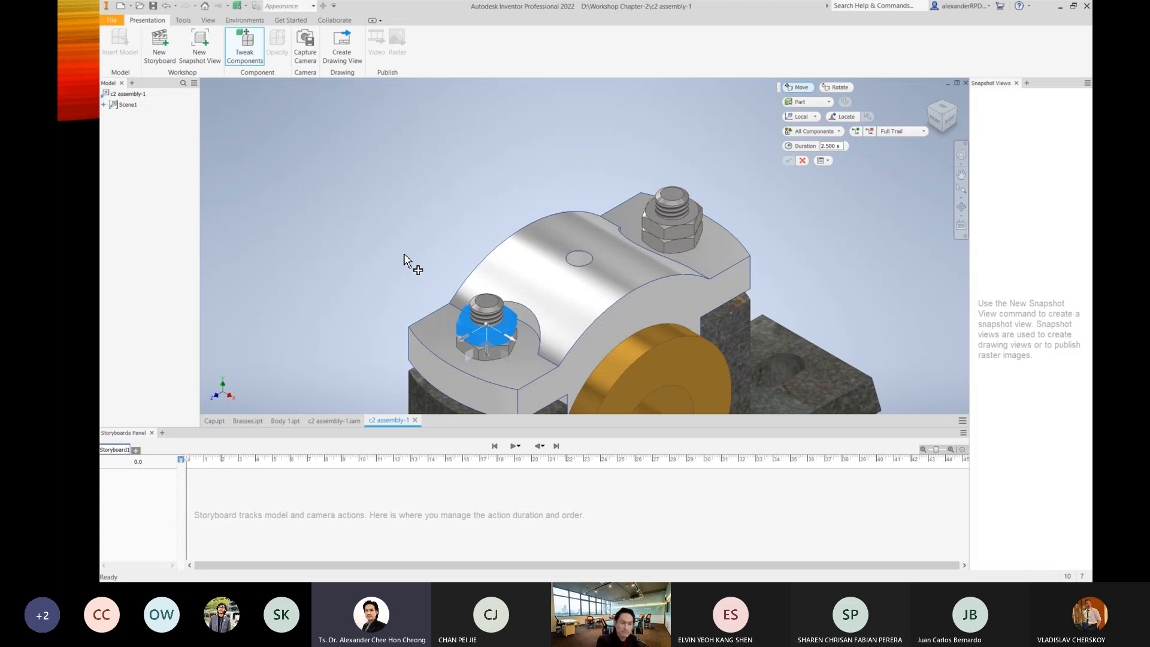
{"action": "left_click", "coordinate": [488, 358]}
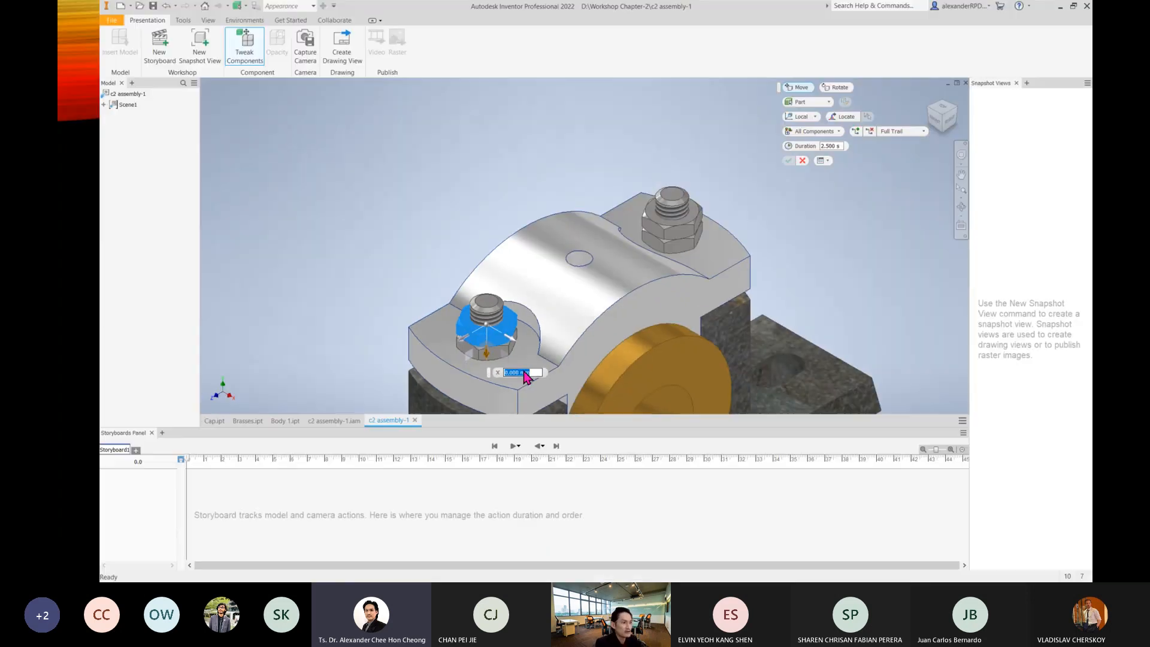
{"action": "type", "text": "150"}
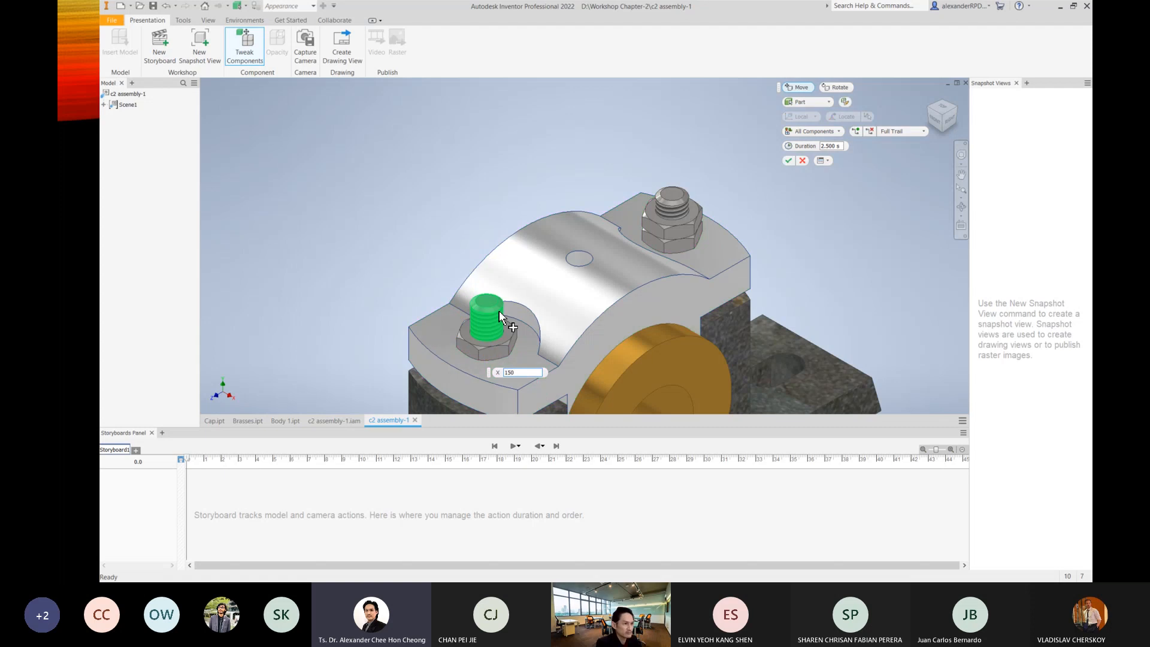
Reverse the nut's X move to -150 mm so it lifts off above the bolt, and apply the tweak.
{"action": "scroll", "coordinate": [535, 264], "scroll_direction": "down", "scroll_amount": 3}
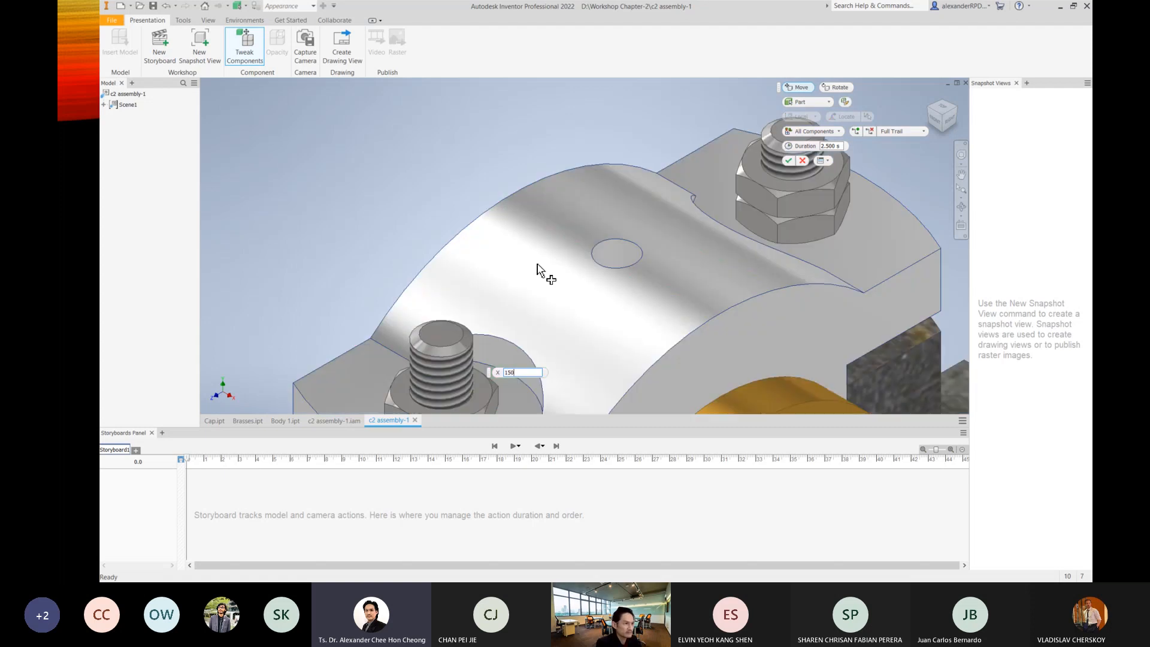
{"action": "scroll", "coordinate": [541, 261], "scroll_direction": "up", "scroll_amount": 7}
{"action": "scroll", "coordinate": [542, 264], "scroll_direction": "up", "scroll_amount": 2}
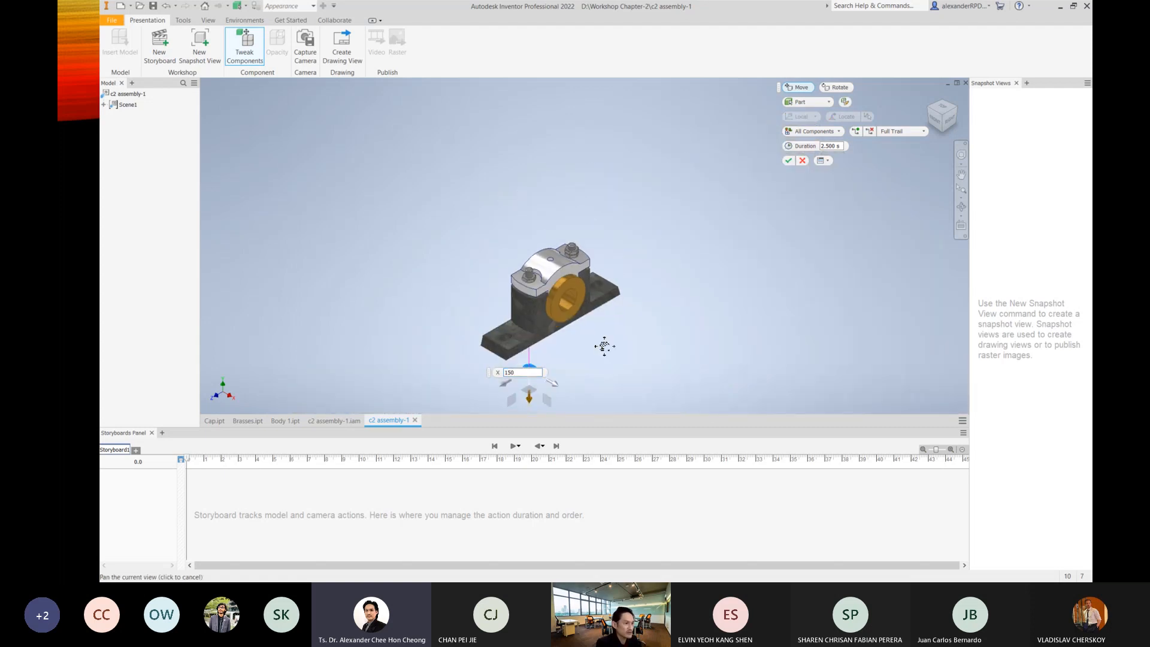
{"action": "scroll", "coordinate": [610, 327], "scroll_direction": "up", "scroll_amount": 2}
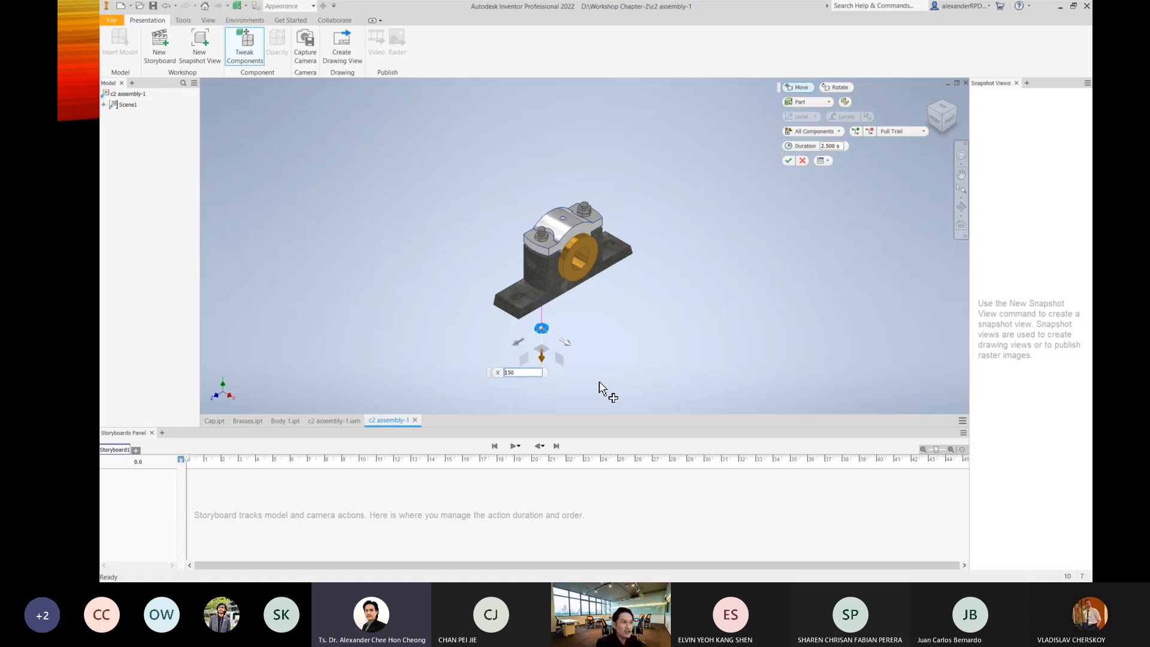
{"action": "type", "text": "-"}
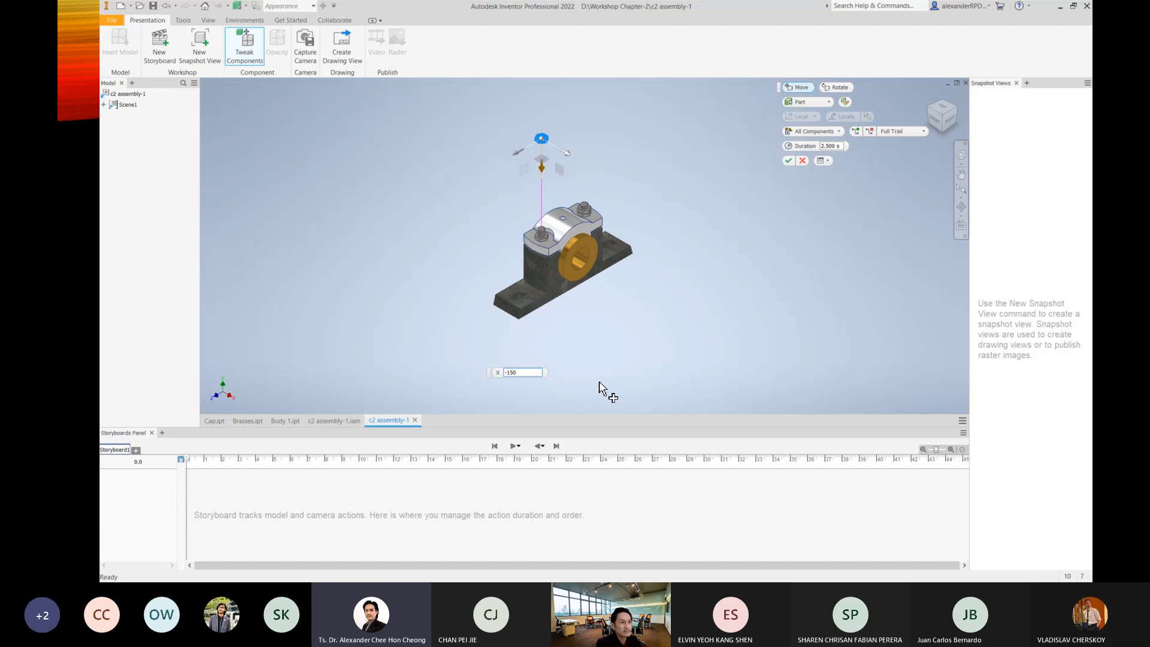
{"action": "scroll", "coordinate": [605, 179], "scroll_direction": "up", "scroll_amount": 3}
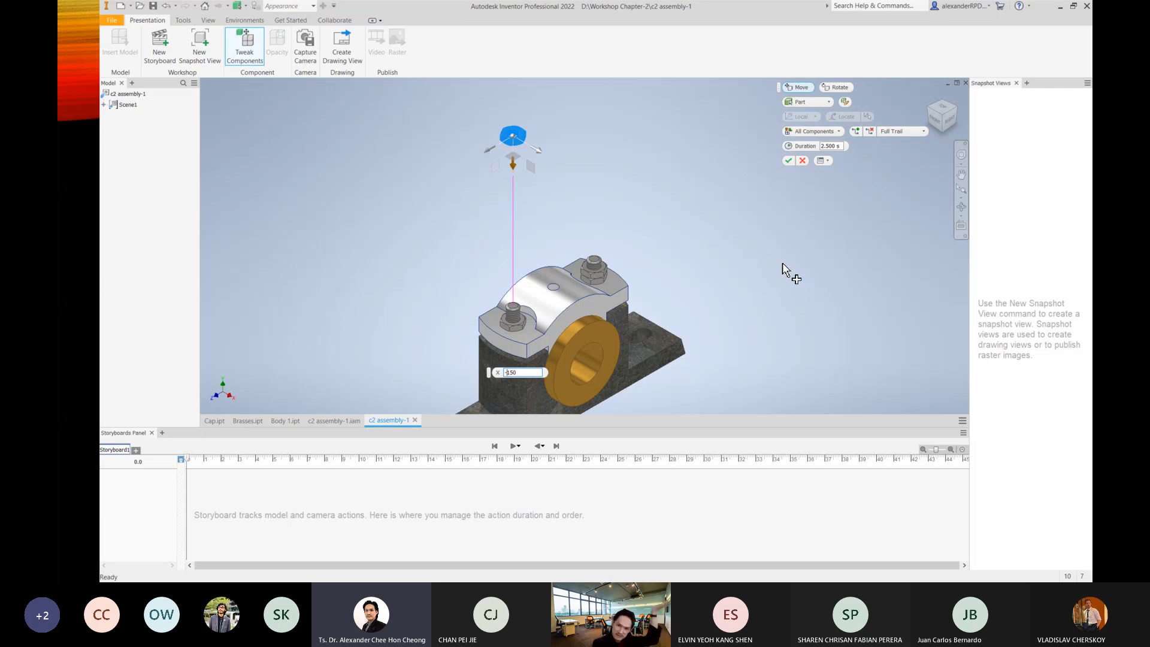
{"action": "left_click", "coordinate": [788, 160]}
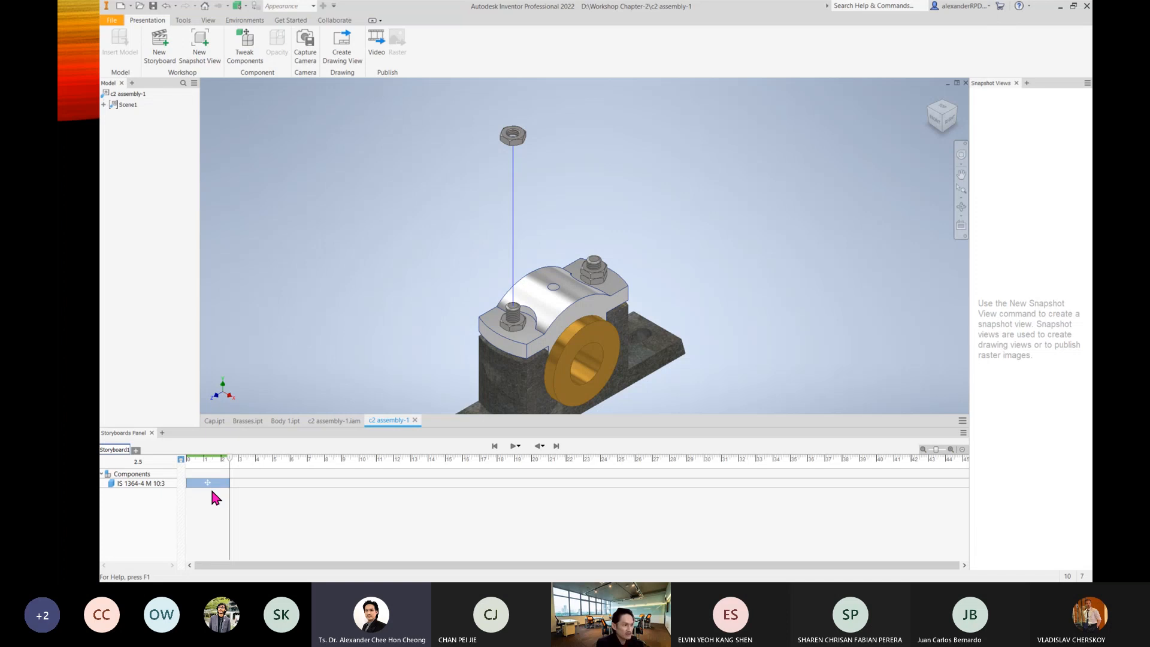
Play the storyboard from its start to review the single nut's movement, and return to its end.
{"action": "left_click", "coordinate": [494, 446]}
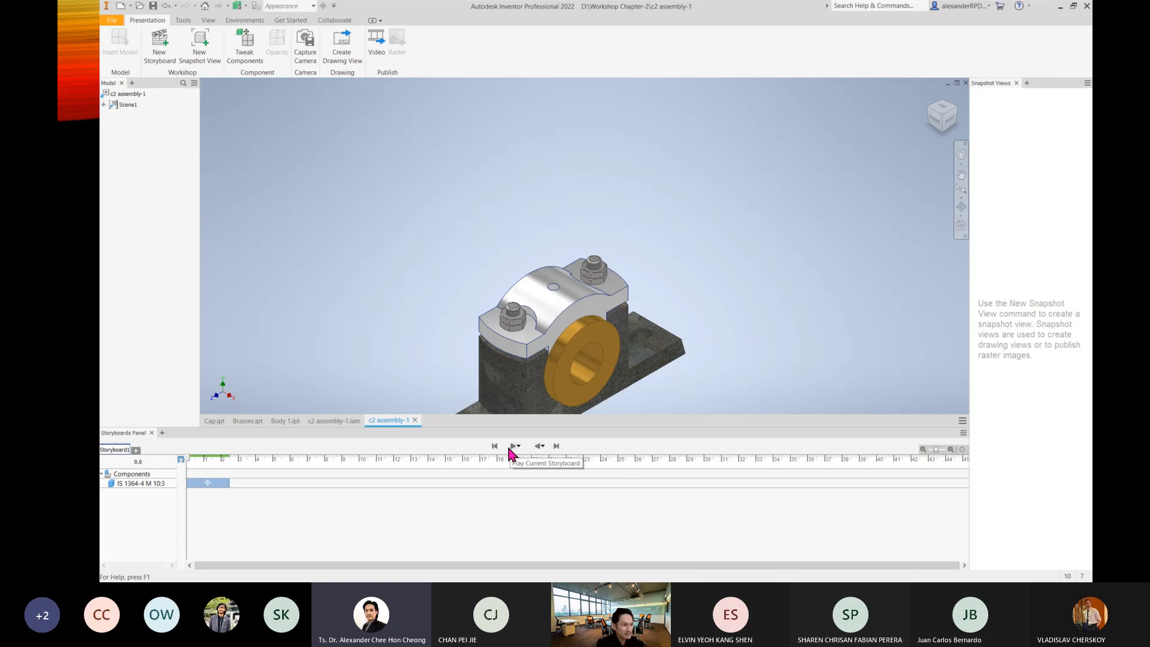
{"action": "left_click", "coordinate": [512, 446]}
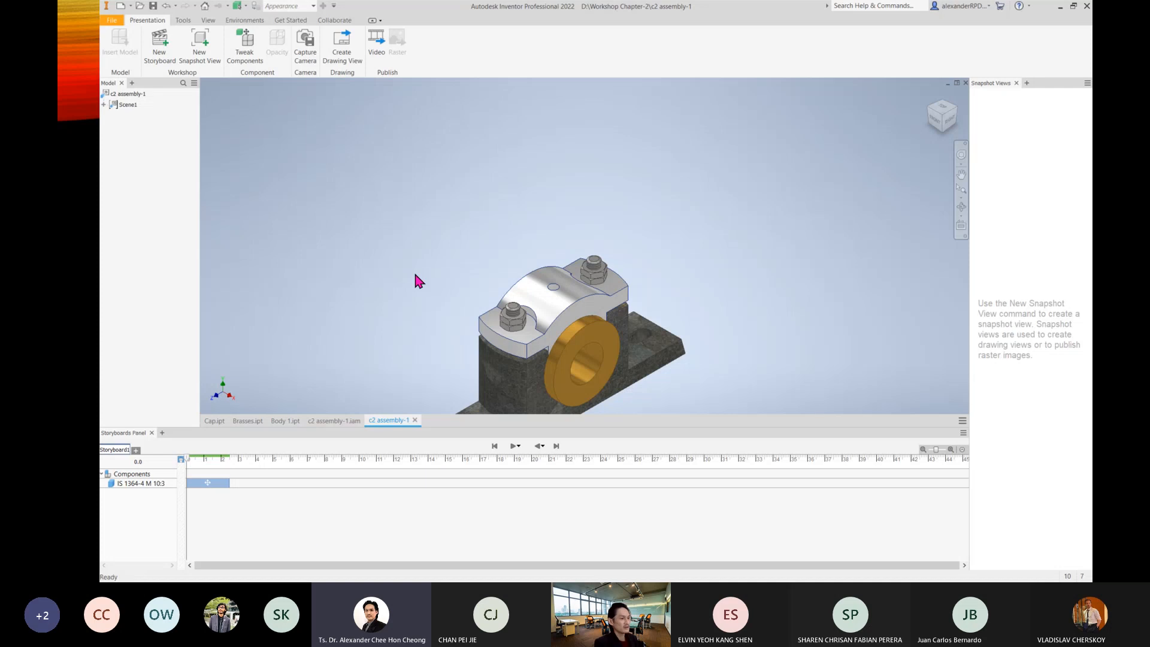
{"action": "left_click", "coordinate": [555, 447]}
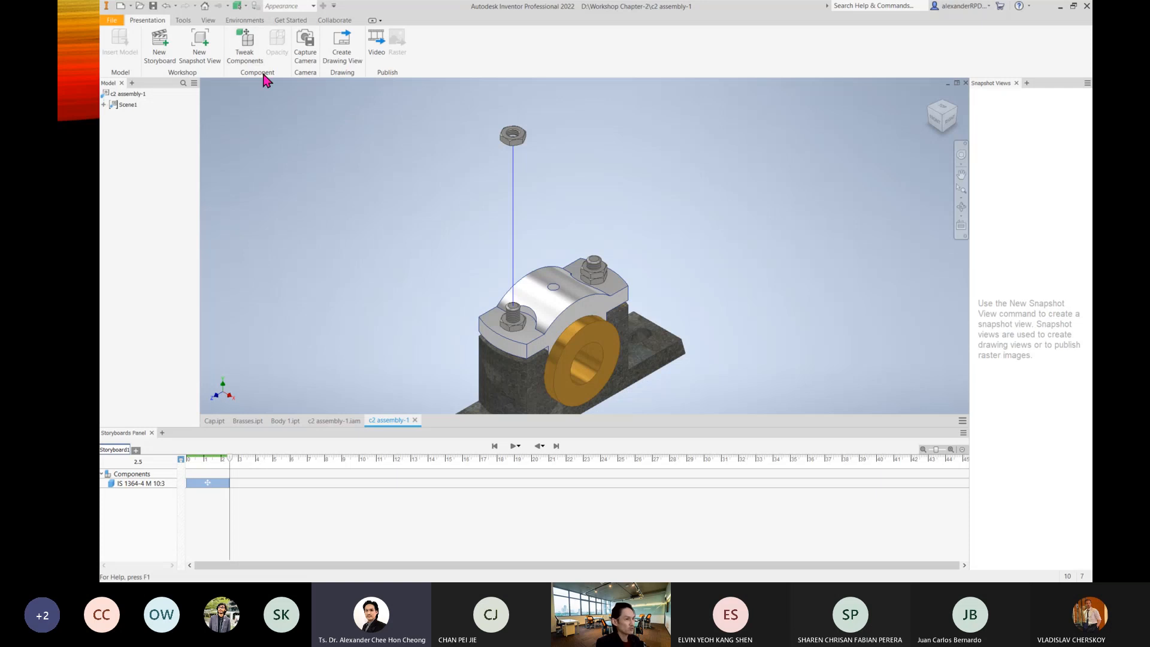
Tweak the upper nut of the rear bolt by -150 mm along X and apply it.
{"action": "left_click", "coordinate": [248, 53]}
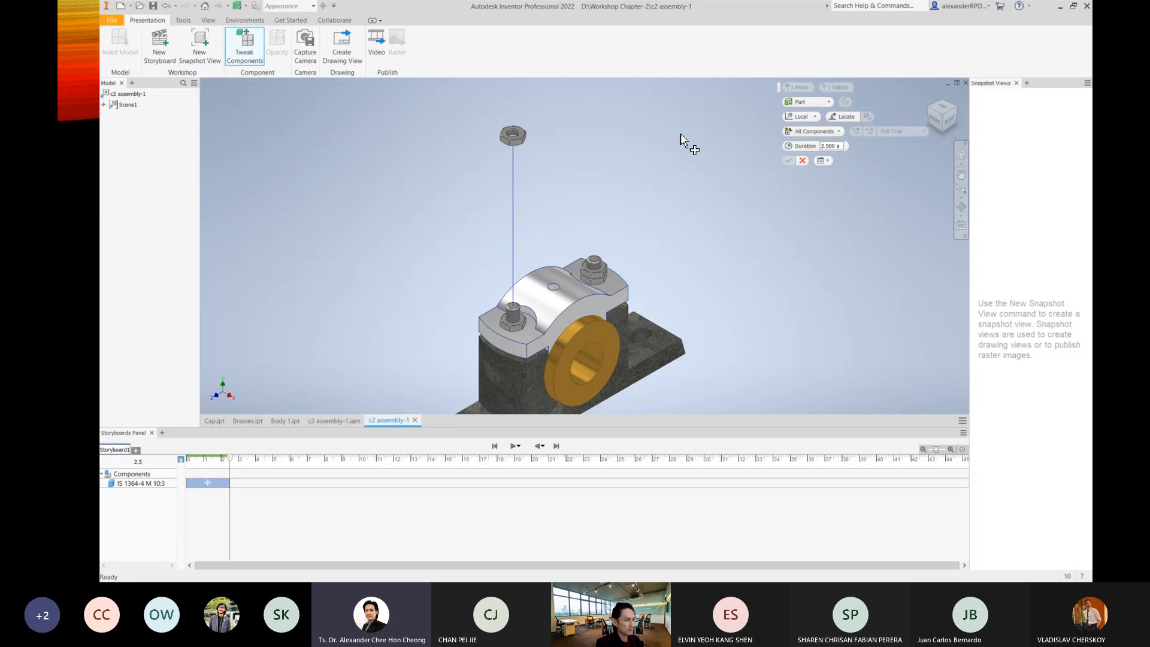
{"action": "left_click", "coordinate": [595, 273]}
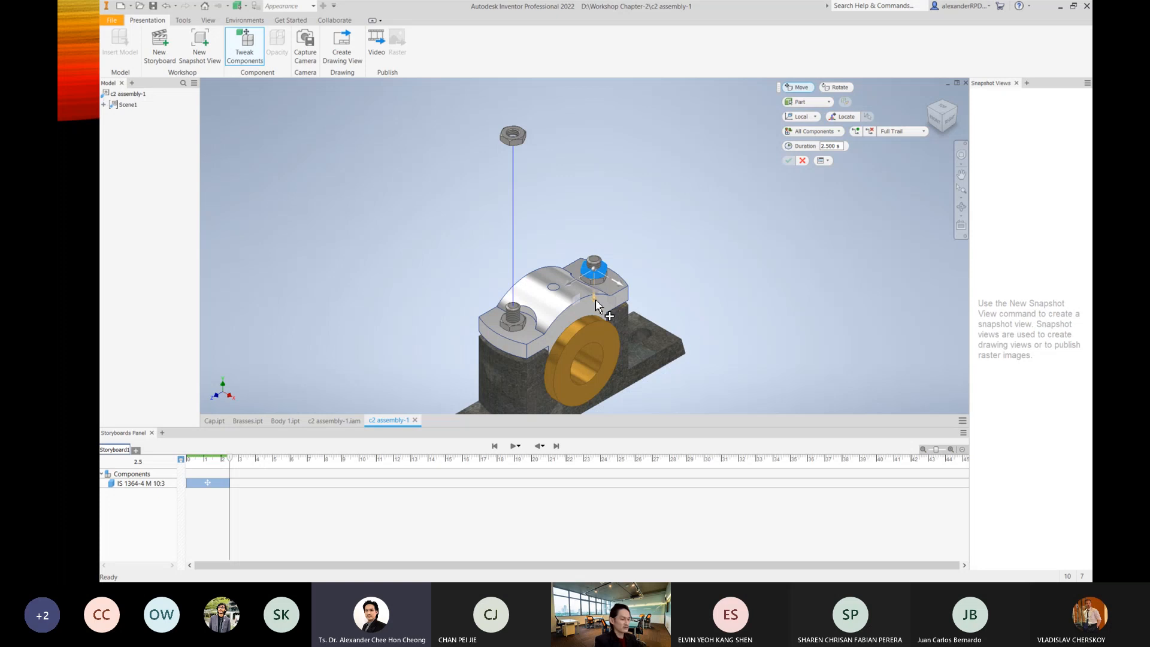
{"action": "left_click", "coordinate": [596, 303]}
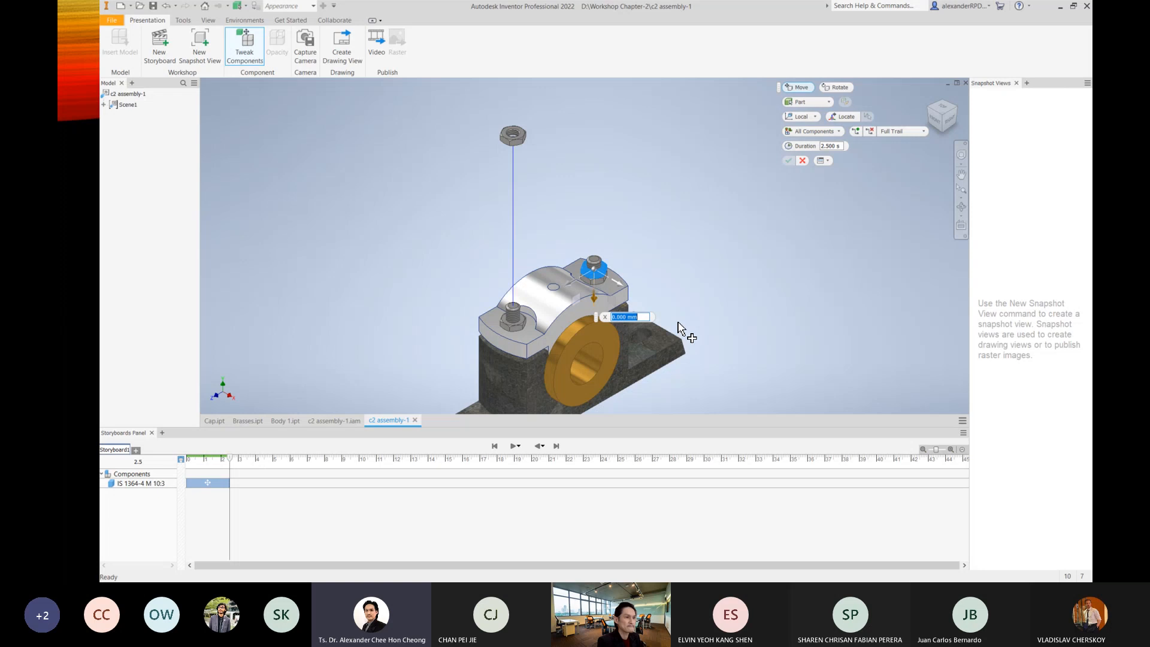
{"action": "type", "text": "-15"}
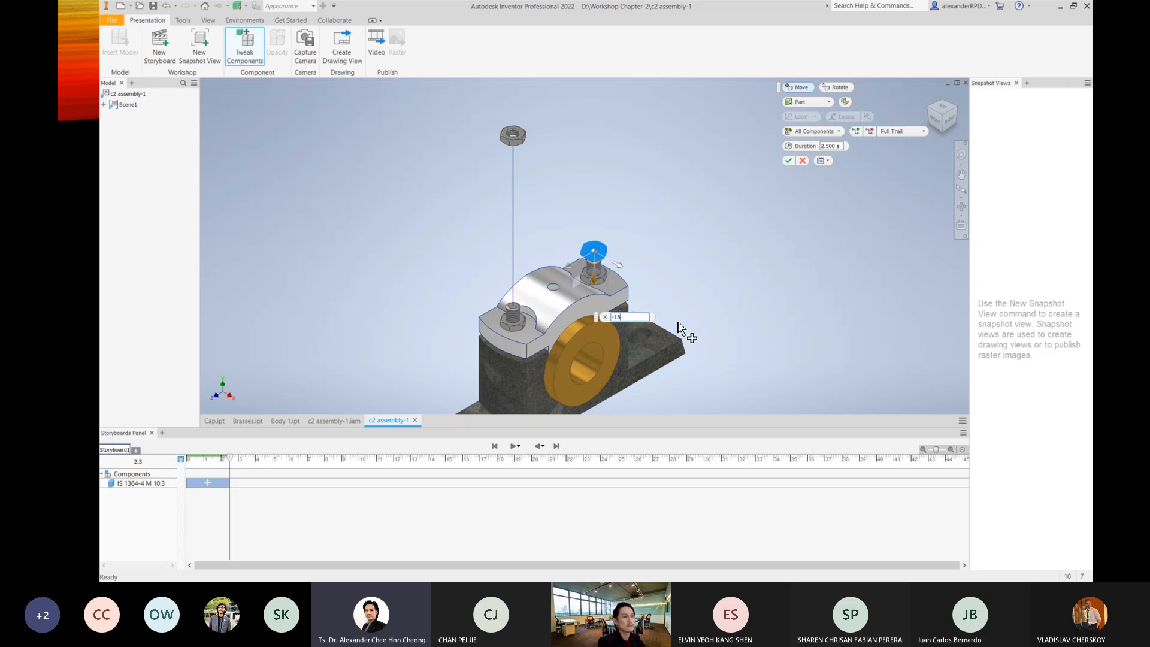
{"action": "type", "text": "0"}
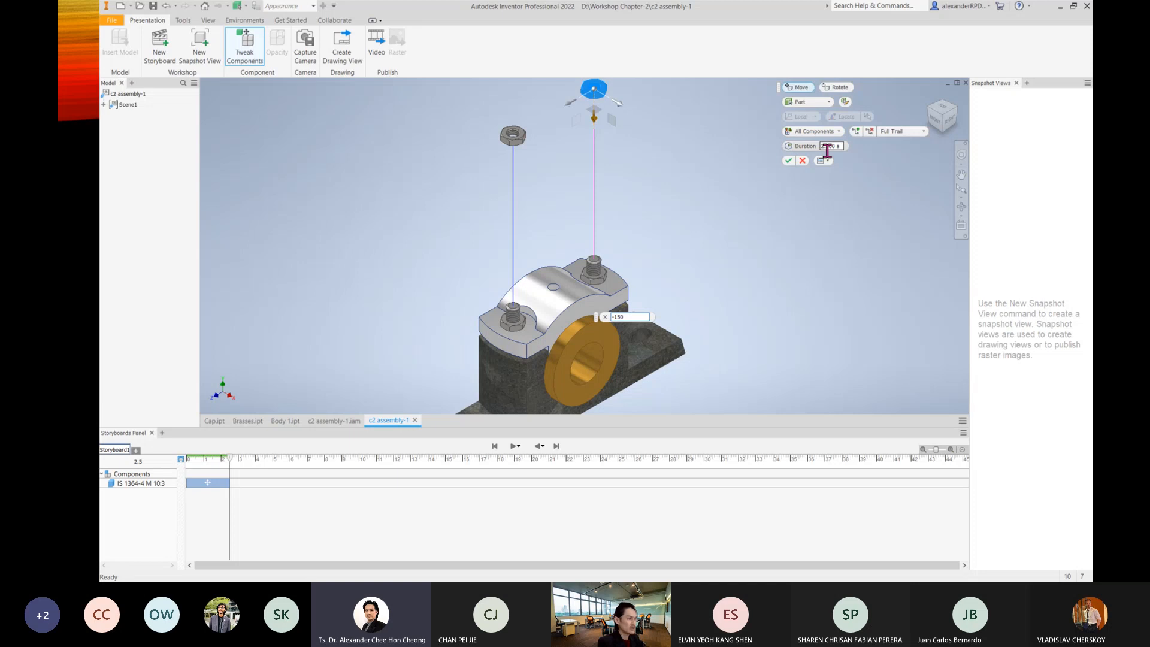
{"action": "left_click", "coordinate": [788, 161]}
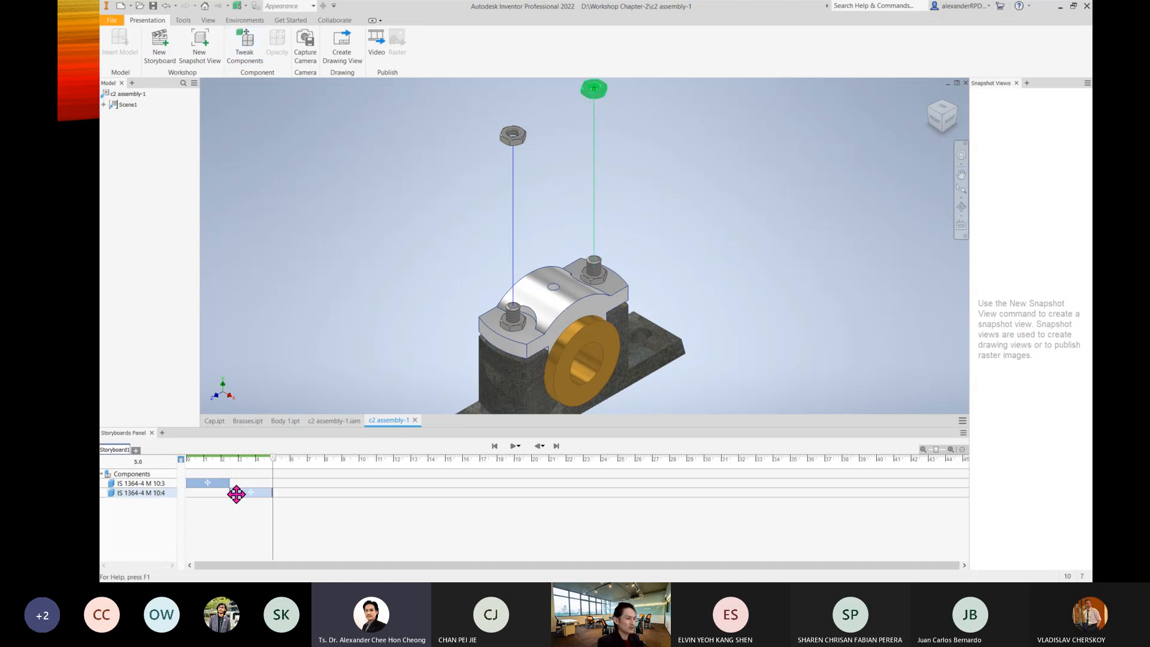
Play the storyboard from its start to review both nuts moving one after the other, and return to its end.
{"action": "left_click", "coordinate": [495, 446]}
{"action": "left_click", "coordinate": [513, 448]}
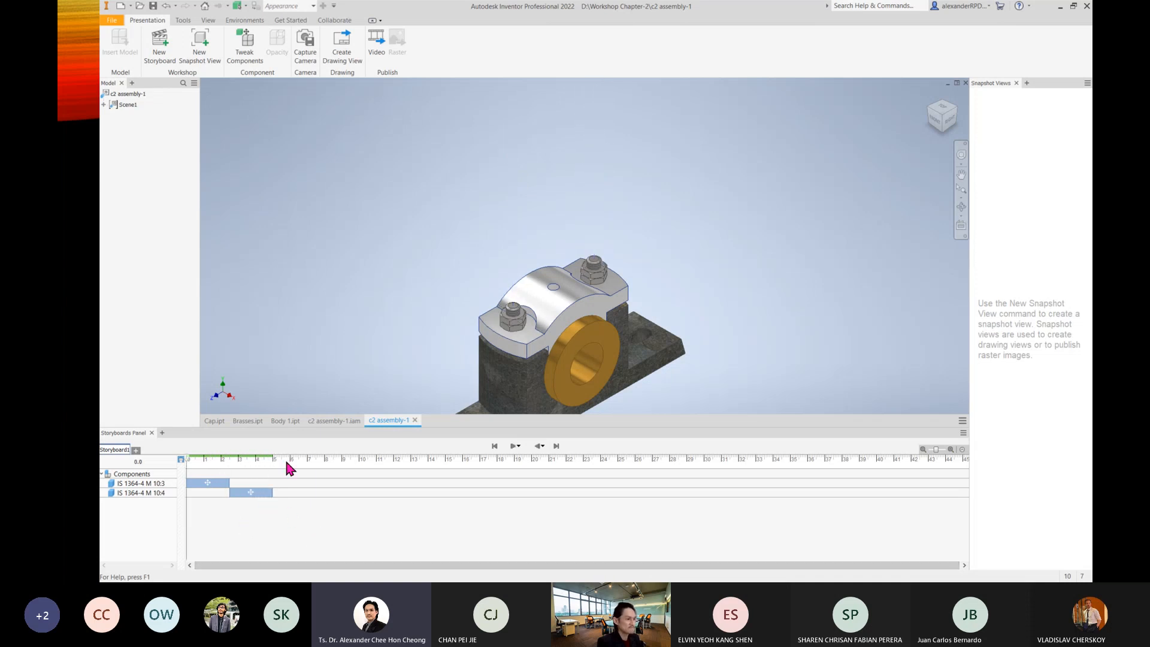
{"action": "left_click", "coordinate": [513, 447]}
{"action": "left_click", "coordinate": [556, 446]}
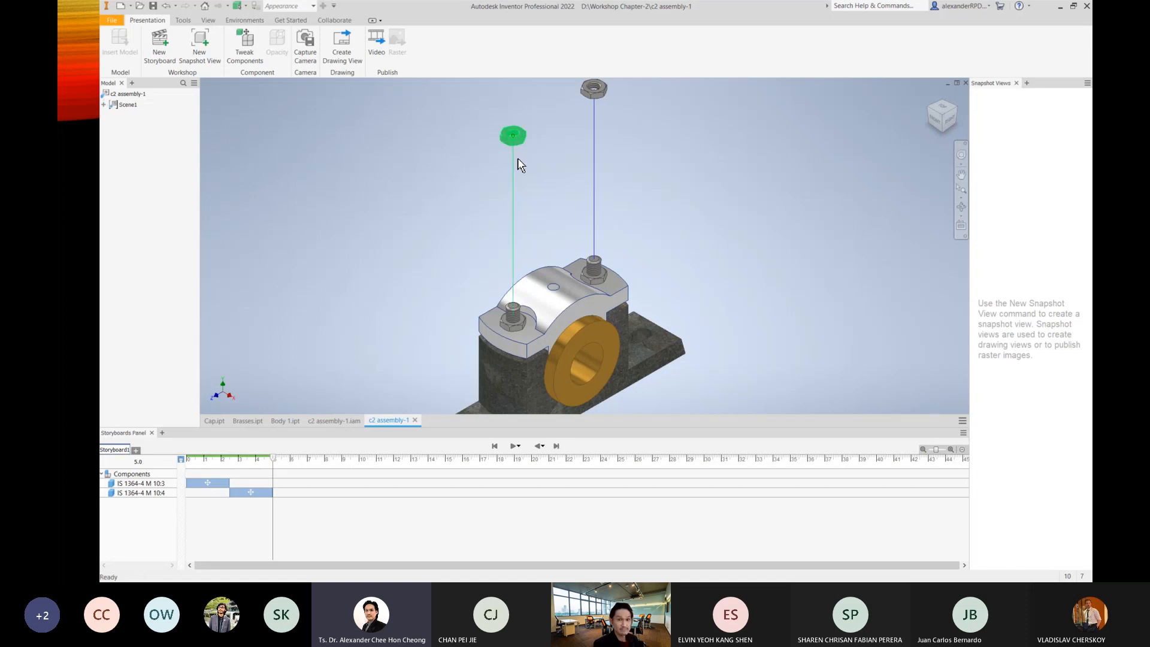
Shift the rear nut's tweak to start at 0 s alongside the front nut's, and replay the storyboard from its start.
{"action": "left_click", "coordinate": [524, 140]}
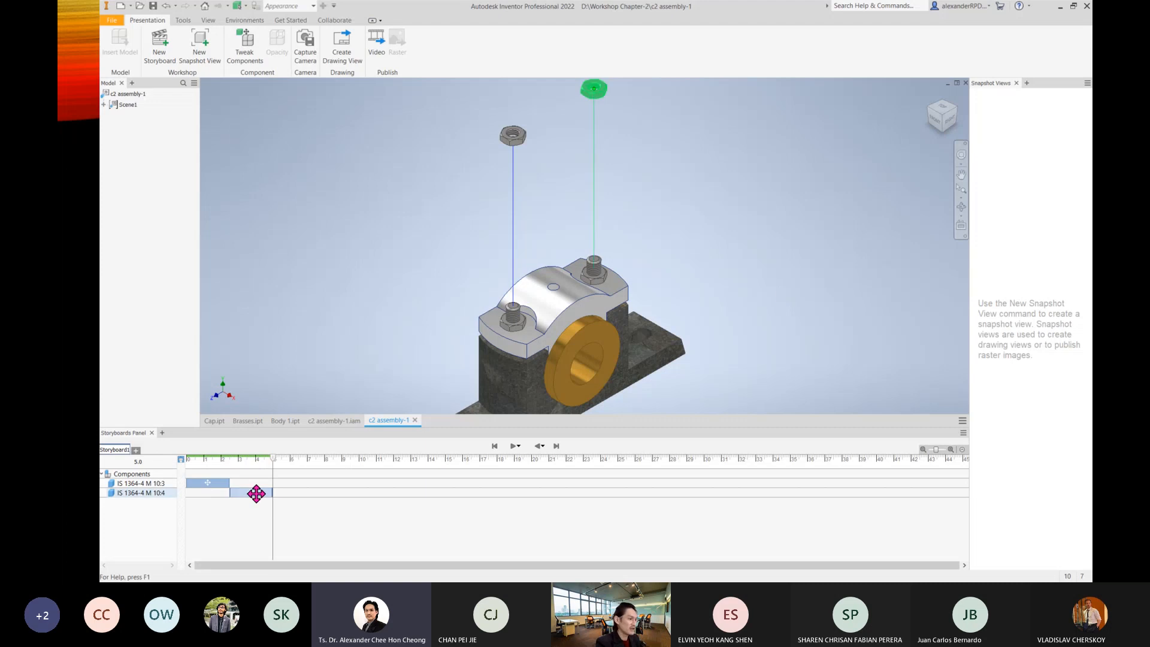
{"action": "left_click_drag", "start_coordinate": [255, 493], "coordinate": [203, 521]}
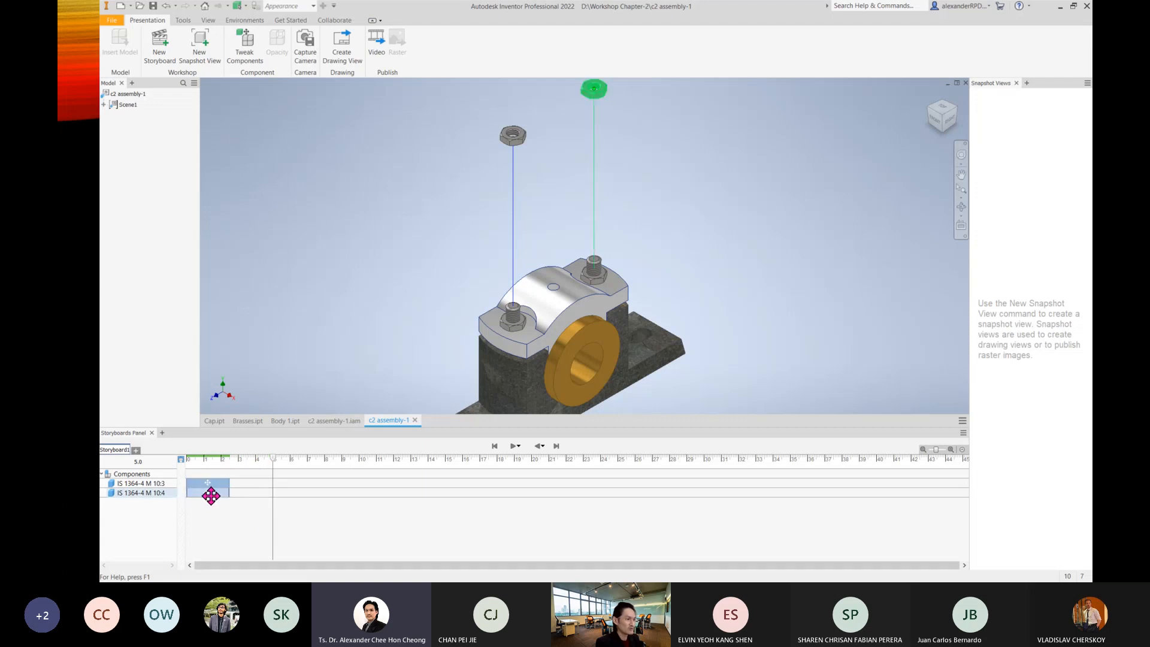
{"action": "left_click", "coordinate": [494, 446]}
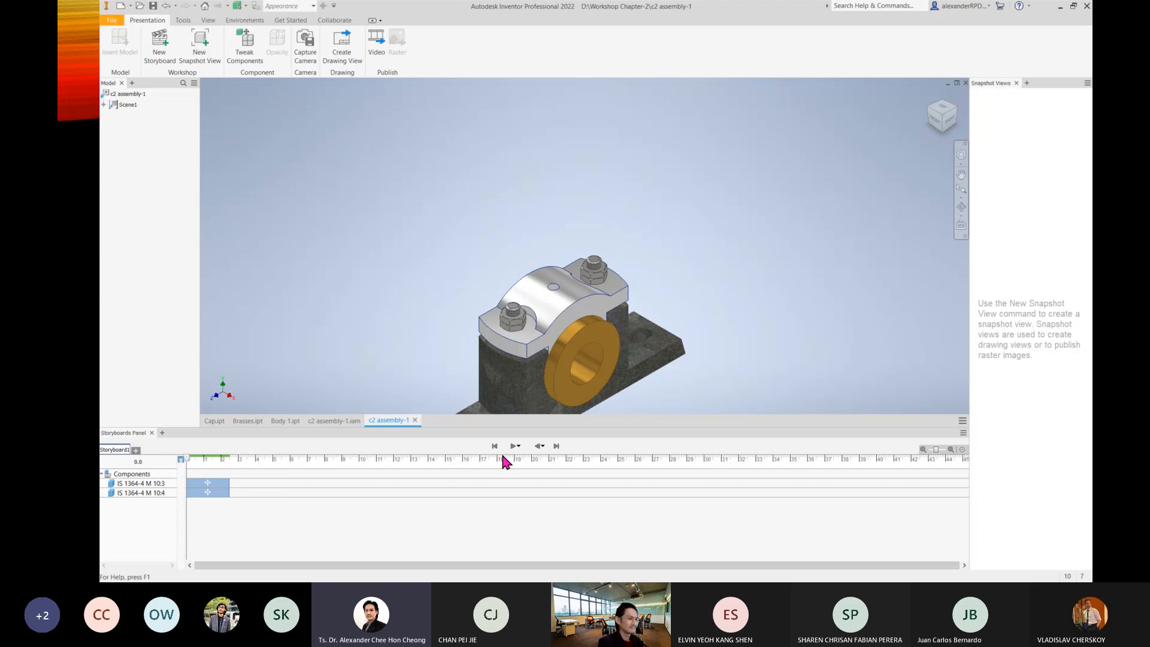
{"action": "left_click", "coordinate": [513, 447]}
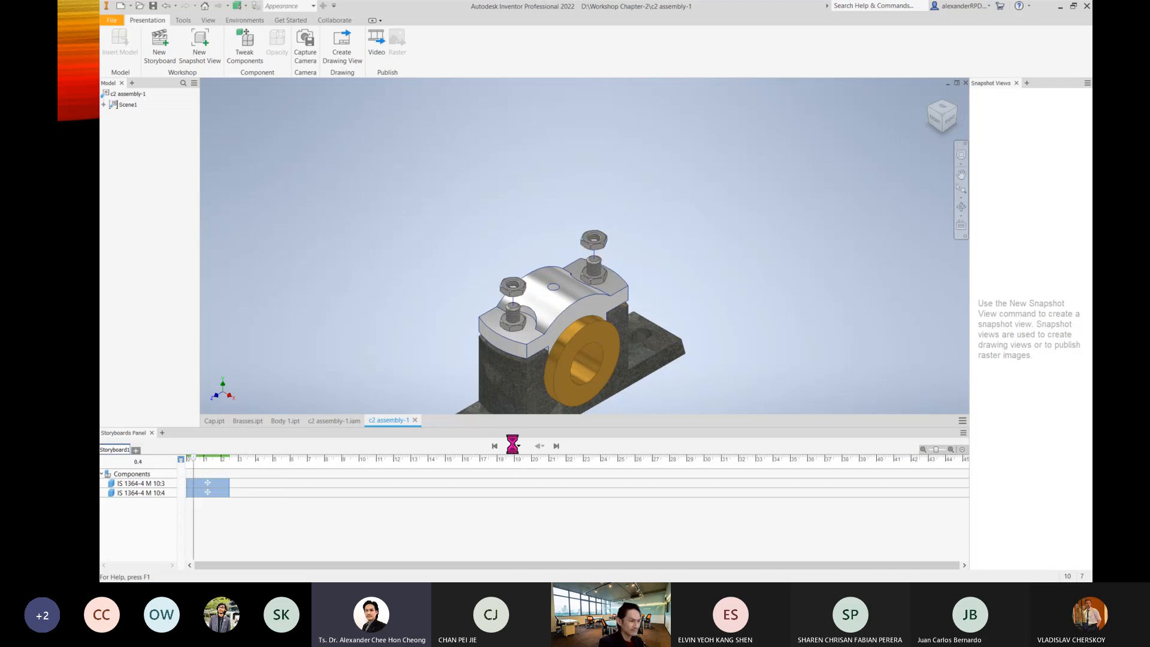
Return the storyboard playhead to the end and save the presentation as c2 assembly-1.
{"action": "left_click", "coordinate": [556, 446]}
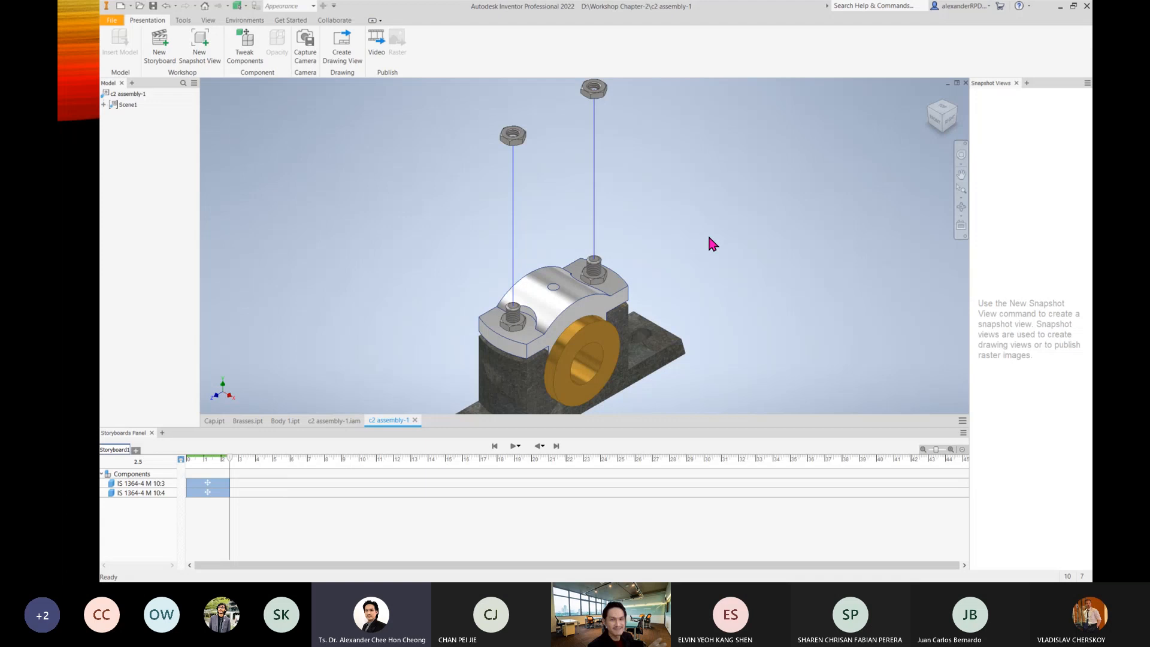
{"action": "key", "text": "ctrl+s"}
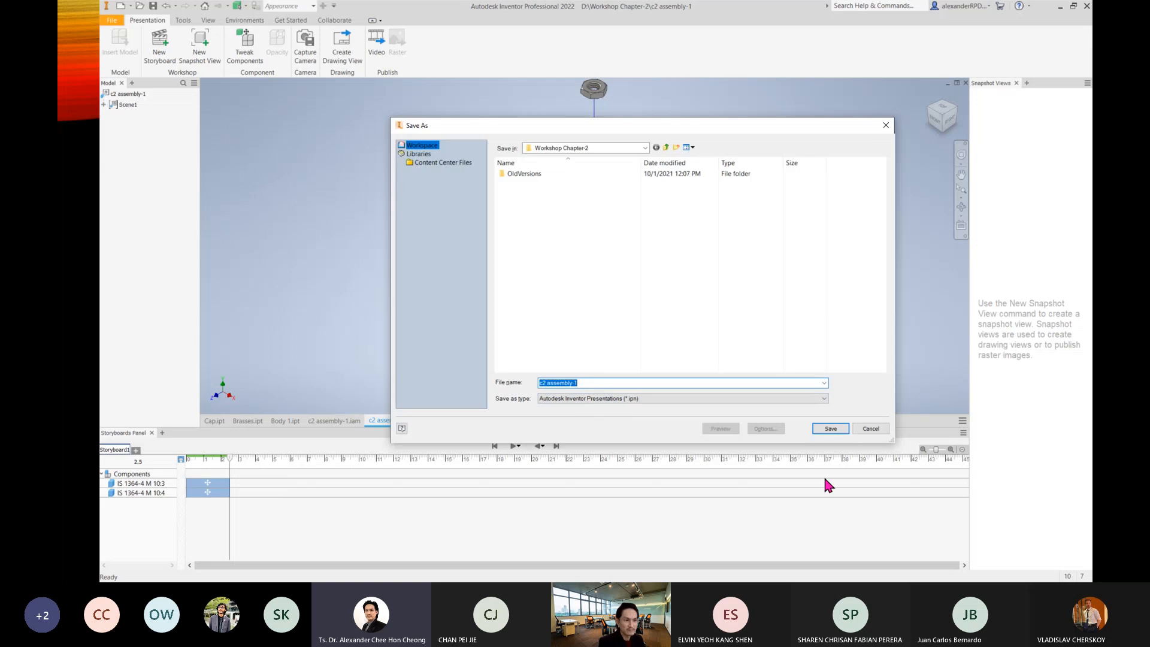
{"action": "left_click", "coordinate": [829, 428]}
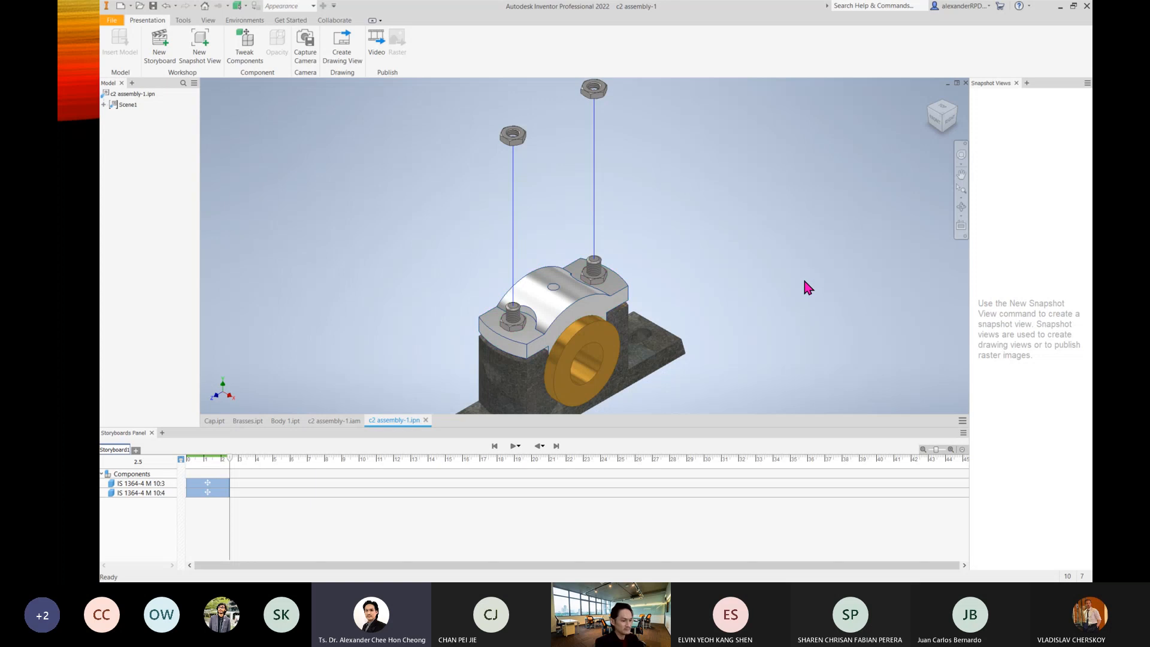
{"action": "key", "text": "F6"}
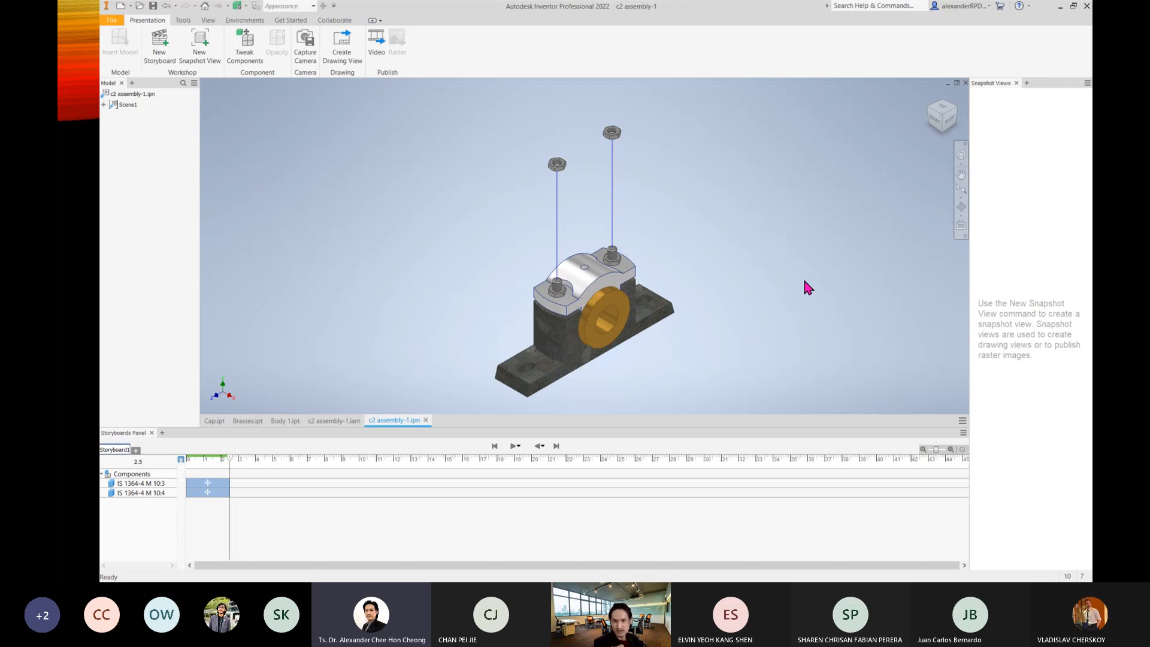
{"action": "left_click", "coordinate": [244, 45]}
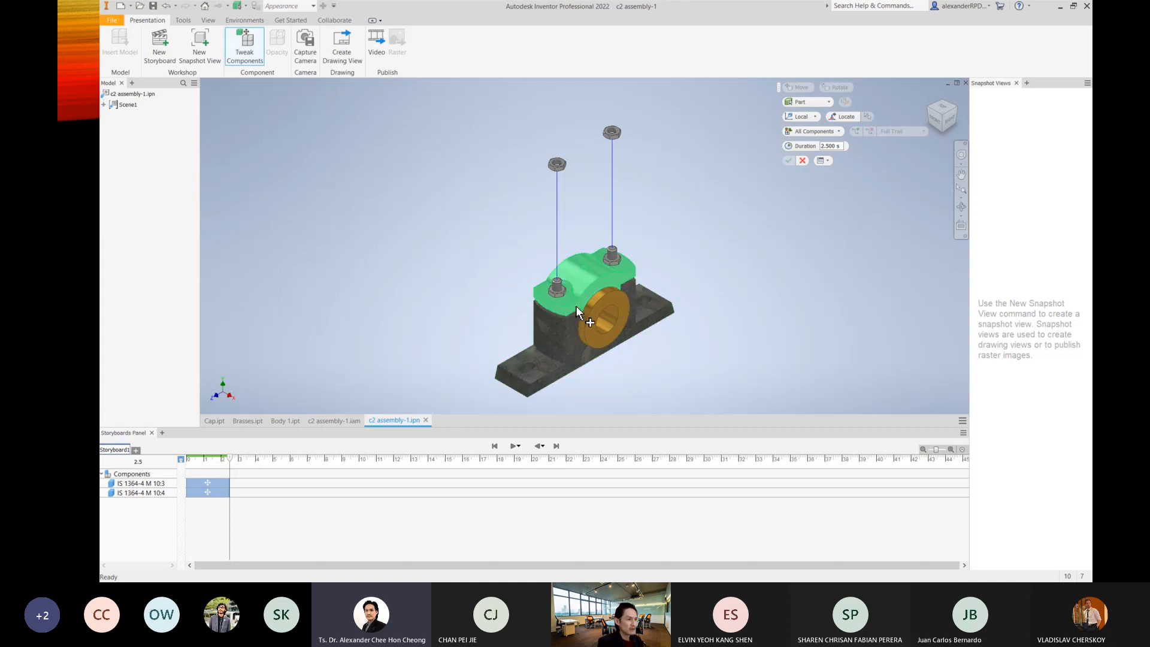
{"action": "scroll", "coordinate": [579, 306], "scroll_direction": "down", "scroll_amount": 3}
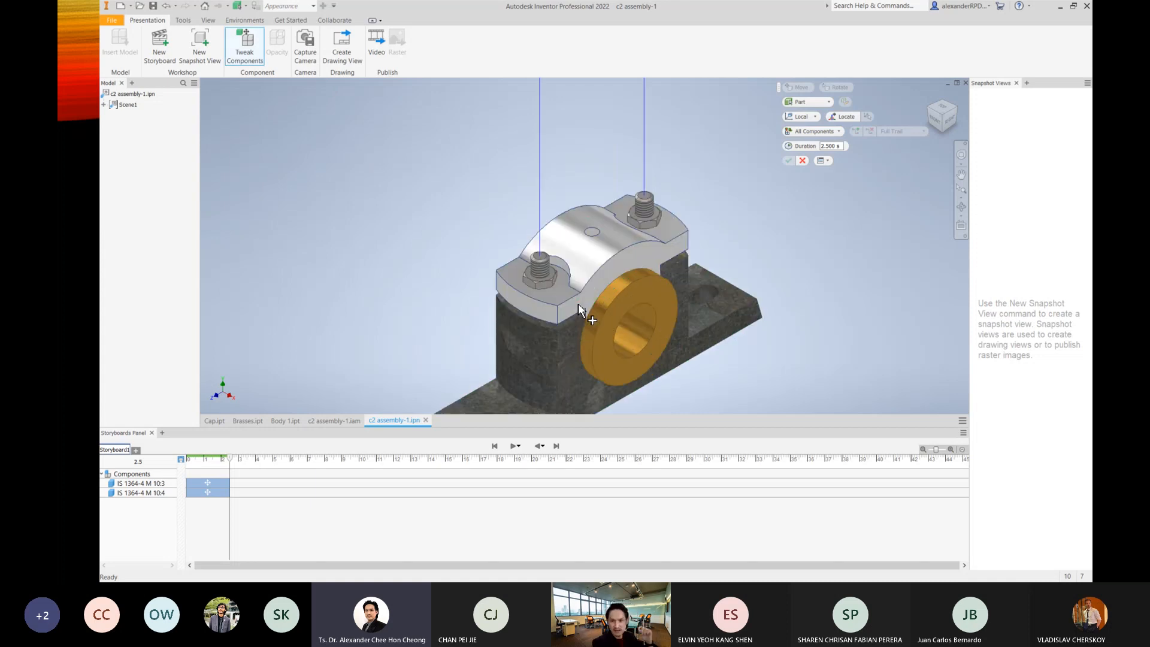
{"action": "mouse_move", "coordinate": [578, 305]}
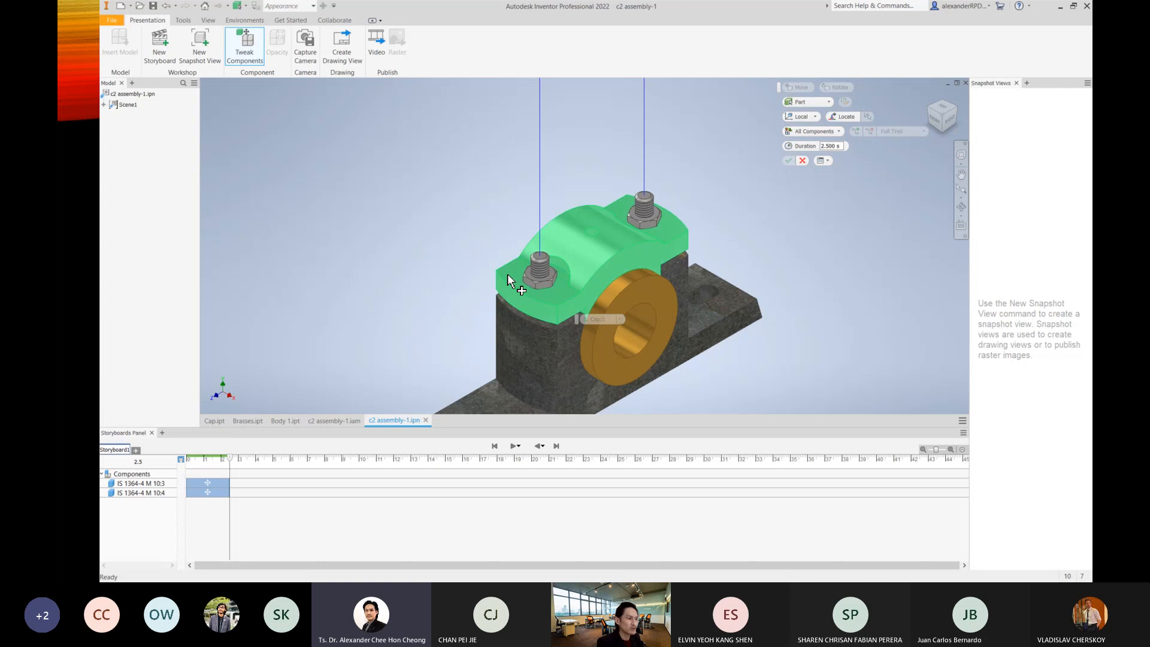
{"action": "left_click", "coordinate": [539, 274]}
{"action": "left_click", "coordinate": [656, 231], "text": "ctrl"}
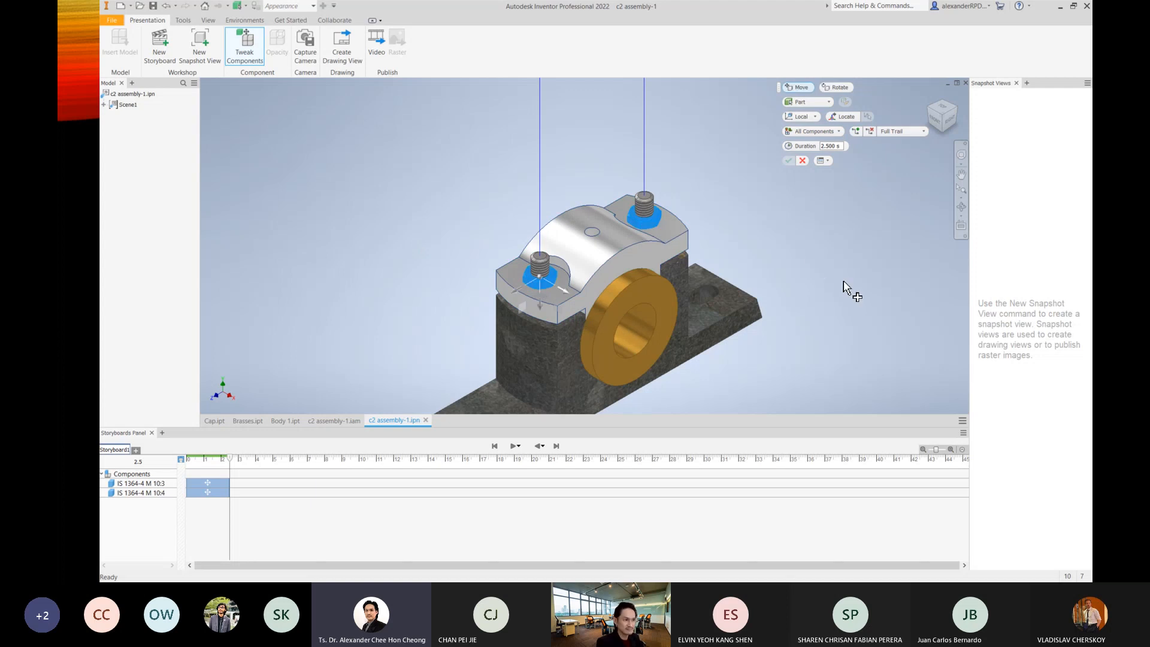
{"action": "left_click", "coordinate": [326, 163]}
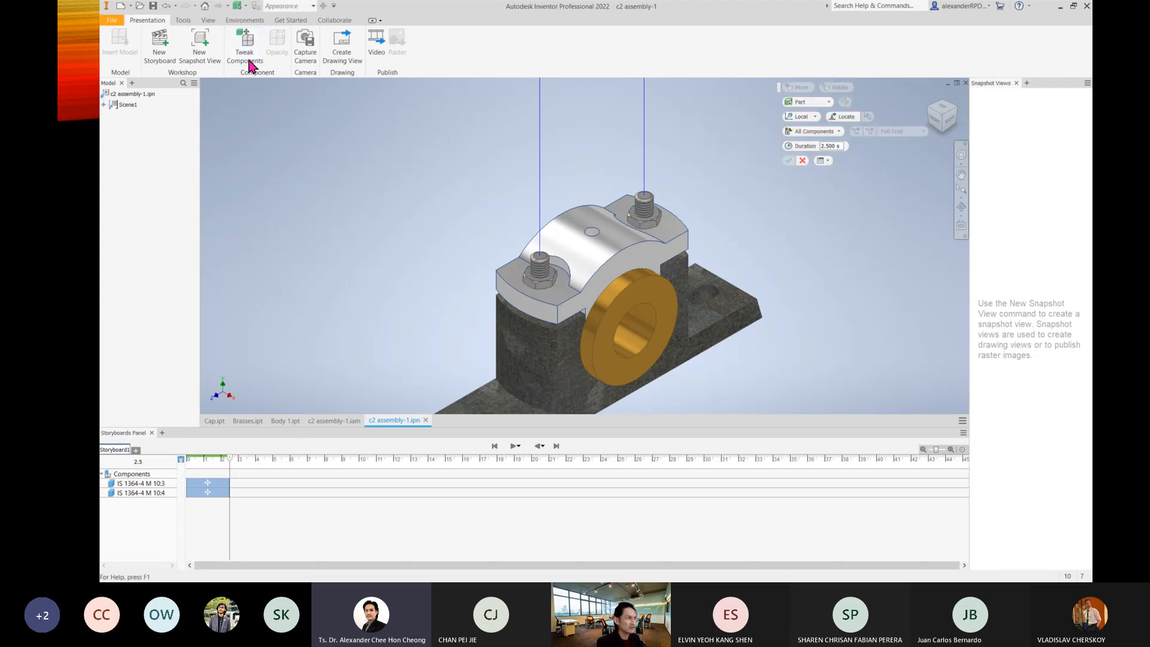
Tweak the two nuts still seated on the cap, moving them together by -100 mm along the vertical bolt axis.
{"action": "left_click", "coordinate": [541, 278]}
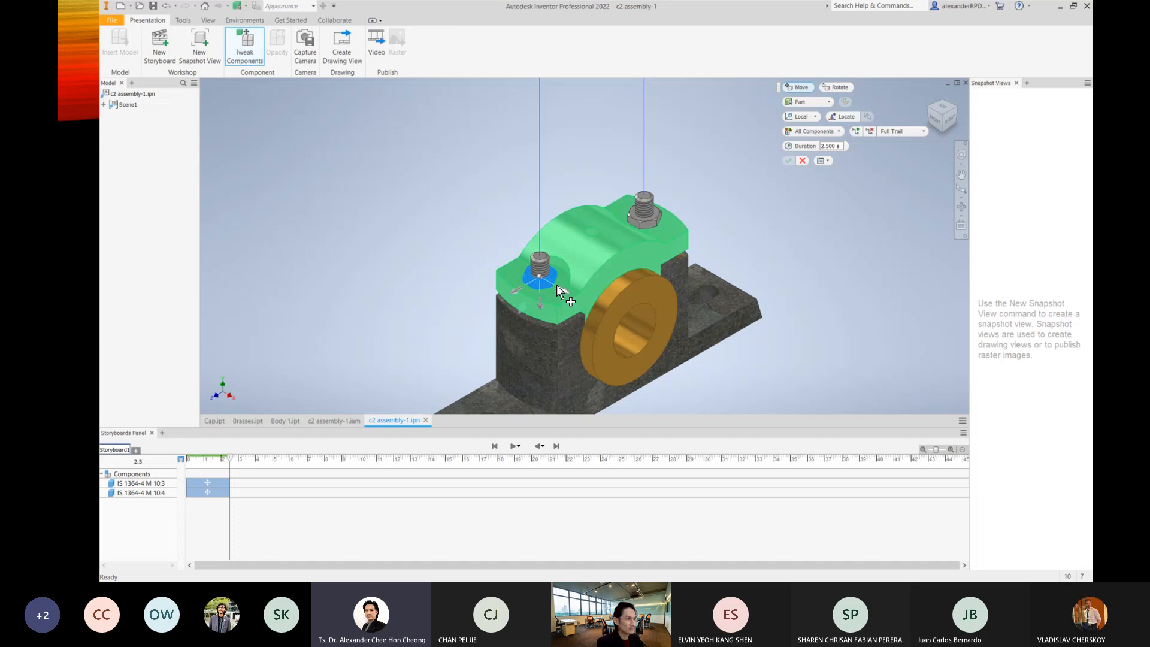
{"action": "left_click", "coordinate": [656, 223]}
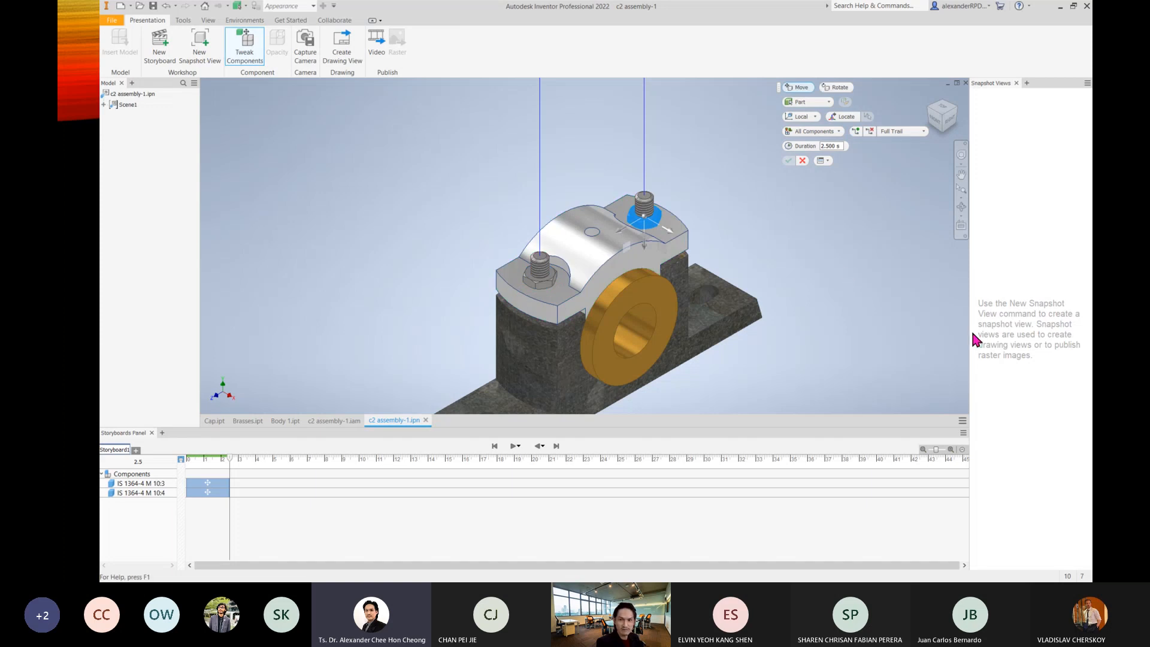
{"action": "left_click", "coordinate": [541, 276], "text": "ctrl"}
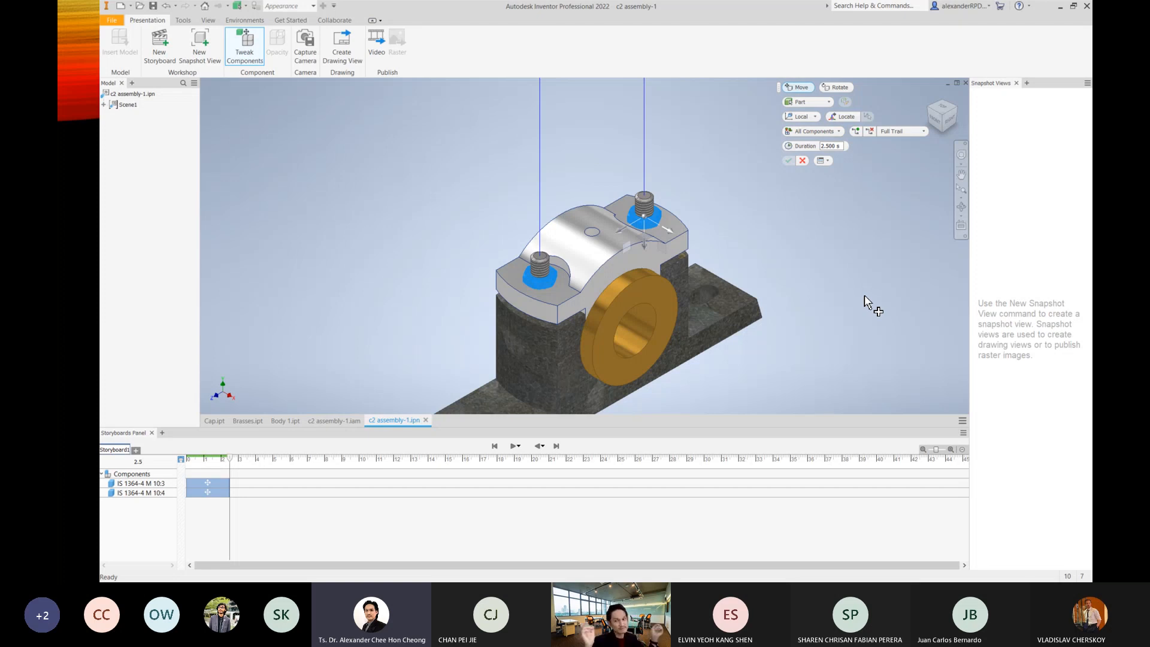
{"action": "left_click", "coordinate": [645, 252]}
{"action": "scroll", "coordinate": [751, 390], "scroll_direction": "up", "scroll_amount": 3}
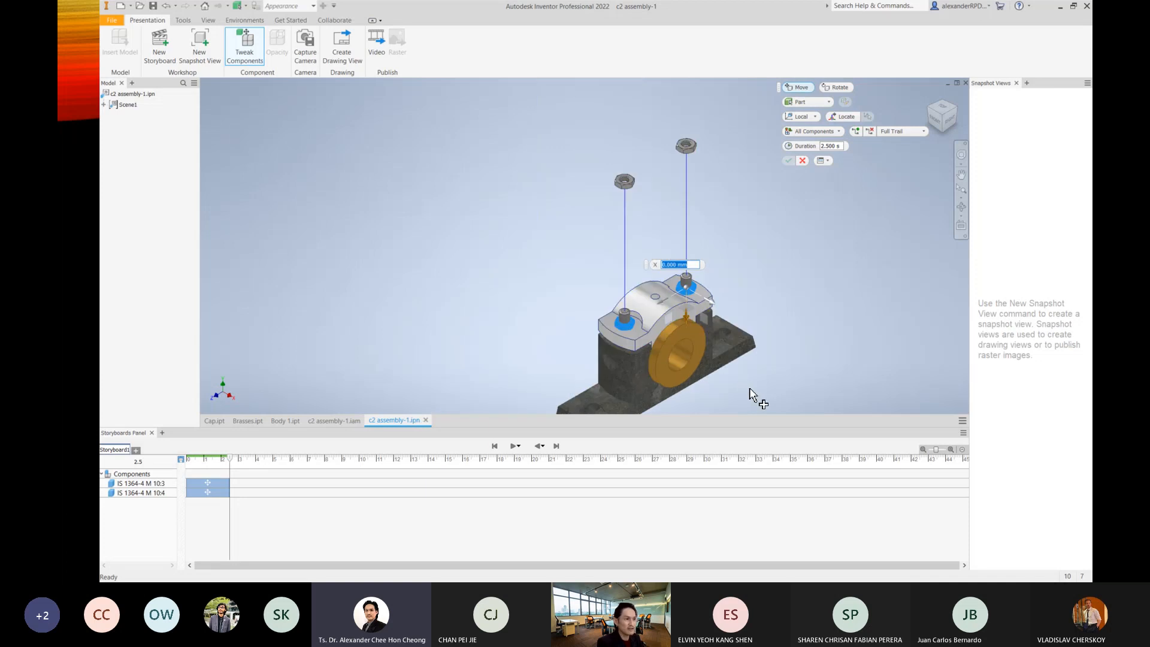
{"action": "middle_click_drag", "start_coordinate": [798, 351], "coordinate": [713, 353]}
{"action": "left_click_drag", "start_coordinate": [693, 264], "coordinate": [652, 265]}
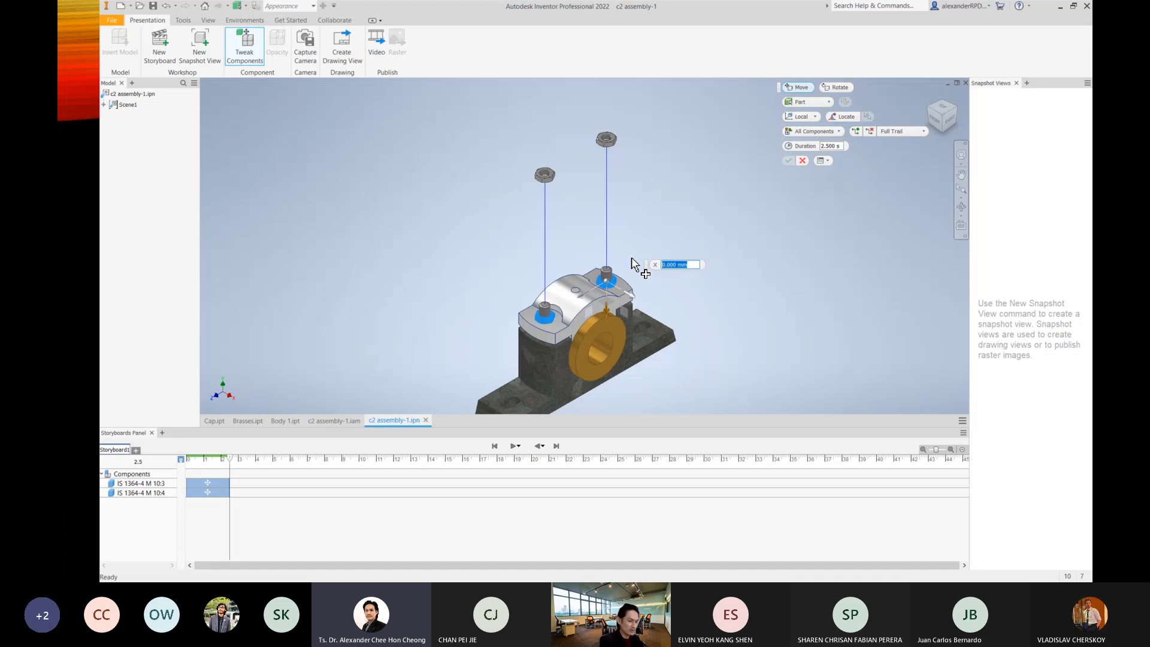
{"action": "type", "text": "-100"}
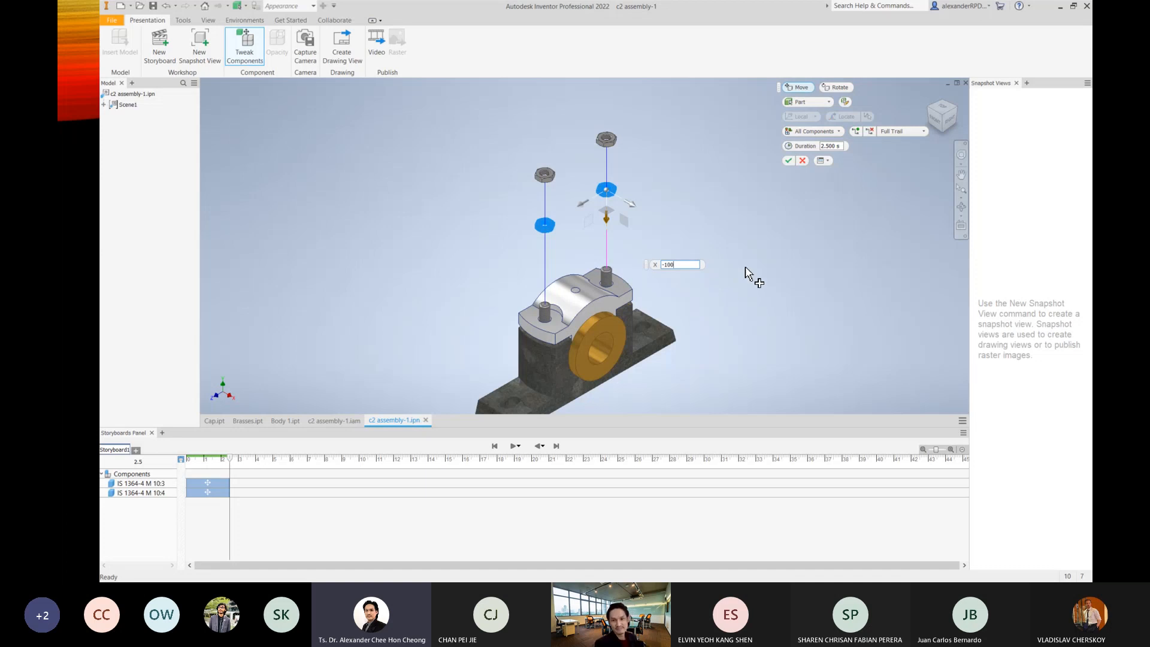
{"action": "left_click", "coordinate": [789, 160]}
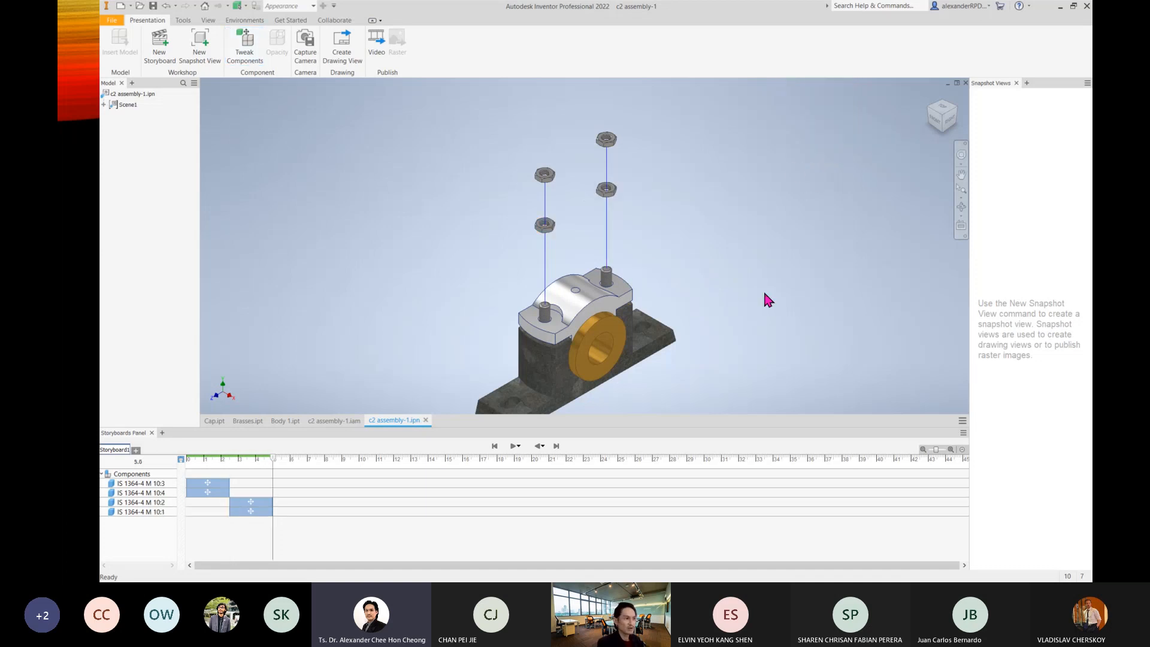
Play the storyboard from its start to check the nuts' sequence, ending at the last frame.
{"action": "left_click", "coordinate": [494, 446]}
{"action": "left_click", "coordinate": [513, 446]}
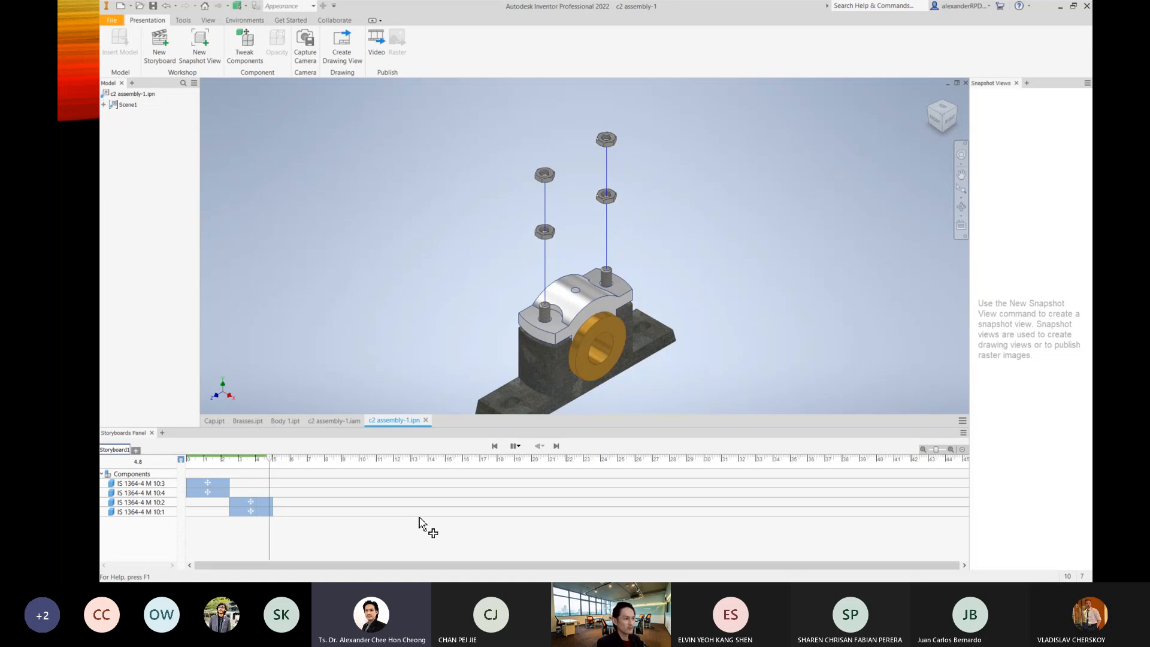
{"action": "left_click", "coordinate": [556, 446]}
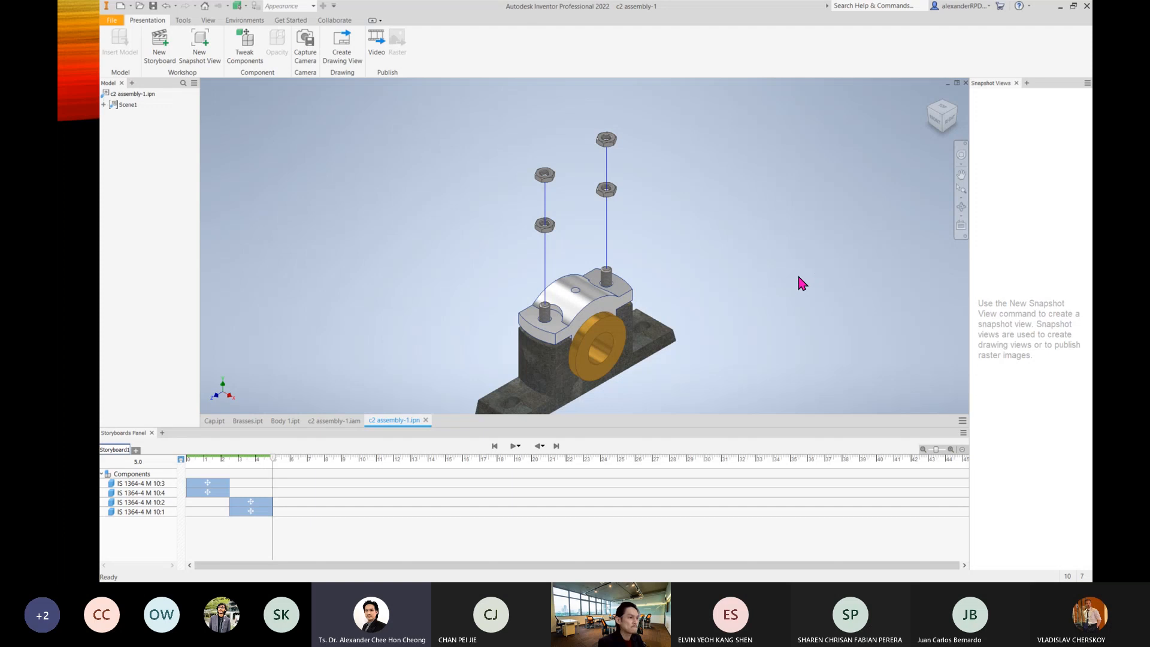
Shift both lower nuts' timeline actions to start at 0 s, in parallel with the upper nuts' actions.
{"action": "scroll", "coordinate": [741, 312], "scroll_direction": "down", "scroll_amount": 2}
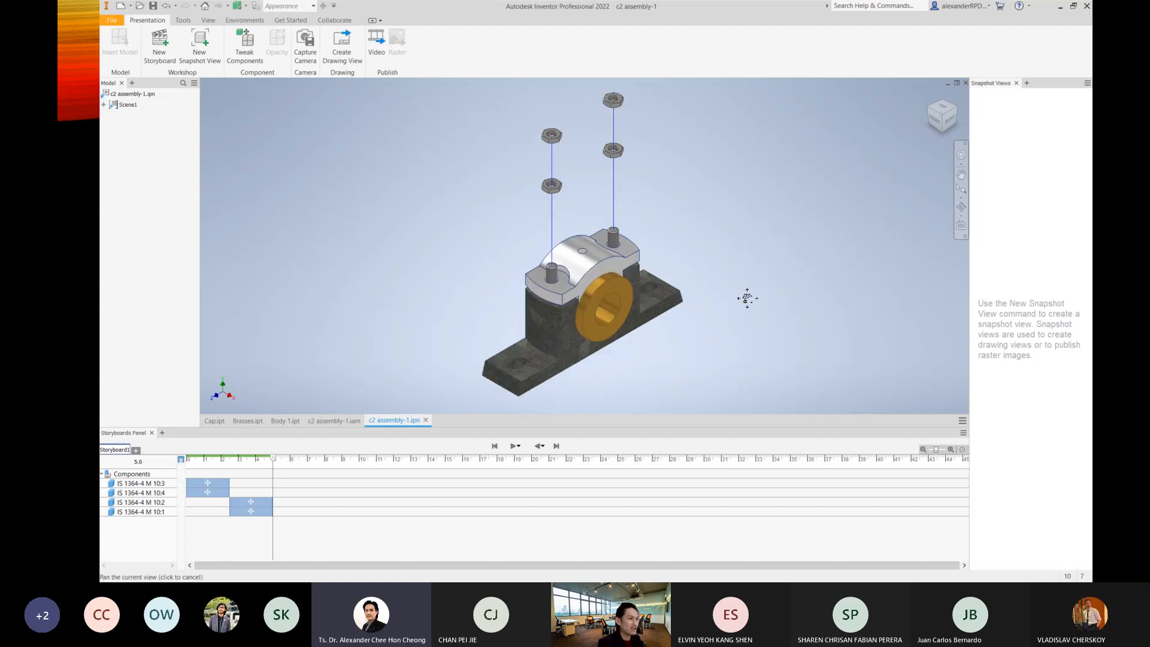
{"action": "scroll", "coordinate": [665, 321], "scroll_direction": "up", "scroll_amount": 3}
{"action": "scroll", "coordinate": [669, 318], "scroll_direction": "down", "scroll_amount": 3}
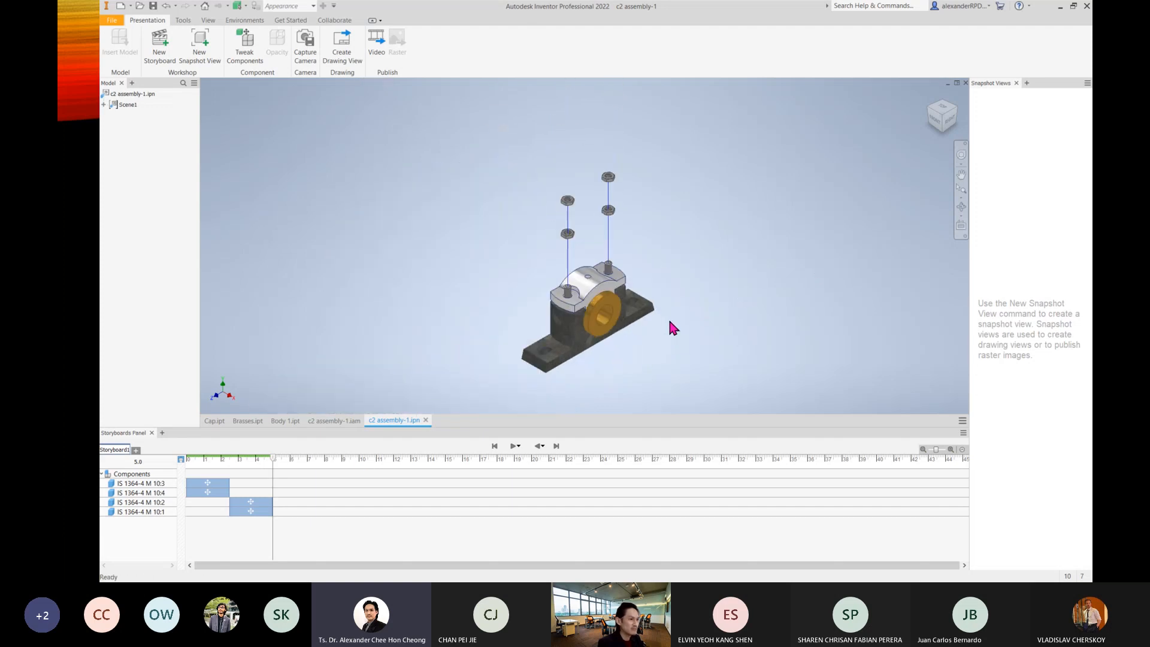
{"action": "left_click", "coordinate": [253, 504]}
{"action": "left_click", "coordinate": [255, 513], "text": "ctrl"}
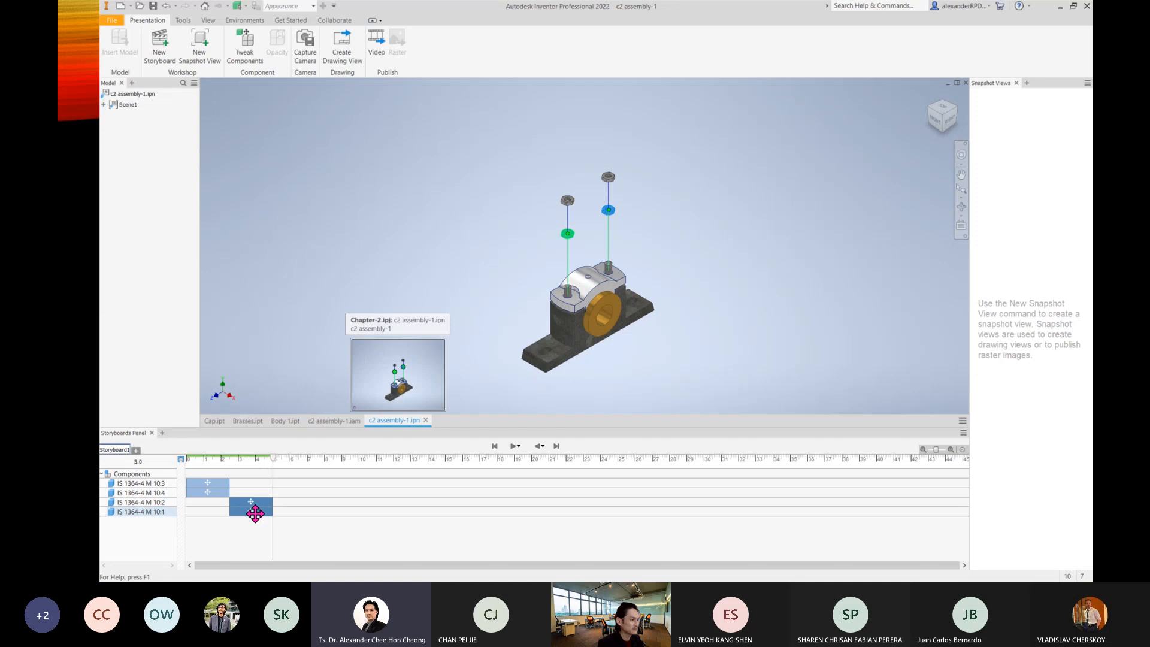
{"action": "left_click_drag", "start_coordinate": [254, 512], "coordinate": [208, 511]}
{"action": "left_click", "coordinate": [228, 553]}
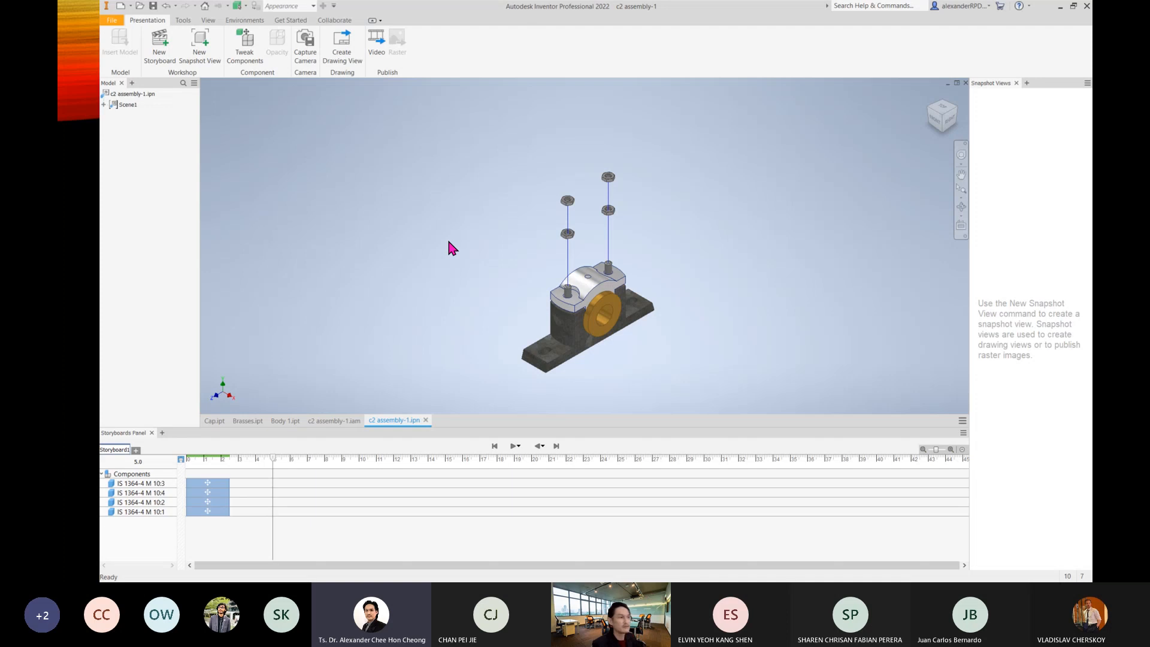
Replay the storyboard from its start to check all four nuts' simultaneous motion, ending at the last frame.
{"action": "left_click", "coordinate": [495, 446]}
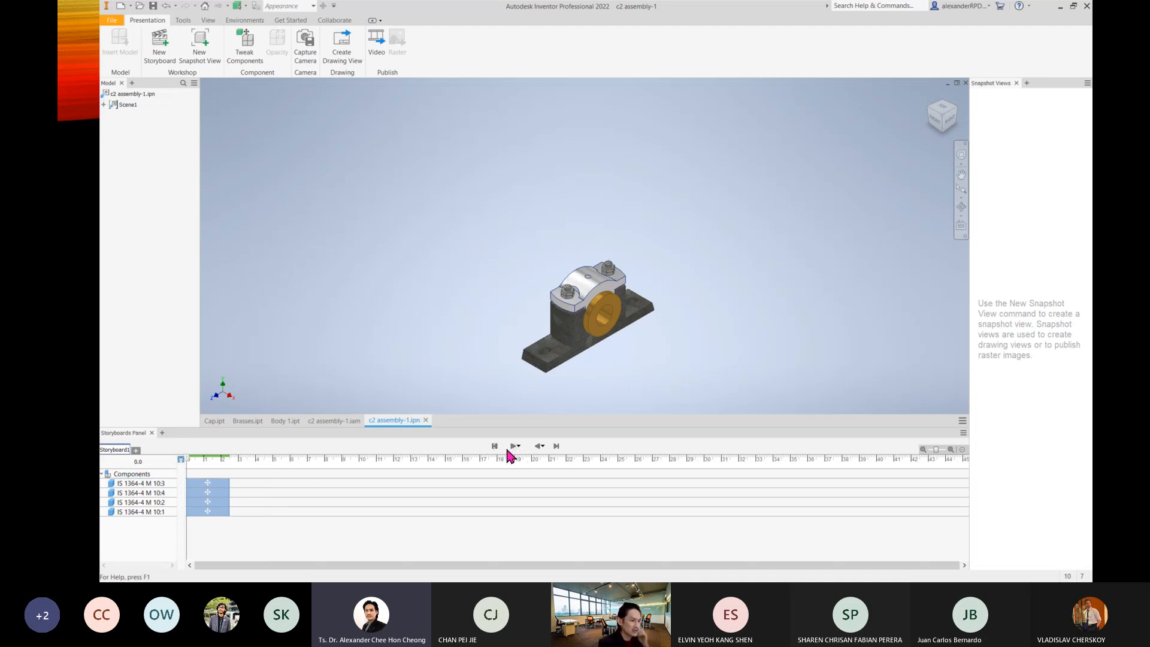
{"action": "left_click", "coordinate": [510, 448]}
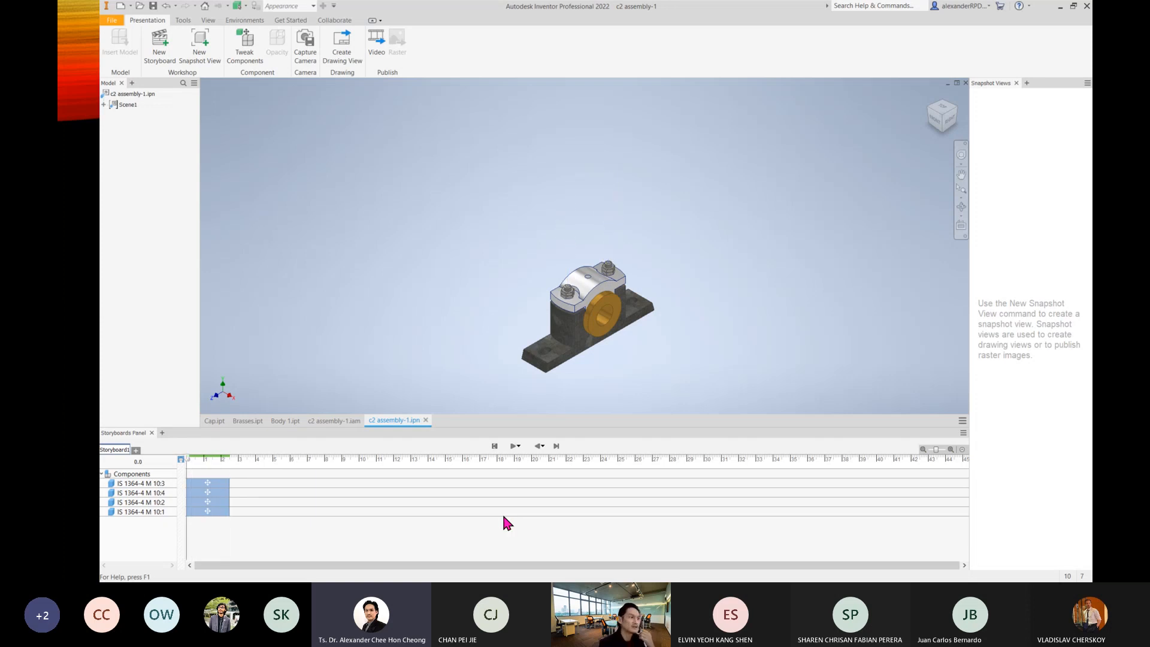
{"action": "left_click", "coordinate": [513, 447]}
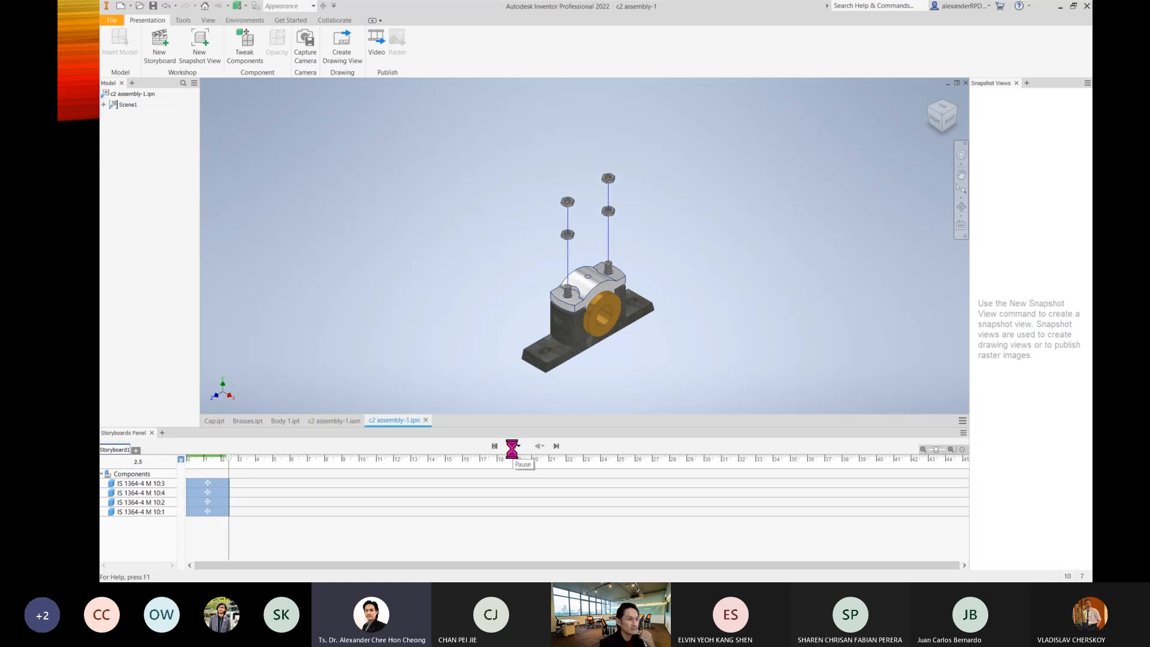
{"action": "left_click", "coordinate": [557, 447]}
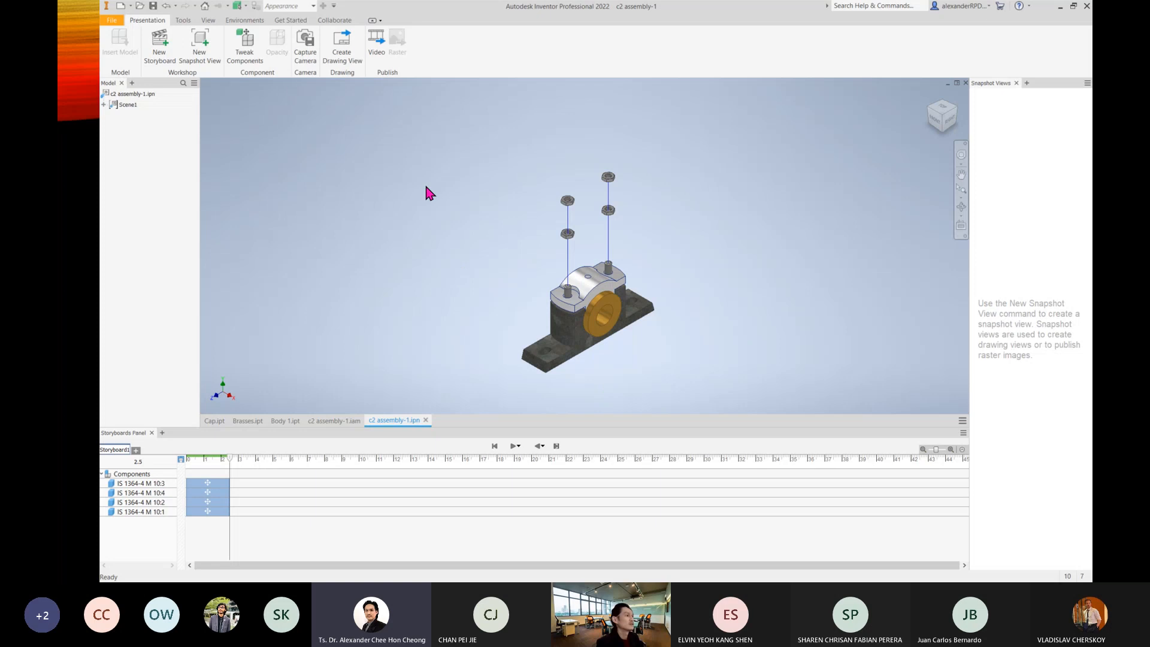
Tweak both bolts together by -150 mm along their vertical axis so they drop out below the body.
{"action": "left_click", "coordinate": [245, 54]}
{"action": "scroll", "coordinate": [605, 388], "scroll_direction": "up", "scroll_amount": 3}
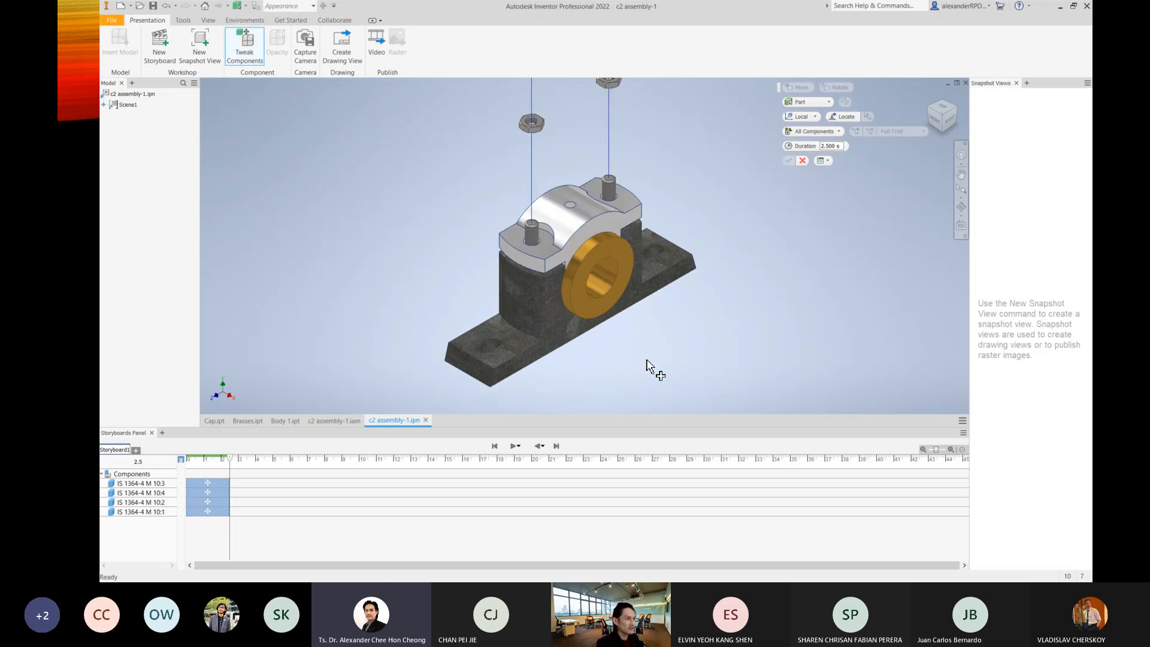
{"action": "left_click", "coordinate": [530, 233]}
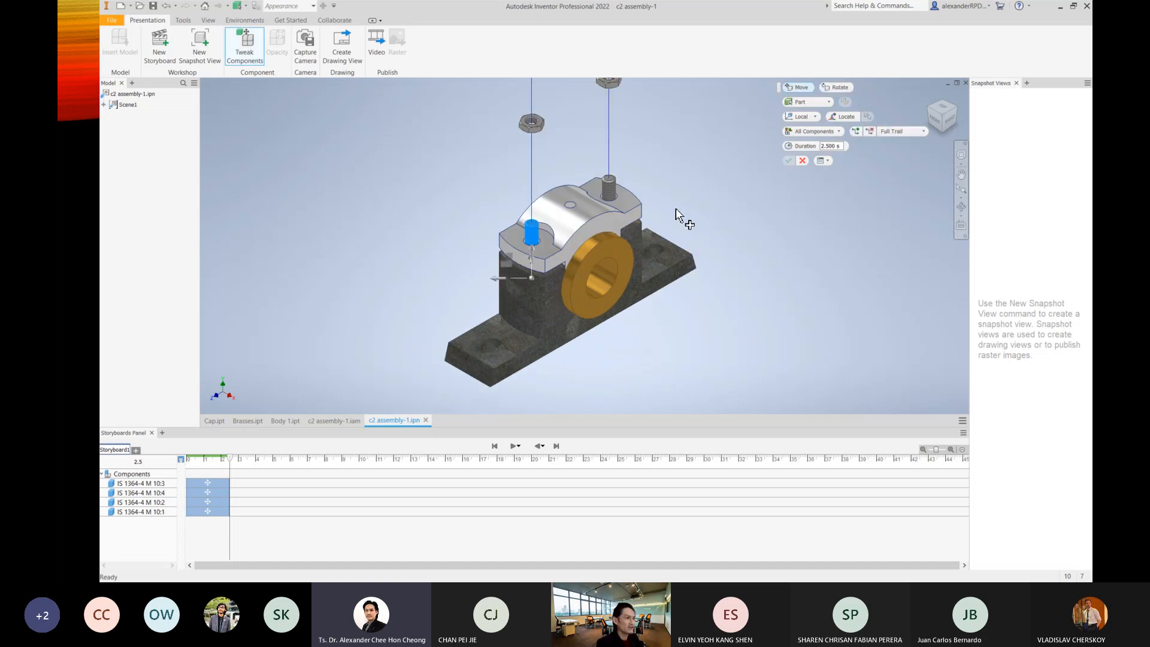
{"action": "left_click", "coordinate": [610, 195]}
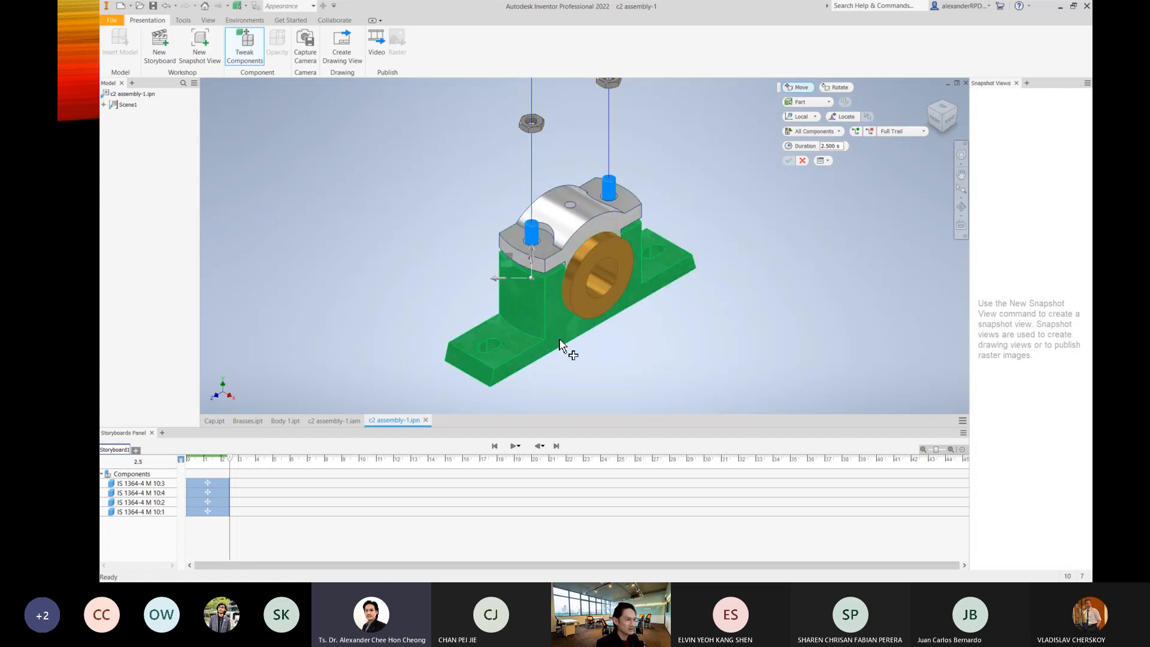
{"action": "mouse_move", "coordinate": [565, 347]}
{"action": "middle_mouse_down", "text": "shift"}
{"action": "mouse_move", "coordinate": [583, 341]}
{"action": "mouse_move", "coordinate": [562, 327]}
{"action": "middle_mouse_up", "text": "shift"}
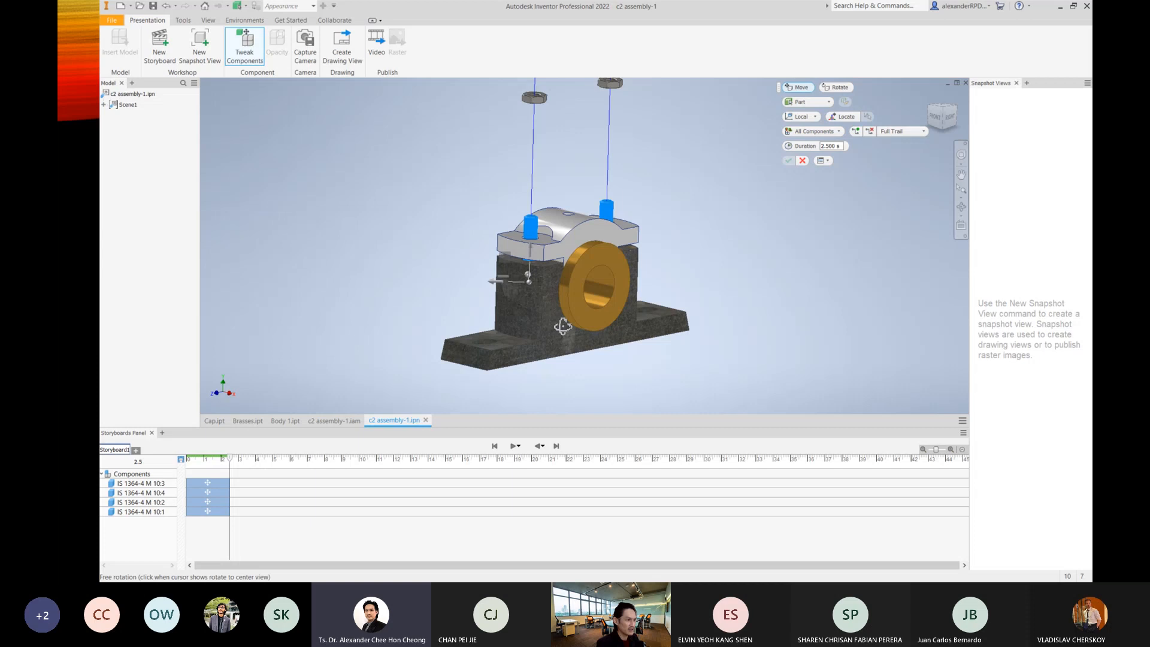
{"action": "left_click", "coordinate": [529, 249]}
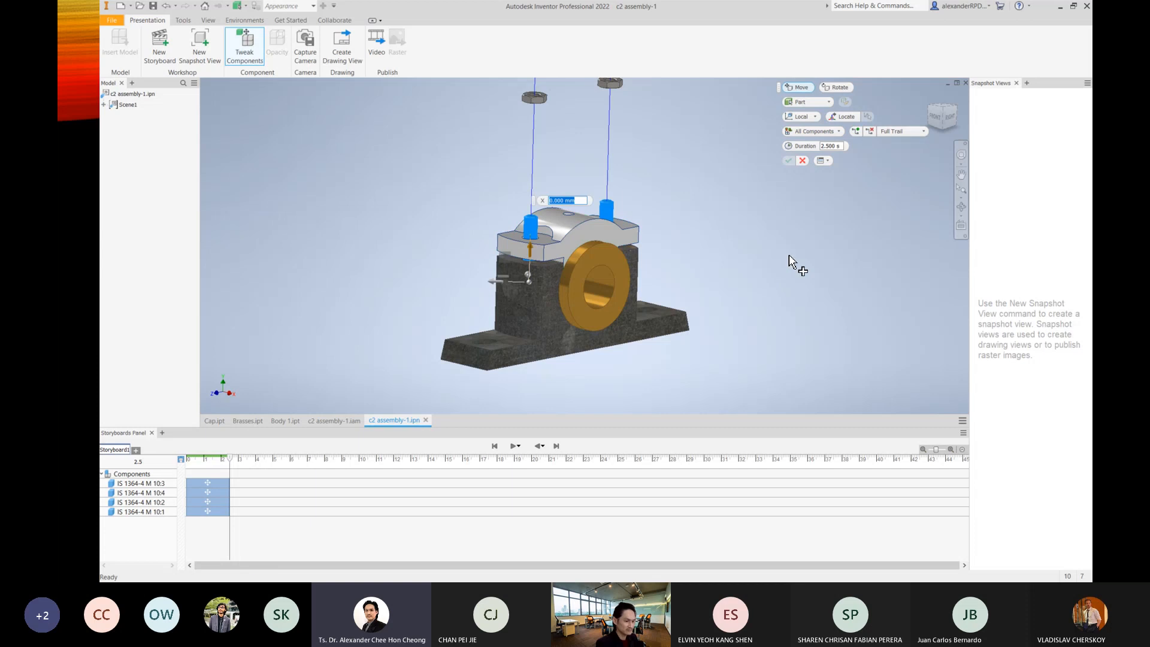
{"action": "key", "text": "F6"}
{"action": "scroll", "coordinate": [576, 332], "scroll_direction": "down", "scroll_amount": 4}
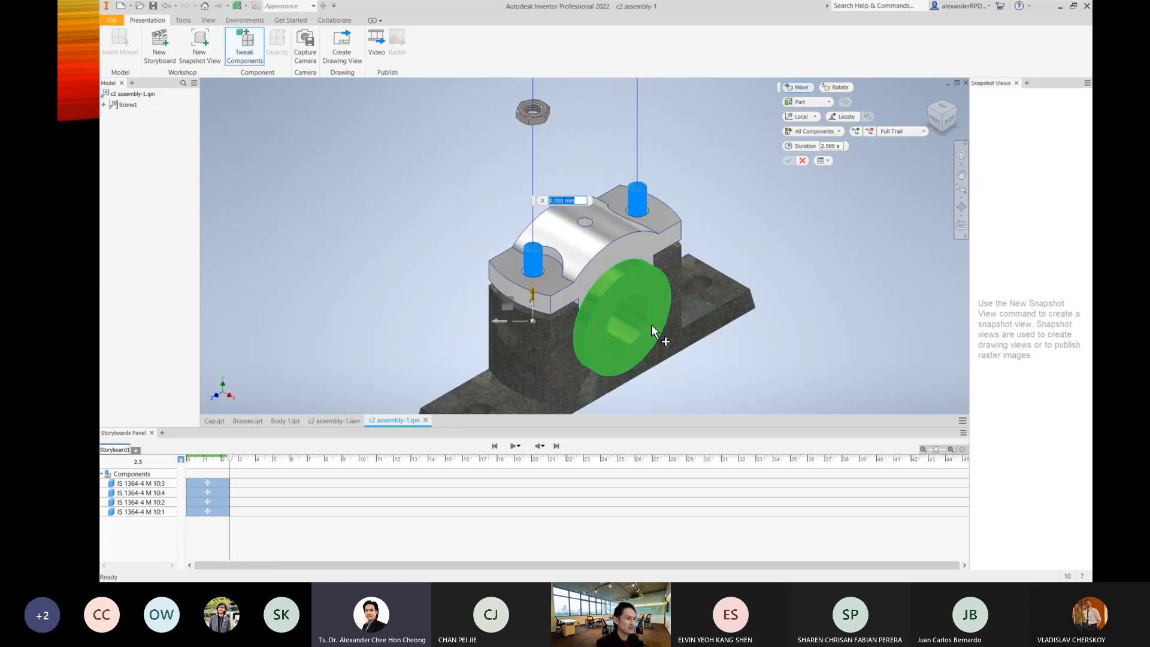
{"action": "middle_click_drag", "start_coordinate": [782, 370], "coordinate": [770, 289]}
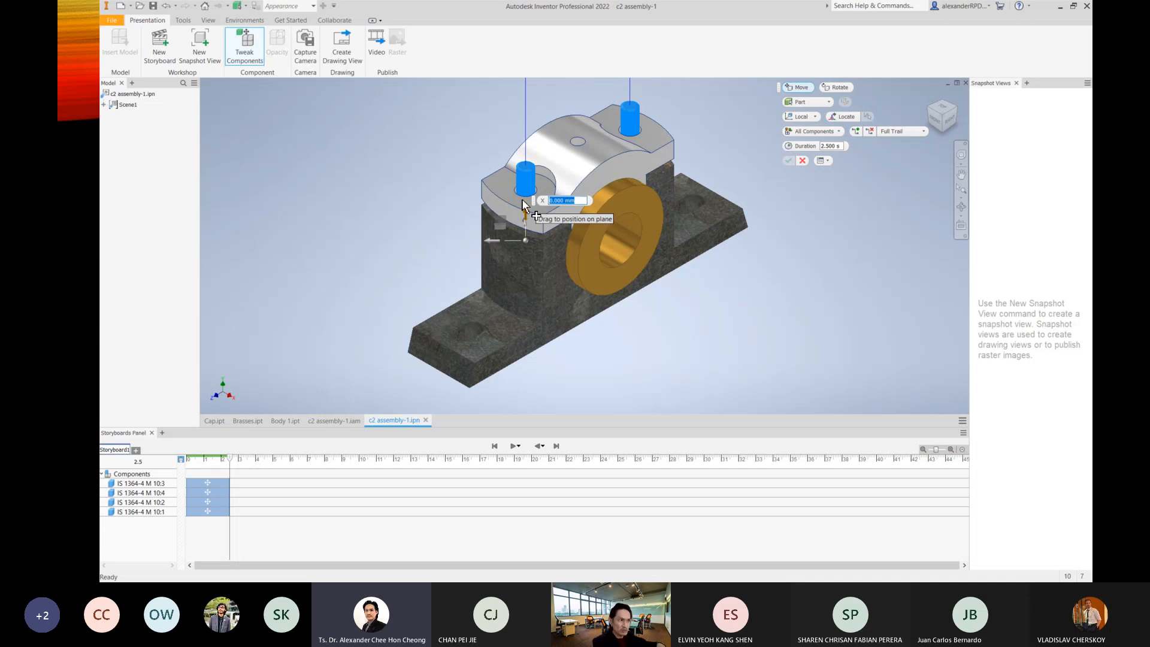
{"action": "type", "text": "-150"}
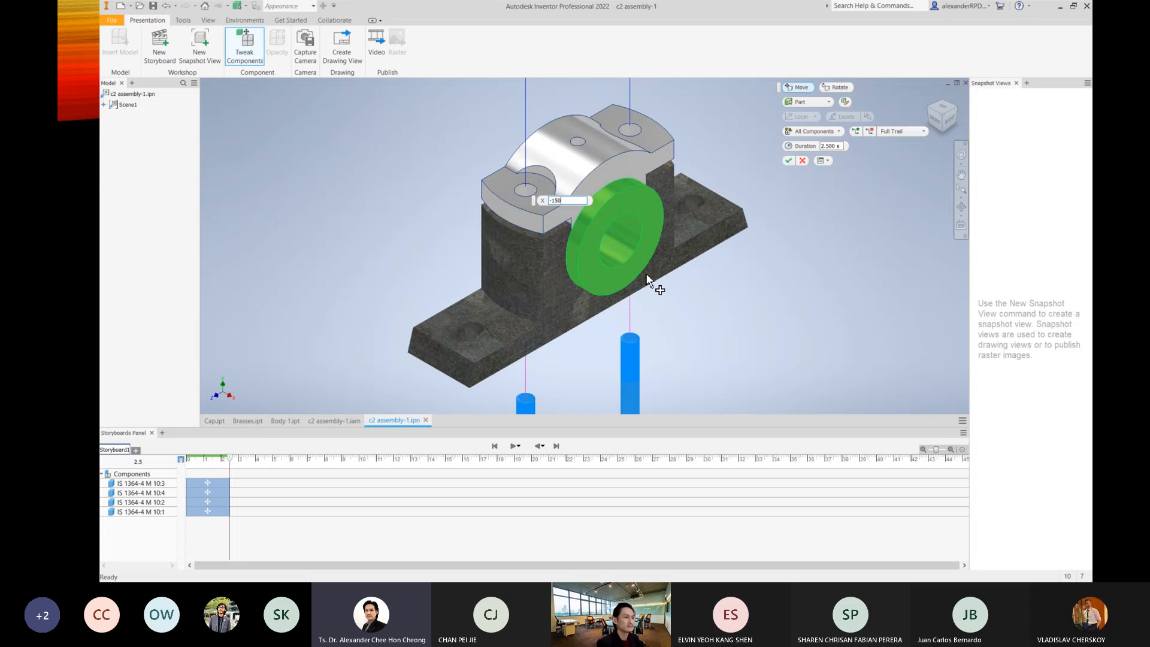
{"action": "scroll", "coordinate": [731, 303], "scroll_direction": "down", "scroll_amount": 5}
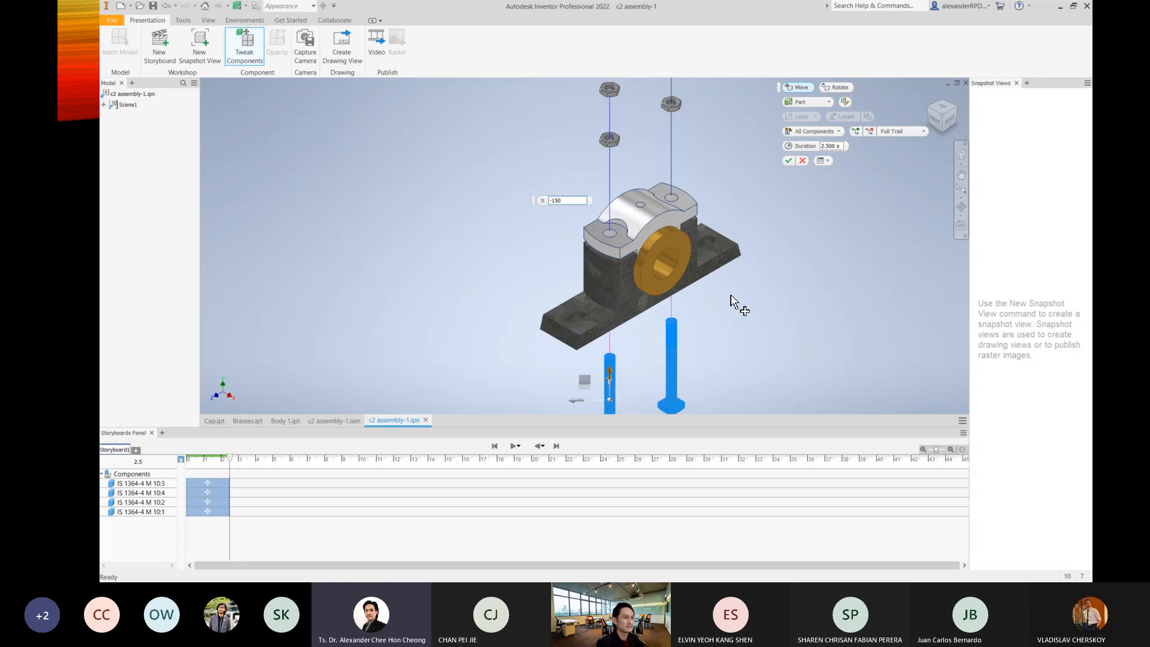
{"action": "middle_click_drag", "start_coordinate": [755, 317], "coordinate": [662, 296]}
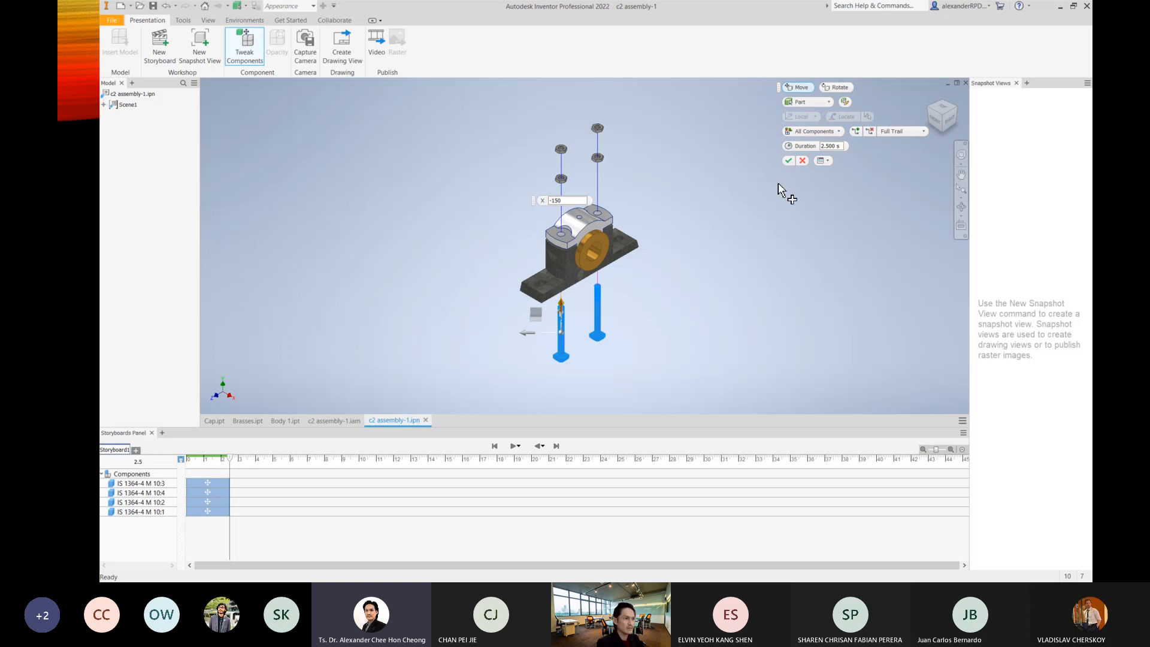
{"action": "left_click", "coordinate": [788, 160]}
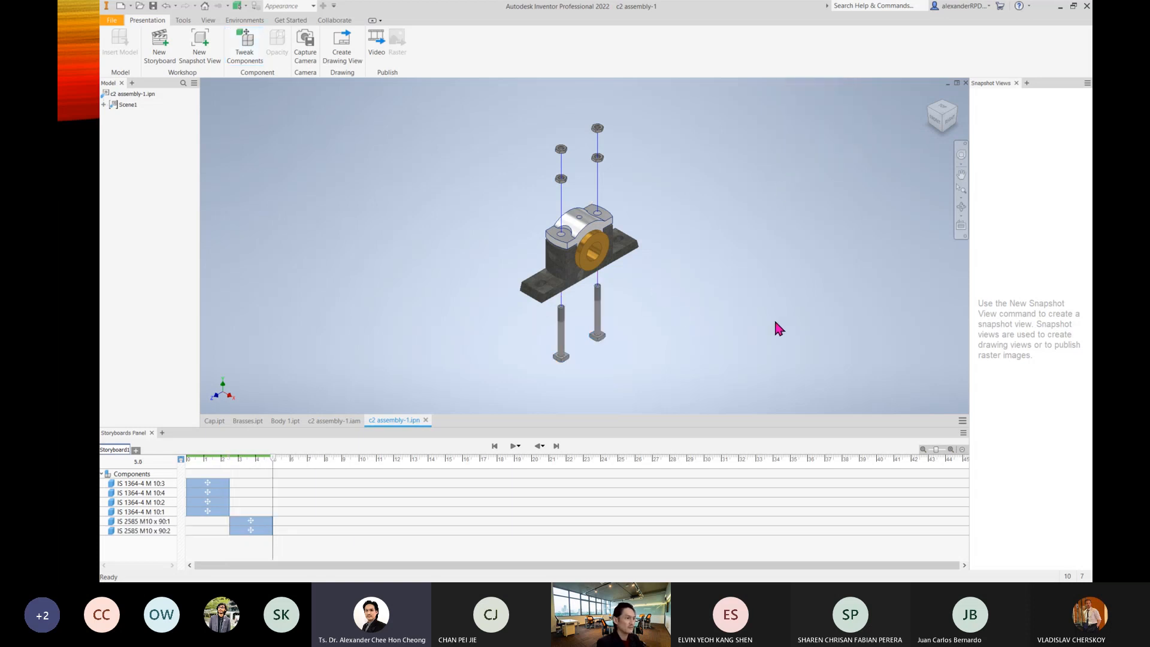
Shift both bolts' timeline actions to start at 0 s, in parallel with the four nuts' actions.
{"action": "left_click", "coordinate": [249, 526]}
{"action": "left_click", "coordinate": [251, 521]}
{"action": "left_click", "coordinate": [257, 526], "text": "ctrl"}
{"action": "left_click_drag", "start_coordinate": [257, 526], "coordinate": [215, 528]}
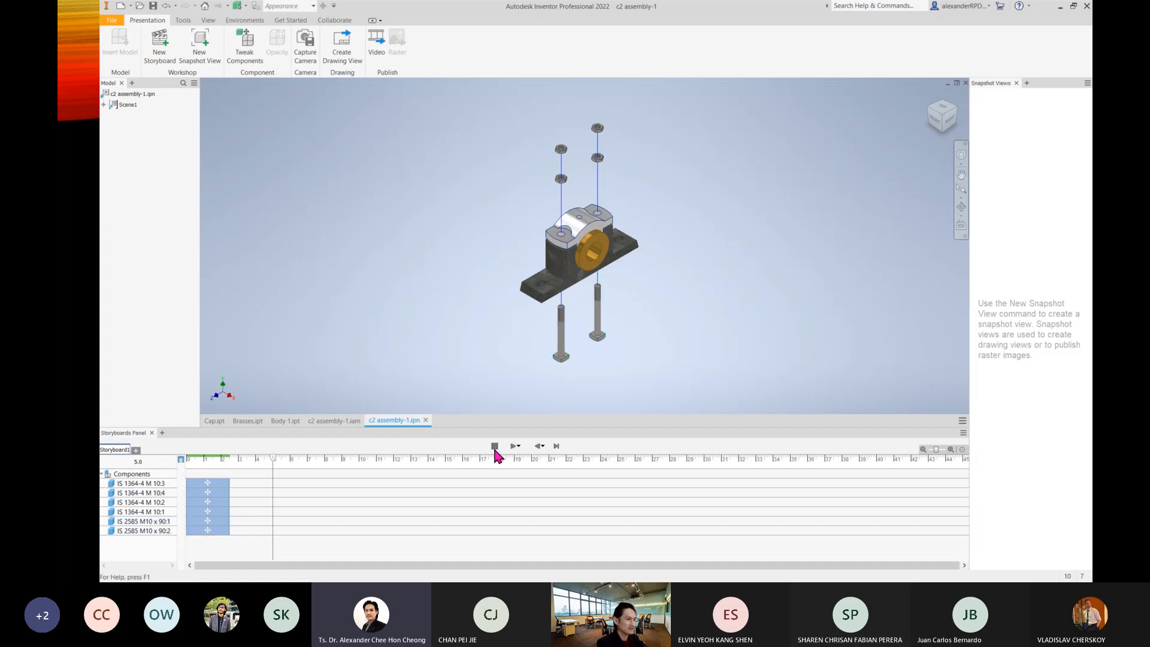
Play the storyboard from its start to check the nuts' and bolts' simultaneous motion, ending at the last frame.
{"action": "left_click", "coordinate": [494, 446]}
{"action": "left_click", "coordinate": [513, 447]}
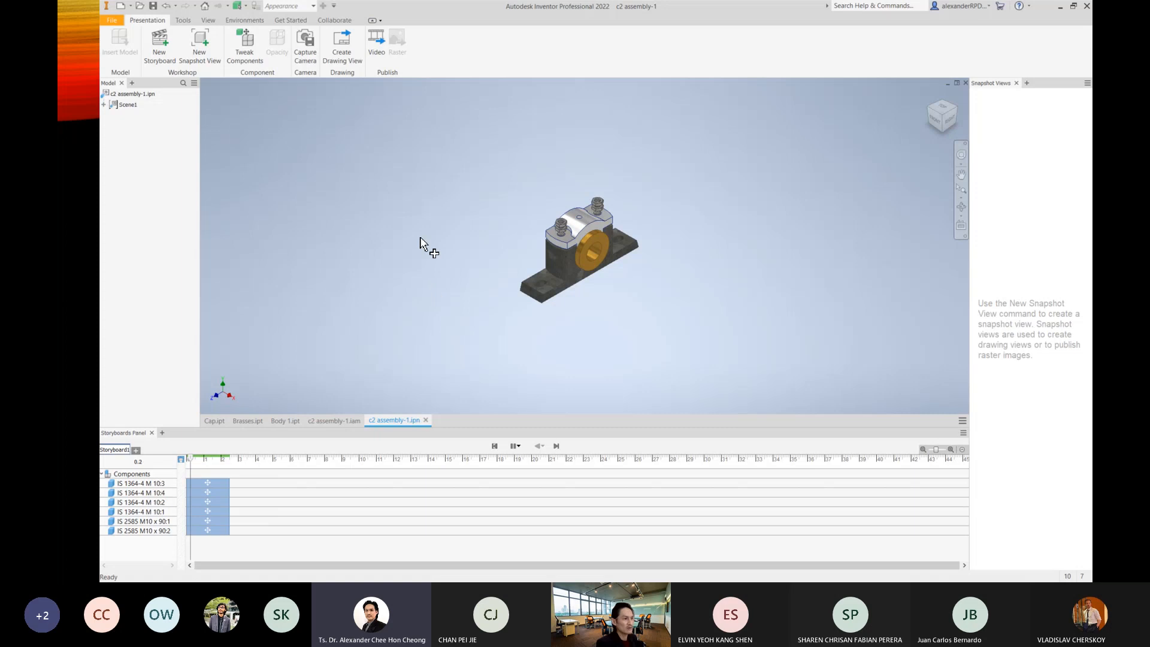
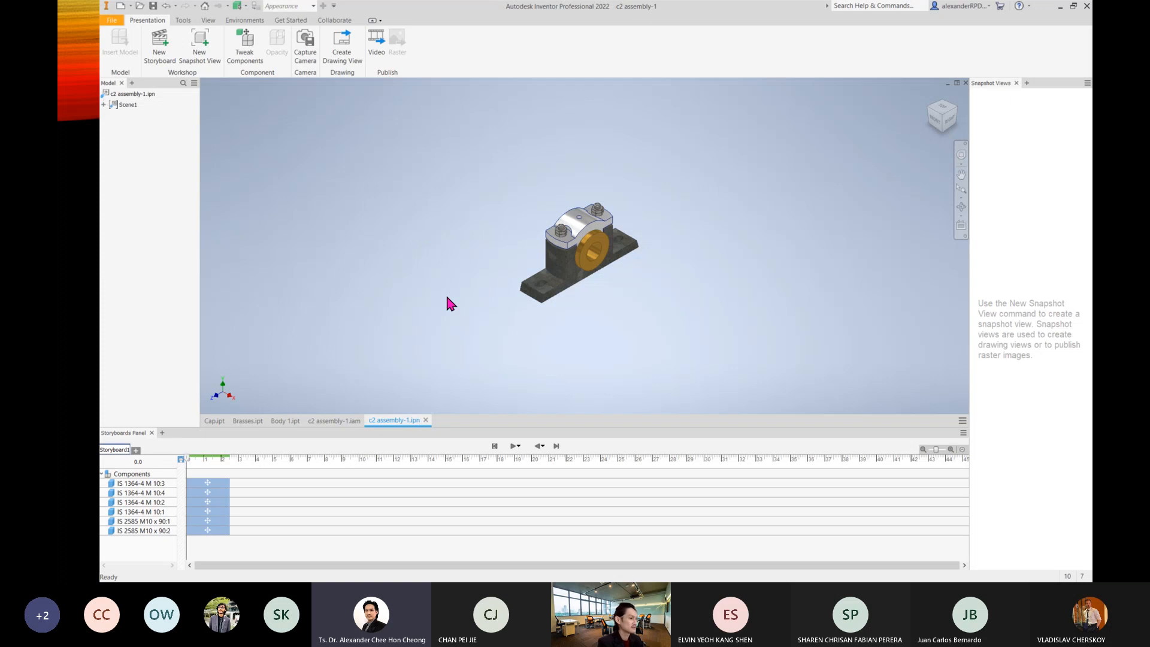
{"action": "left_click", "coordinate": [513, 446]}
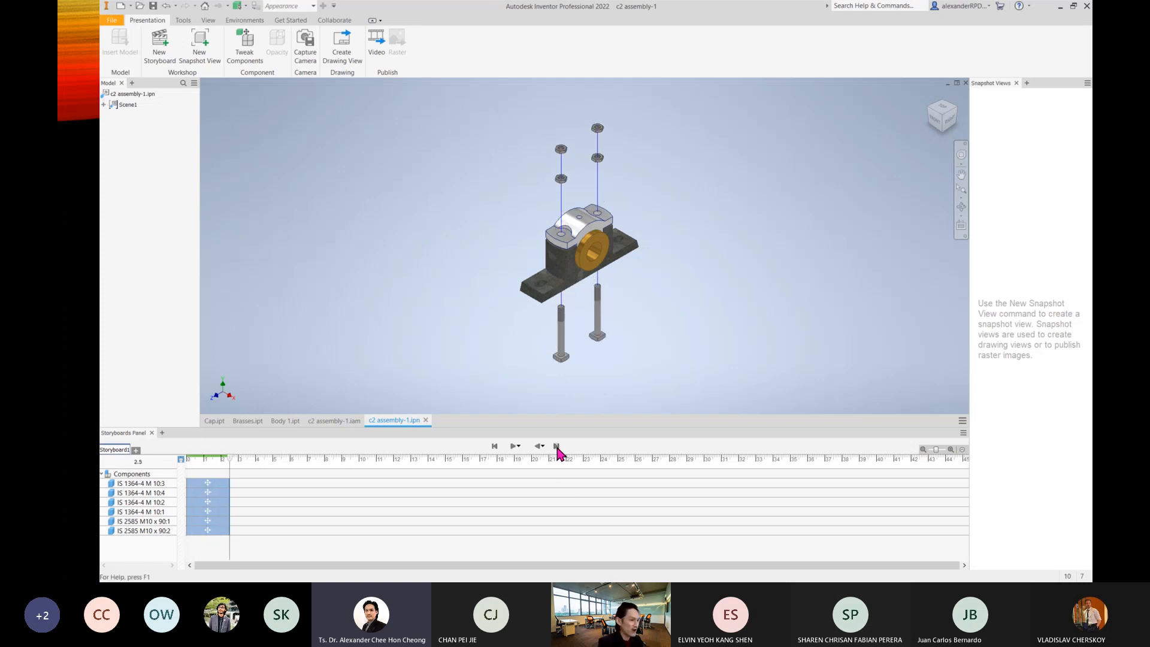
Tweak the cap upward by 75 mm along the Y axis.
{"action": "left_click", "coordinate": [246, 48]}
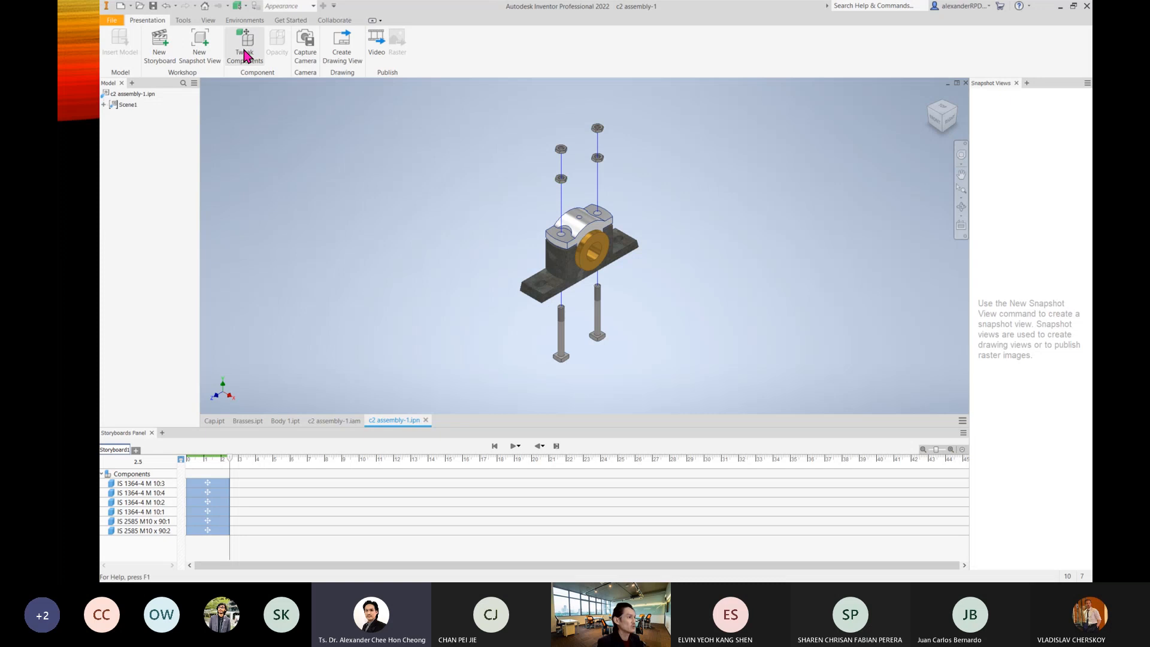
{"action": "left_click", "coordinate": [606, 227]}
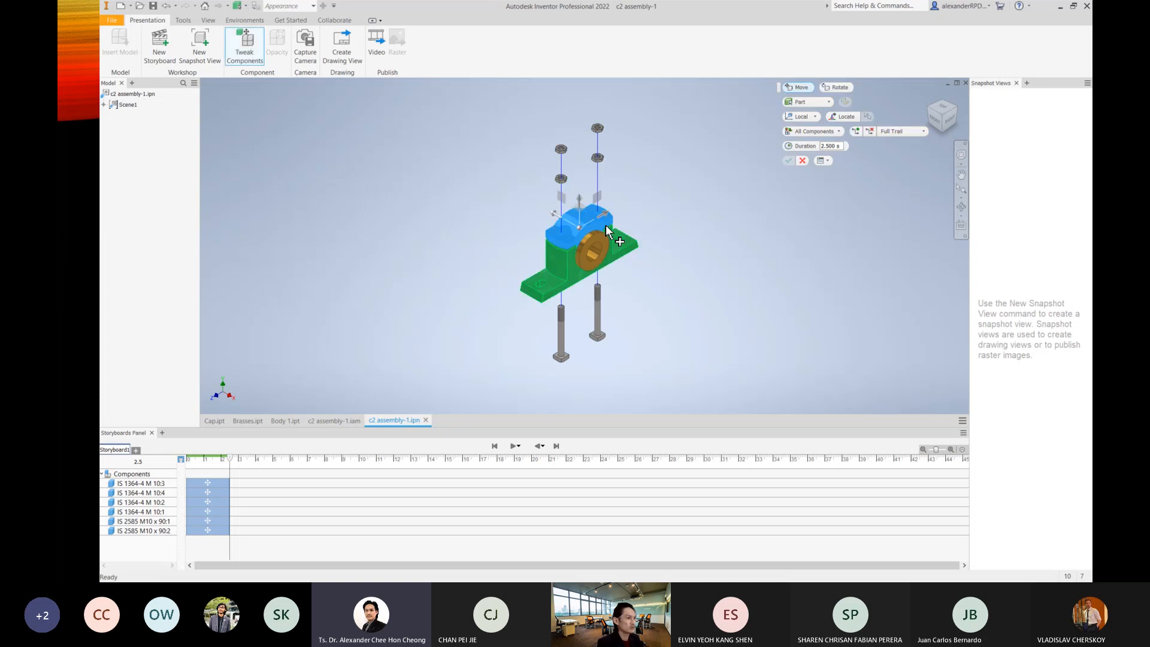
{"action": "left_click", "coordinate": [579, 199]}
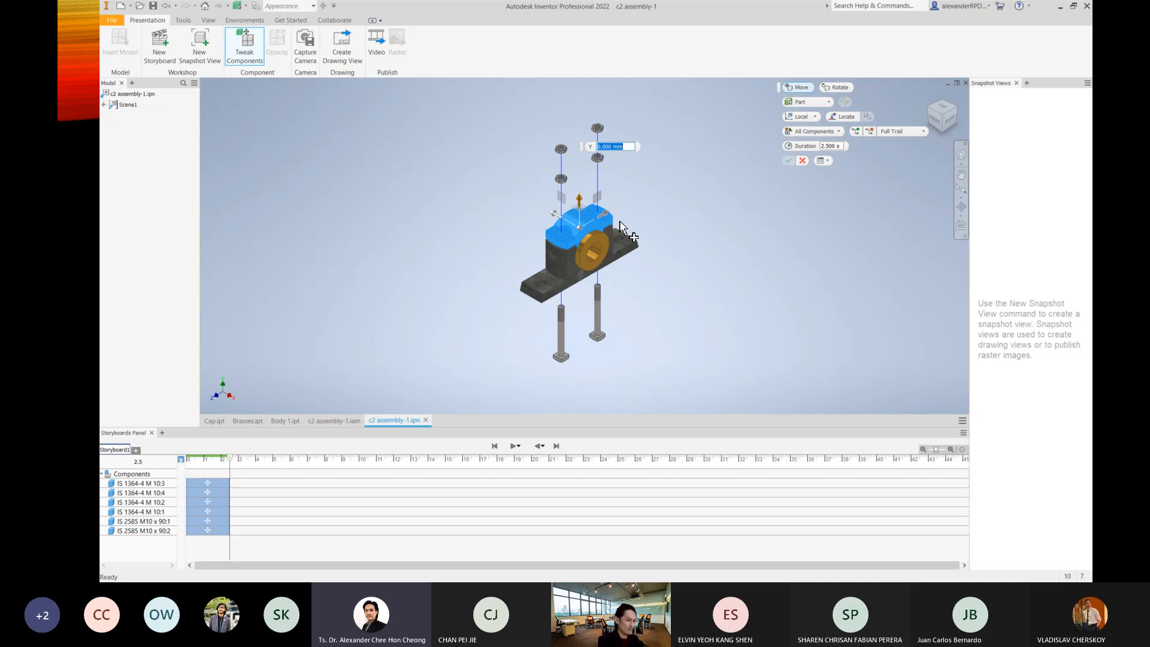
{"action": "type", "text": "75"}
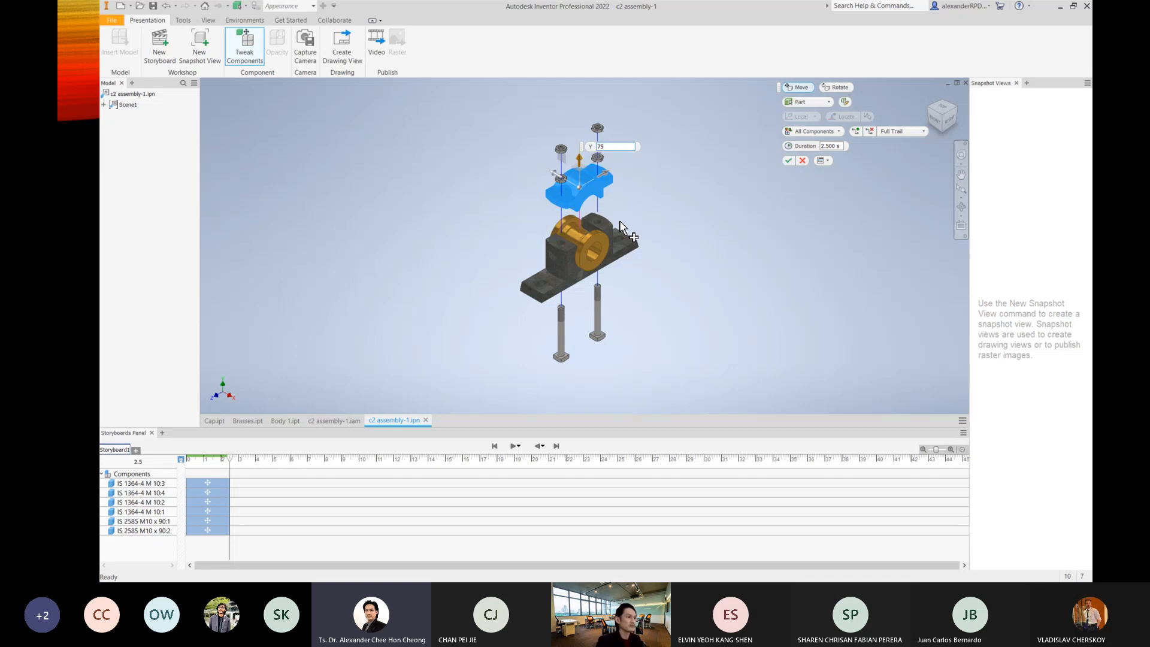
{"action": "left_click", "coordinate": [788, 161]}
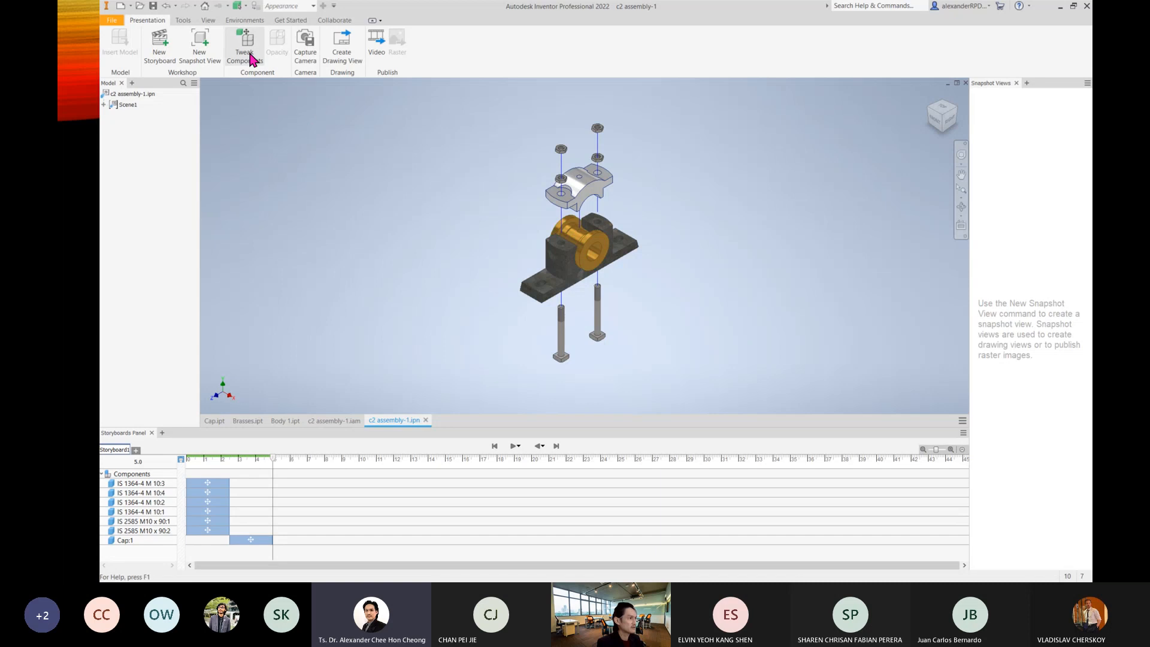
Tweak the brasses upward by 50 mm along the Y axis.
{"action": "left_click", "coordinate": [563, 233]}
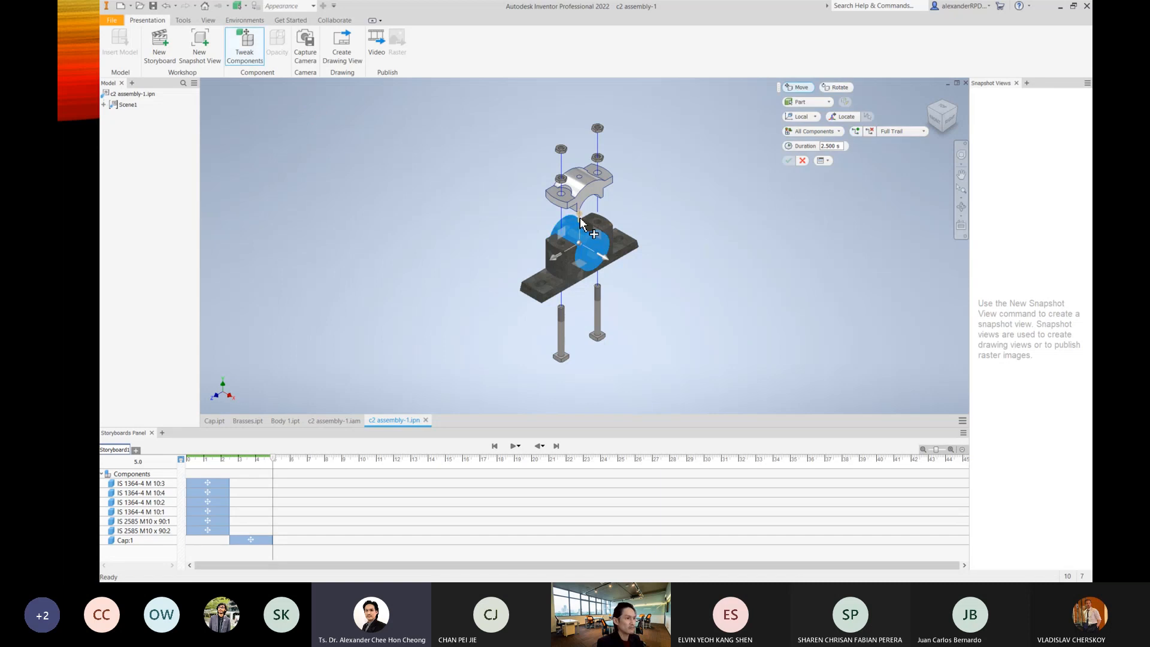
{"action": "type", "text": "50"}
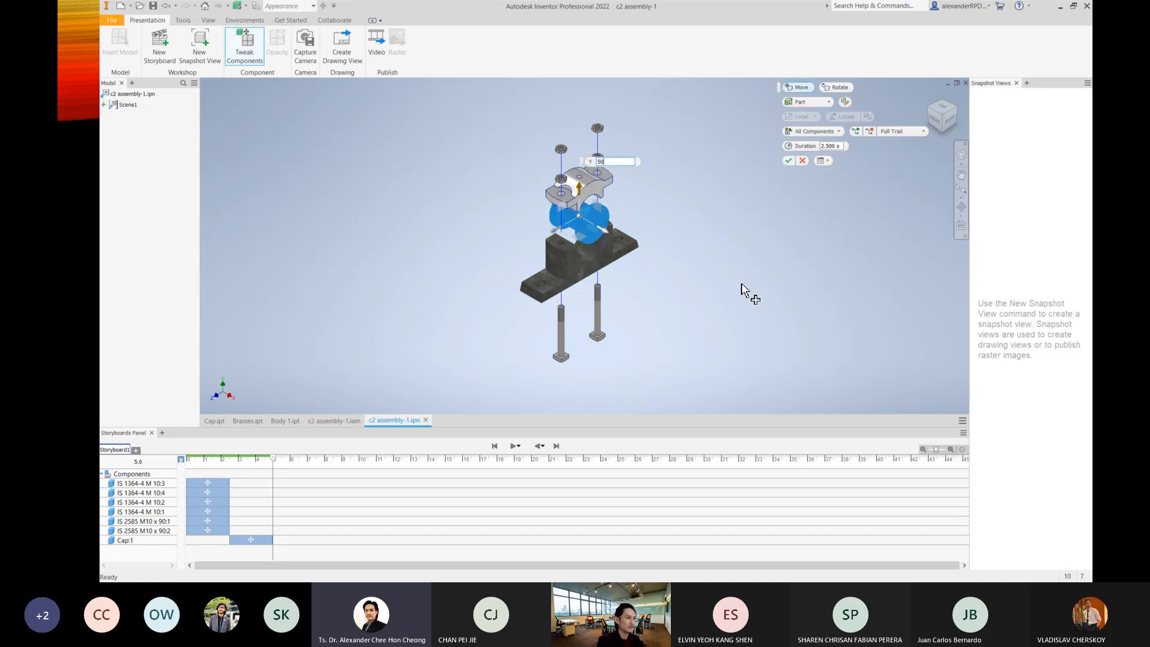
{"action": "left_click", "coordinate": [788, 161]}
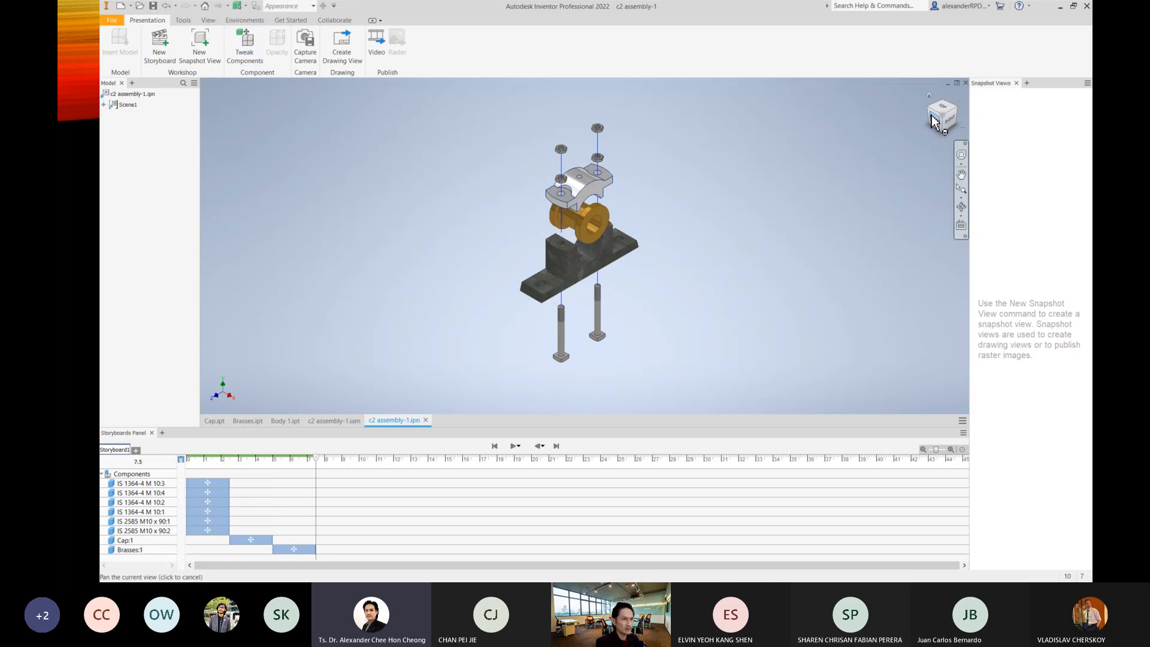
Play the storyboard from its start to check the cap's and brasses' motion following the nuts and bolts.
{"action": "scroll", "coordinate": [696, 263], "scroll_direction": "down", "scroll_amount": 2}
{"action": "scroll", "coordinate": [603, 255], "scroll_direction": "up", "scroll_amount": 4}
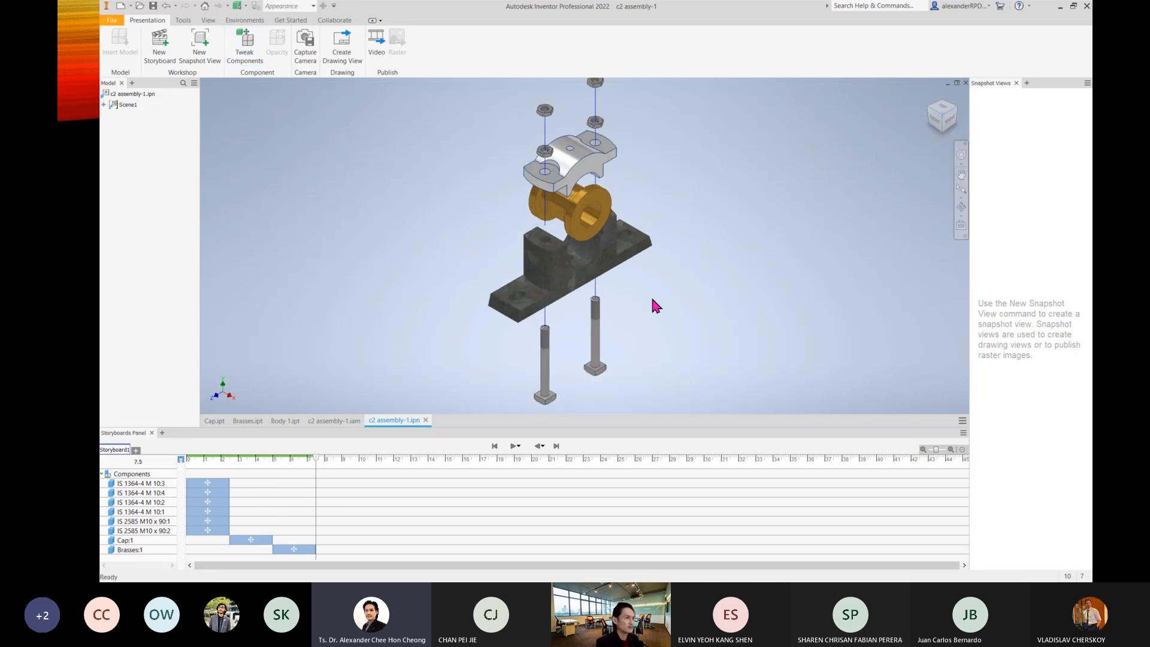
{"action": "scroll", "coordinate": [659, 306], "scroll_direction": "down", "scroll_amount": 3}
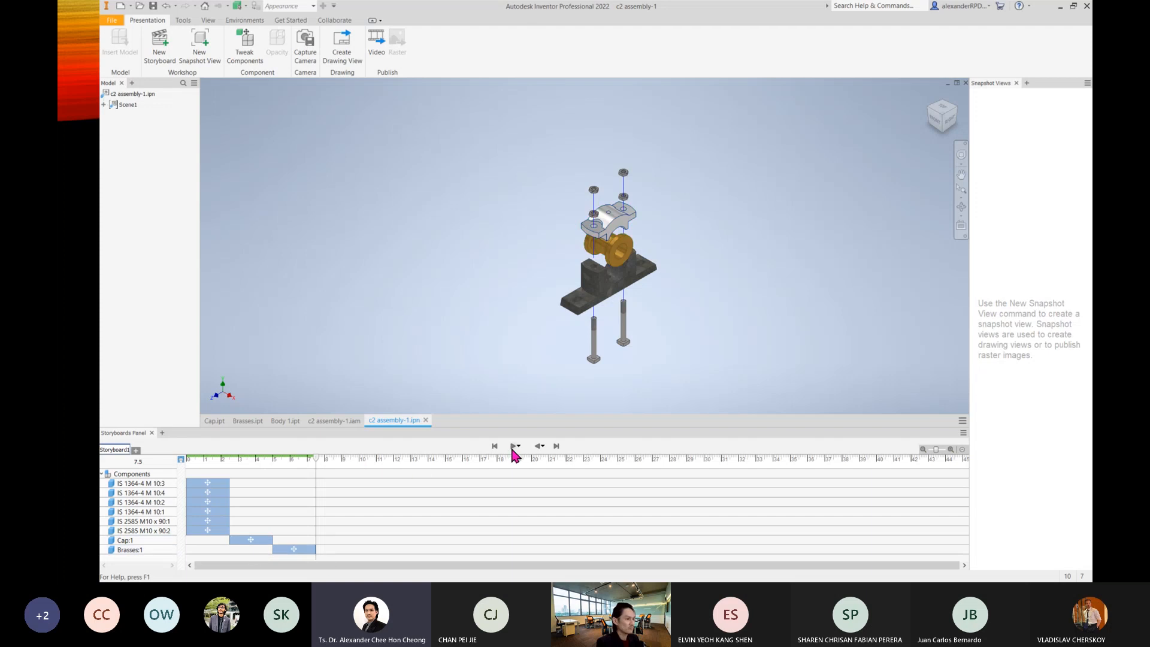
{"action": "left_click", "coordinate": [494, 446]}
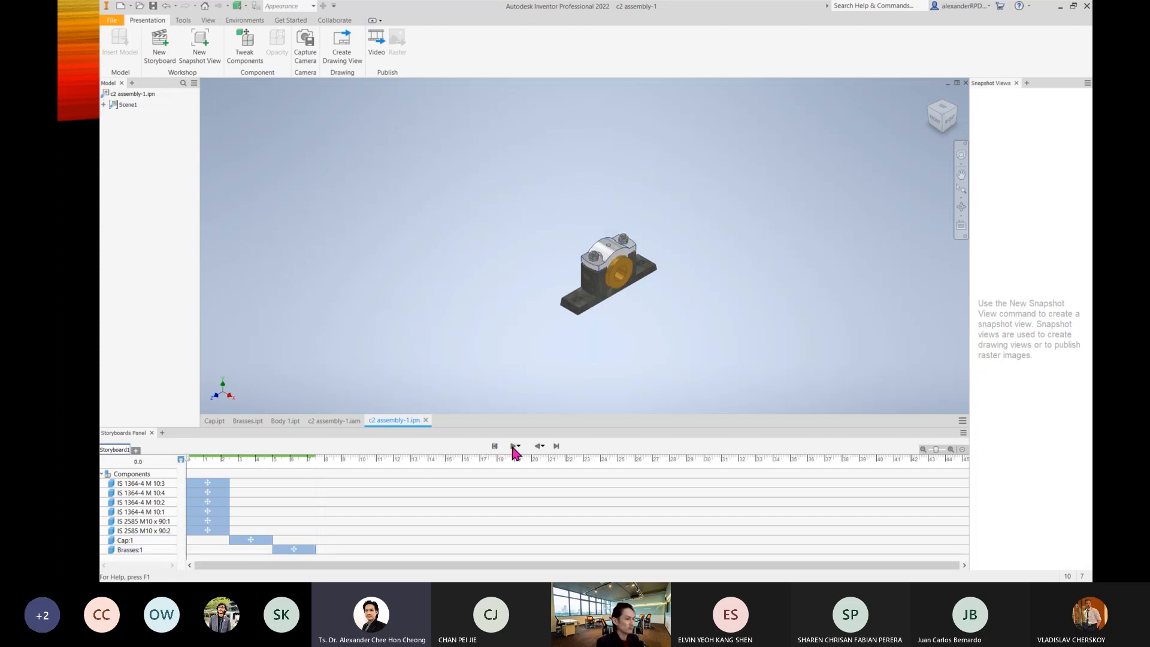
{"action": "left_click", "coordinate": [514, 446]}
Try starting the cap's and brasses' timeline actions at 0 s with all the other parts, and play the storyboard.
{"action": "left_click_drag", "start_coordinate": [251, 540], "coordinate": [203, 541]}
{"action": "left_click_drag", "start_coordinate": [294, 549], "coordinate": [210, 547]}
{"action": "left_click", "coordinate": [398, 470]}
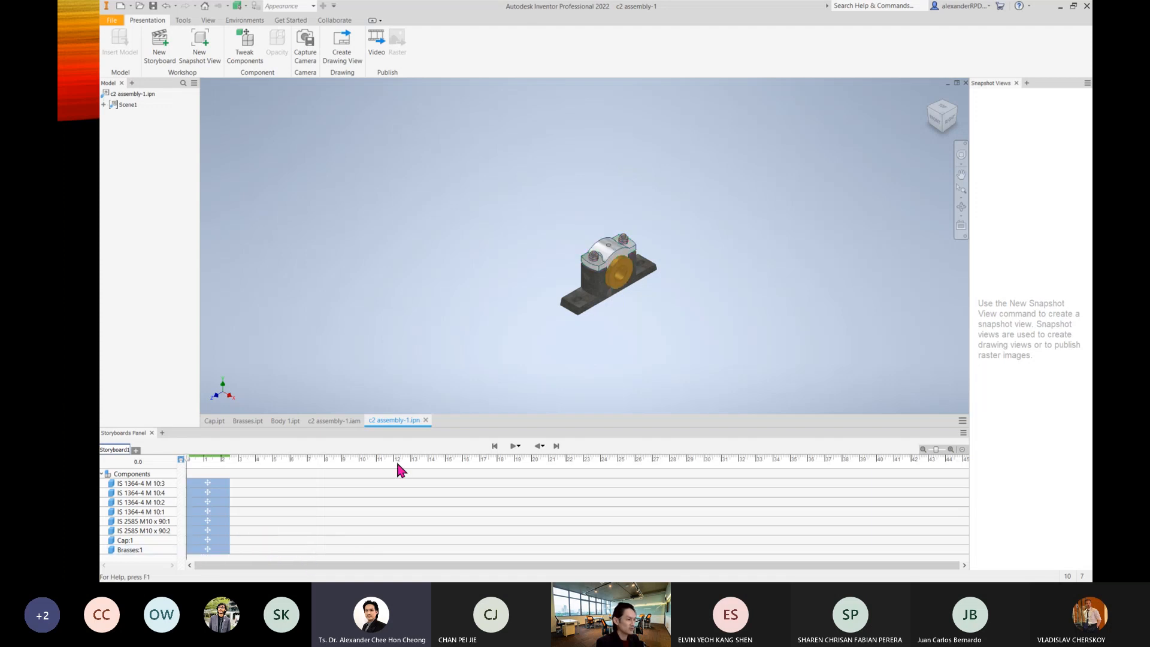
{"action": "left_click", "coordinate": [512, 446]}
Try a staggered sequence, with the cap's action starting at 2.5 s and the brasses' at 5 s, and play the storyboard.
{"action": "left_click_drag", "start_coordinate": [207, 540], "coordinate": [303, 549]}
{"action": "left_click", "coordinate": [213, 550]}
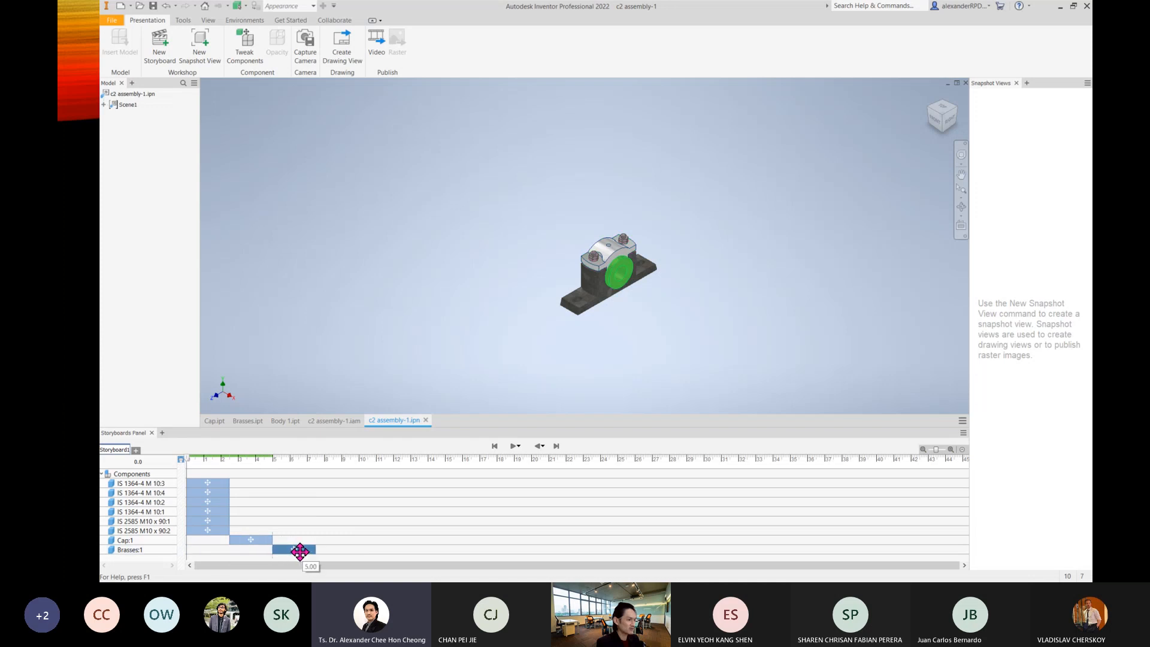
{"action": "left_click", "coordinate": [513, 446]}
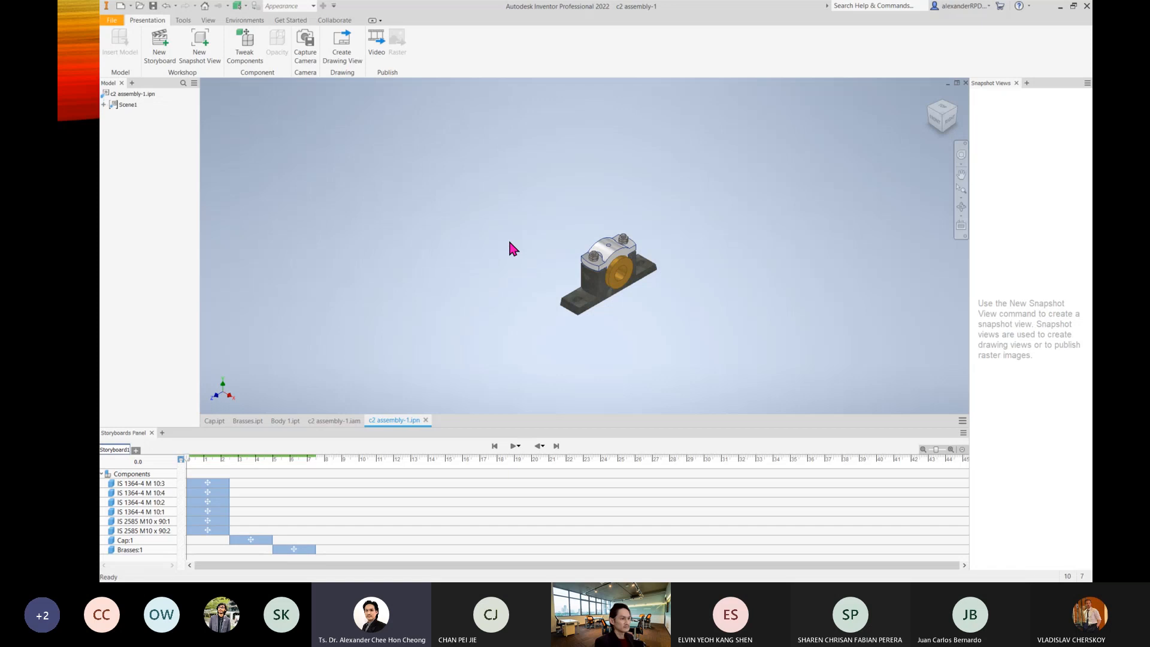
Shift the cap's and brasses' timeline actions to start at 0 s, in parallel with the nuts and bolts.
{"action": "key", "text": "F6"}
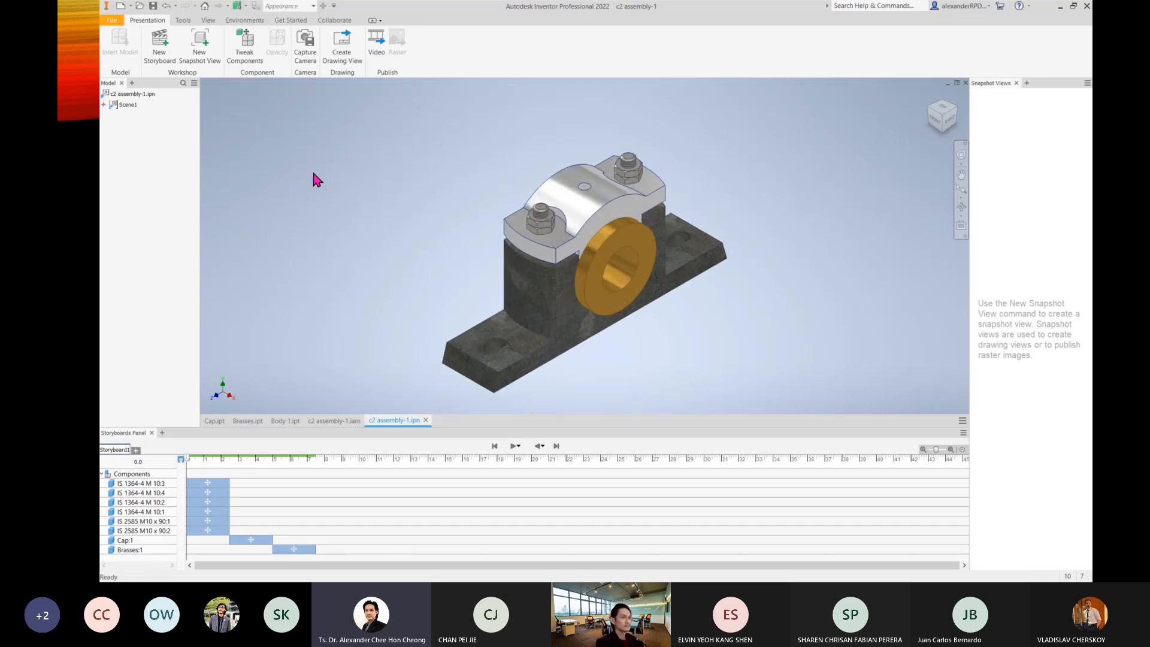
{"action": "left_click", "coordinate": [588, 221]}
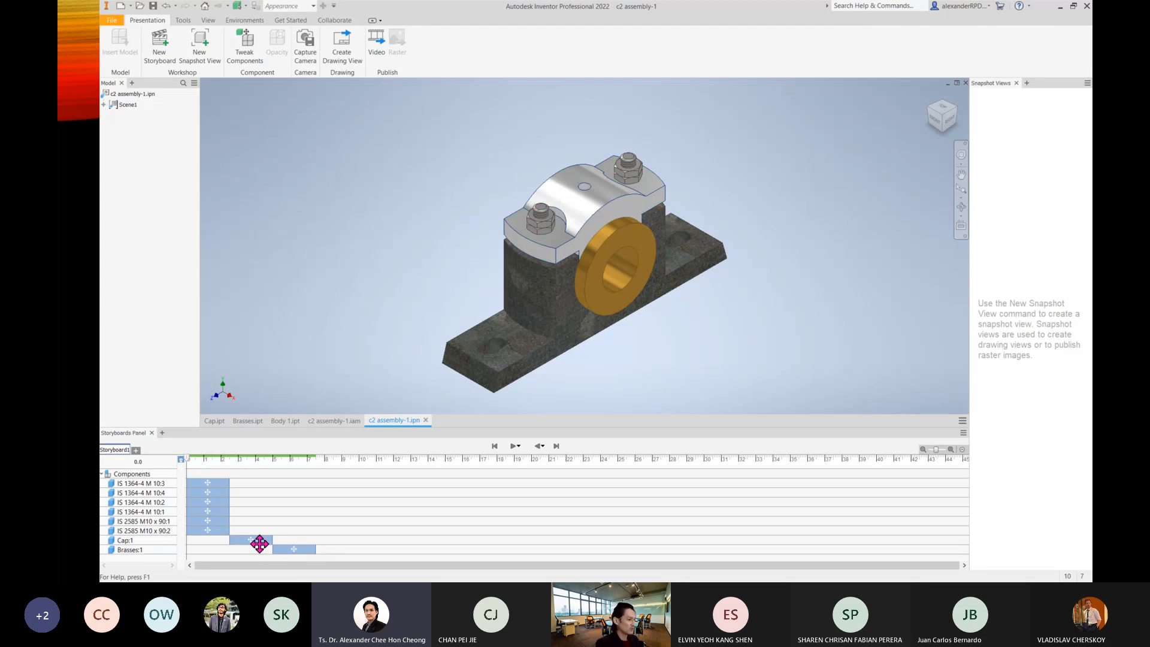
{"action": "left_click_drag", "start_coordinate": [270, 540], "coordinate": [194, 548]}
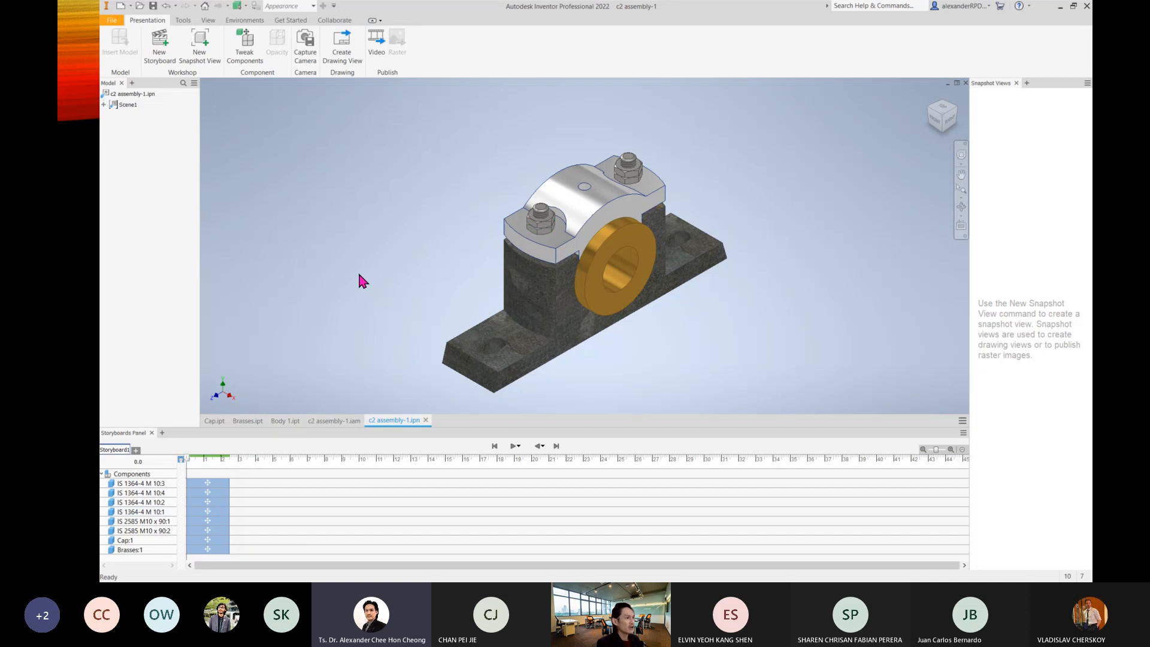
Set up a video of the current storyboard in WMV format, with the Videos folder as the file location.
{"action": "left_click", "coordinate": [378, 48]}
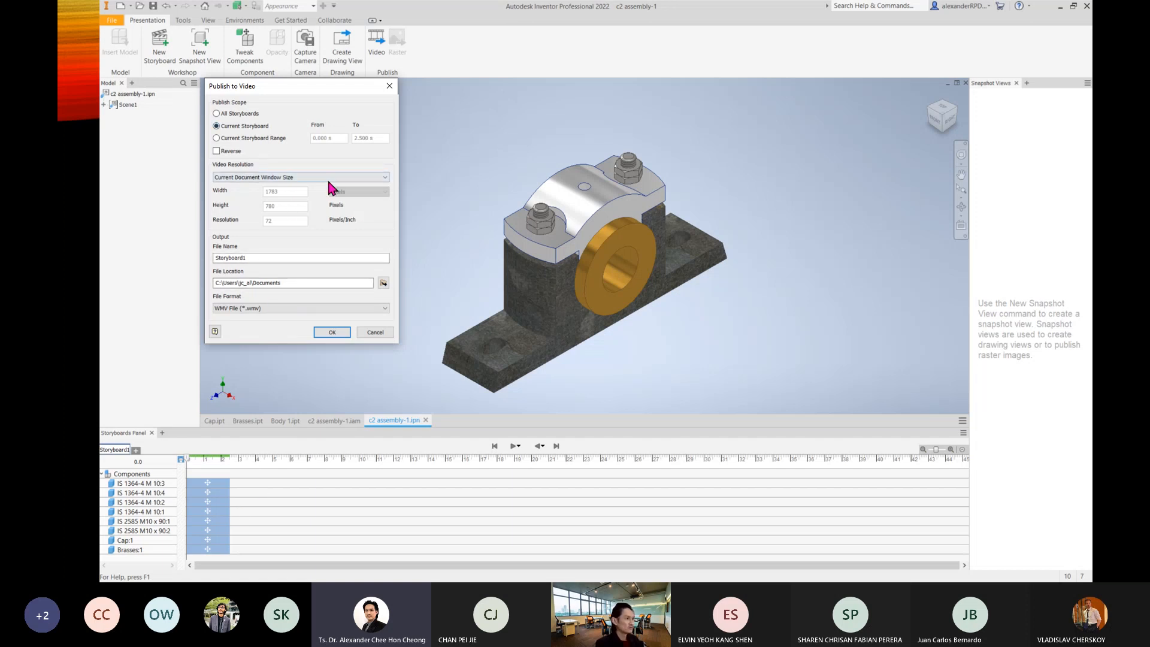
{"action": "left_click", "coordinate": [281, 308]}
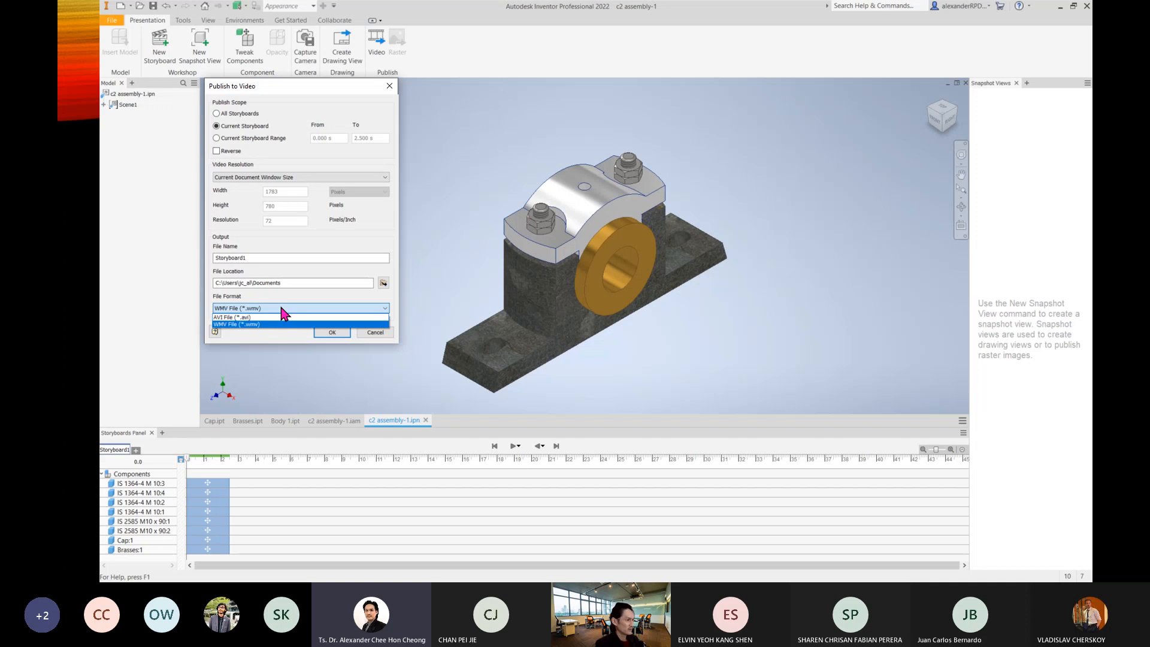
{"action": "left_click", "coordinate": [280, 295]}
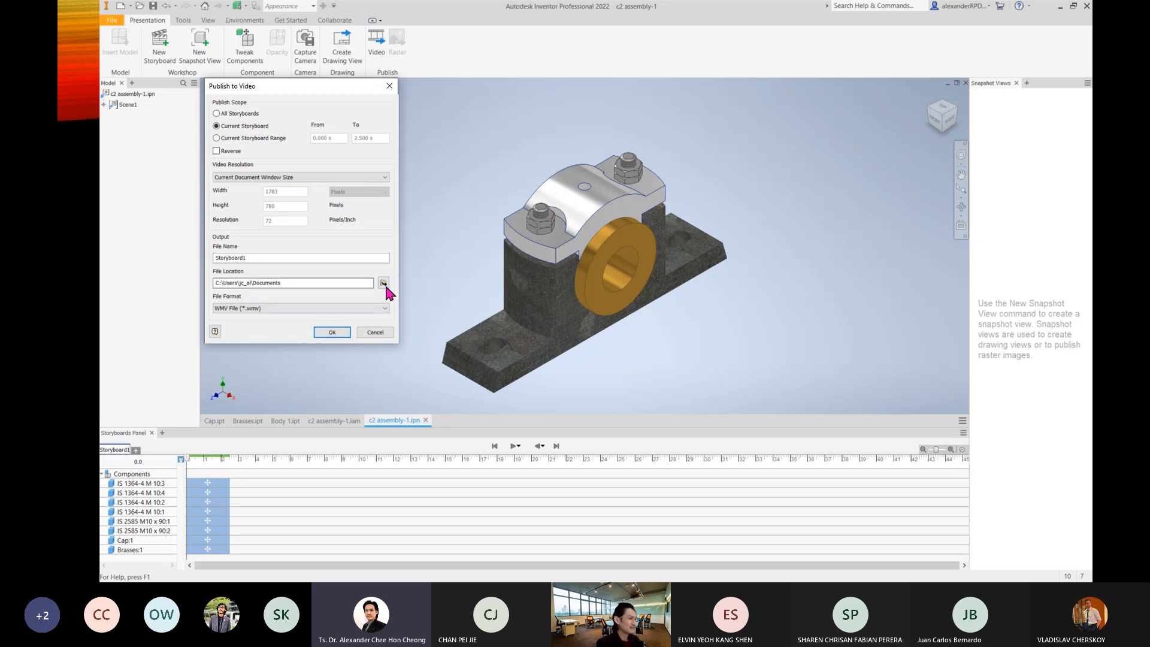
{"action": "left_click", "coordinate": [368, 309]}
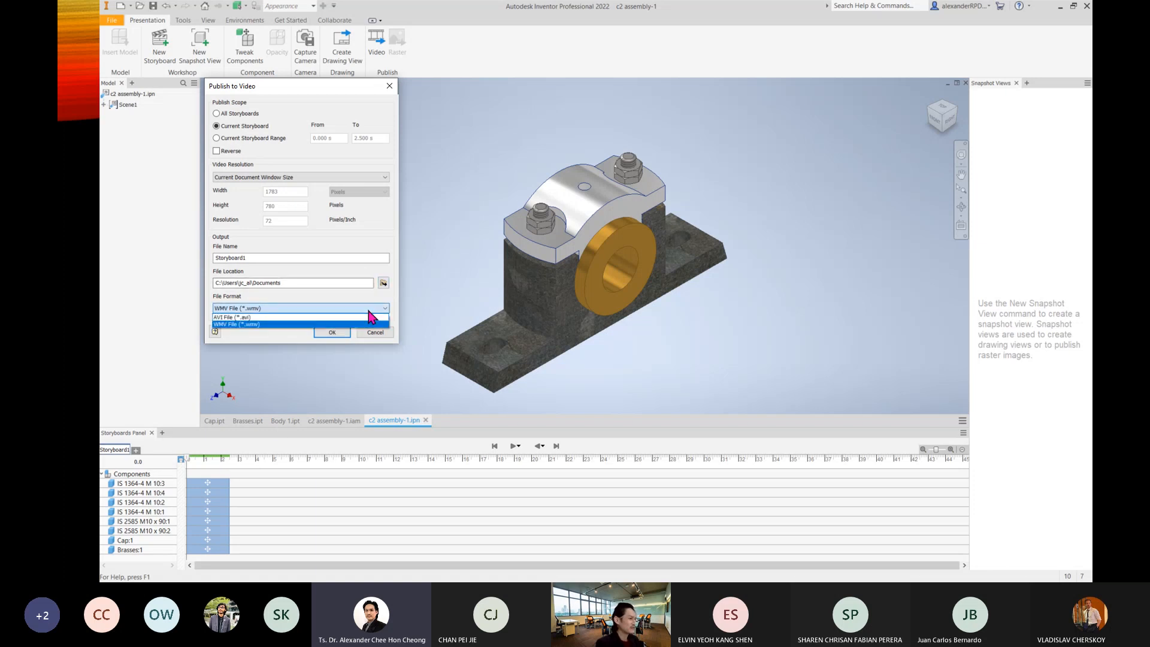
{"action": "left_click", "coordinate": [360, 313]}
{"action": "left_click", "coordinate": [384, 283]}
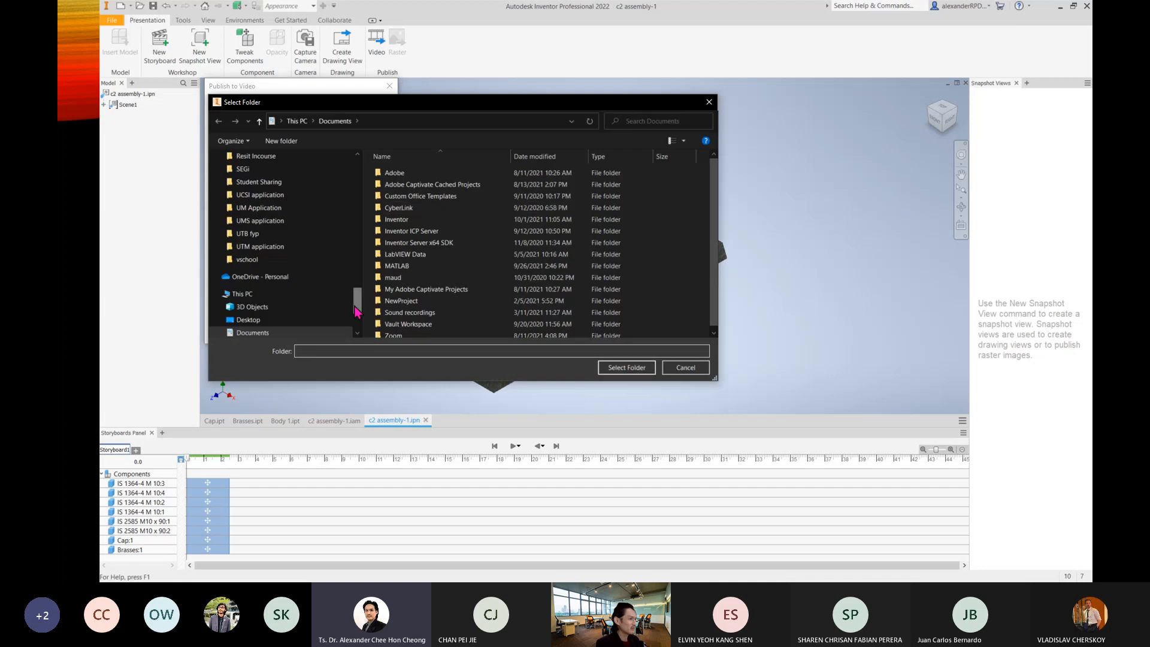
{"action": "left_click_drag", "start_coordinate": [355, 310], "coordinate": [363, 326]}
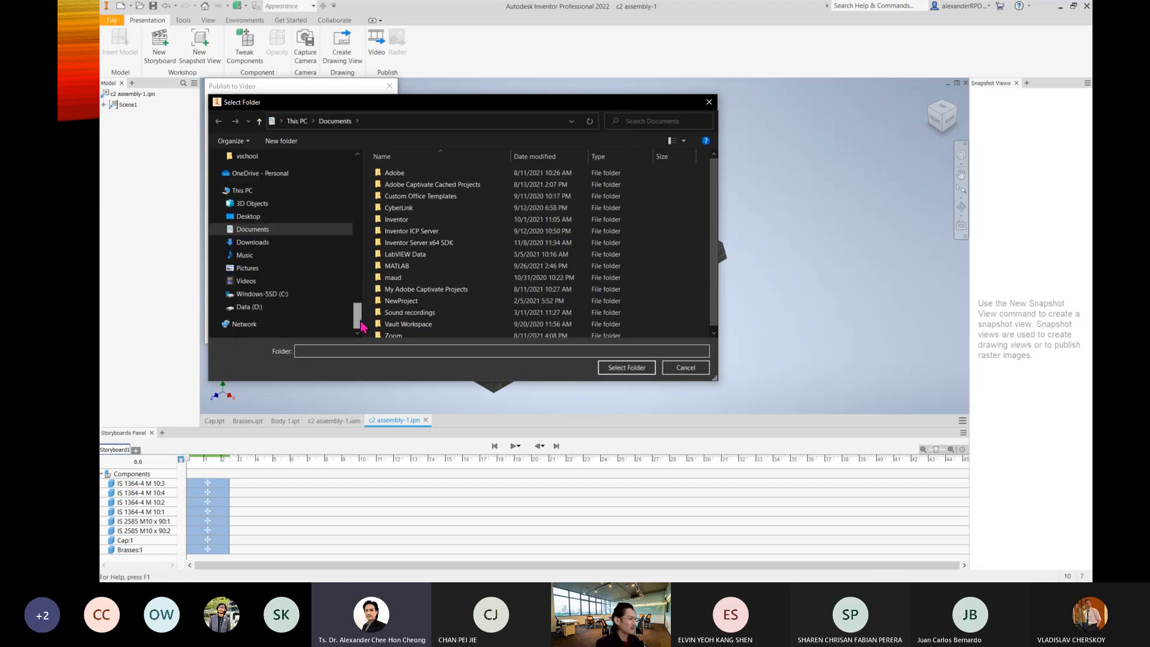
{"action": "left_click", "coordinate": [281, 281]}
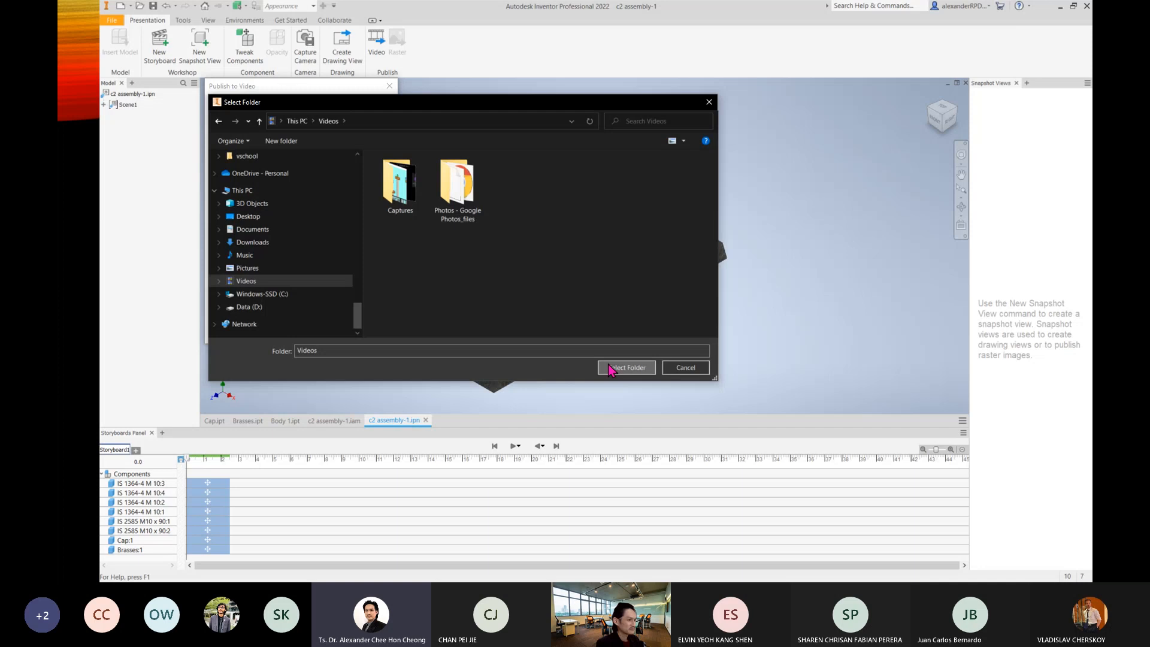
{"action": "left_click", "coordinate": [627, 367]}
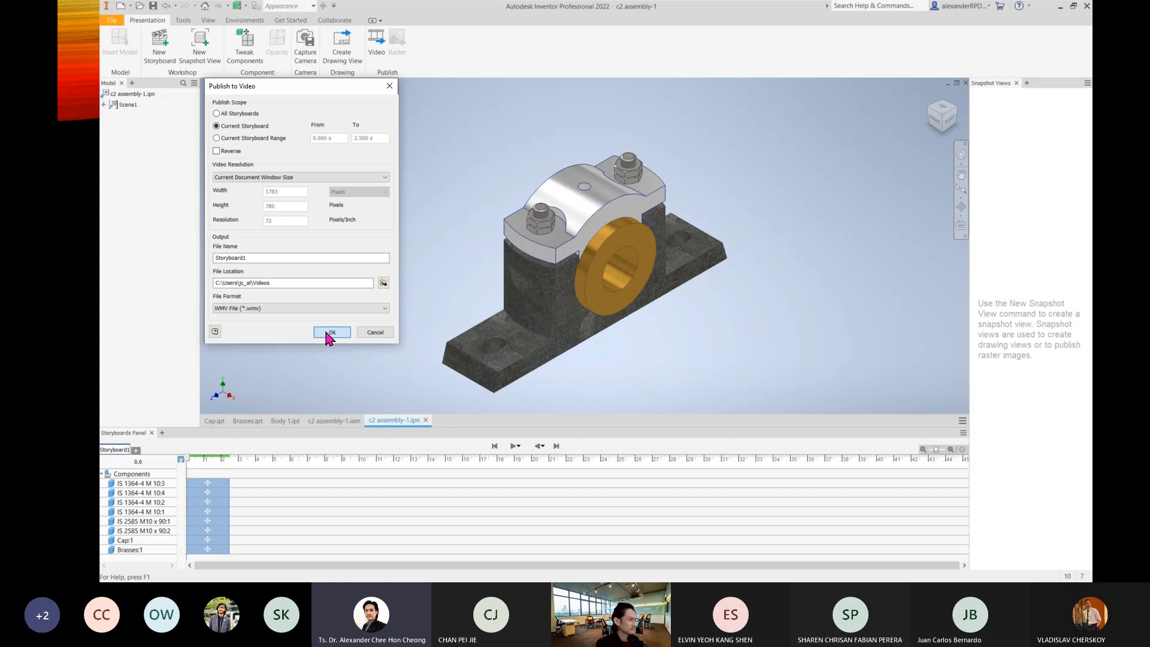
Review the video resolution options, publish Storyboard1 as a WMV video, and dismiss the completion notice.
{"action": "left_click", "coordinate": [316, 177]}
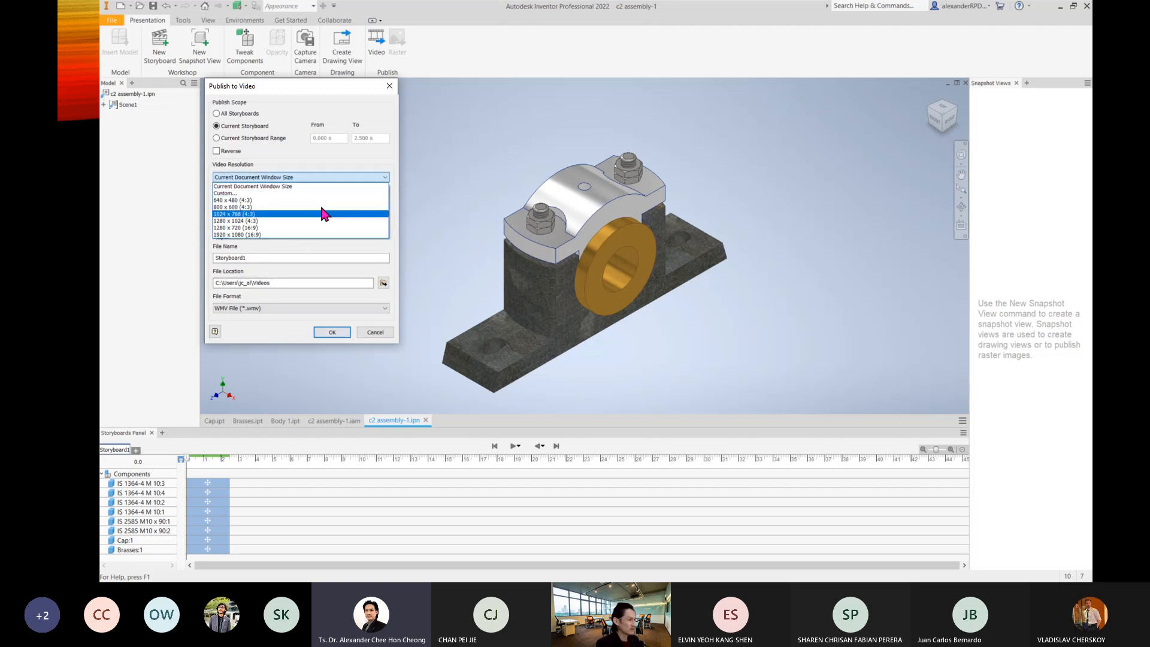
{"action": "left_click", "coordinate": [272, 335]}
{"action": "left_click", "coordinate": [328, 336]}
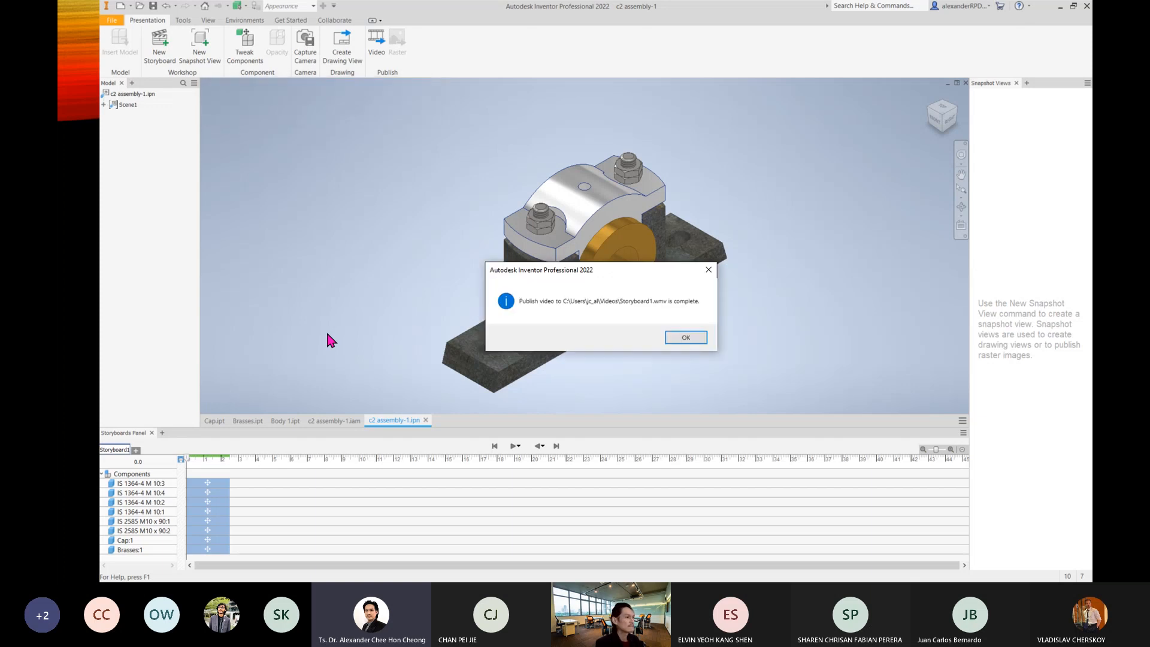
{"action": "left_click", "coordinate": [686, 338]}
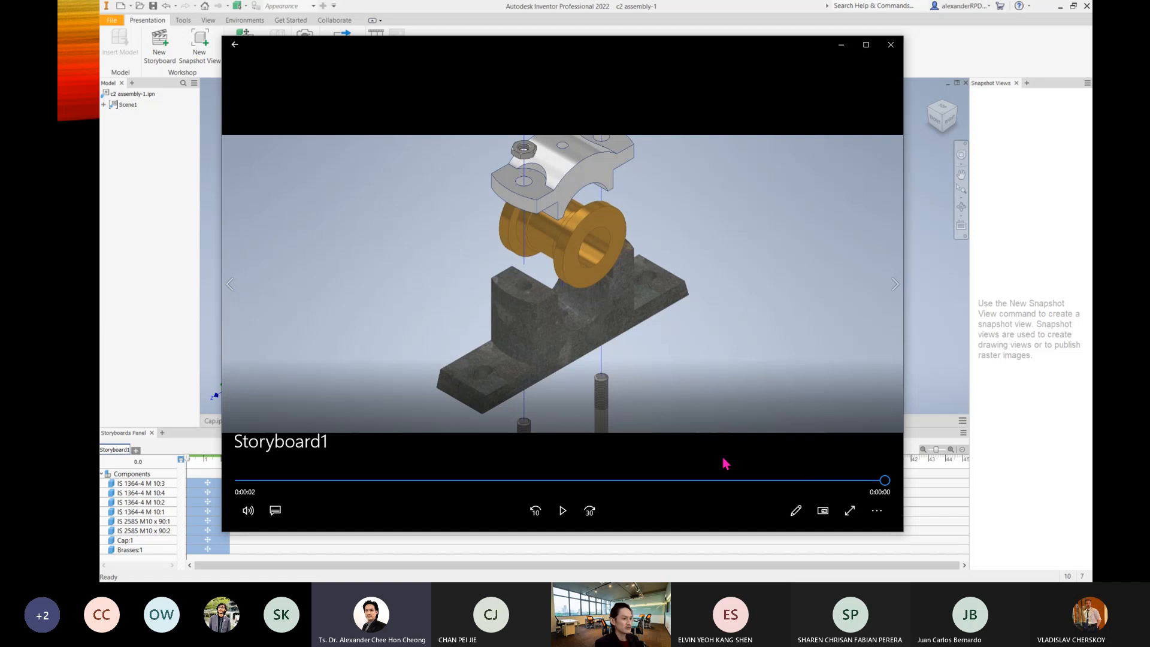
Play the published Storyboard1 video in windowed and full-screen view, and move the player aside.
{"action": "left_click", "coordinate": [562, 511]}
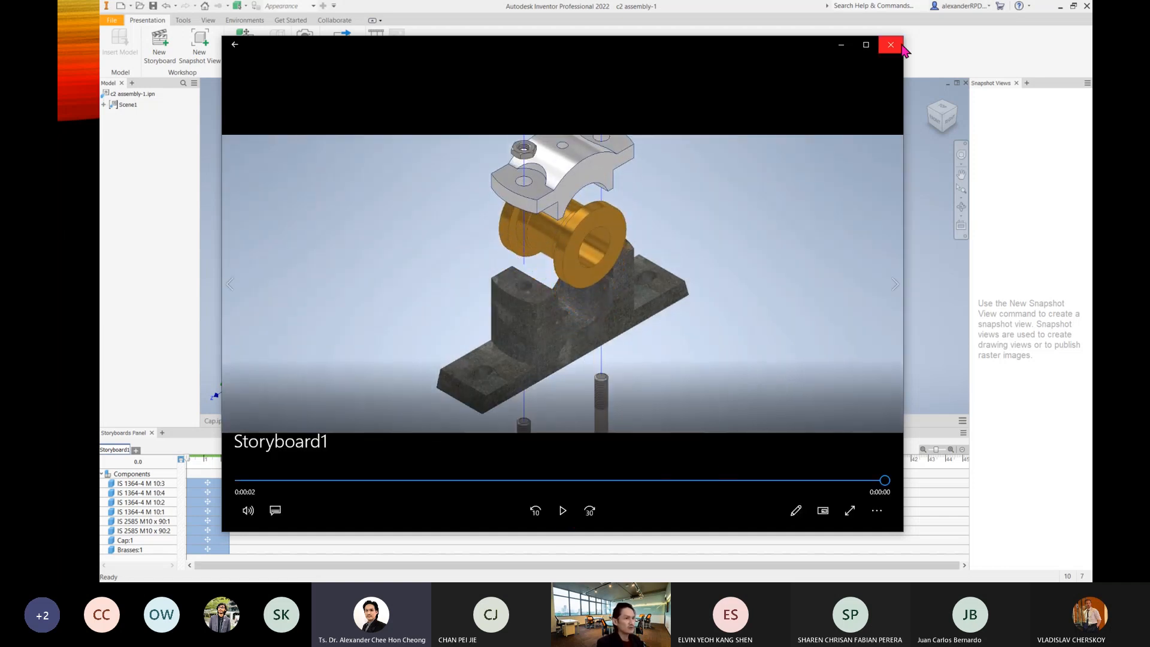
{"action": "left_click", "coordinate": [866, 44]}
{"action": "left_click", "coordinate": [574, 553]}
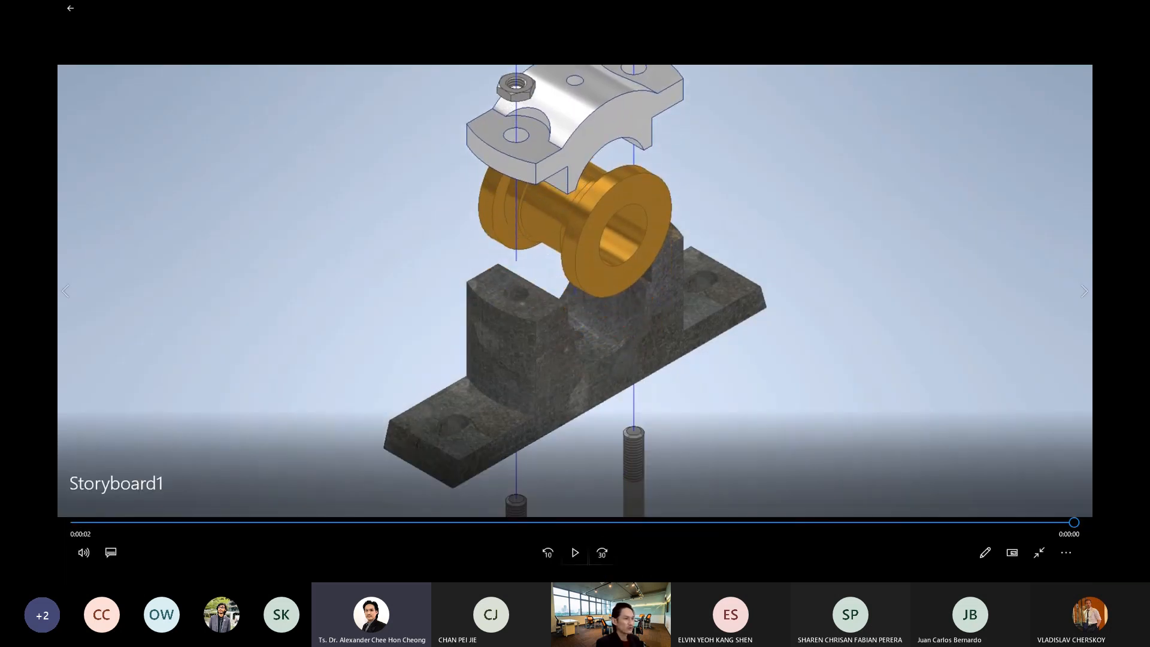
{"action": "left_click", "coordinate": [1038, 553]}
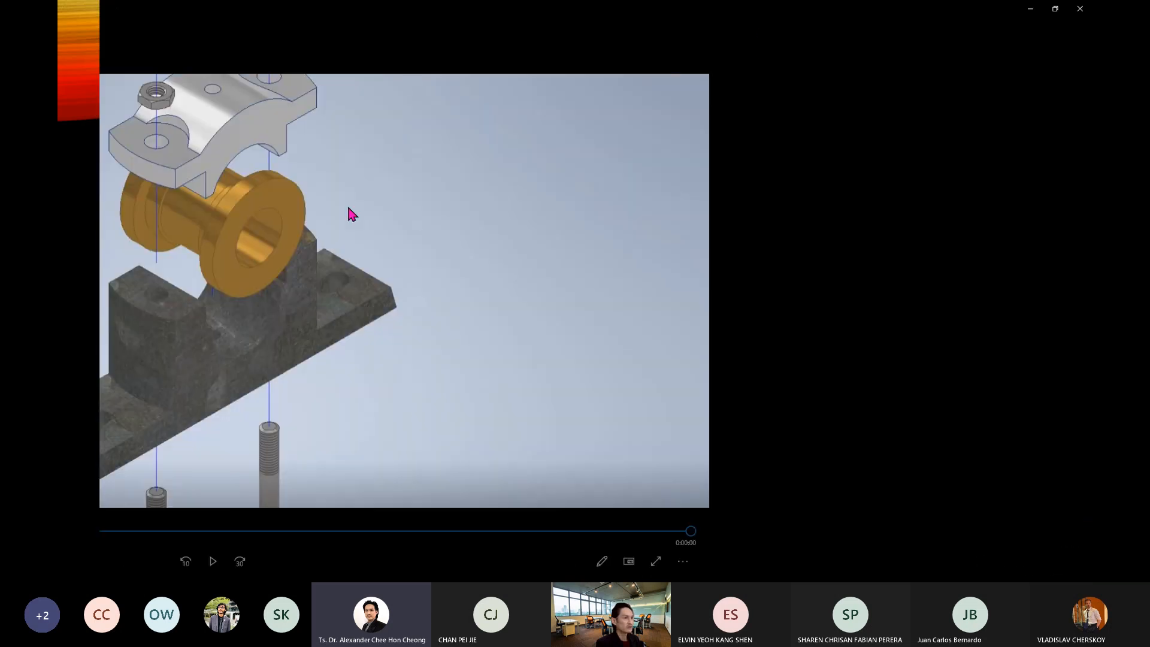
{"action": "left_click", "coordinate": [1055, 8]}
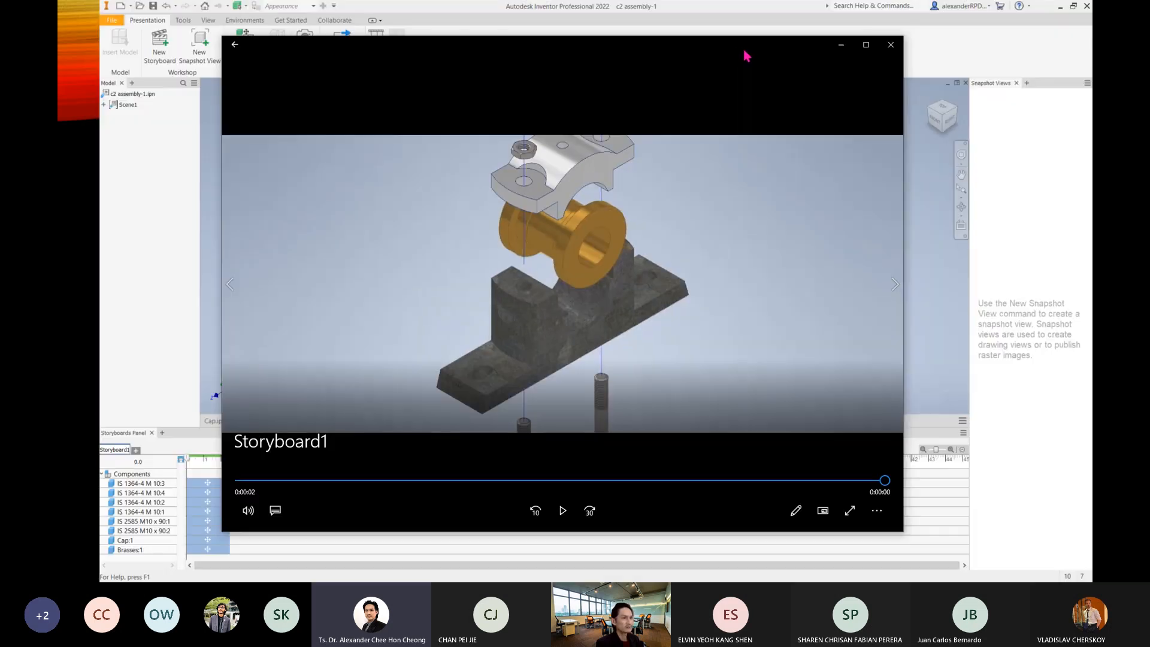
{"action": "left_click_drag", "start_coordinate": [739, 51], "coordinate": [60, 270]}
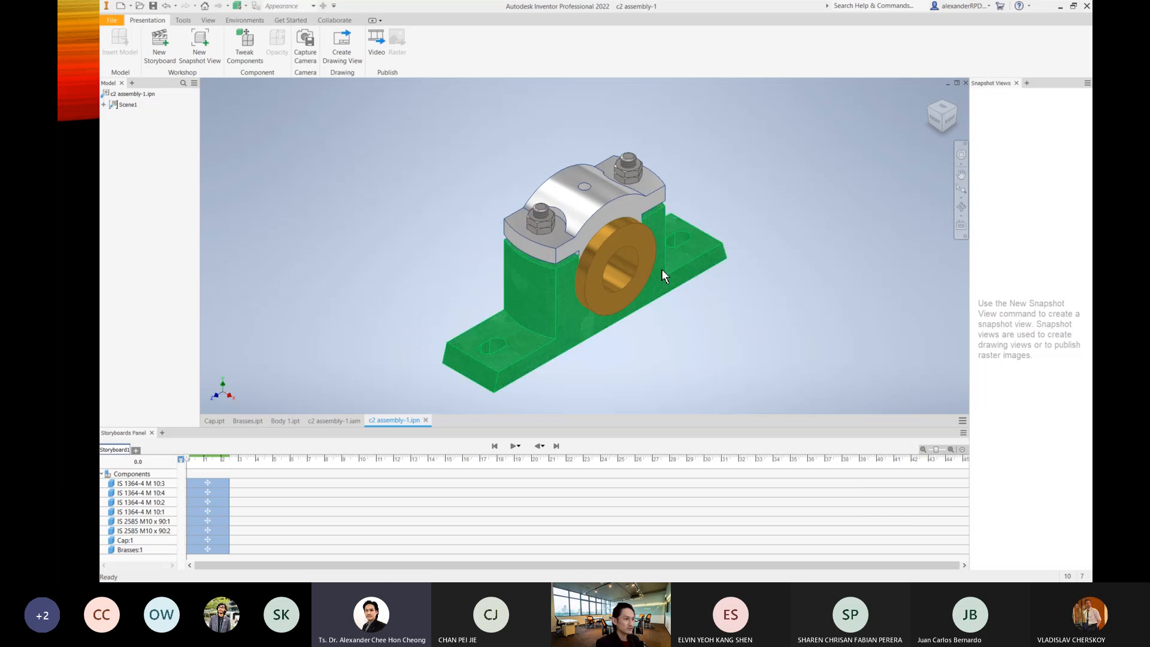
Go to the end of the storyboard and compare its exploded view with the framing of the published video.
{"action": "left_click", "coordinate": [556, 447]}
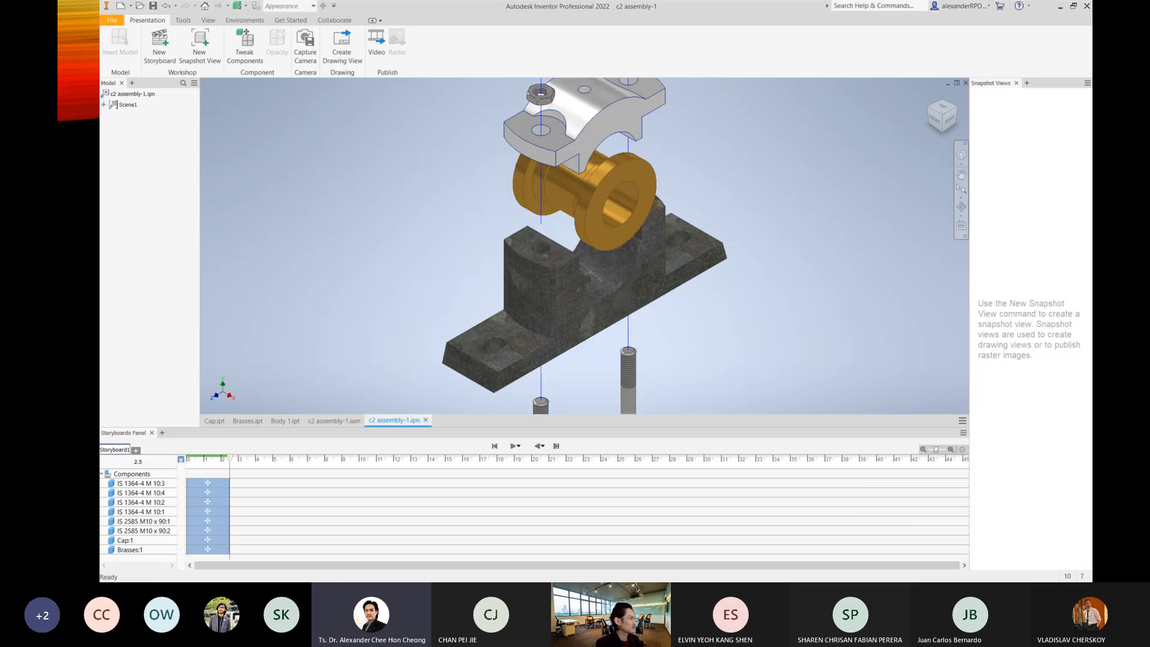
{"action": "left_click_drag", "start_coordinate": [60, 239], "coordinate": [666, 92]}
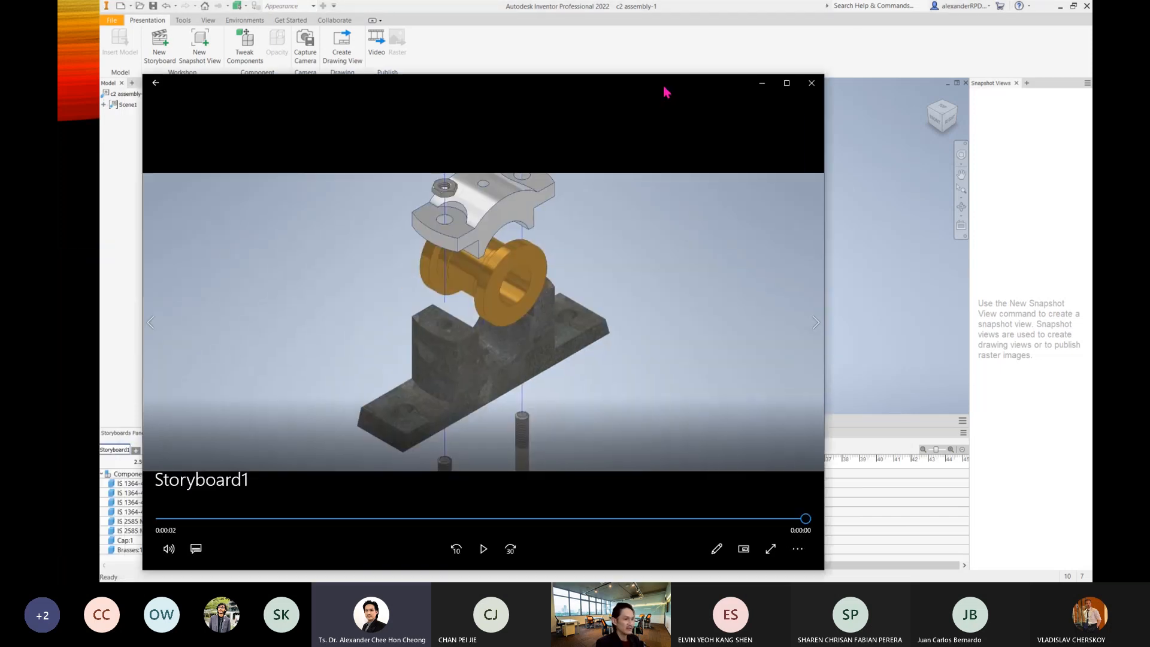
{"action": "left_click", "coordinate": [811, 83]}
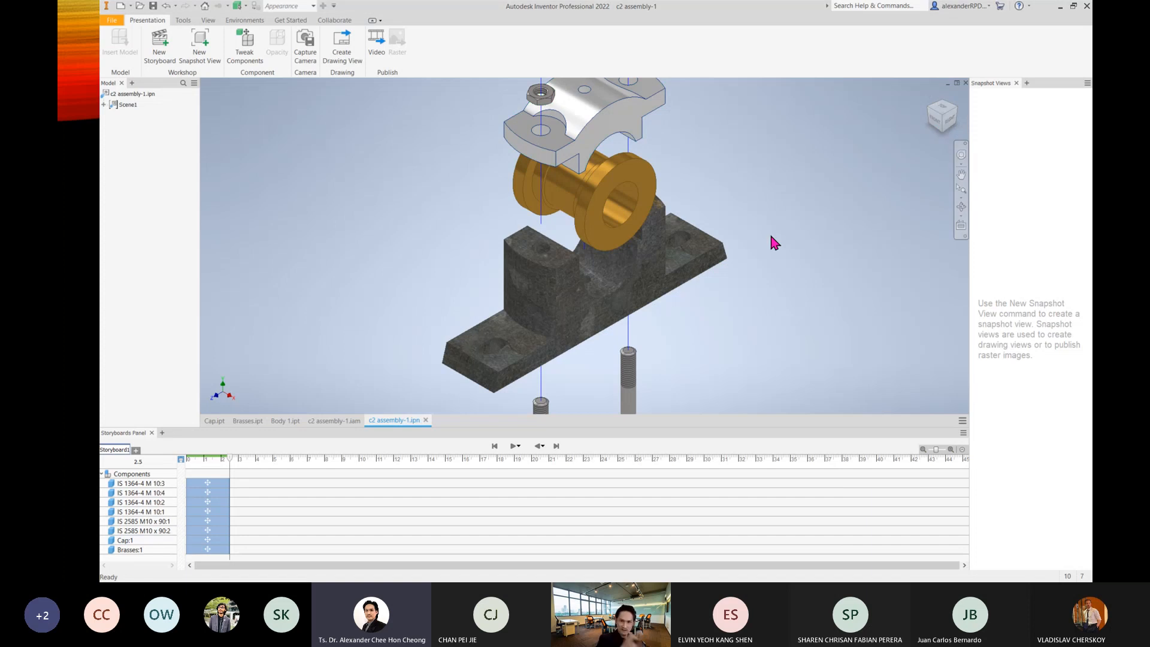
{"action": "key", "text": "Home"}
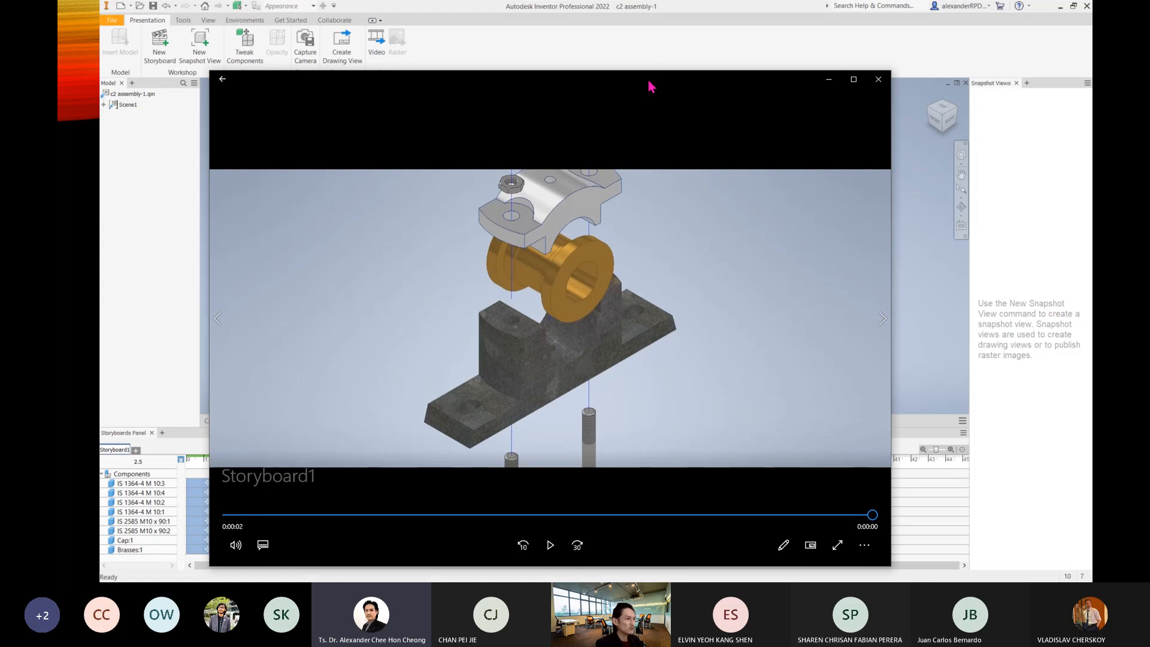
{"action": "left_click_drag", "start_coordinate": [651, 87], "coordinate": [642, 71]}
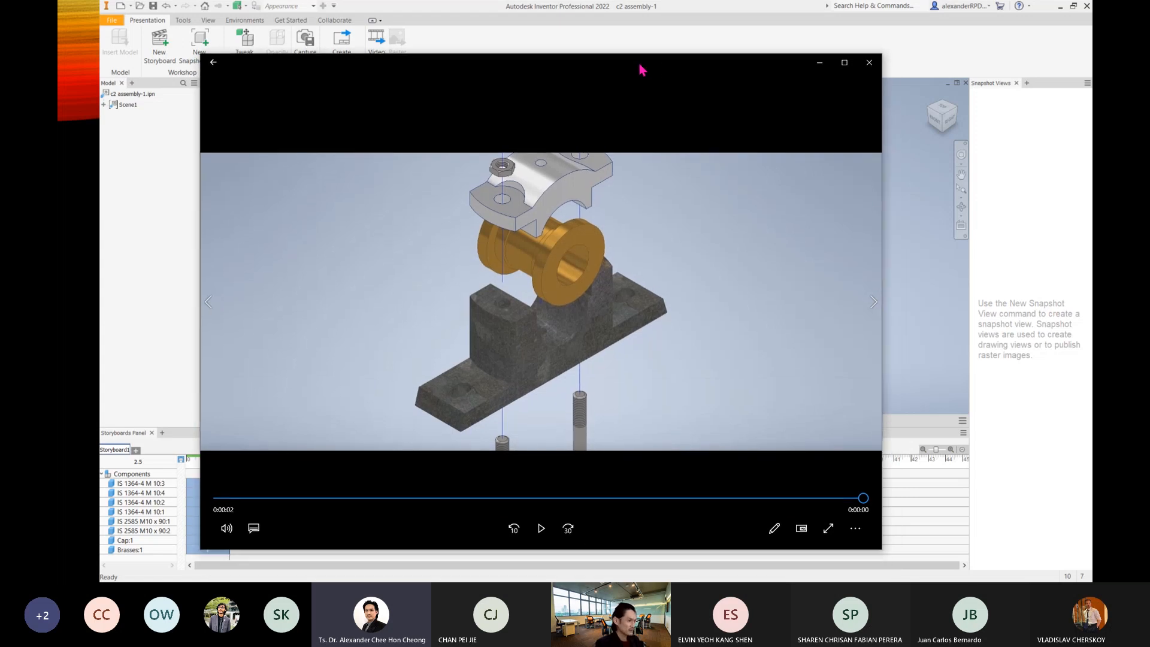
{"action": "left_click_drag", "start_coordinate": [642, 70], "coordinate": [100, 79]}
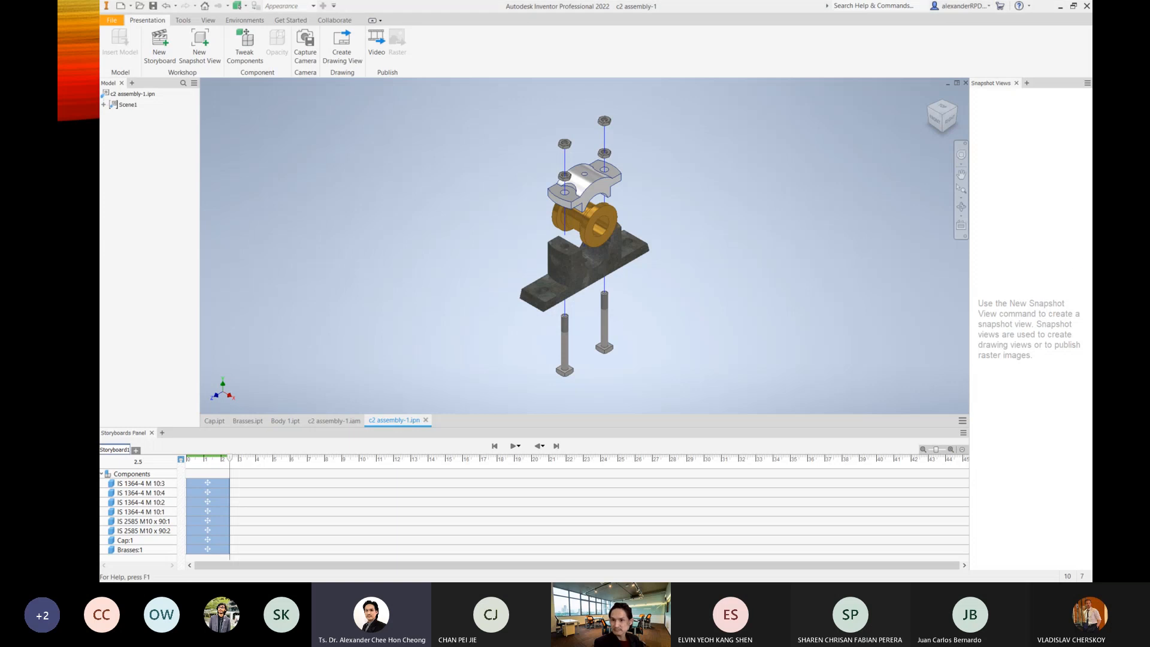
Switch to the slideshow and review the Inventor Presentation and Inventor Drawing slides.
{"action": "key", "text": "alt+Tab"}
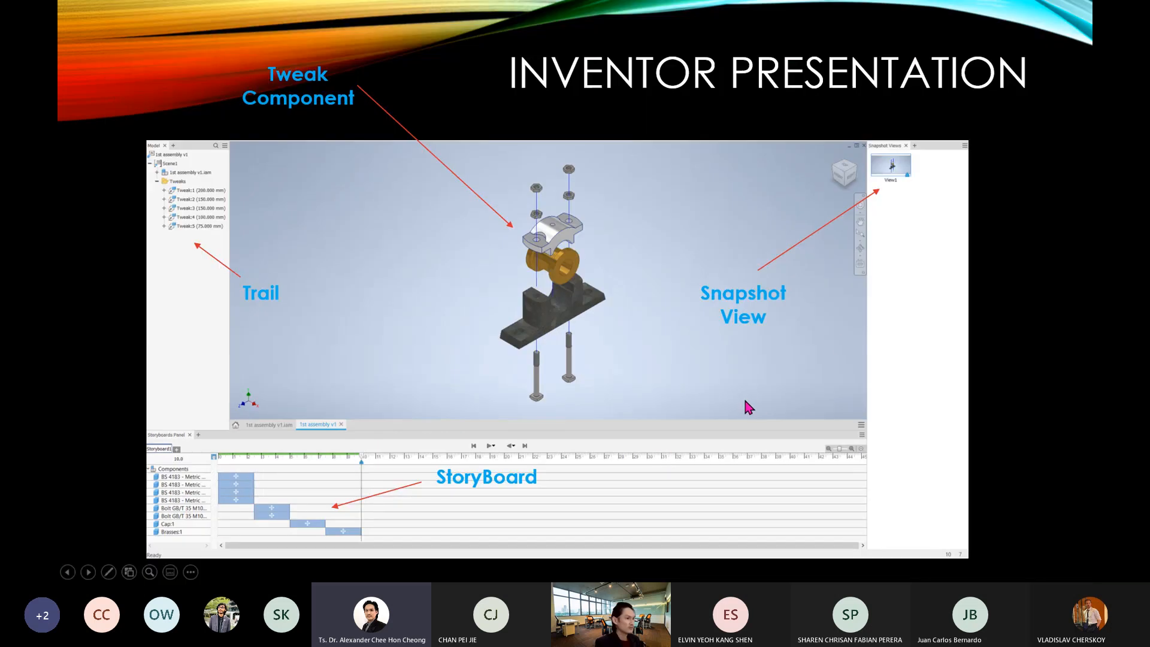
{"action": "left_click", "coordinate": [432, 308]}
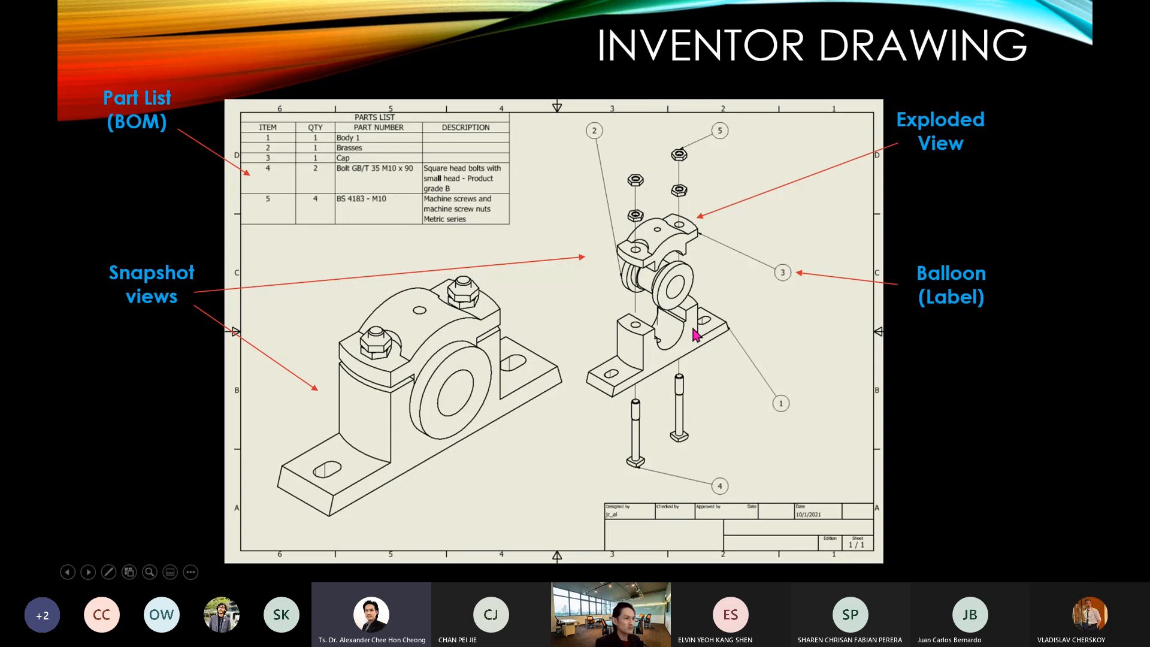
{"action": "key", "text": "Left"}
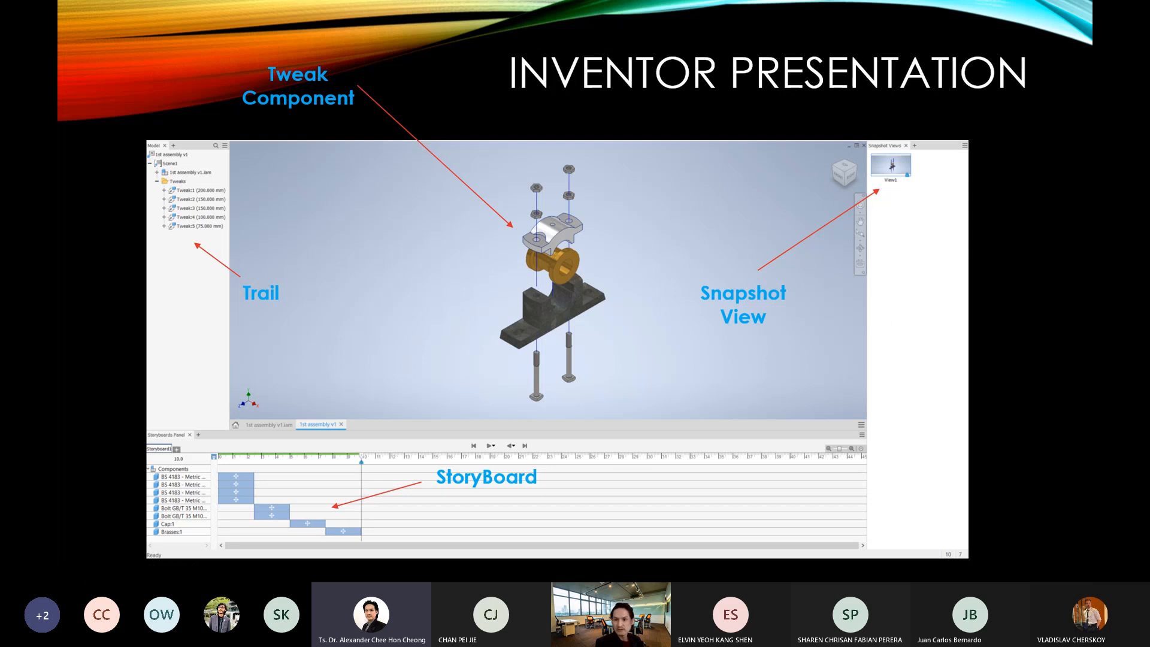
Switch back to Inventor and create a new snapshot view of the fully exploded bearing assembly.
{"action": "key", "text": "alt+Tab"}
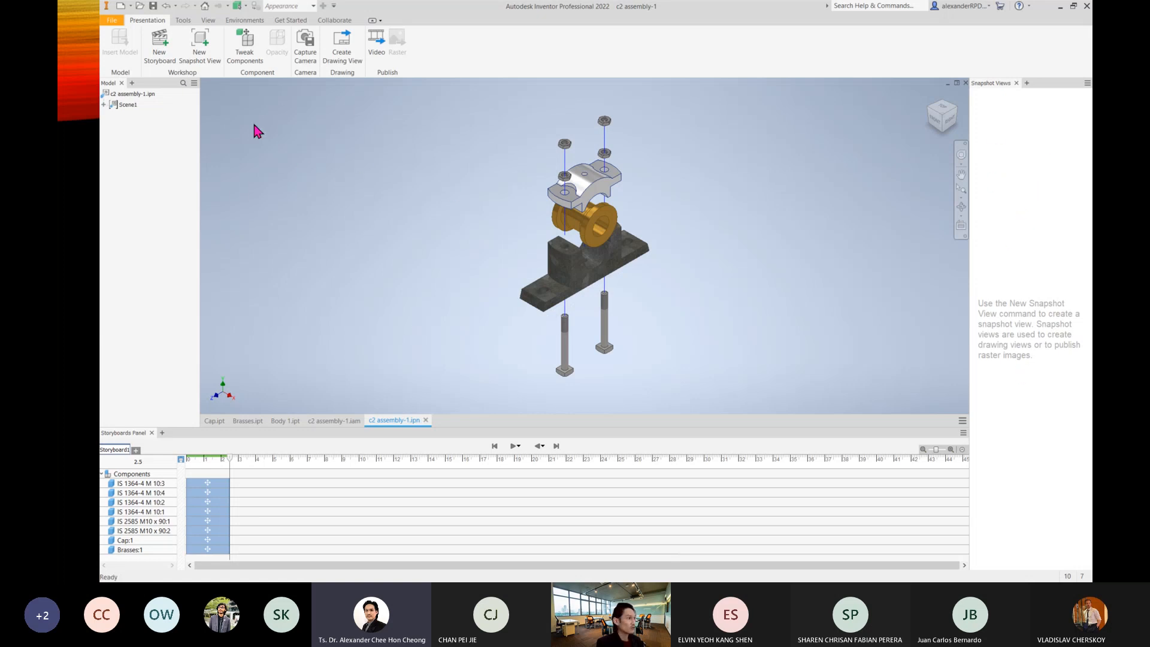
{"action": "left_click", "coordinate": [199, 61]}
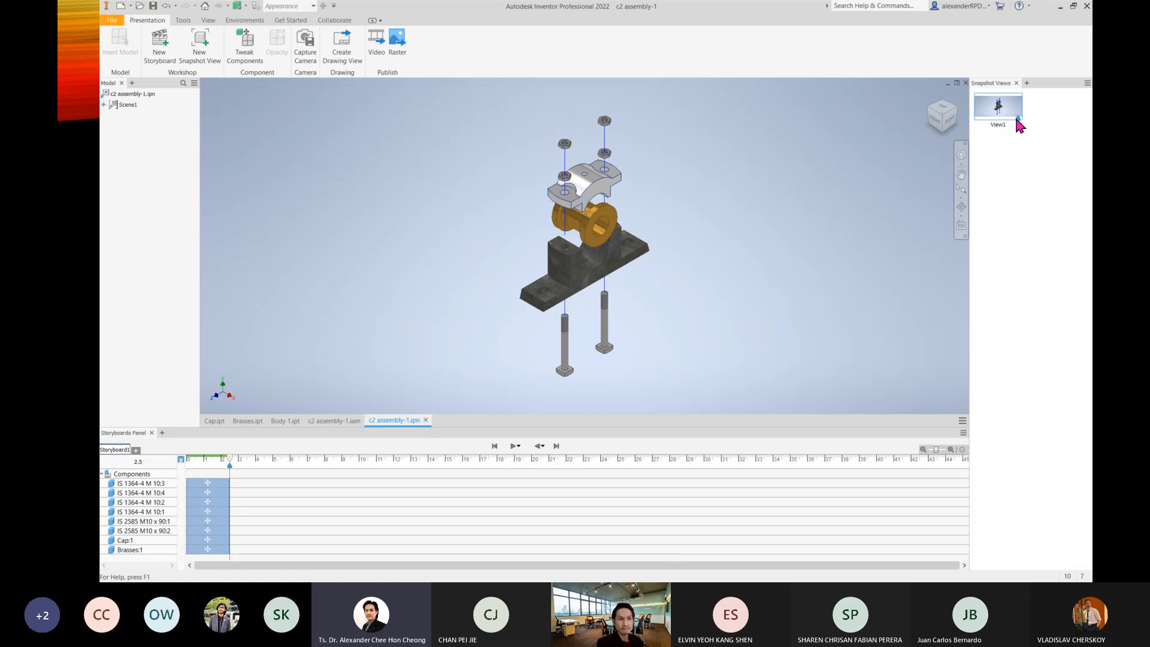
{"action": "left_click", "coordinate": [1057, 143]}
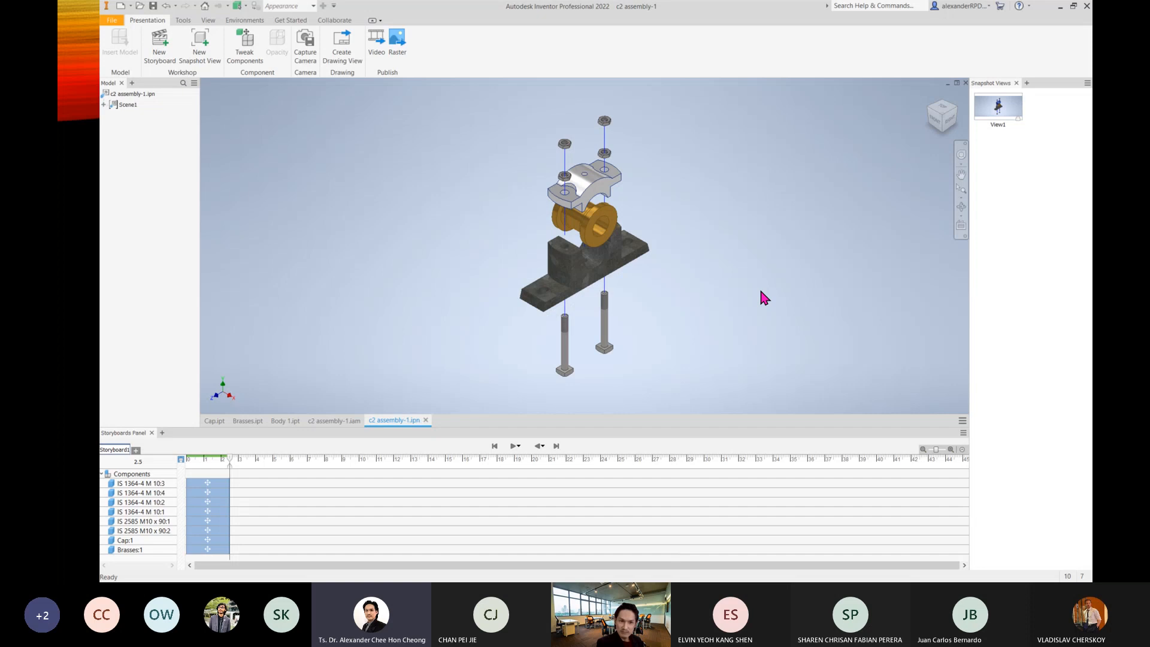
Return the storyboard to its start and create a second snapshot view of the closed-up assembly.
{"action": "left_click", "coordinate": [494, 446]}
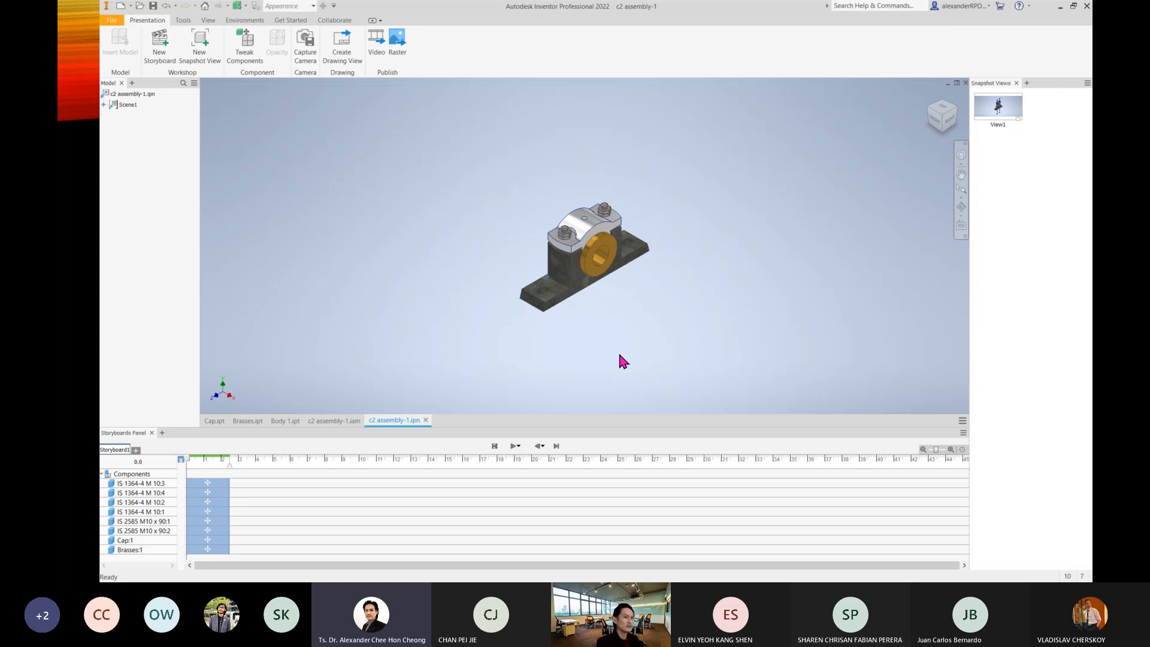
{"action": "scroll", "coordinate": [619, 359], "scroll_direction": "up", "scroll_amount": 5}
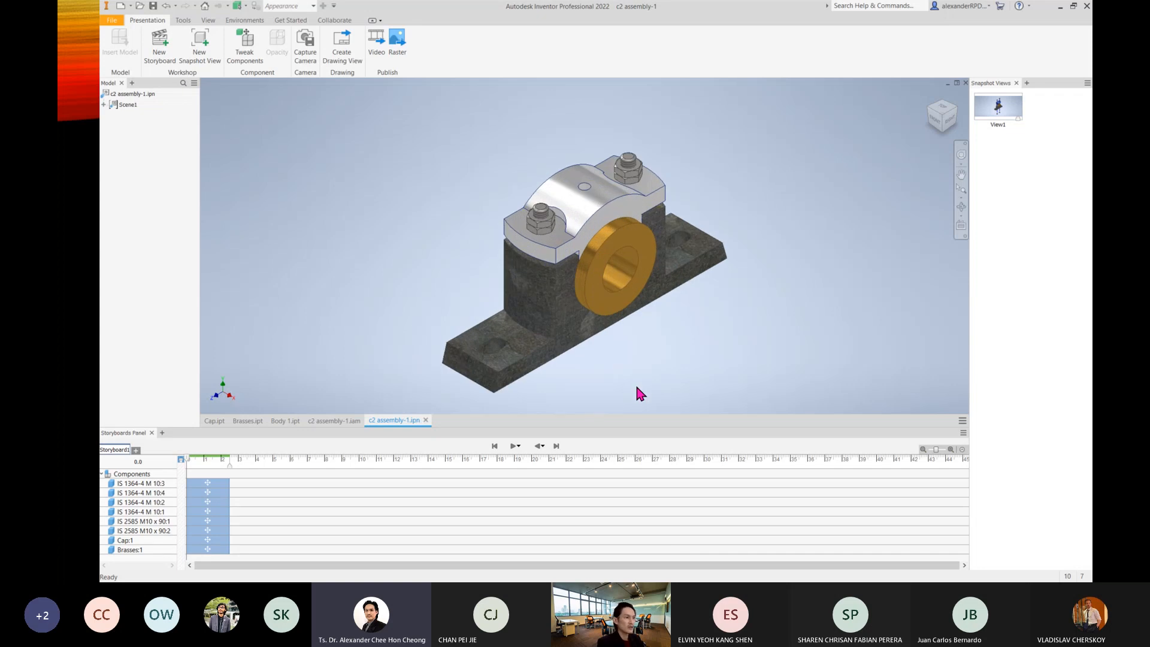
{"action": "left_click", "coordinate": [214, 60]}
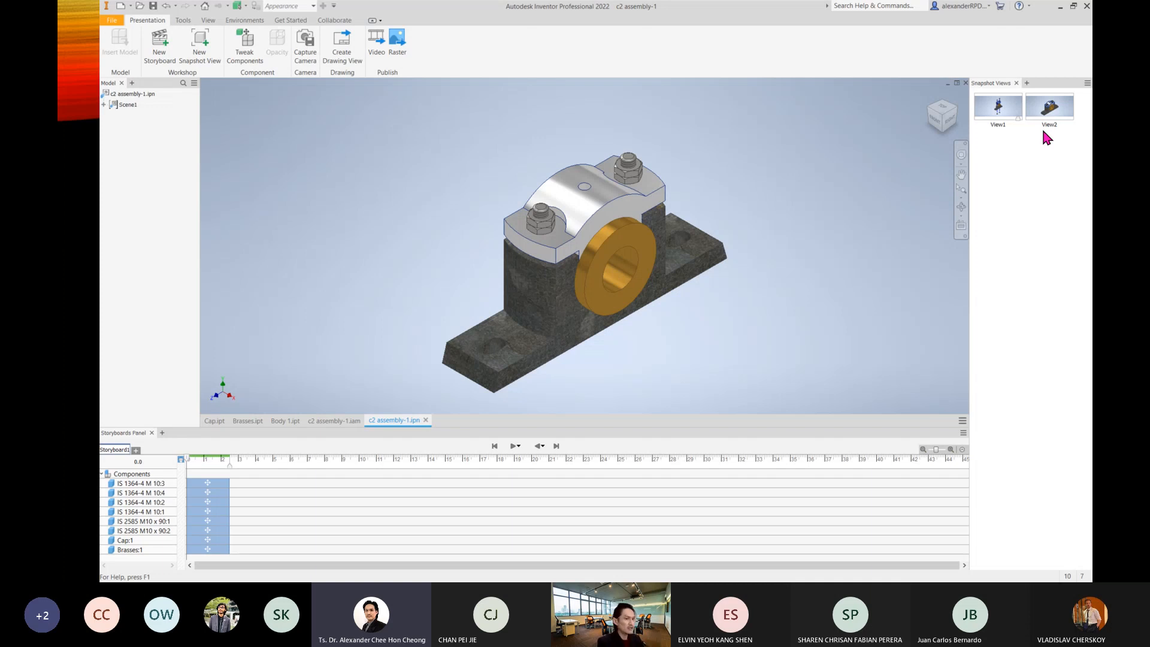
Create a new metric drawing from the ISO.idw template, and switch back to the c2 assembly-1.ipn presentation.
{"action": "left_click", "coordinate": [120, 6]}
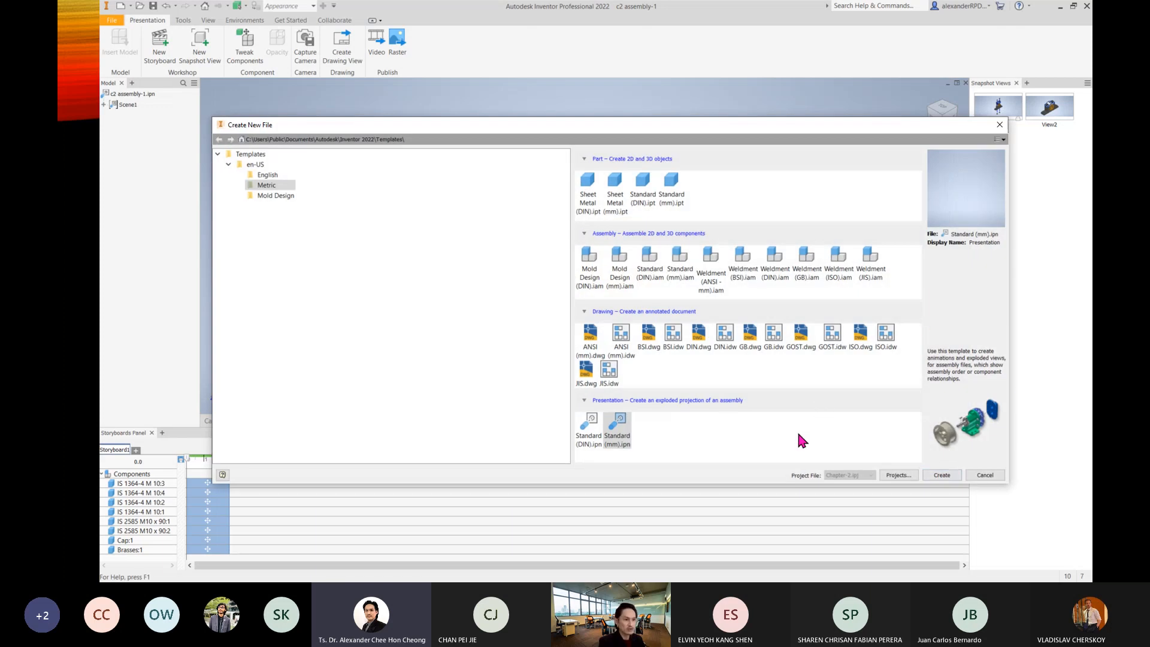
{"action": "left_click", "coordinate": [884, 339]}
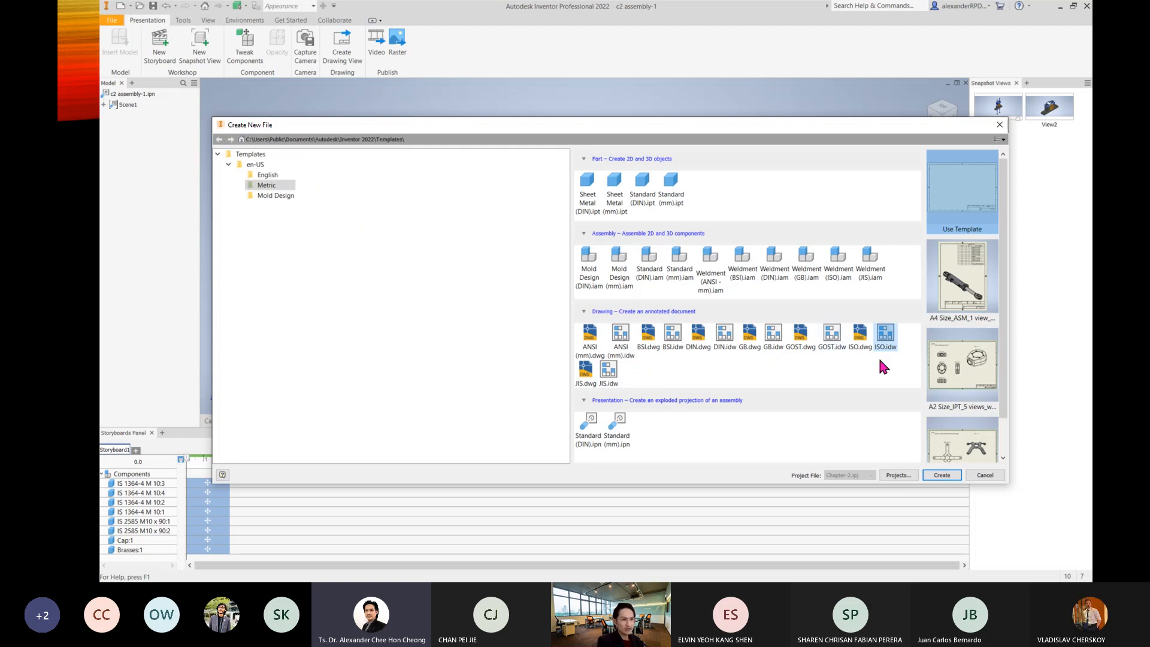
{"action": "left_click", "coordinate": [941, 475]}
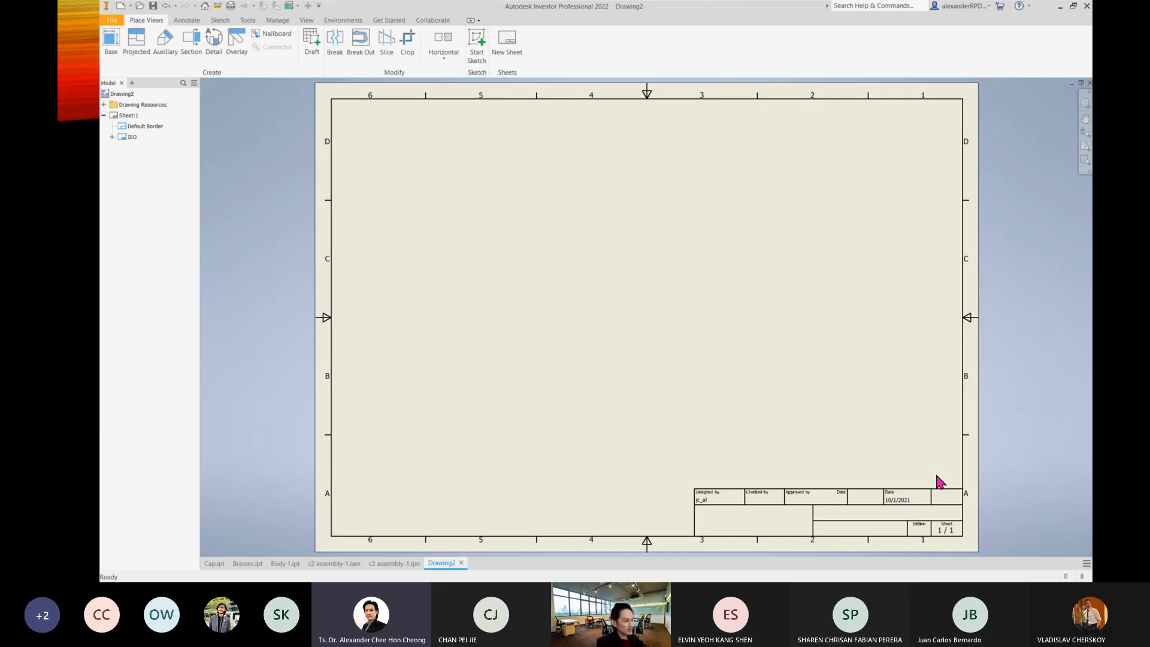
{"action": "left_click", "coordinate": [350, 566]}
{"action": "left_click", "coordinate": [389, 564]}
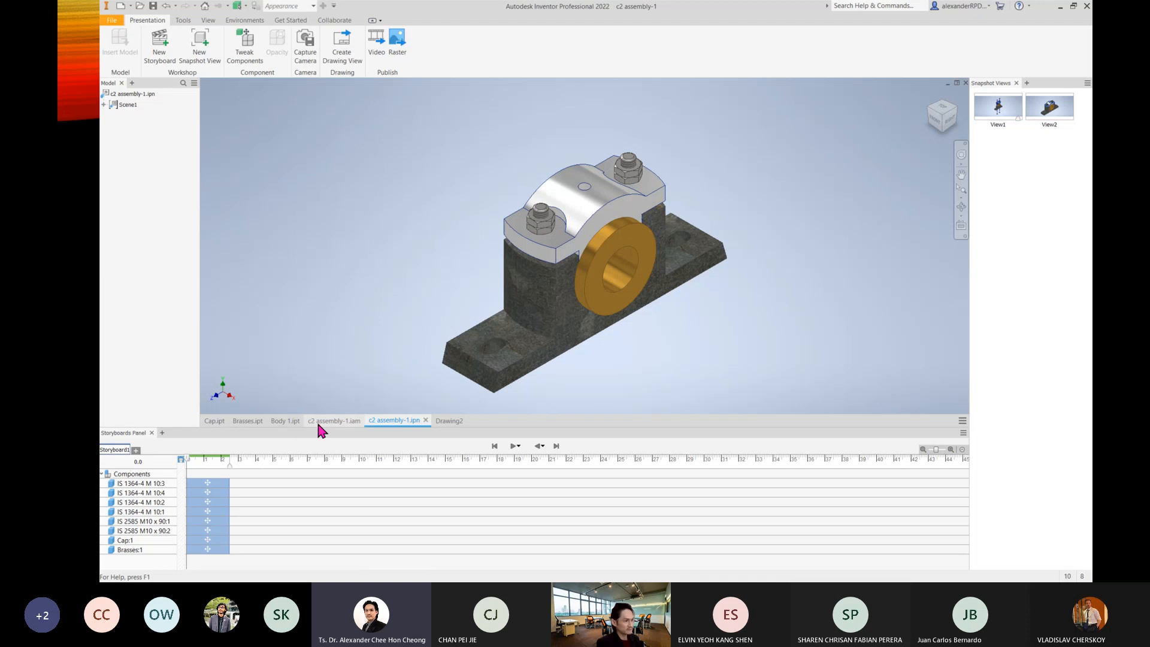
{"action": "left_click", "coordinate": [447, 420]}
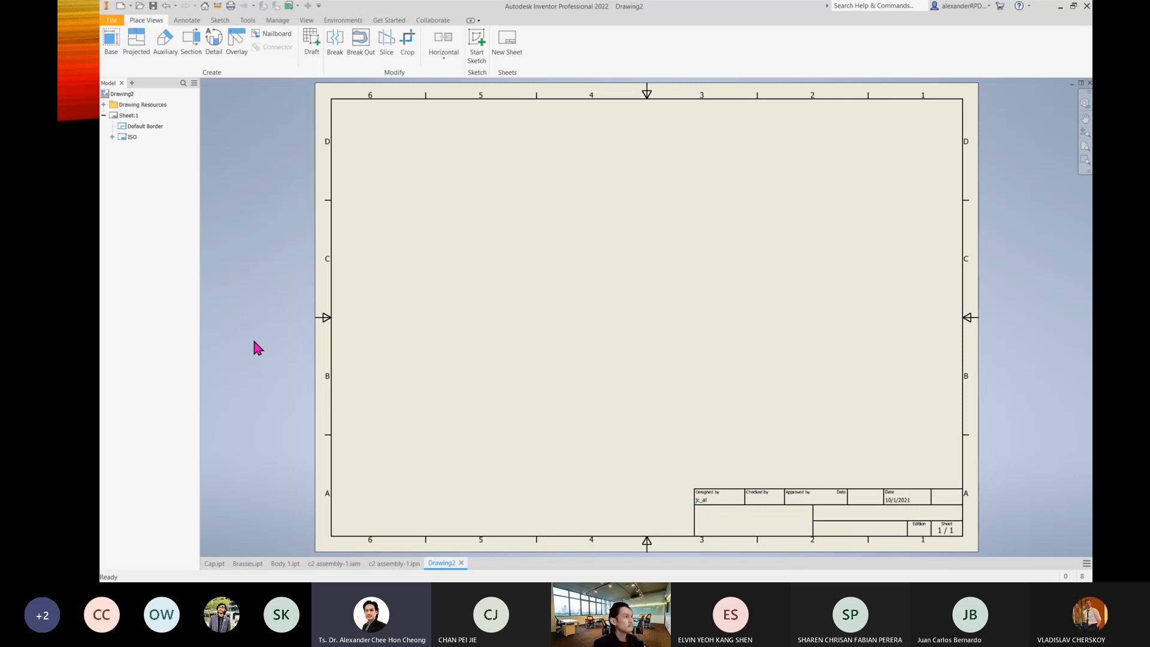
{"action": "left_click", "coordinate": [114, 54]}
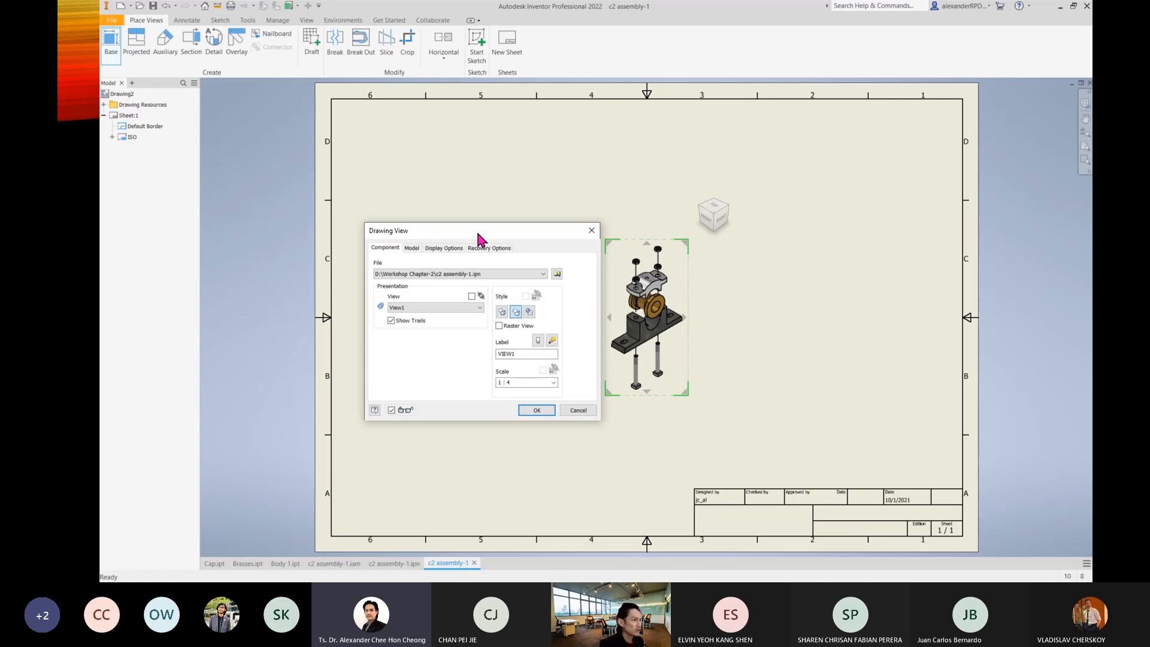
{"action": "left_click_drag", "start_coordinate": [477, 234], "coordinate": [400, 226]}
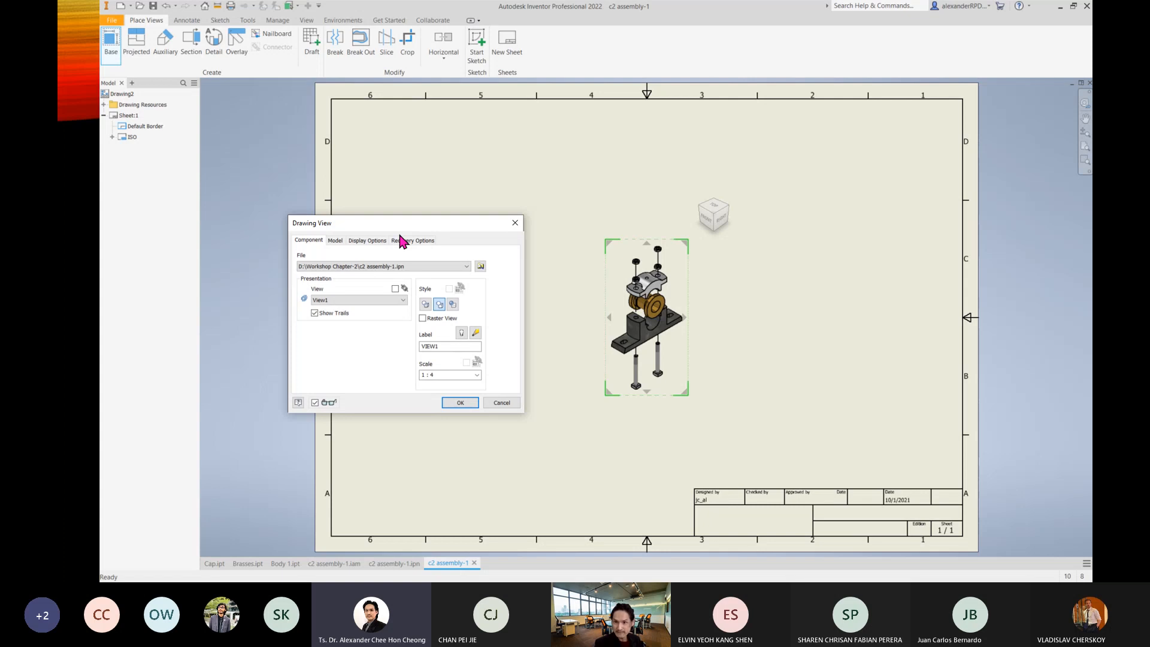
{"action": "left_click", "coordinate": [406, 266]}
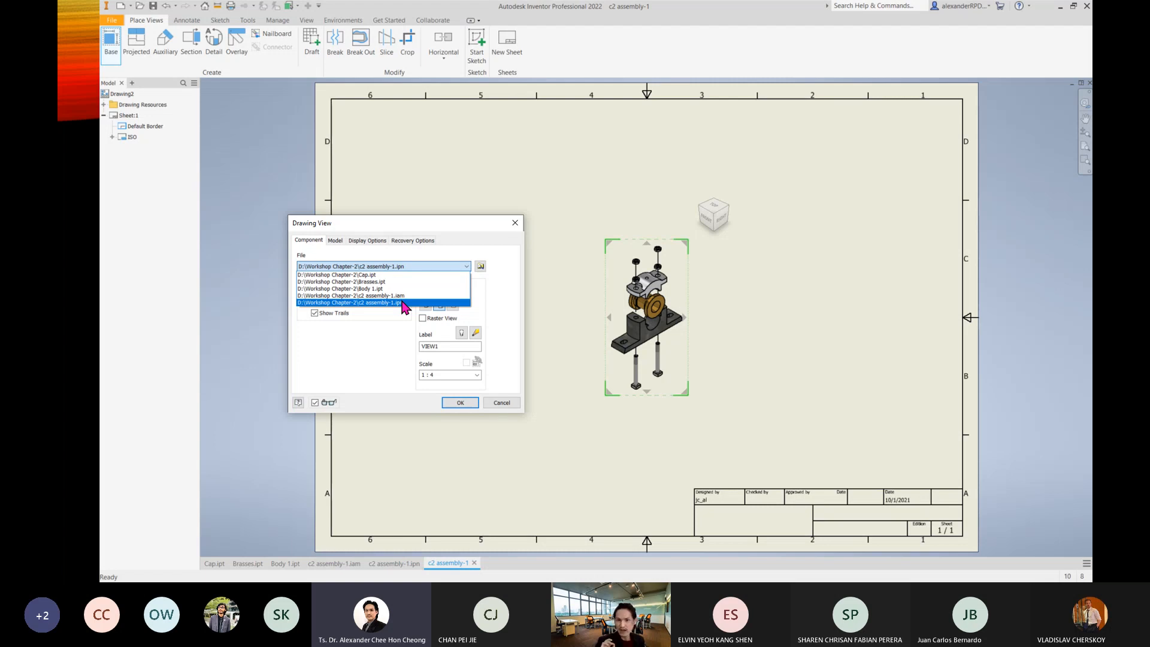
{"action": "left_click", "coordinate": [503, 402]}
{"action": "left_click", "coordinate": [504, 402]}
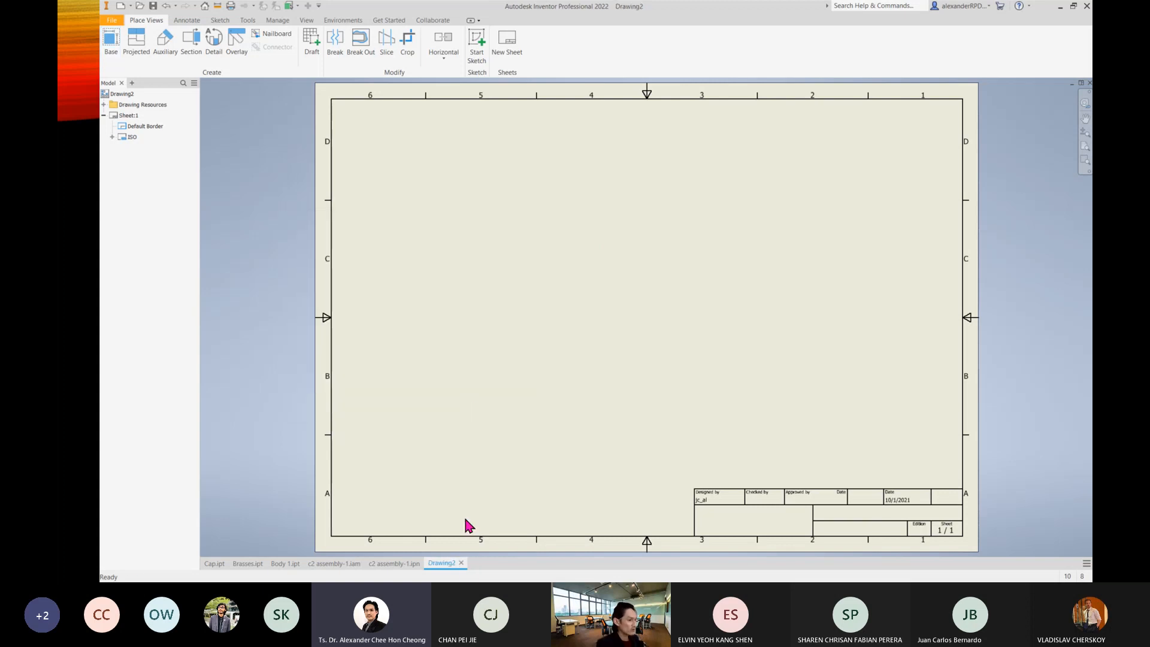
Close the blank drawing without saving and create a new metric drawing from the ISO.idw template.
{"action": "left_click", "coordinate": [462, 563]}
{"action": "left_click", "coordinate": [564, 307]}
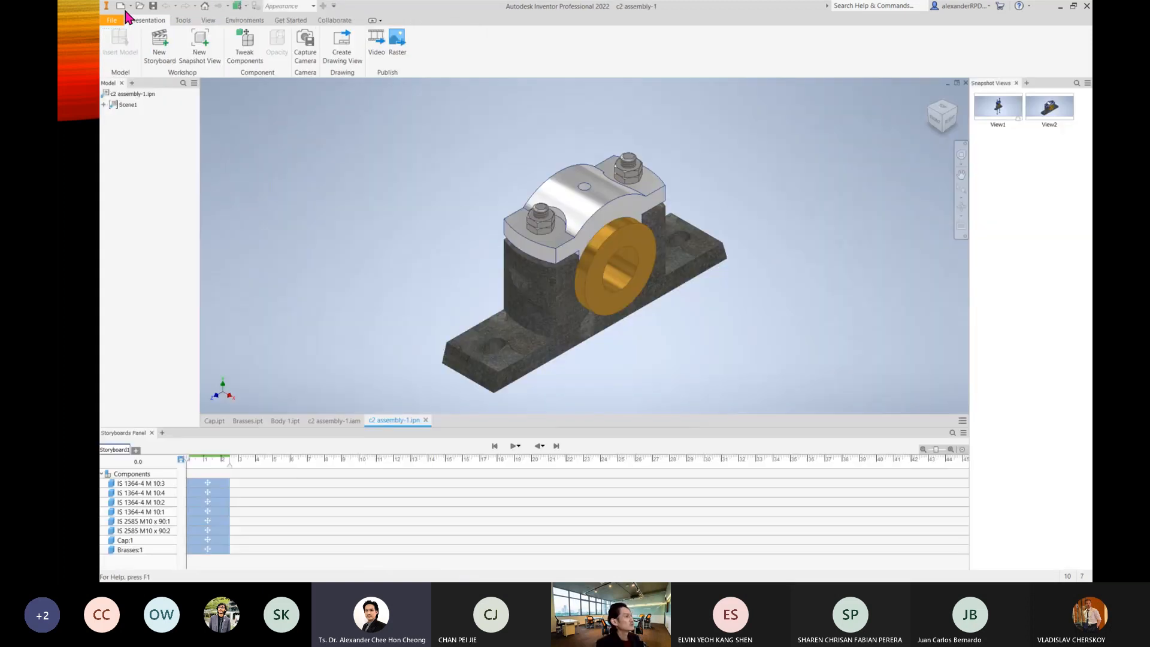
{"action": "left_click", "coordinate": [120, 5]}
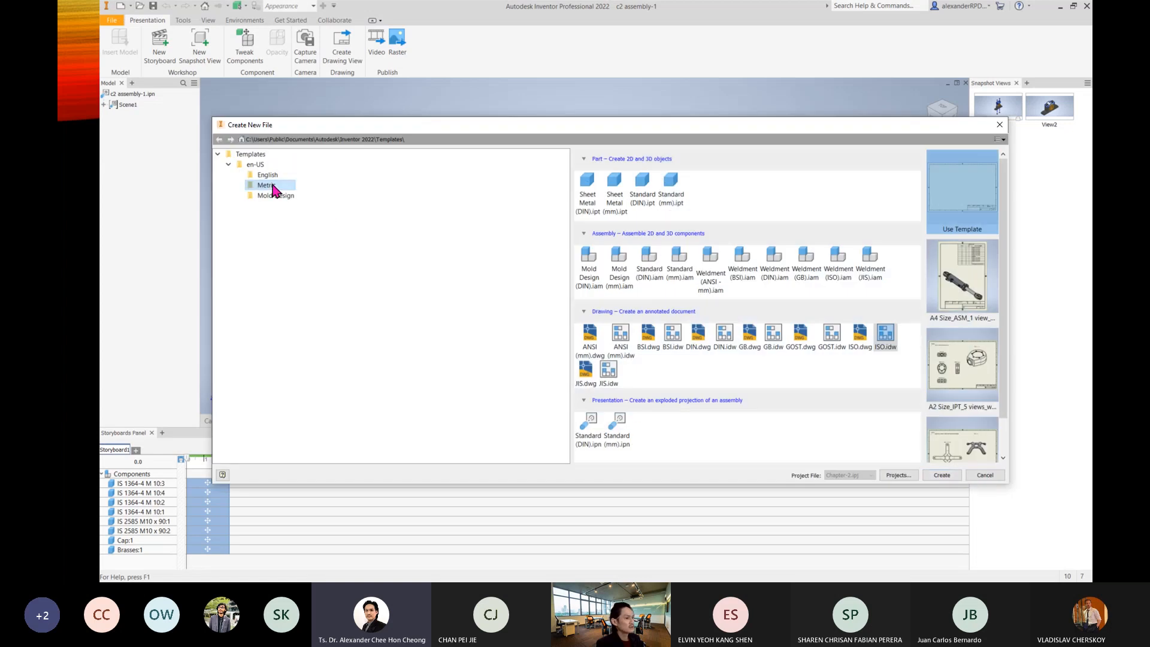
{"action": "left_click", "coordinate": [883, 374]}
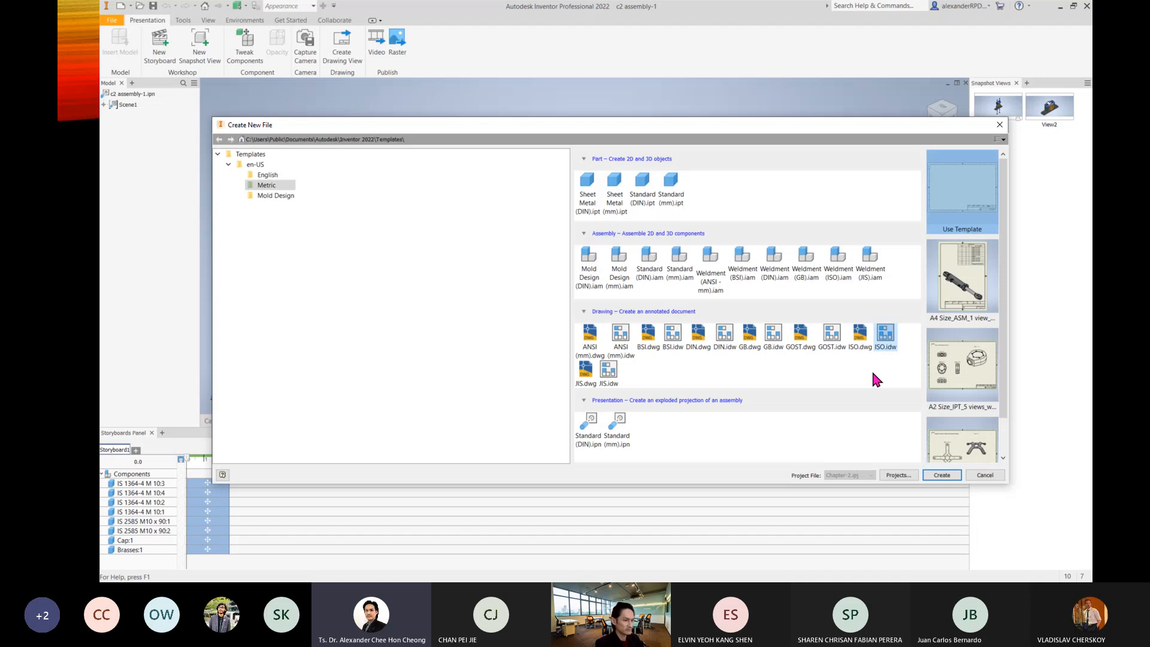
{"action": "mouse_move", "coordinate": [875, 377]}
{"action": "left_mouse_down"}
{"action": "mouse_move", "coordinate": [862, 330]}
{"action": "mouse_move", "coordinate": [895, 383]}
{"action": "left_mouse_up"}
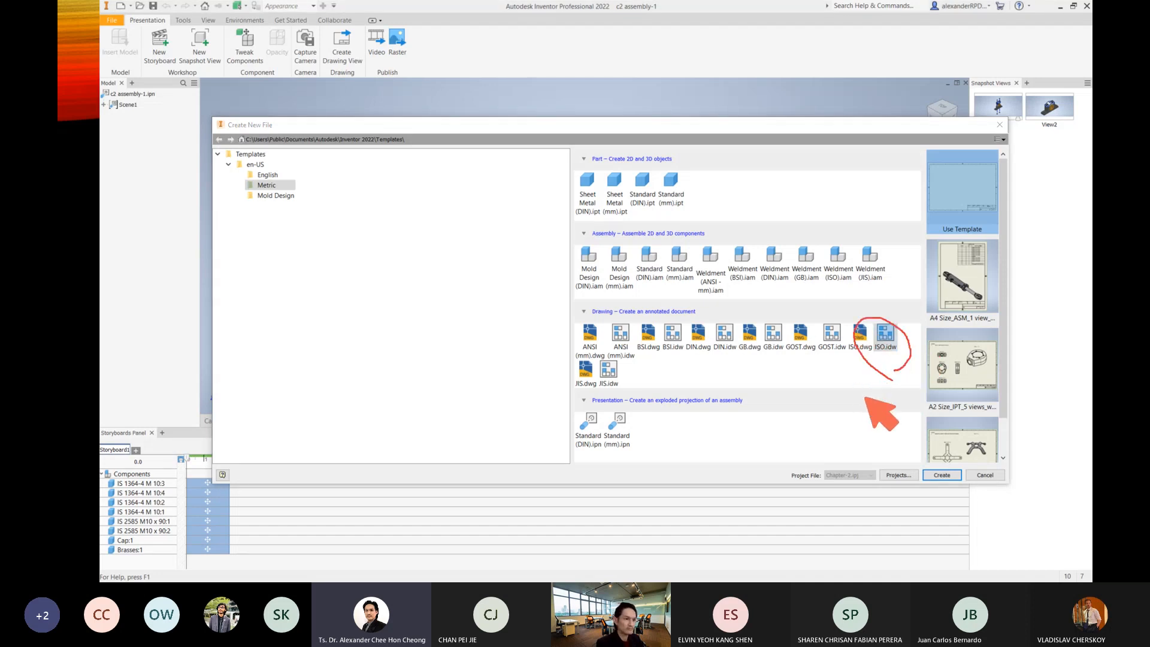
{"action": "mouse_move", "coordinate": [849, 373]}
{"action": "left_mouse_down"}
{"action": "mouse_move", "coordinate": [867, 312]}
{"action": "mouse_move", "coordinate": [854, 380]}
{"action": "left_mouse_up"}
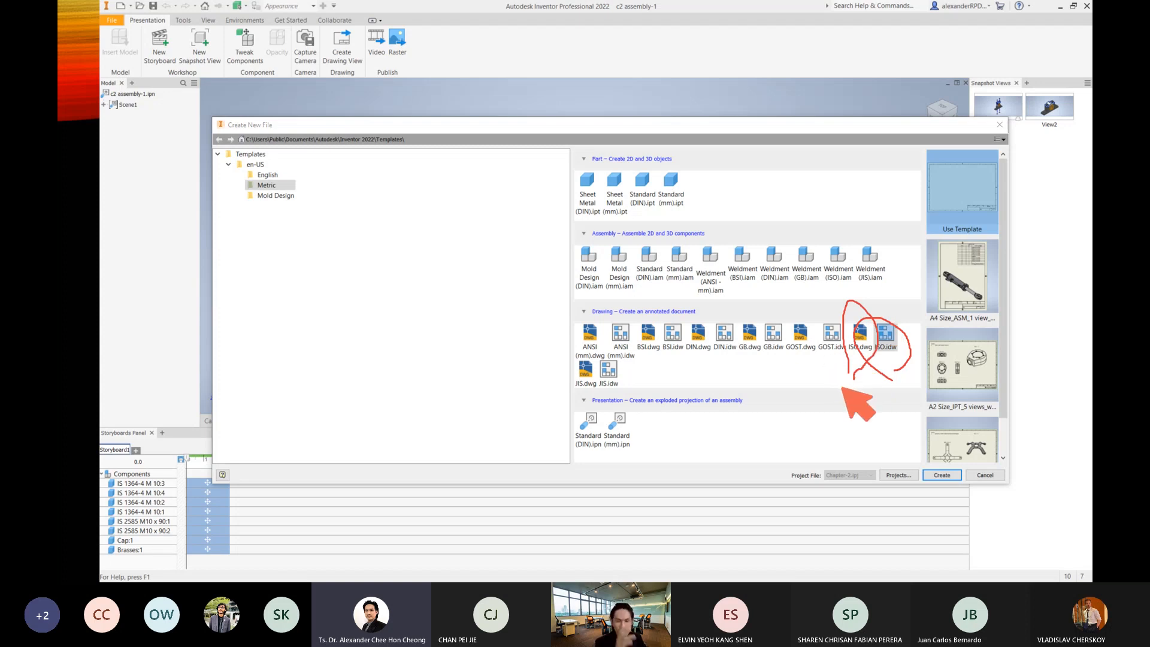
{"action": "key", "text": "Escape"}
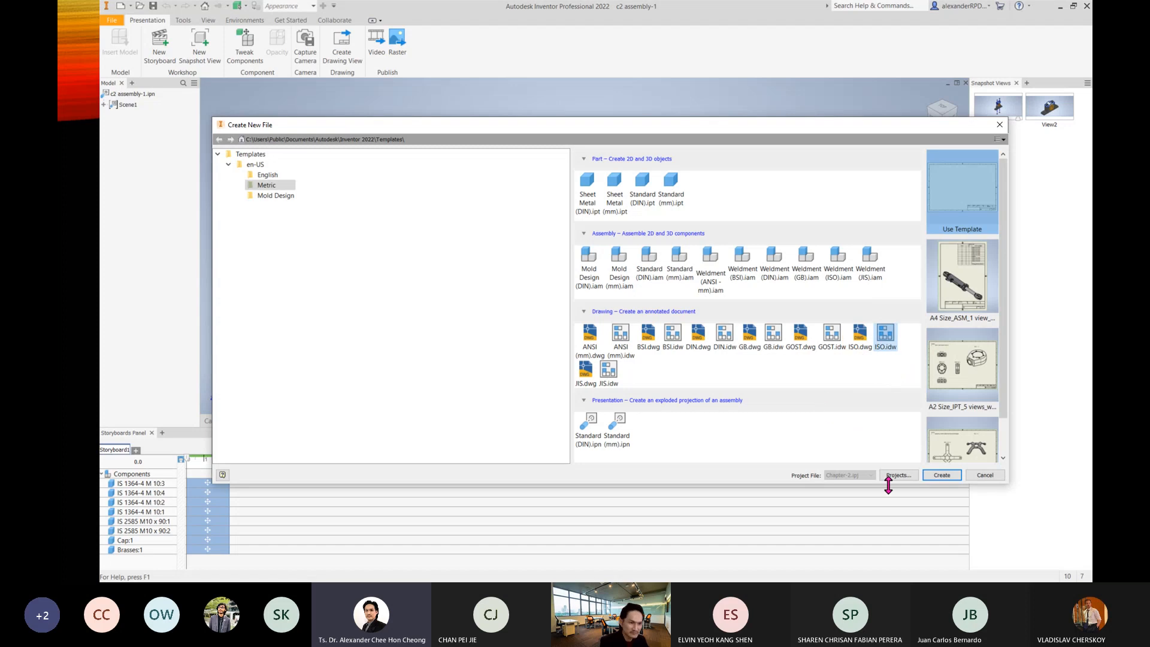
{"action": "left_click", "coordinate": [936, 475]}
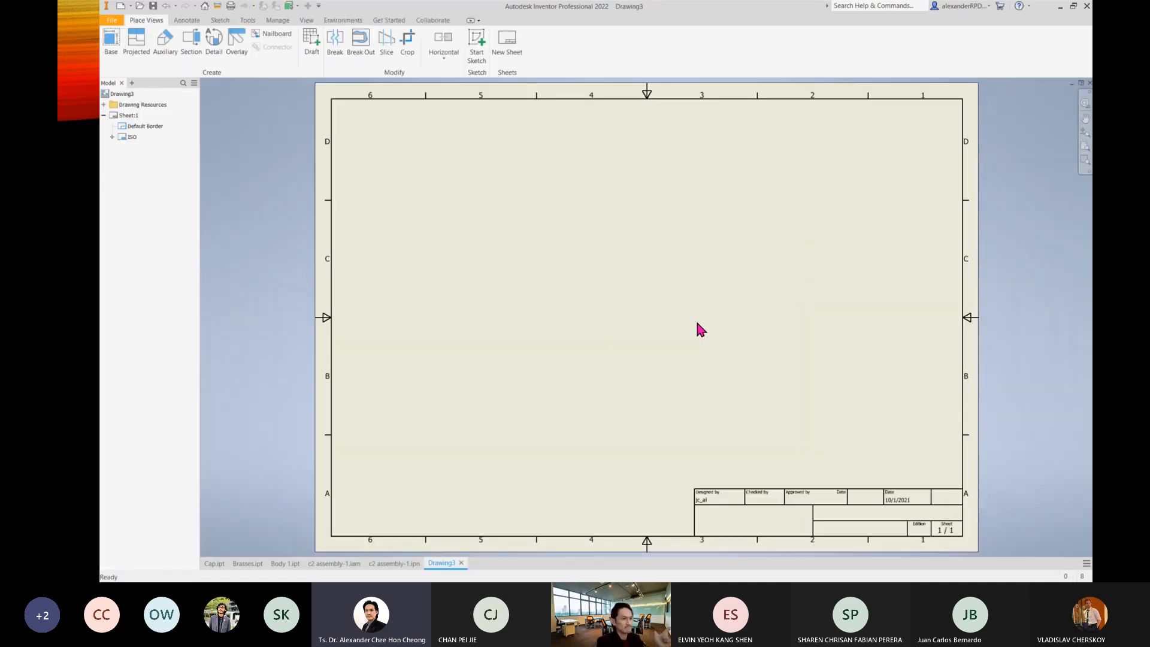
Start a base view from c2 assembly-1.ipn, preview View2, and set the presentation view back to the exploded View1.
{"action": "left_click", "coordinate": [108, 48]}
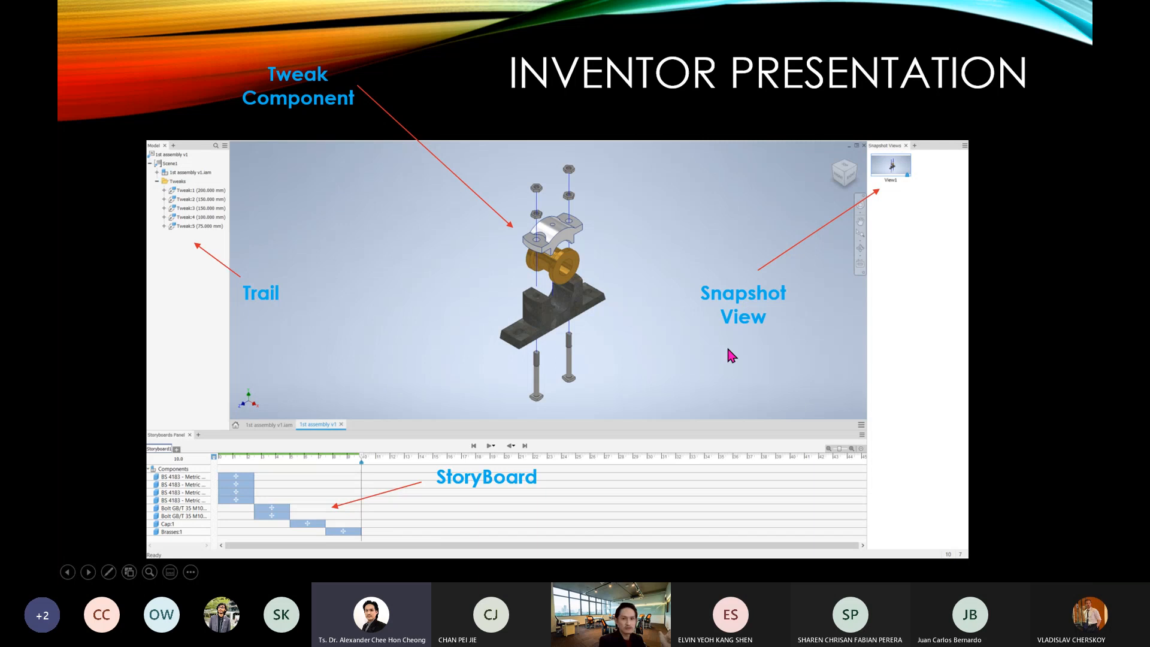
{"action": "key", "text": "alt+Tab"}
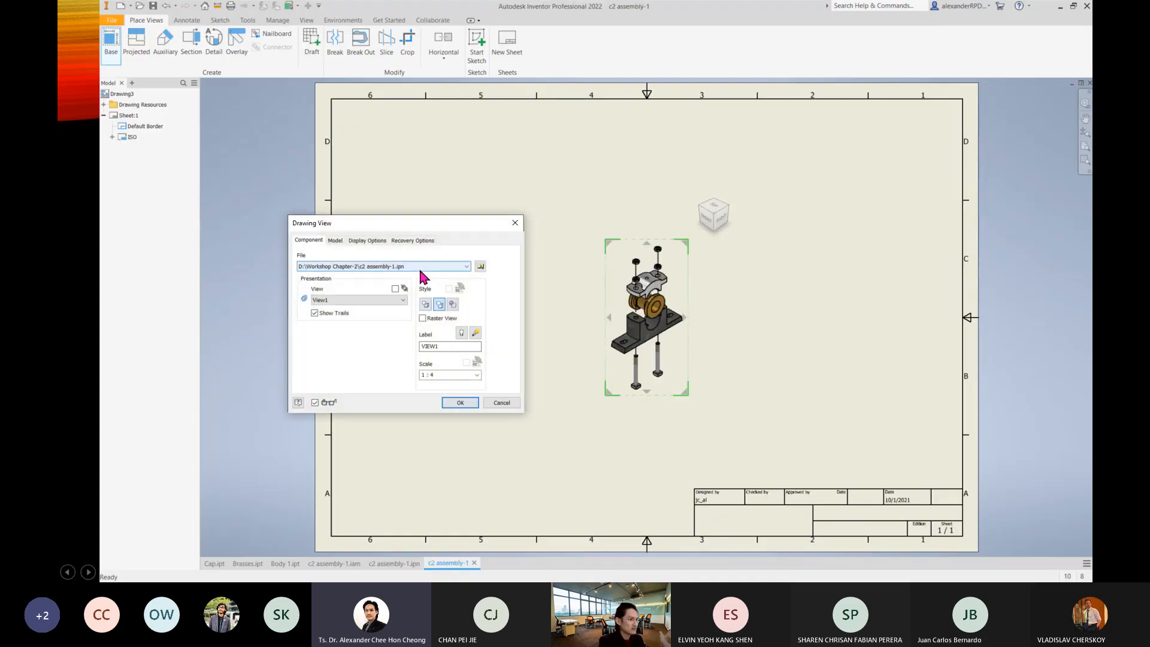
{"action": "left_click_drag", "start_coordinate": [424, 226], "coordinate": [442, 225]}
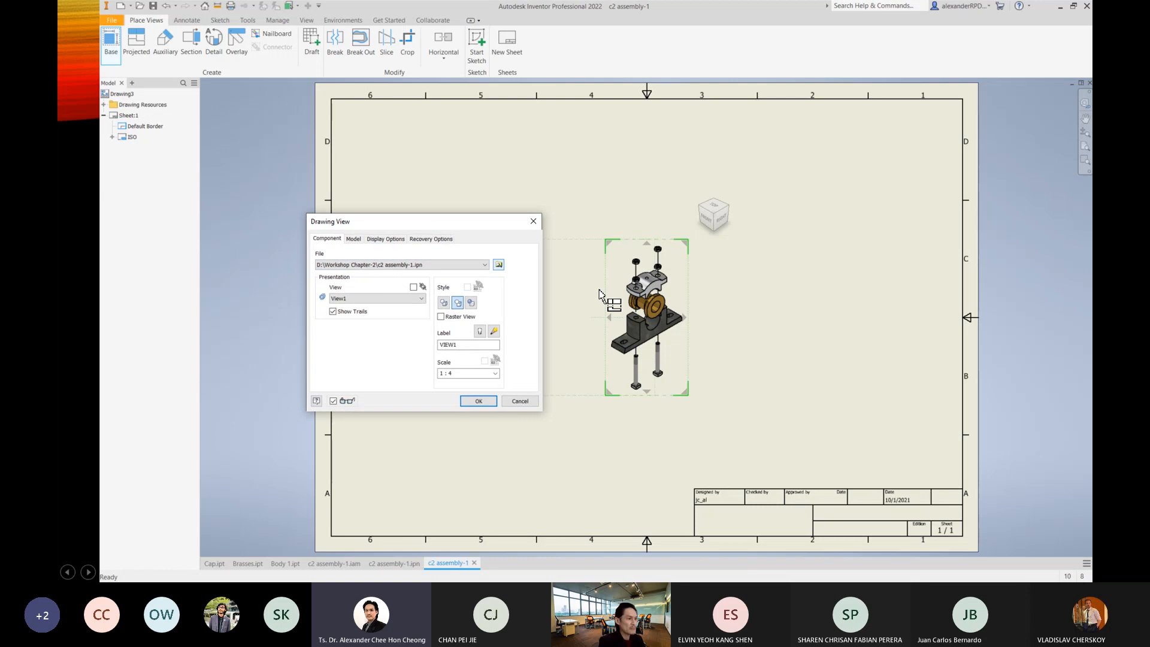
{"action": "left_click", "coordinate": [366, 299]}
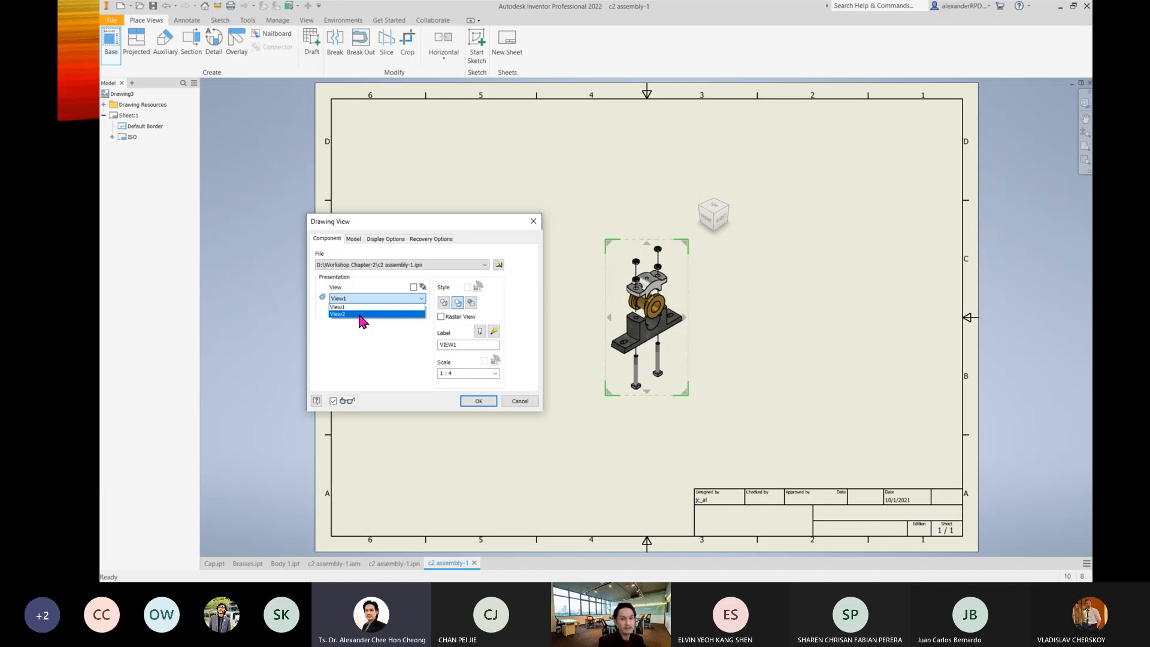
{"action": "left_click", "coordinate": [360, 315]}
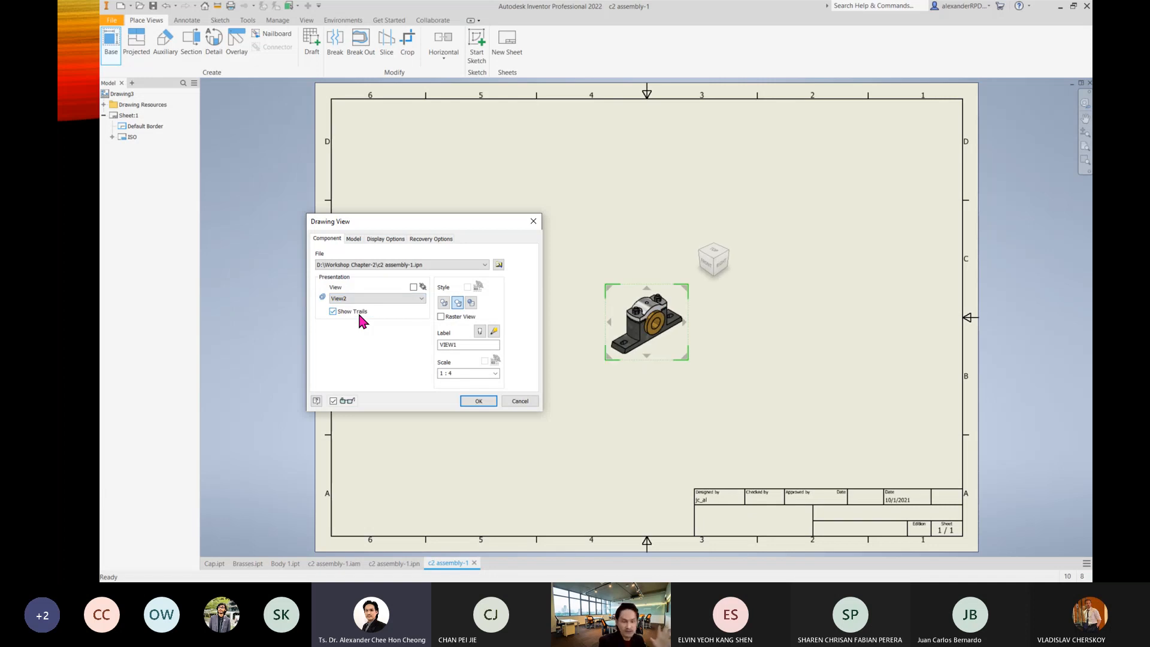
{"action": "left_click", "coordinate": [378, 298]}
{"action": "left_click", "coordinate": [359, 307]}
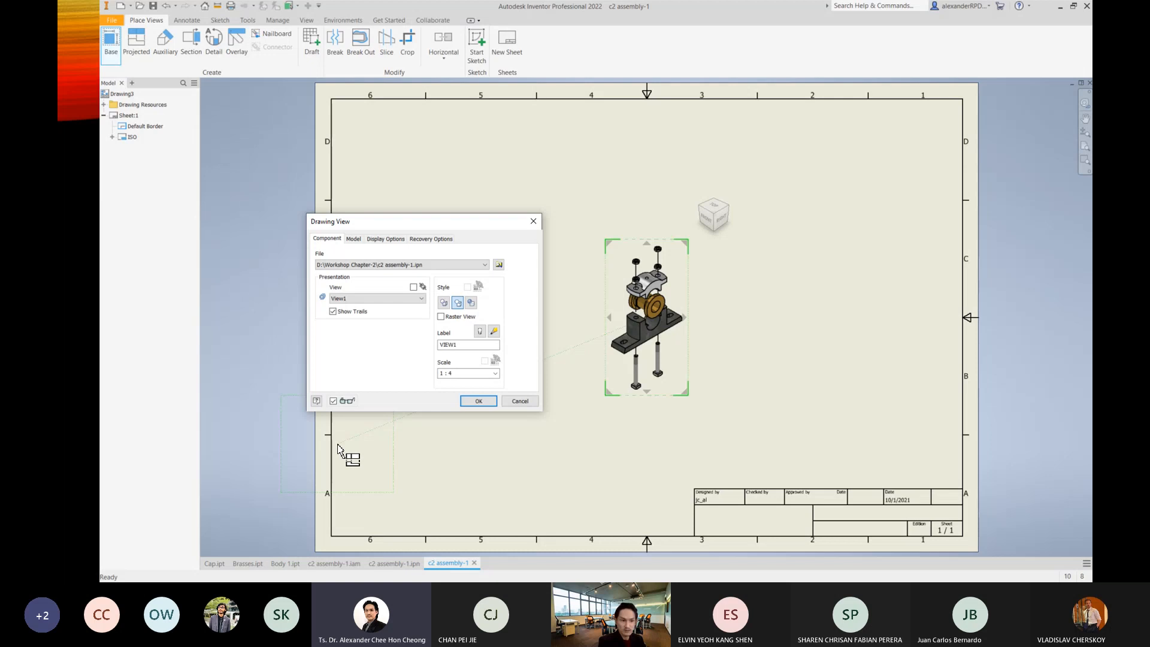
Compare the snapshot views in the presentation file with the view choices offered for the drawing's base view.
{"action": "left_click", "coordinate": [395, 564]}
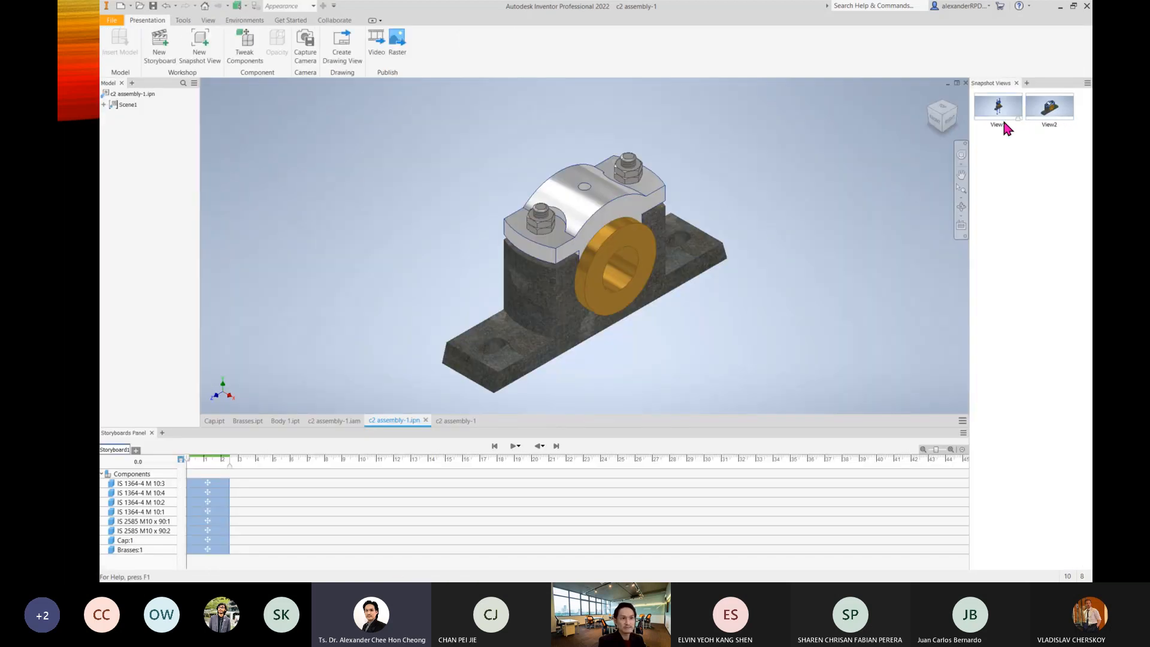
{"action": "left_click", "coordinate": [458, 421]}
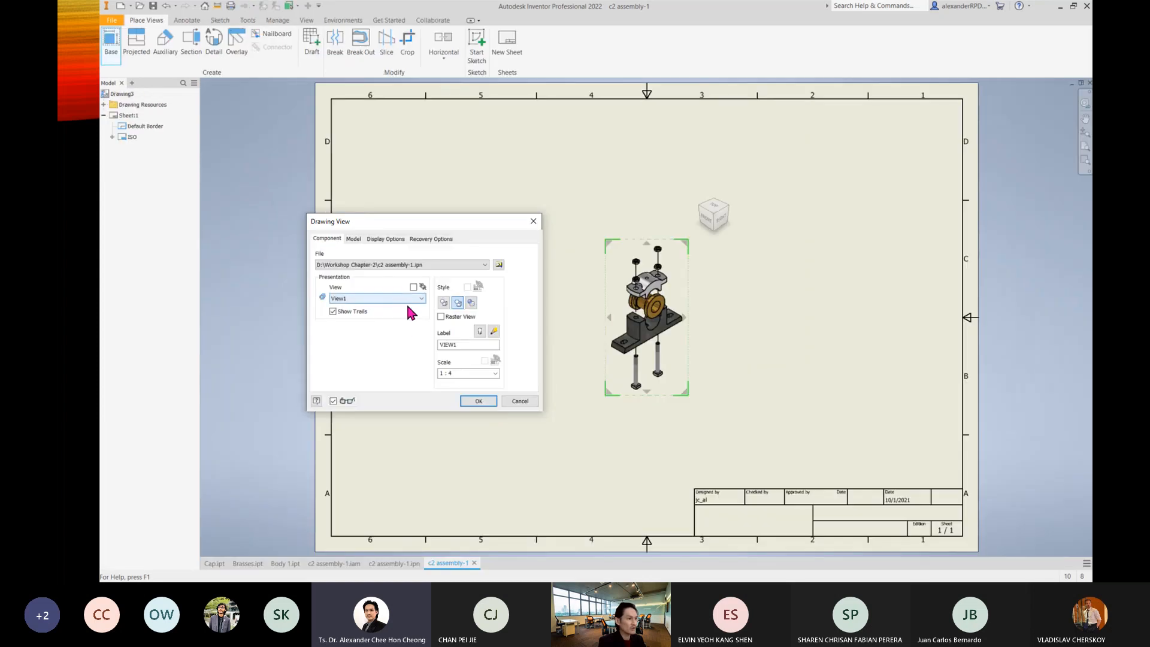
{"action": "left_click", "coordinate": [417, 299]}
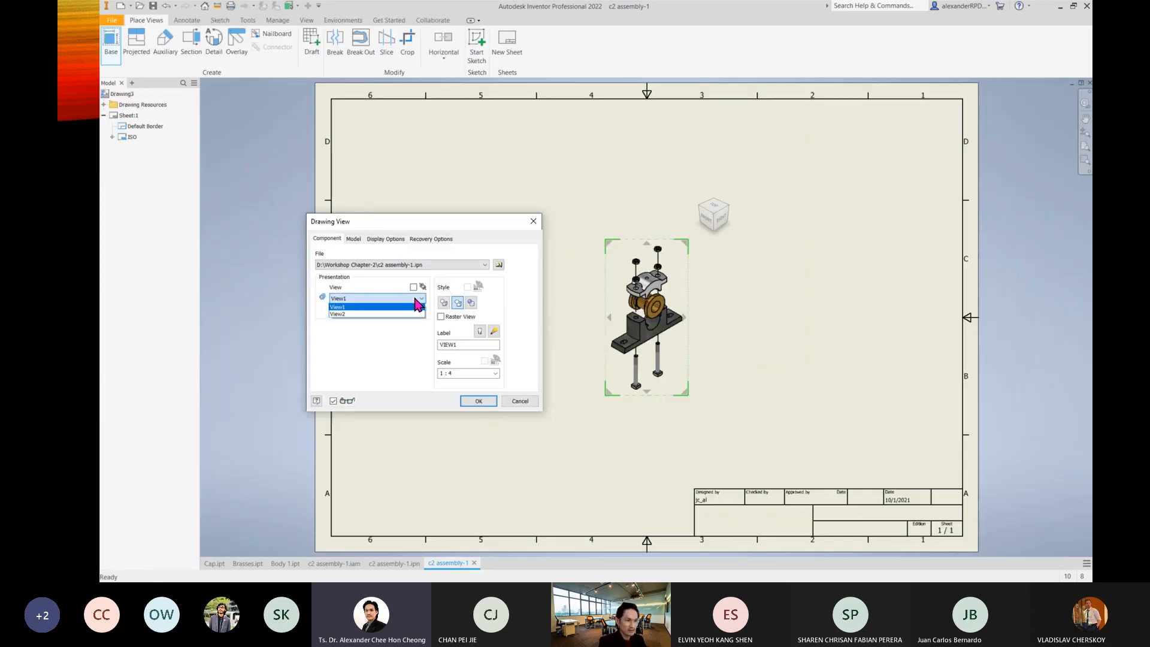
{"action": "left_click", "coordinate": [453, 217]}
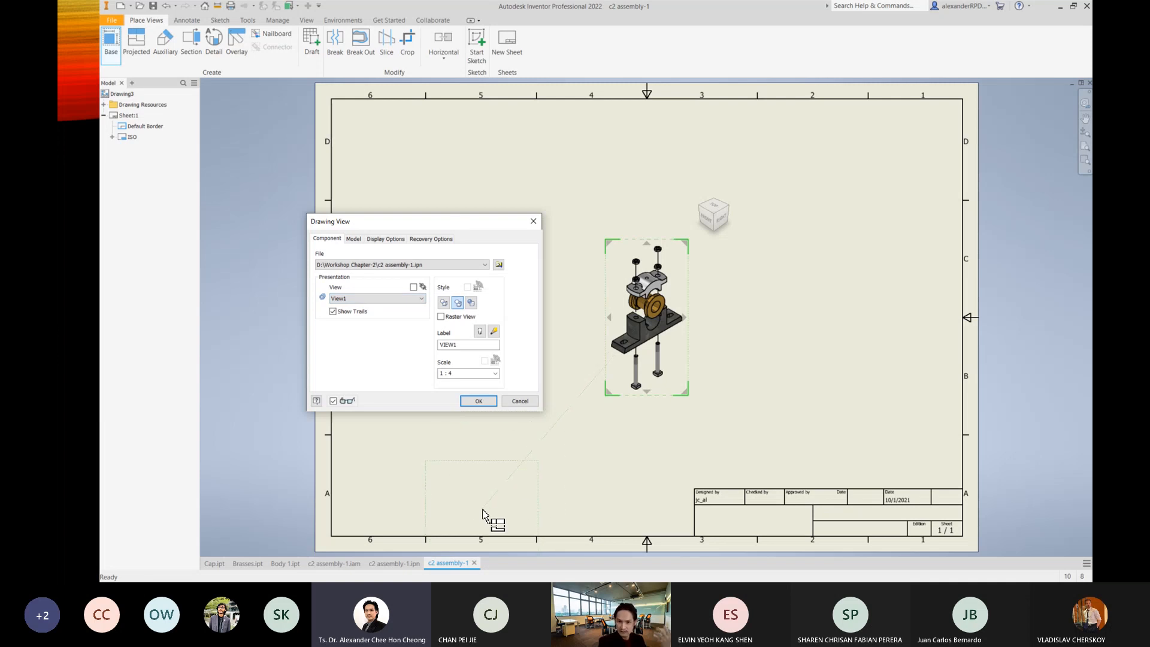
Place the exploded View1 above the title block at 1:2 scale with trails shown, and shift it slightly to fit the sheet.
{"action": "left_click_drag", "start_coordinate": [498, 215], "coordinate": [518, 214]}
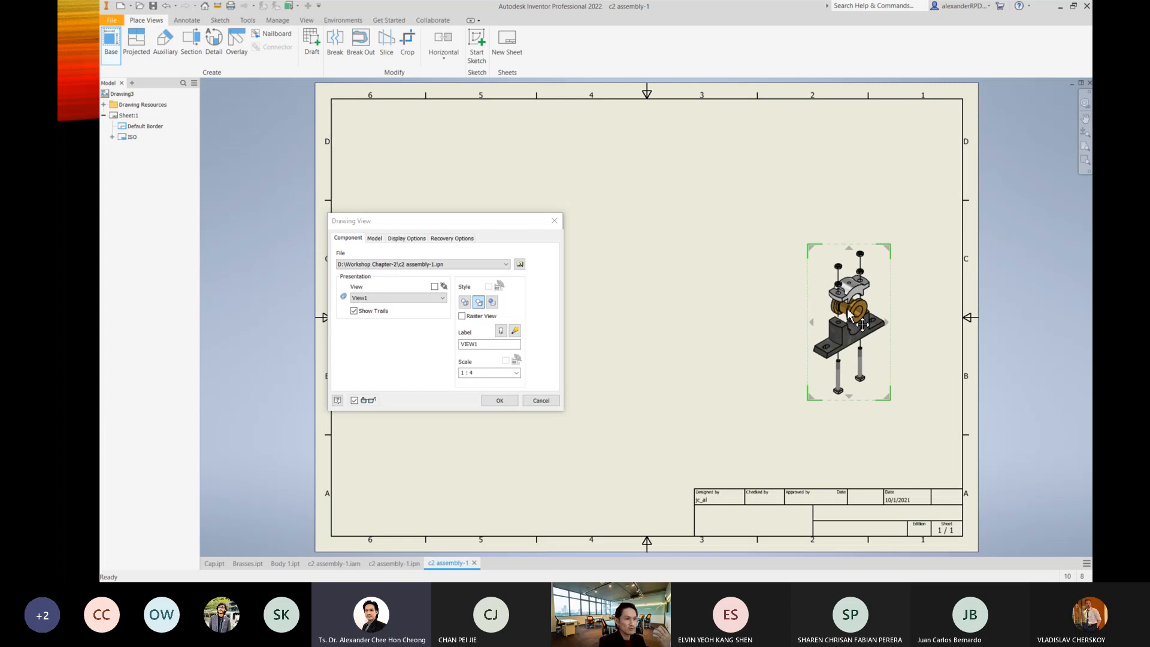
{"action": "left_click", "coordinate": [698, 311]}
{"action": "left_click_drag", "start_coordinate": [697, 309], "coordinate": [660, 309]}
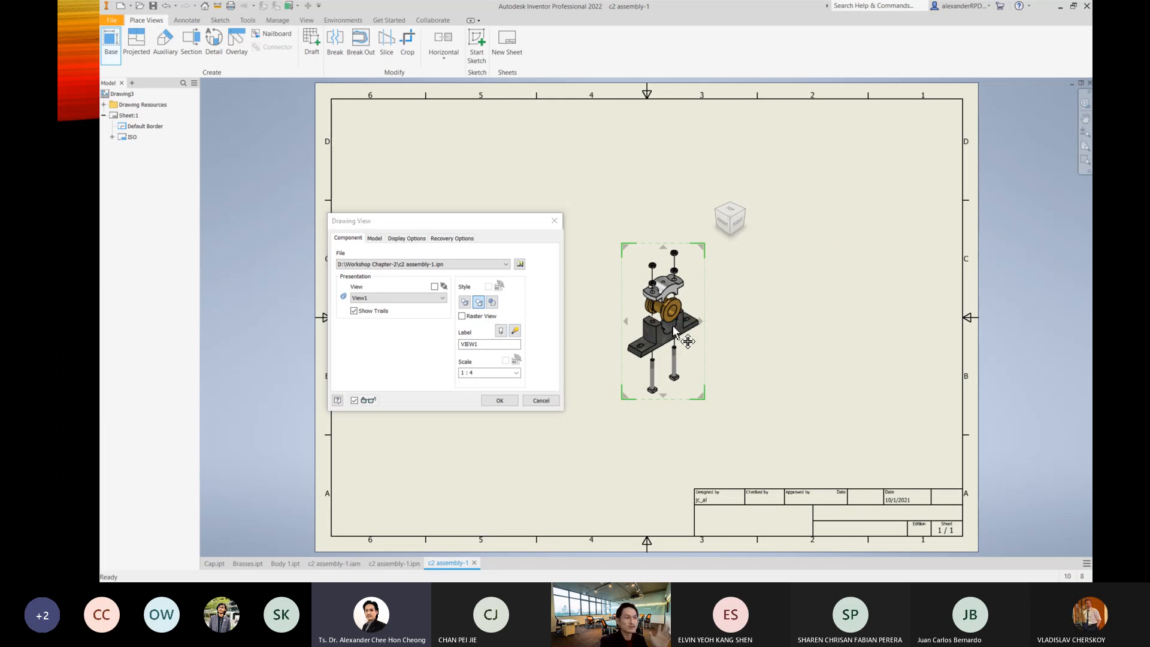
{"action": "left_click_drag", "start_coordinate": [669, 339], "coordinate": [837, 349]}
{"action": "left_click", "coordinate": [486, 372]}
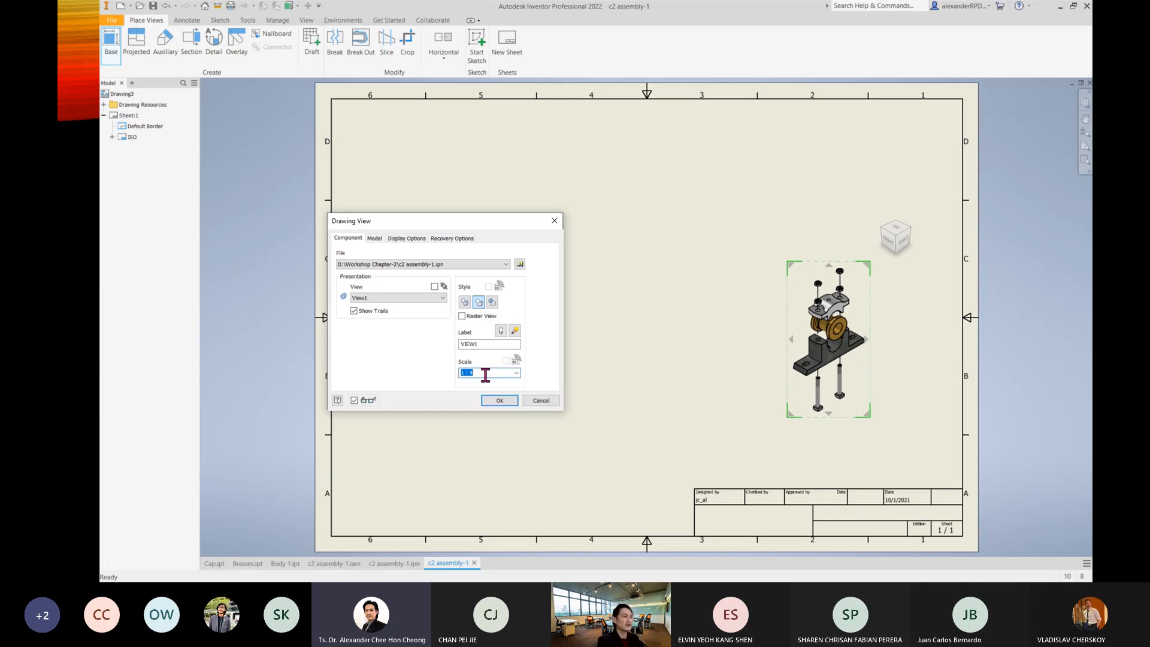
{"action": "left_click", "coordinate": [486, 372]}
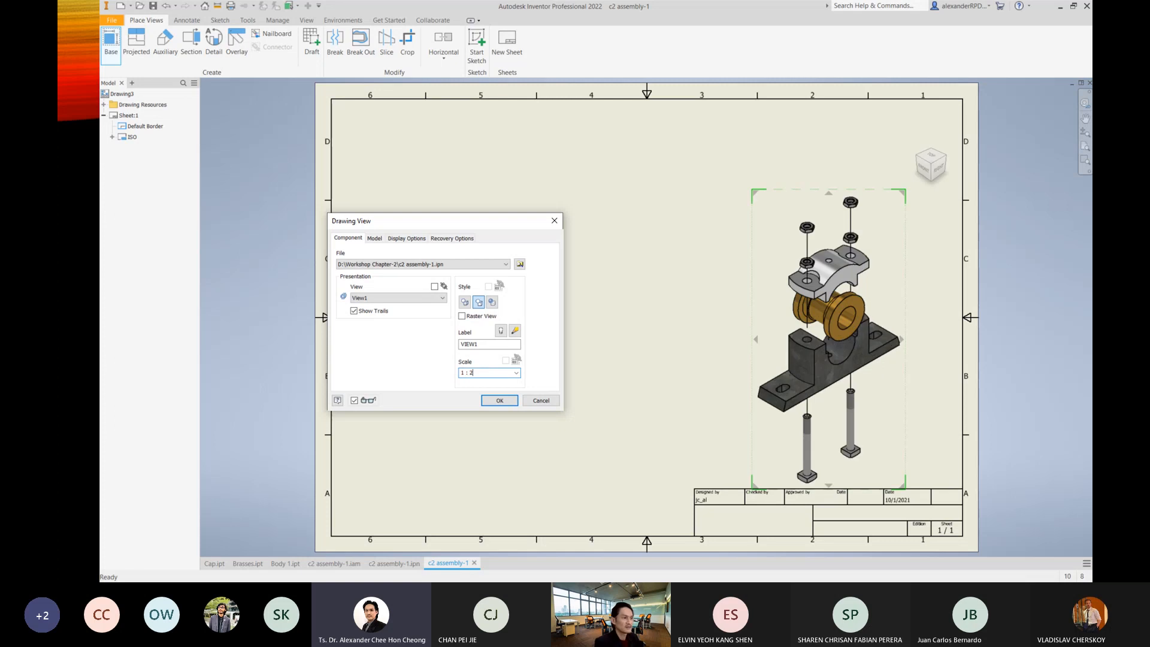
{"action": "mouse_move", "coordinate": [845, 347]}
{"action": "left_mouse_down"}
{"action": "mouse_move", "coordinate": [829, 306]}
{"action": "mouse_move", "coordinate": [819, 308]}
{"action": "left_mouse_up"}
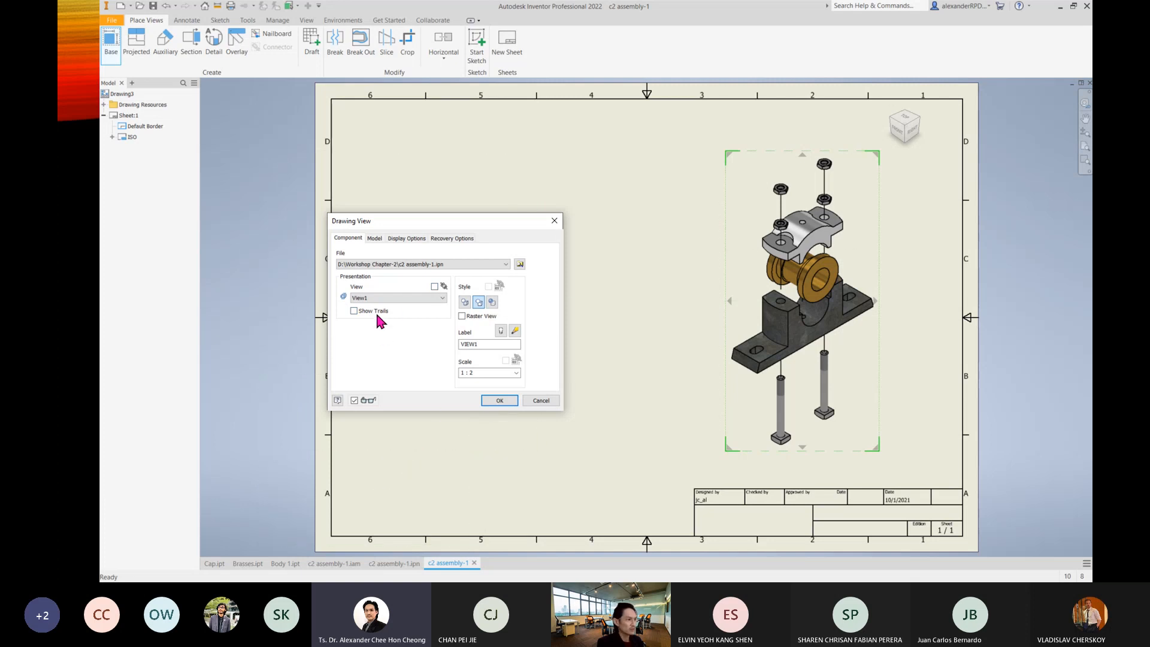
{"action": "left_click", "coordinate": [512, 400]}
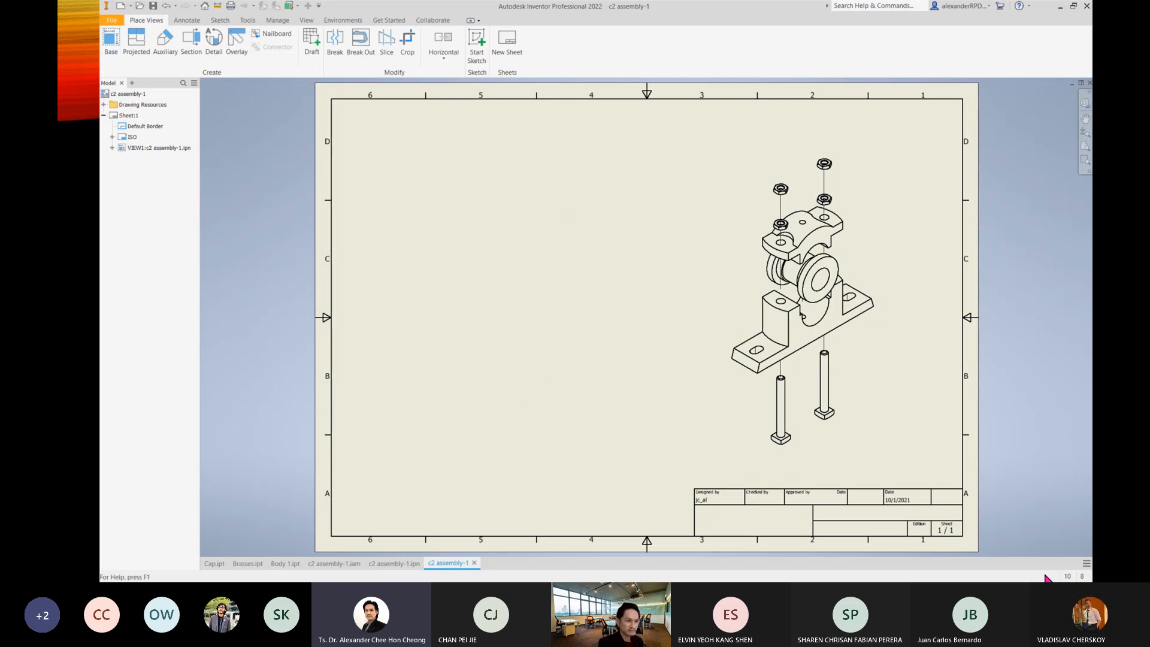
{"action": "left_click_drag", "start_coordinate": [877, 442], "coordinate": [887, 450]}
{"action": "left_click", "coordinate": [930, 414]}
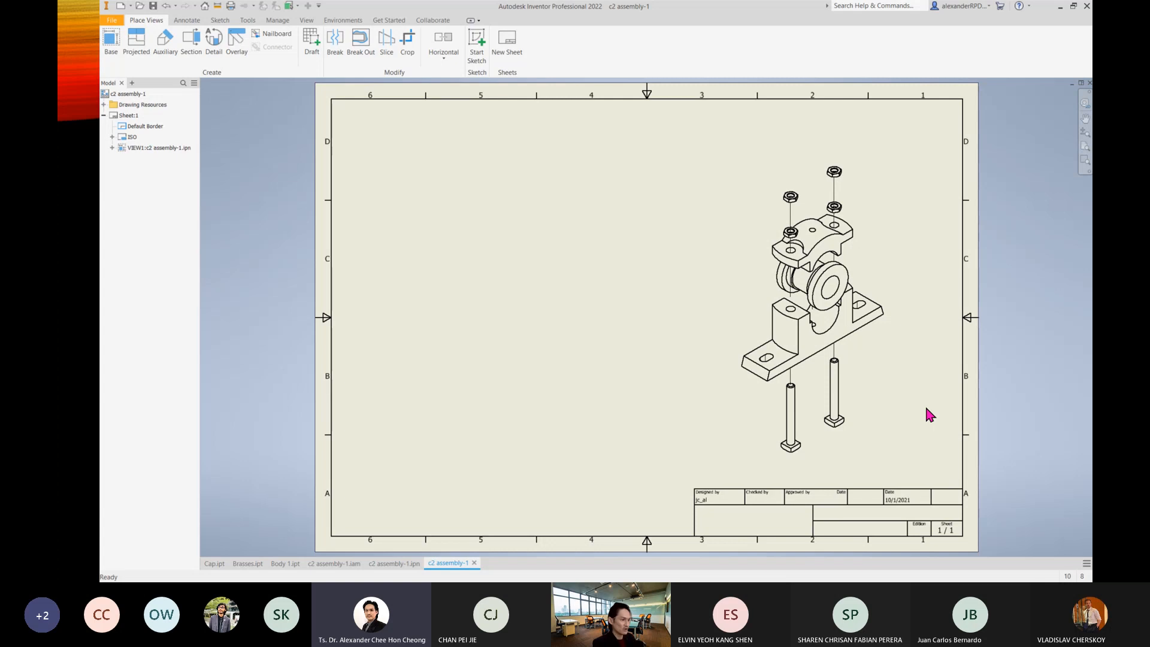
Save the drawing as c2 assembly-1.idw in Workshop Chapter-2, including the changes to c2 assembly-1.ipn.
{"action": "key", "text": "ctrl+s"}
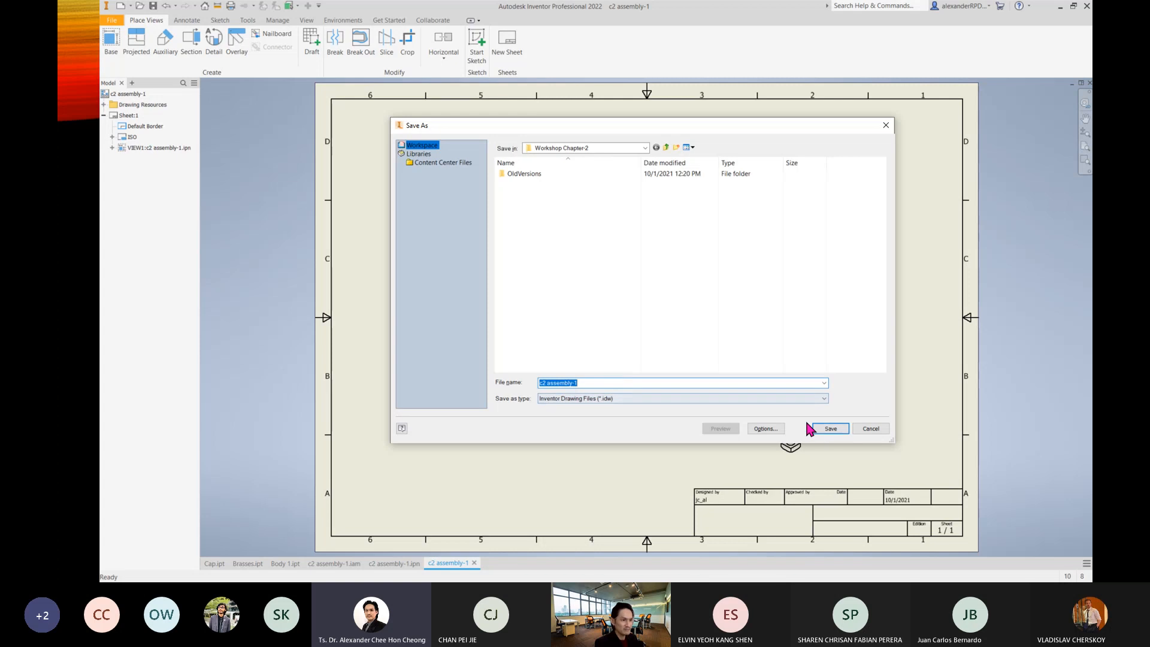
{"action": "left_click", "coordinate": [823, 428]}
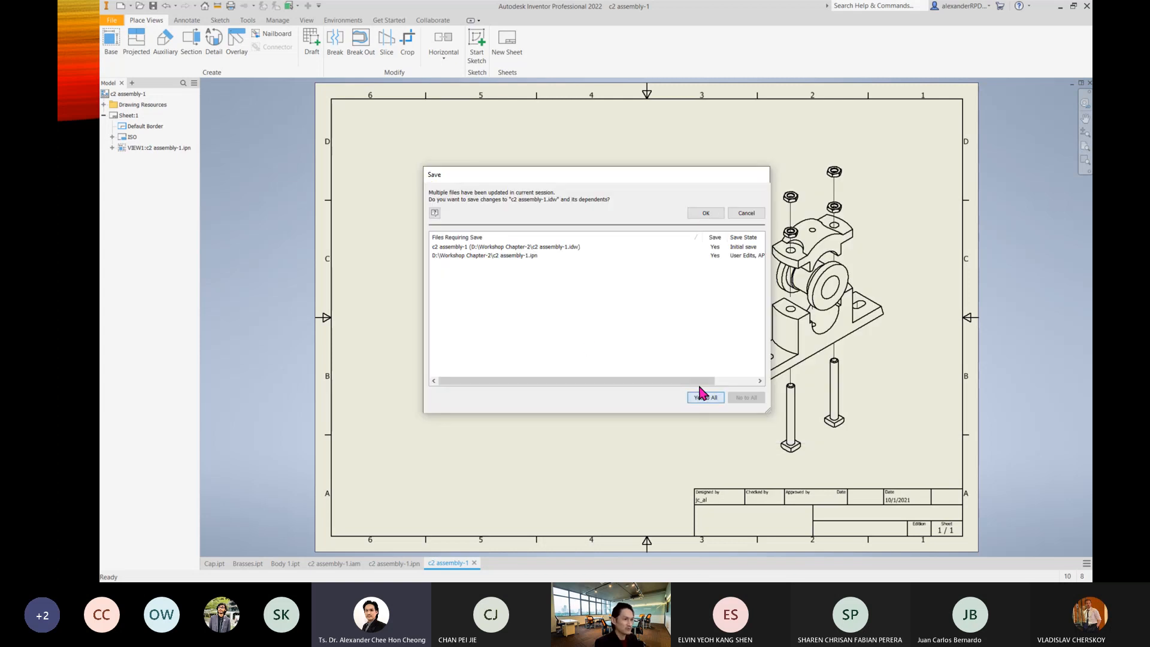
{"action": "left_click", "coordinate": [706, 214]}
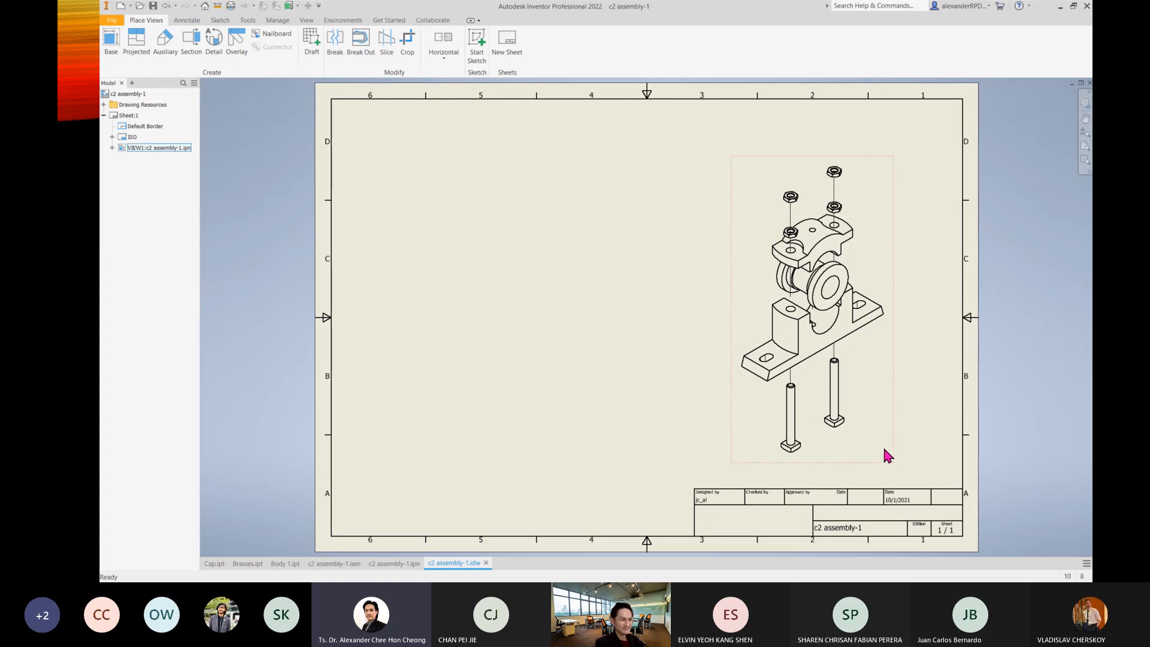
Shift the exploded view slightly on the sheet so it sits just above the title block.
{"action": "left_click", "coordinate": [891, 480]}
{"action": "left_click_drag", "start_coordinate": [891, 480], "coordinate": [897, 494]}
{"action": "left_click", "coordinate": [1047, 263]}
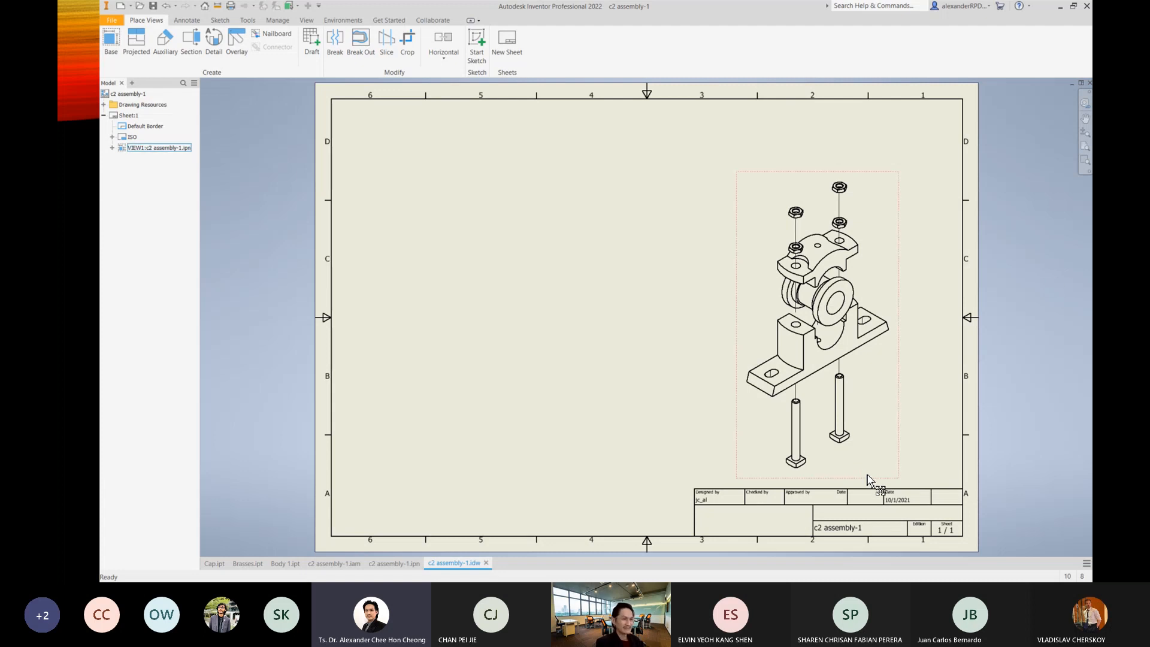
{"action": "left_click_drag", "start_coordinate": [868, 477], "coordinate": [866, 470]}
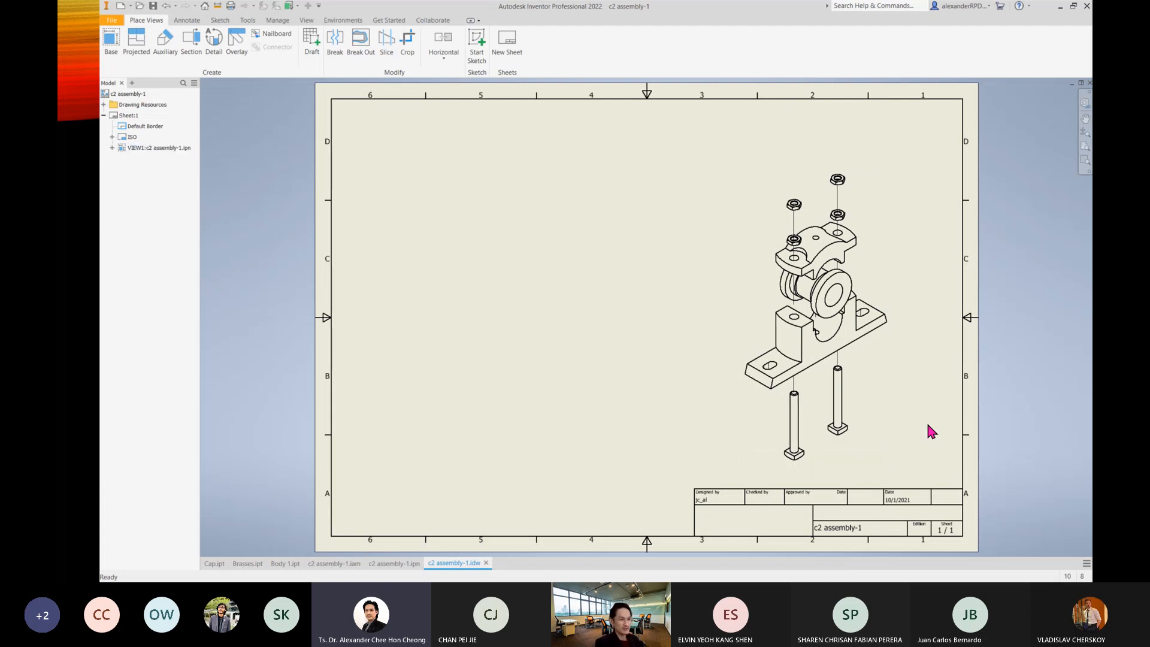
Turn on the shaded style for the exploded view on the sheet.
{"action": "right_click", "coordinate": [890, 404]}
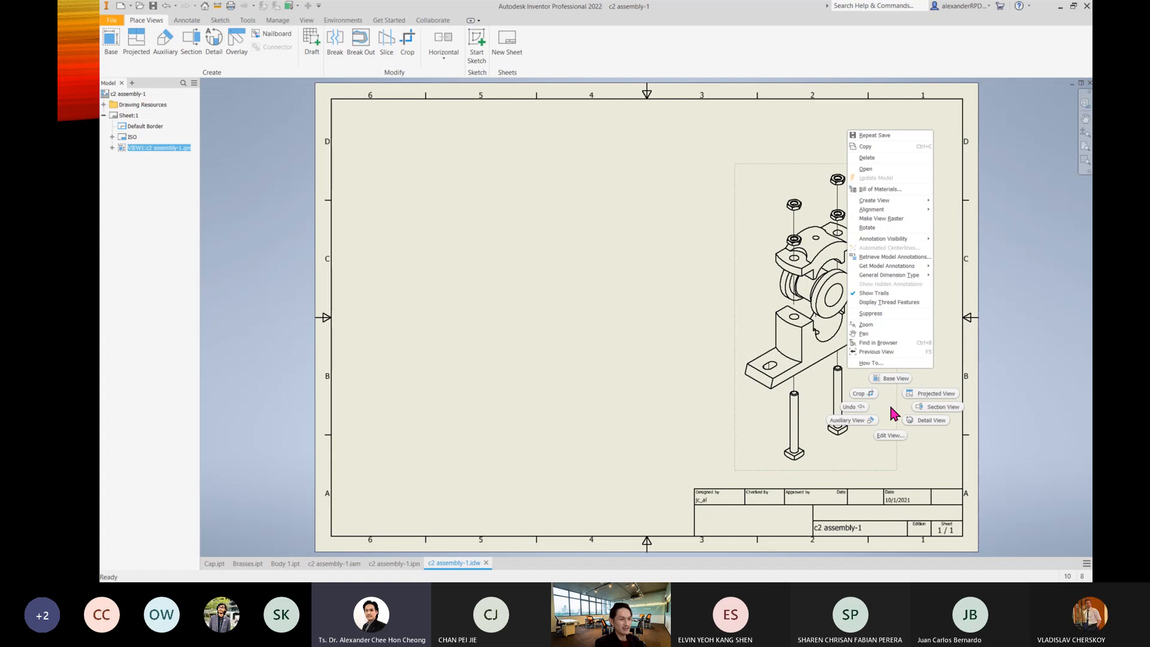
{"action": "left_click", "coordinate": [892, 437]}
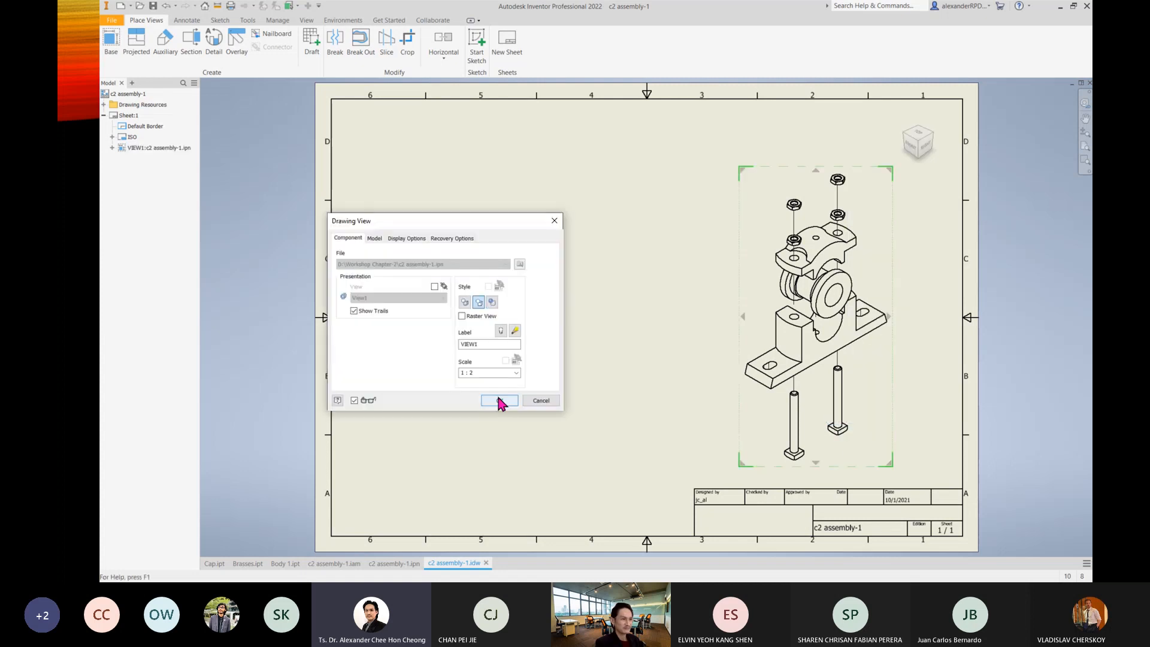
{"action": "left_click", "coordinate": [491, 304]}
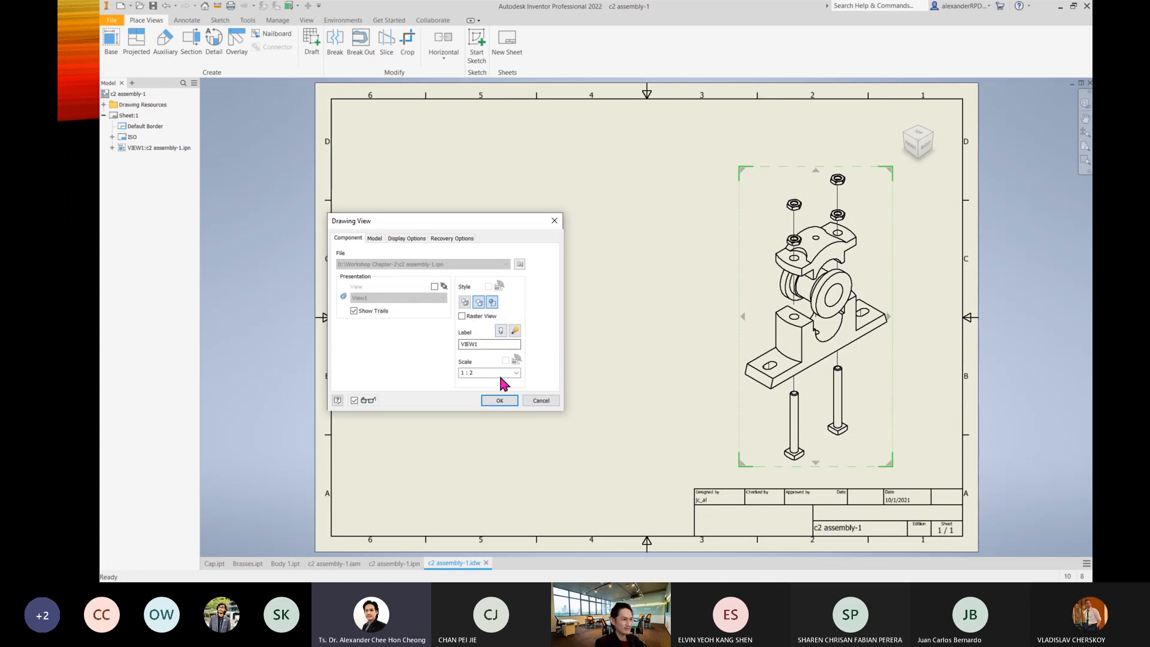
{"action": "left_click", "coordinate": [504, 399]}
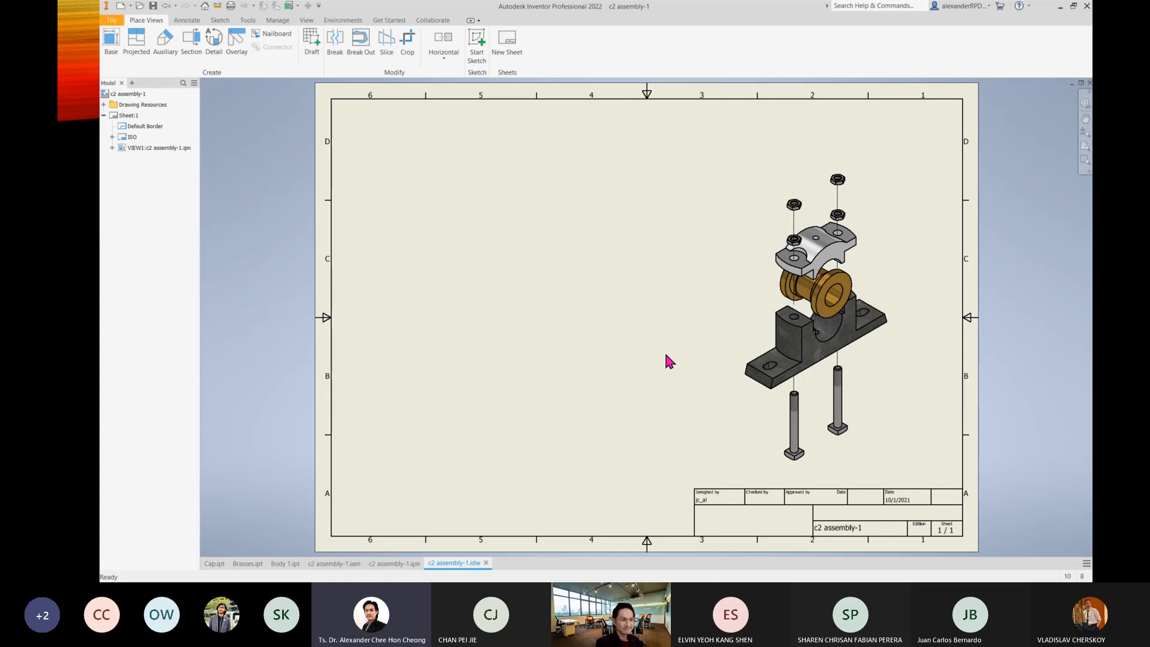
Turn off shading for the exploded view, leaving only its visible edges.
{"action": "right_click", "coordinate": [753, 466]}
{"action": "left_click", "coordinate": [753, 497]}
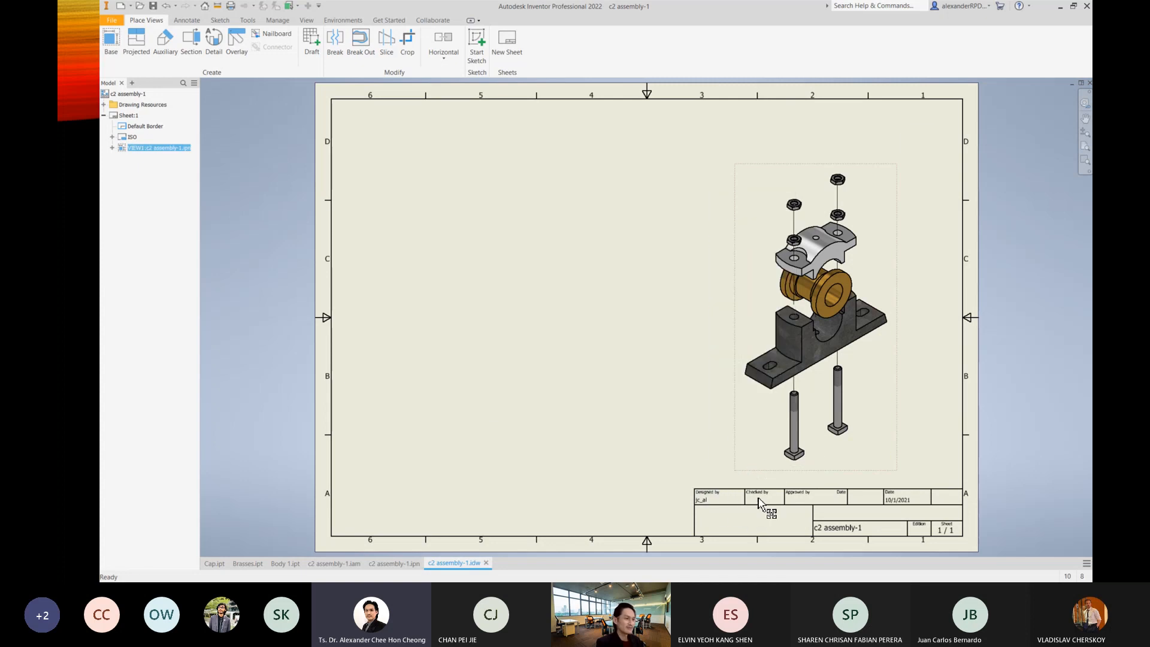
{"action": "left_click", "coordinate": [492, 302]}
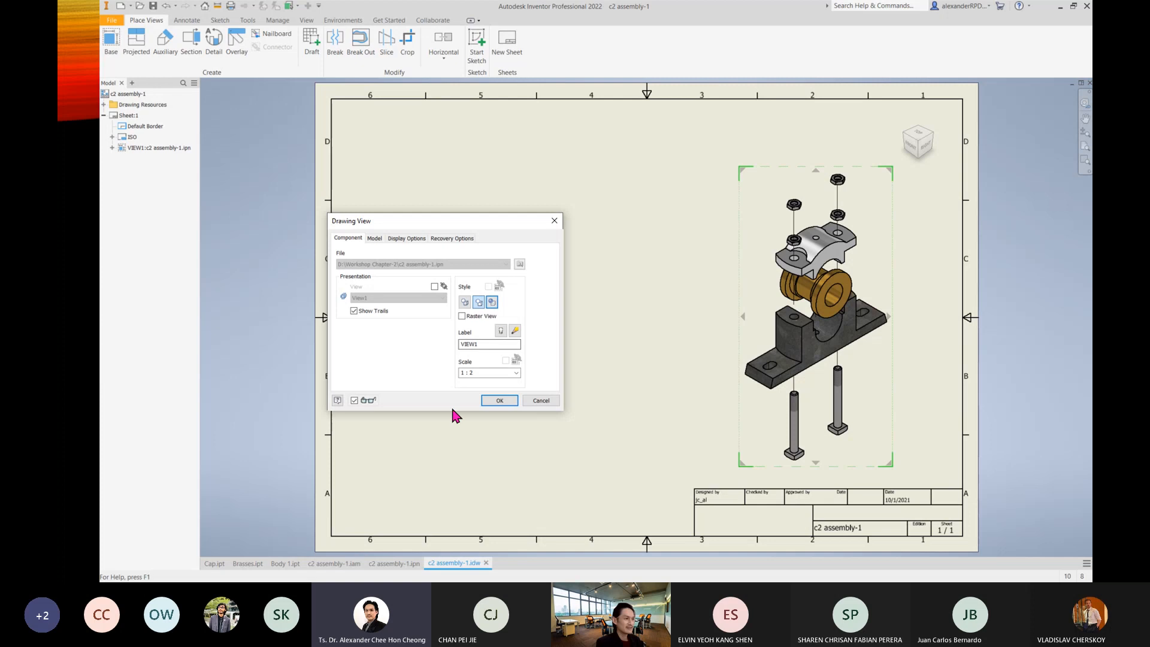
{"action": "left_click", "coordinate": [497, 400]}
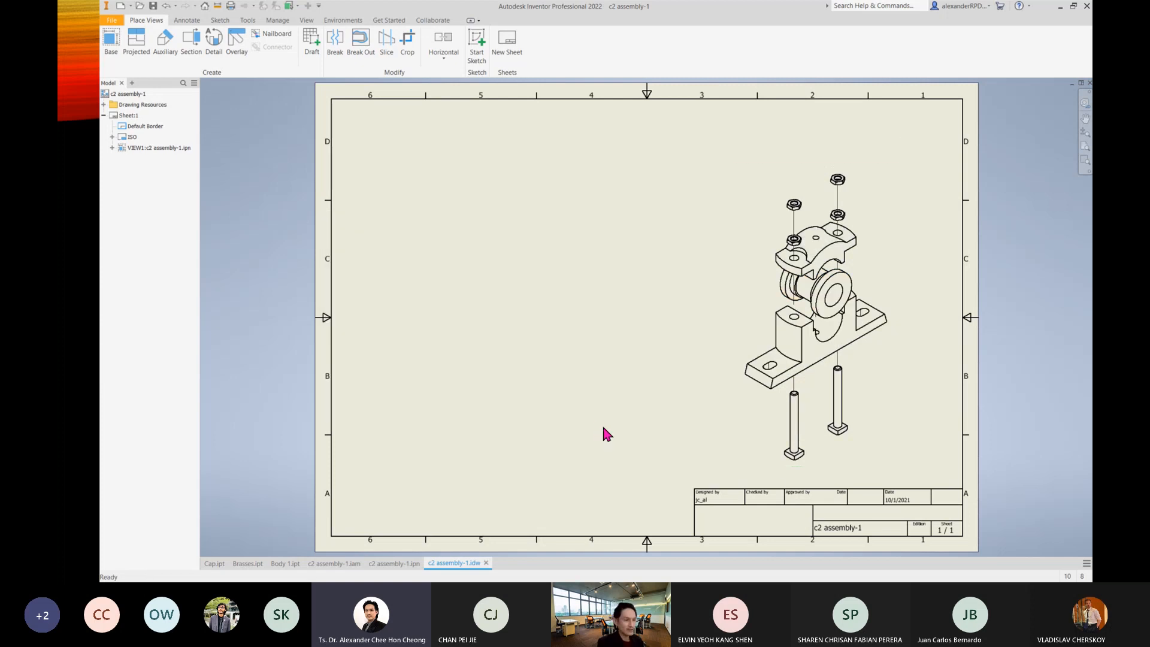
Set the exploded view's style to show hidden lines.
{"action": "right_click", "coordinate": [788, 472]}
{"action": "left_click", "coordinate": [790, 502]}
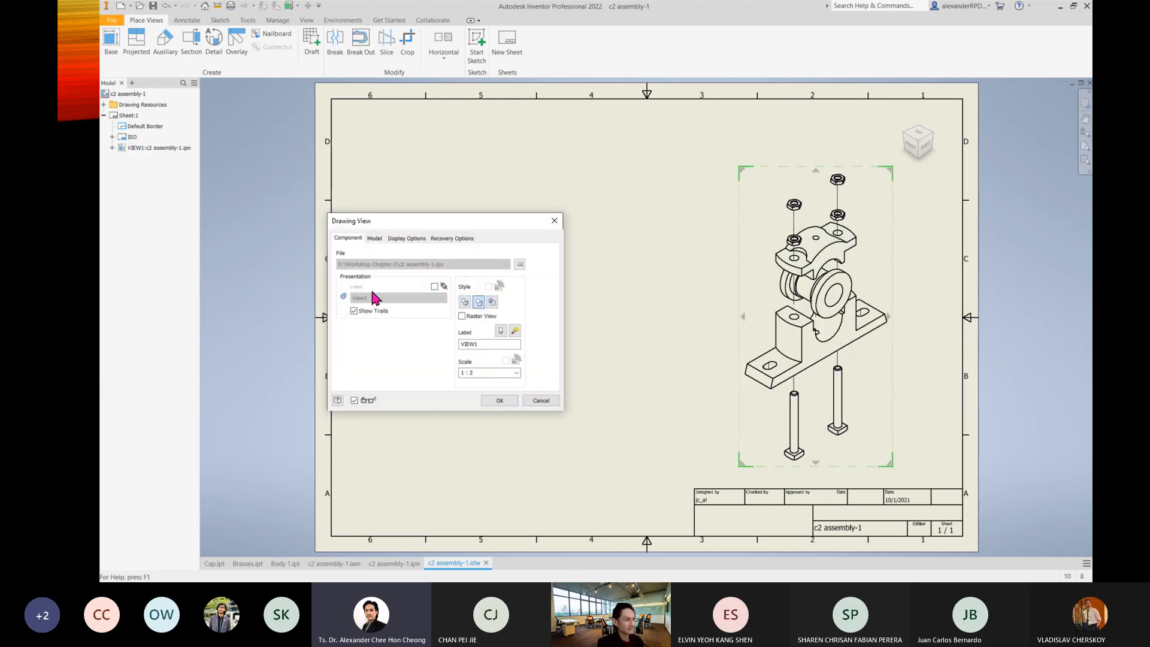
{"action": "left_click", "coordinate": [464, 302]}
{"action": "left_click", "coordinate": [504, 400]}
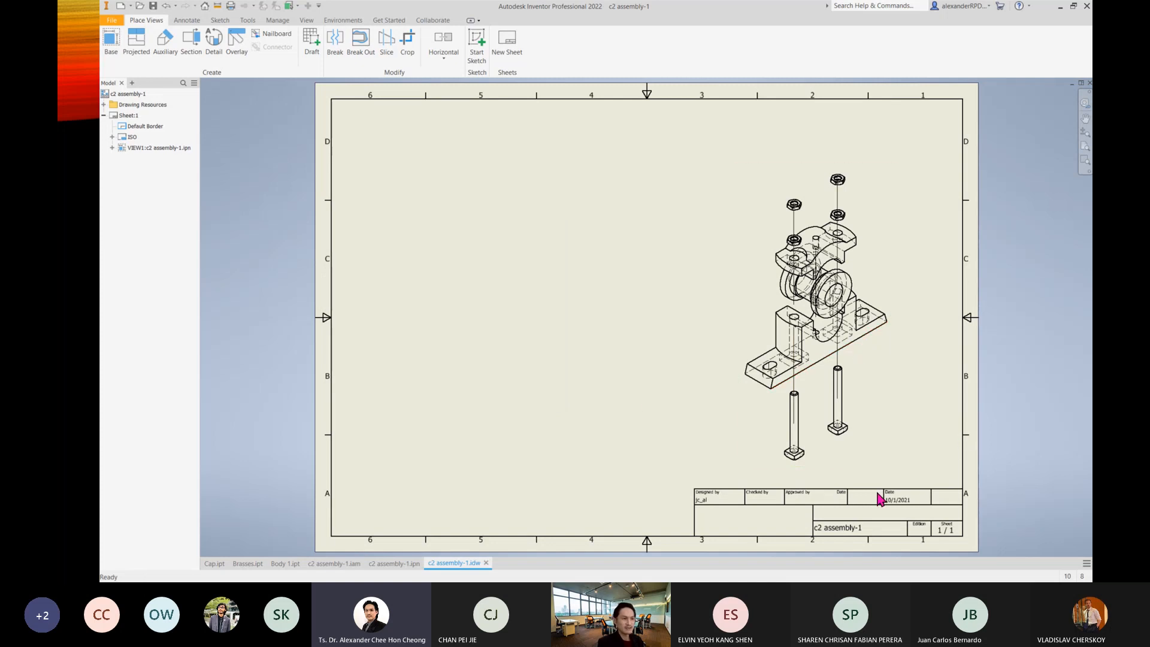
Set the exploded view's style back to hidden lines removed.
{"action": "right_click", "coordinate": [855, 466]}
{"action": "left_click", "coordinate": [850, 493]}
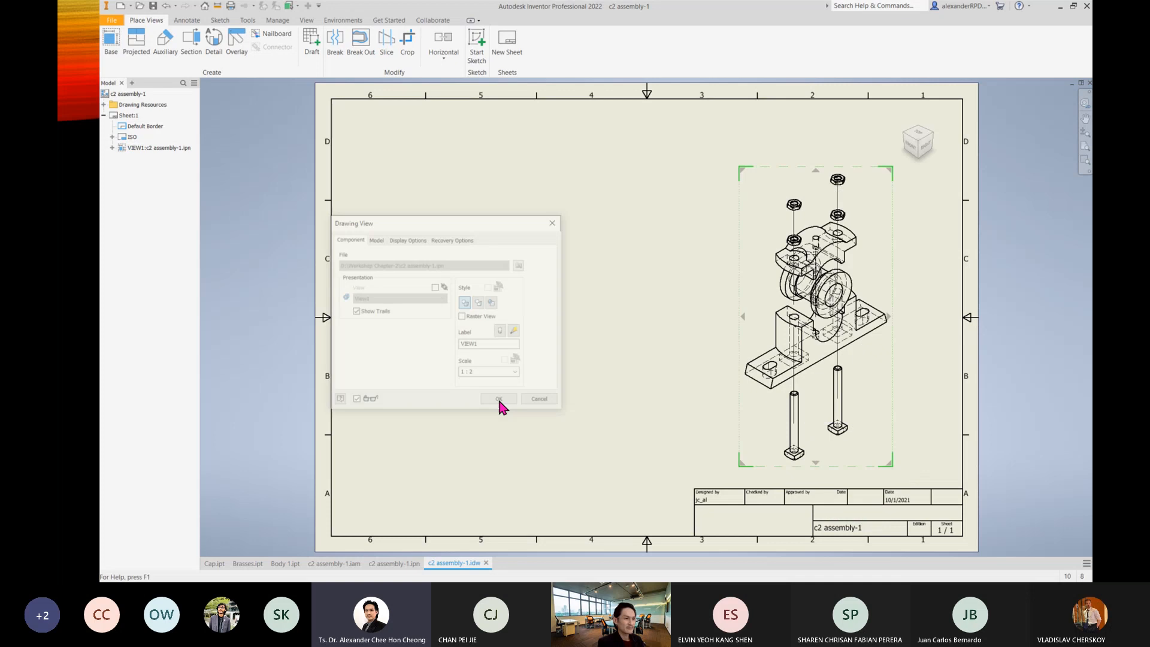
{"action": "left_click", "coordinate": [479, 302]}
{"action": "left_click", "coordinate": [513, 400]}
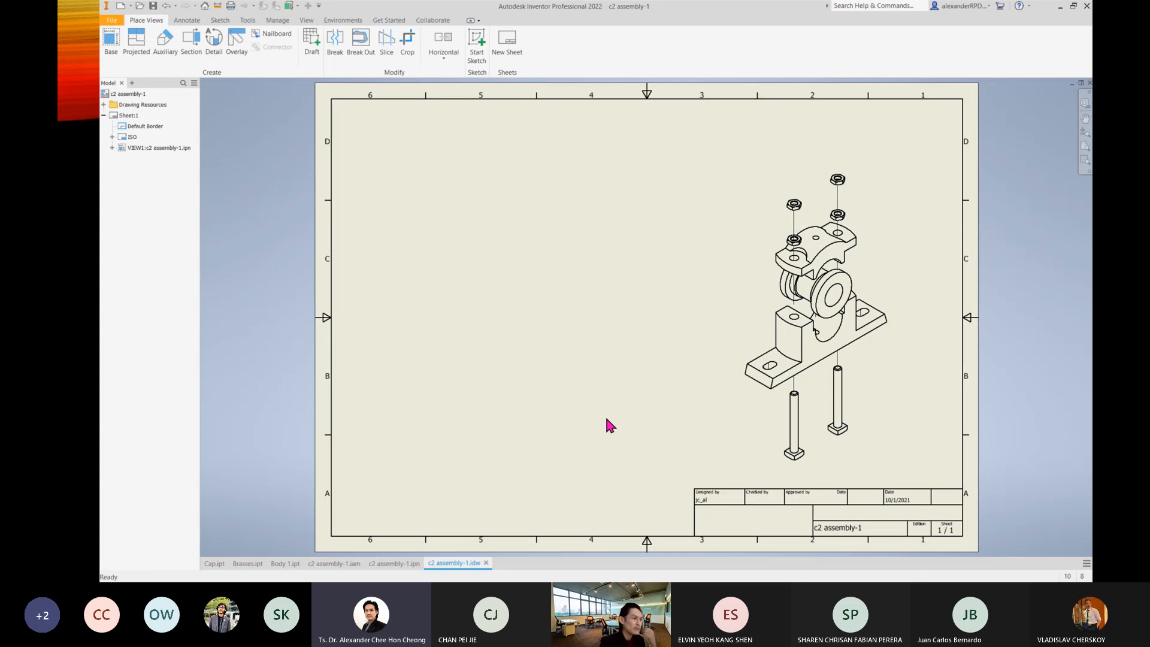
Place the assembled View2 beside the exploded view at 1:1 scale with hidden lines removed, and adjust both views' positions.
{"action": "left_click", "coordinate": [111, 39]}
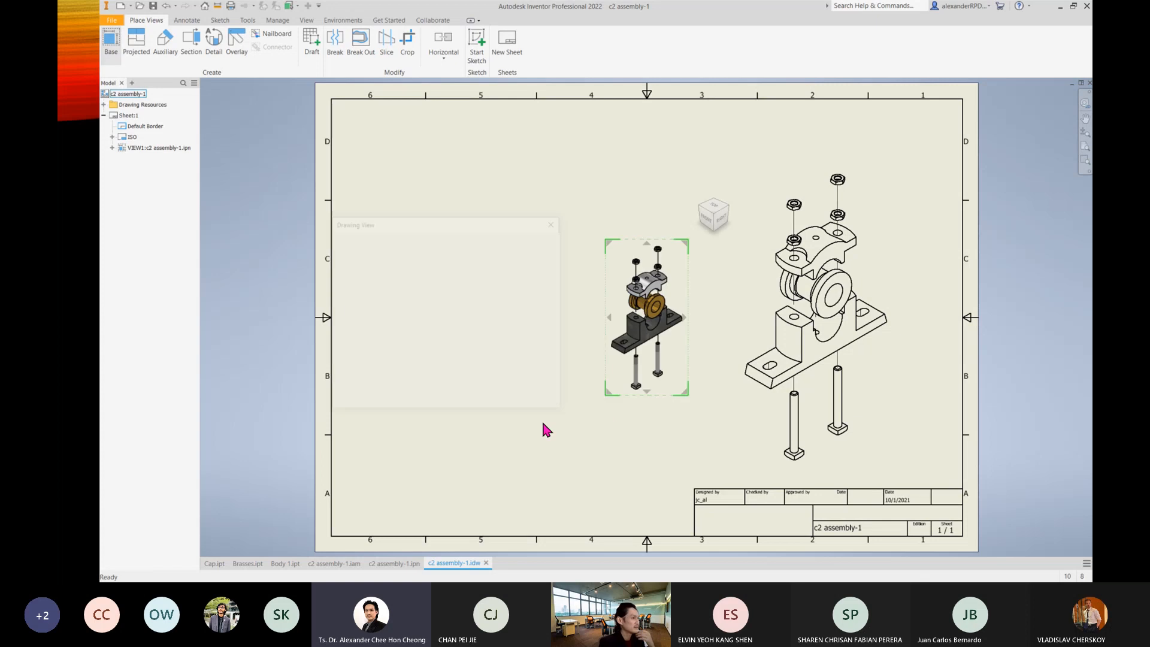
{"action": "left_click", "coordinate": [438, 299]}
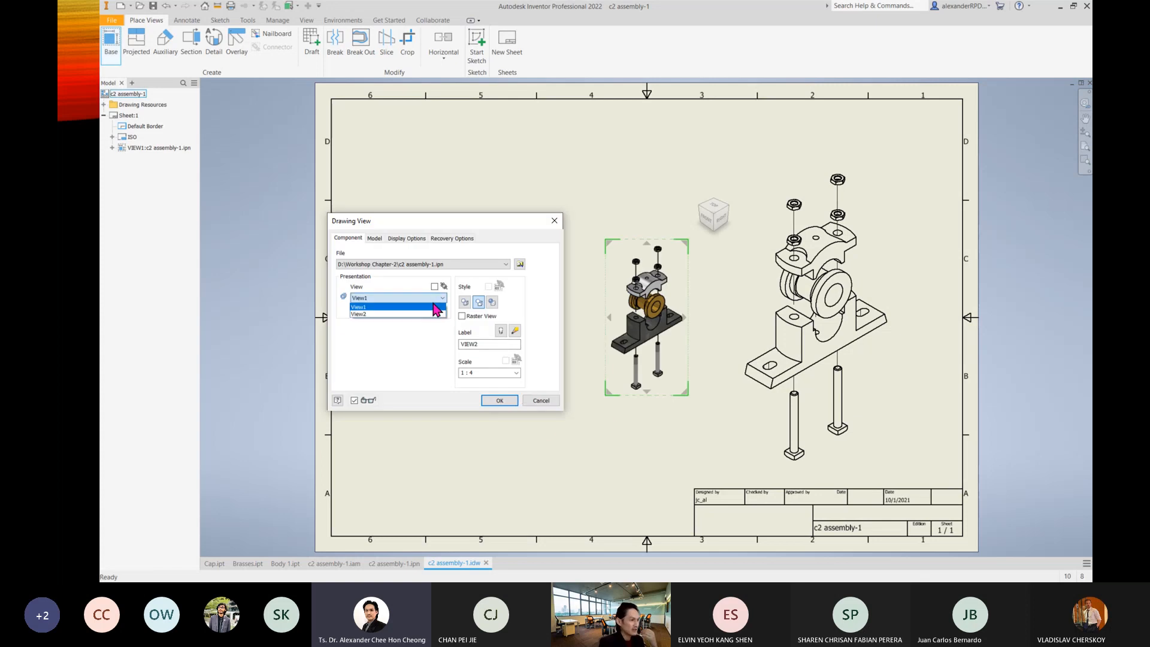
{"action": "left_click", "coordinate": [435, 316]}
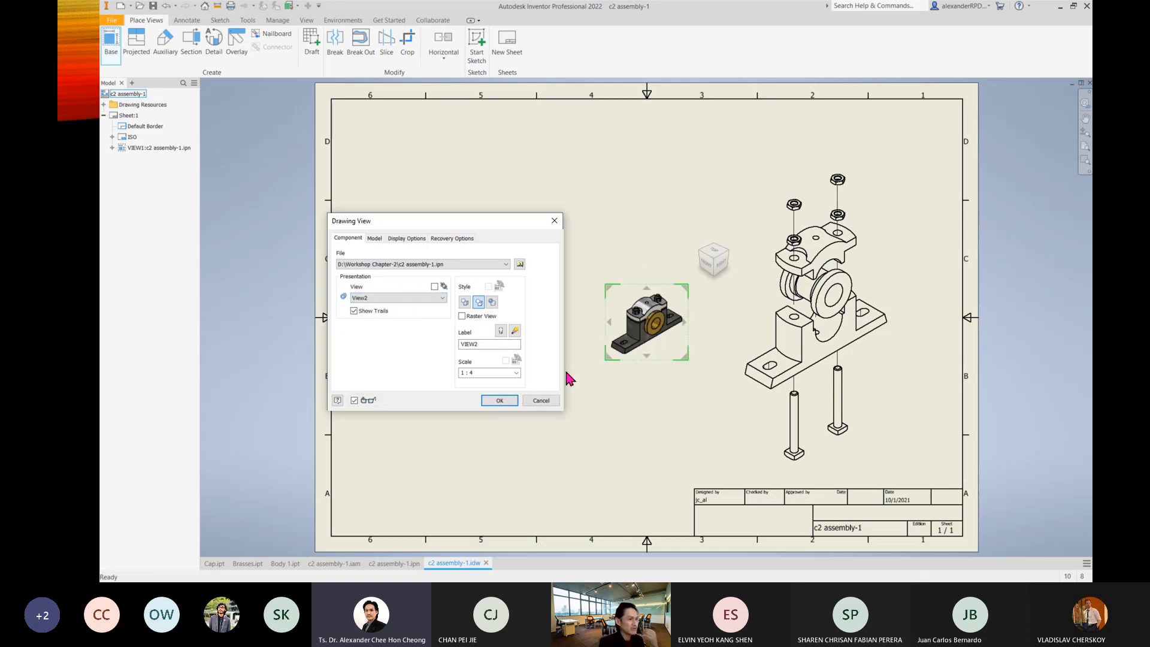
{"action": "left_click", "coordinate": [492, 372]}
{"action": "key", "text": "Right"}
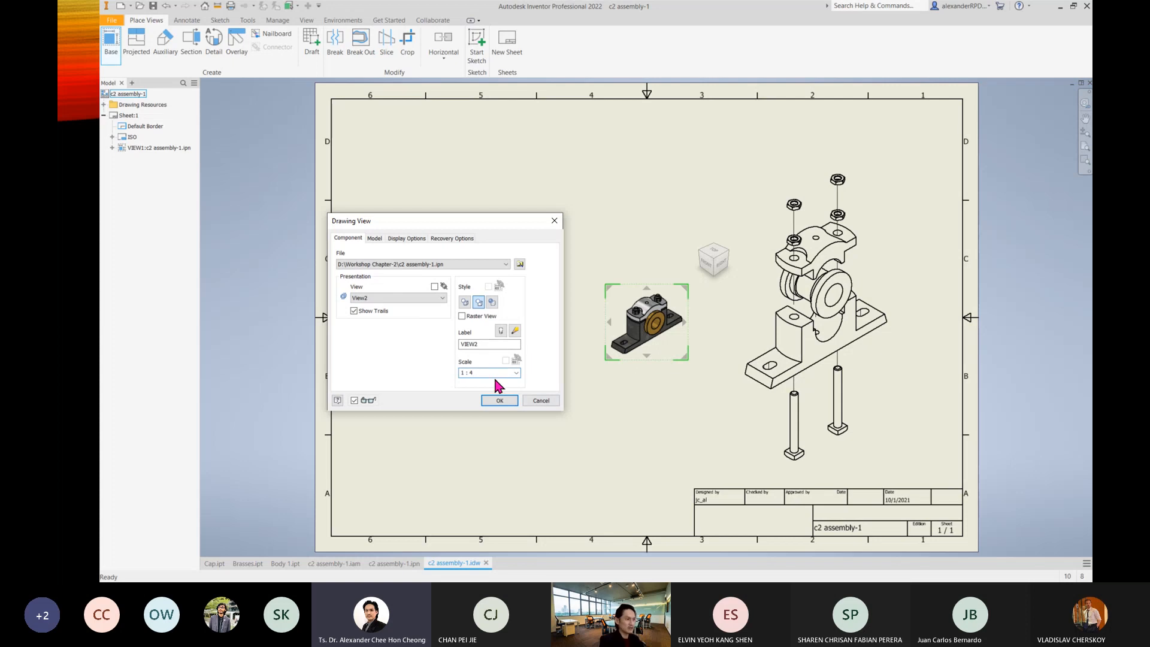
{"action": "type", "text": "1"}
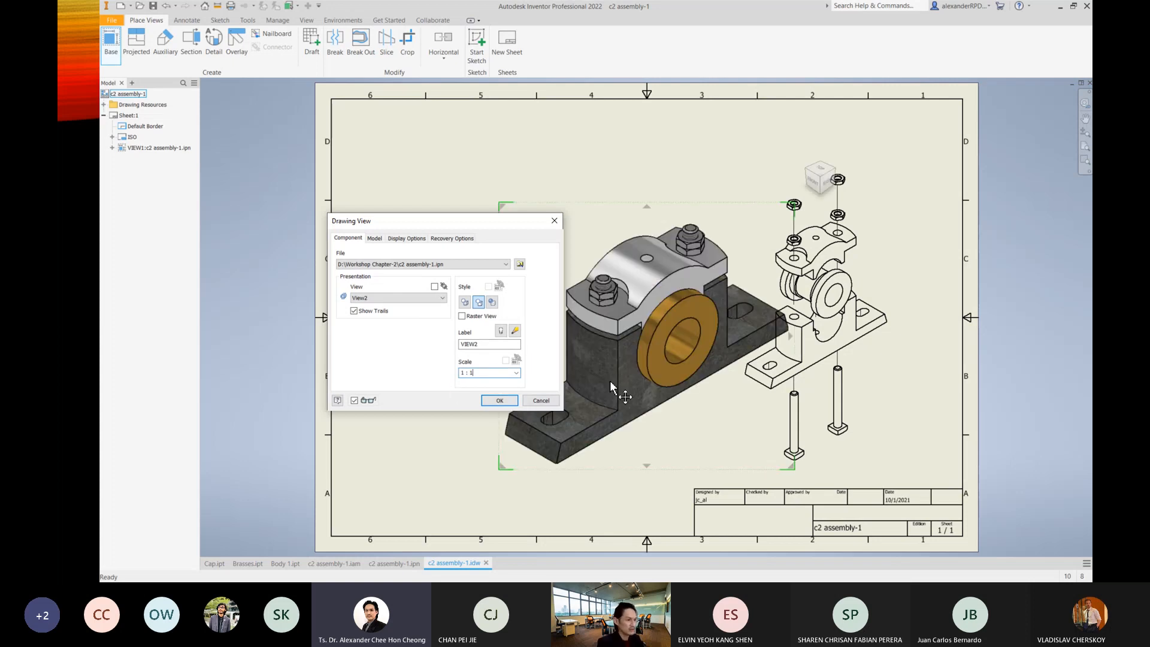
{"action": "left_click_drag", "start_coordinate": [664, 365], "coordinate": [530, 410]}
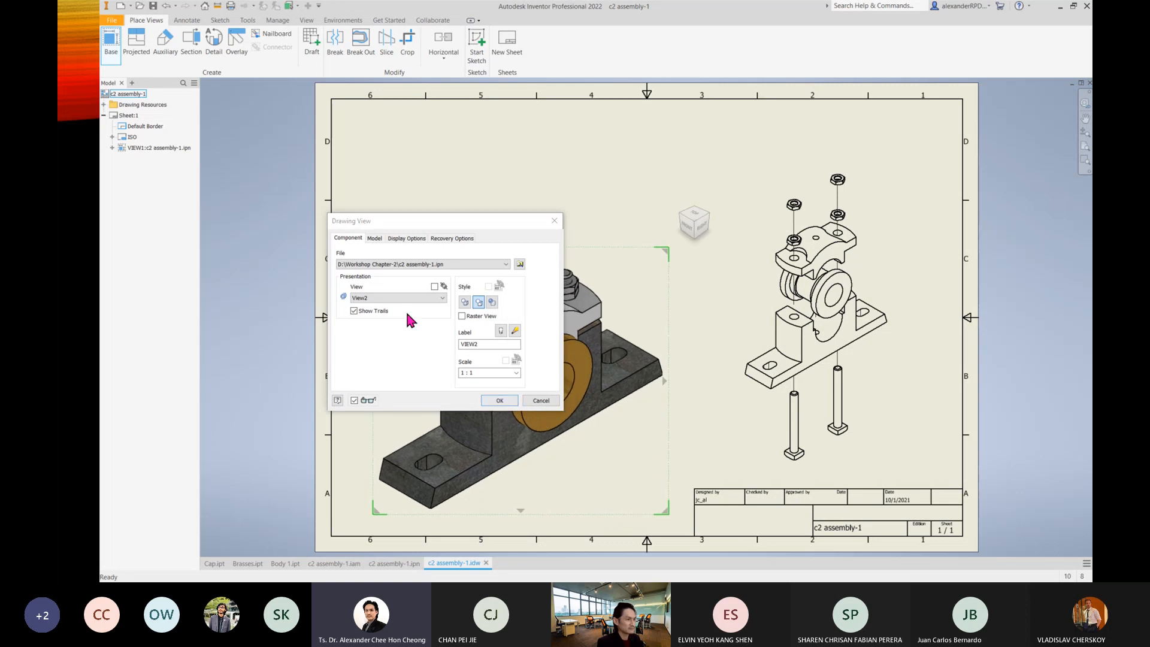
{"action": "left_click", "coordinate": [500, 400]}
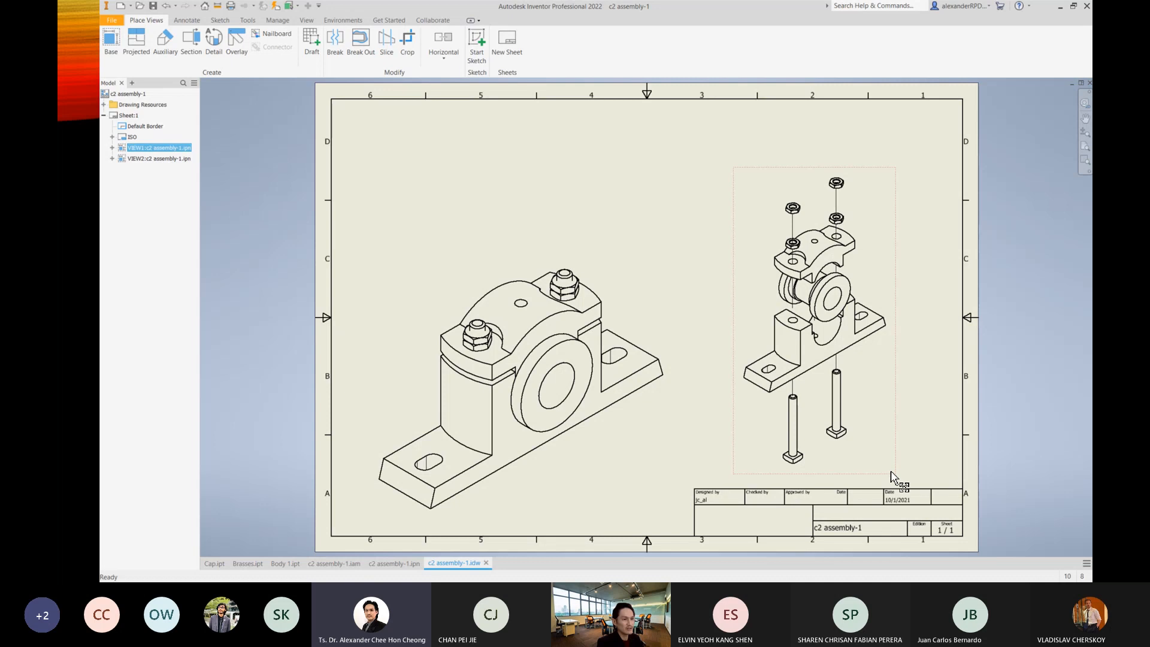
{"action": "left_click_drag", "start_coordinate": [899, 475], "coordinate": [908, 476]}
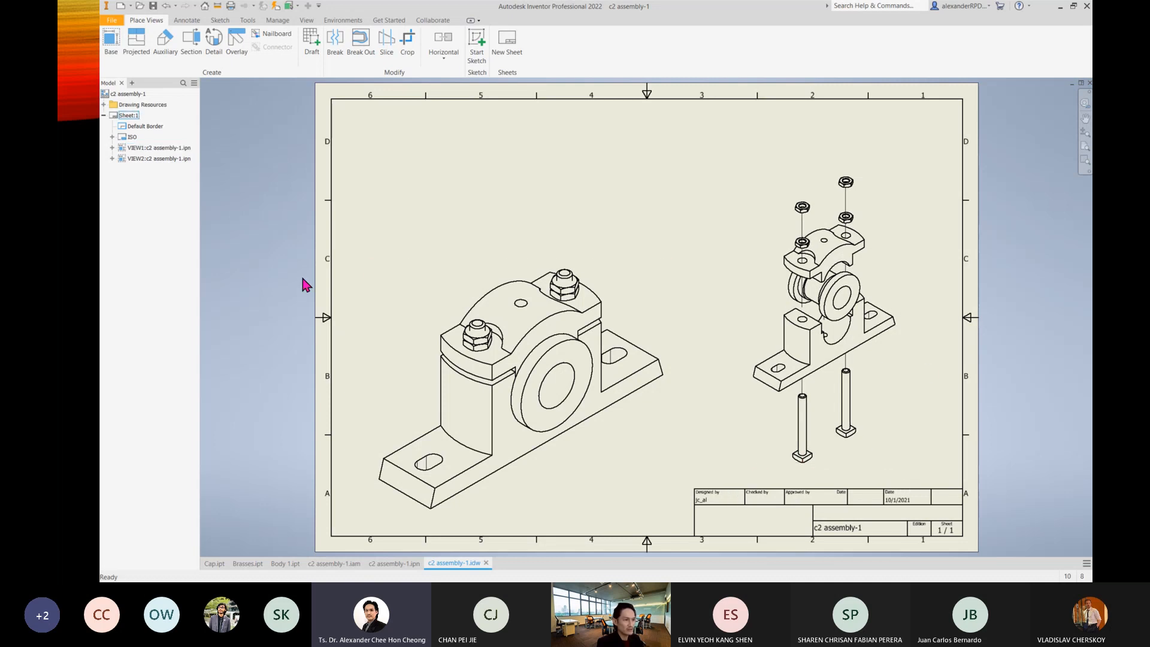
{"action": "left_click_drag", "start_coordinate": [672, 513], "coordinate": [647, 511]}
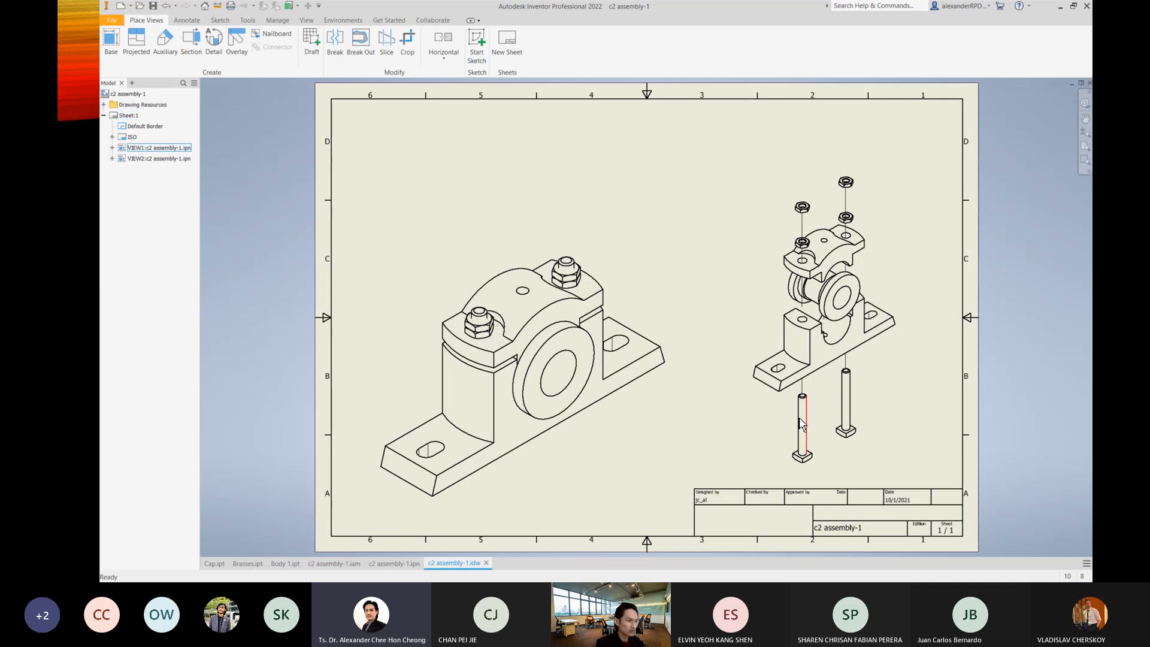
In c2 assembly-1.ipn, capture a new snapshot view of the closed assembly turned to a different orientation.
{"action": "left_click", "coordinate": [388, 563]}
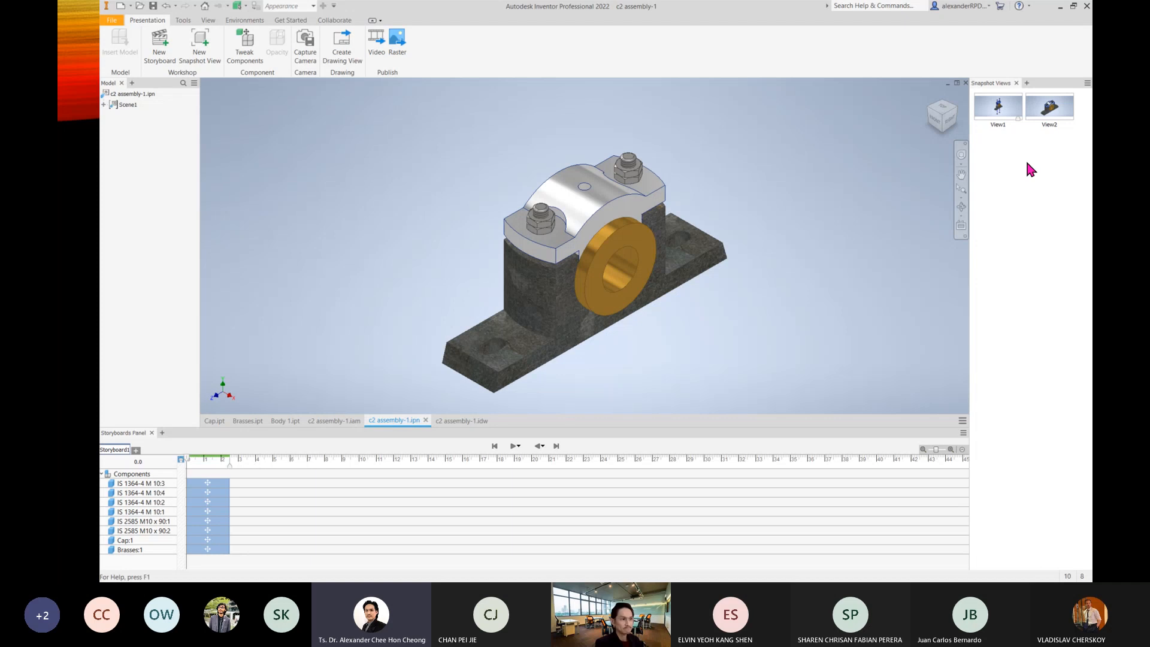
{"action": "middle_click_drag", "start_coordinate": [763, 314], "coordinate": [649, 357], "text": "shift"}
{"action": "left_click", "coordinate": [200, 45]}
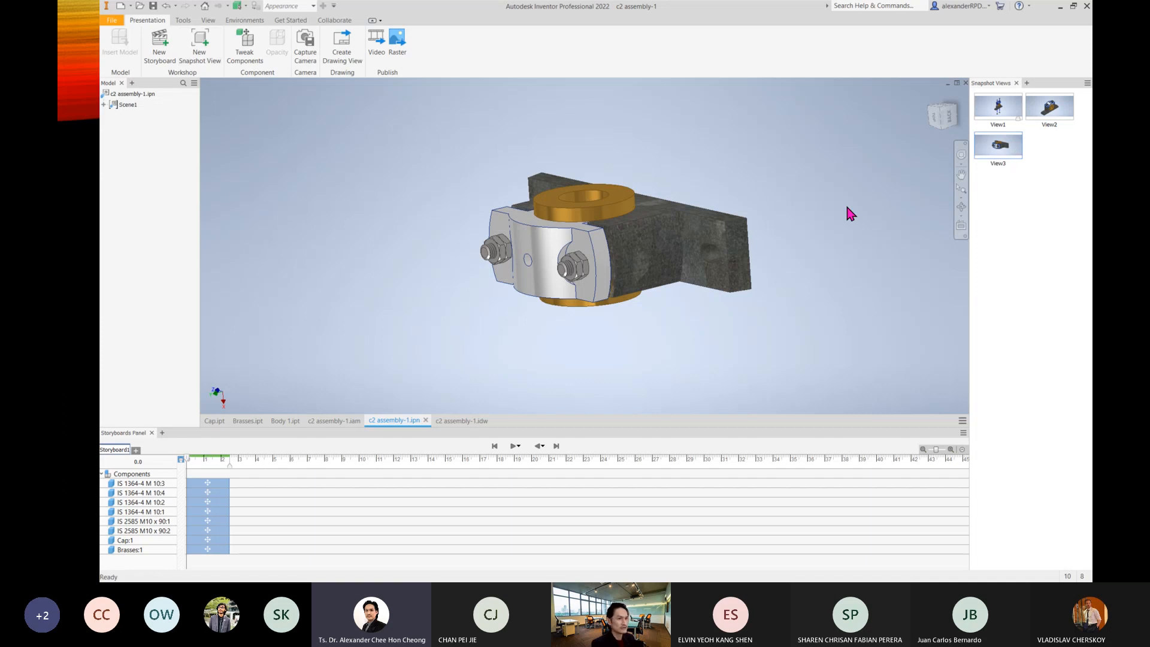
Try out View3 as a 1:4 base view above the assembled view in c2 assembly-1.idw, and cancel the placement.
{"action": "left_click", "coordinate": [468, 421]}
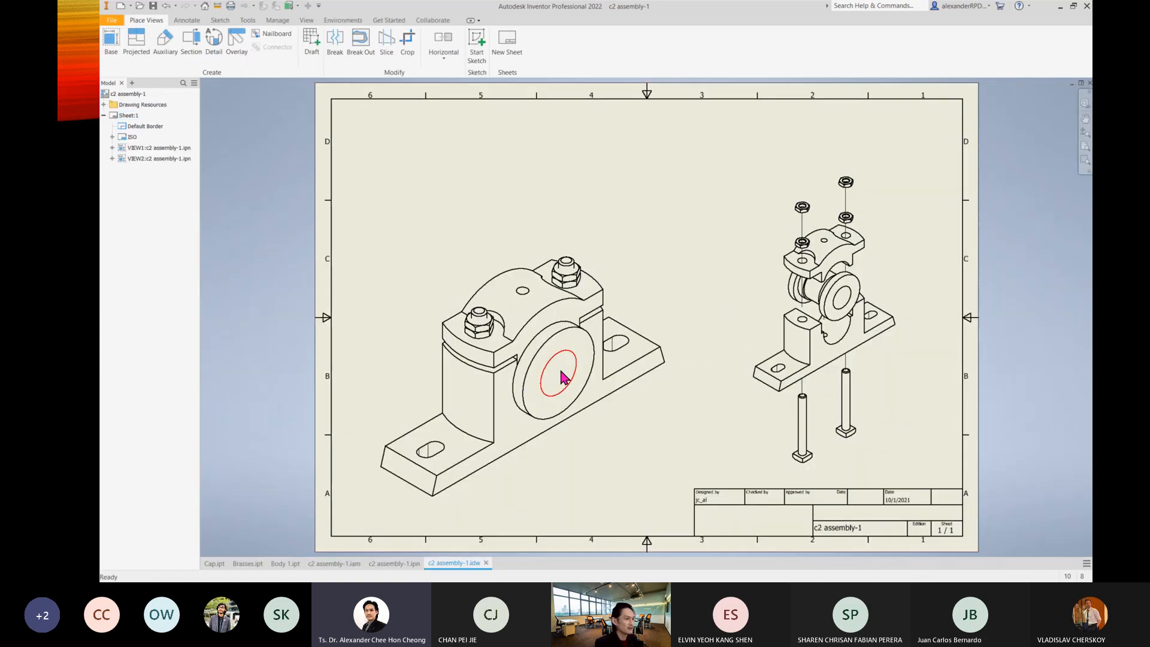
{"action": "left_click", "coordinate": [117, 43]}
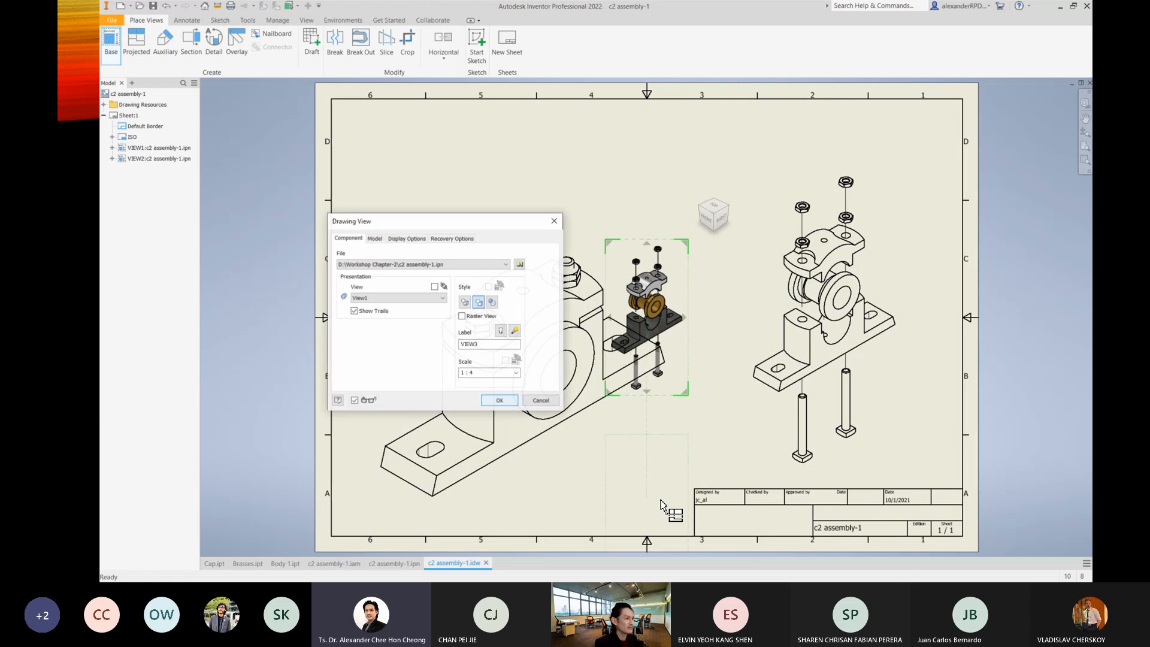
{"action": "left_click", "coordinate": [403, 298]}
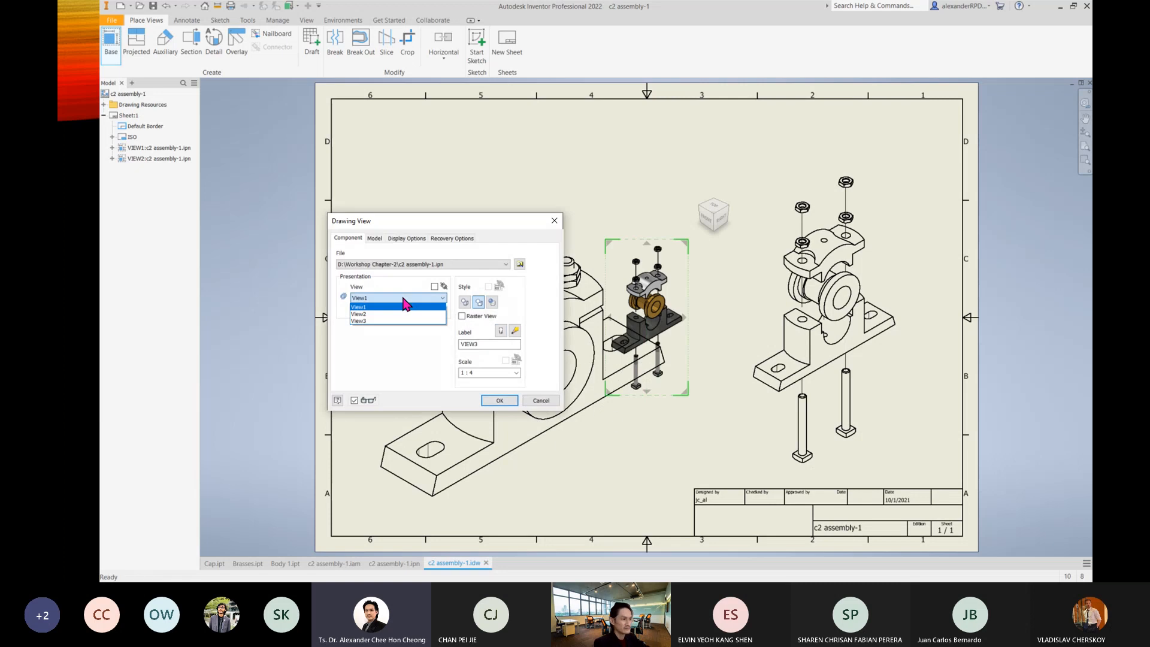
{"action": "left_click", "coordinate": [358, 320]}
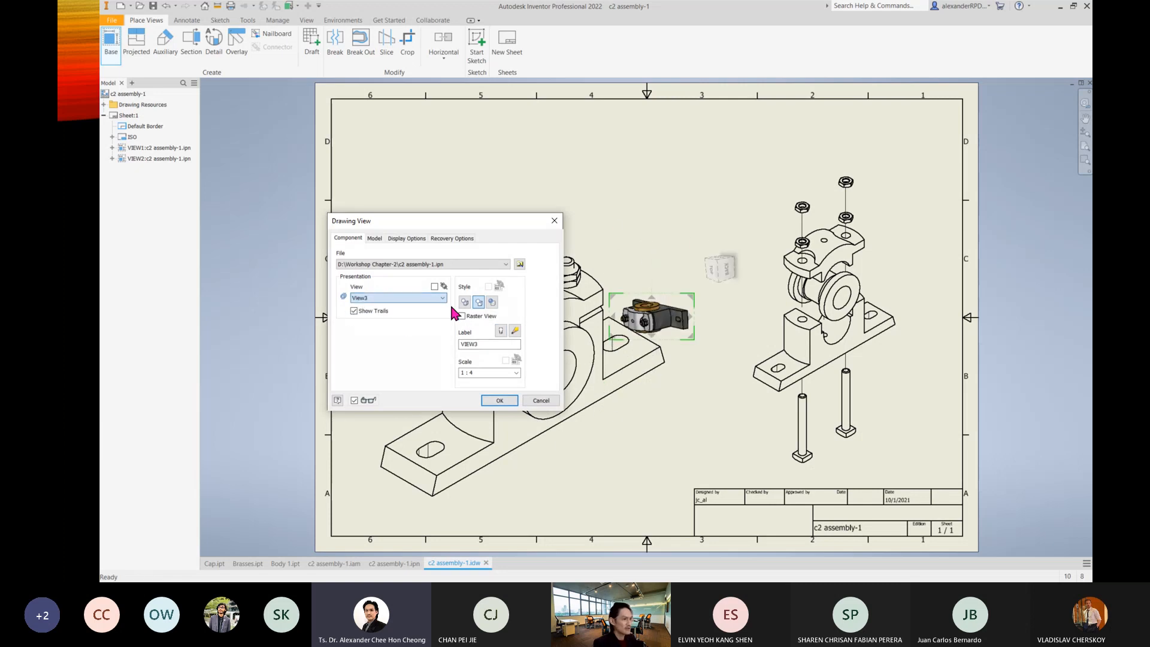
{"action": "left_click_drag", "start_coordinate": [660, 195], "coordinate": [689, 196]}
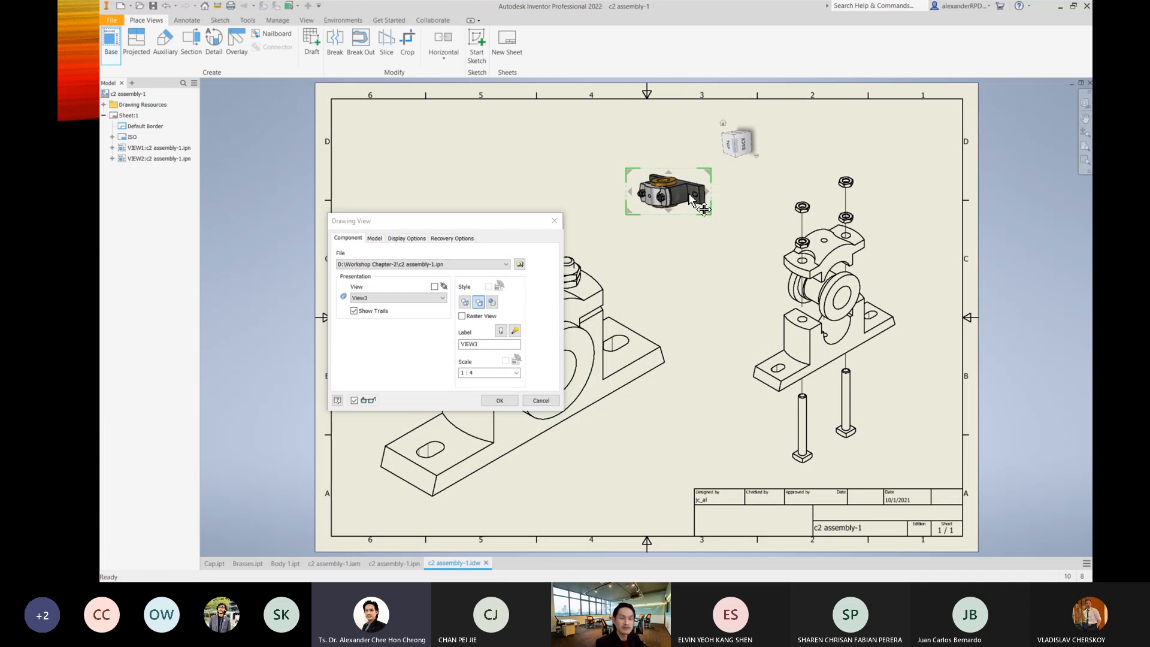
{"action": "left_click", "coordinate": [692, 198]}
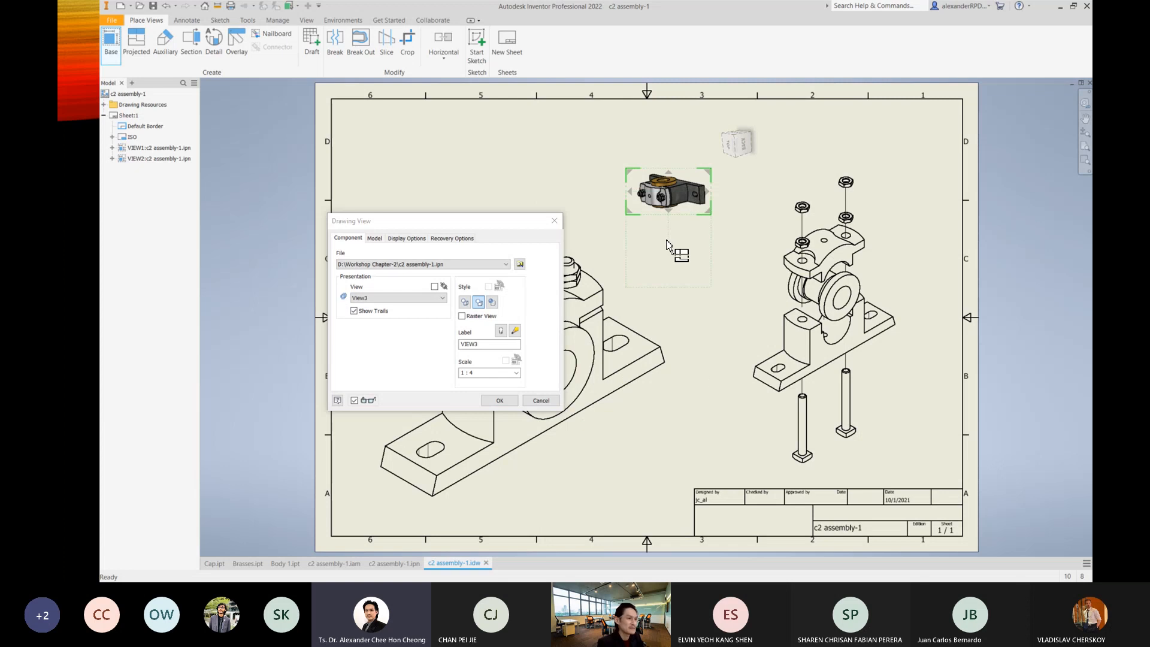
{"action": "key", "text": "Escape"}
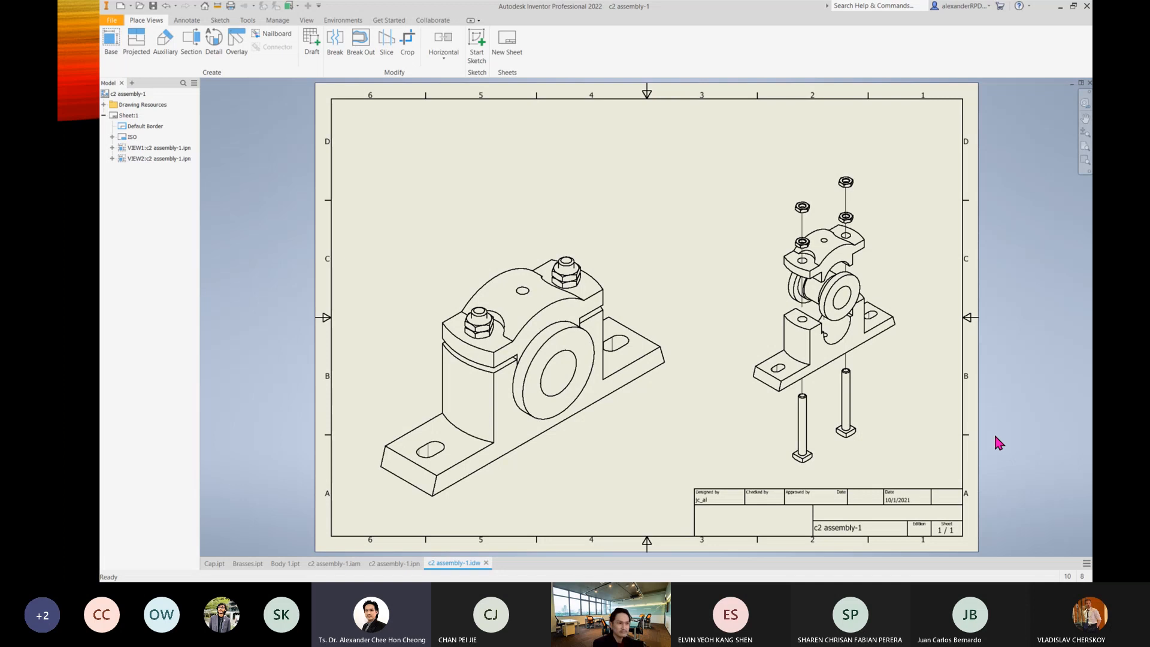
Nudge the exploded view slightly toward the sheet's outer border.
{"action": "double_click", "coordinate": [895, 467]}
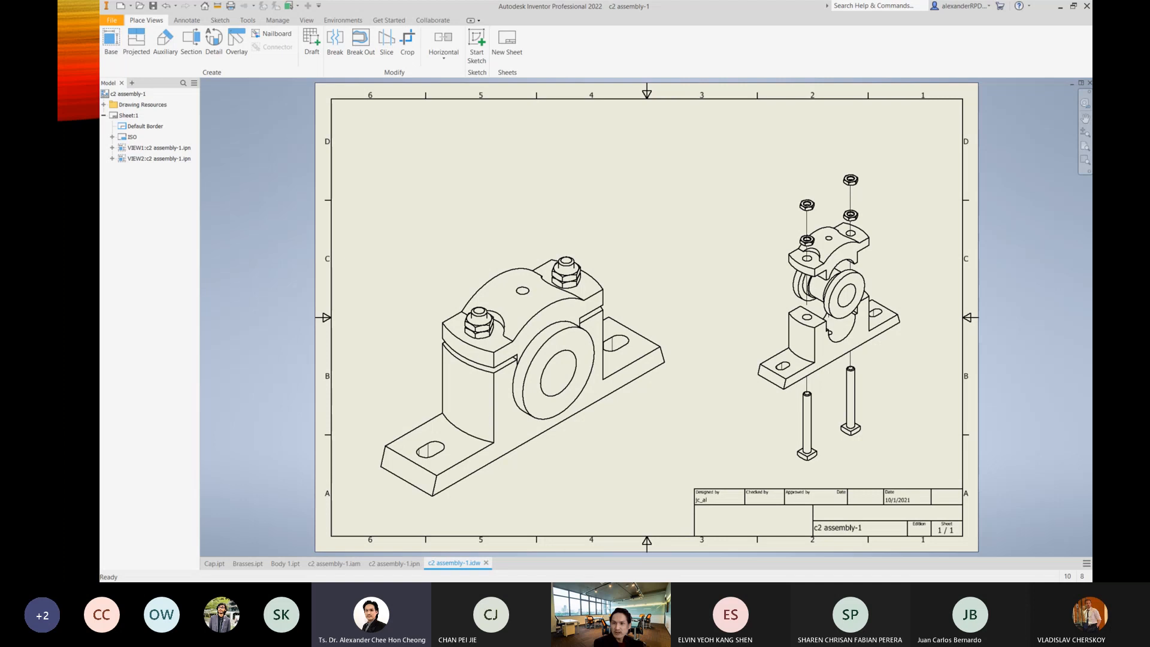
Check the Inventor Drawing slide for the required parts list, snapshot views and balloons, and return to the drawing.
{"action": "left_click", "coordinate": [676, 360]}
{"action": "left_click", "coordinate": [676, 359]}
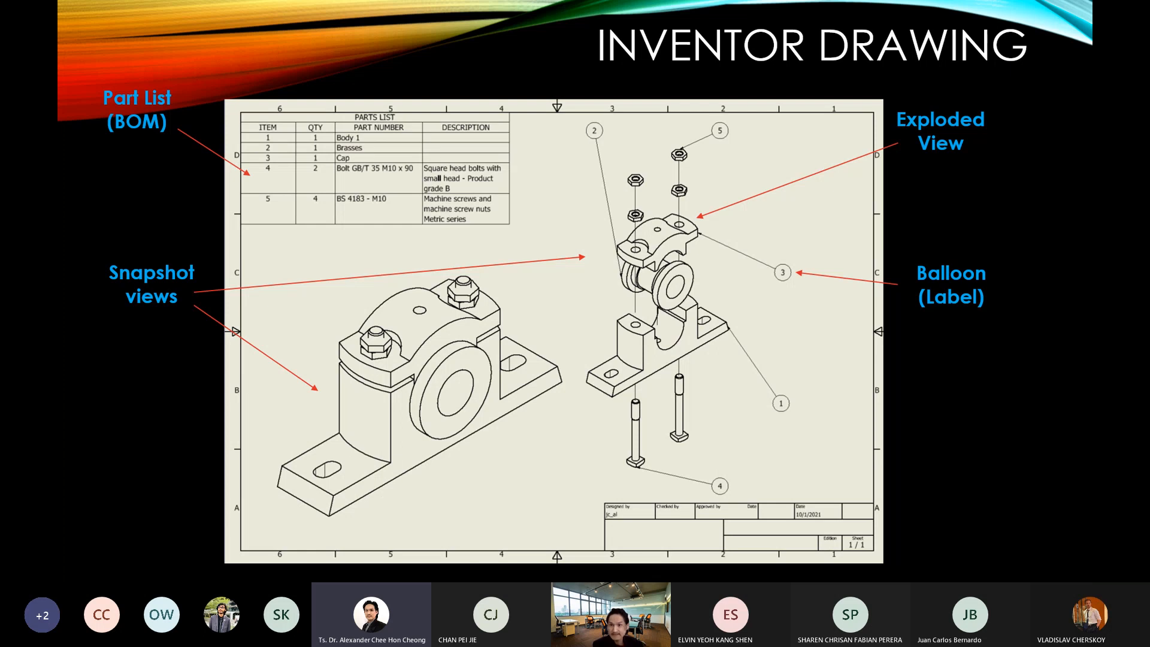
{"action": "key", "text": "alt+Tab"}
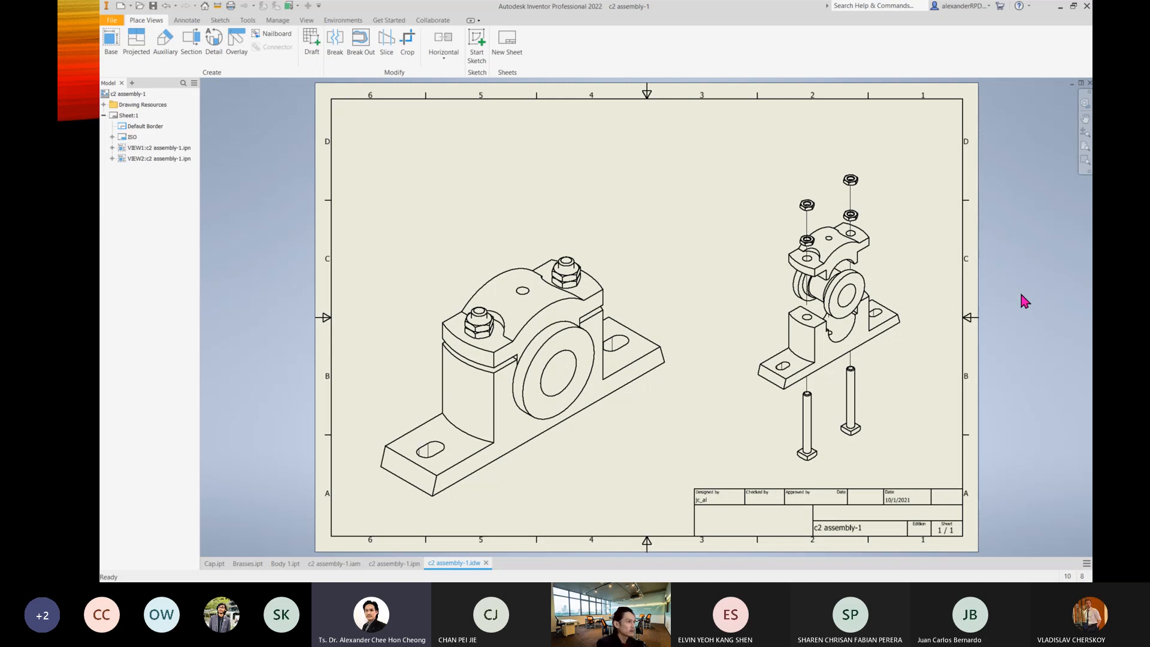
Place a Structured, First Level parts list for the exploded view in the border's upper-left corner, enabling the BOM view.
{"action": "left_click", "coordinate": [187, 20]}
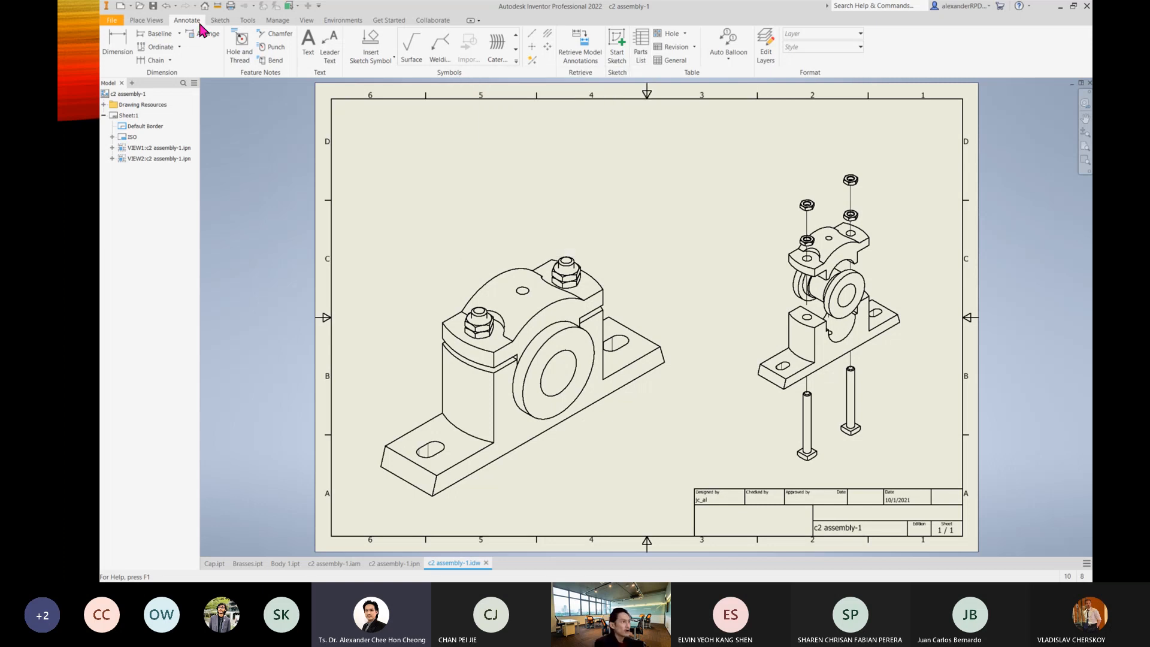
{"action": "left_click", "coordinate": [647, 59]}
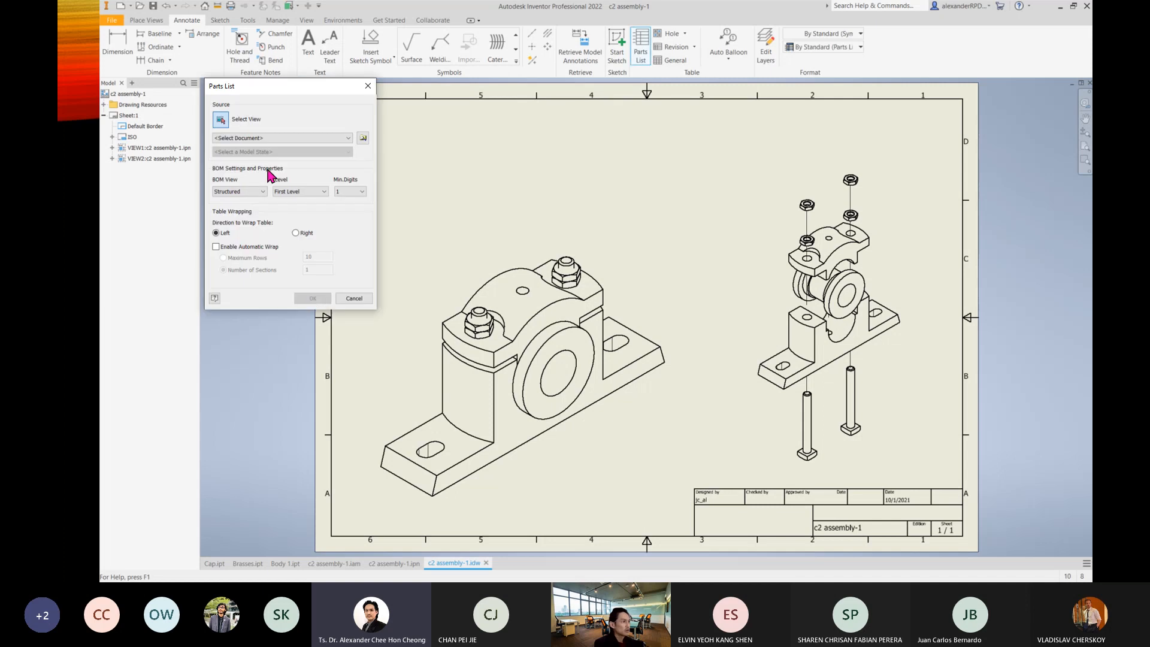
{"action": "left_click_drag", "start_coordinate": [284, 97], "coordinate": [228, 121]}
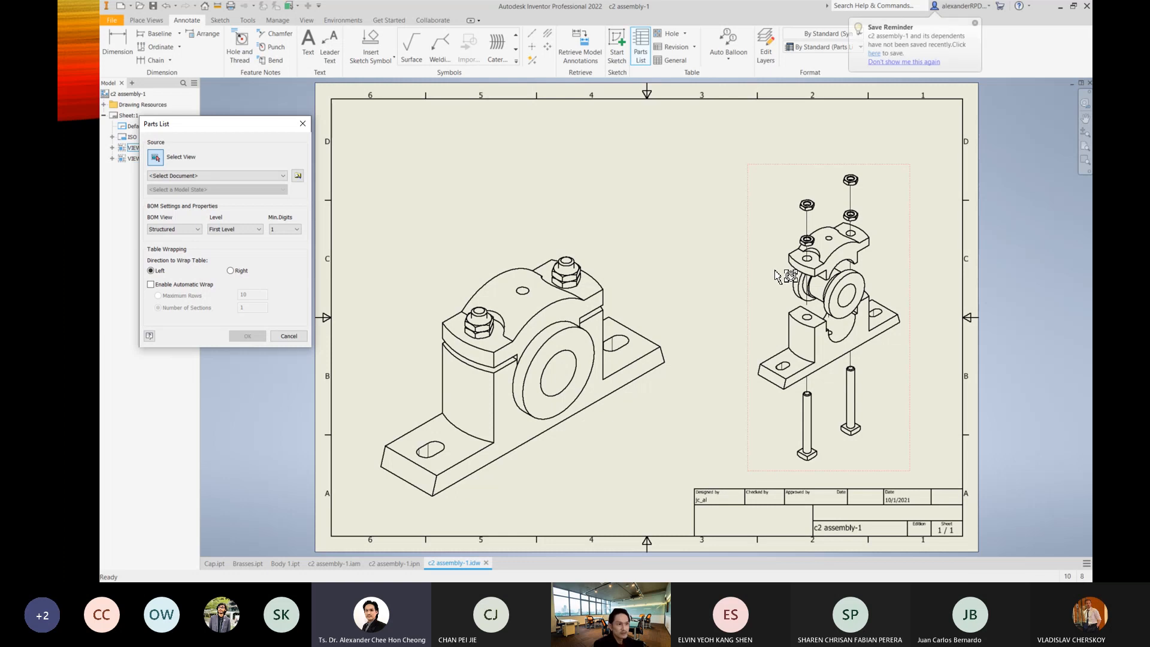
{"action": "left_click", "coordinate": [757, 233]}
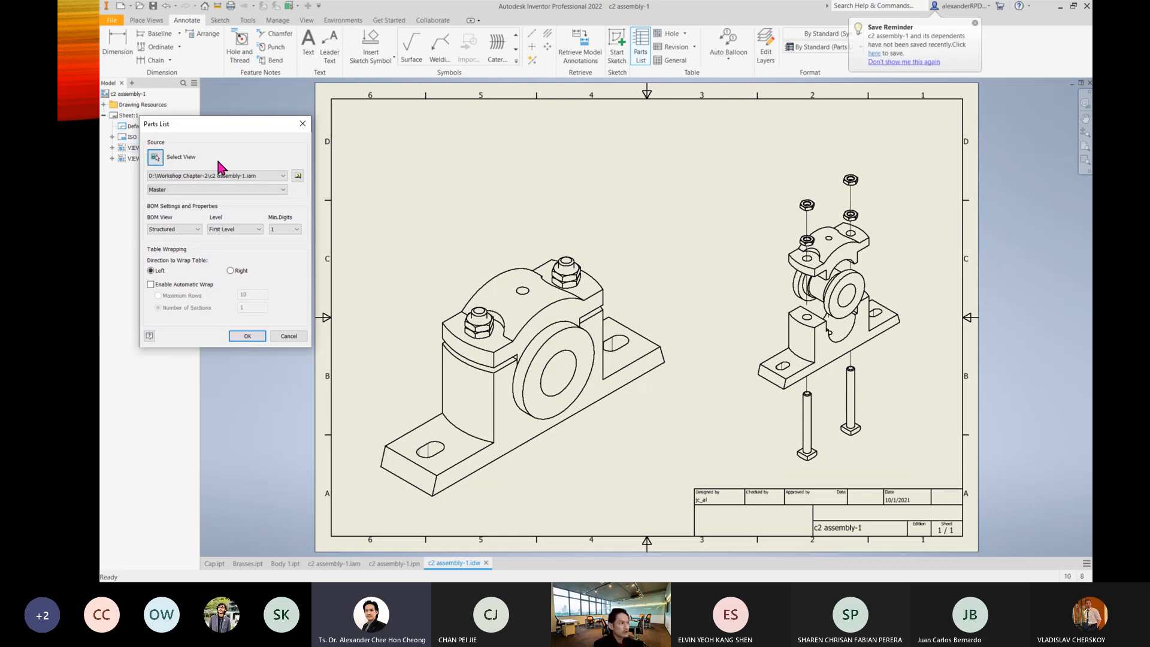
{"action": "left_click_drag", "start_coordinate": [225, 125], "coordinate": [410, 142]}
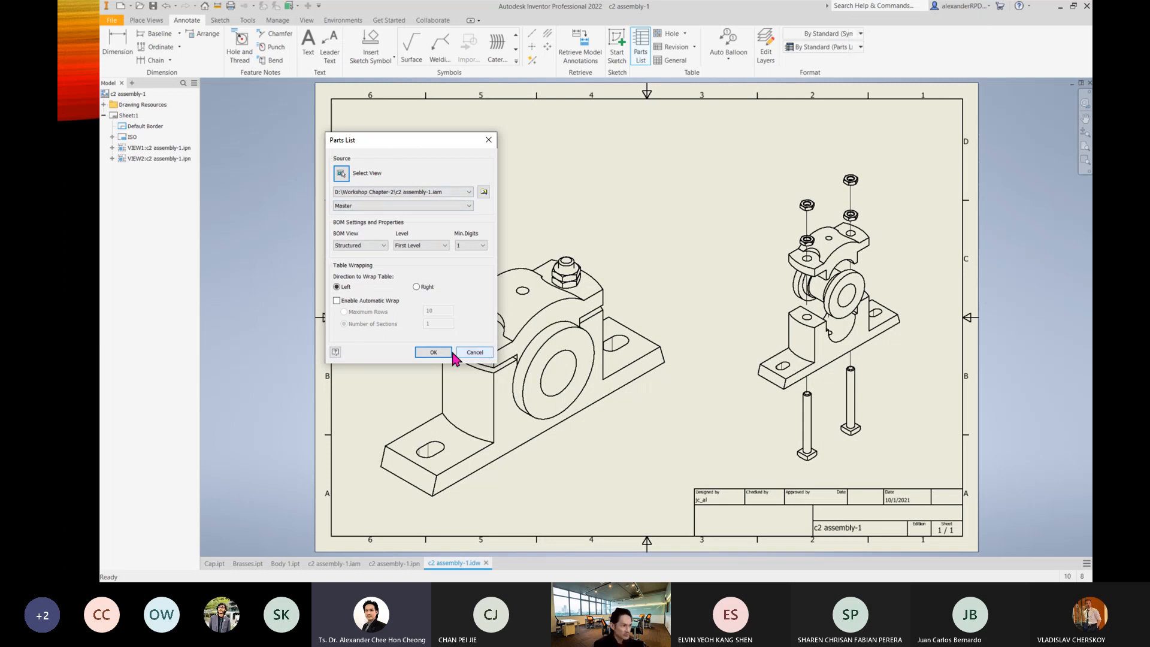
{"action": "left_click", "coordinate": [433, 352]}
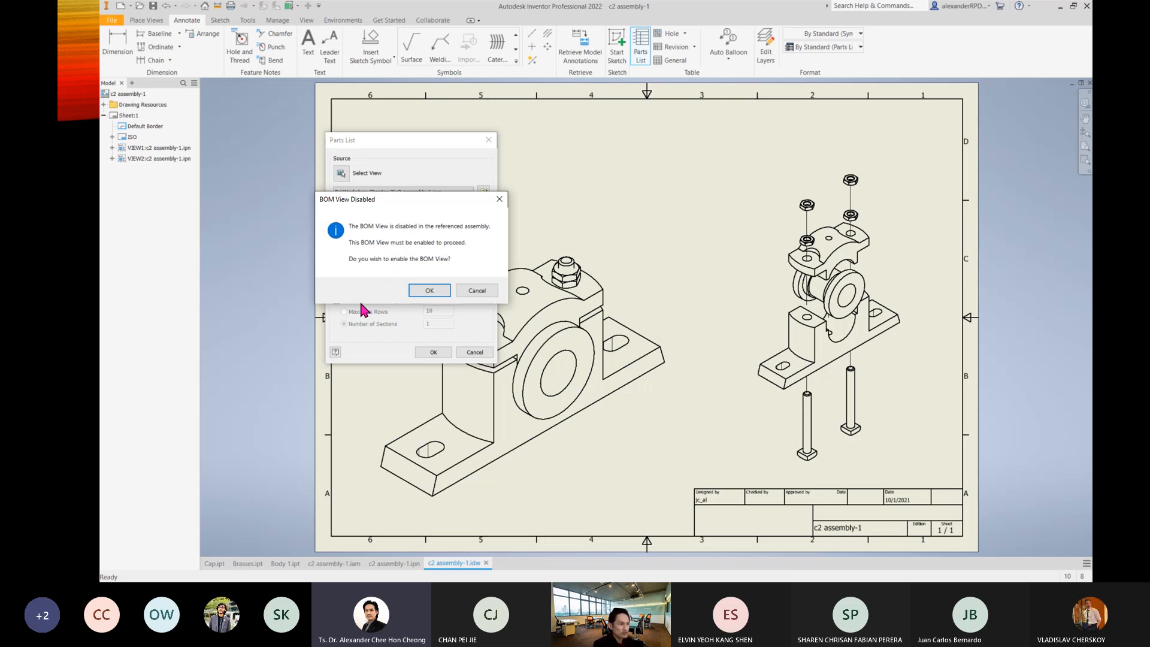
{"action": "left_click", "coordinate": [430, 291]}
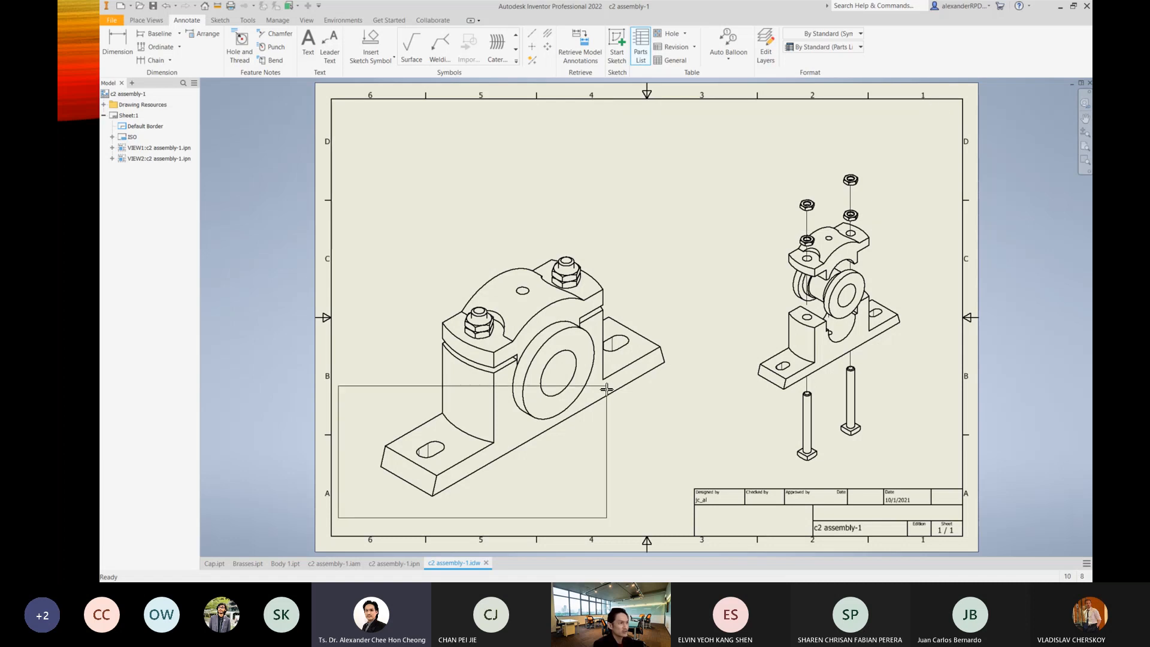
{"action": "left_click", "coordinate": [609, 109]}
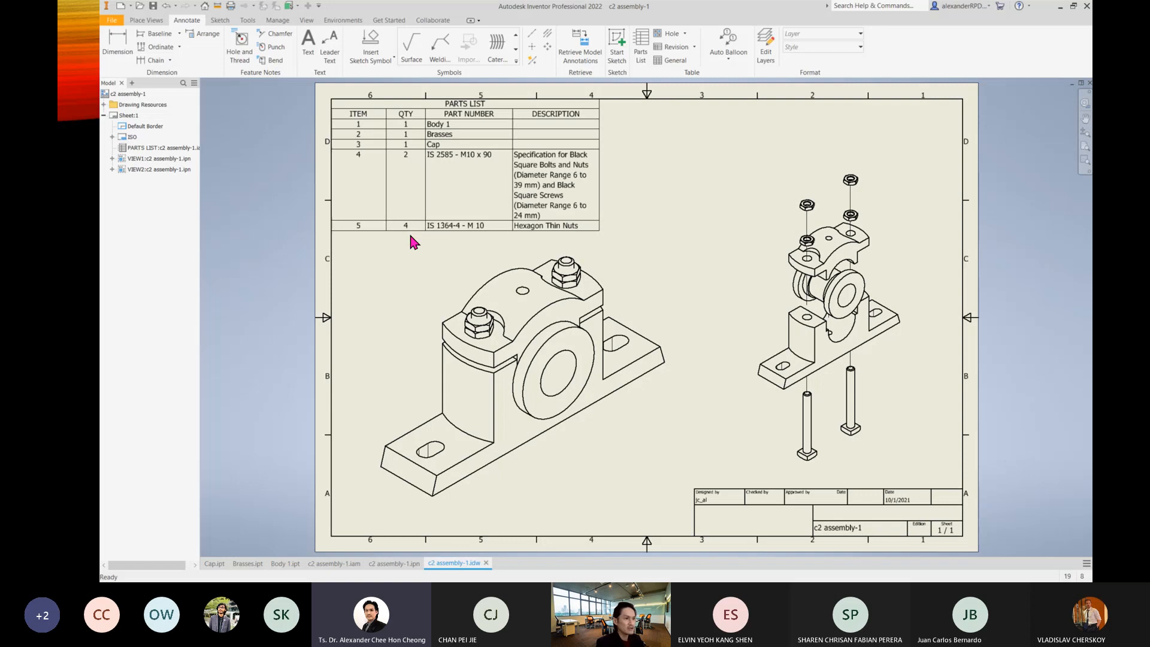
Compare the parts list quantities with the nuts, bolts, cap, brasses and body shown in the exploded view.
{"action": "left_click_drag", "start_coordinate": [405, 232], "coordinate": [401, 243]}
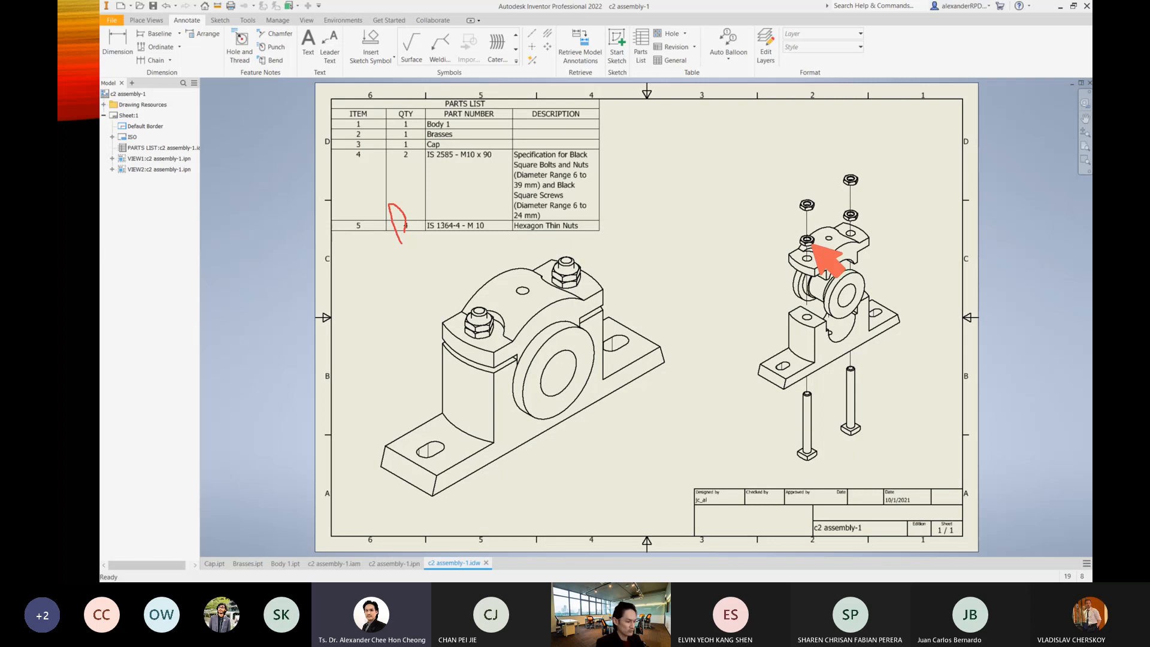
{"action": "left_click_drag", "start_coordinate": [793, 204], "coordinate": [821, 205]}
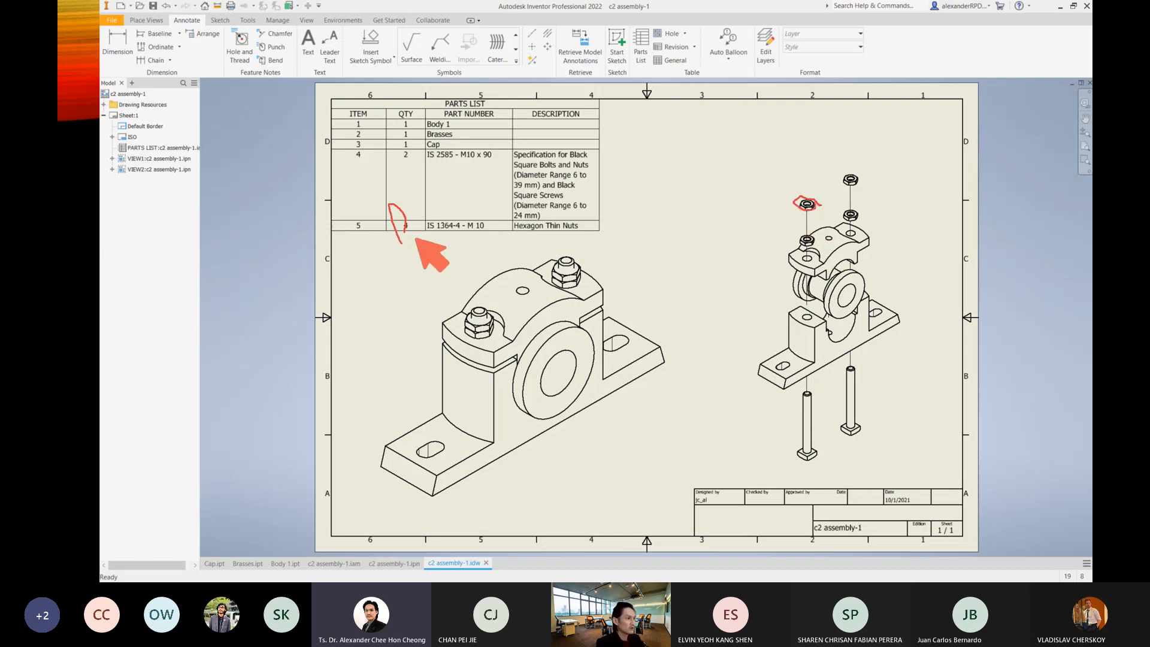
{"action": "key", "text": "Escape"}
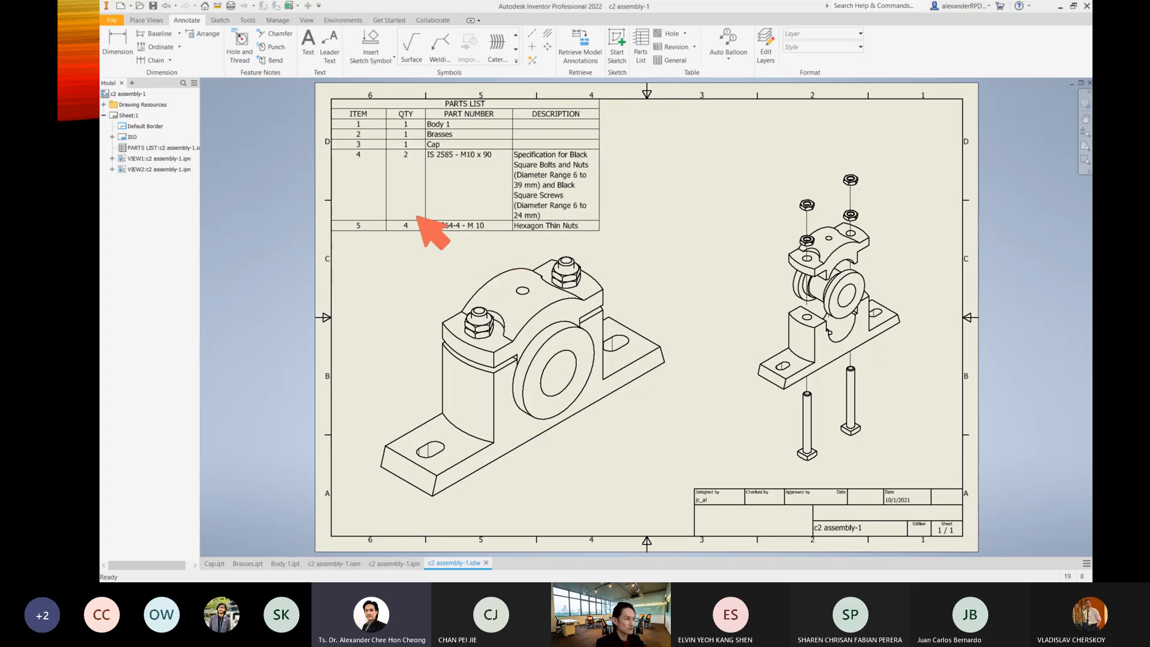
{"action": "left_click_drag", "start_coordinate": [402, 207], "coordinate": [417, 227]}
{"action": "left_click_drag", "start_coordinate": [413, 139], "coordinate": [419, 162]}
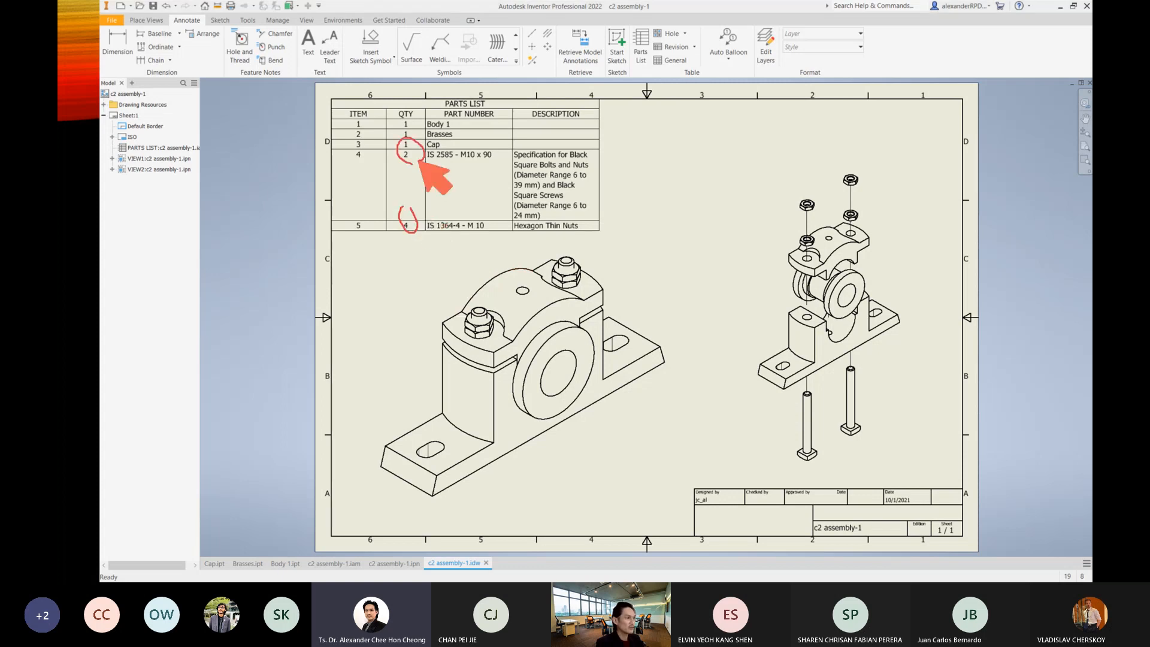
{"action": "left_click_drag", "start_coordinate": [815, 424], "coordinate": [822, 432]}
{"action": "left_click_drag", "start_coordinate": [857, 401], "coordinate": [862, 416]}
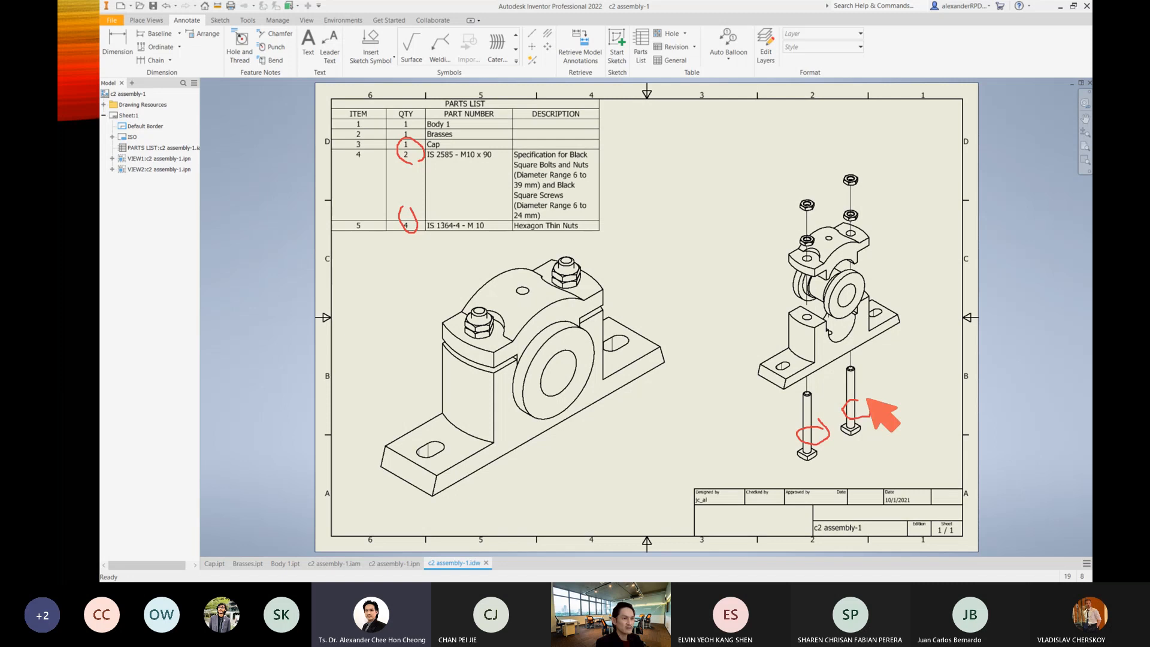
{"action": "key", "text": "Escape"}
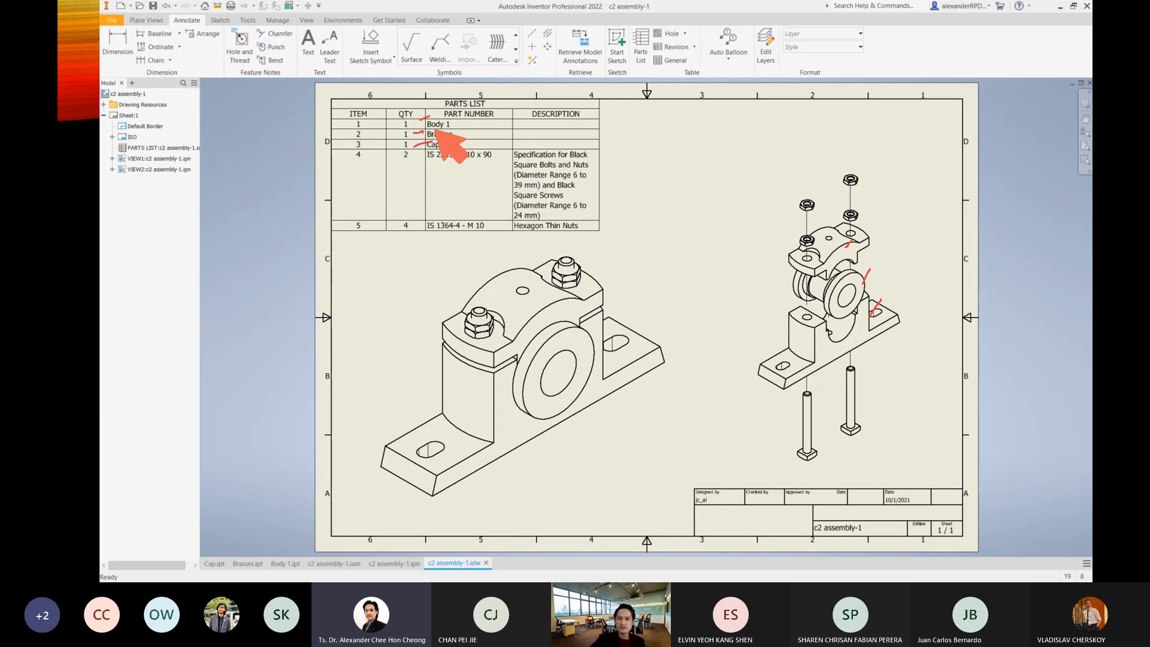
{"action": "left_click_drag", "start_coordinate": [394, 100], "coordinate": [422, 170]}
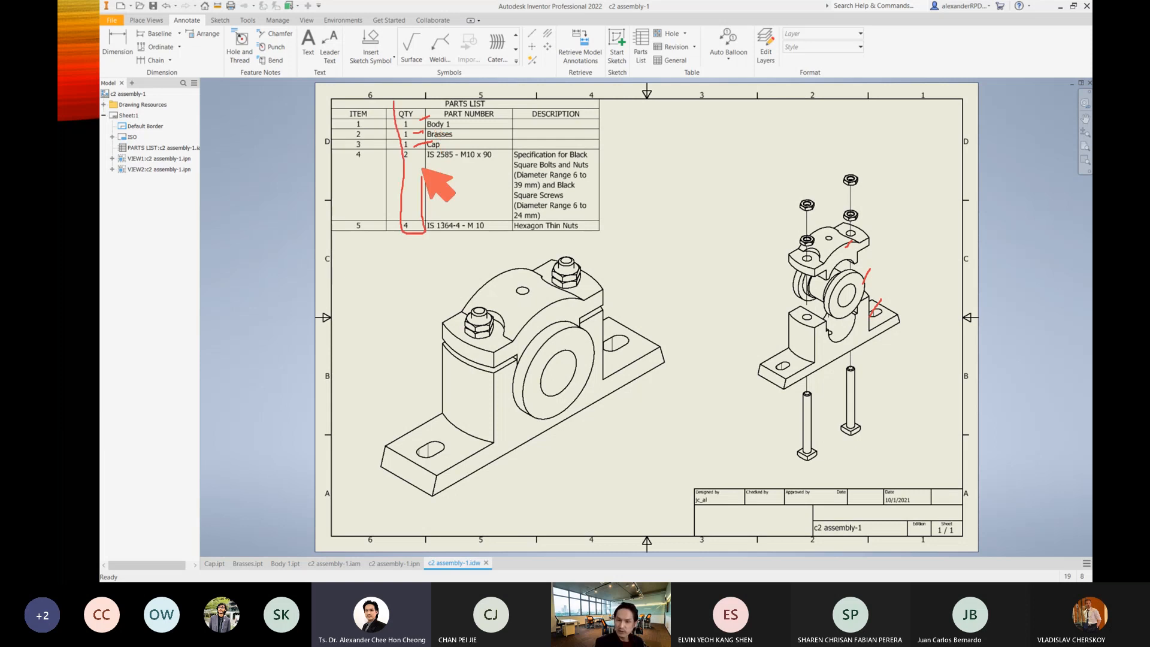
{"action": "key", "text": "Escape"}
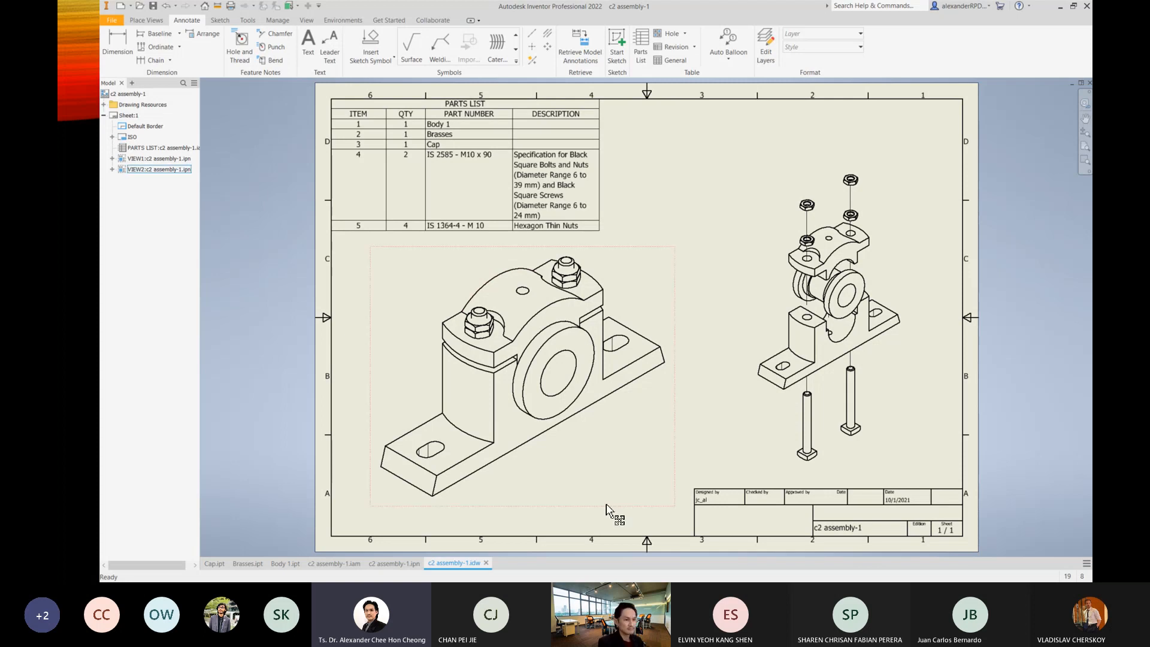
Move the assembled view slightly down, away from the parts list, and the exploded view slightly up, away from the title block.
{"action": "left_click_drag", "start_coordinate": [606, 506], "coordinate": [600, 528]}
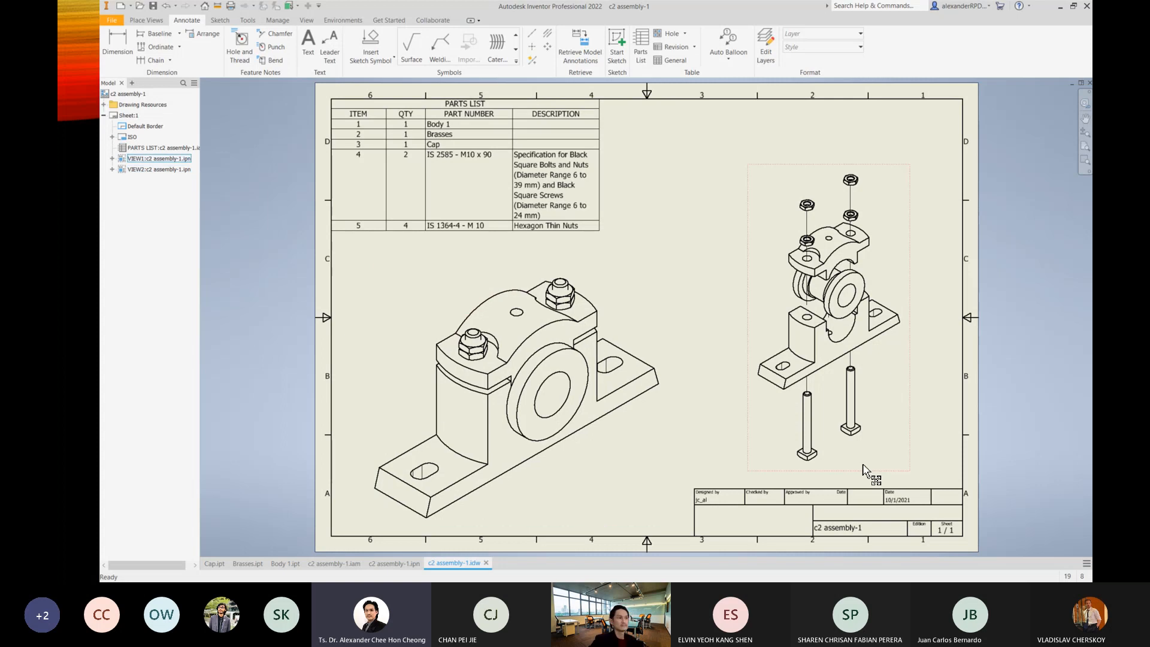
{"action": "left_click_drag", "start_coordinate": [863, 469], "coordinate": [855, 449]}
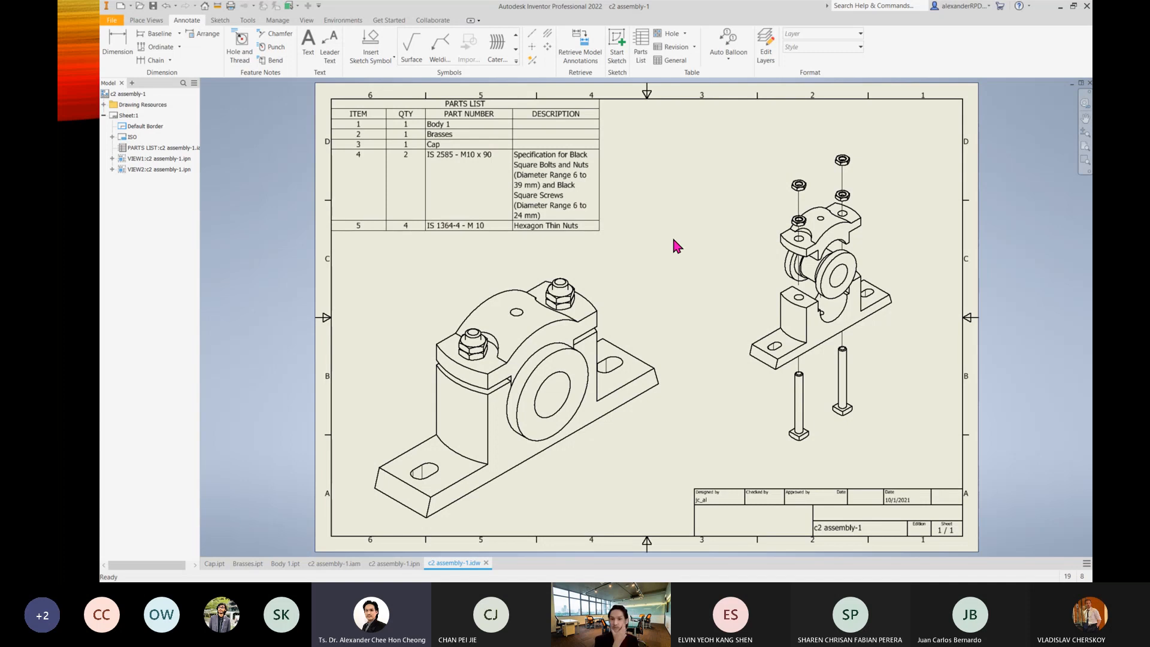
Add a balloon to the upper-left hexagon nut in the exploded view, placed up and to the left of it.
{"action": "left_click", "coordinate": [729, 59]}
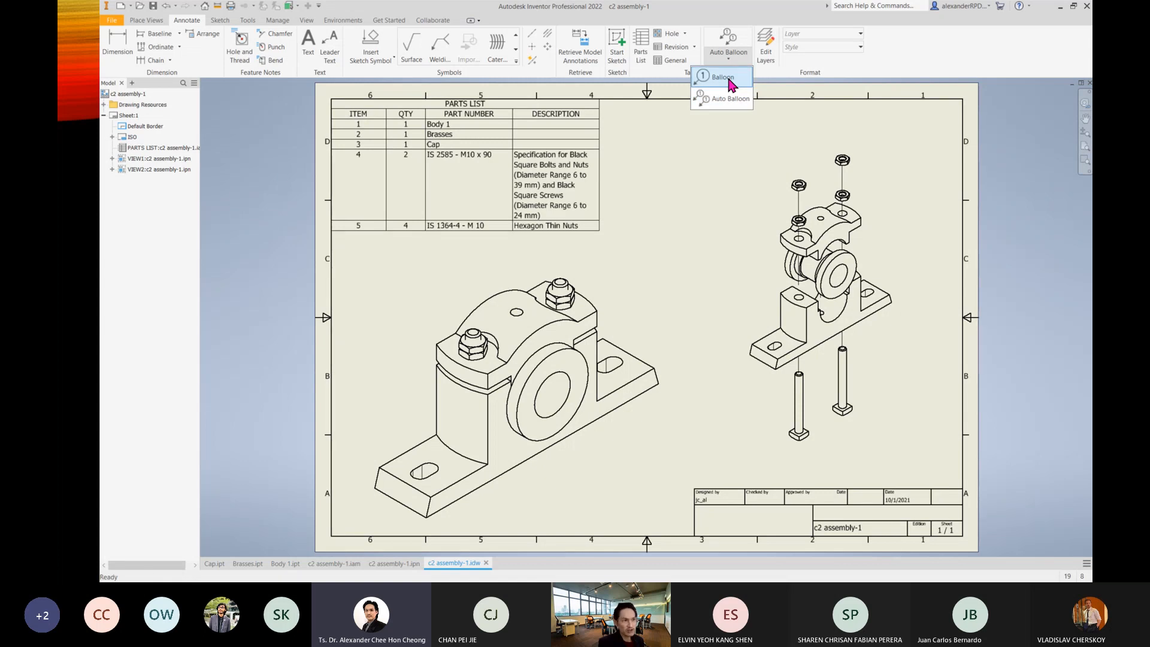
{"action": "left_click", "coordinate": [724, 78]}
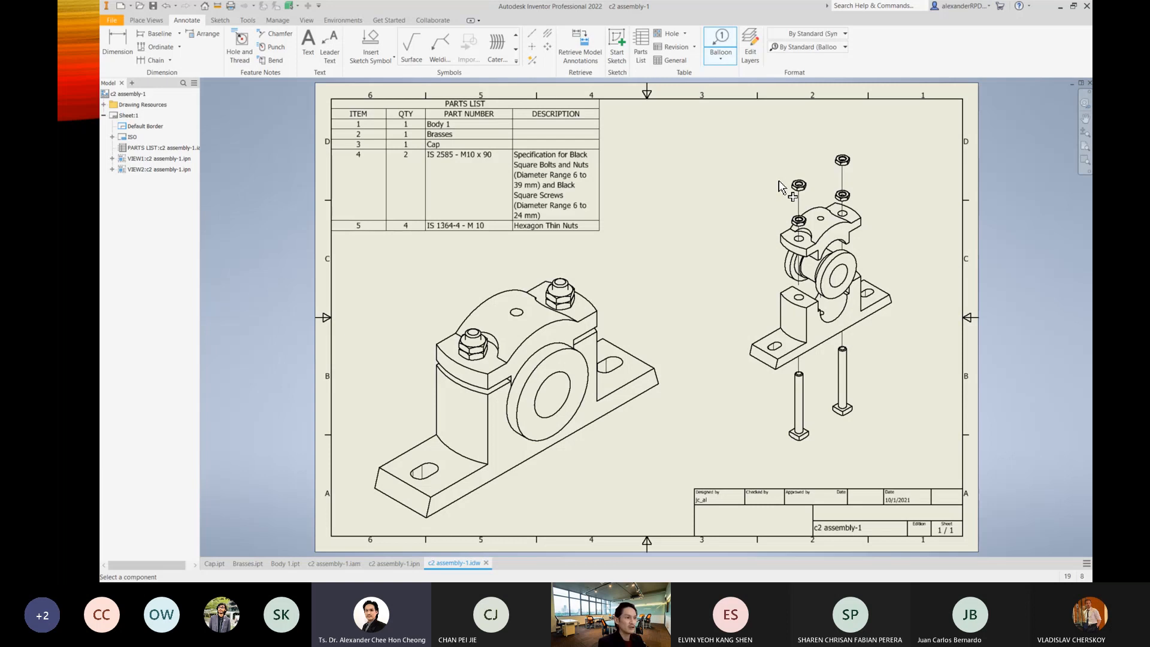
{"action": "left_click", "coordinate": [789, 182]}
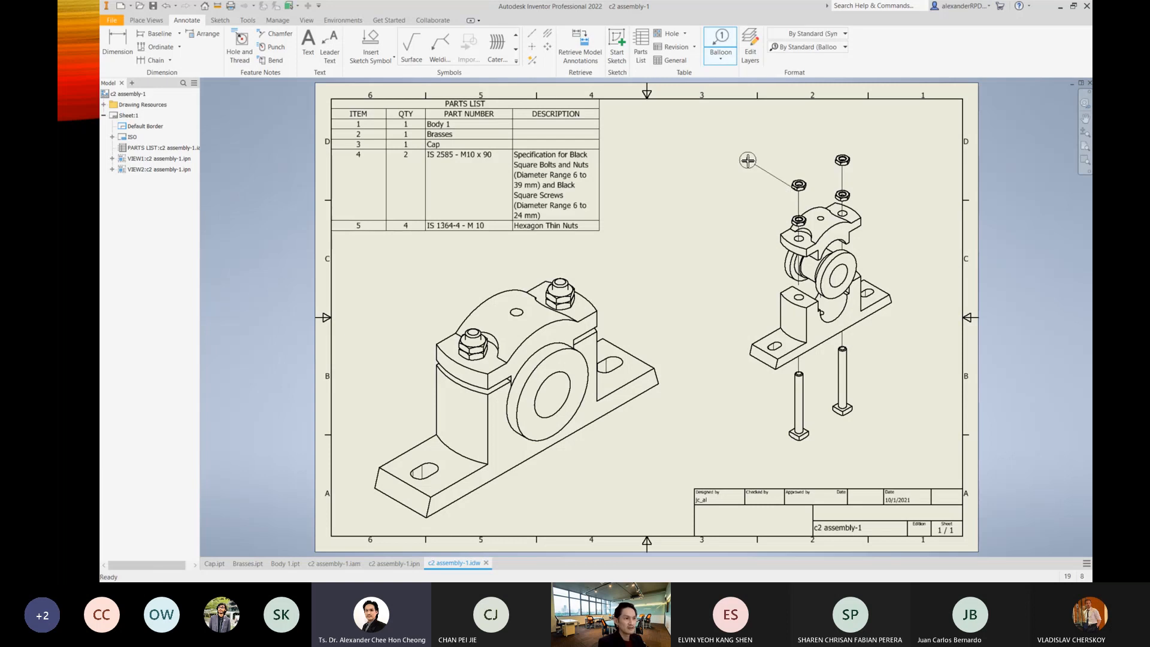
{"action": "left_click", "coordinate": [748, 161]}
{"action": "right_click", "coordinate": [731, 210]}
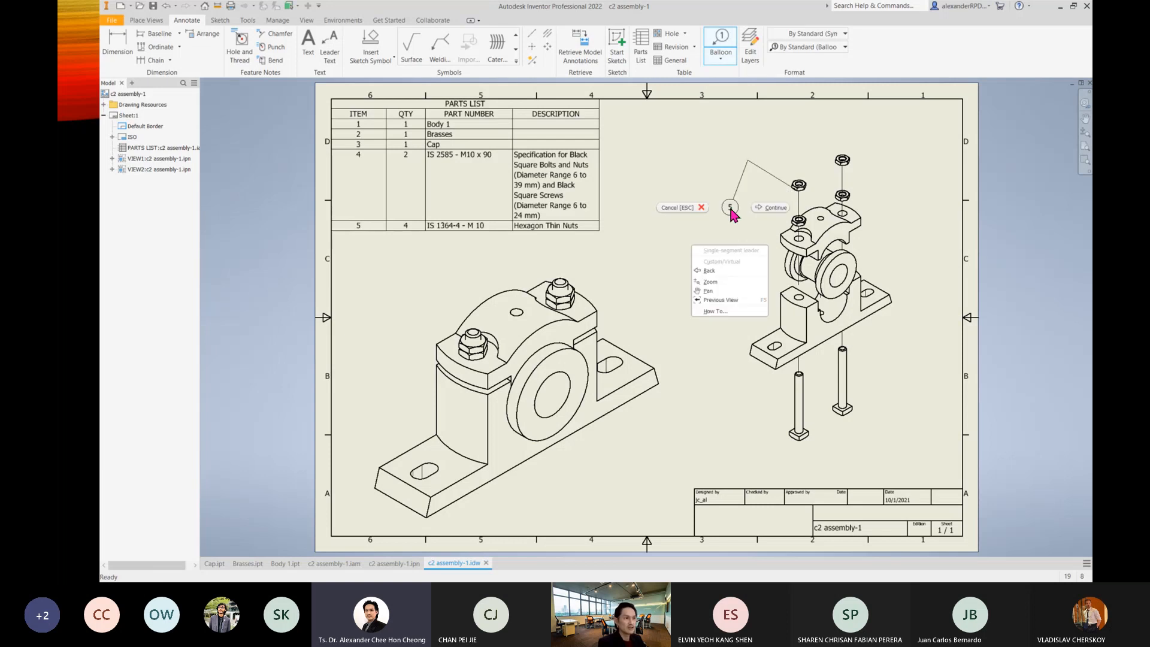
{"action": "left_click", "coordinate": [773, 207]}
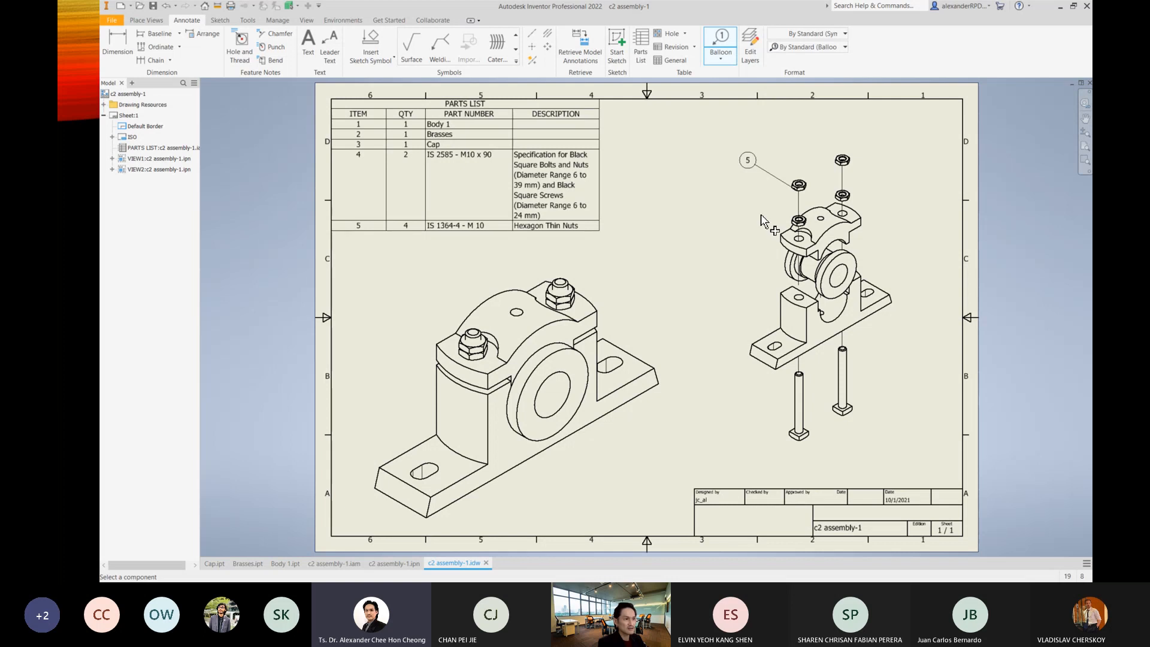
Balloon the cap and the body on the left of the exploded view, and the brasses on its right.
{"action": "left_click", "coordinate": [786, 243]}
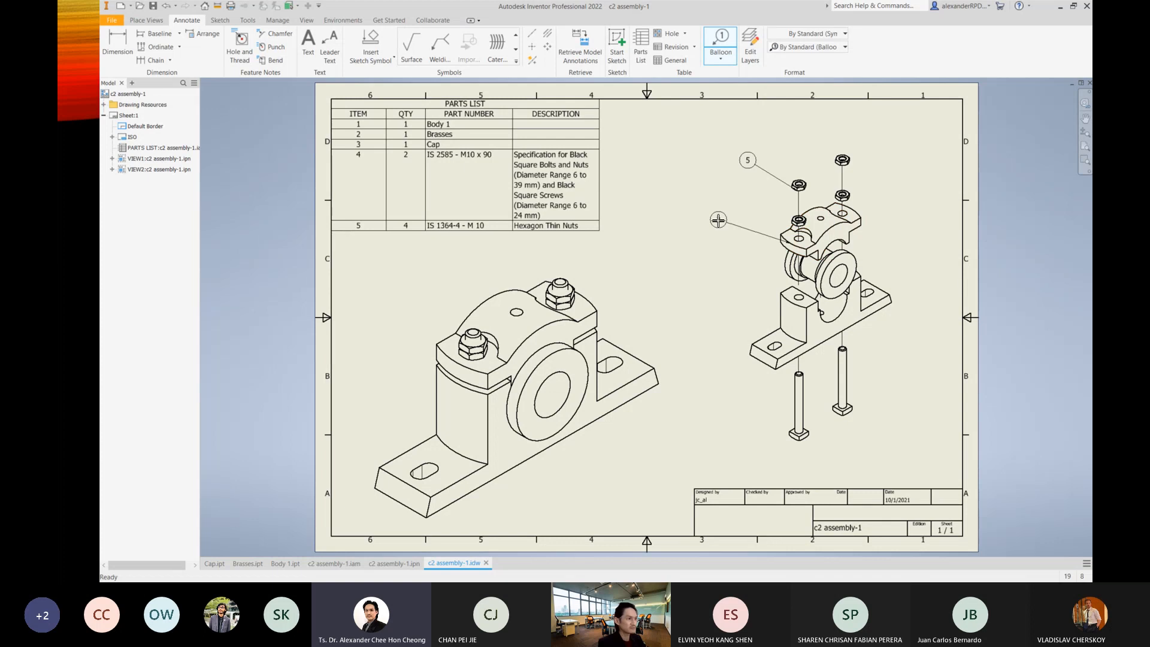
{"action": "left_click", "coordinate": [718, 220]}
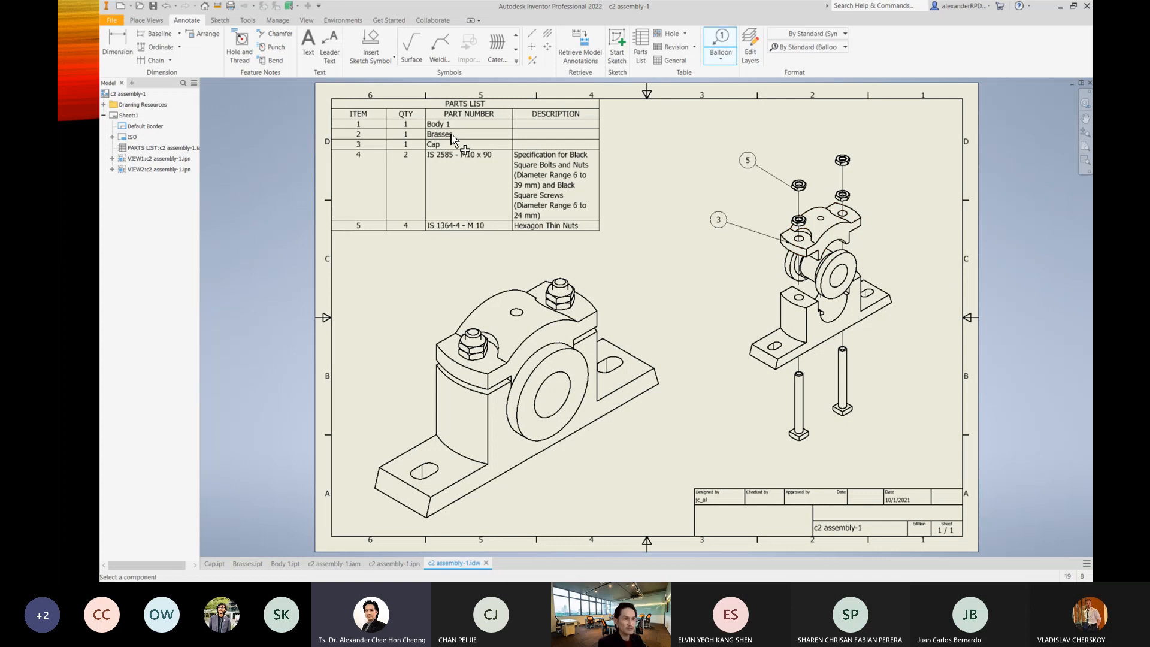
{"action": "left_click", "coordinate": [855, 271]}
{"action": "right_click", "coordinate": [899, 219]}
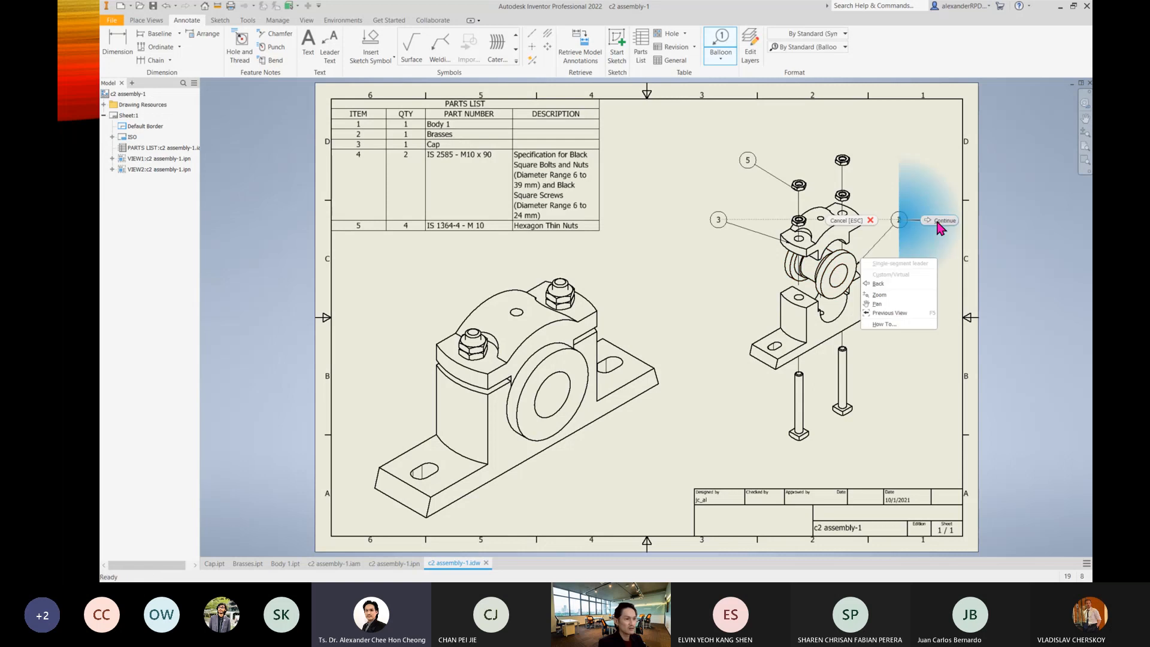
{"action": "left_click", "coordinate": [938, 221]}
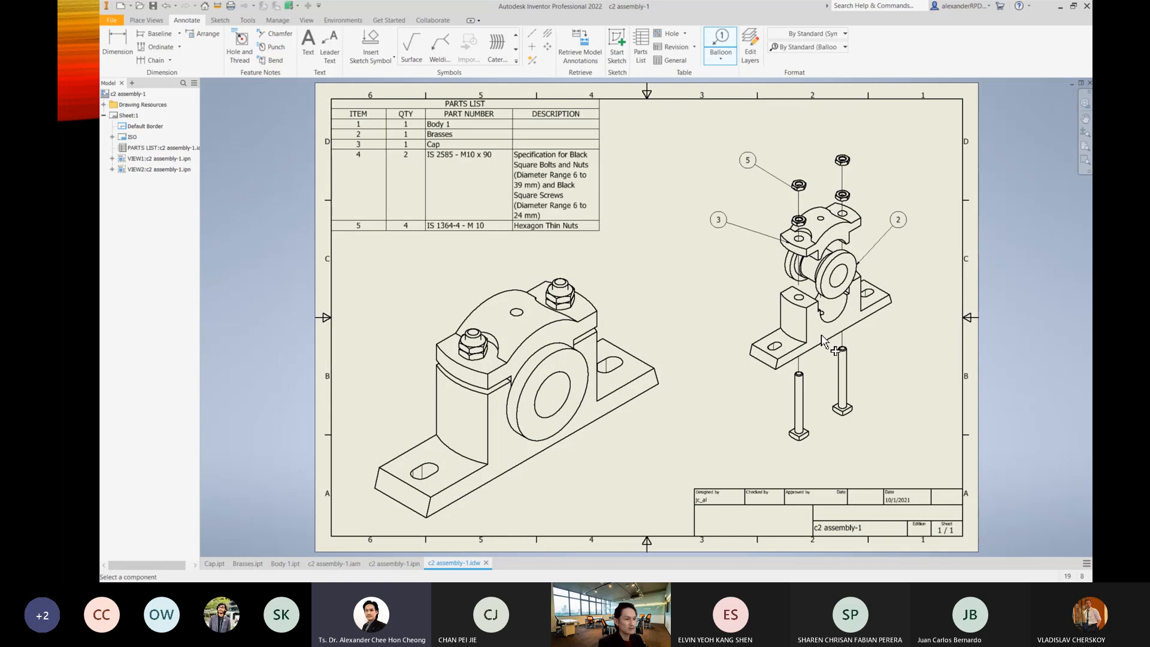
{"action": "left_click", "coordinate": [778, 310]}
{"action": "left_click", "coordinate": [720, 288]}
Balloon the left square bolt, replacing the cramped first balloon with one placed farther from the shank.
{"action": "left_click", "coordinate": [795, 412]}
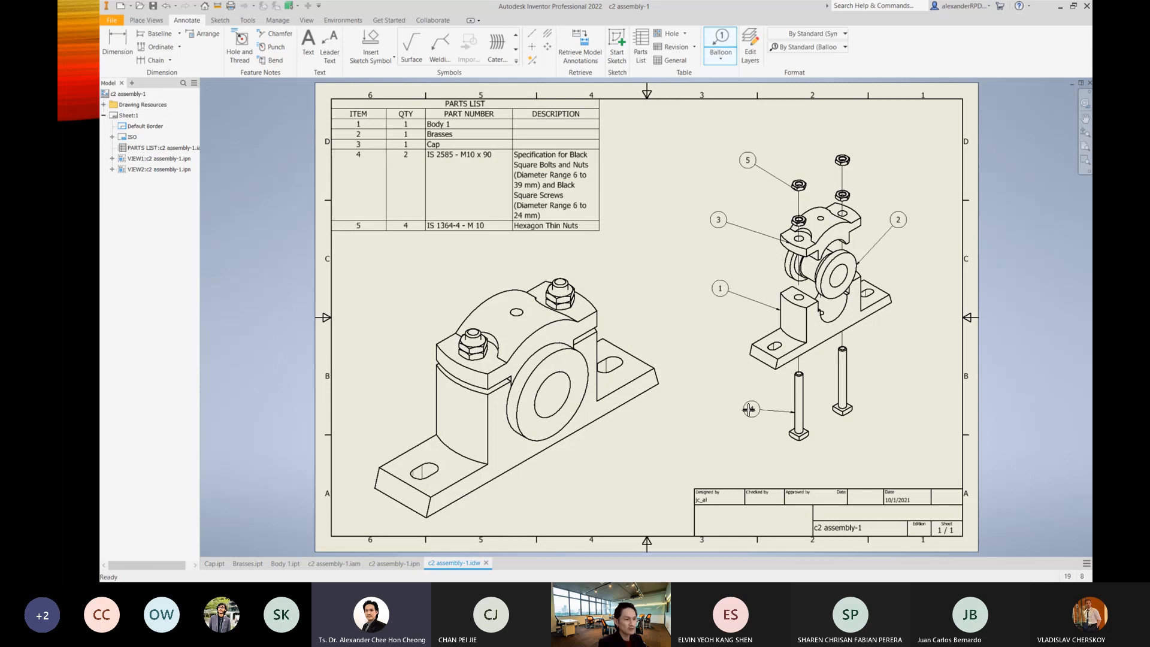
{"action": "left_click", "coordinate": [786, 412]}
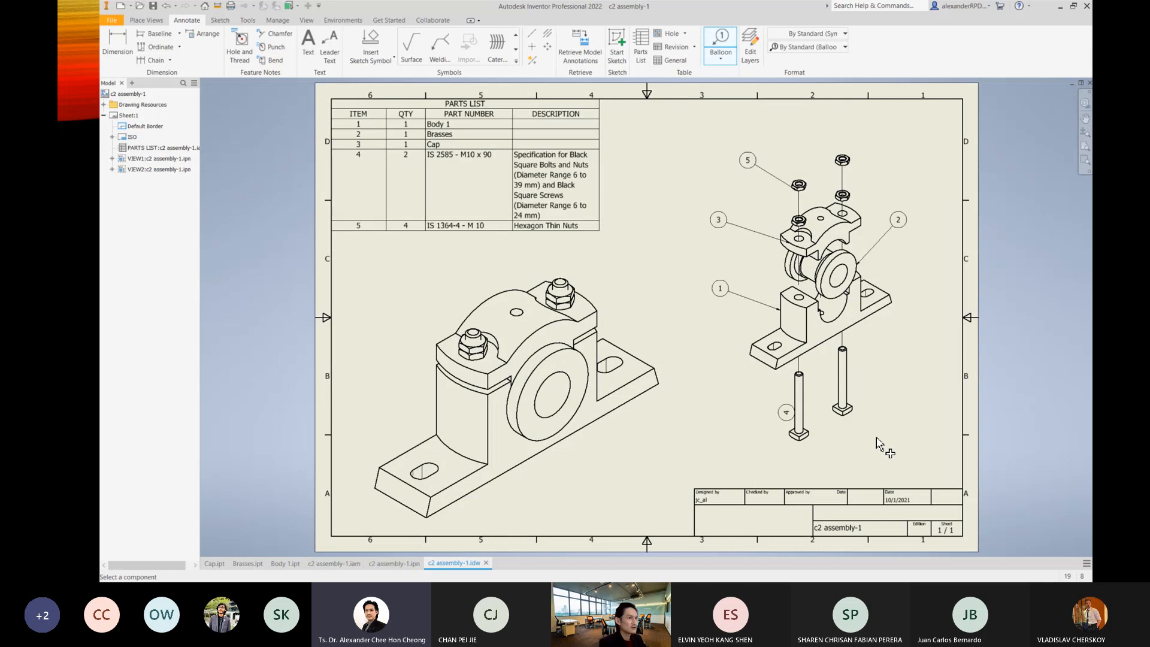
{"action": "key", "text": "Escape"}
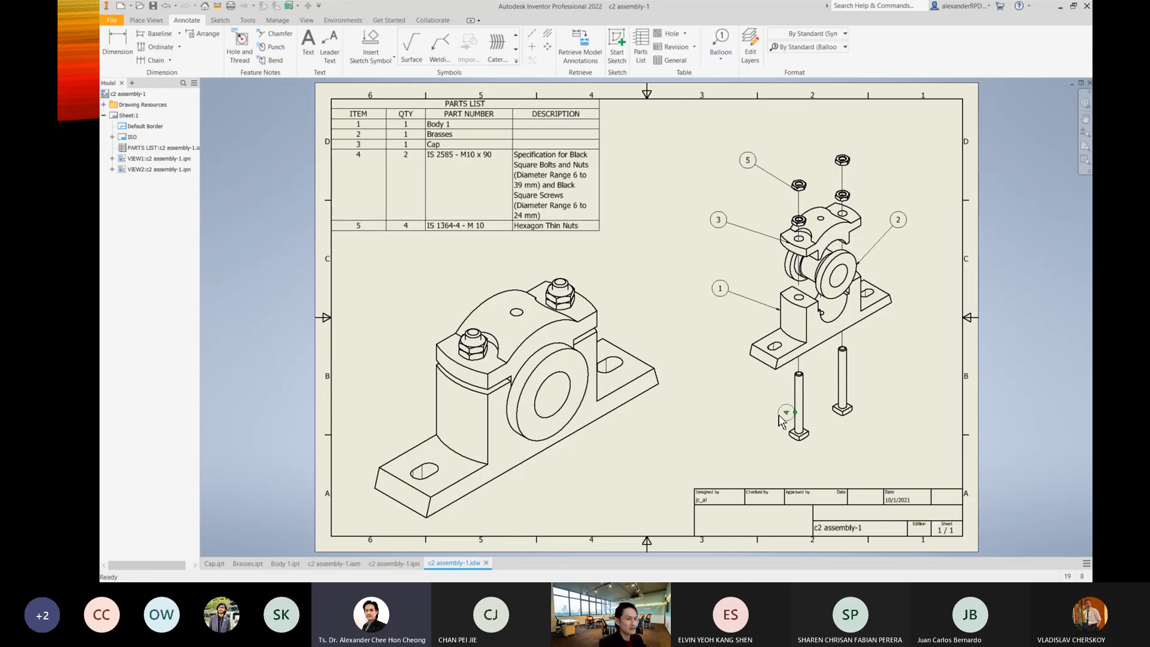
{"action": "key", "text": "b"}
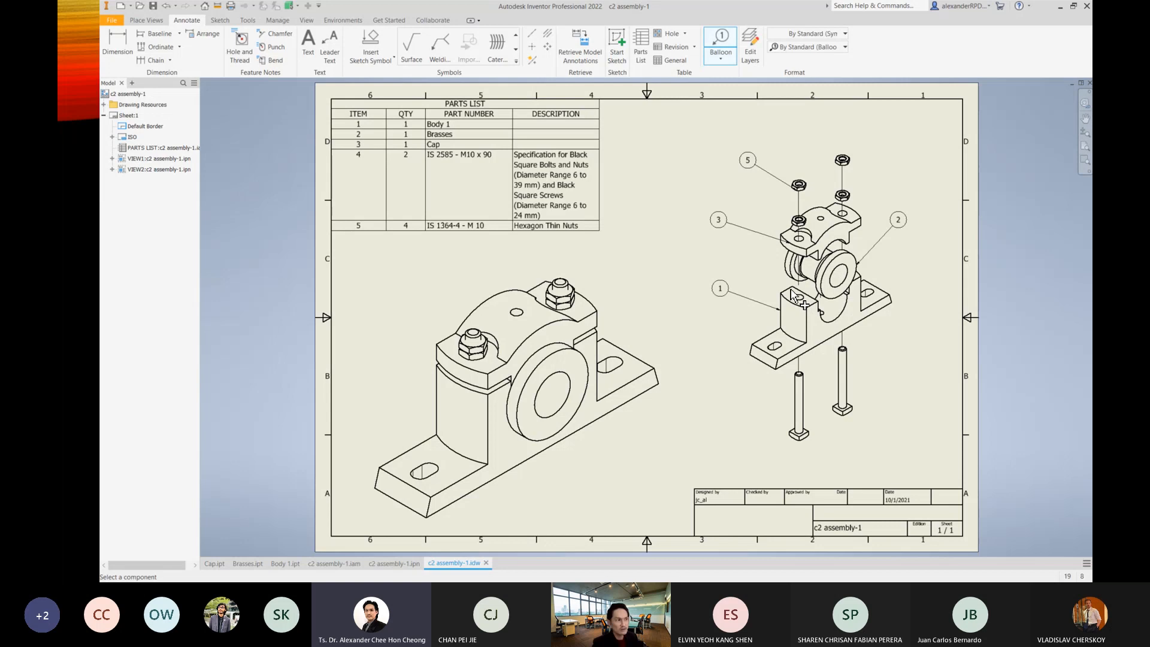
{"action": "left_click", "coordinate": [796, 396]}
{"action": "left_click", "coordinate": [727, 427]}
{"action": "right_click", "coordinate": [741, 429]}
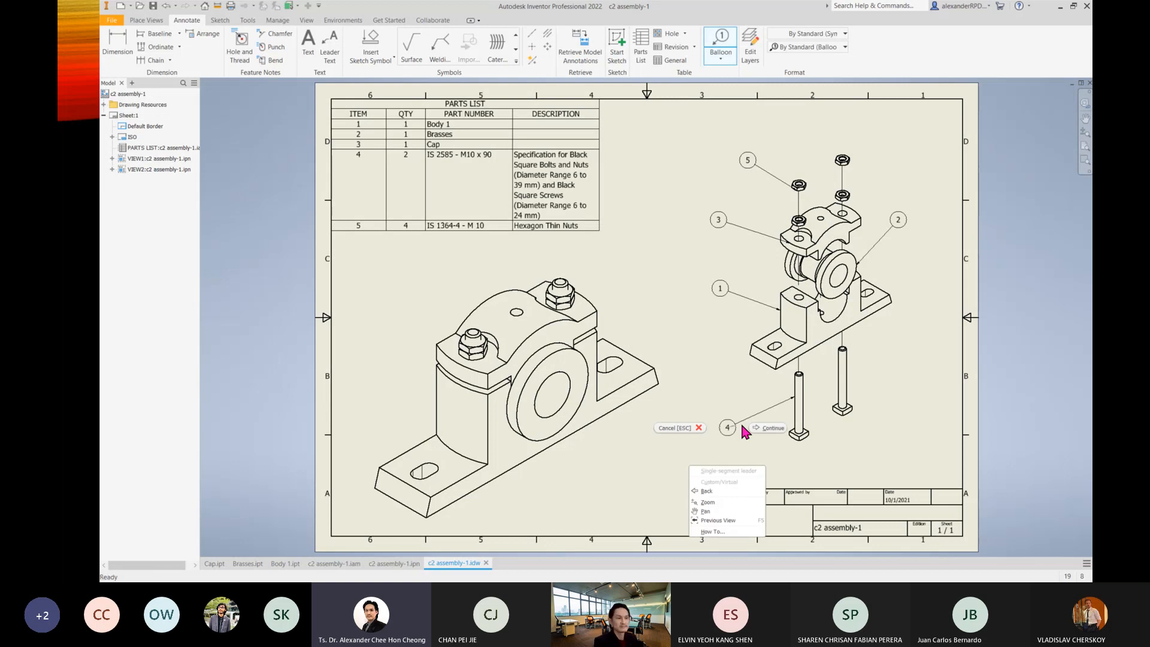
{"action": "left_click", "coordinate": [770, 428]}
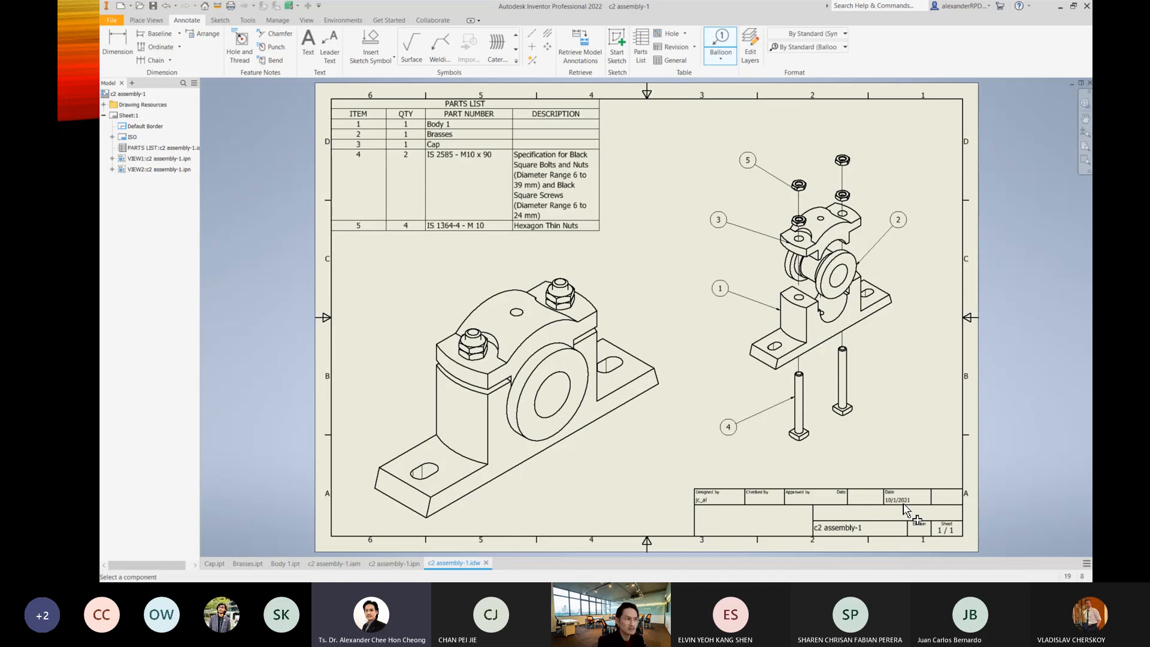
Undo all the individually placed balloons on the exploded view.
{"action": "left_click", "coordinate": [721, 57]}
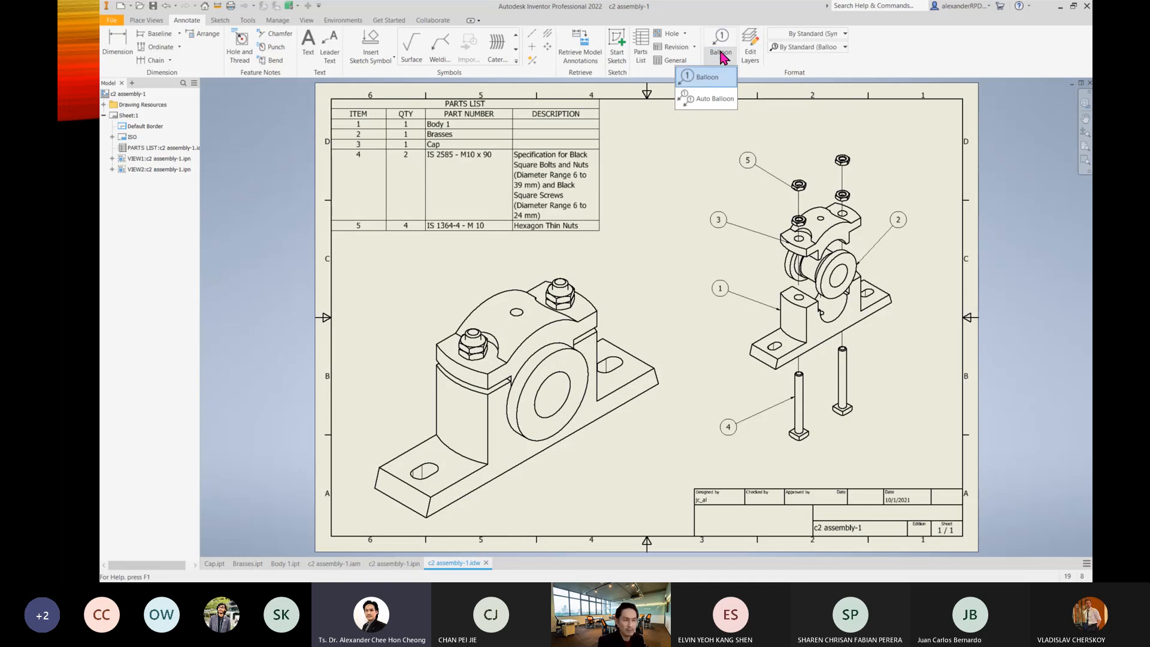
{"action": "left_click", "coordinate": [706, 78]}
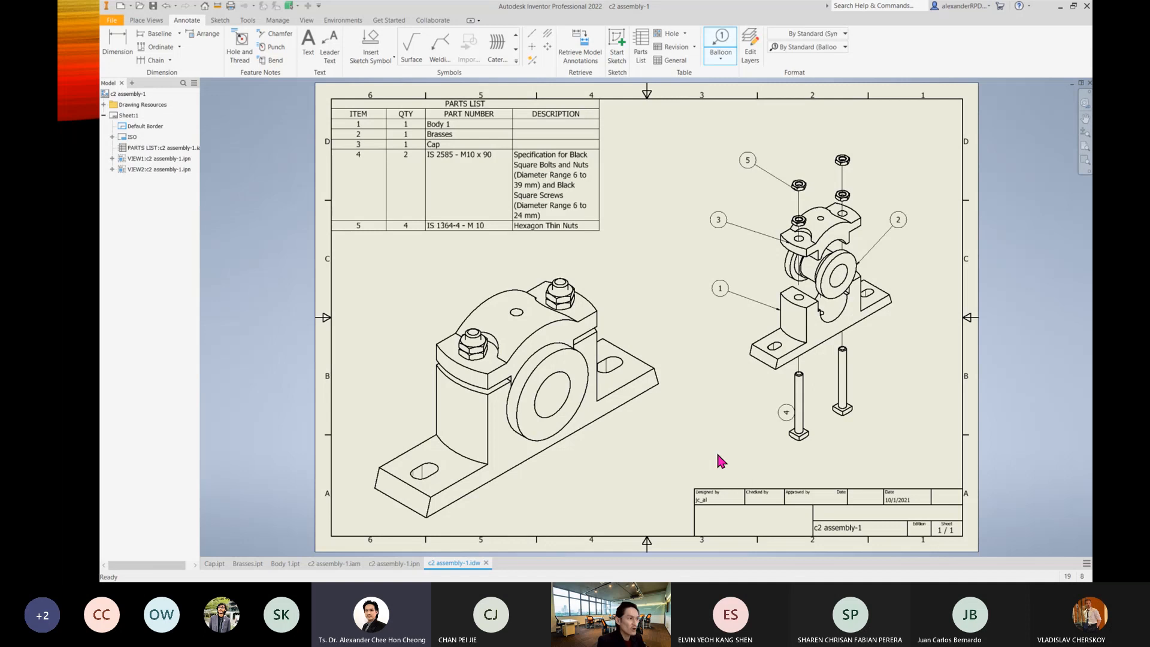
{"action": "key", "text": "ctrl+z"}
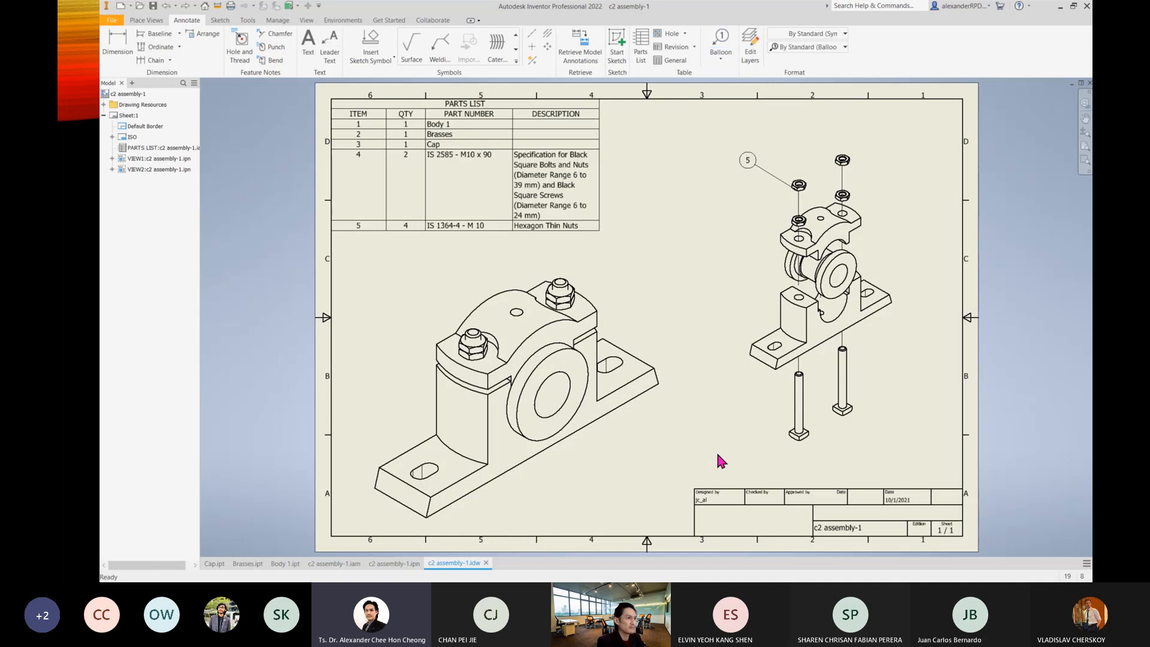
Auto-balloon all components of the exploded view, using the Around placement with the balloons distributed on all sides of the view.
{"action": "left_click", "coordinate": [720, 58]}
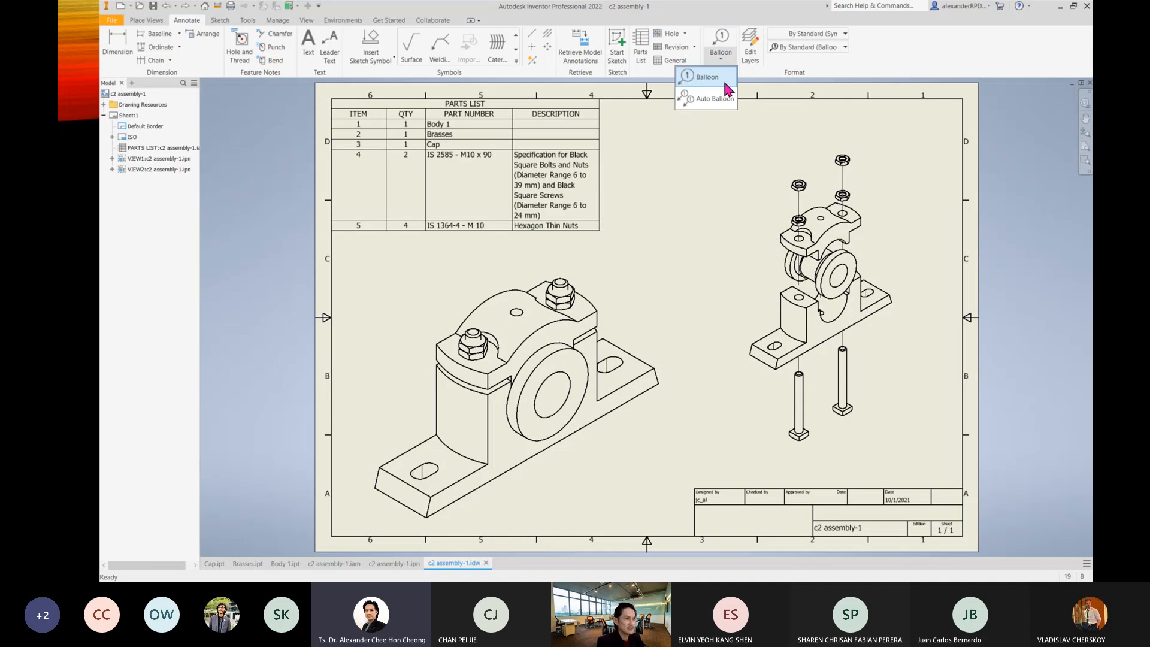
{"action": "left_click", "coordinate": [715, 98]}
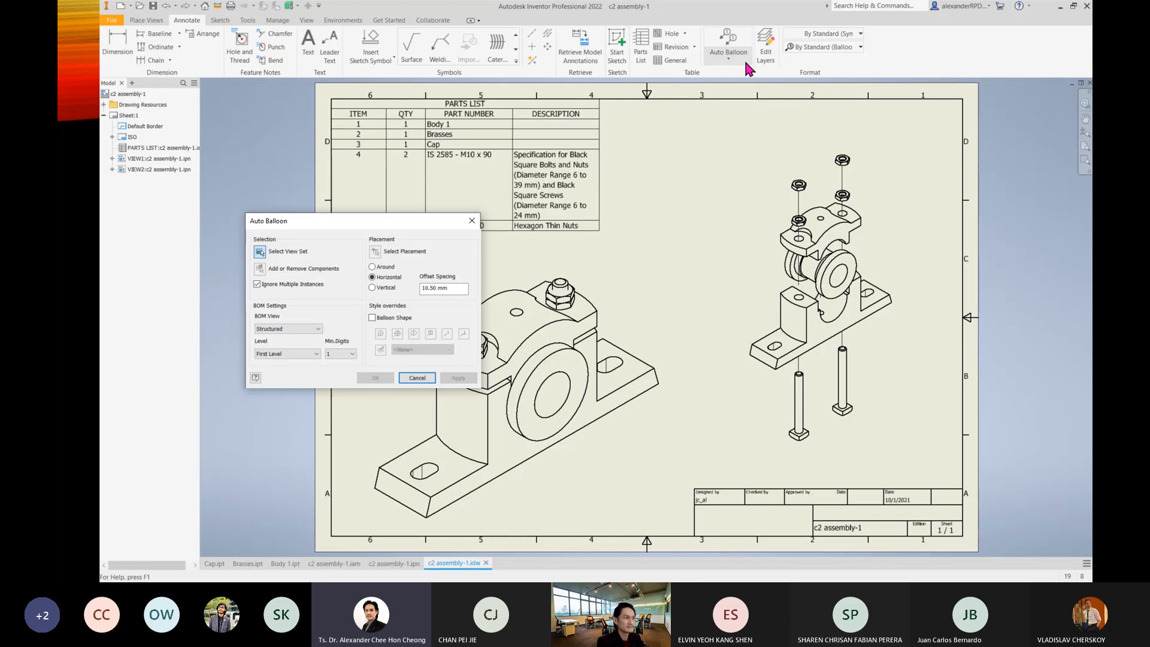
{"action": "left_click_drag", "start_coordinate": [378, 220], "coordinate": [508, 175]}
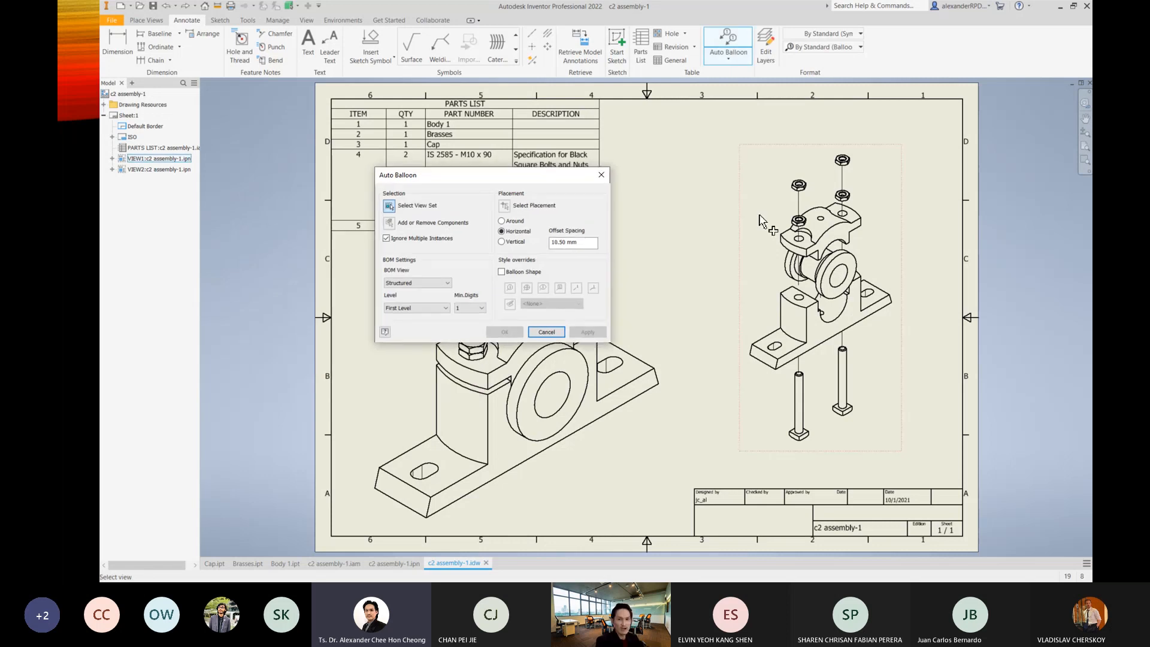
{"action": "left_click", "coordinate": [762, 219]}
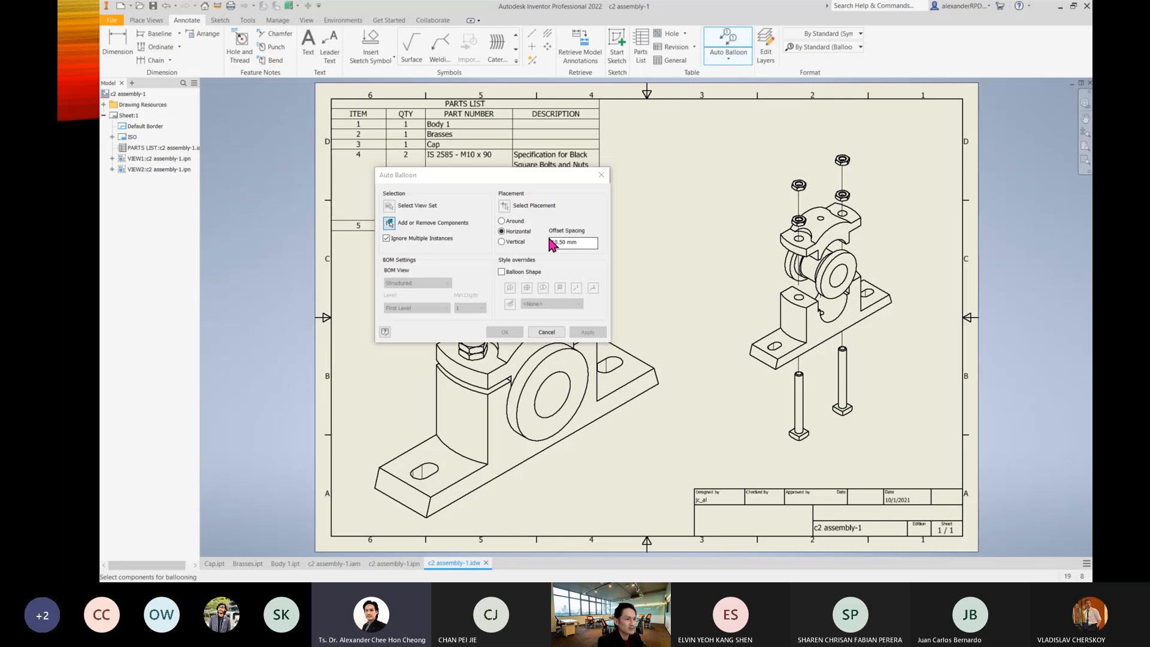
{"action": "left_click", "coordinate": [515, 222]}
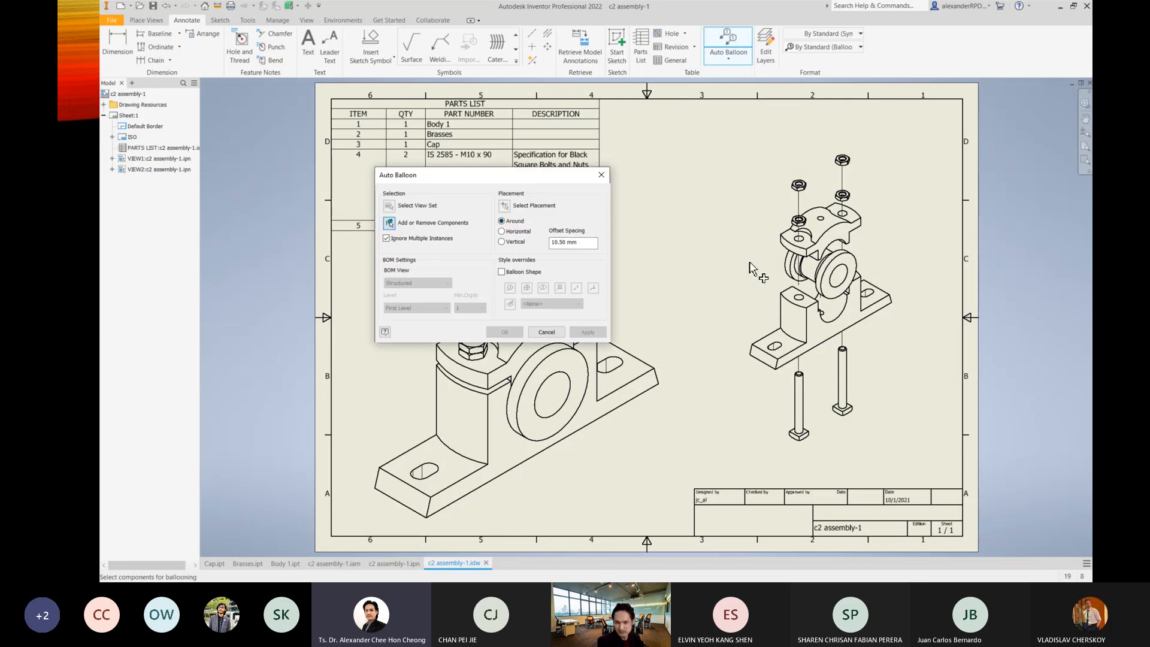
{"action": "left_click_drag", "start_coordinate": [729, 134], "coordinate": [940, 477]}
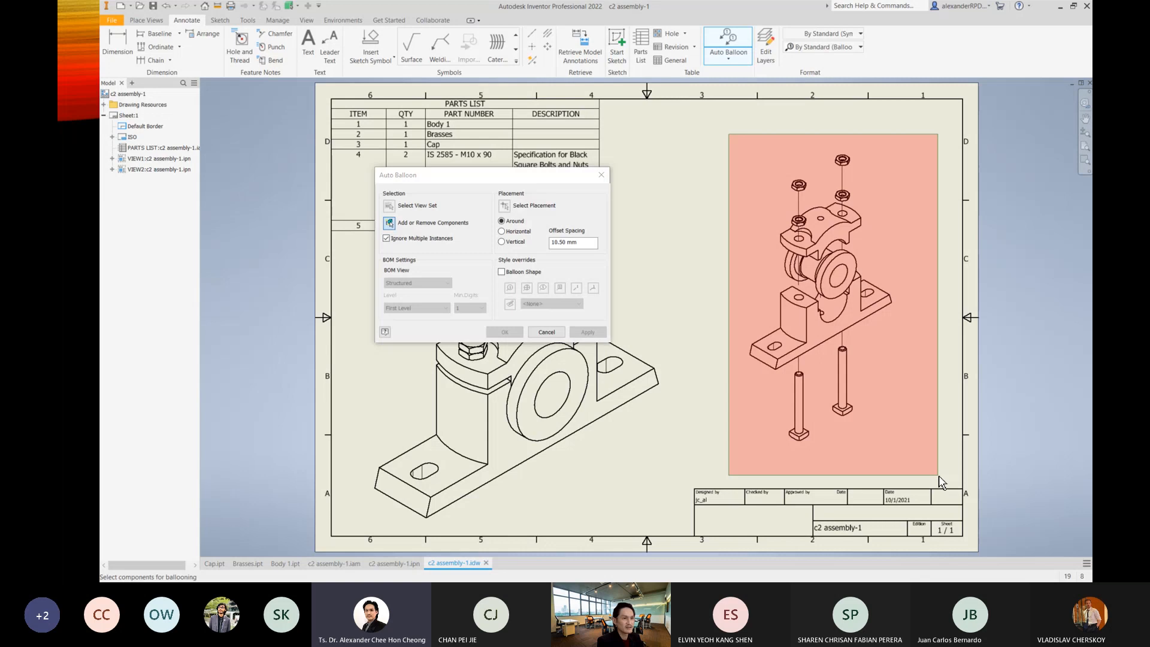
{"action": "left_click_drag", "start_coordinate": [939, 477], "coordinate": [939, 477]}
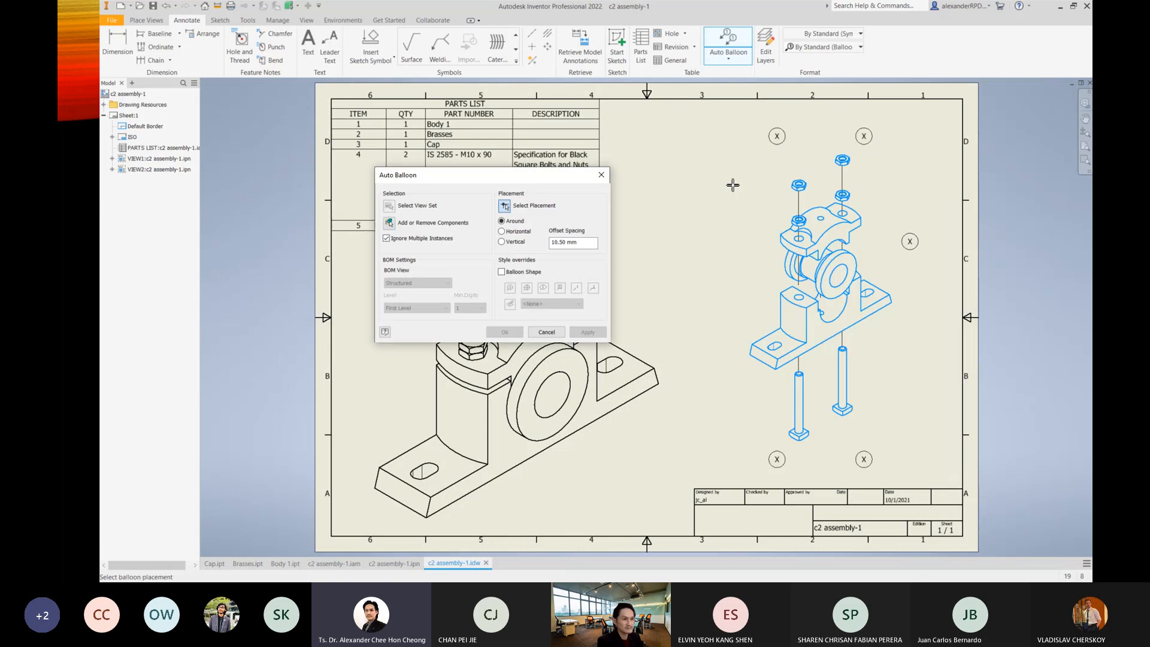
{"action": "left_click", "coordinate": [709, 313]}
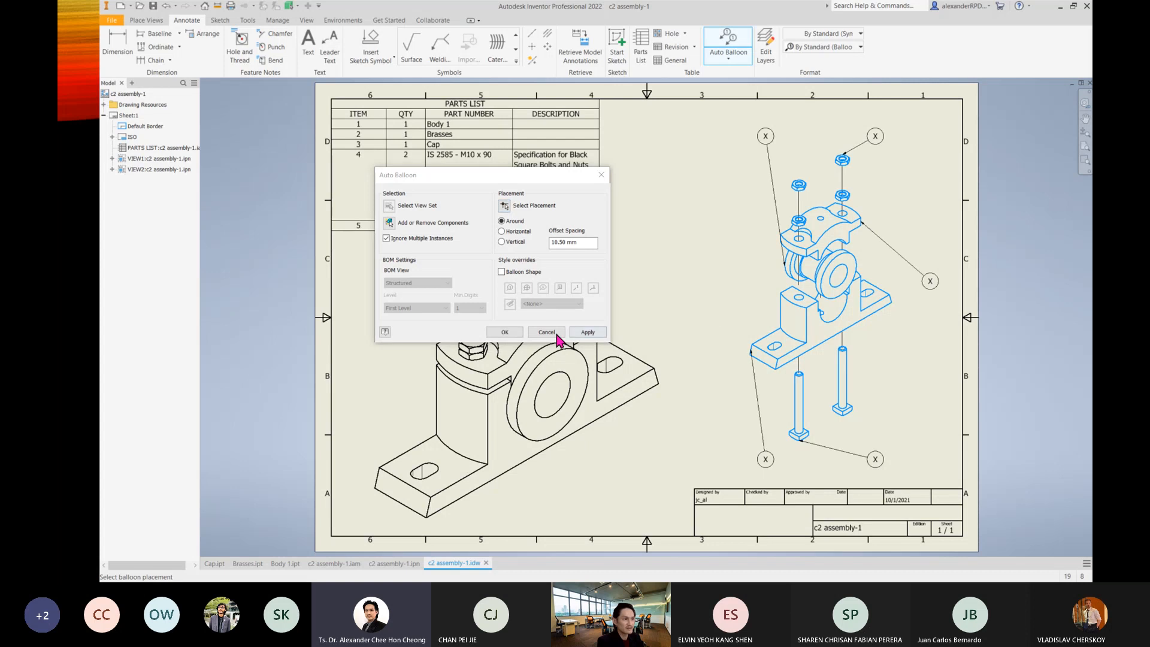
{"action": "left_click", "coordinate": [587, 332]}
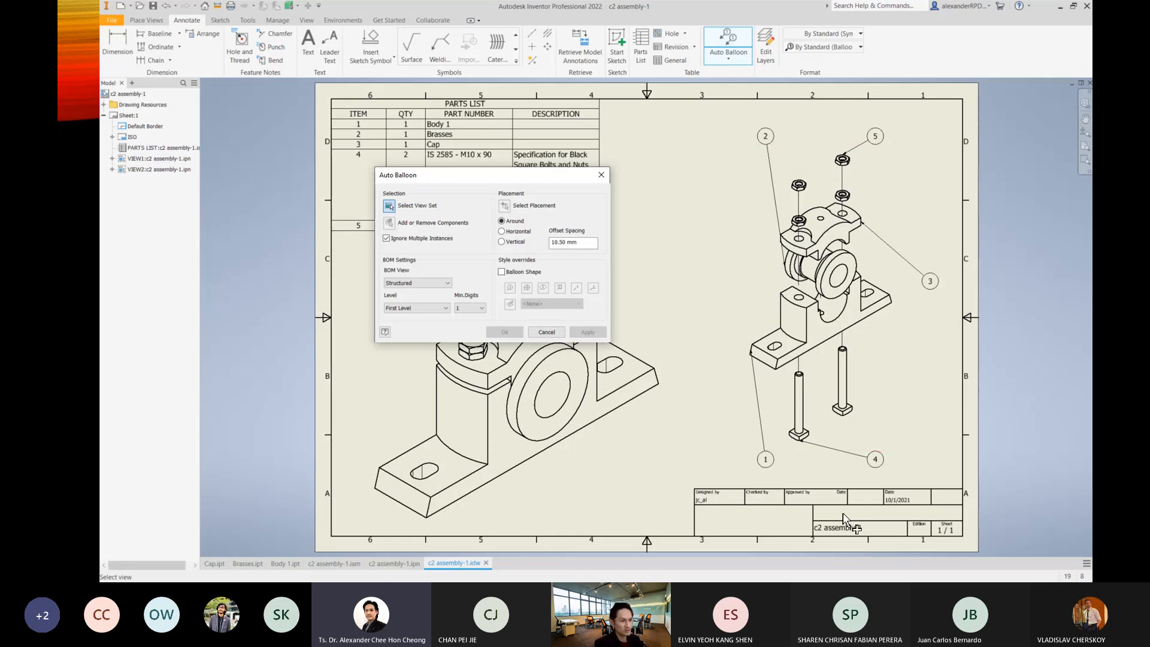
{"action": "left_click", "coordinate": [546, 331]}
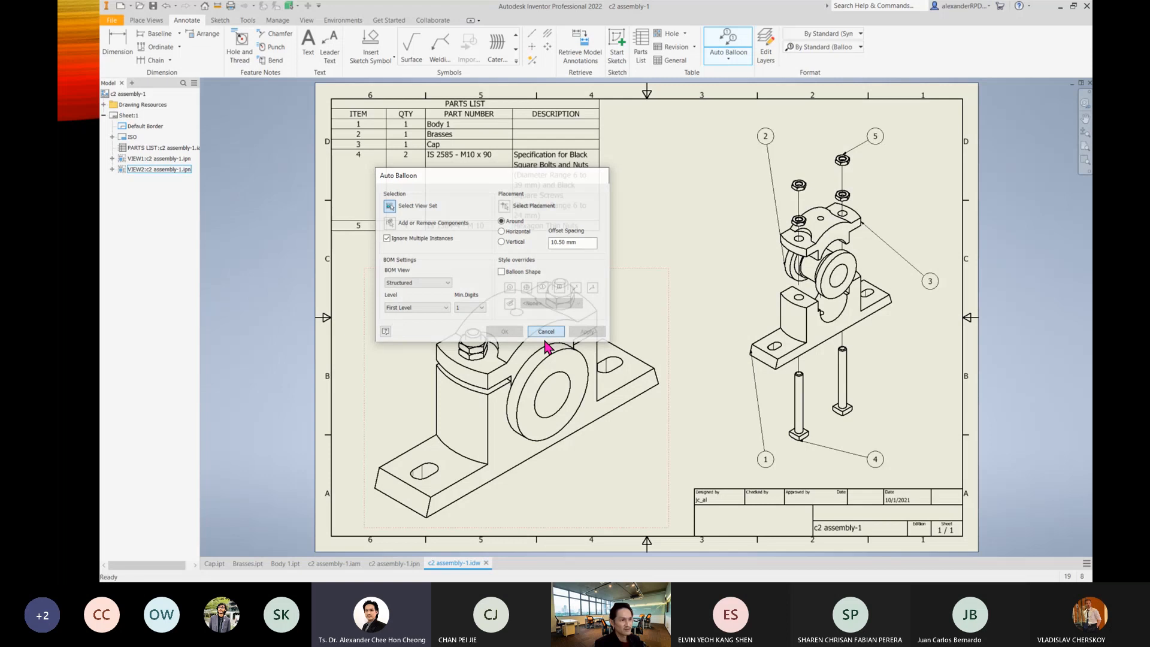
Reposition the body and brasses balloons to the left of the exploded view, and the square bolt balloon closer below its bolt head.
{"action": "left_click_drag", "start_coordinate": [765, 459], "coordinate": [710, 309]}
{"action": "left_click_drag", "start_coordinate": [766, 136], "coordinate": [727, 212]}
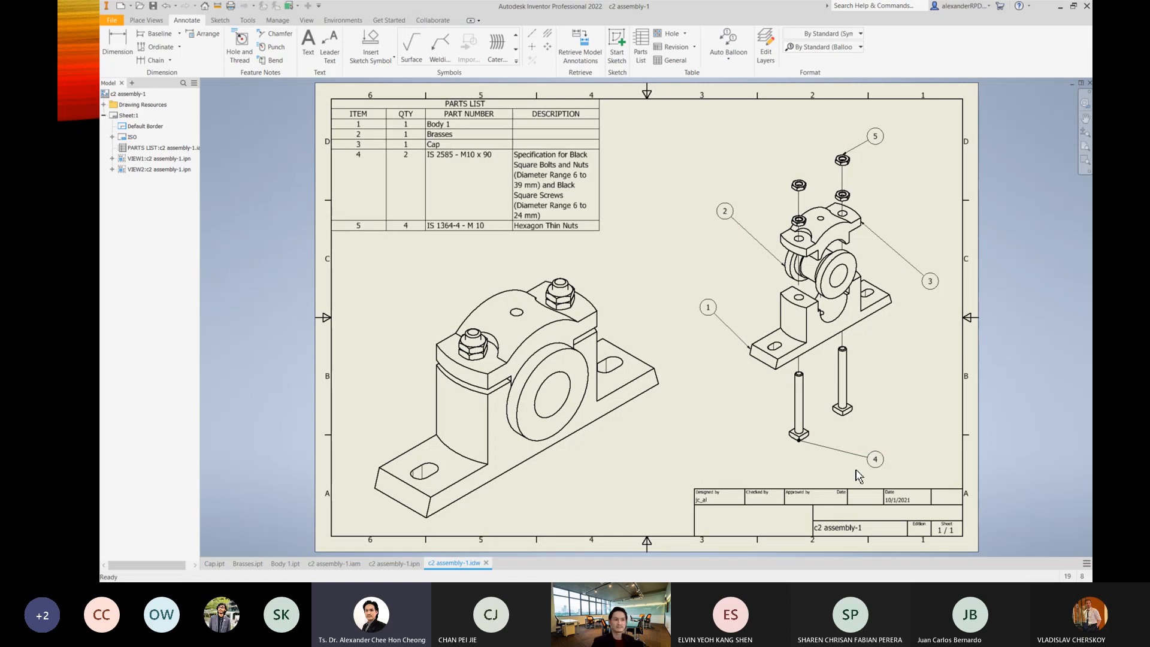
{"action": "left_click_drag", "start_coordinate": [875, 460], "coordinate": [825, 469]}
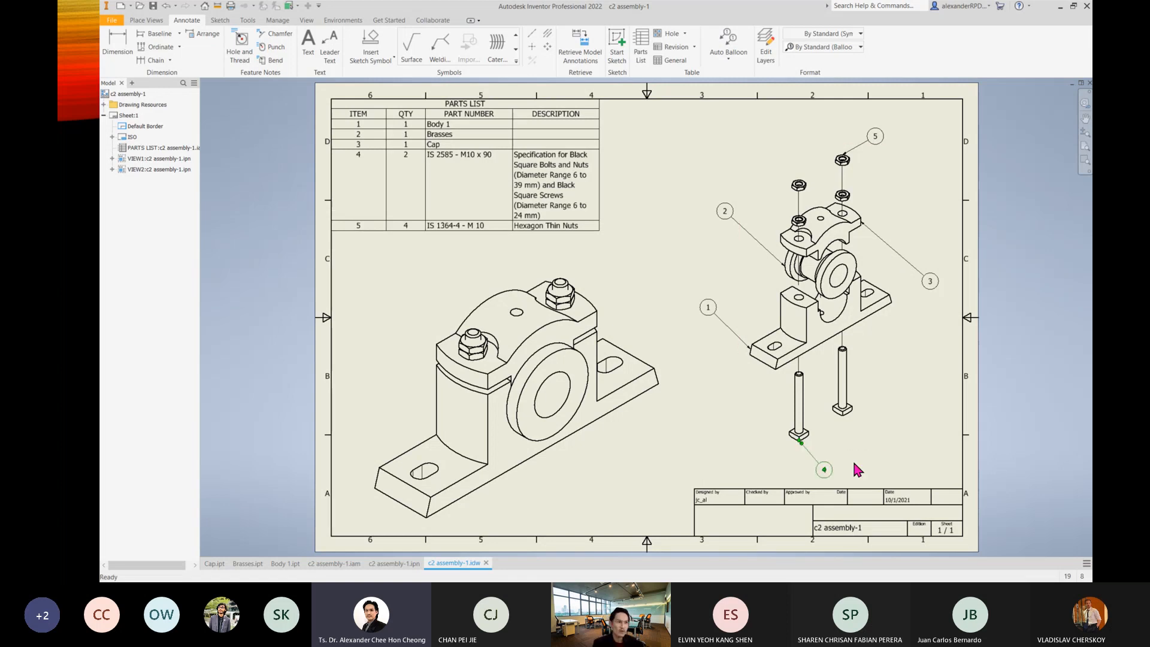
Save the c2 assembly-1 drawing together with its modified assembly file.
{"action": "left_click", "coordinate": [955, 447]}
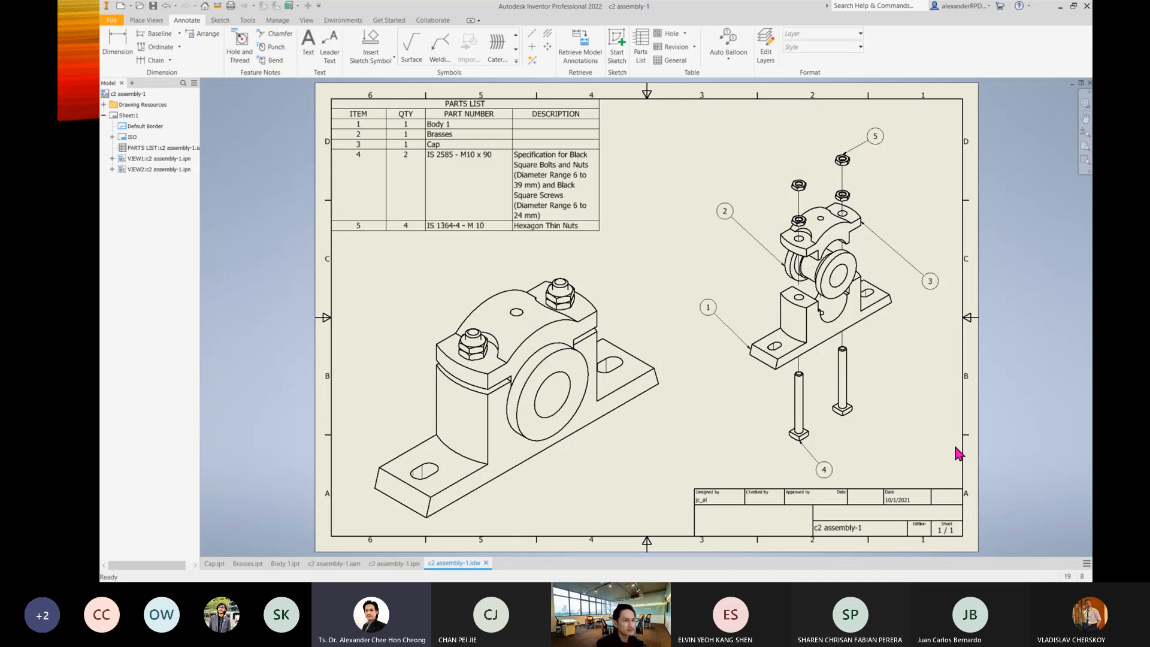
{"action": "key", "text": "ctrl+s"}
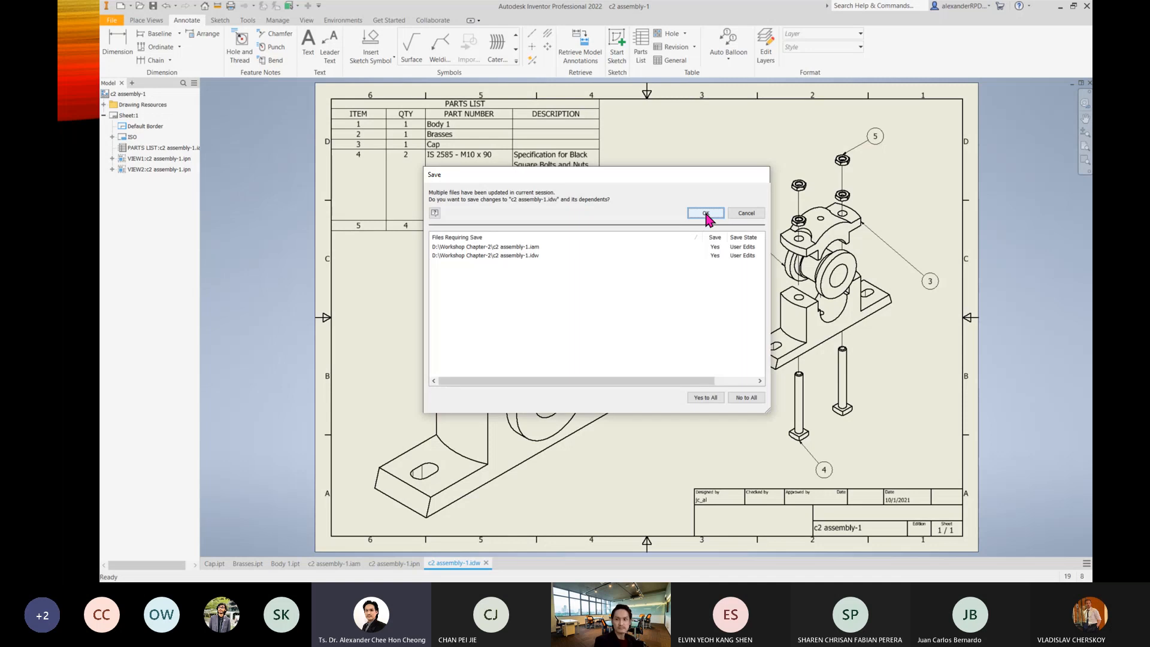
{"action": "left_click", "coordinate": [701, 398]}
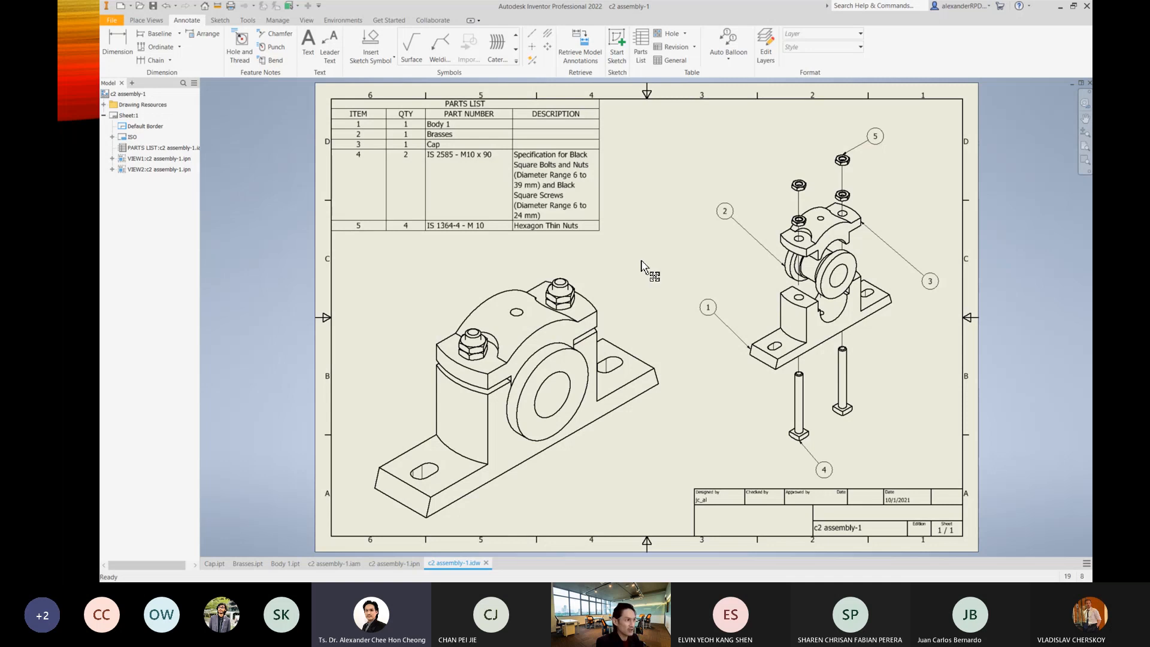
Open the drawing's parts list for editing and bring up its column chooser, keeping the list table in view.
{"action": "left_click", "coordinate": [411, 118]}
{"action": "right_click", "coordinate": [598, 218]}
{"action": "left_click", "coordinate": [598, 221]}
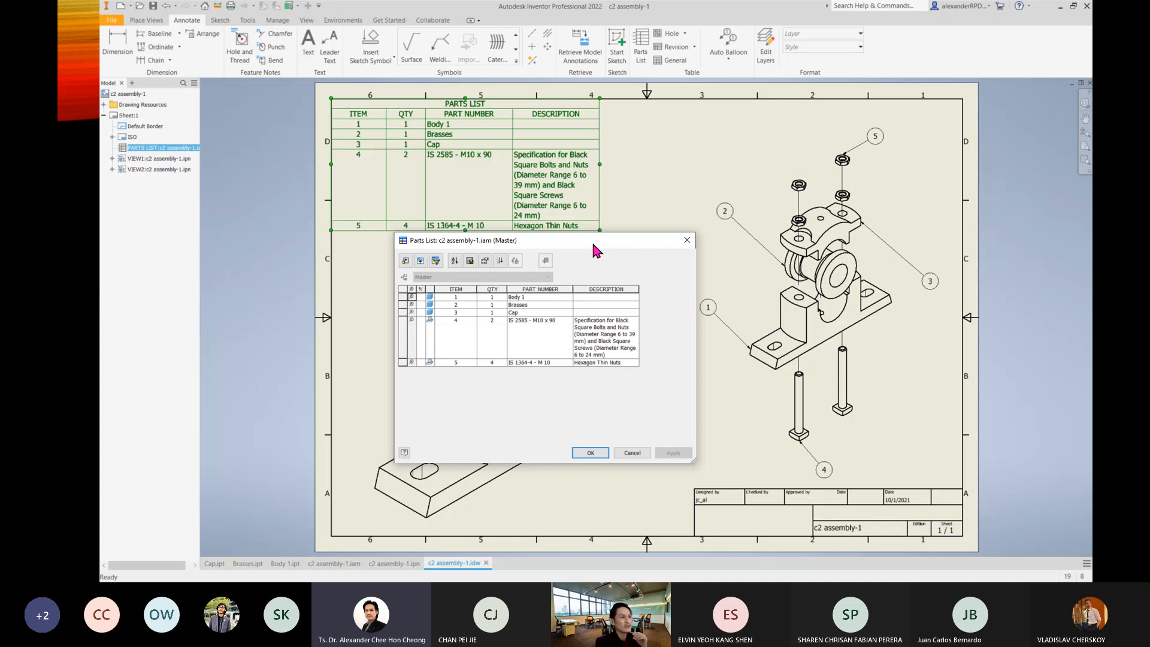
{"action": "left_click_drag", "start_coordinate": [592, 240], "coordinate": [824, 120]}
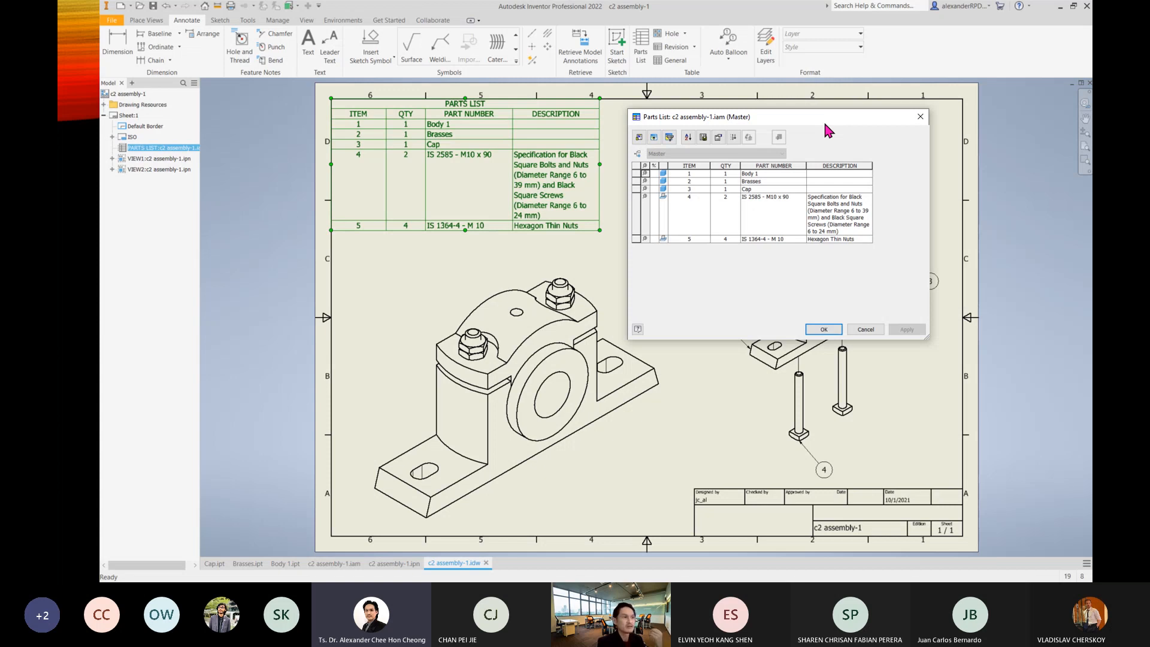
{"action": "left_click", "coordinate": [639, 137]}
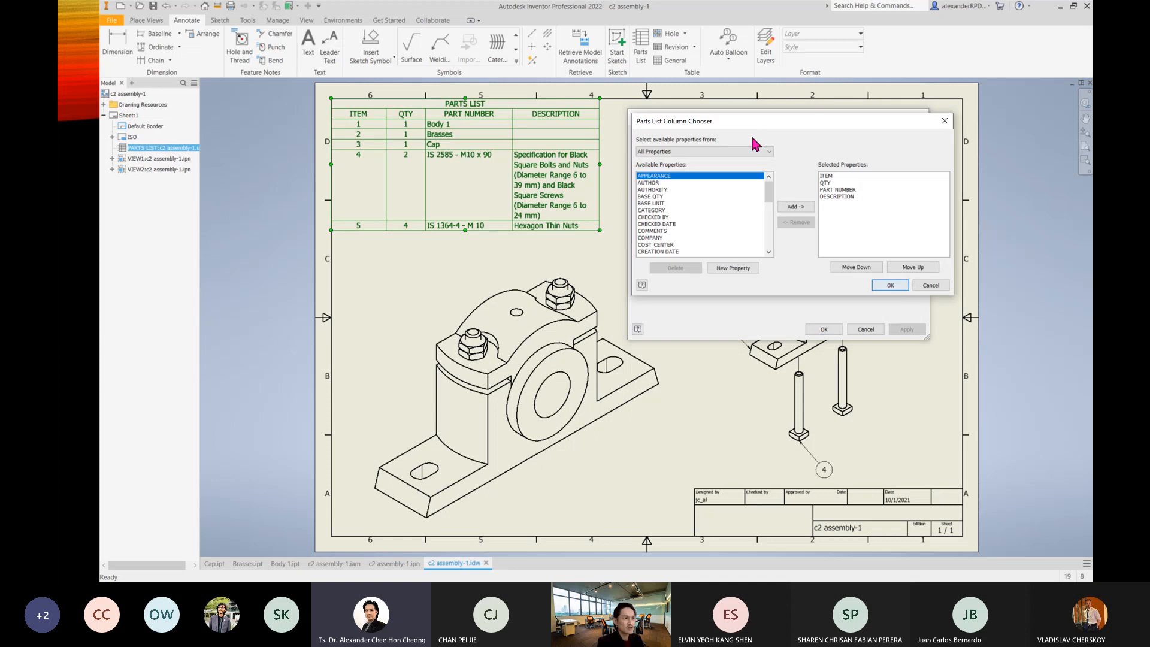
{"action": "left_click_drag", "start_coordinate": [750, 134], "coordinate": [743, 229]}
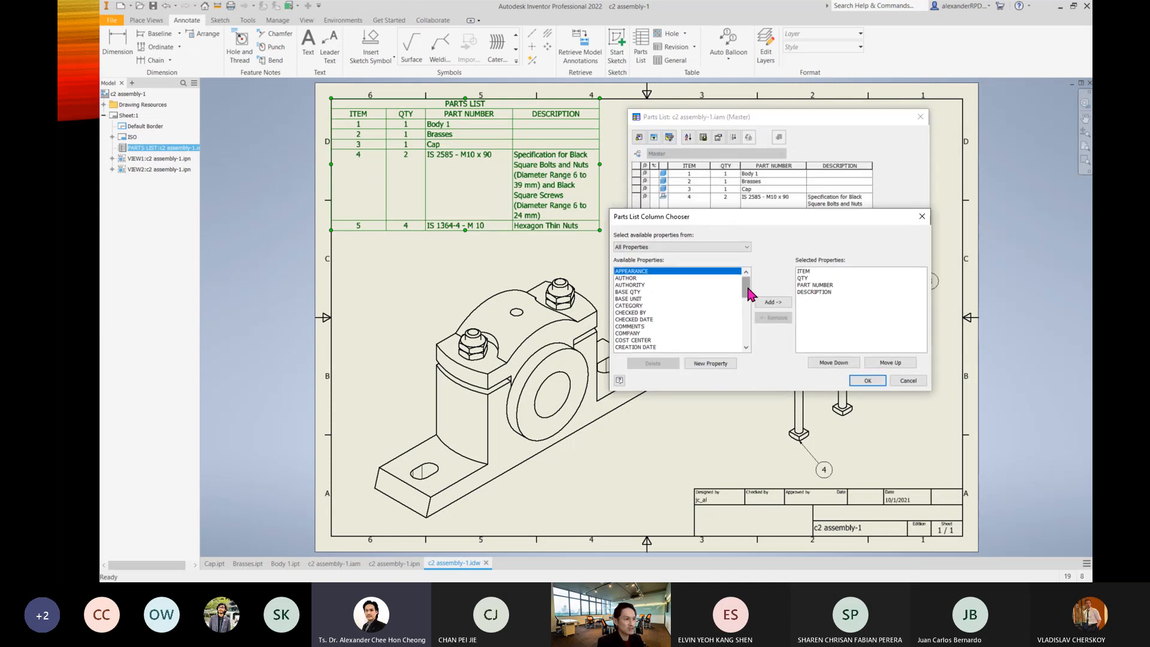
{"action": "mouse_move", "coordinate": [750, 293]}
{"action": "left_mouse_down"}
{"action": "mouse_move", "coordinate": [749, 354]}
{"action": "mouse_move", "coordinate": [747, 279]}
{"action": "left_mouse_up"}
{"action": "mouse_move", "coordinate": [619, 260]}
{"action": "left_mouse_down"}
{"action": "mouse_move", "coordinate": [617, 240]}
{"action": "mouse_move", "coordinate": [599, 254]}
{"action": "left_mouse_up"}
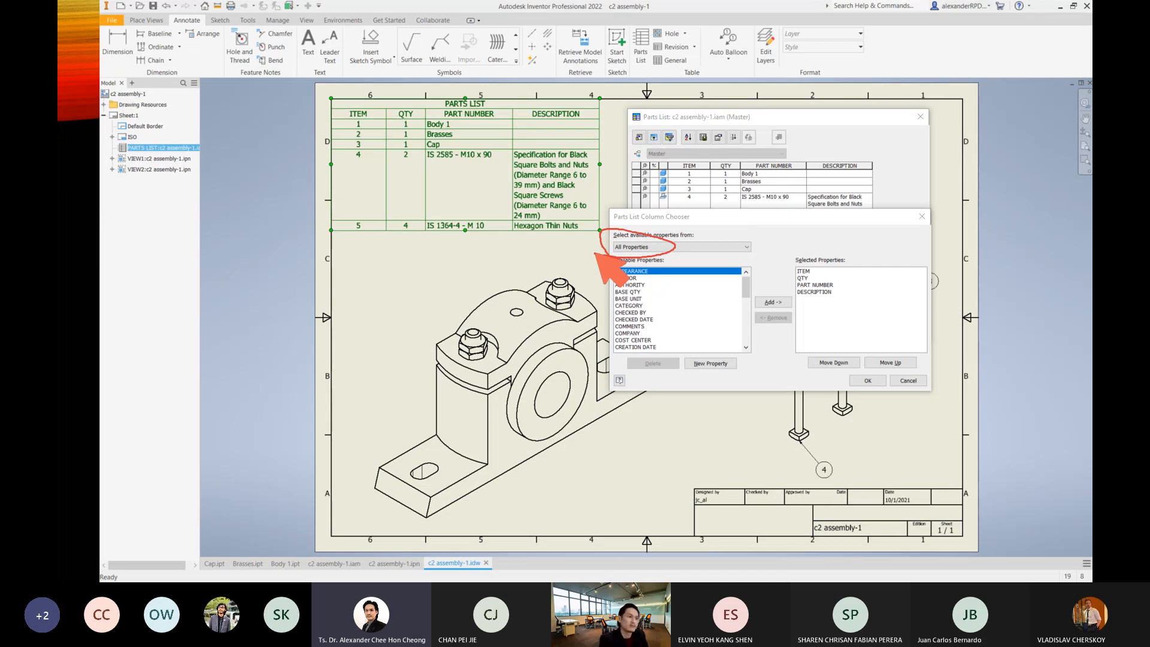
{"action": "key", "text": "Escape"}
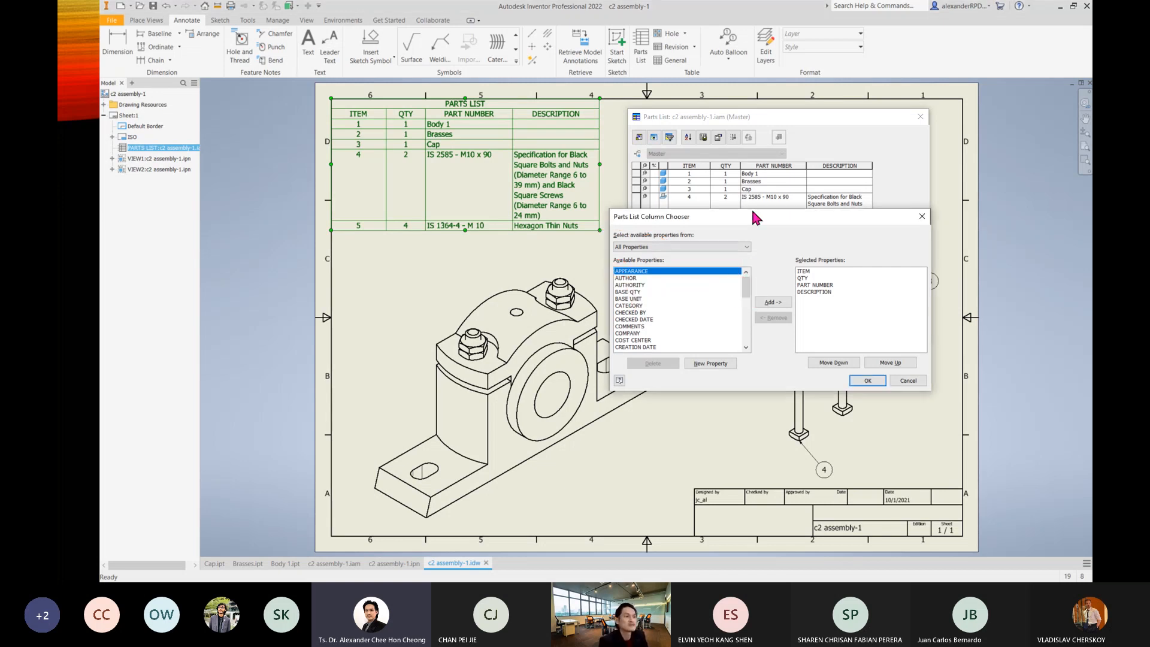
{"action": "left_click_drag", "start_coordinate": [739, 216], "coordinate": [739, 231]}
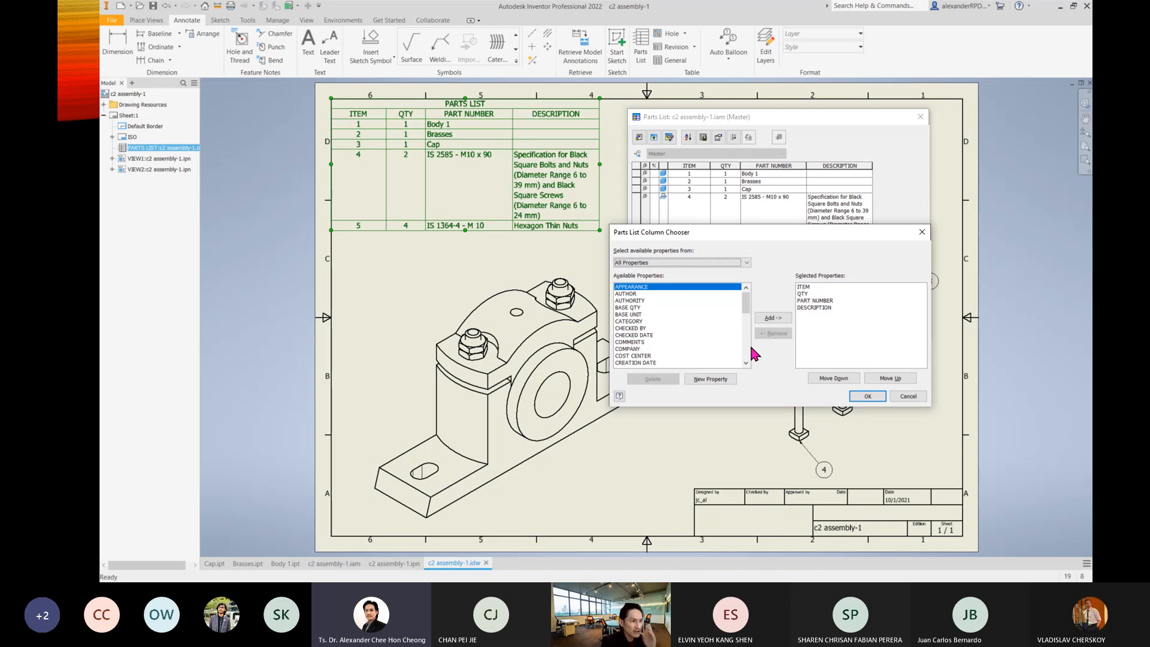
Add the AUTHOR property to the parts list columns and remove the DESCRIPTION property.
{"action": "left_click", "coordinate": [631, 293]}
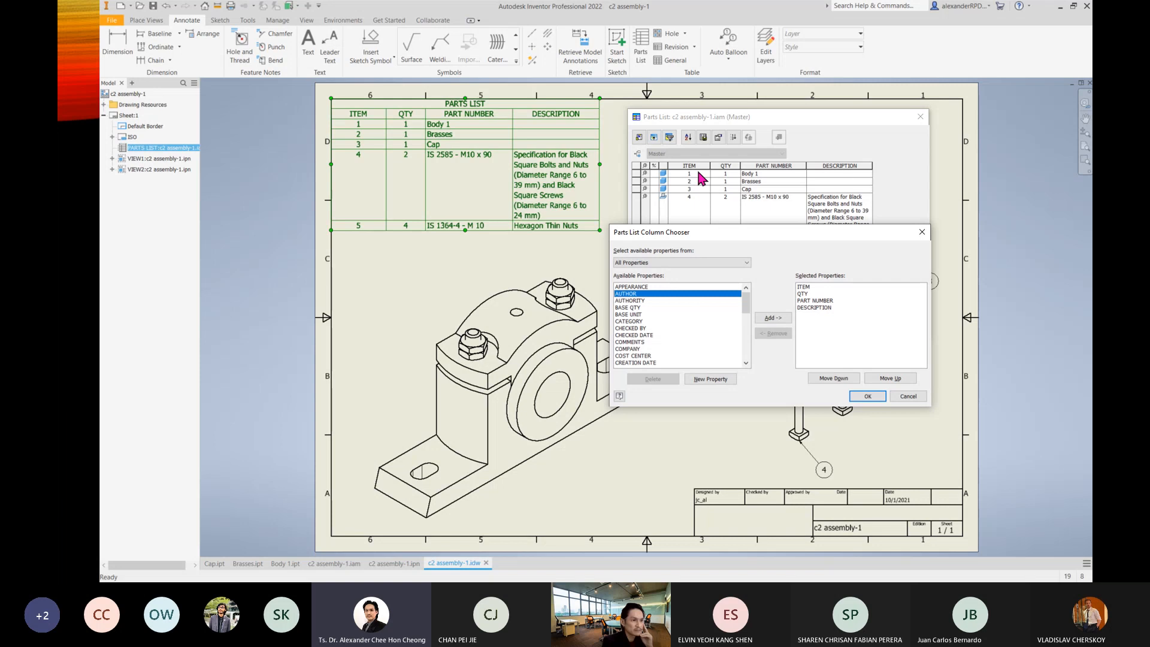
{"action": "left_click", "coordinate": [771, 319]}
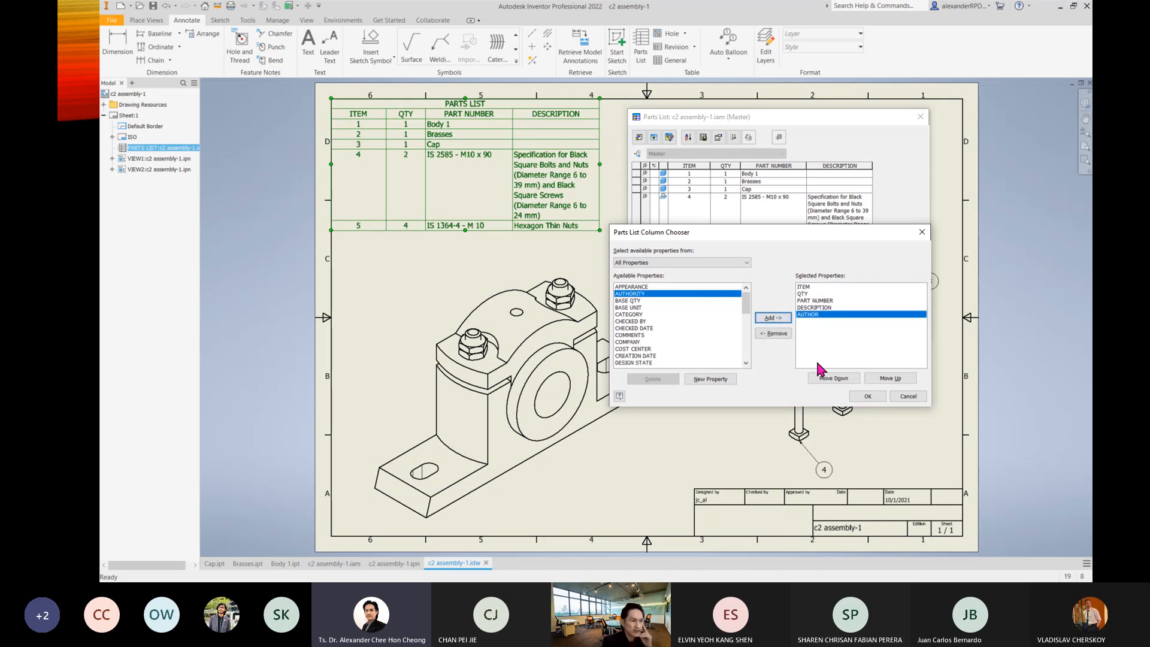
{"action": "left_click", "coordinate": [831, 308]}
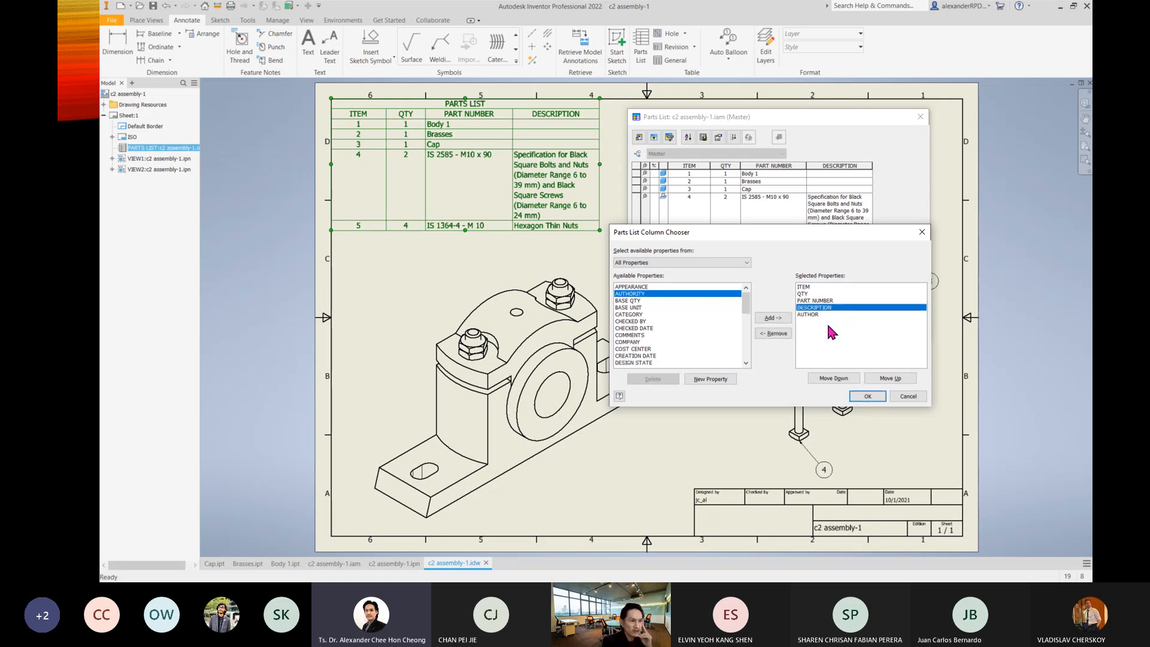
{"action": "left_click", "coordinate": [771, 333]}
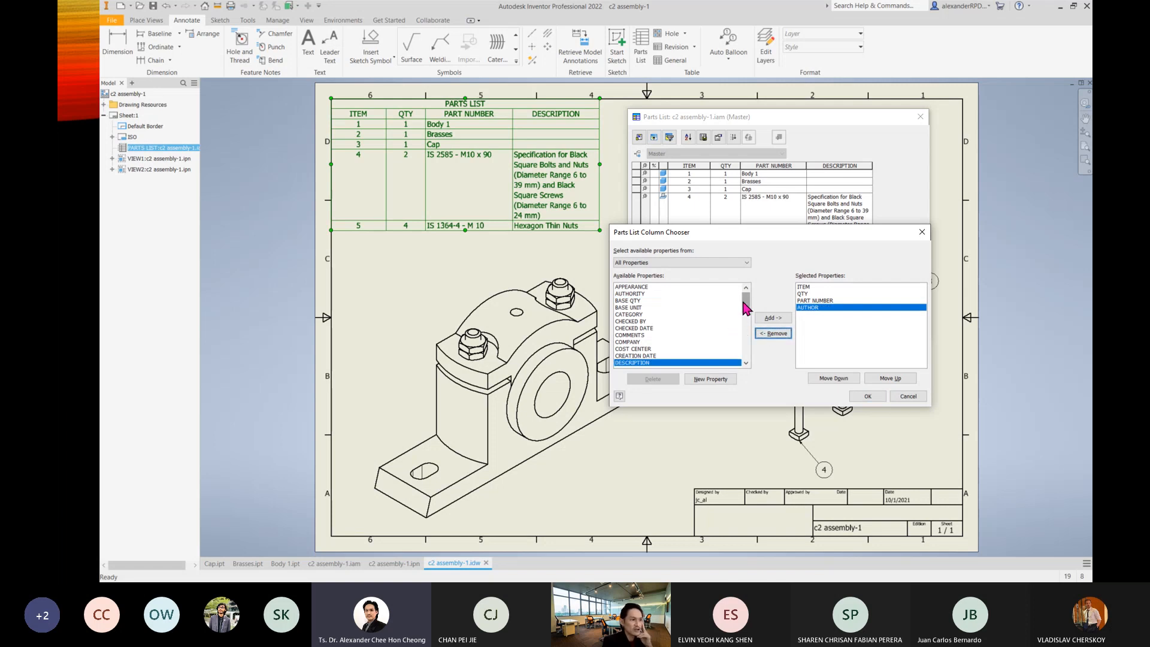
Add the VENDOR property after AUTHOR and apply the column changes to the parts list on the sheet.
{"action": "left_click_drag", "start_coordinate": [745, 308], "coordinate": [746, 327]}
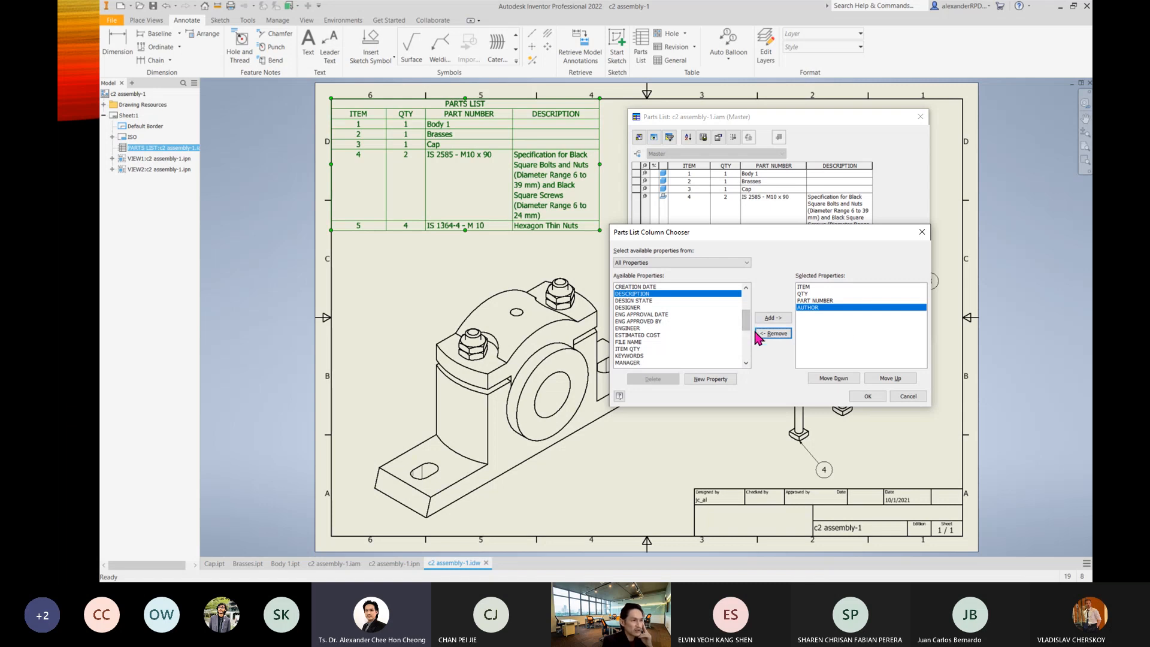
{"action": "left_click_drag", "start_coordinate": [745, 323], "coordinate": [750, 355]}
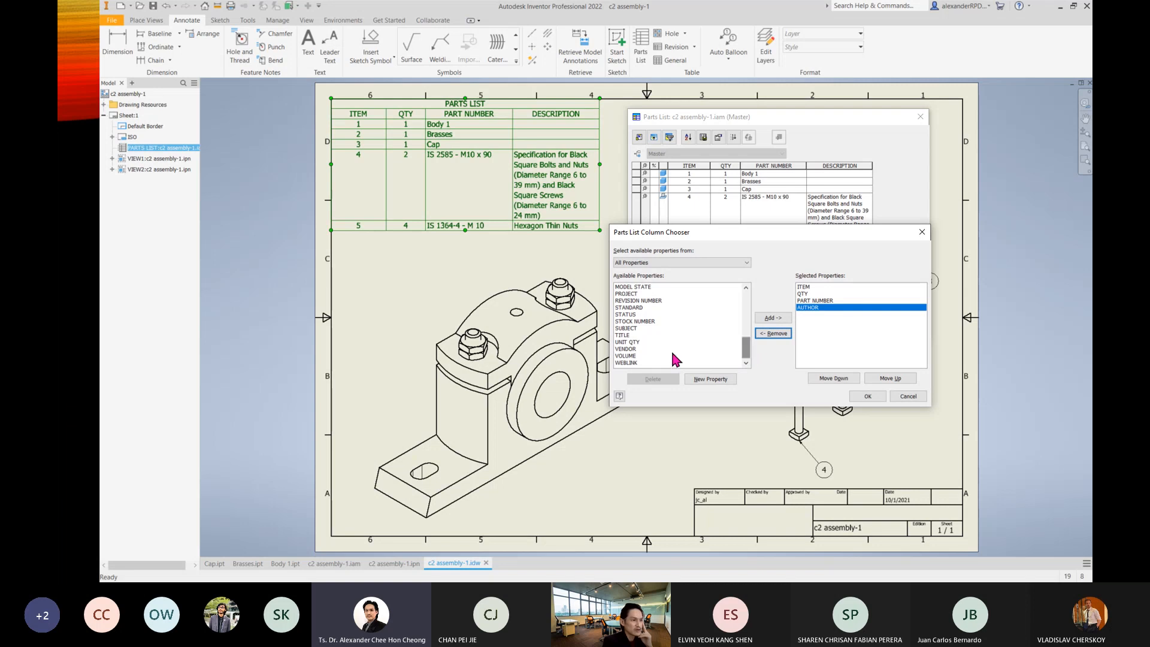
{"action": "left_click", "coordinate": [634, 349]}
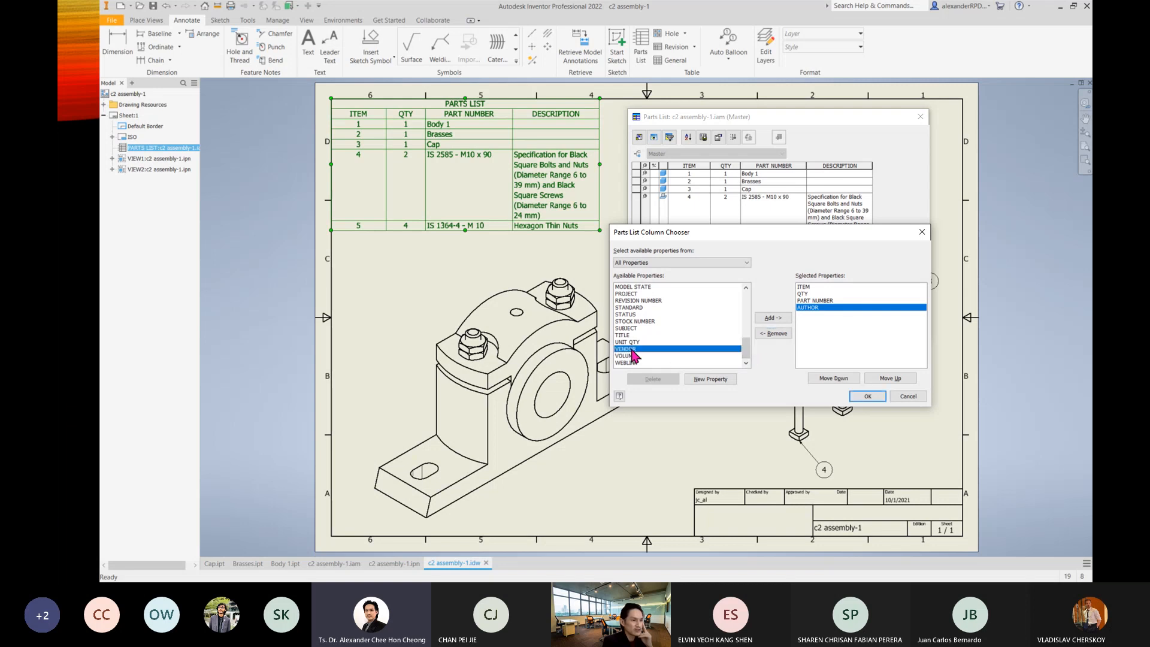
{"action": "left_click", "coordinate": [764, 318]}
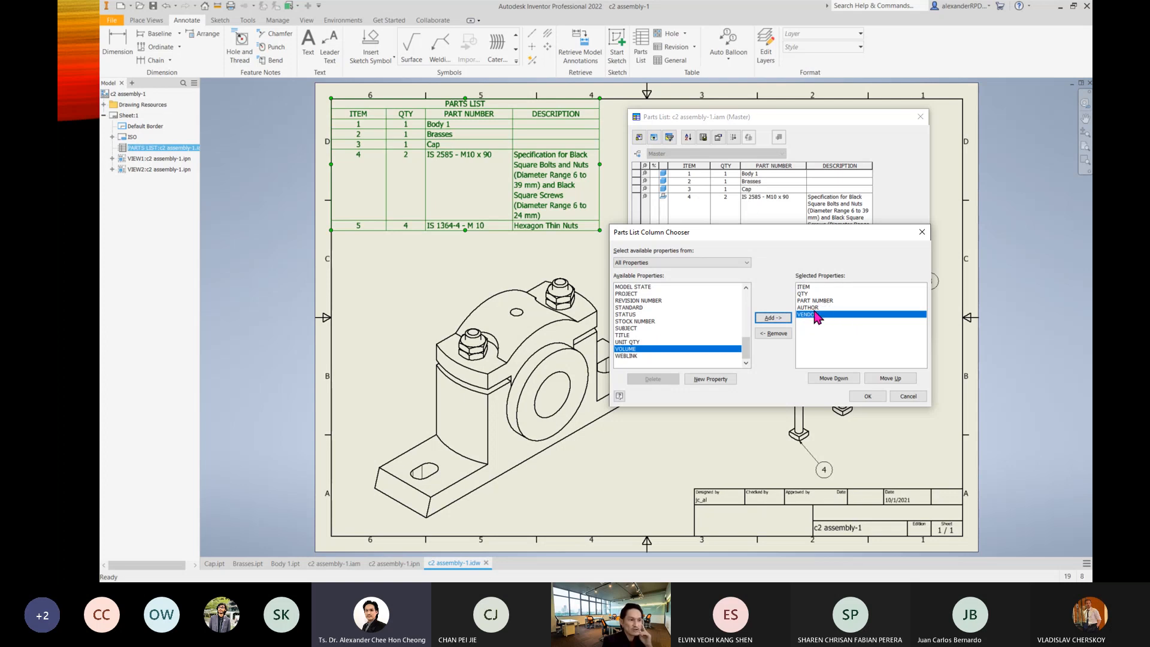
{"action": "left_click", "coordinate": [866, 396]}
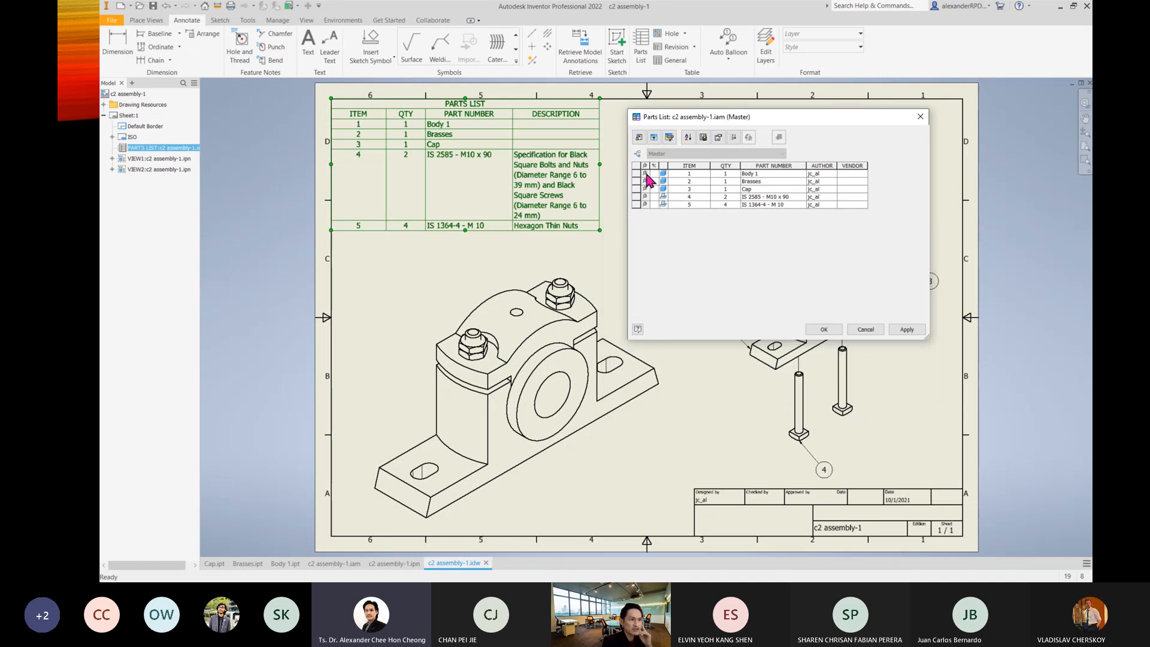
{"action": "left_click", "coordinate": [904, 332]}
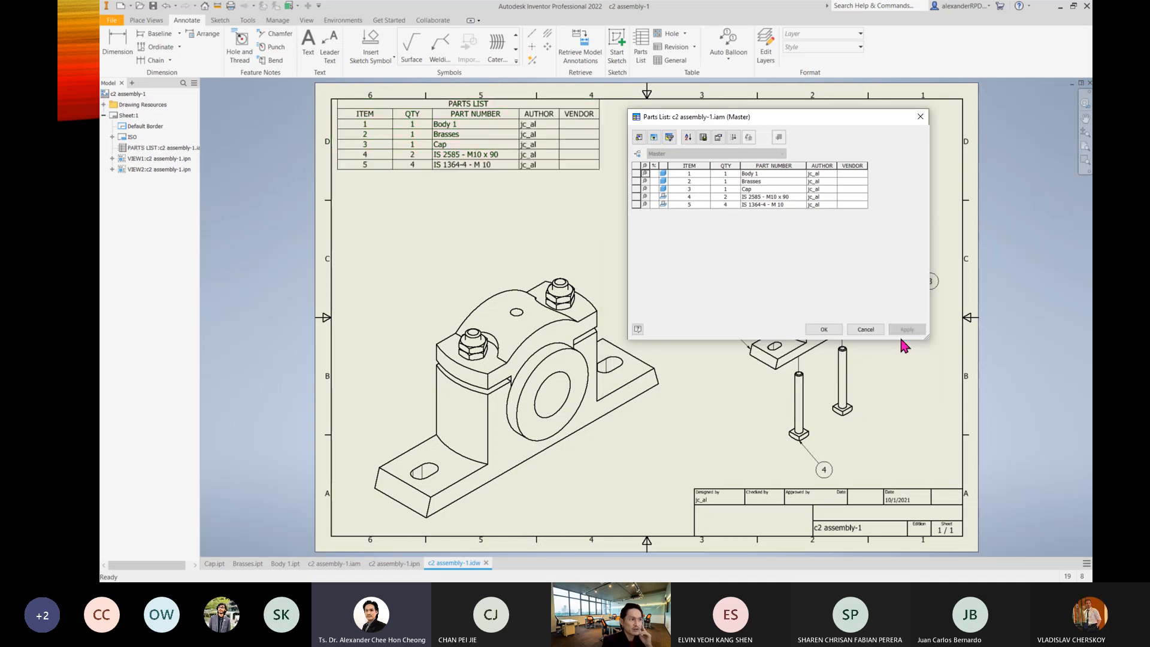
Close the parts list editor, keeping the changes, and move the table flush into the corner of the sheet border.
{"action": "left_click", "coordinate": [824, 329]}
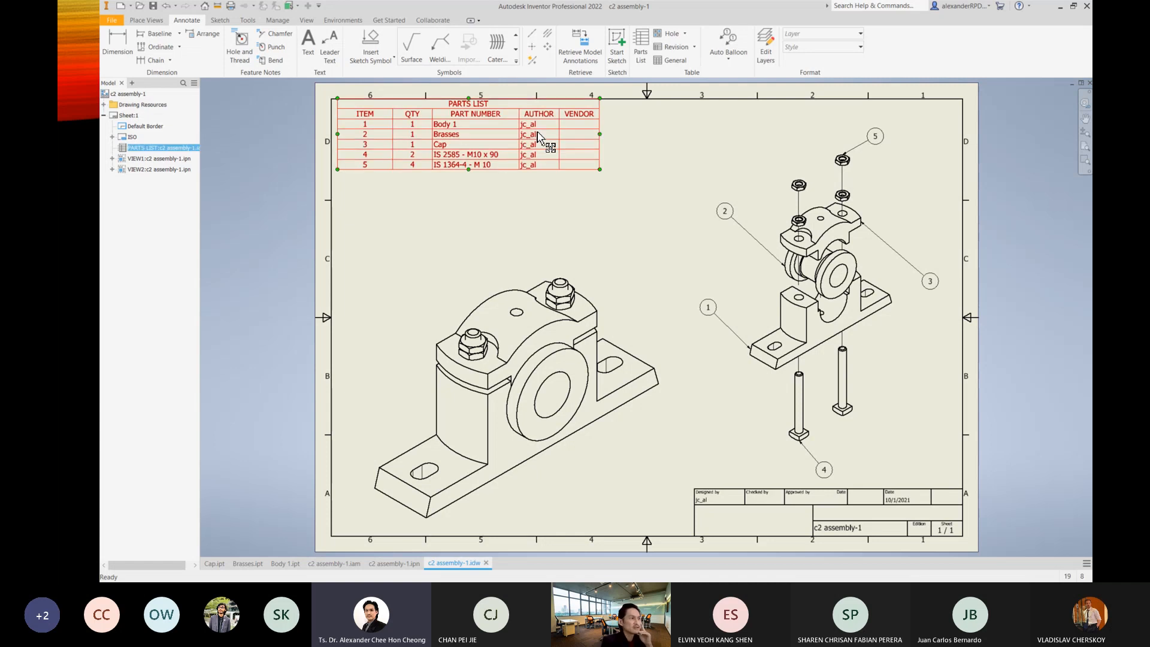
{"action": "left_click_drag", "start_coordinate": [537, 132], "coordinate": [530, 133]}
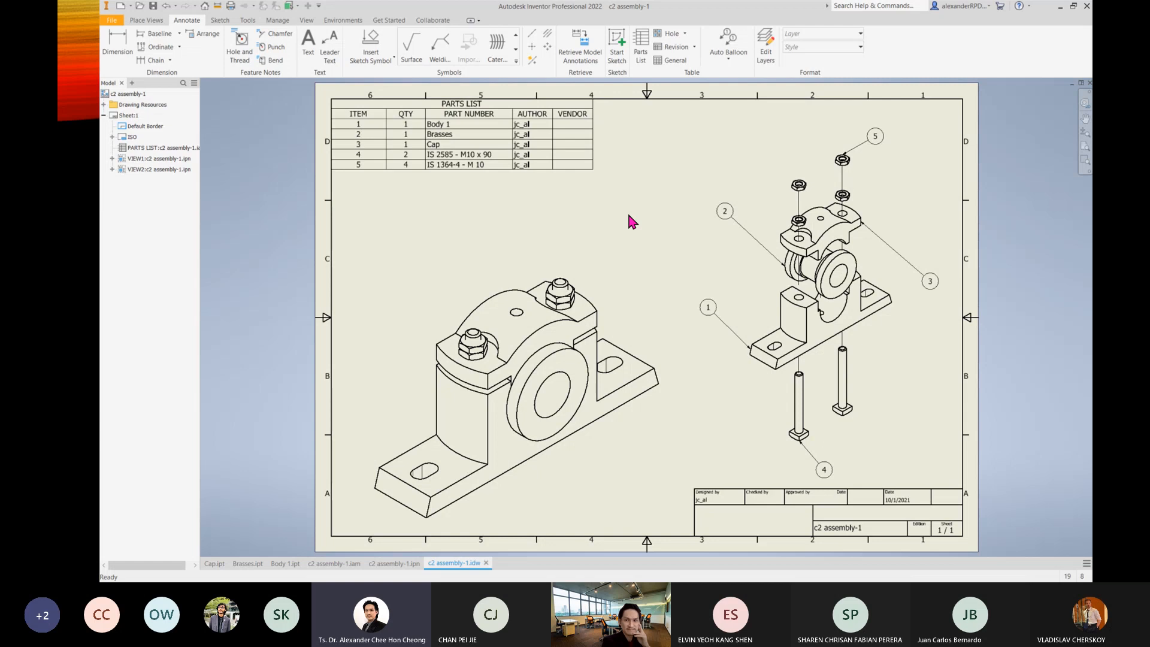
Reopen the parts list editor and examine the AUTHOR and VENDOR cells of the listed parts.
{"action": "left_click", "coordinate": [523, 153]}
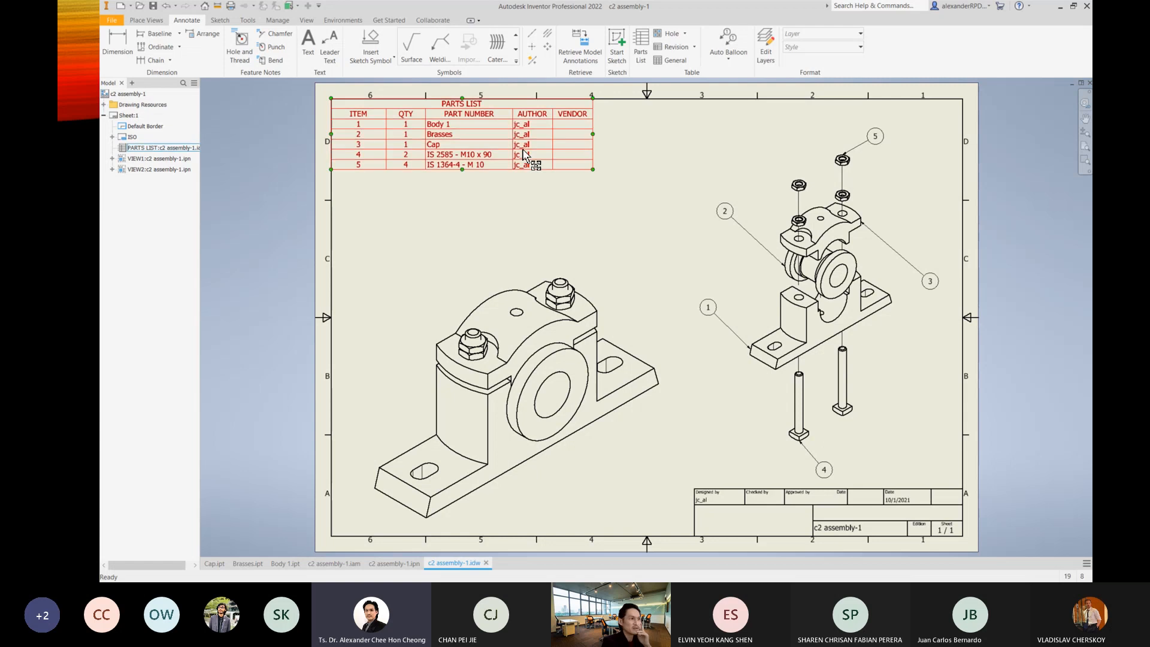
{"action": "right_click", "coordinate": [524, 154]}
{"action": "left_click", "coordinate": [560, 221]}
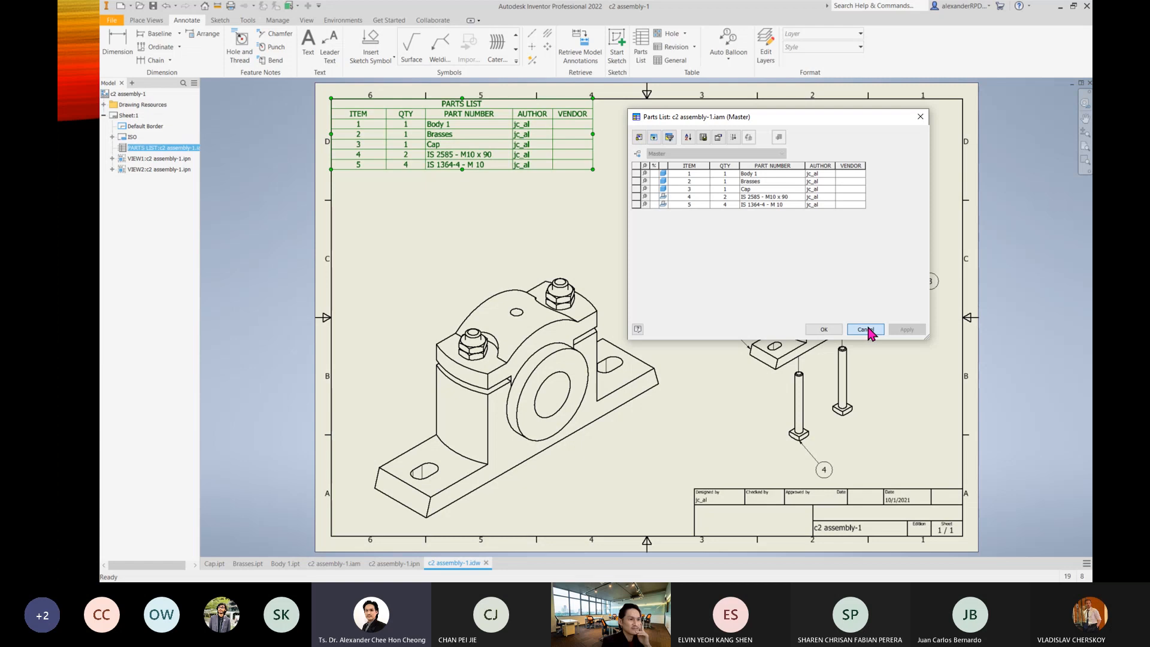
{"action": "left_click", "coordinate": [866, 330]}
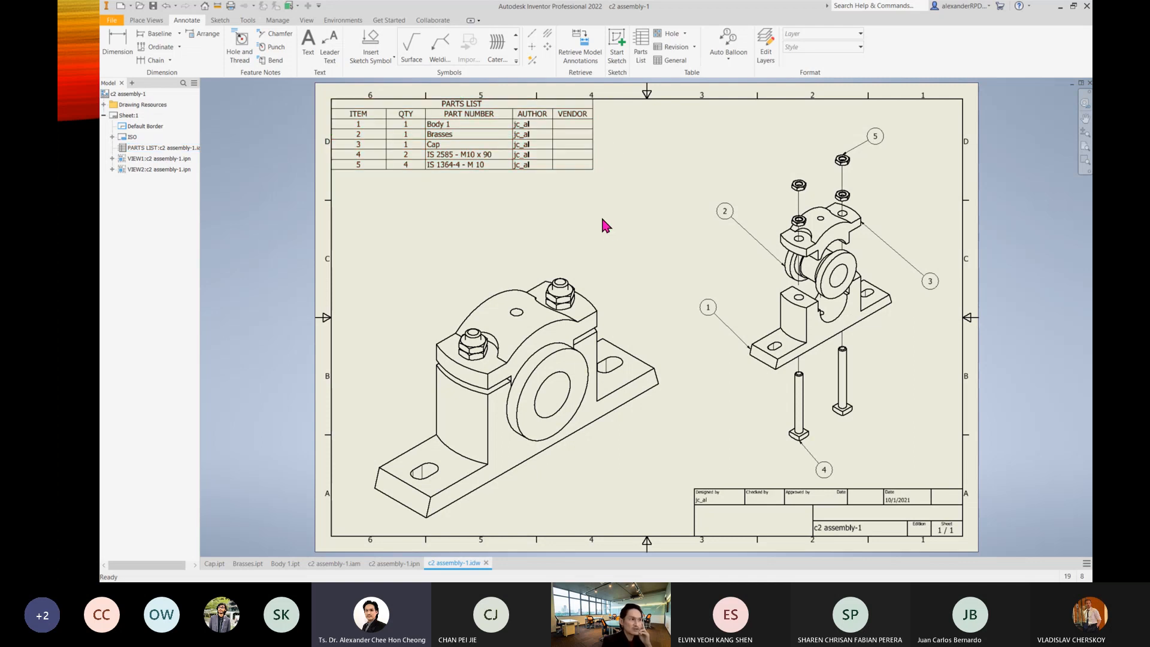
{"action": "double_click", "coordinate": [577, 120]}
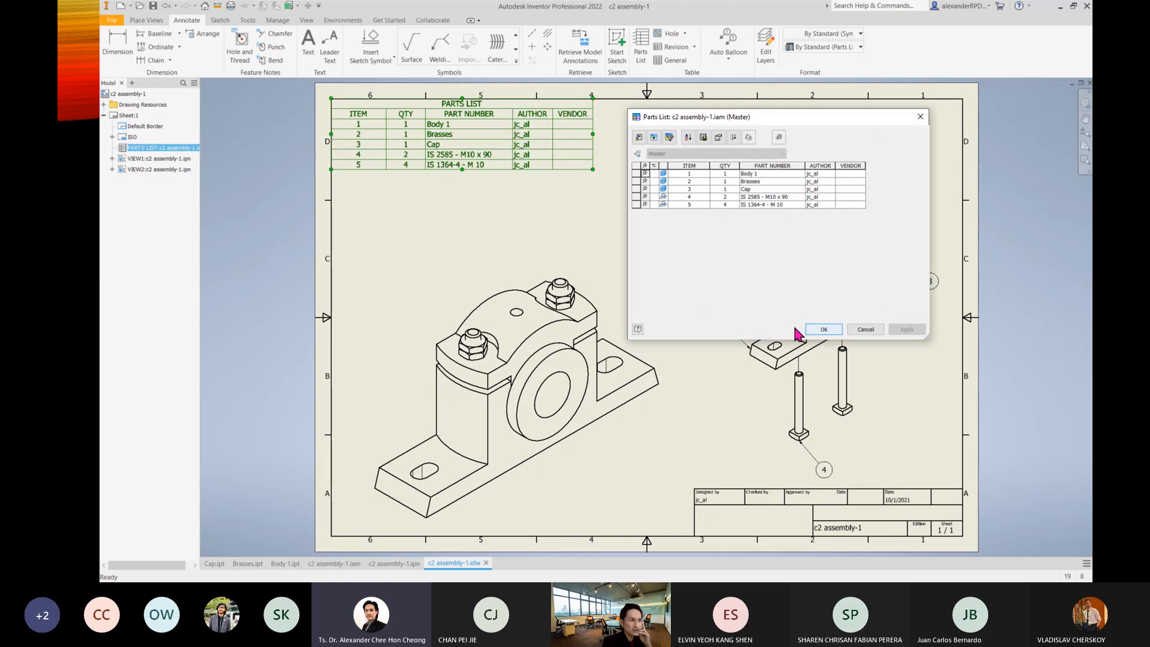
{"action": "left_click", "coordinate": [855, 190]}
{"action": "left_click", "coordinate": [816, 188]}
{"action": "left_click", "coordinate": [816, 196]}
{"action": "left_click", "coordinate": [815, 196]}
{"action": "left_click", "coordinate": [817, 330]}
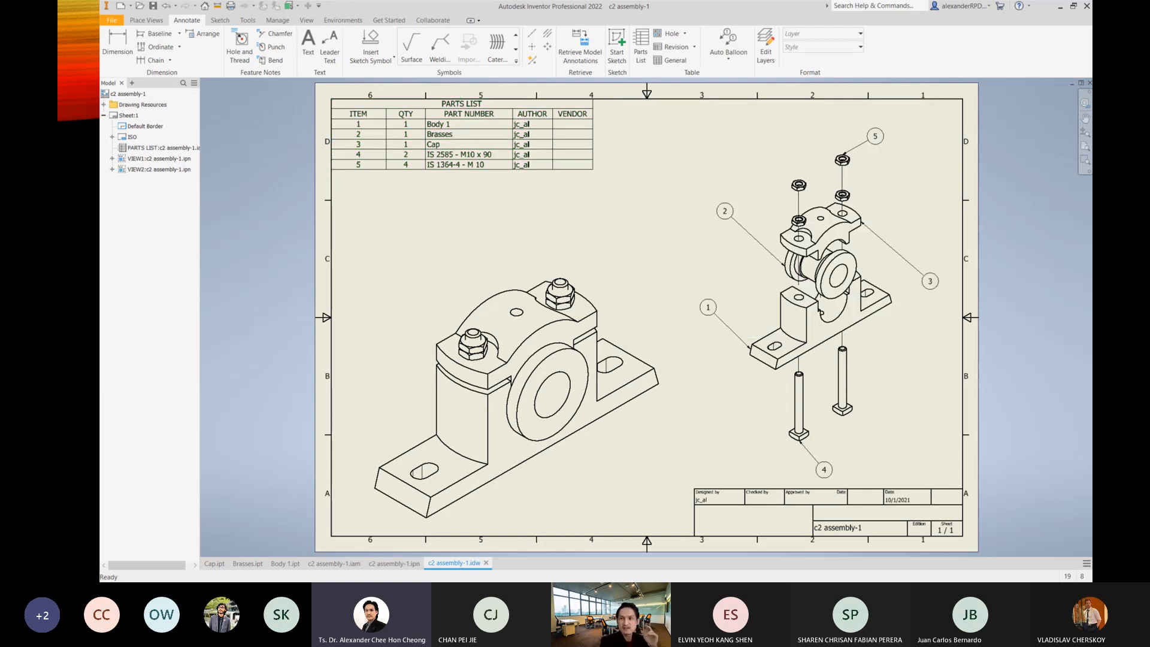
{"action": "key", "text": "Right"}
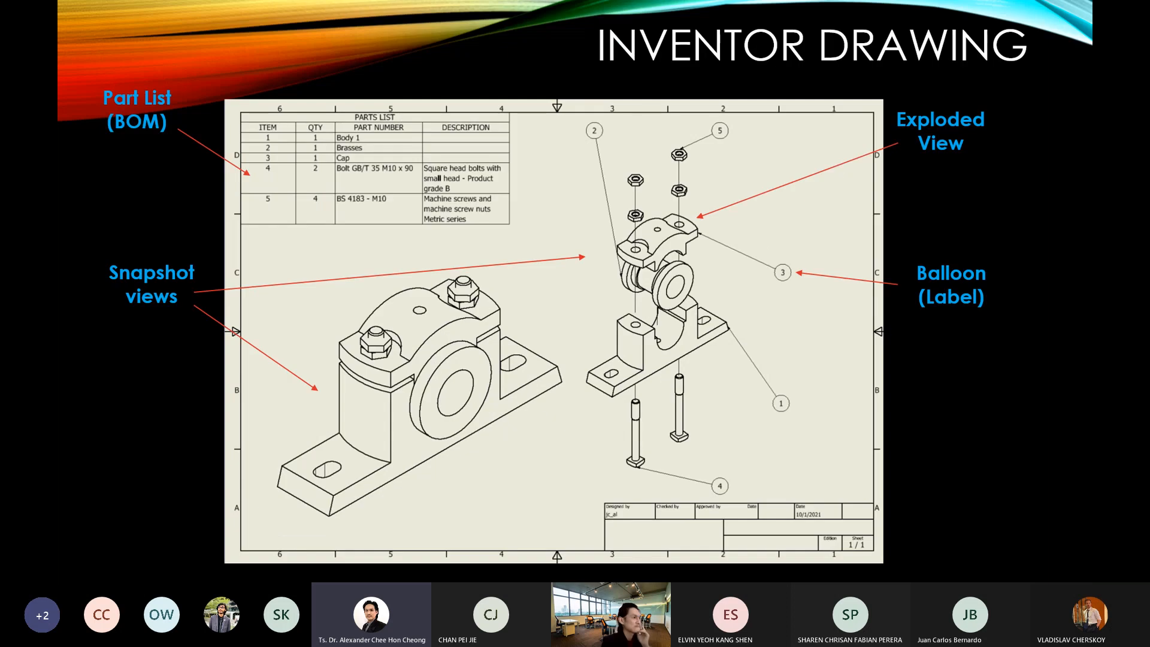
{"action": "key", "text": "Right"}
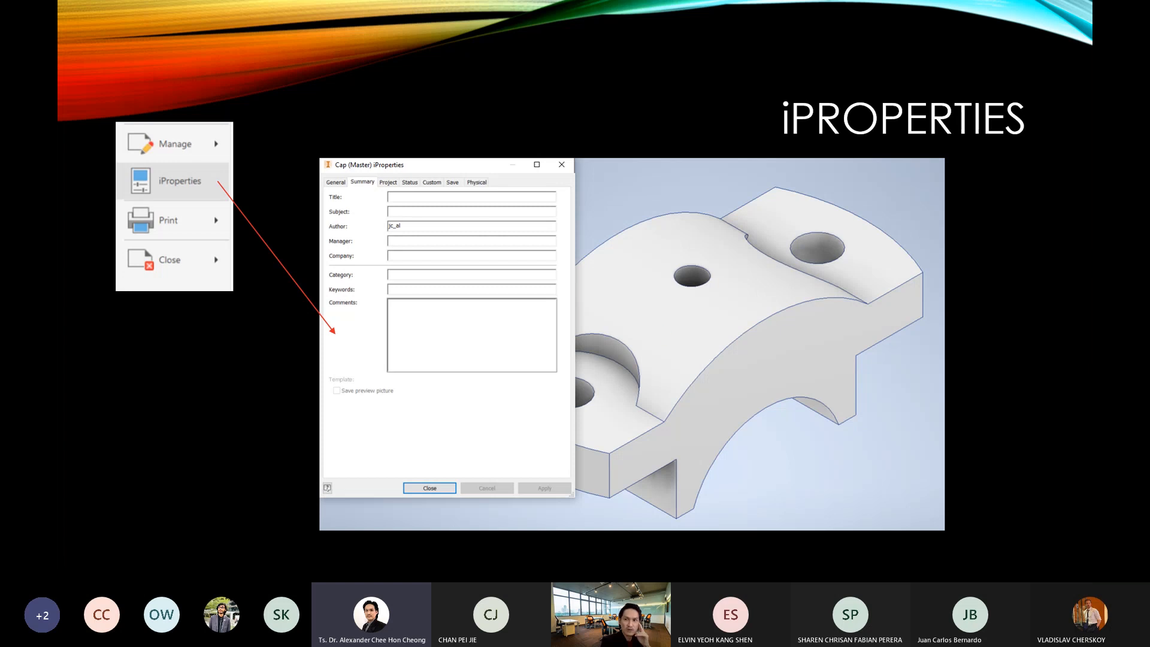
{"action": "key", "text": "alt+Tab"}
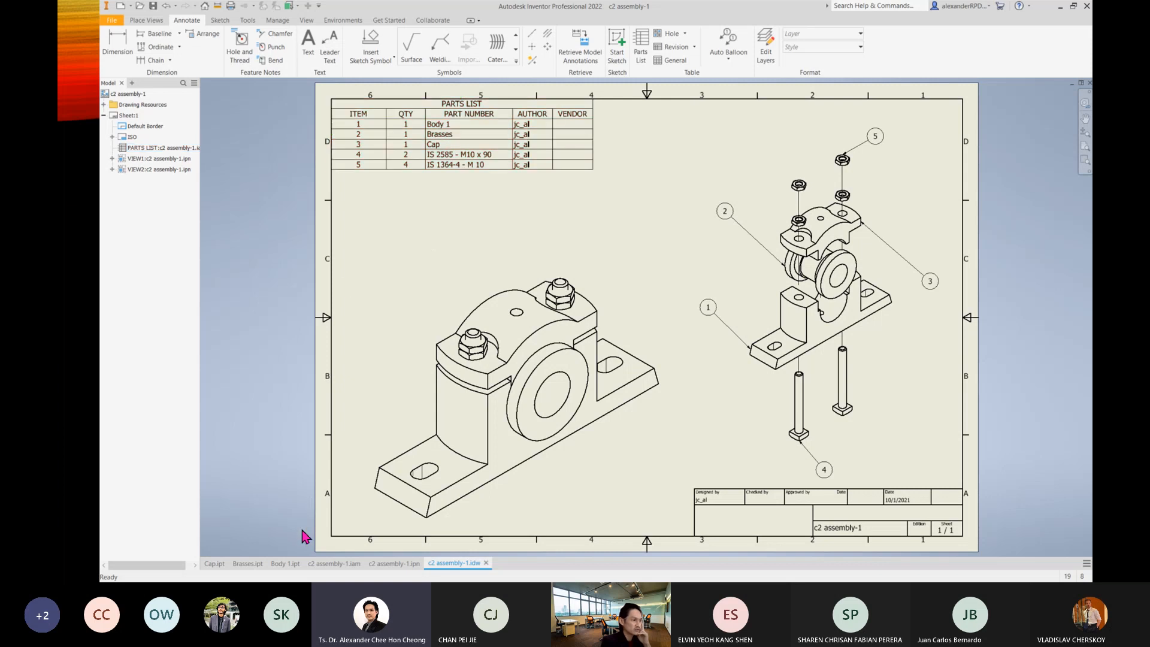
Switch to the Body 1 part and open its iProperties, placing the dialog higher in the view.
{"action": "left_click", "coordinate": [282, 563]}
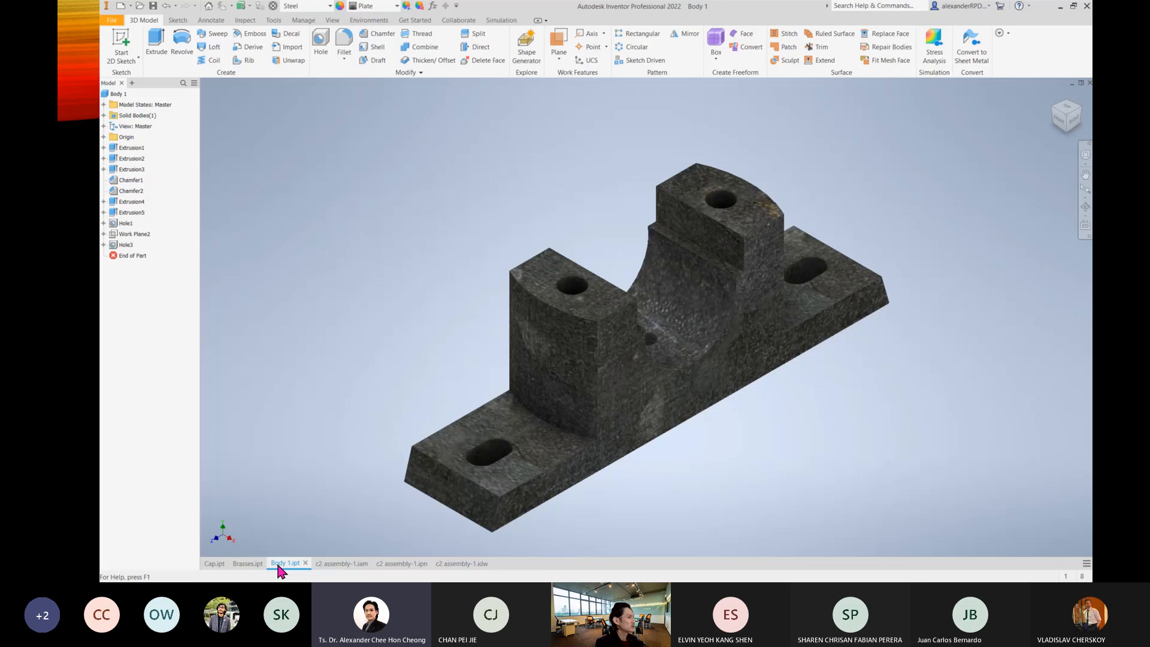
{"action": "left_click", "coordinate": [111, 20]}
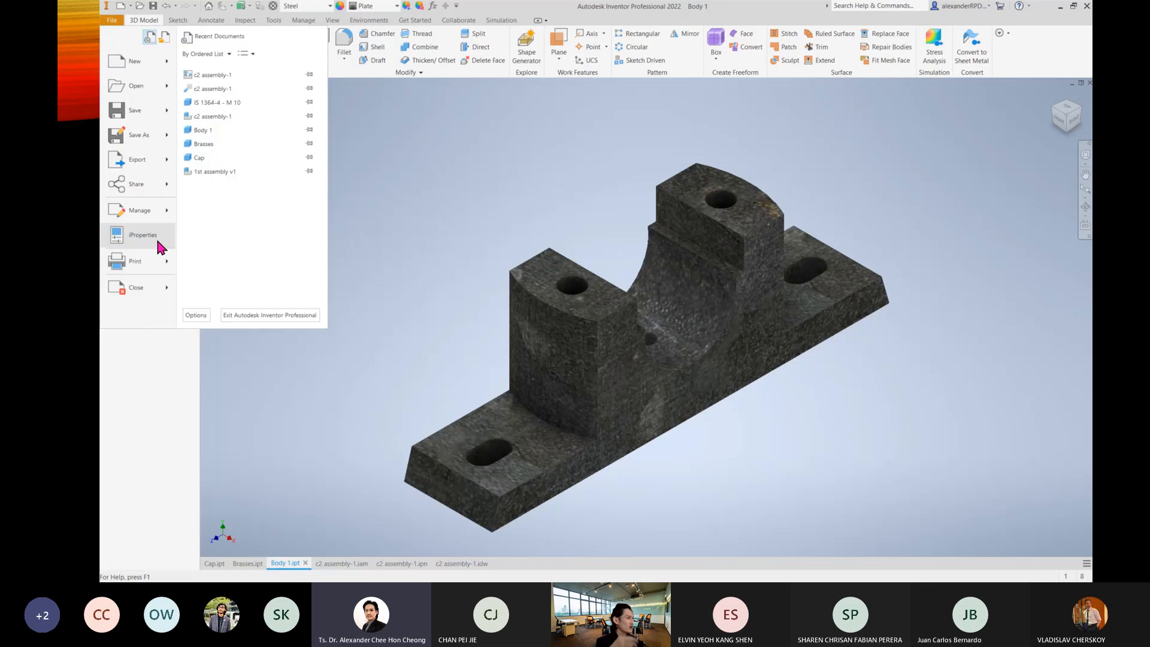
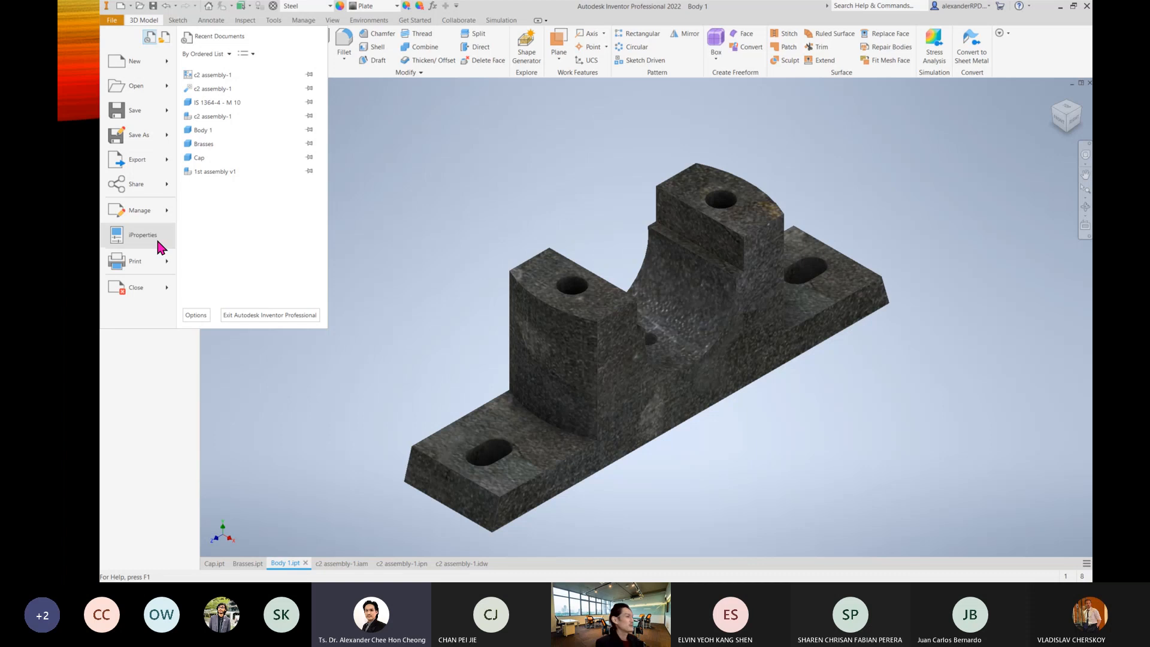
{"action": "left_click", "coordinate": [143, 235]}
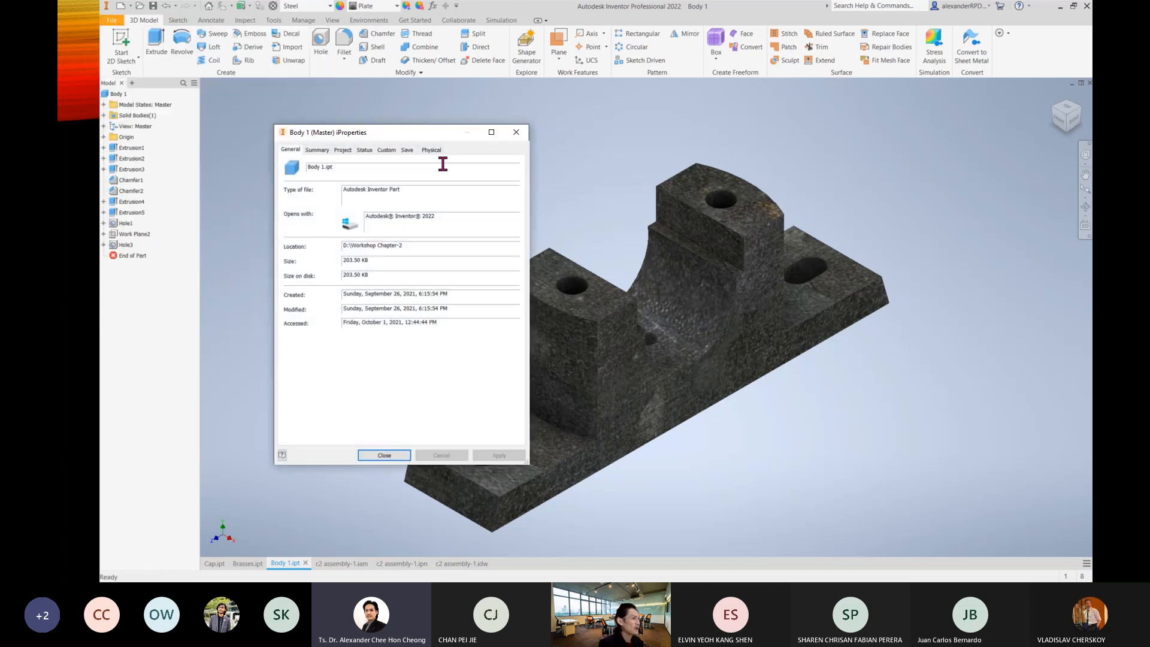
{"action": "left_click_drag", "start_coordinate": [426, 132], "coordinate": [423, 98]}
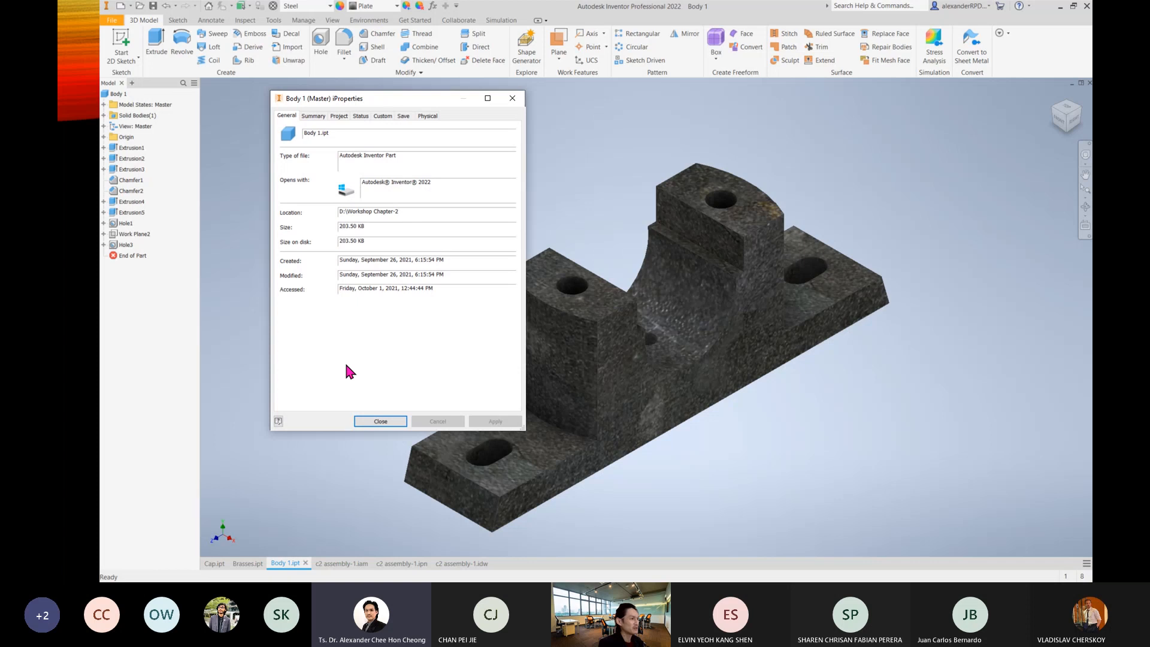
Look through Body 1's Summary, Project, Status, Custom and Save properties.
{"action": "left_click", "coordinate": [313, 116]}
{"action": "left_click", "coordinate": [334, 116]}
{"action": "left_click", "coordinate": [359, 115]}
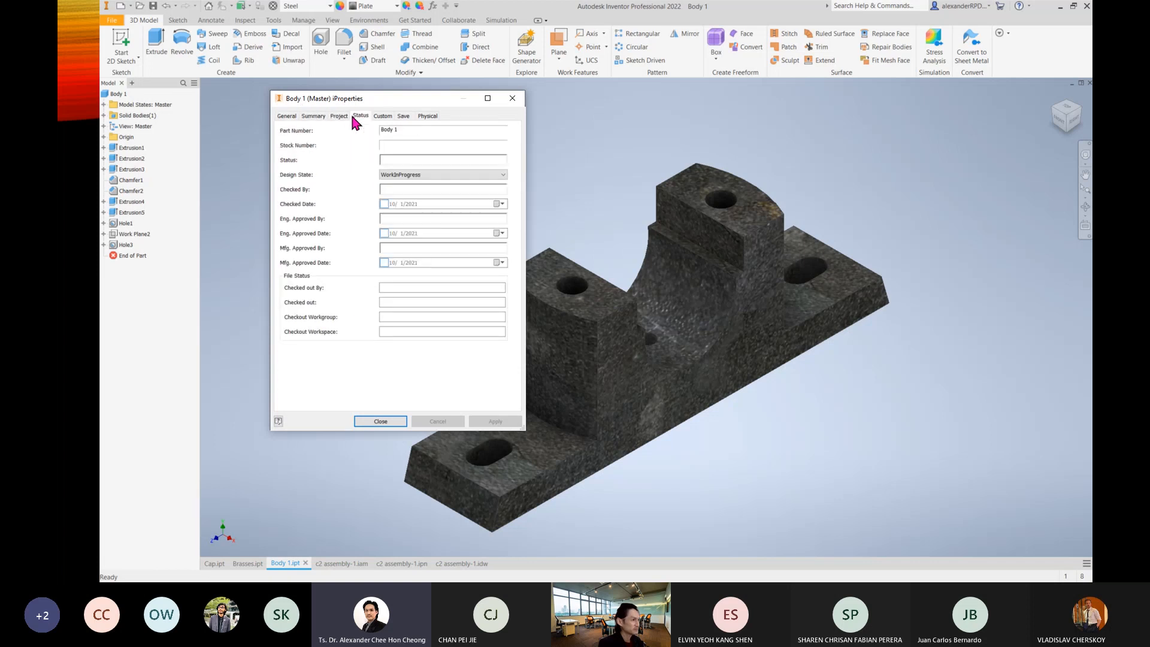
{"action": "left_click", "coordinate": [385, 116]}
{"action": "left_click", "coordinate": [404, 116]}
{"action": "left_click", "coordinate": [383, 115]}
{"action": "left_click", "coordinate": [361, 115]}
{"action": "left_click", "coordinate": [339, 115]}
Replace the Author in Body 1's Summary properties with the author's title and name, and apply the change.
{"action": "left_click", "coordinate": [314, 115]}
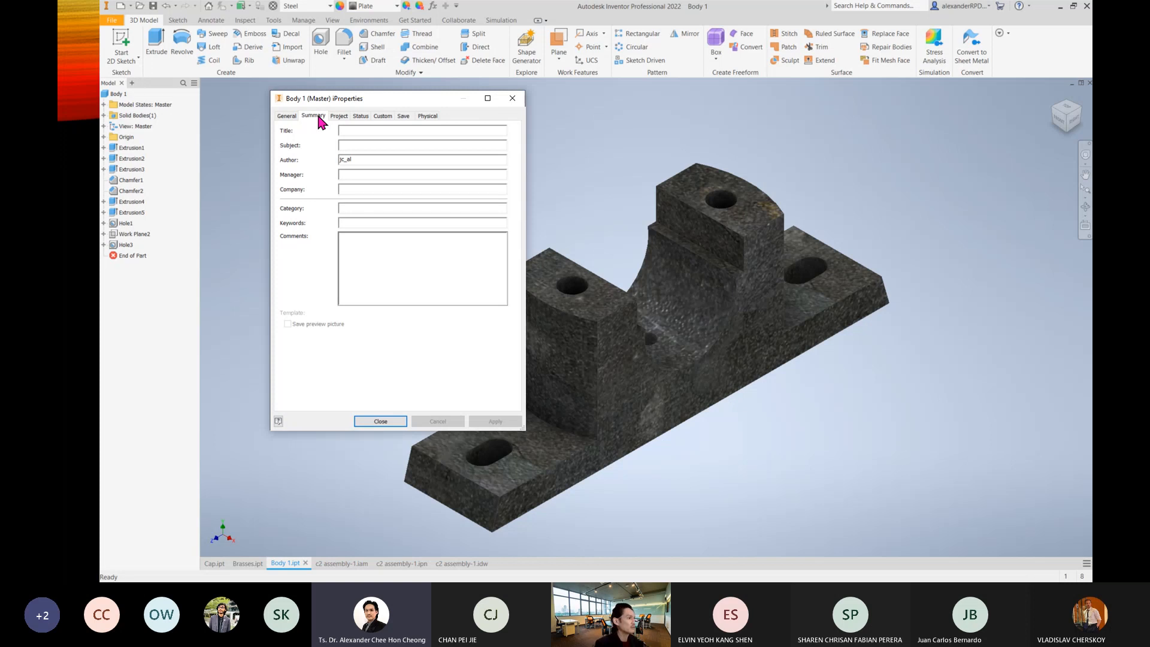
{"action": "left_click_drag", "start_coordinate": [360, 163], "coordinate": [240, 169]}
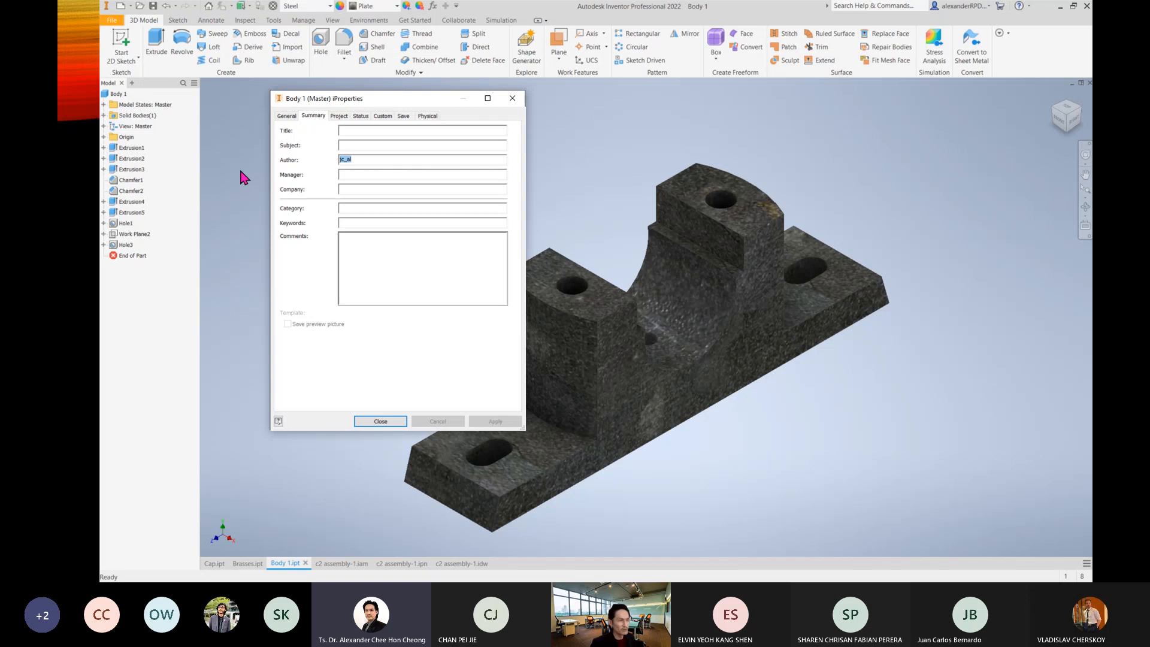
{"action": "type", "text": "Ts"}
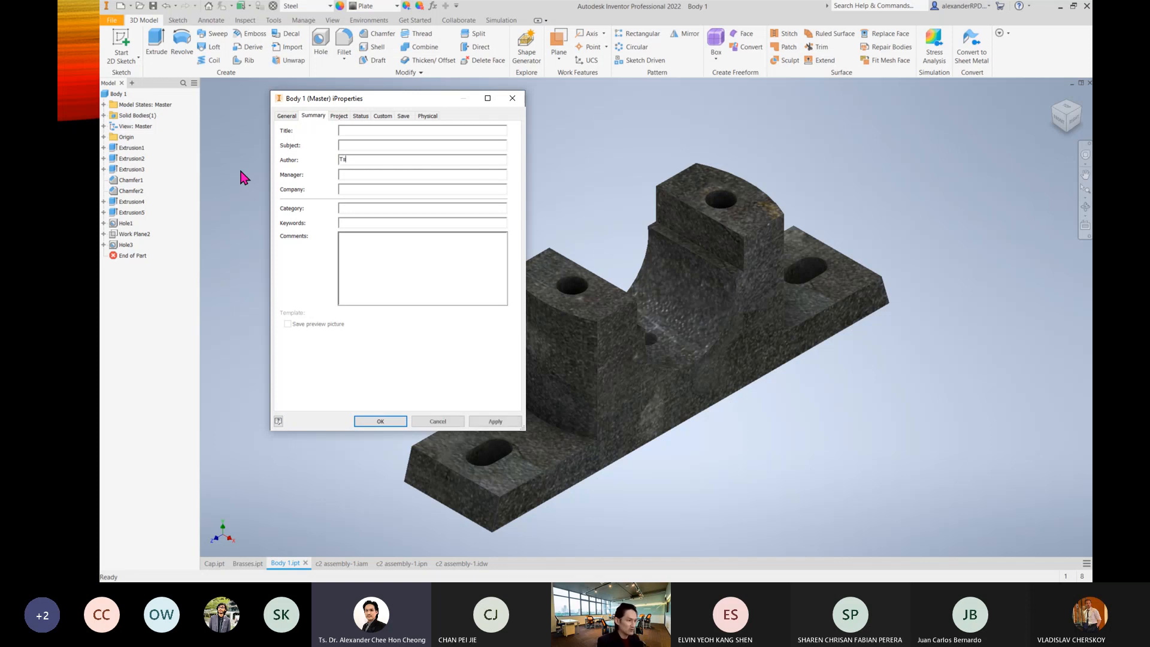
{"action": "type", "text": ". Dr. Al;ex"}
{"action": "key", "text": "BackSpace"}
{"action": "key", "text": "BackSpace"}
{"action": "key", "text": "BackSpace"}
{"action": "type", "text": "exander"}
{"action": "key", "text": "Return"}
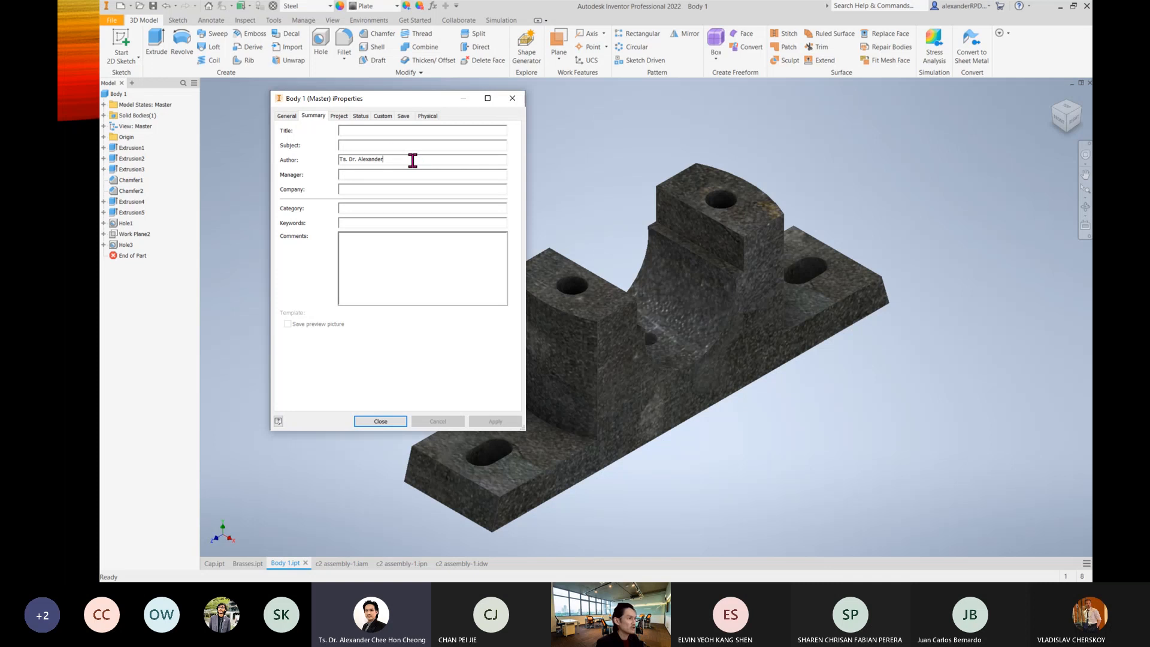
Enter Asia Pacific University as the Company in Body 1's Summary properties.
{"action": "left_click", "coordinate": [366, 191]}
{"action": "type", "text": "Asia P"}
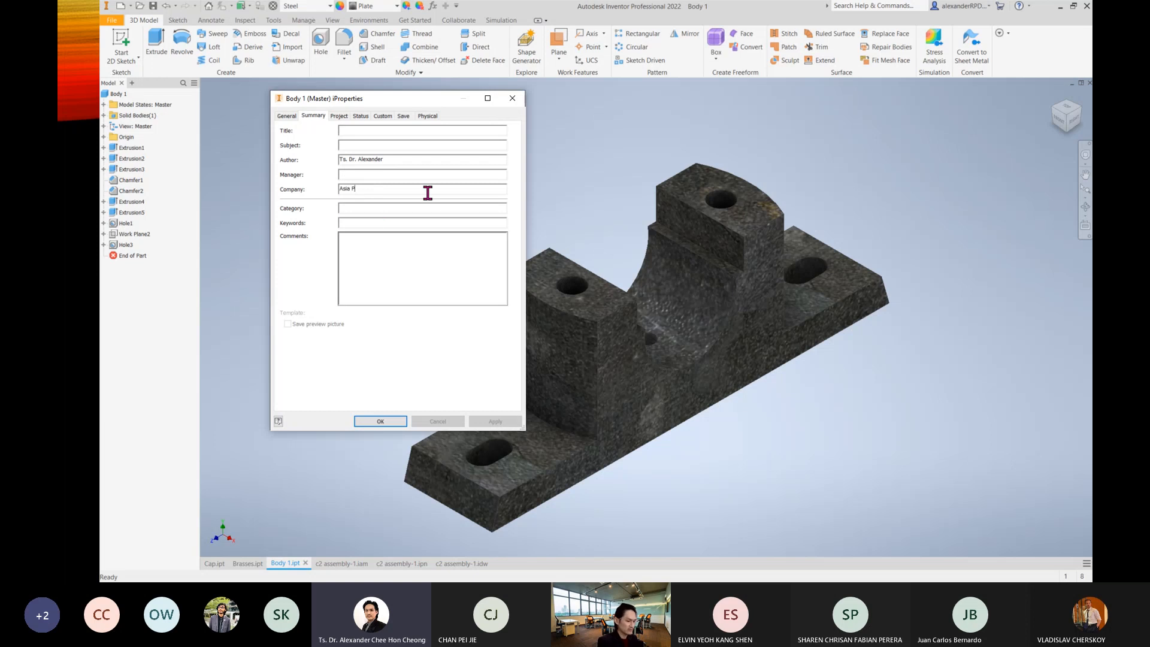
{"action": "type", "text": "acific University"}
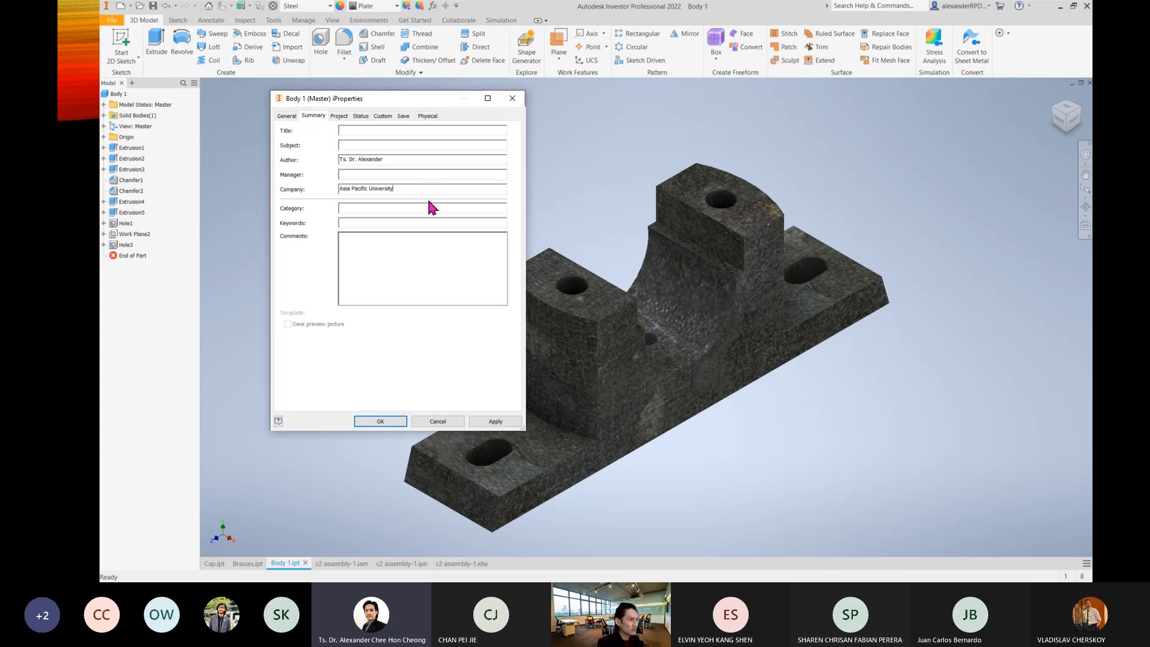
Enter Siemens as the Vendor in Body 1's Project properties.
{"action": "left_click", "coordinate": [339, 115]}
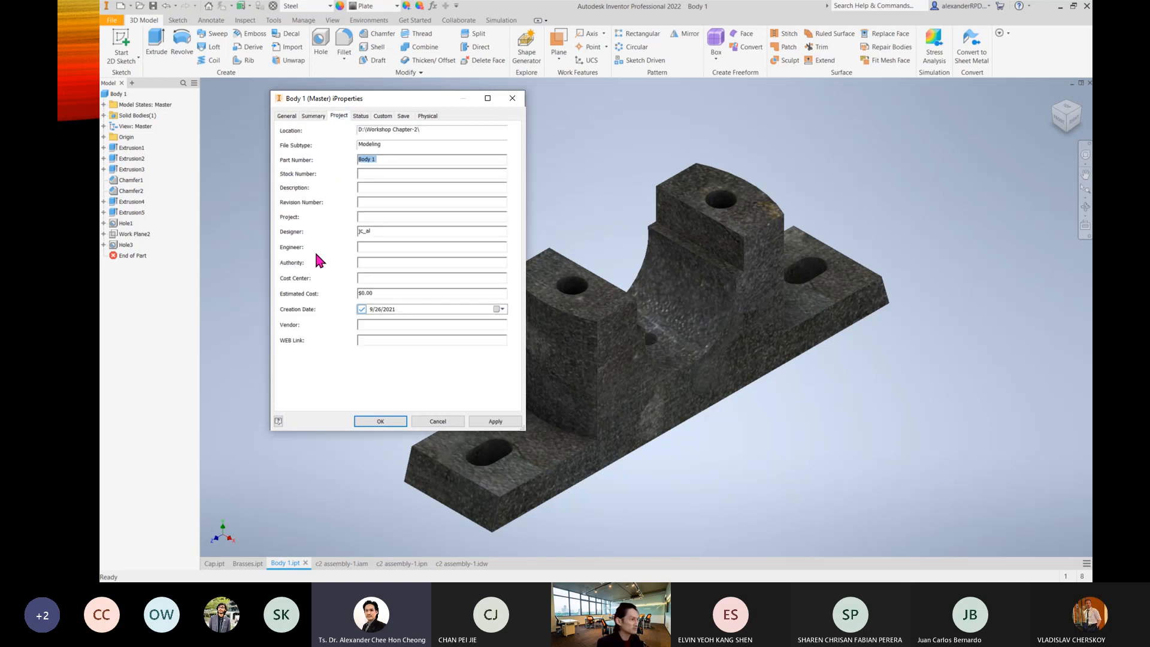
{"action": "left_click", "coordinate": [379, 324]}
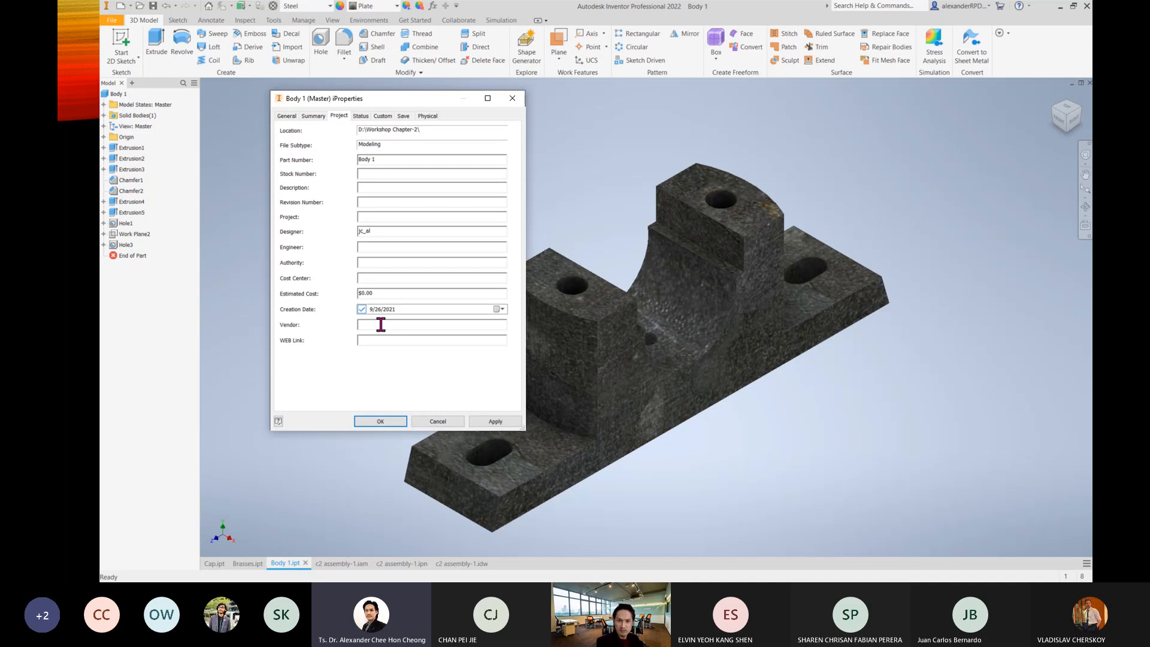
{"action": "type", "text": "Siemens"}
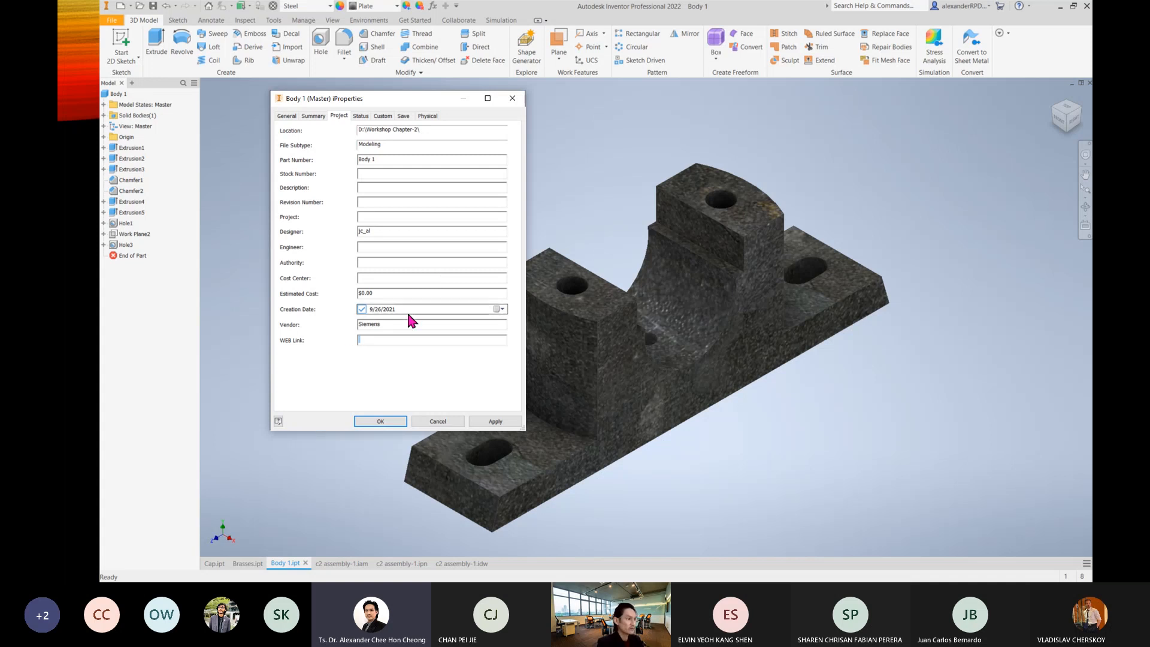
Examine Body 1's Status, Custom and Physical properties, including the available materials.
{"action": "left_click", "coordinate": [374, 248]}
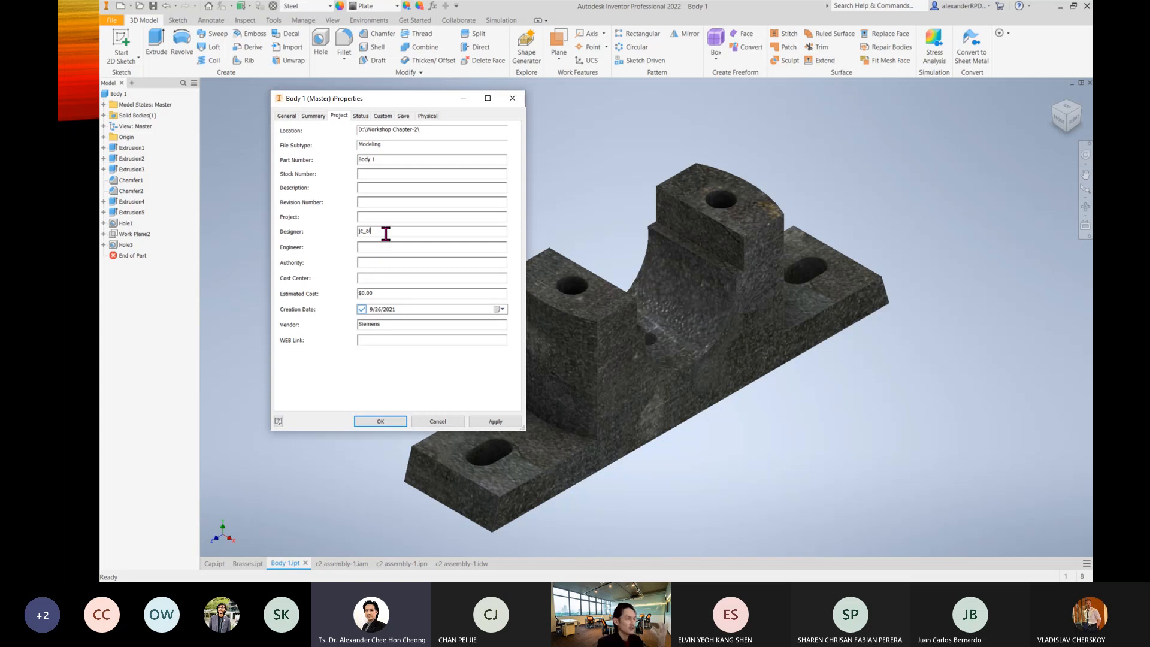
{"action": "left_click", "coordinate": [360, 116]}
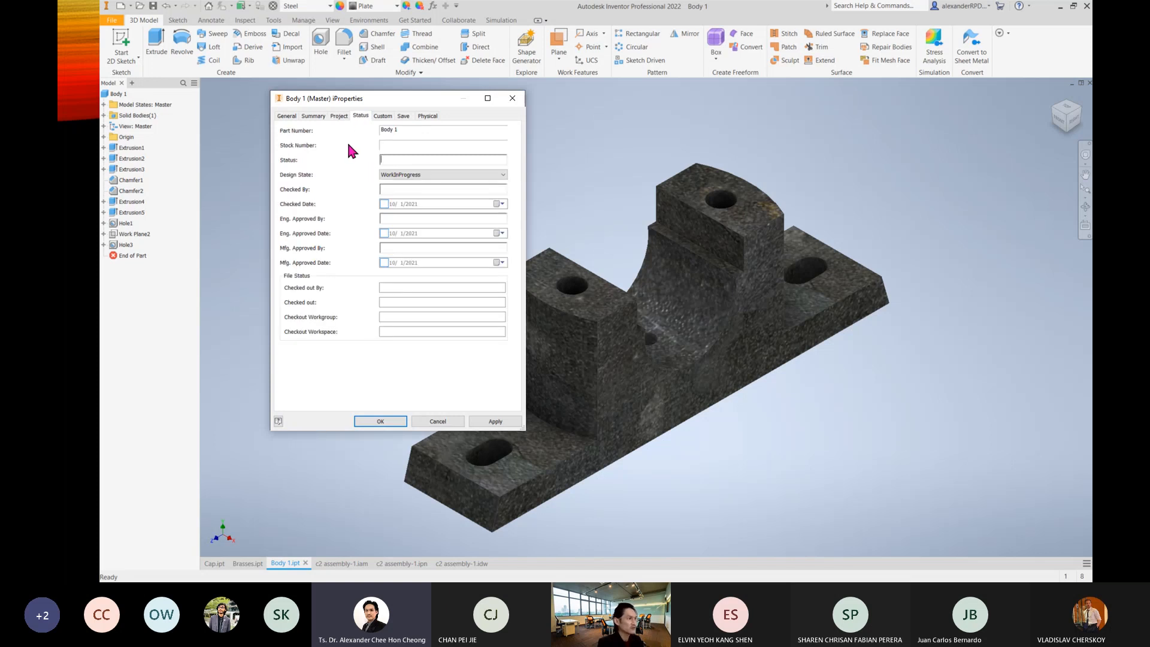
{"action": "left_click", "coordinate": [382, 115]}
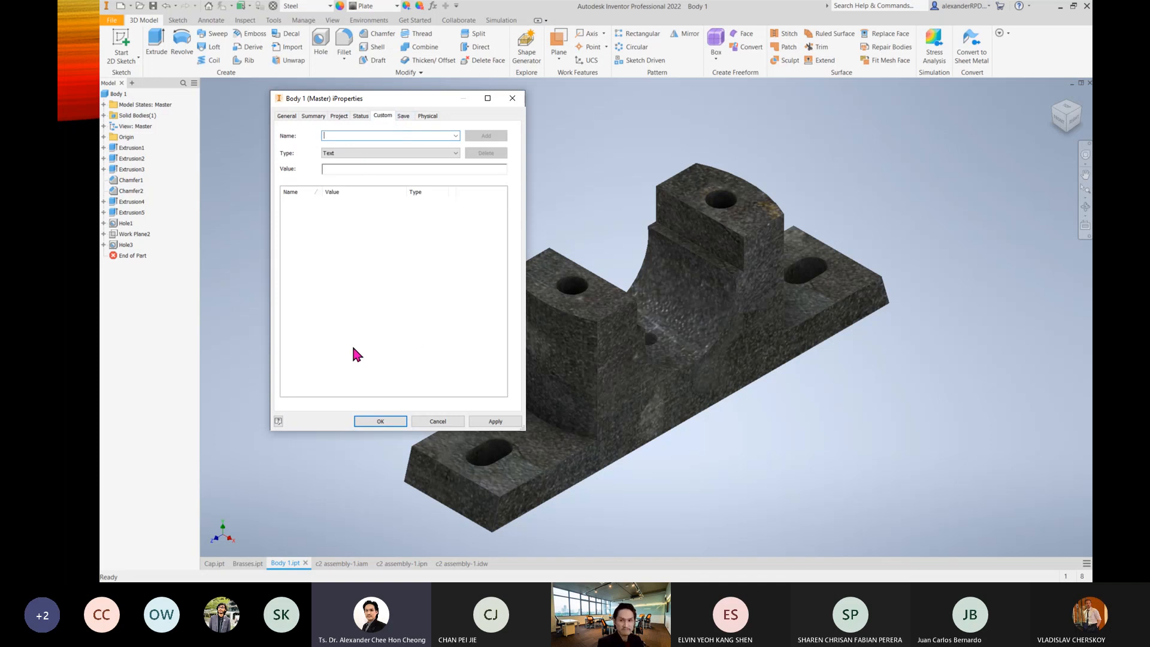
{"action": "left_click", "coordinate": [436, 115]}
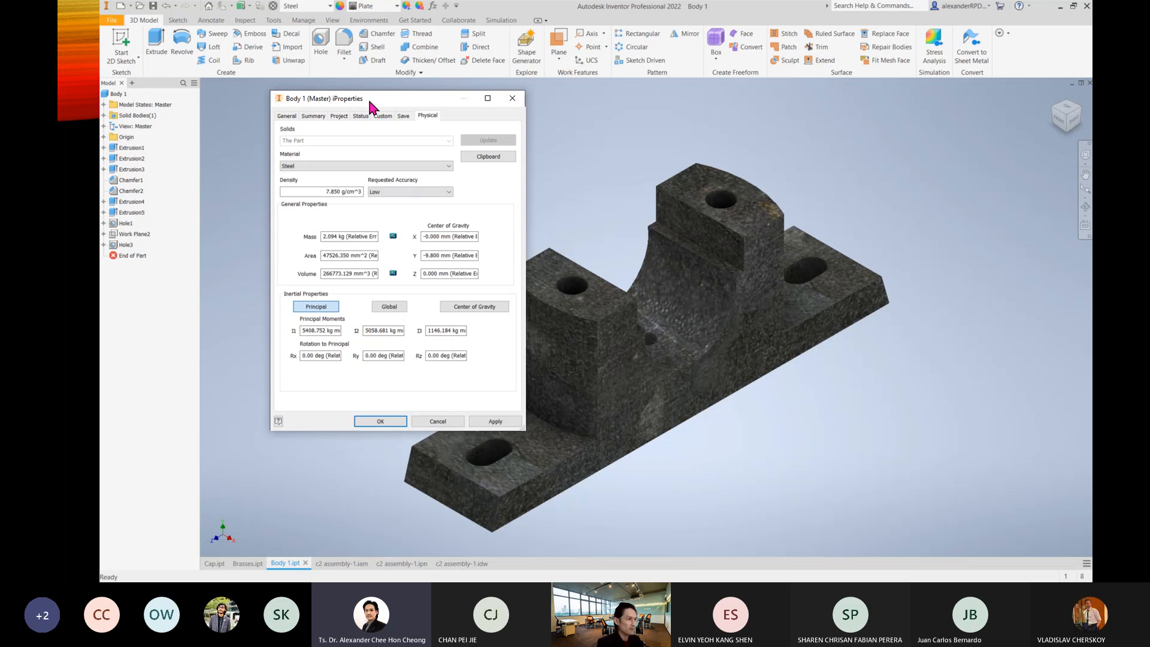
{"action": "left_click_drag", "start_coordinate": [368, 98], "coordinate": [380, 119]}
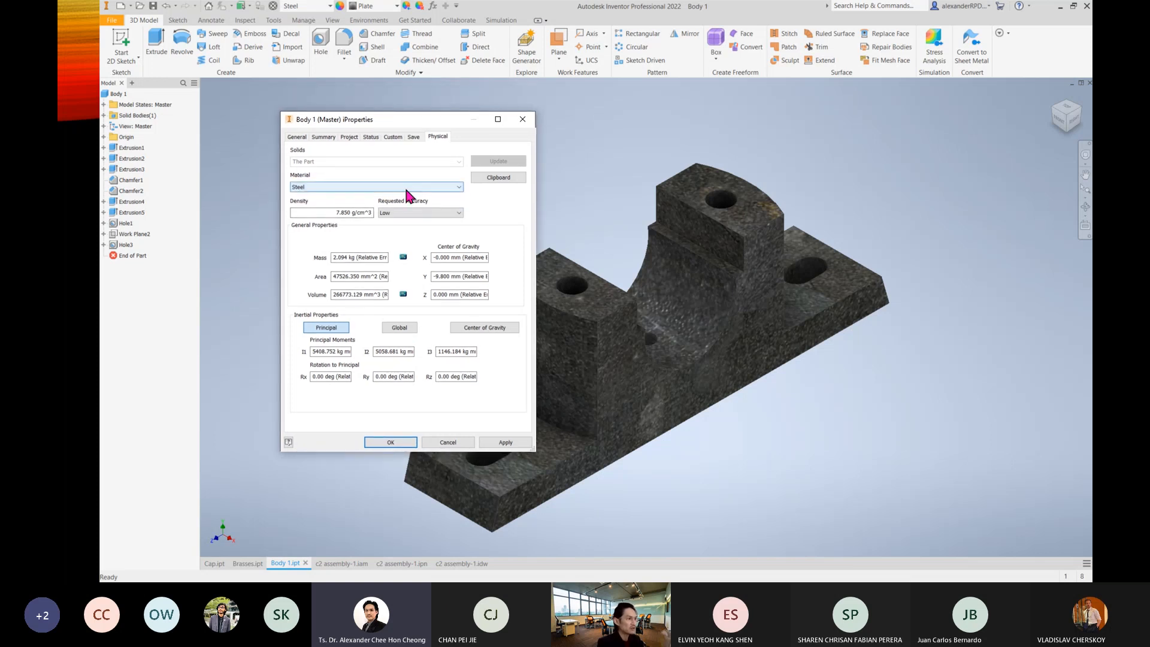
{"action": "left_click", "coordinate": [427, 186]}
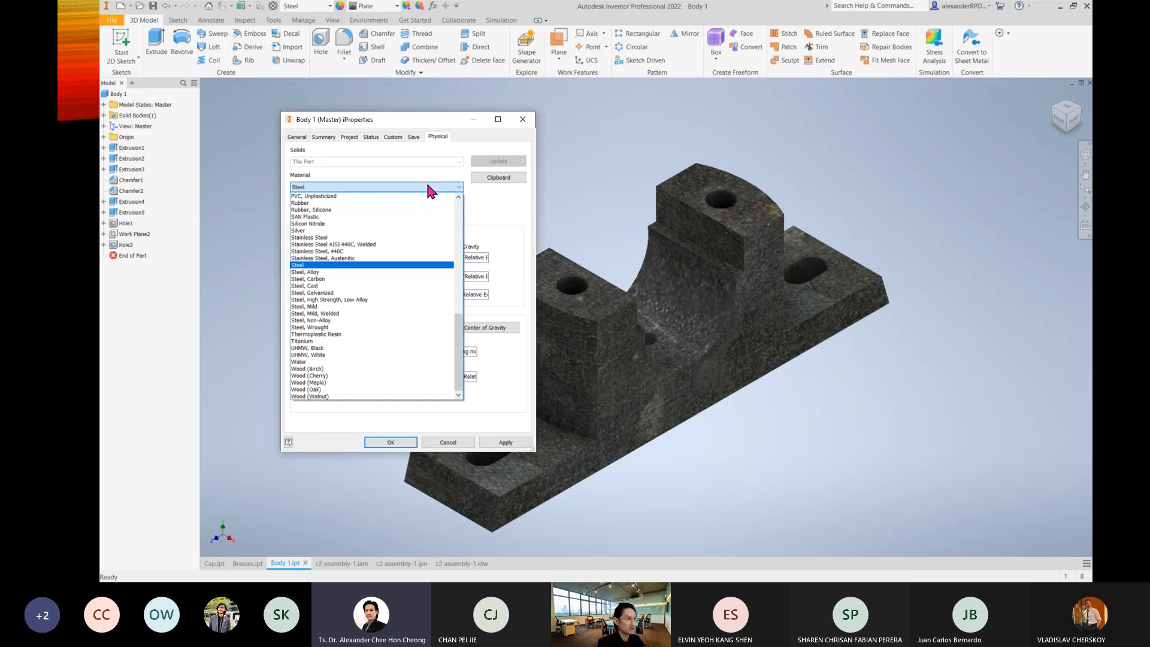
{"action": "left_click", "coordinate": [497, 200]}
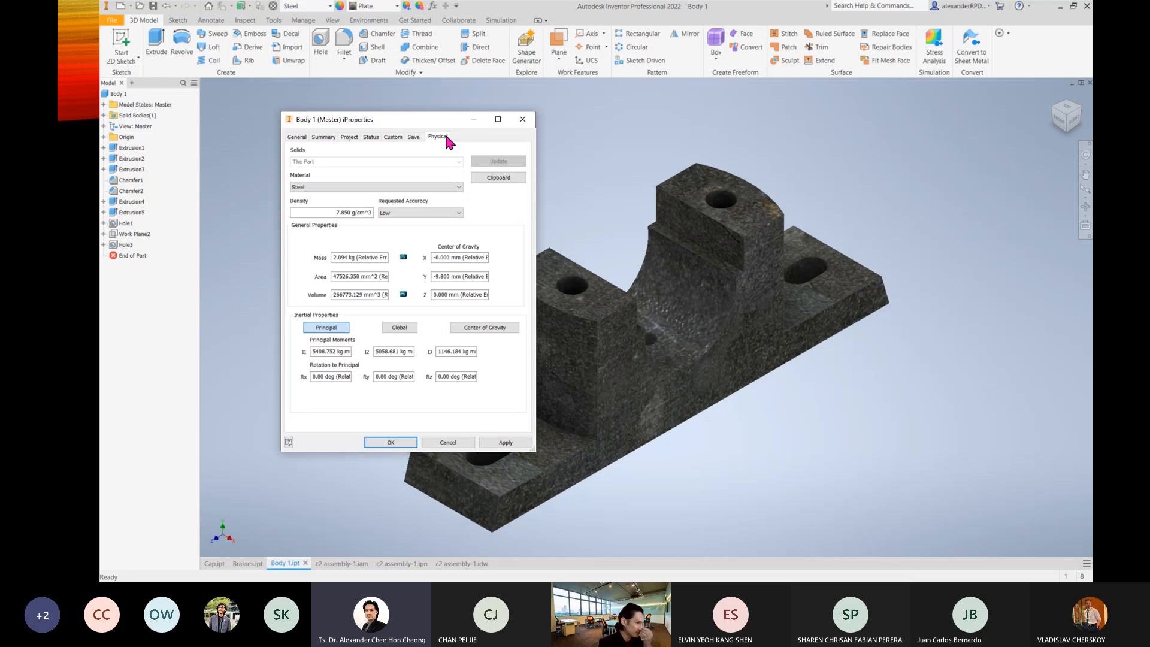
Go back over Body 1's Custom, Status, General and Summary properties, ending on the Project properties.
{"action": "left_click", "coordinate": [390, 138]}
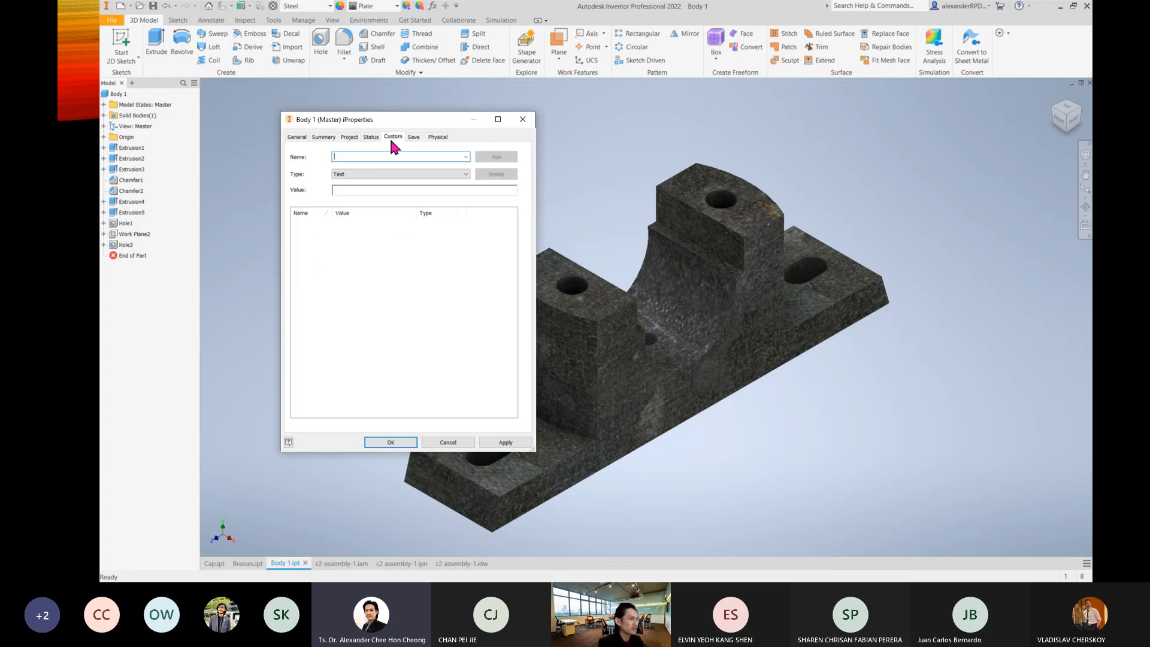
{"action": "left_click", "coordinate": [369, 136]}
{"action": "left_click", "coordinate": [346, 137]}
{"action": "left_click", "coordinate": [333, 136]}
{"action": "left_click", "coordinate": [303, 137]}
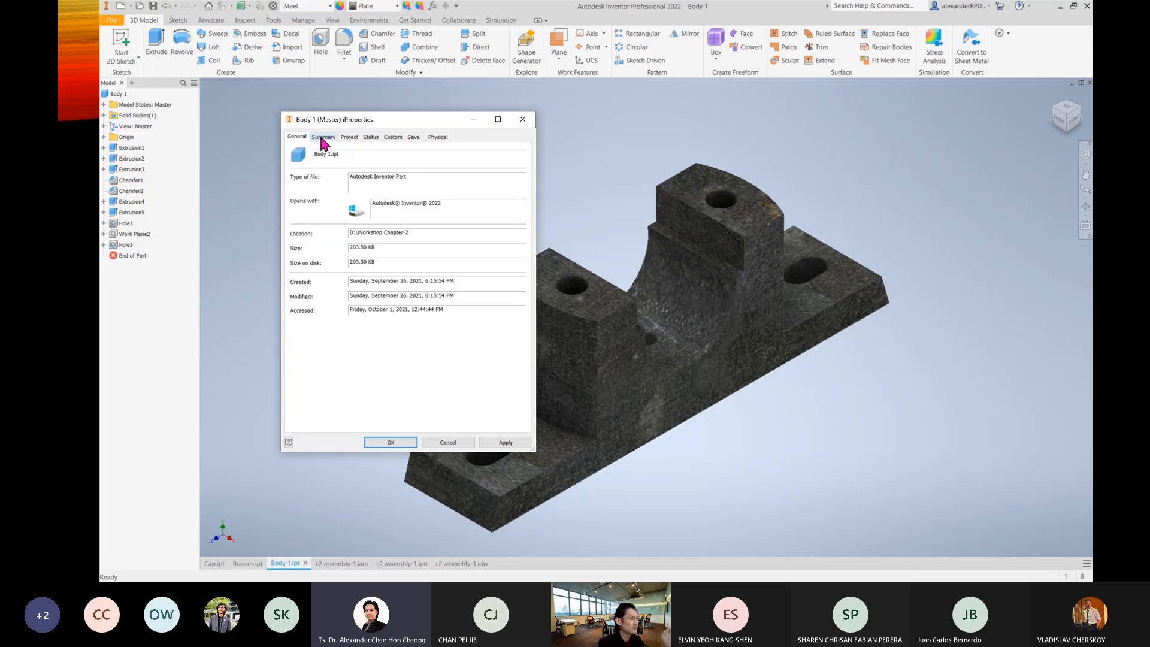
{"action": "left_click", "coordinate": [324, 137]}
{"action": "left_click", "coordinate": [358, 139]}
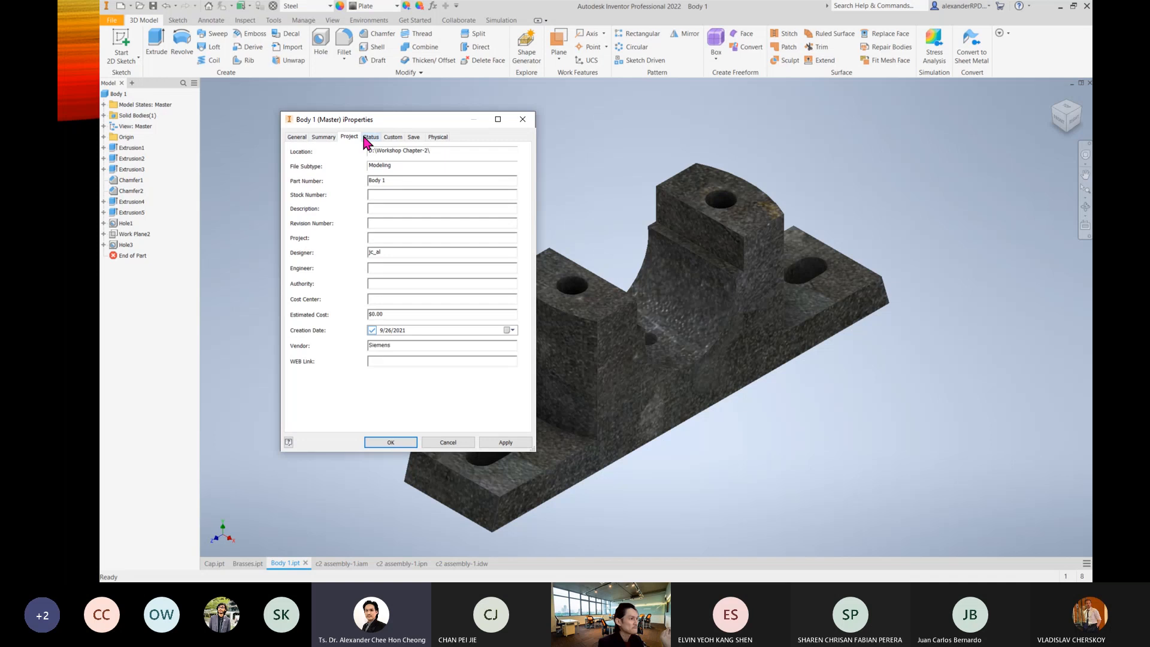
Recheck Body 1's Summary and Project properties, apply them, and return to the c2 assembly-1 drawing.
{"action": "left_click", "coordinate": [365, 137]}
{"action": "left_click", "coordinate": [326, 139]}
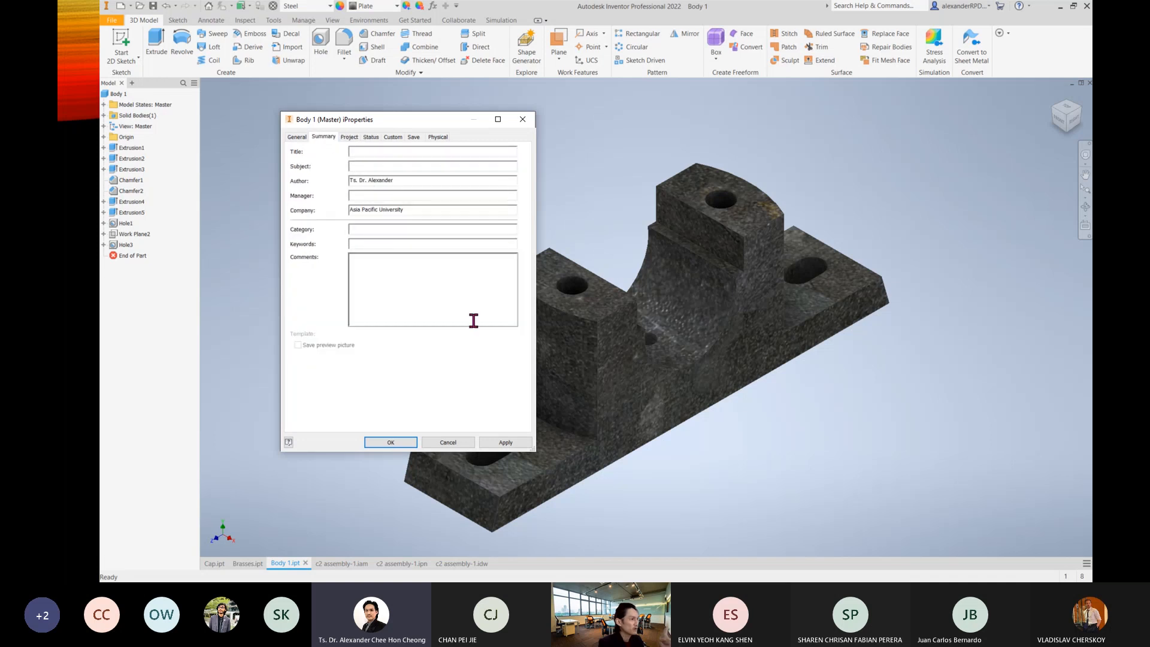
{"action": "left_click", "coordinate": [357, 139]}
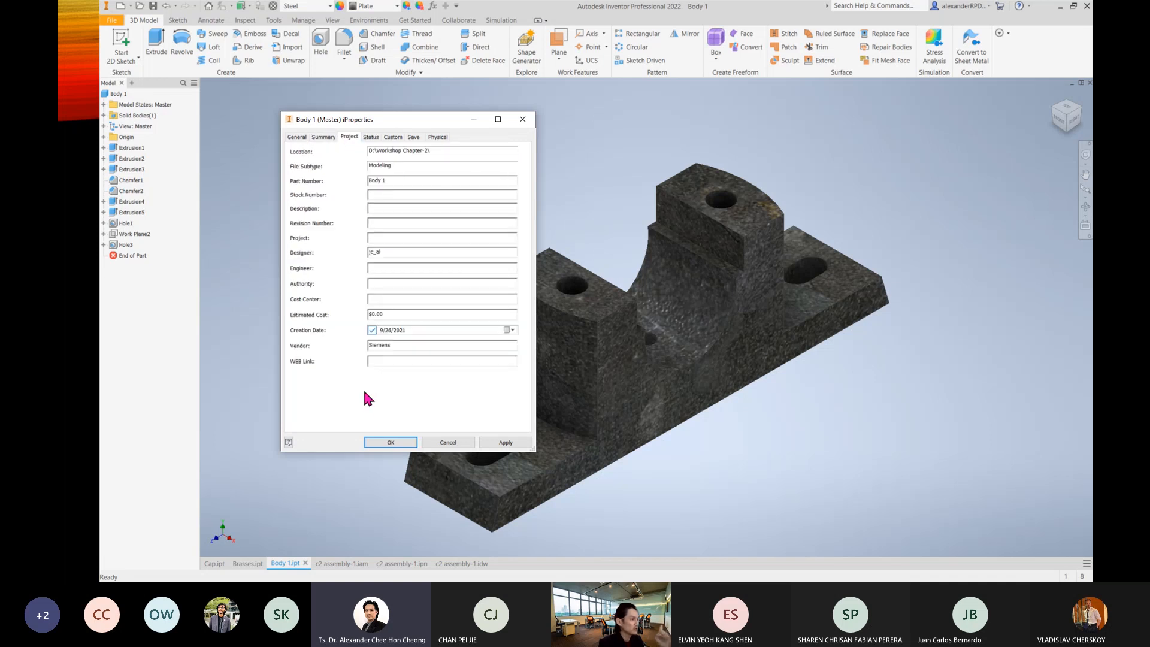
{"action": "left_click", "coordinate": [505, 443]}
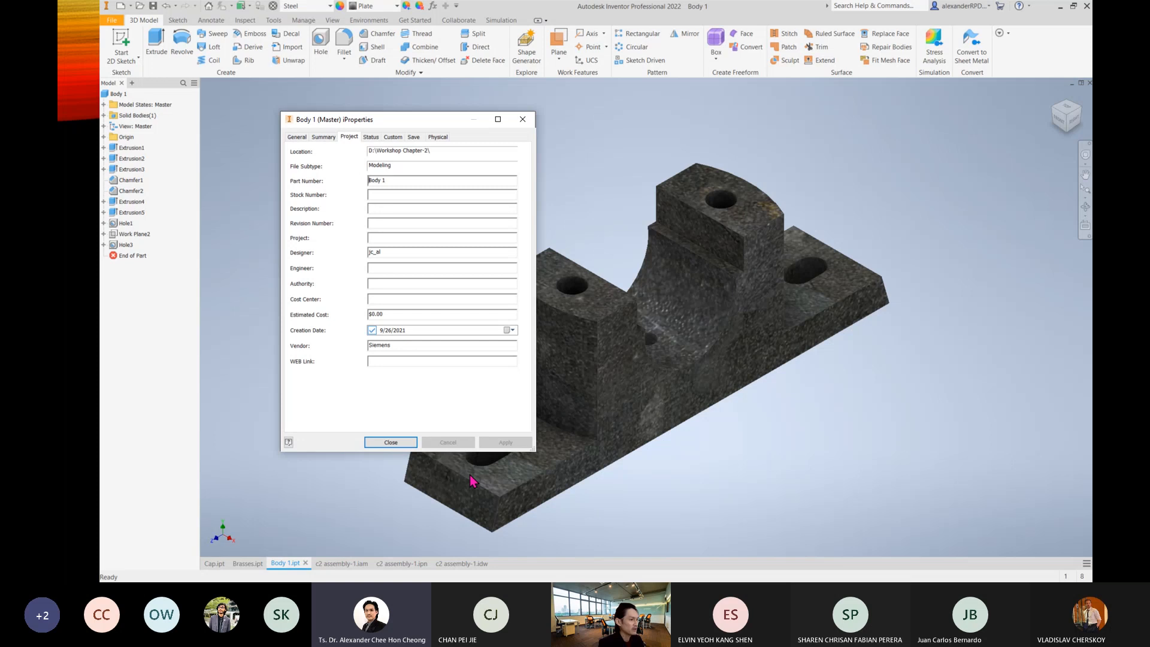
{"action": "left_click", "coordinate": [400, 445]}
{"action": "left_click", "coordinate": [462, 563]}
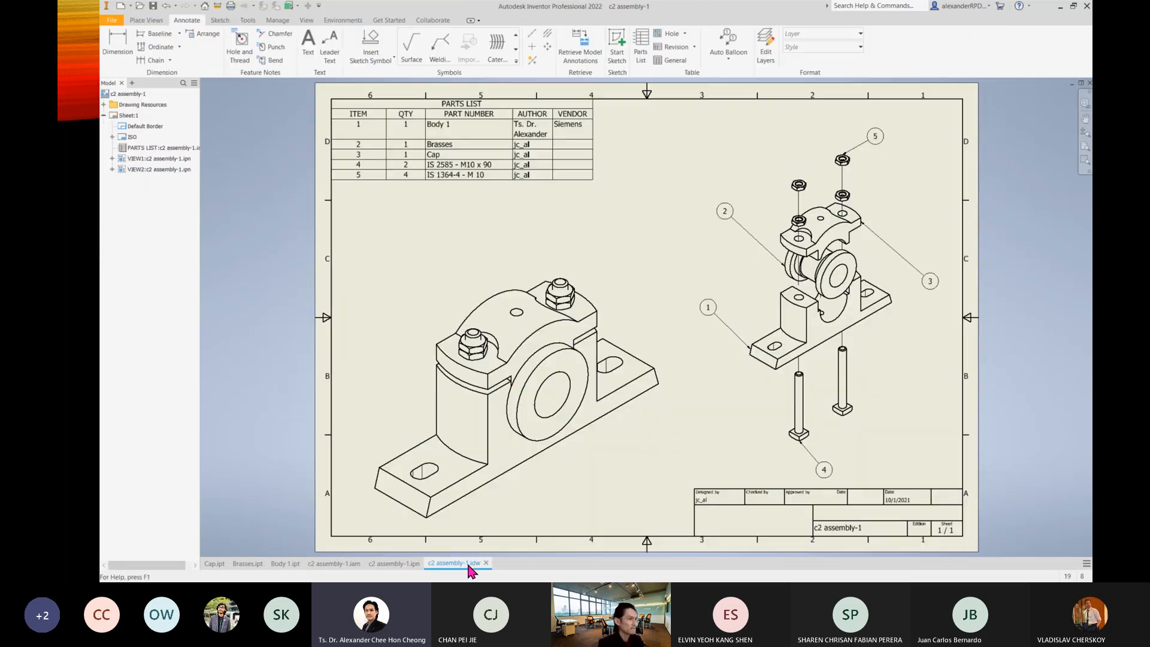
Widen the Author column of the parts list so that Body 1's author name fits on one line.
{"action": "left_click", "coordinate": [551, 142]}
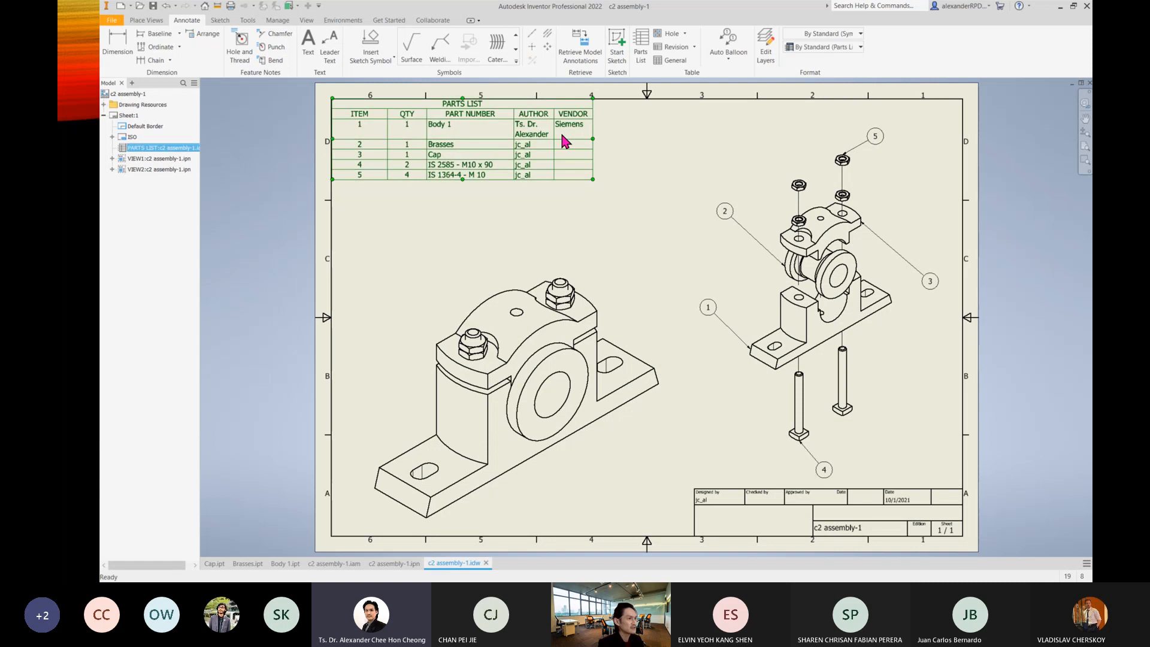
{"action": "left_click_drag", "start_coordinate": [592, 128], "coordinate": [631, 130]}
{"action": "left_click", "coordinate": [557, 135]}
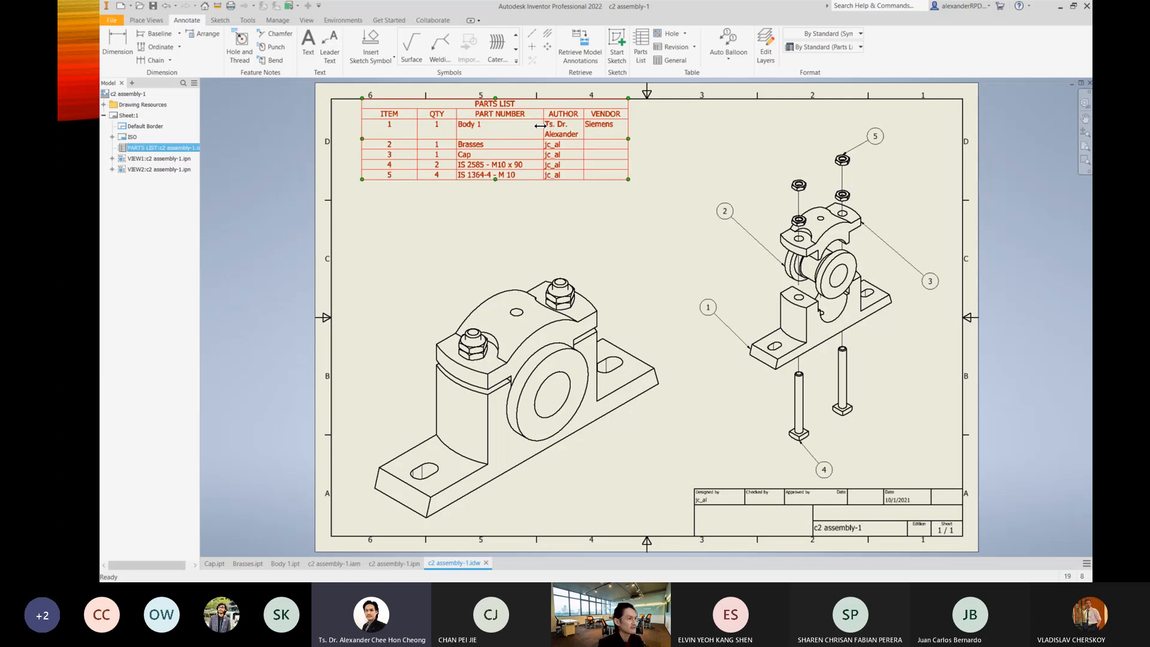
{"action": "left_click_drag", "start_coordinate": [539, 126], "coordinate": [532, 126]}
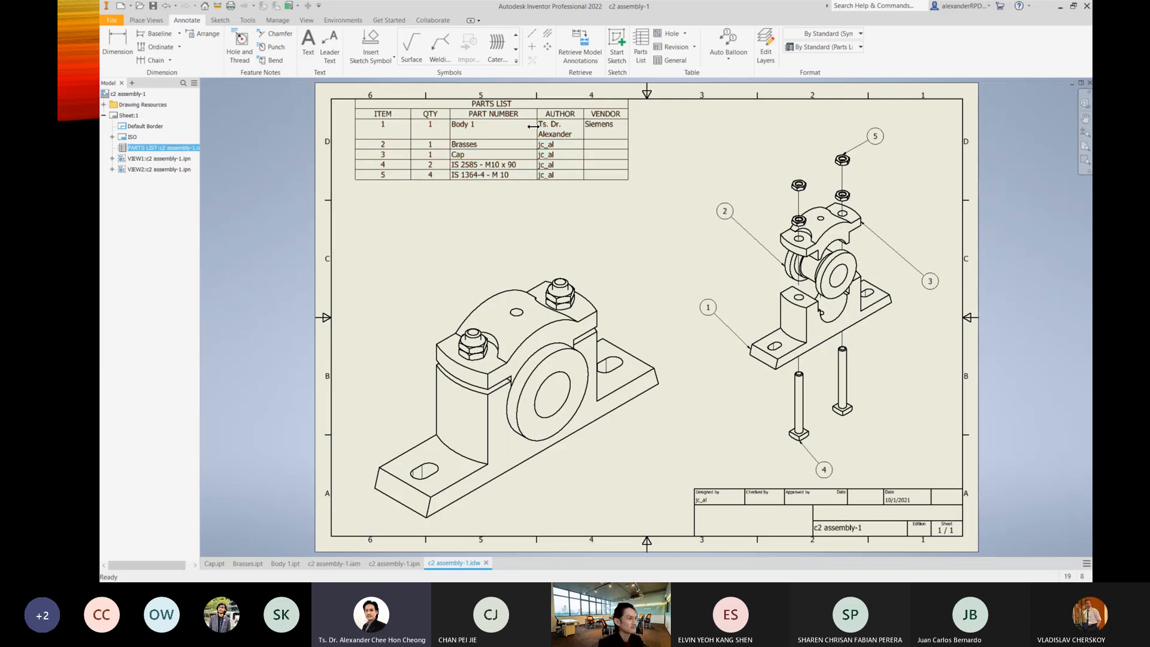
{"action": "left_click_drag", "start_coordinate": [532, 126], "coordinate": [508, 126]}
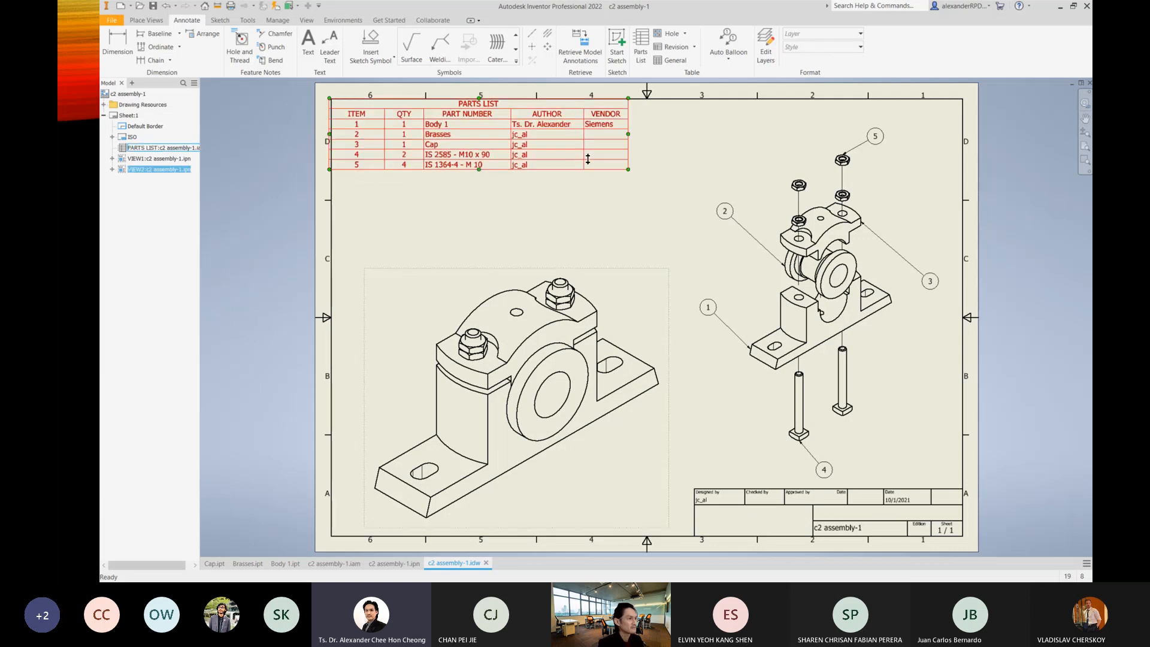
Align the parts list flush with the upper-left corner of the drawing border.
{"action": "left_click_drag", "start_coordinate": [575, 170], "coordinate": [596, 170]}
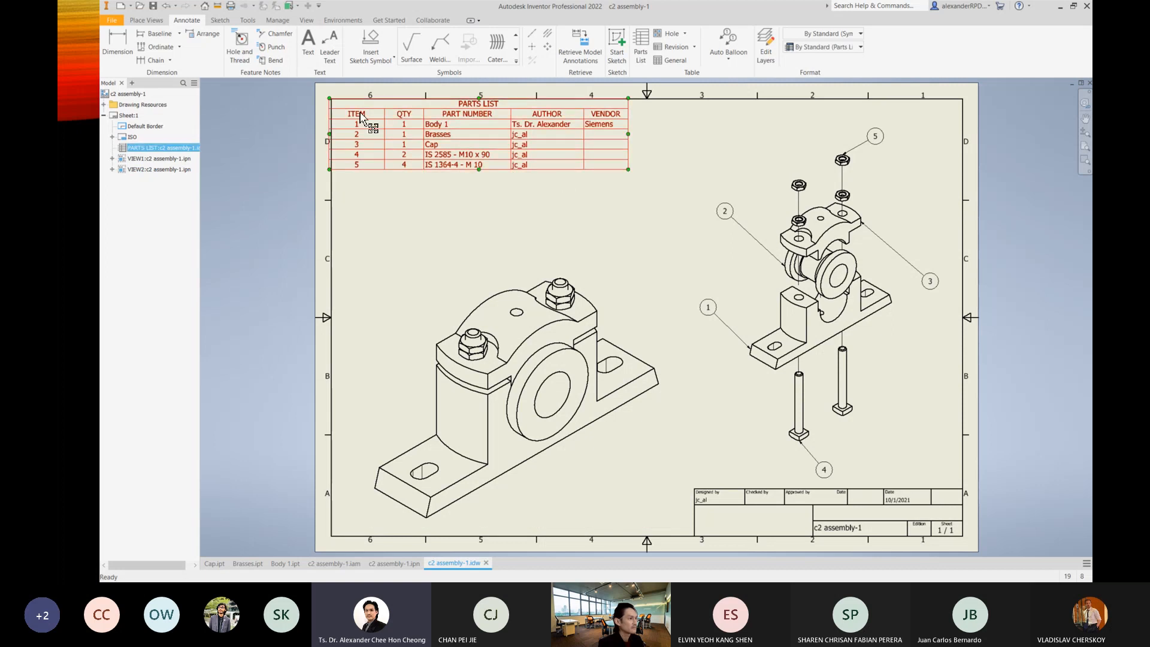
{"action": "mouse_move", "coordinate": [362, 119]}
{"action": "left_mouse_down"}
{"action": "mouse_move", "coordinate": [393, 127]}
{"action": "mouse_move", "coordinate": [364, 117]}
{"action": "left_mouse_up"}
{"action": "left_click", "coordinate": [672, 148]}
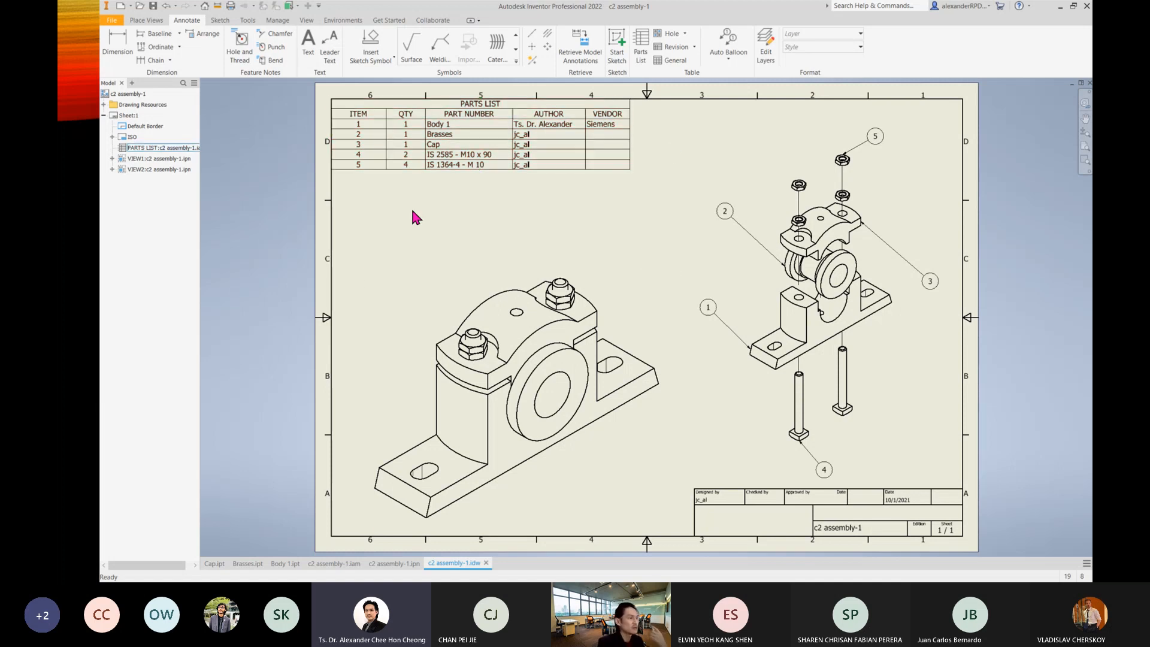
{"action": "left_click", "coordinate": [532, 147]}
{"action": "left_click", "coordinate": [650, 220]}
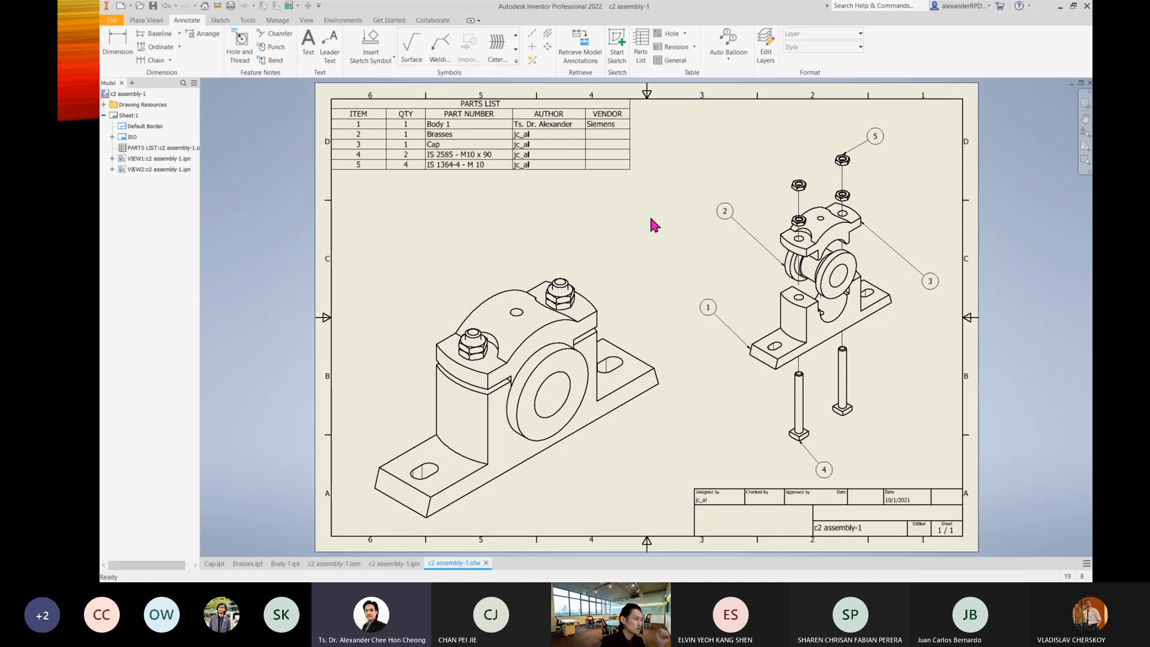
Replace the Author in the Summary iProperties of the Brasses part with the new author's full name.
{"action": "left_click", "coordinate": [248, 564]}
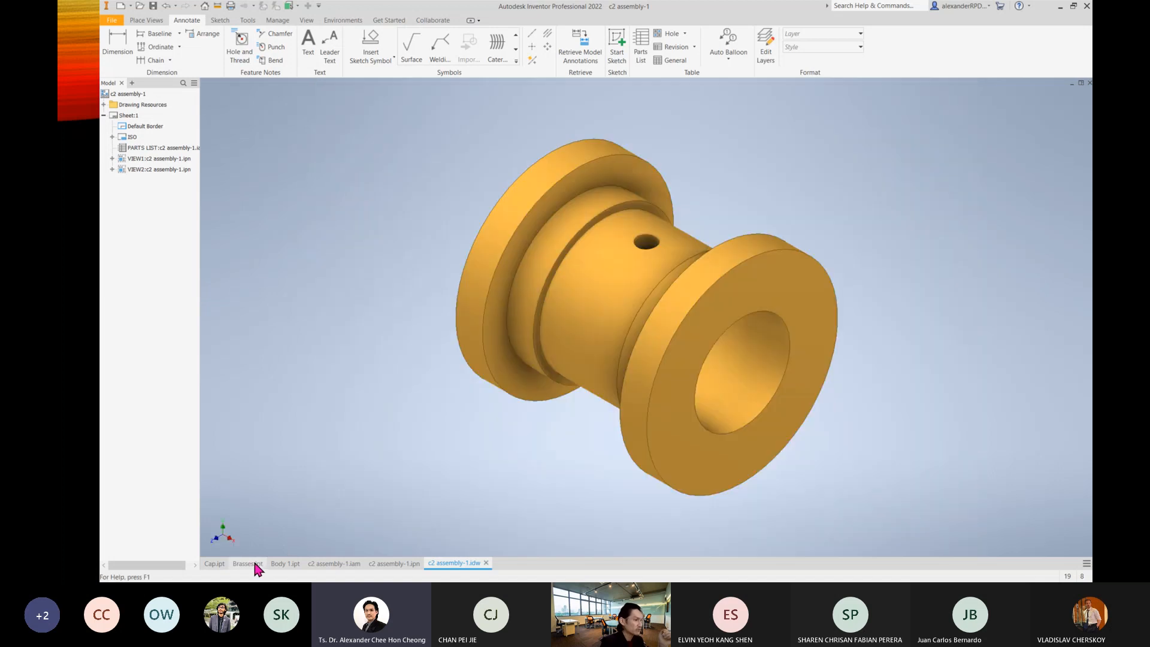
{"action": "left_click", "coordinate": [114, 21]}
{"action": "left_click", "coordinate": [154, 235]}
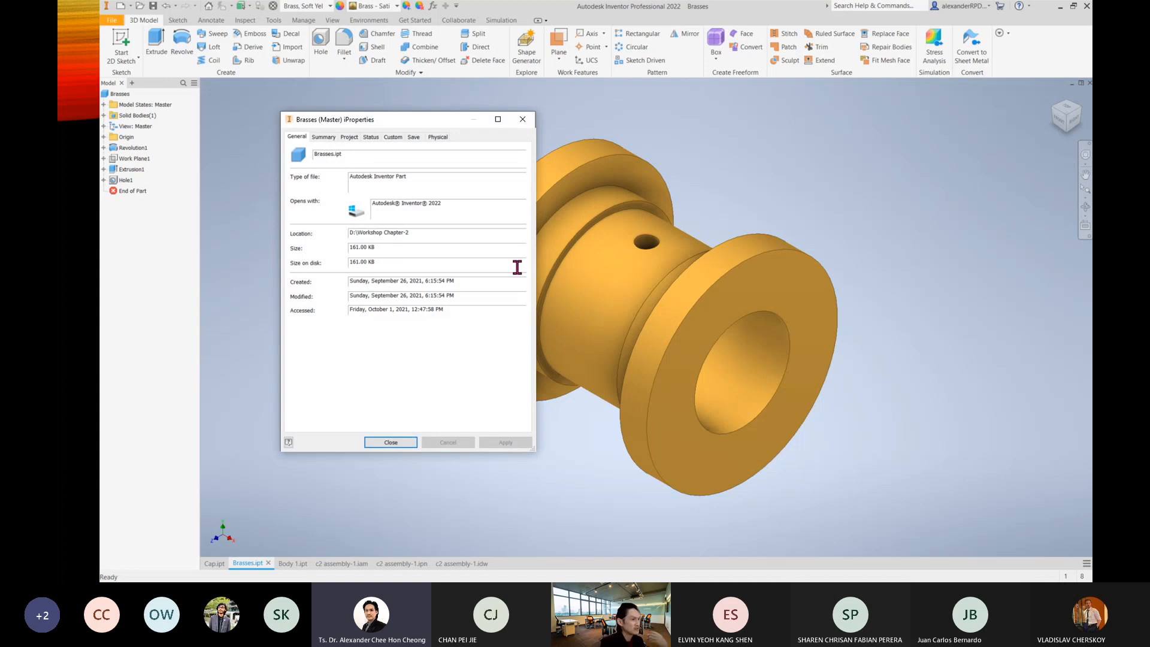
{"action": "left_click", "coordinate": [324, 137]}
{"action": "left_click", "coordinate": [349, 137]}
{"action": "left_click", "coordinate": [324, 136]}
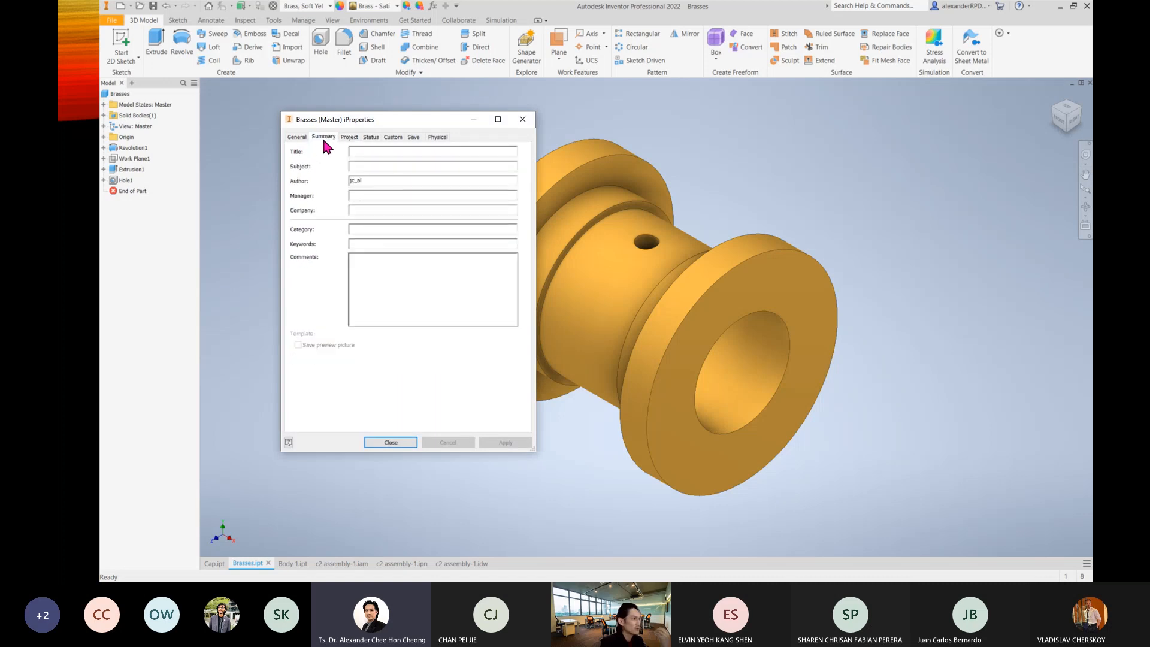
{"action": "double_click", "coordinate": [367, 181]}
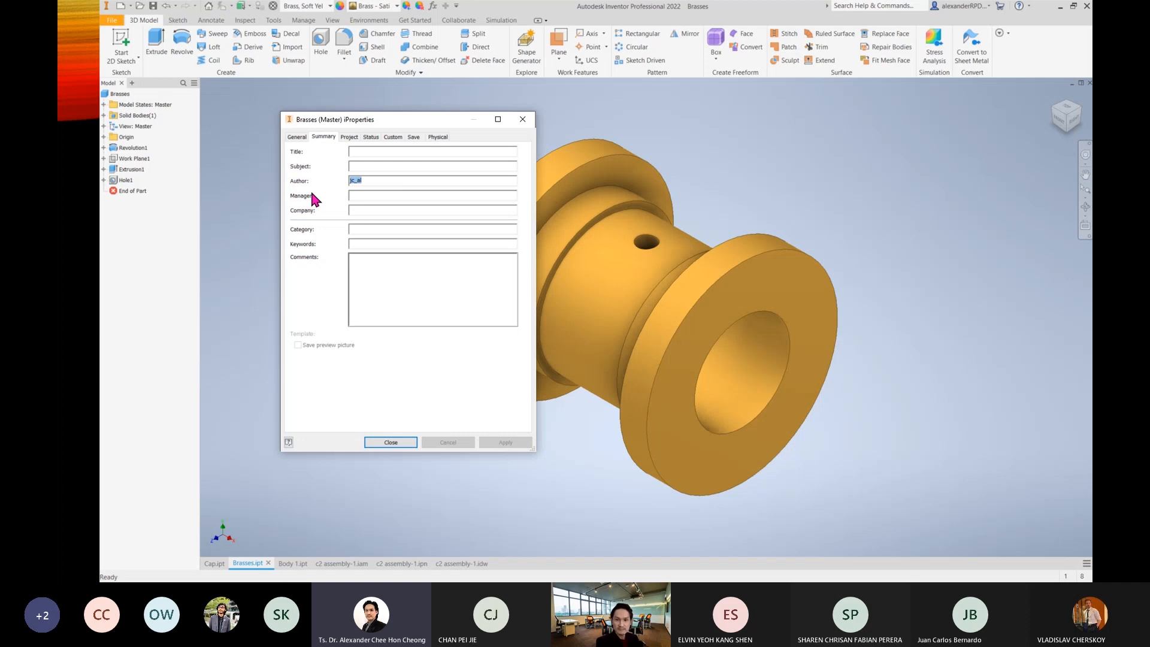
{"action": "type", "text": "Pter"}
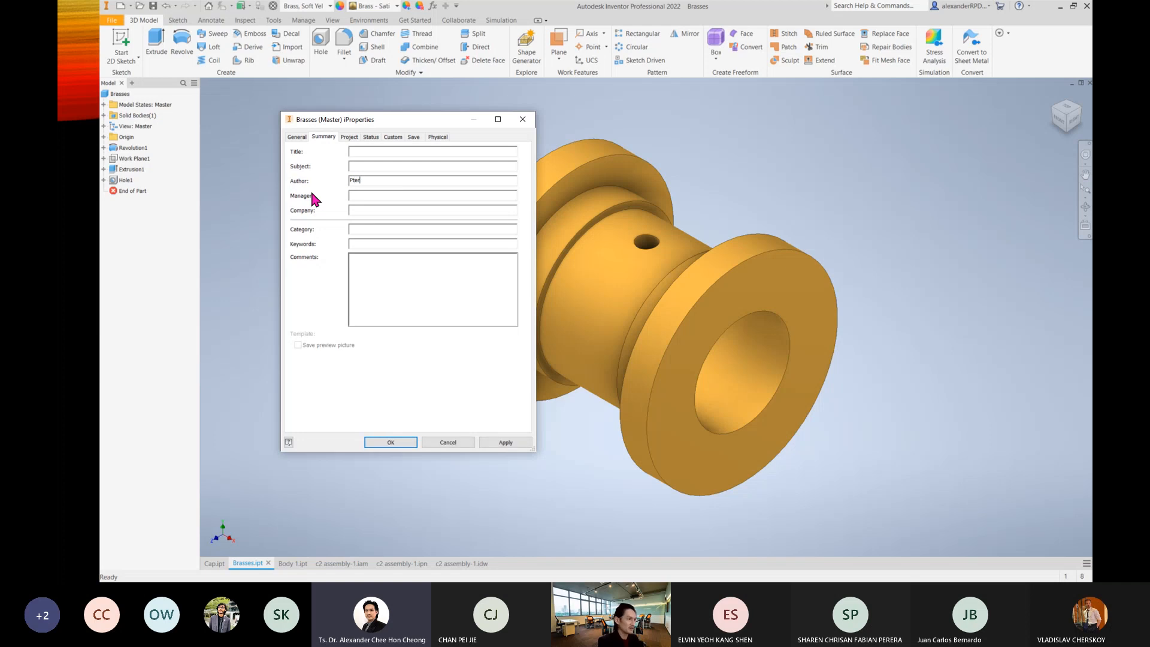
{"action": "key", "text": "BackSpace"}
{"action": "key", "text": "BackSpace"}
{"action": "key", "text": "BackSpace"}
{"action": "type", "text": "eter Parker"}
Enter ABB Engineering as the Vendor in the Brasses part's Project properties and apply the changes.
{"action": "left_click", "coordinate": [350, 137]}
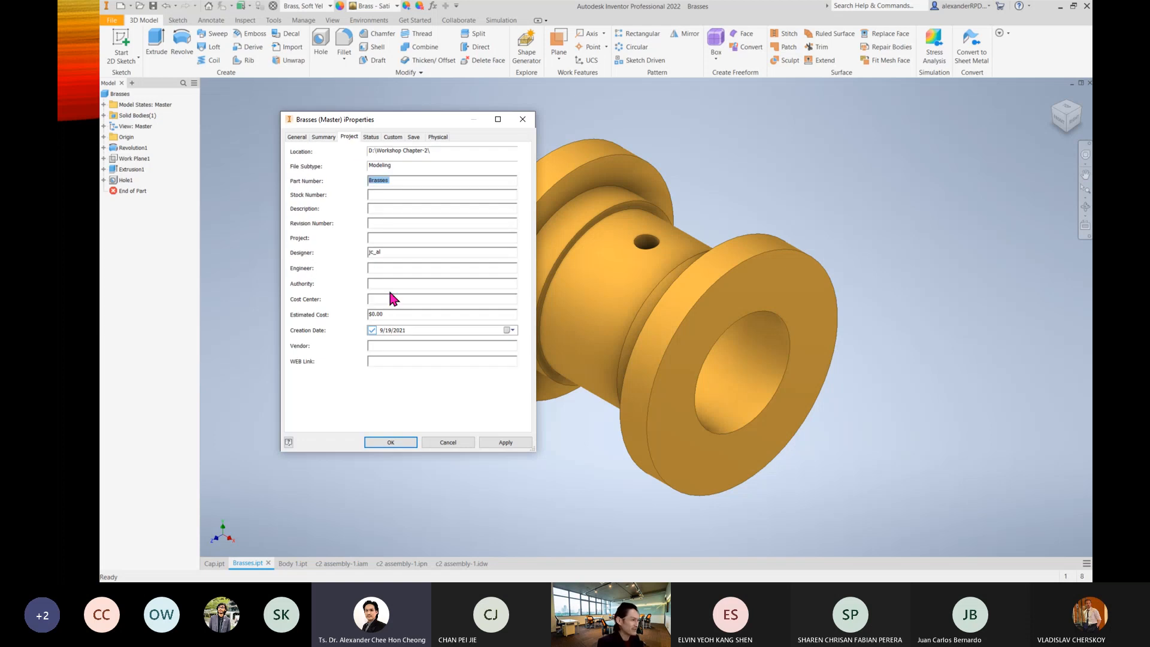
{"action": "left_click", "coordinate": [392, 345]}
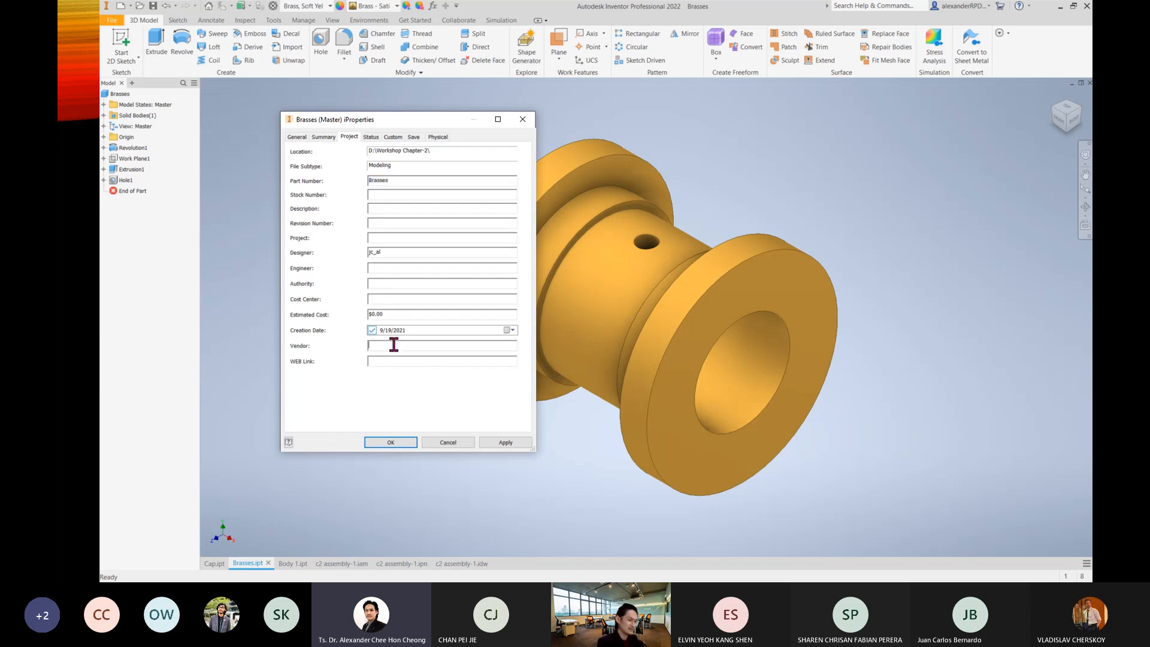
{"action": "type", "text": "ABB Engineering"}
{"action": "left_click", "coordinate": [505, 442]}
{"action": "left_click", "coordinate": [390, 442]}
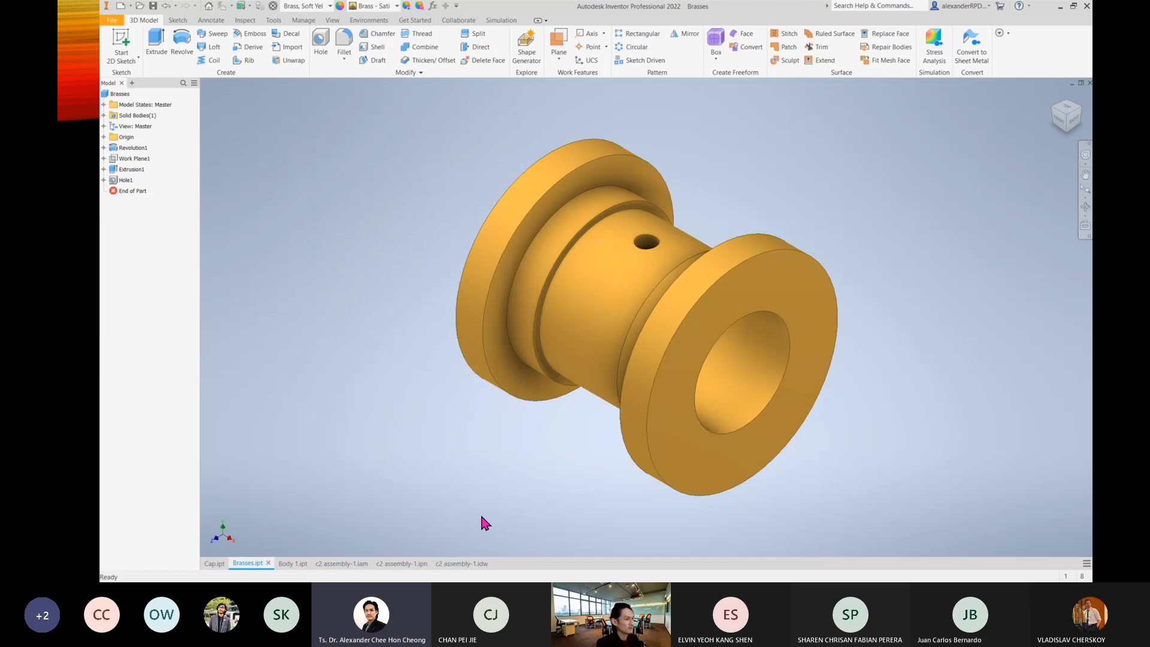
Widen the Vendor column of the parts list in the c2 assembly-1 drawing so that ABB Engineering fits on one line.
{"action": "left_click", "coordinate": [462, 563]}
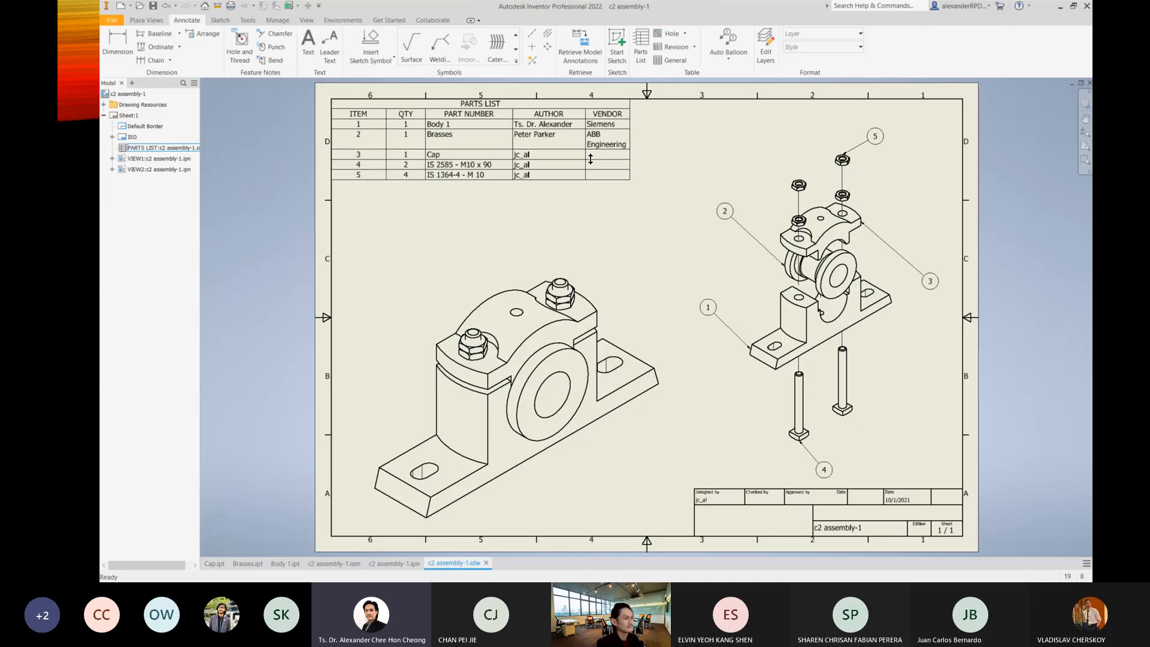
{"action": "left_click", "coordinate": [631, 135]}
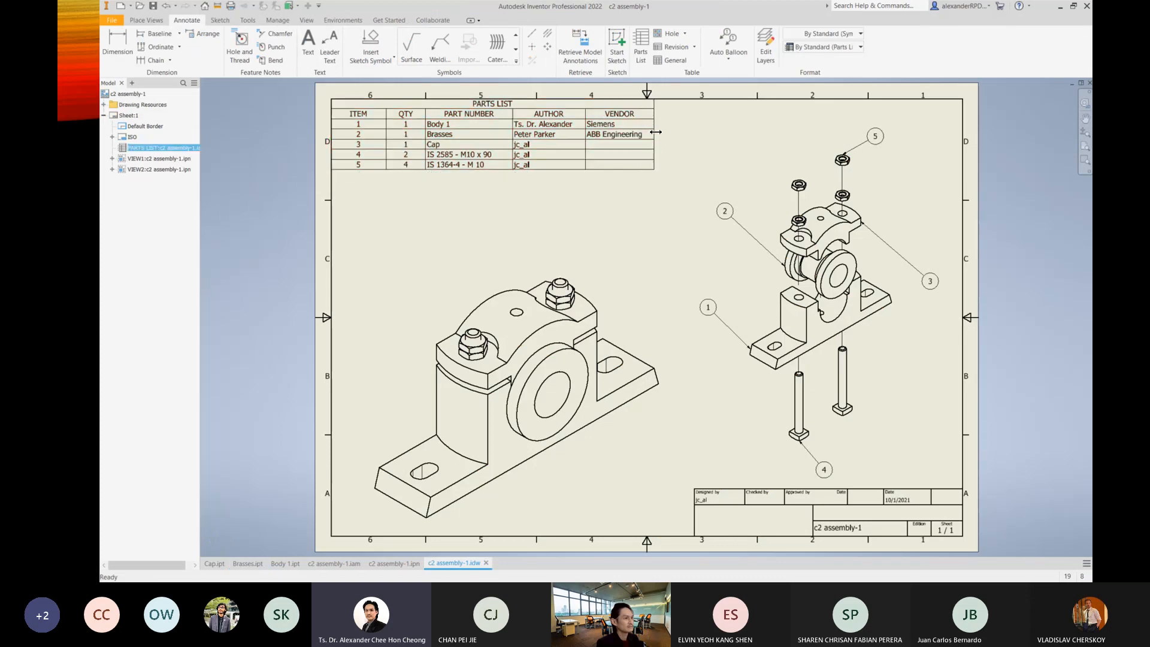
{"action": "left_click", "coordinate": [729, 167]}
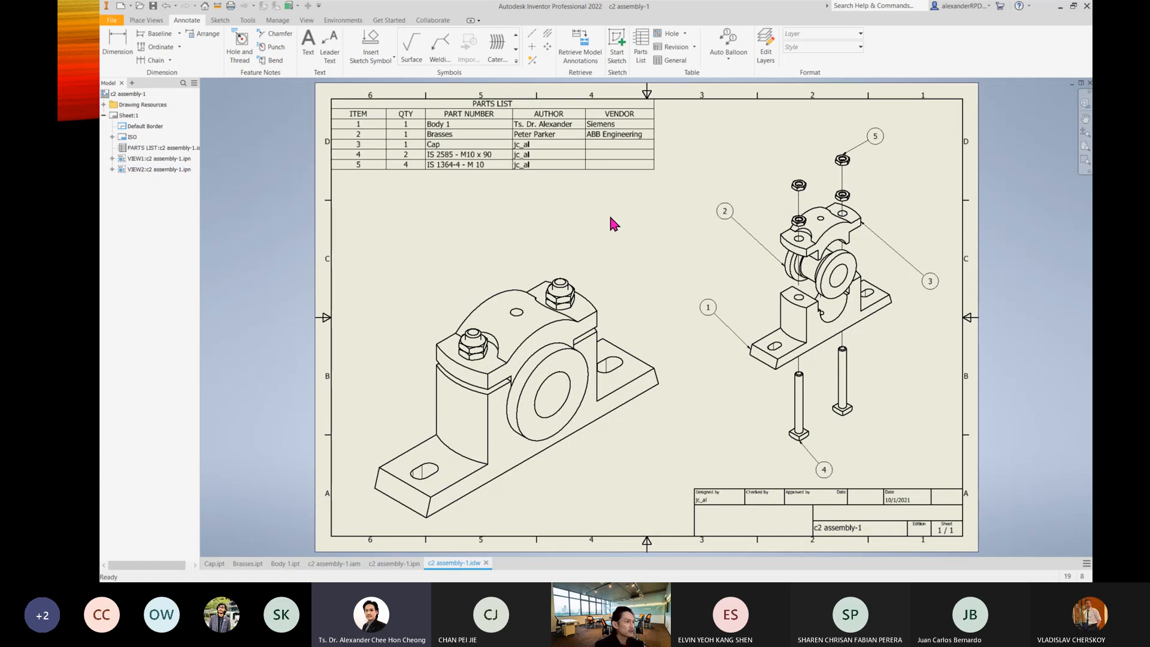
Export the parts list as a Microsoft Excel workbook named Project Chapter-2 in the Workshop Chapter-2 folder.
{"action": "left_click", "coordinate": [540, 142]}
{"action": "right_click", "coordinate": [540, 141]}
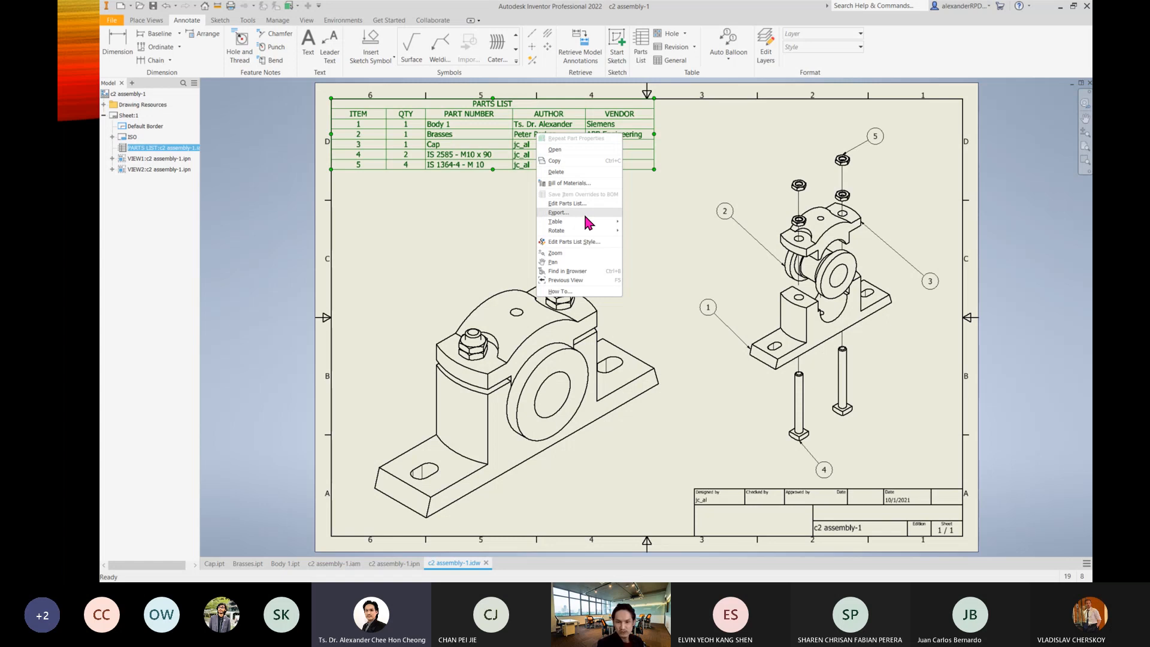
{"action": "left_click", "coordinate": [584, 214]}
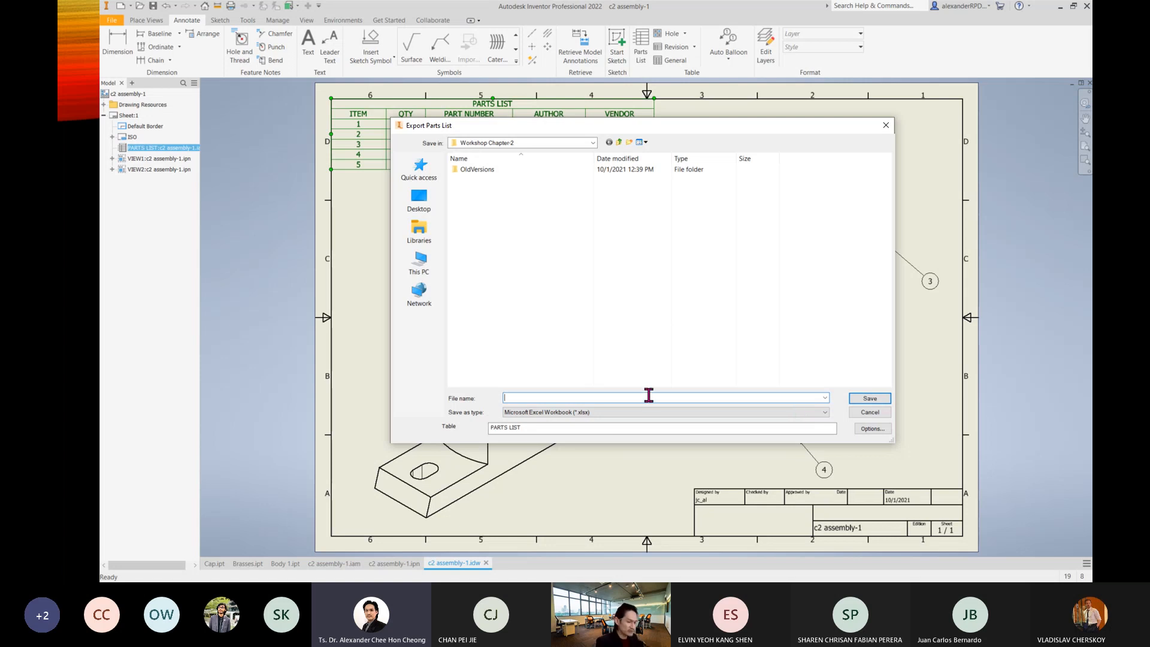
{"action": "type", "text": "Pro"}
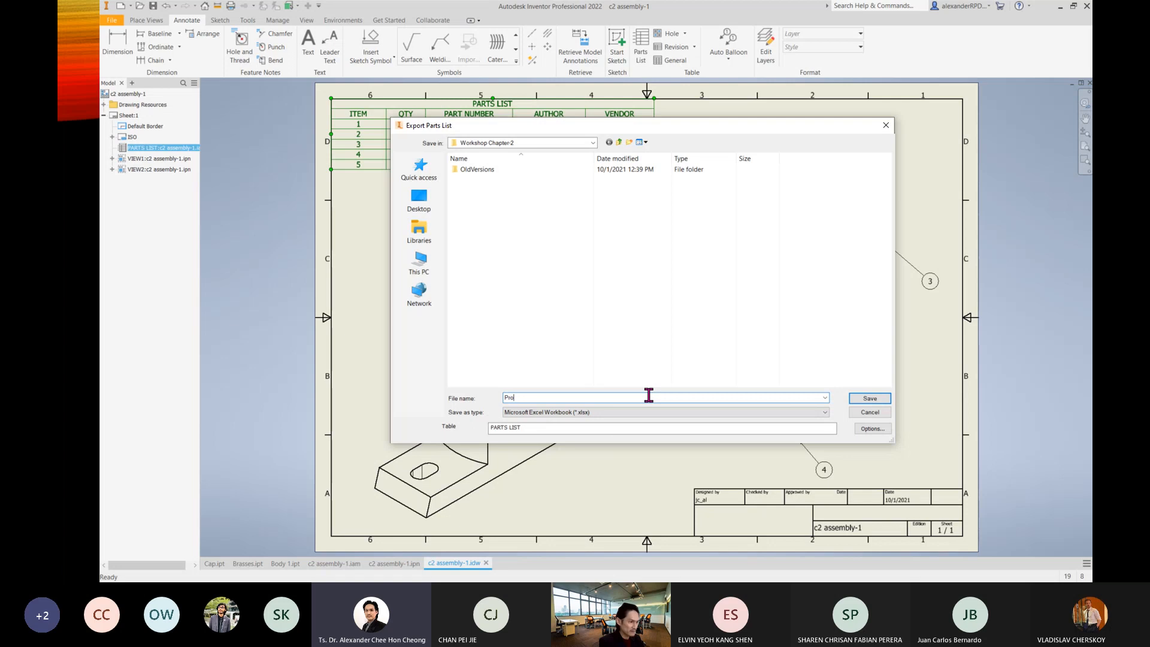
{"action": "type", "text": "gect Chapter-2"}
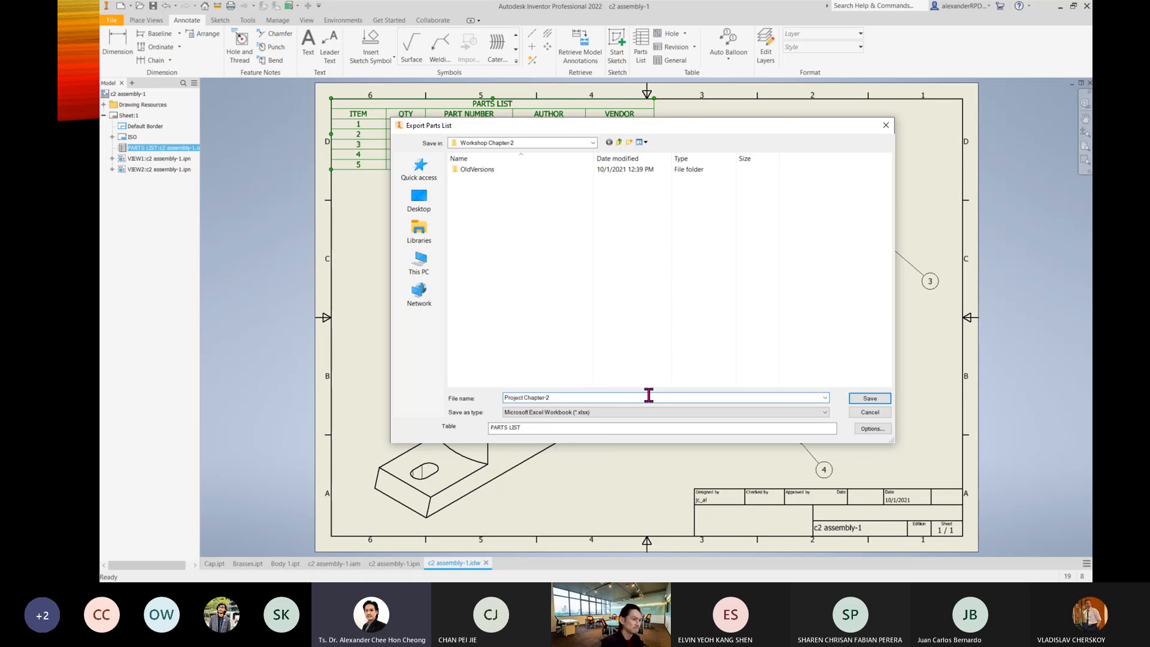
{"action": "left_click", "coordinate": [873, 398]}
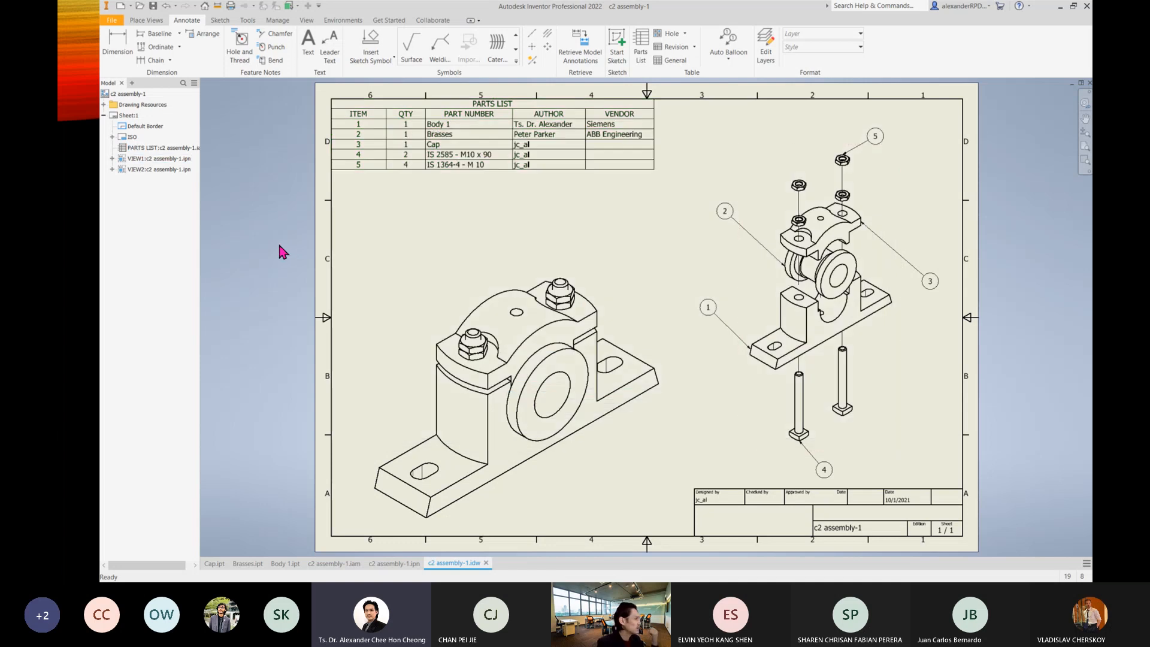
Open the exported Project Chapter-2 workbook in Excel from the Workshop Chapter-2 folder.
{"action": "key", "text": "alt+Tab"}
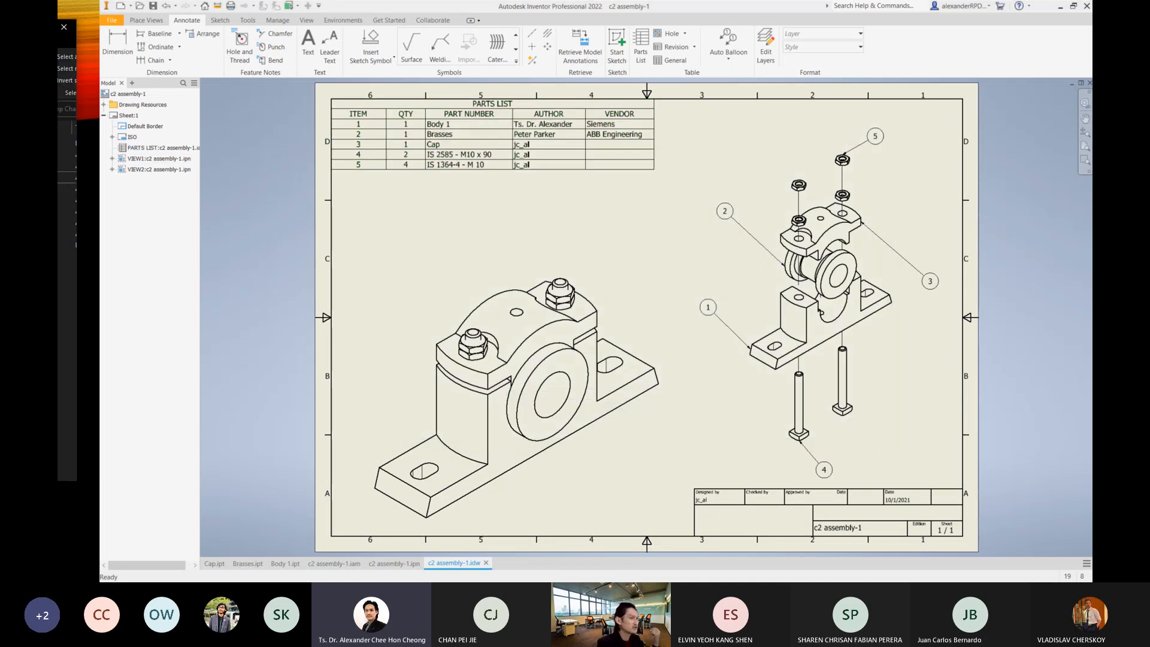
{"action": "left_click_drag", "start_coordinate": [664, 118], "coordinate": [663, 52]}
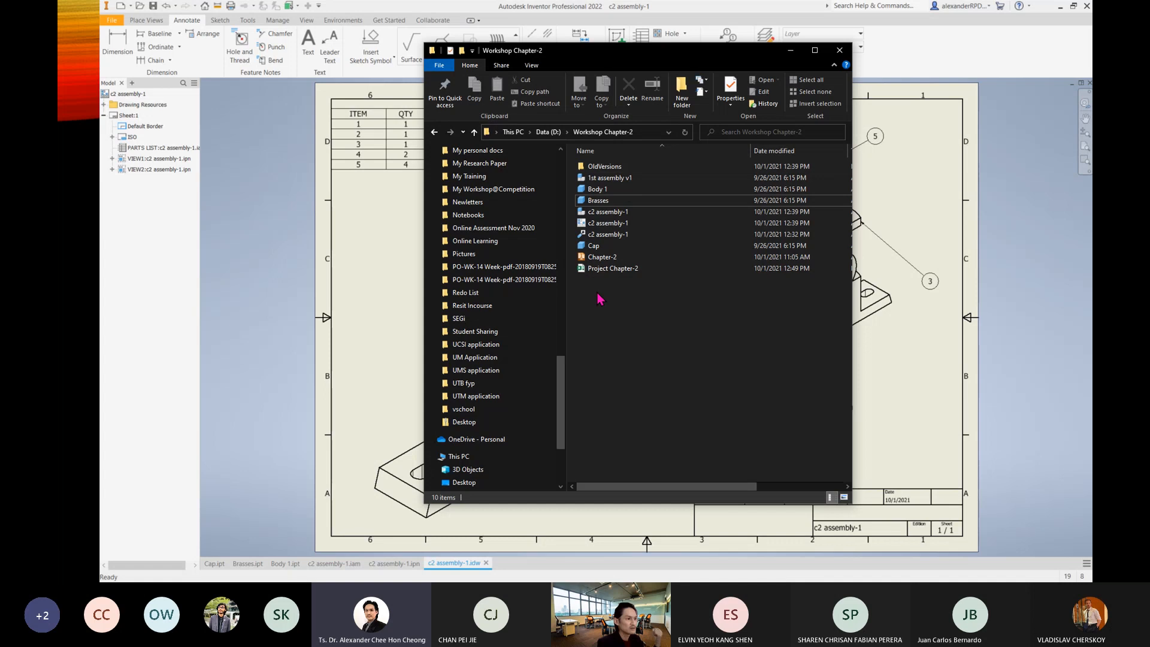
{"action": "left_click", "coordinate": [602, 269]}
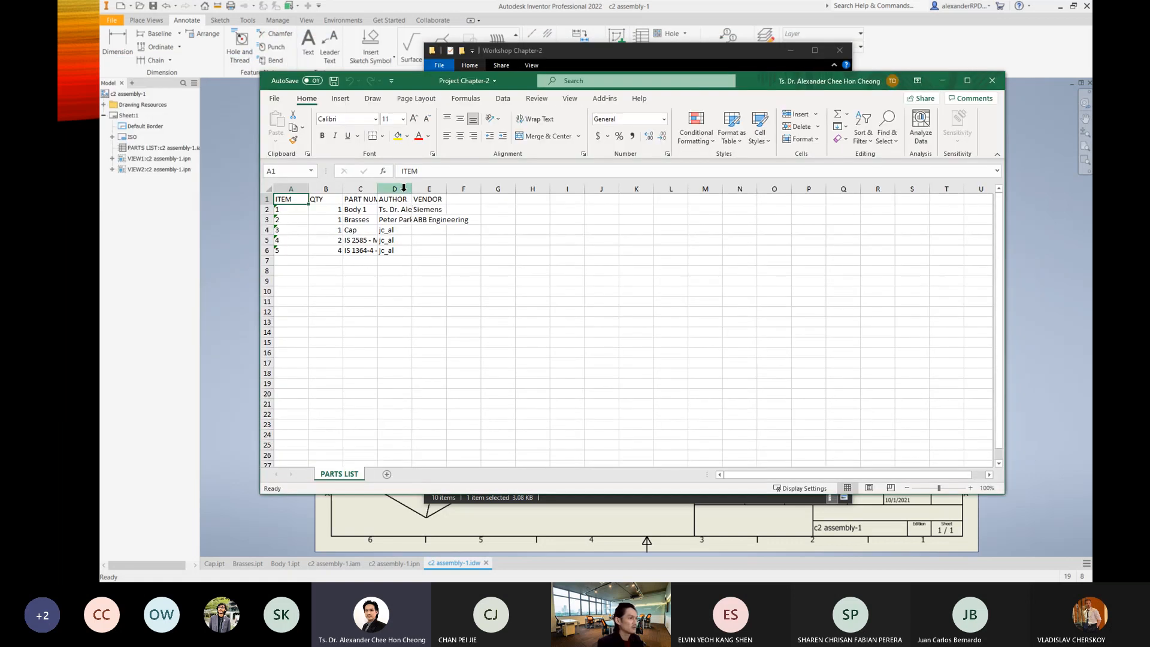
Fit the Part Number, Author and Vendor columns to their contents and centre all cells of the table A1:E6.
{"action": "double_click", "coordinate": [412, 189]}
{"action": "double_click", "coordinate": [473, 189]}
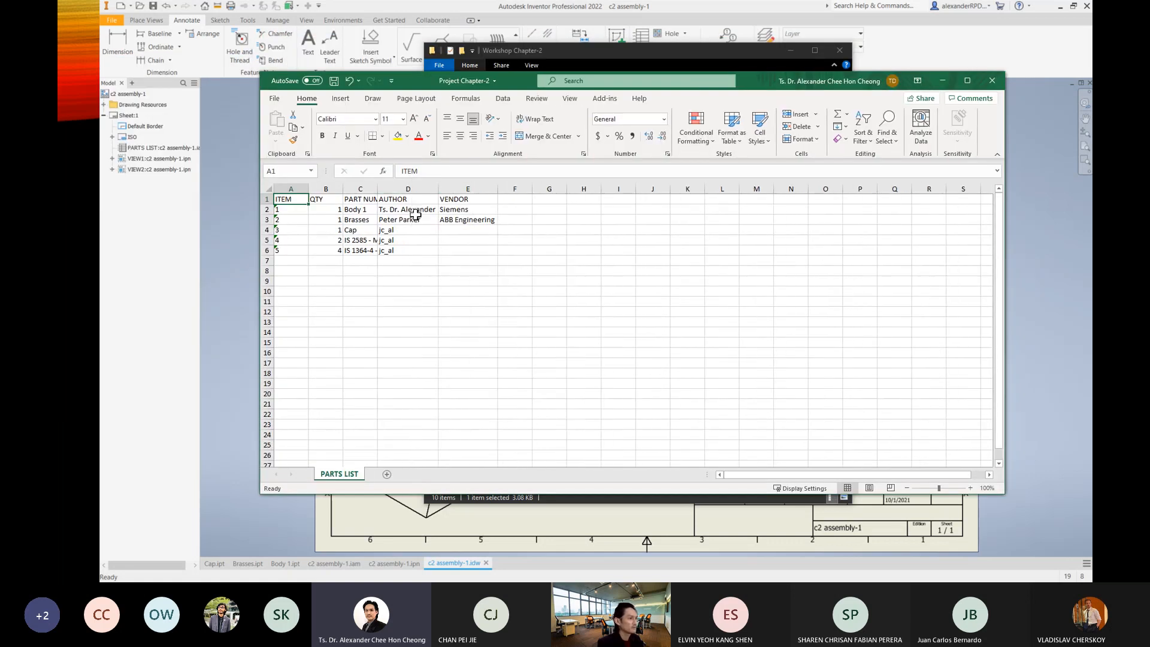
{"action": "double_click", "coordinate": [378, 189]}
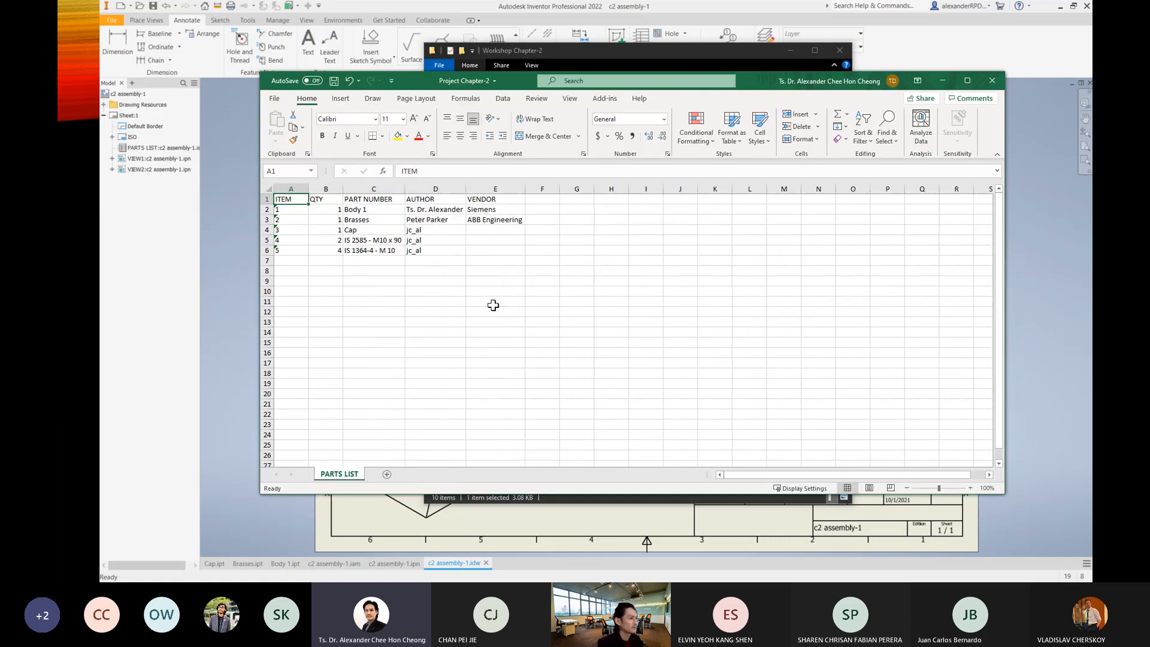
{"action": "left_click", "coordinate": [377, 367]}
{"action": "left_click_drag", "start_coordinate": [289, 200], "coordinate": [488, 251]}
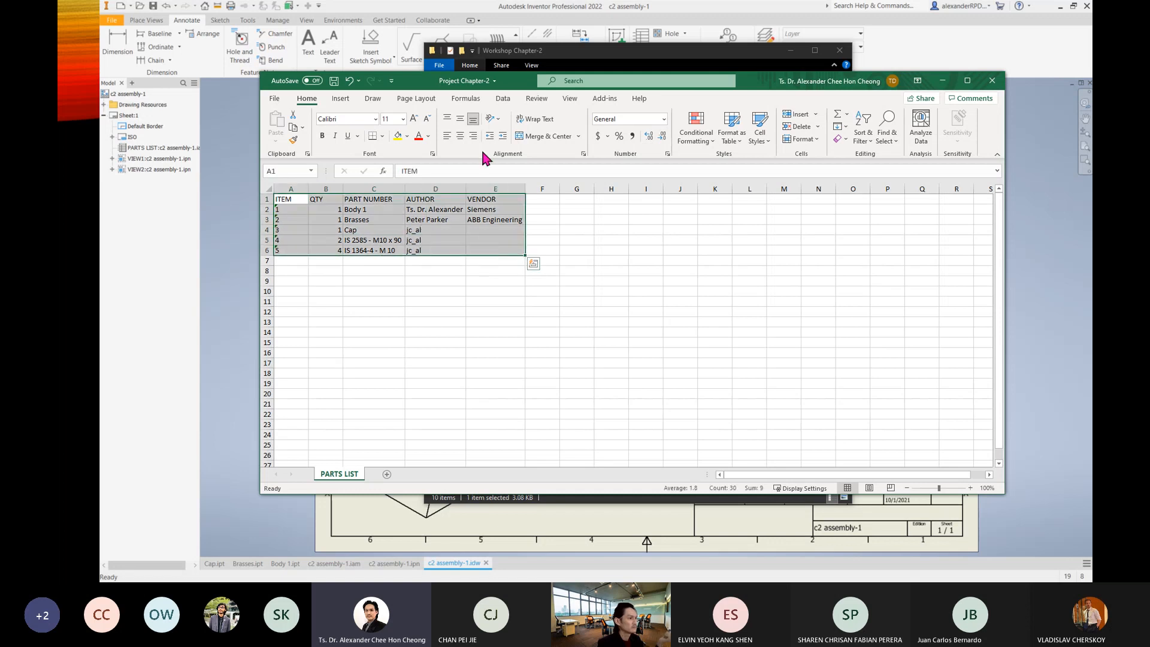
{"action": "left_click", "coordinate": [460, 135]}
{"action": "left_click", "coordinate": [712, 343]}
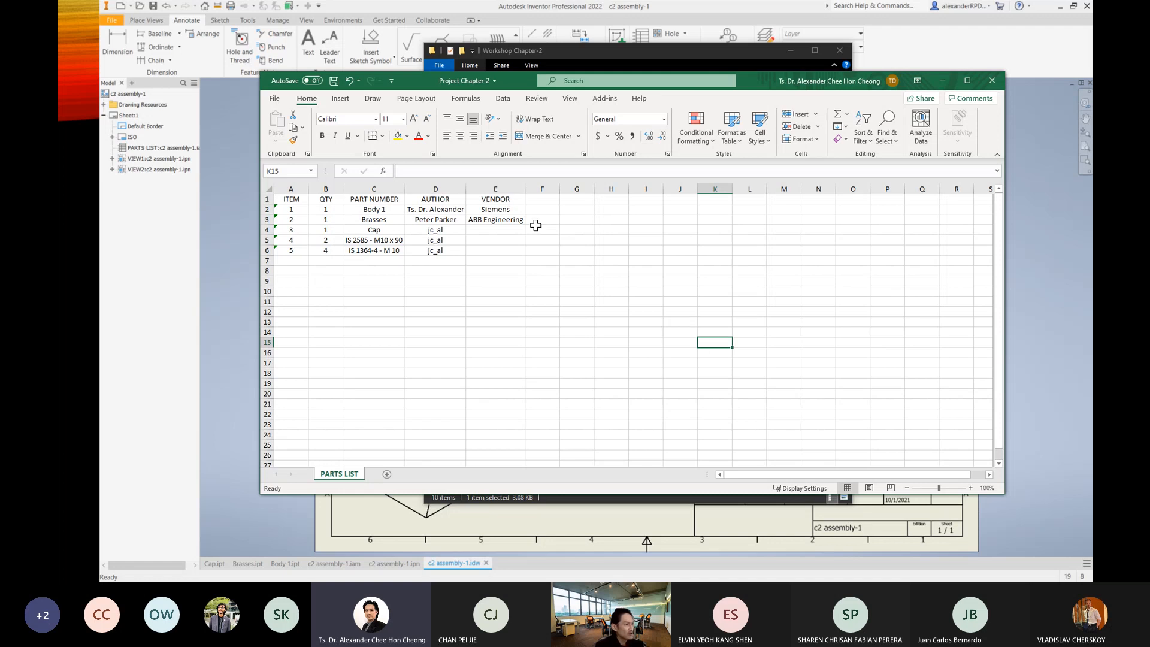
Review the Body 1 row, then close the workbook and put the folder window away to return to the Inventor drawing.
{"action": "left_click", "coordinate": [509, 210]}
{"action": "left_click", "coordinate": [316, 208]}
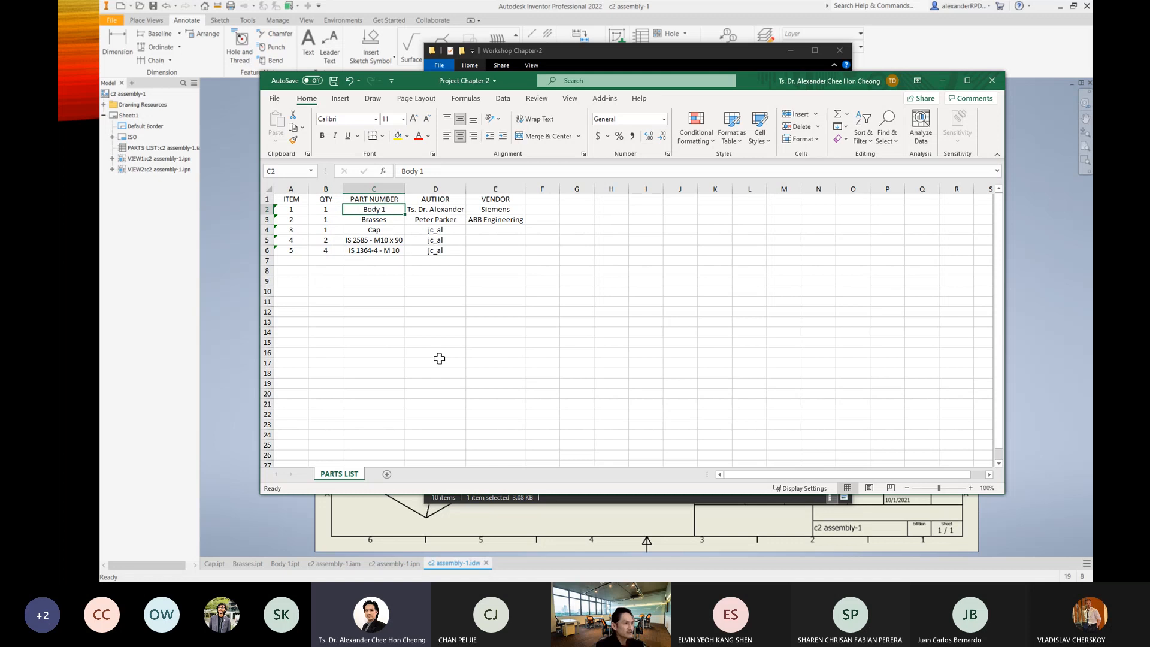
{"action": "left_click", "coordinate": [446, 208]}
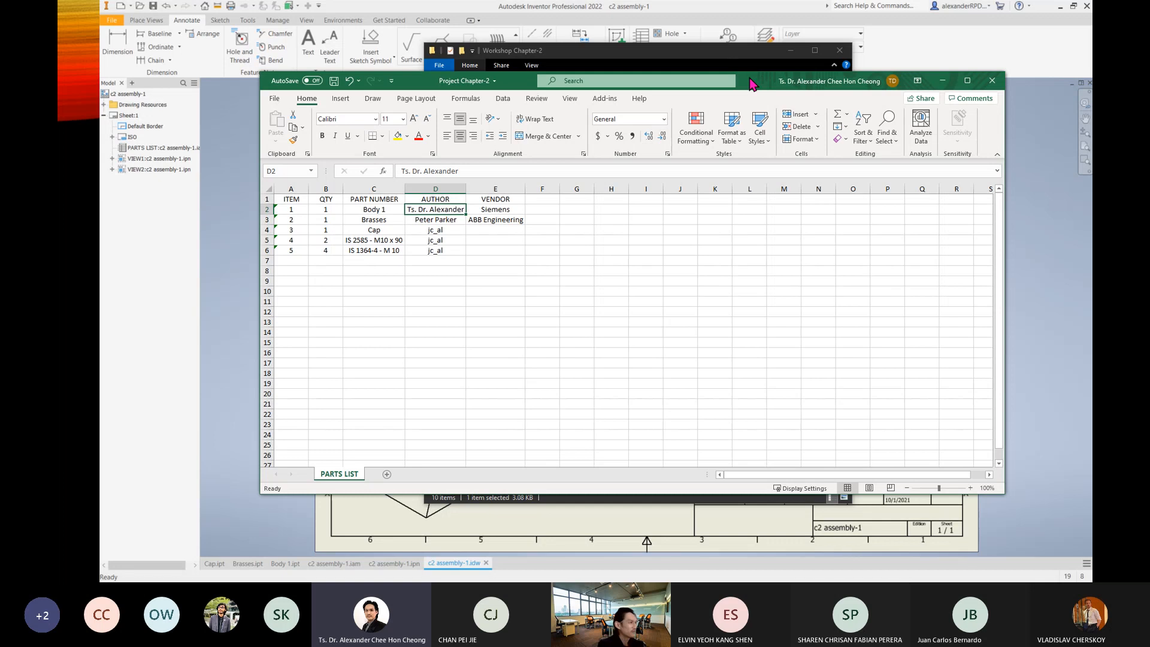
{"action": "left_click", "coordinate": [992, 81]}
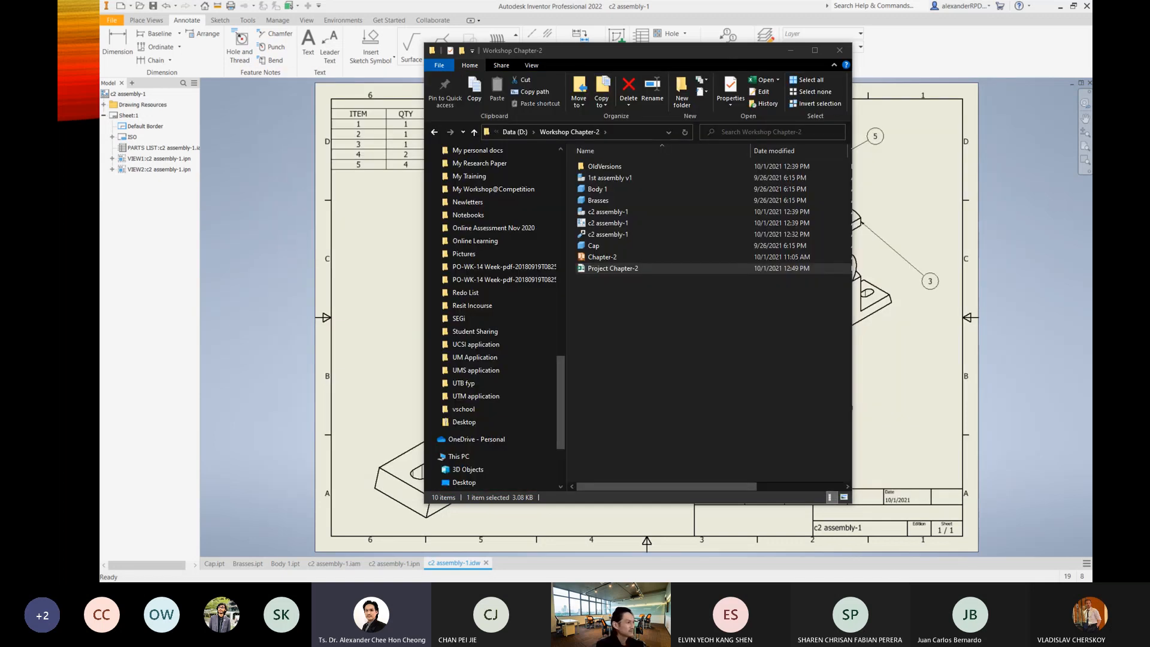
{"action": "mouse_move", "coordinate": [748, 50]}
{"action": "left_mouse_down"}
{"action": "mouse_move", "coordinate": [12, 42]}
{"action": "mouse_move", "coordinate": [101, 37]}
{"action": "left_mouse_up"}
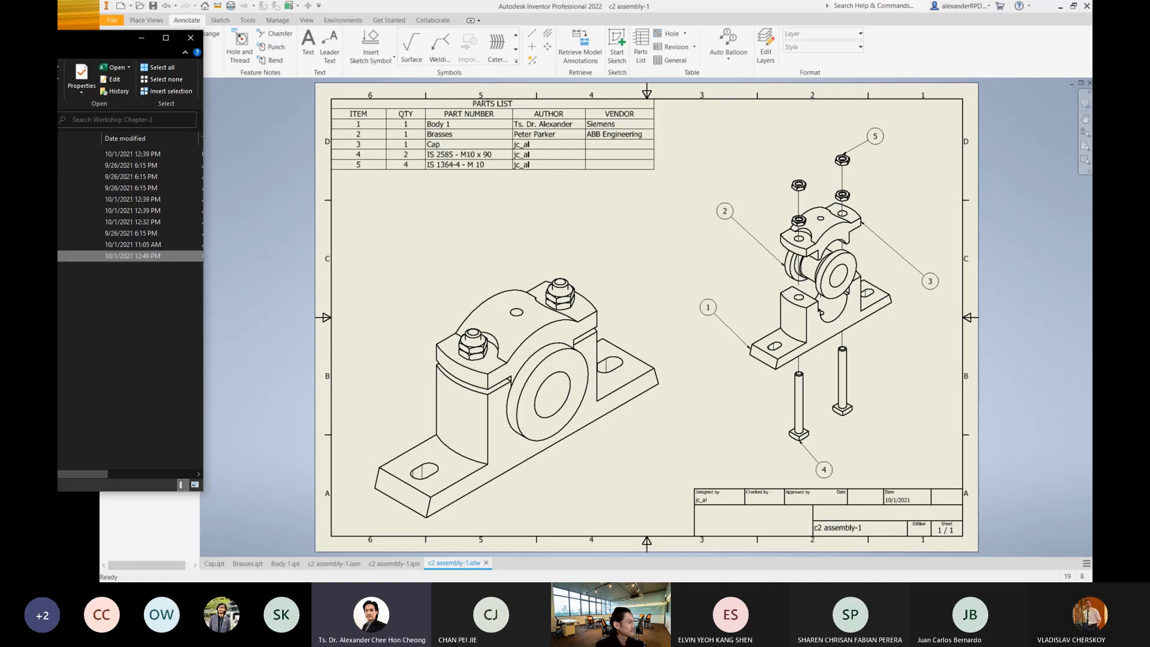
{"action": "key", "text": "super+Down"}
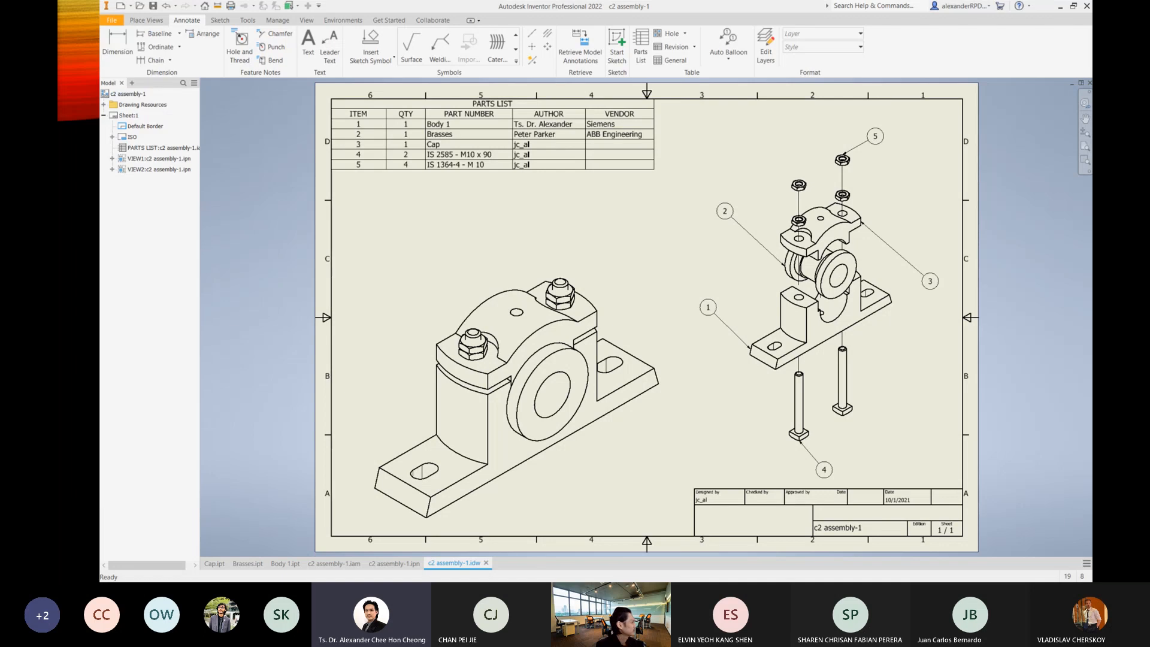